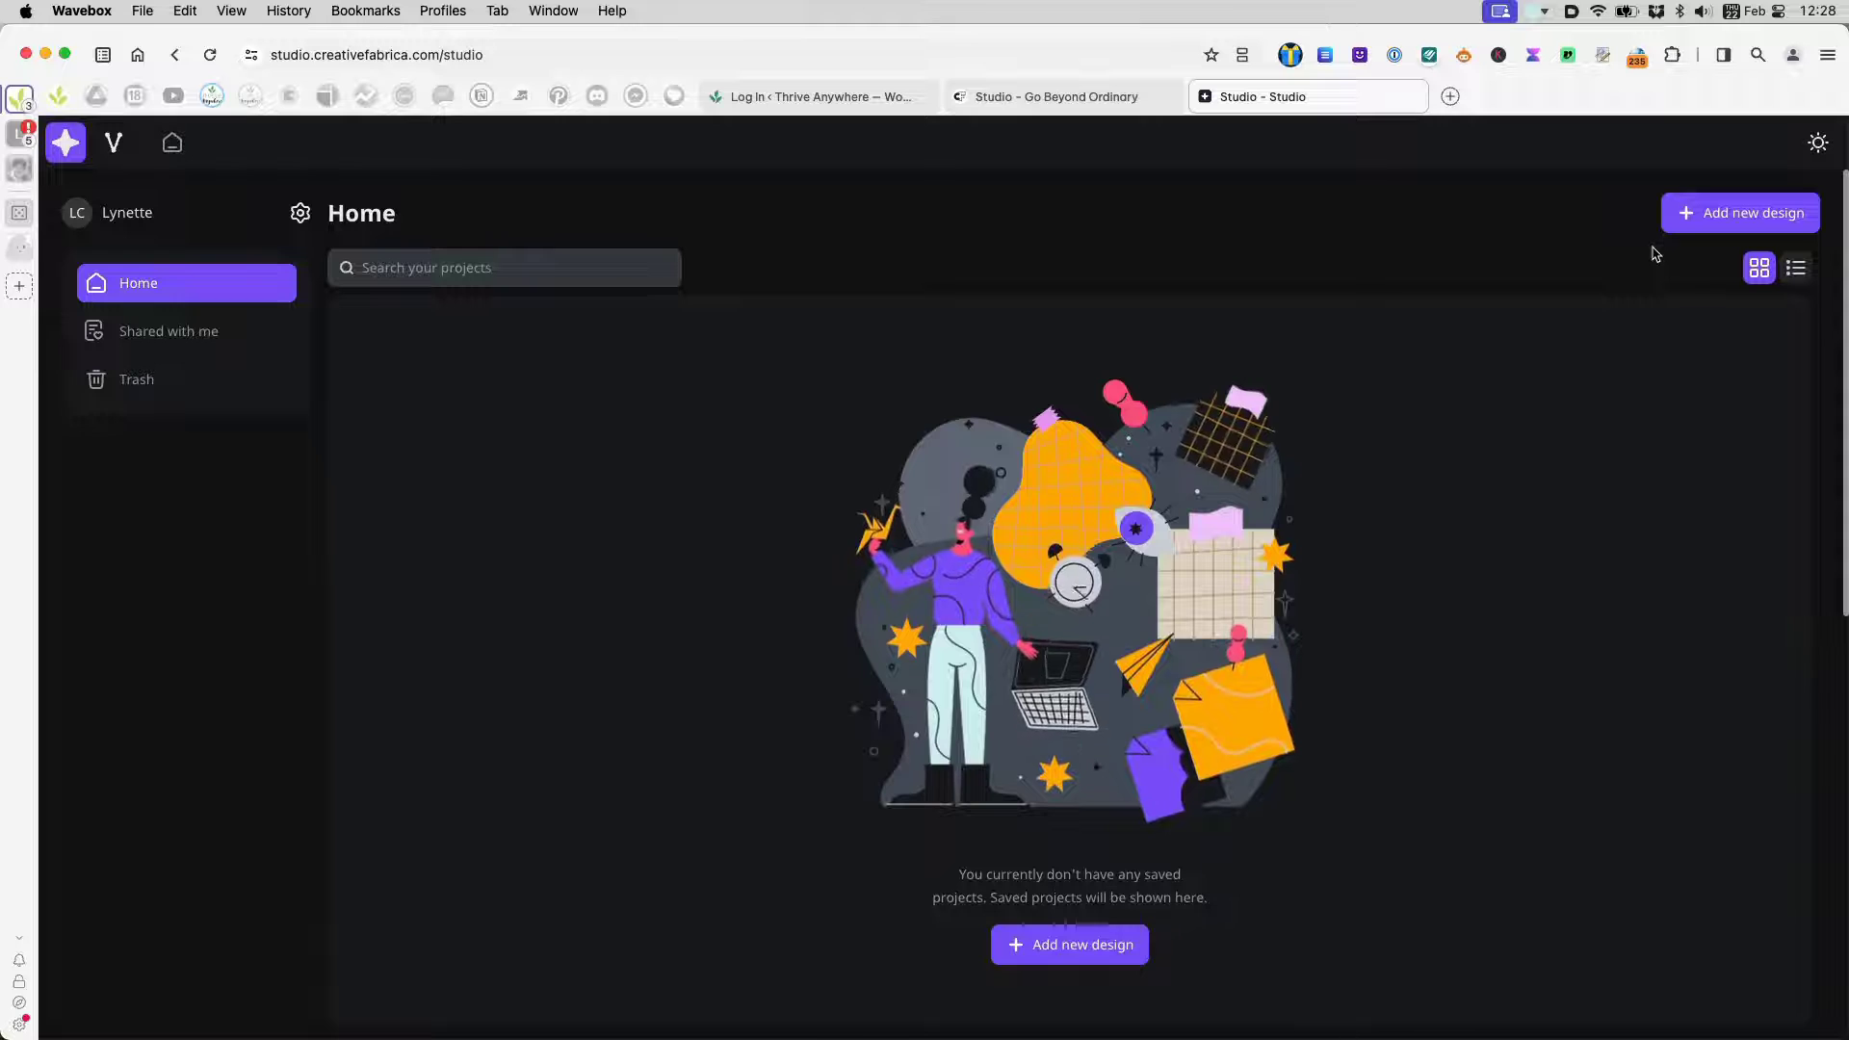
# - Start a new design and browse the Print presets, then Craft Products presets like Mug and Wine Tumbler
pyautogui.click(1706, 214)
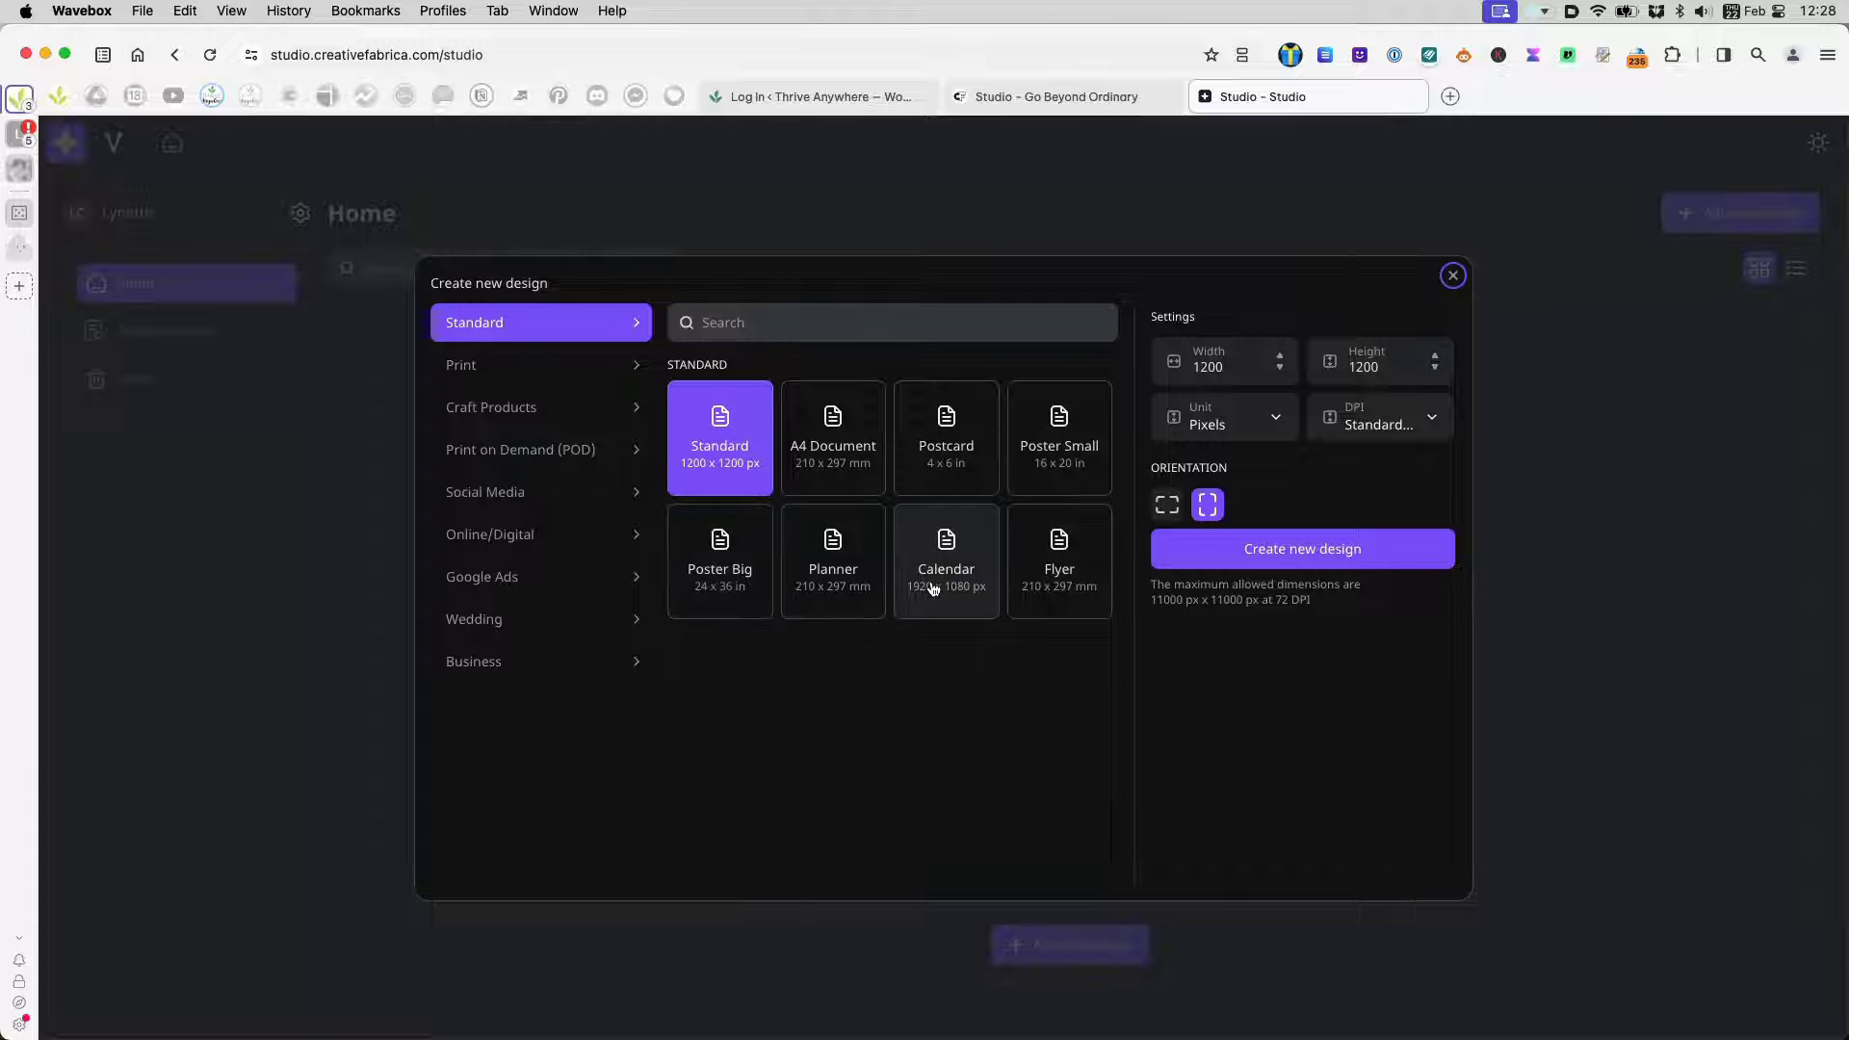
pyautogui.click(521, 377)
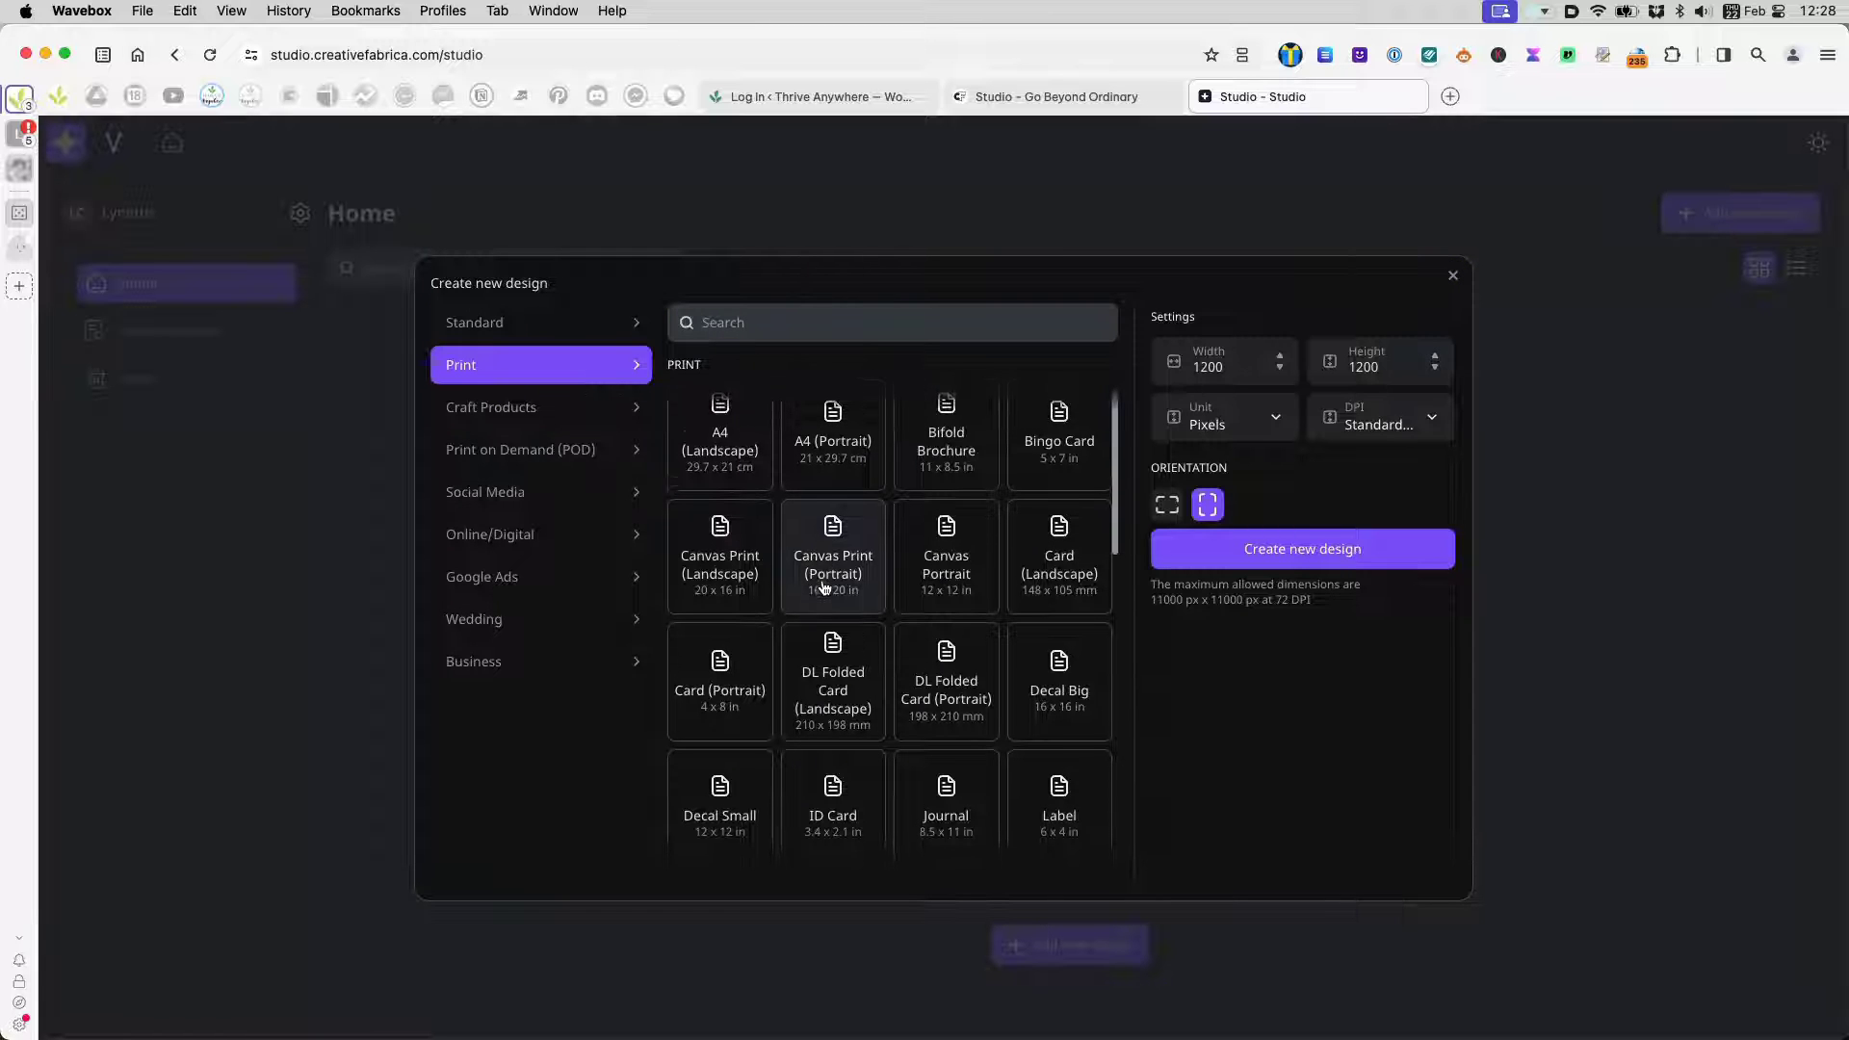
pyautogui.scroll(-1, 825, 587)
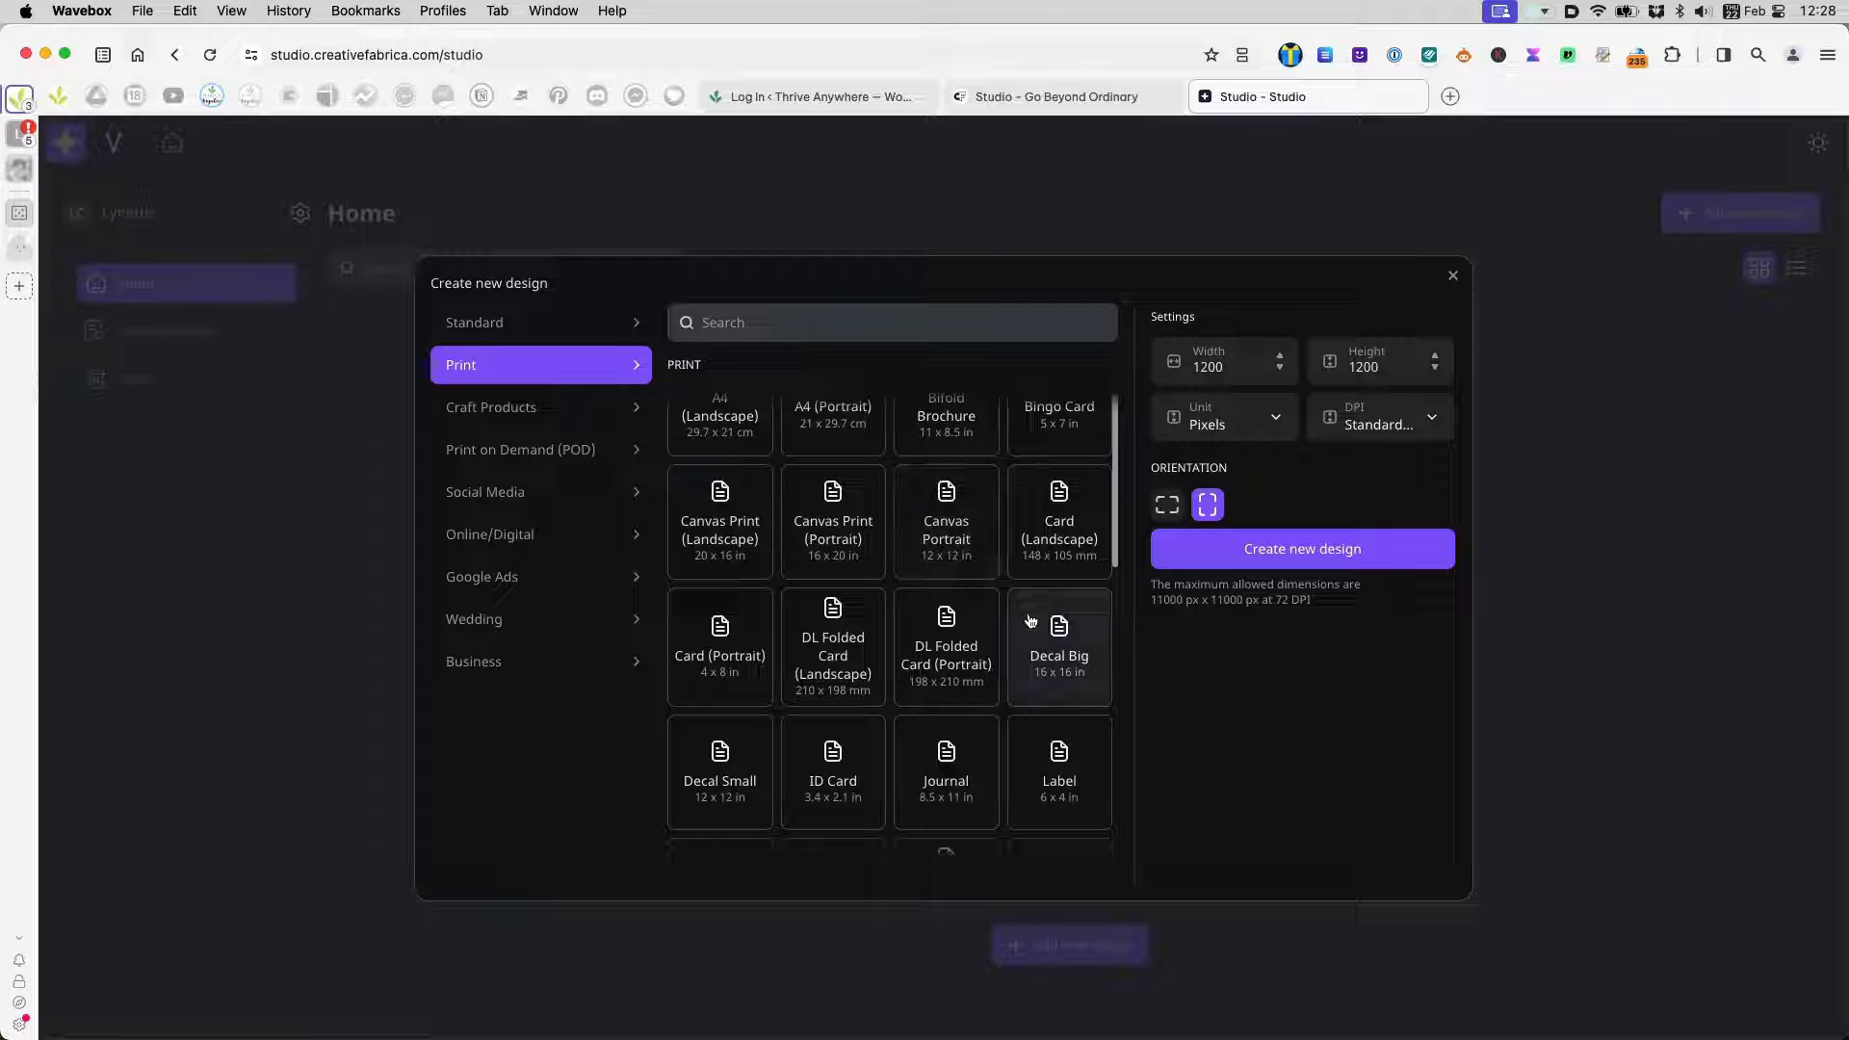
pyautogui.scroll(-1, 929, 643)
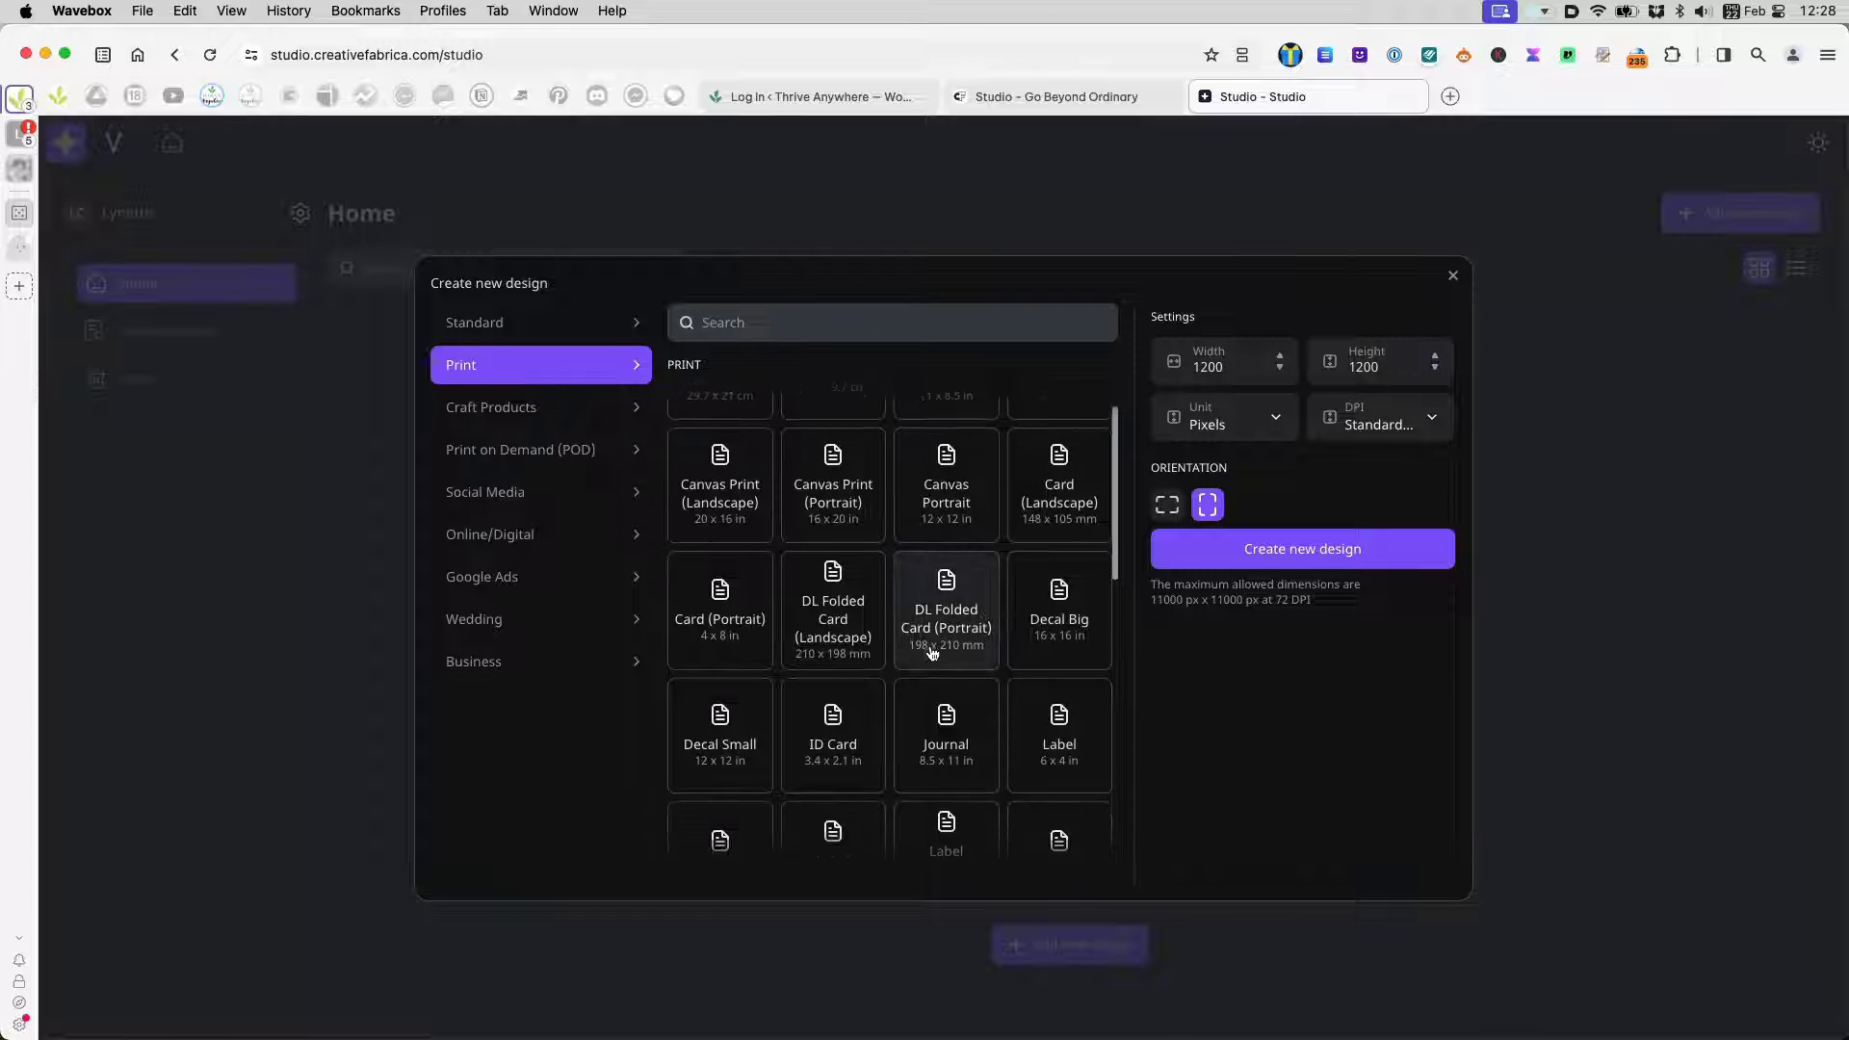
pyautogui.scroll(-10, 799, 742)
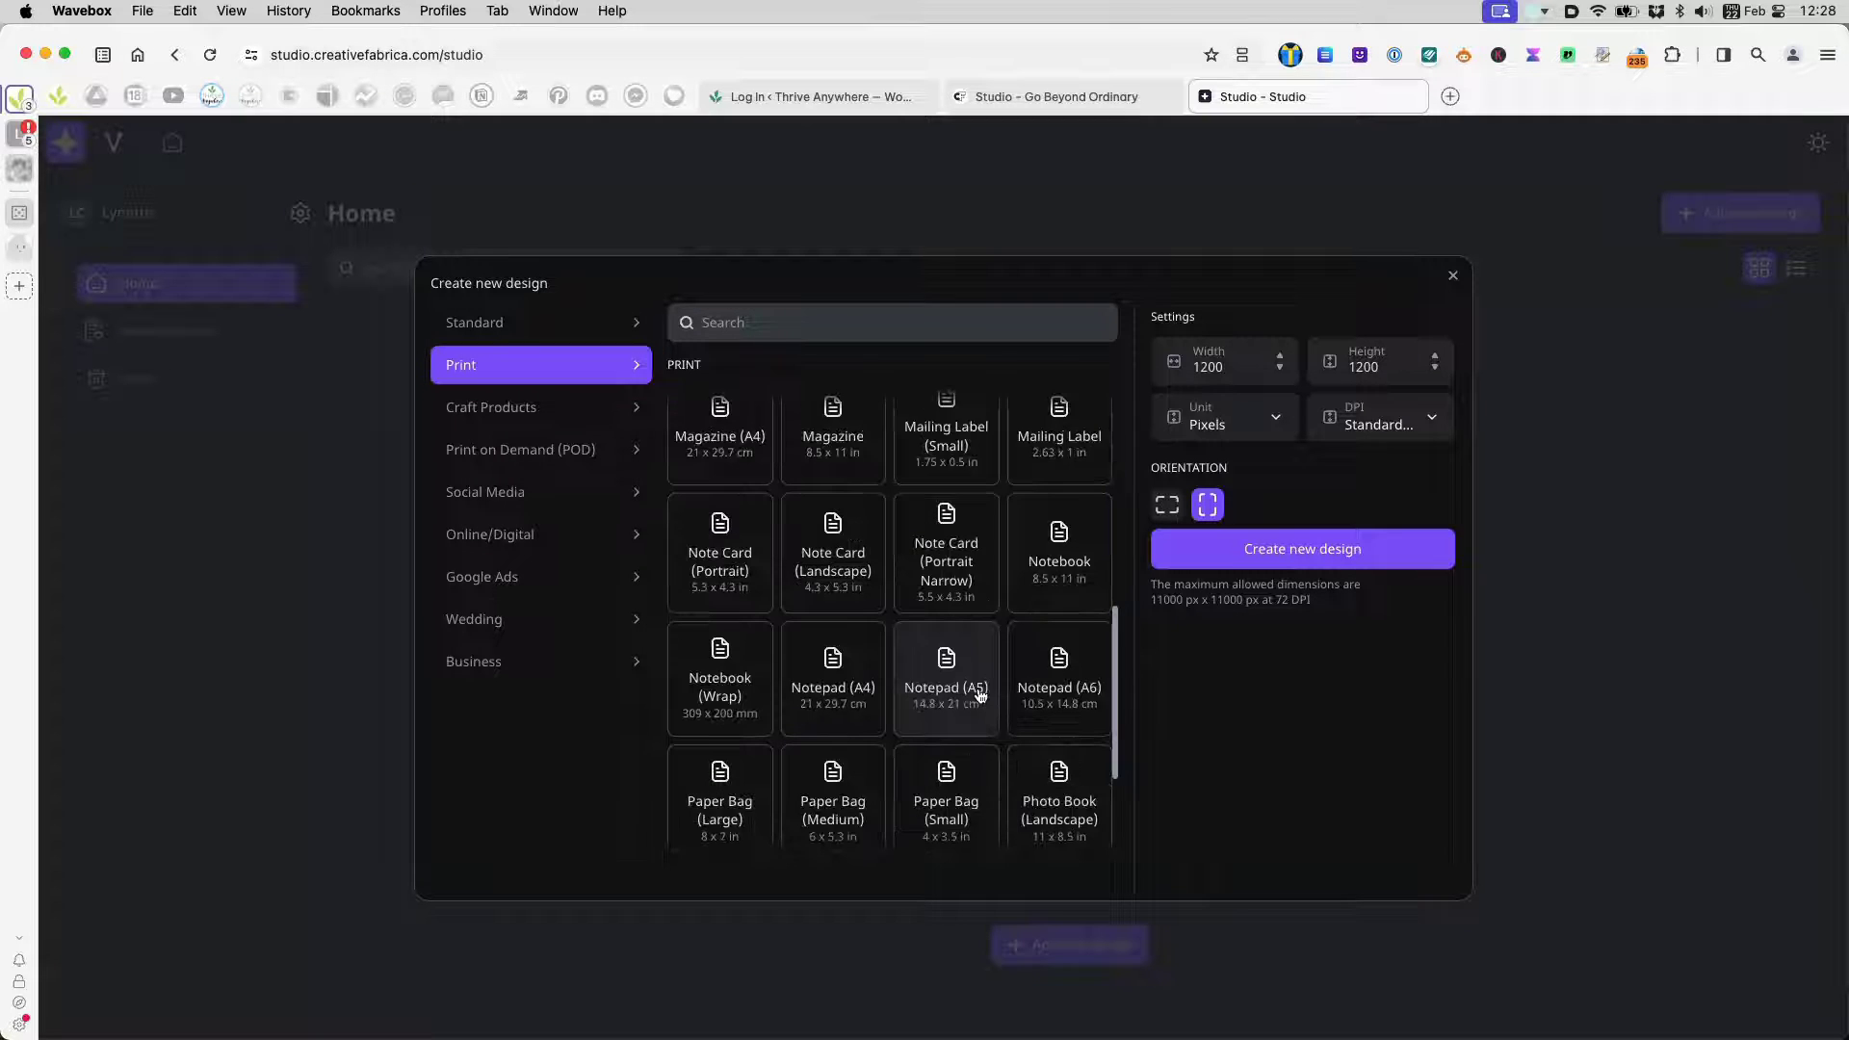
pyautogui.scroll(-1, 981, 696)
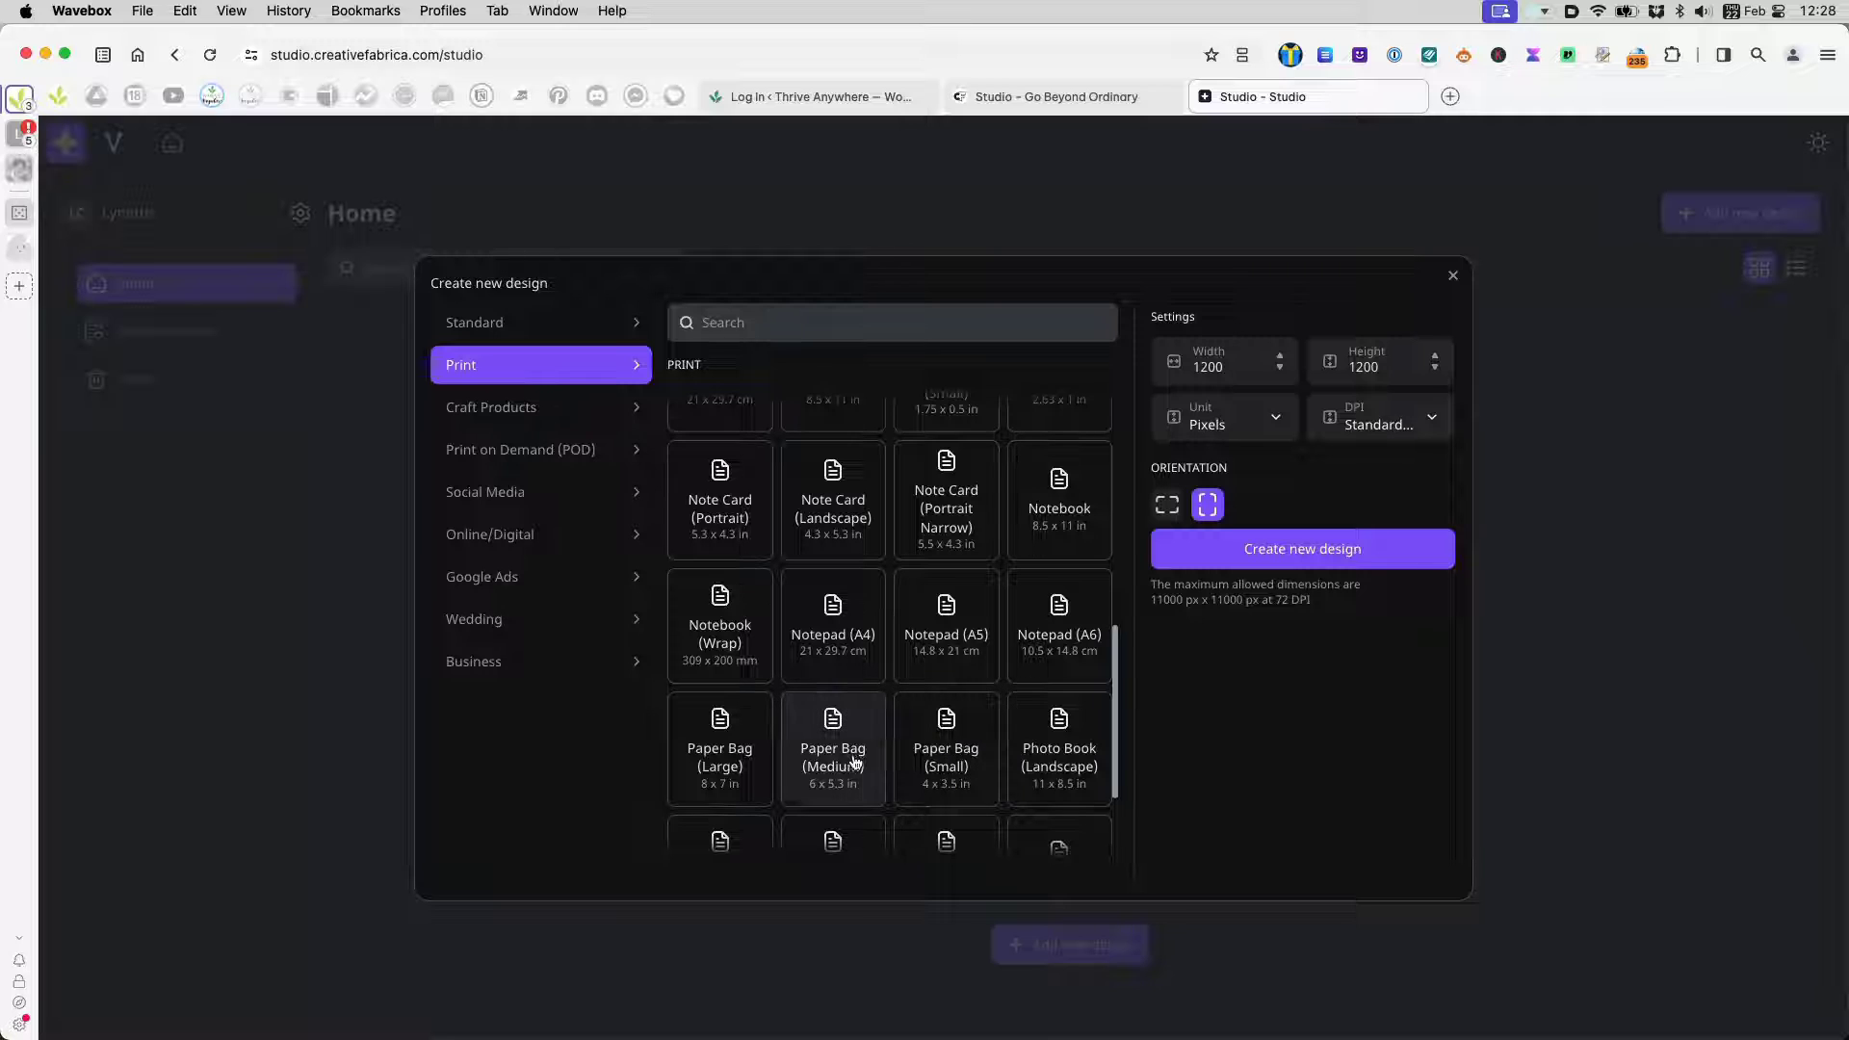
pyautogui.scroll(-3, 852, 760)
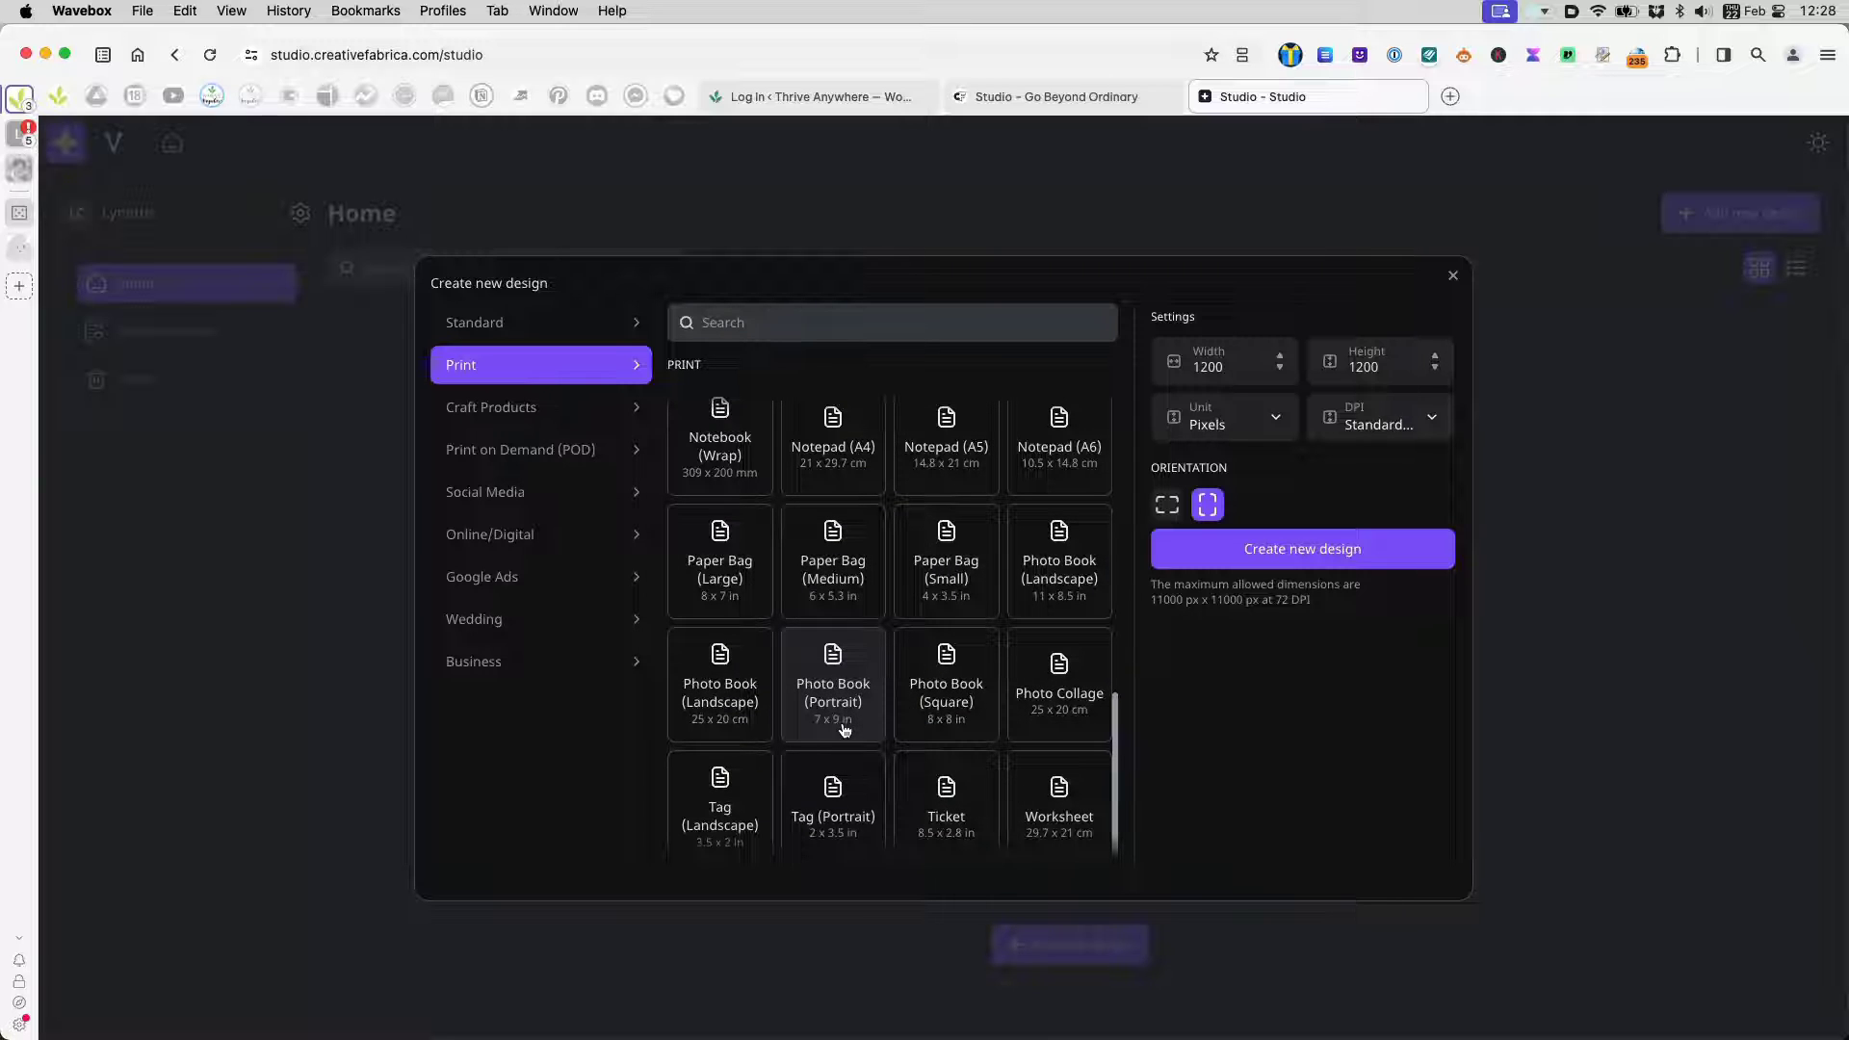
pyautogui.click(543, 416)
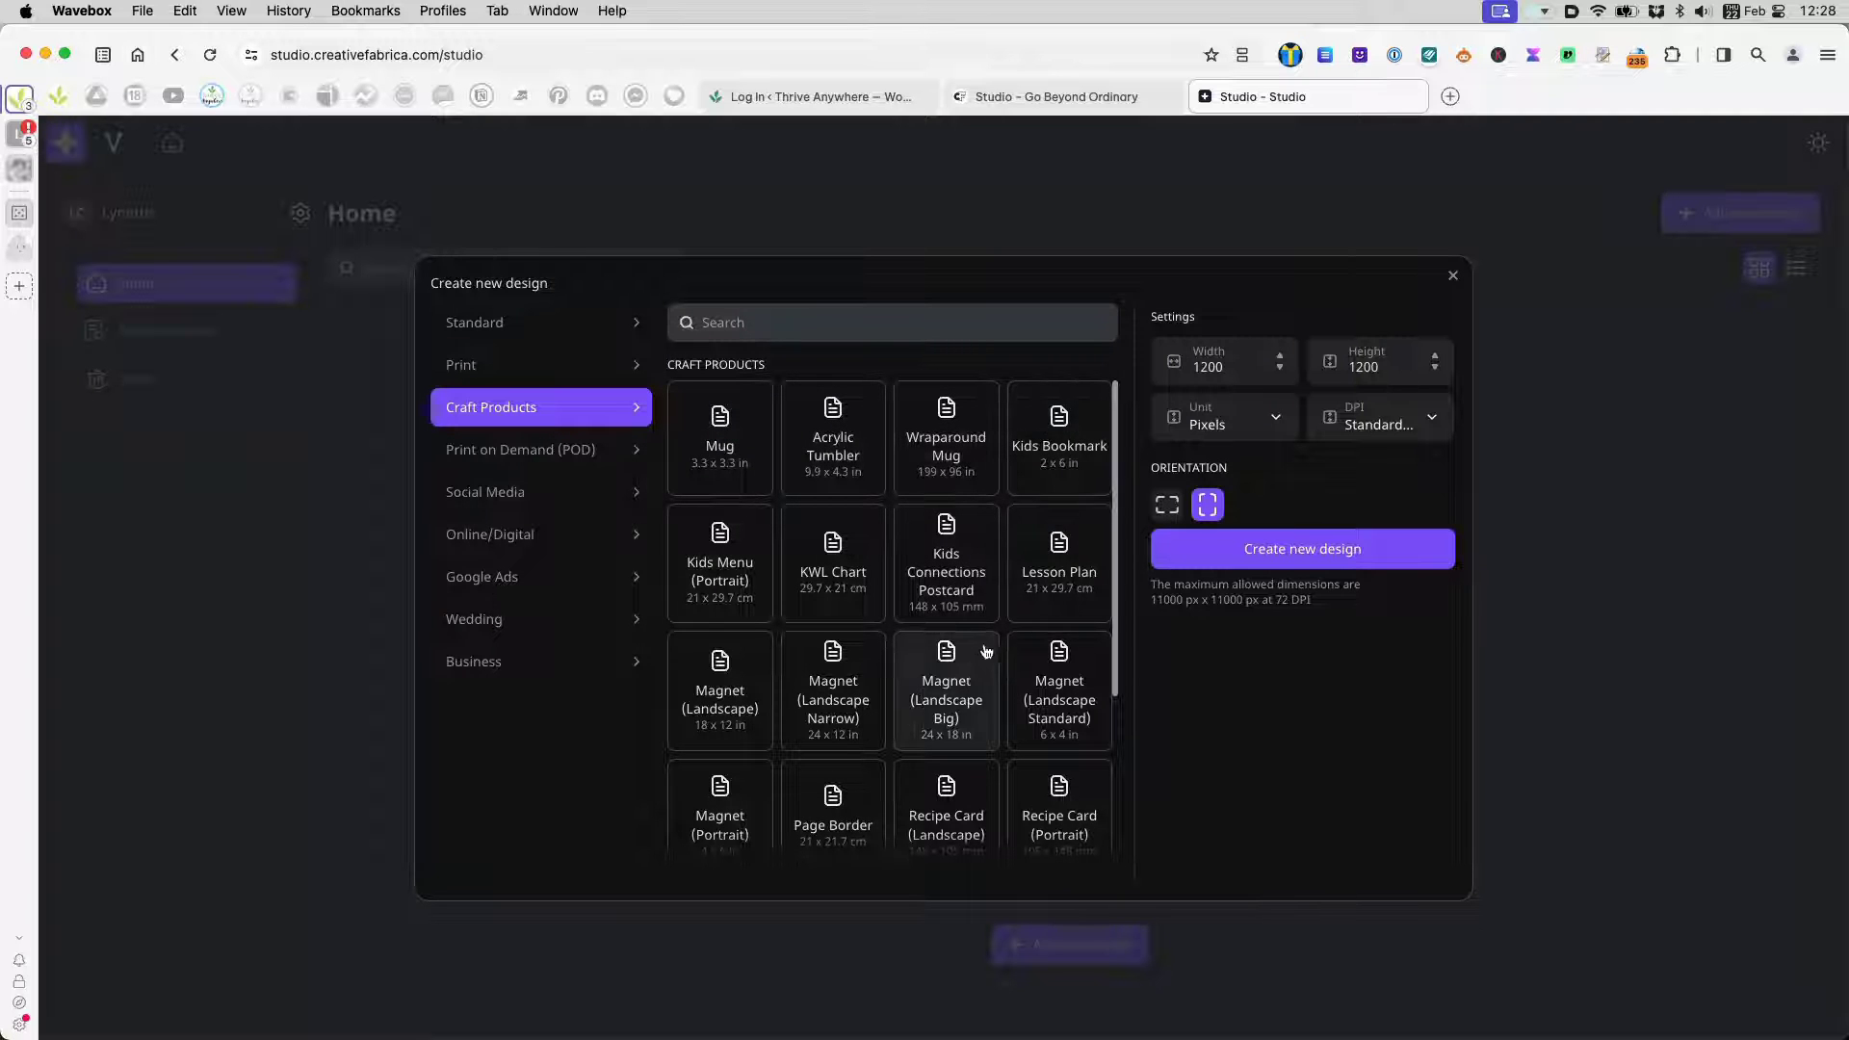
pyautogui.scroll(-3, 973, 672)
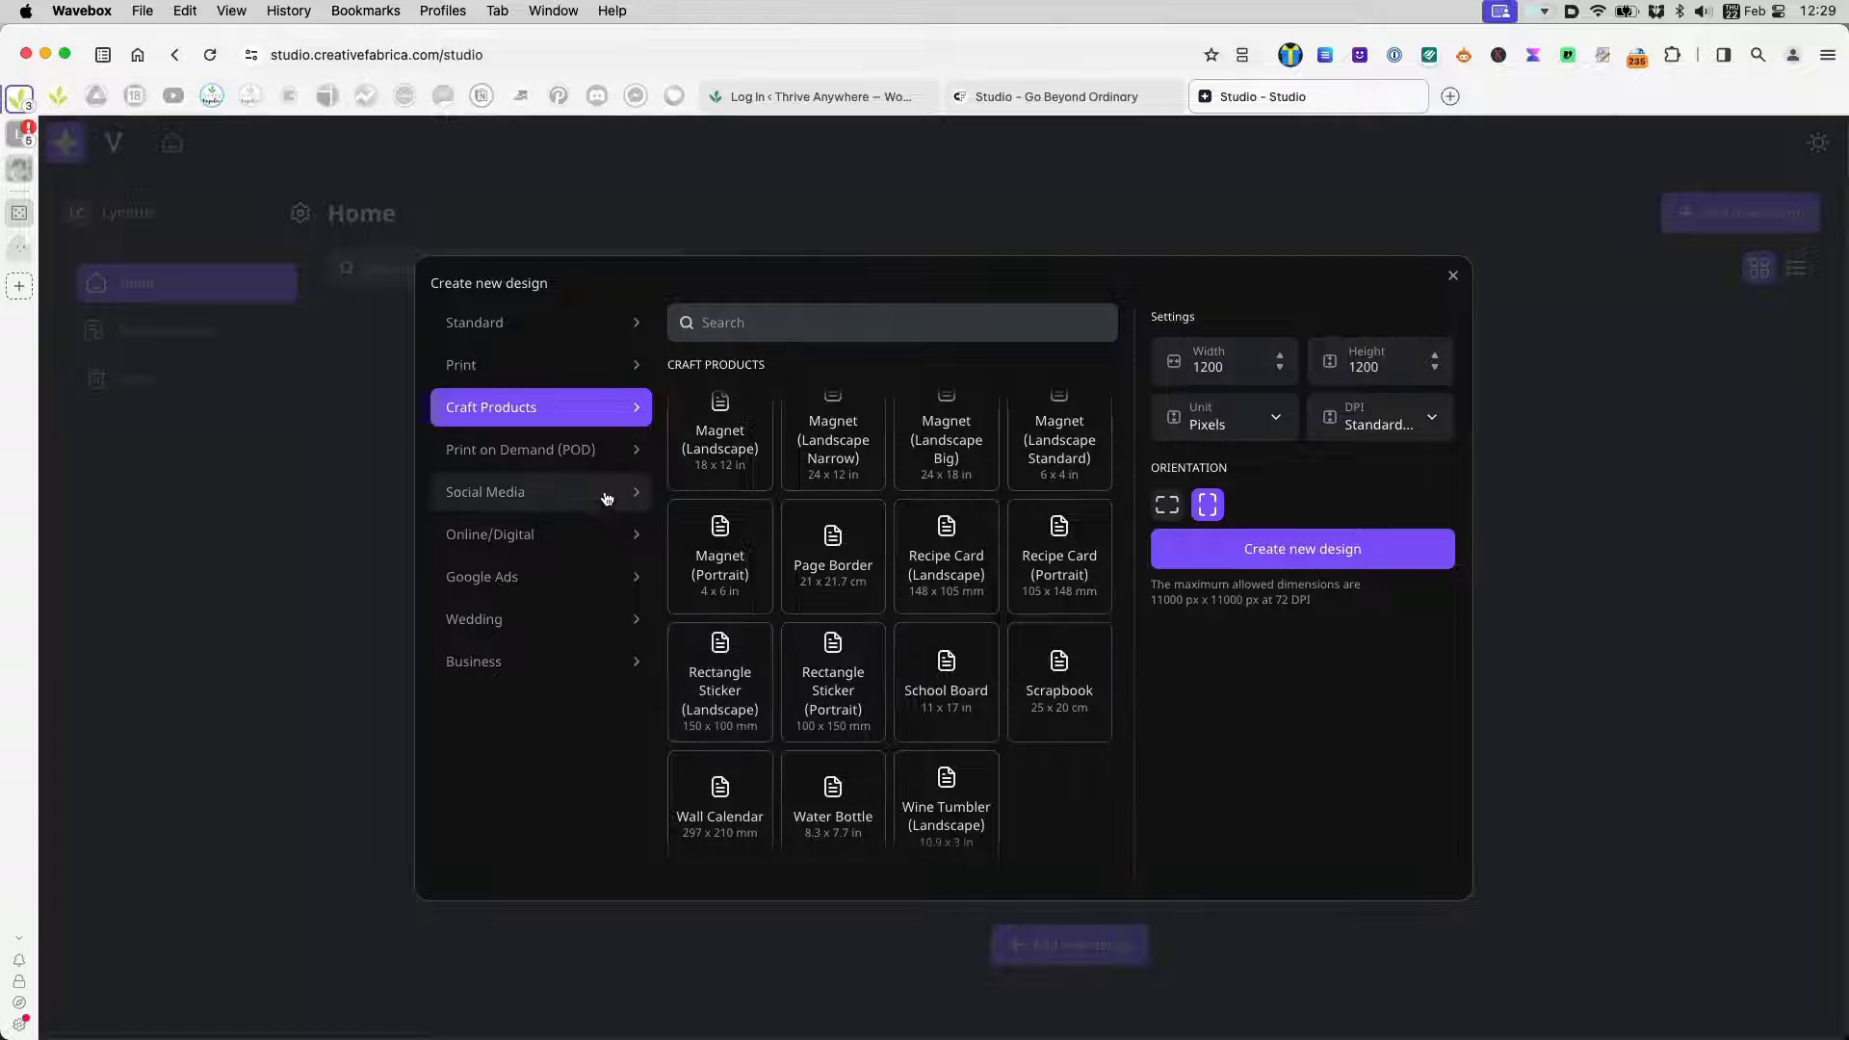
# - Browse the Print on Demand (POD) preset sizes, then show the Social Media sizes
pyautogui.click(593, 462)
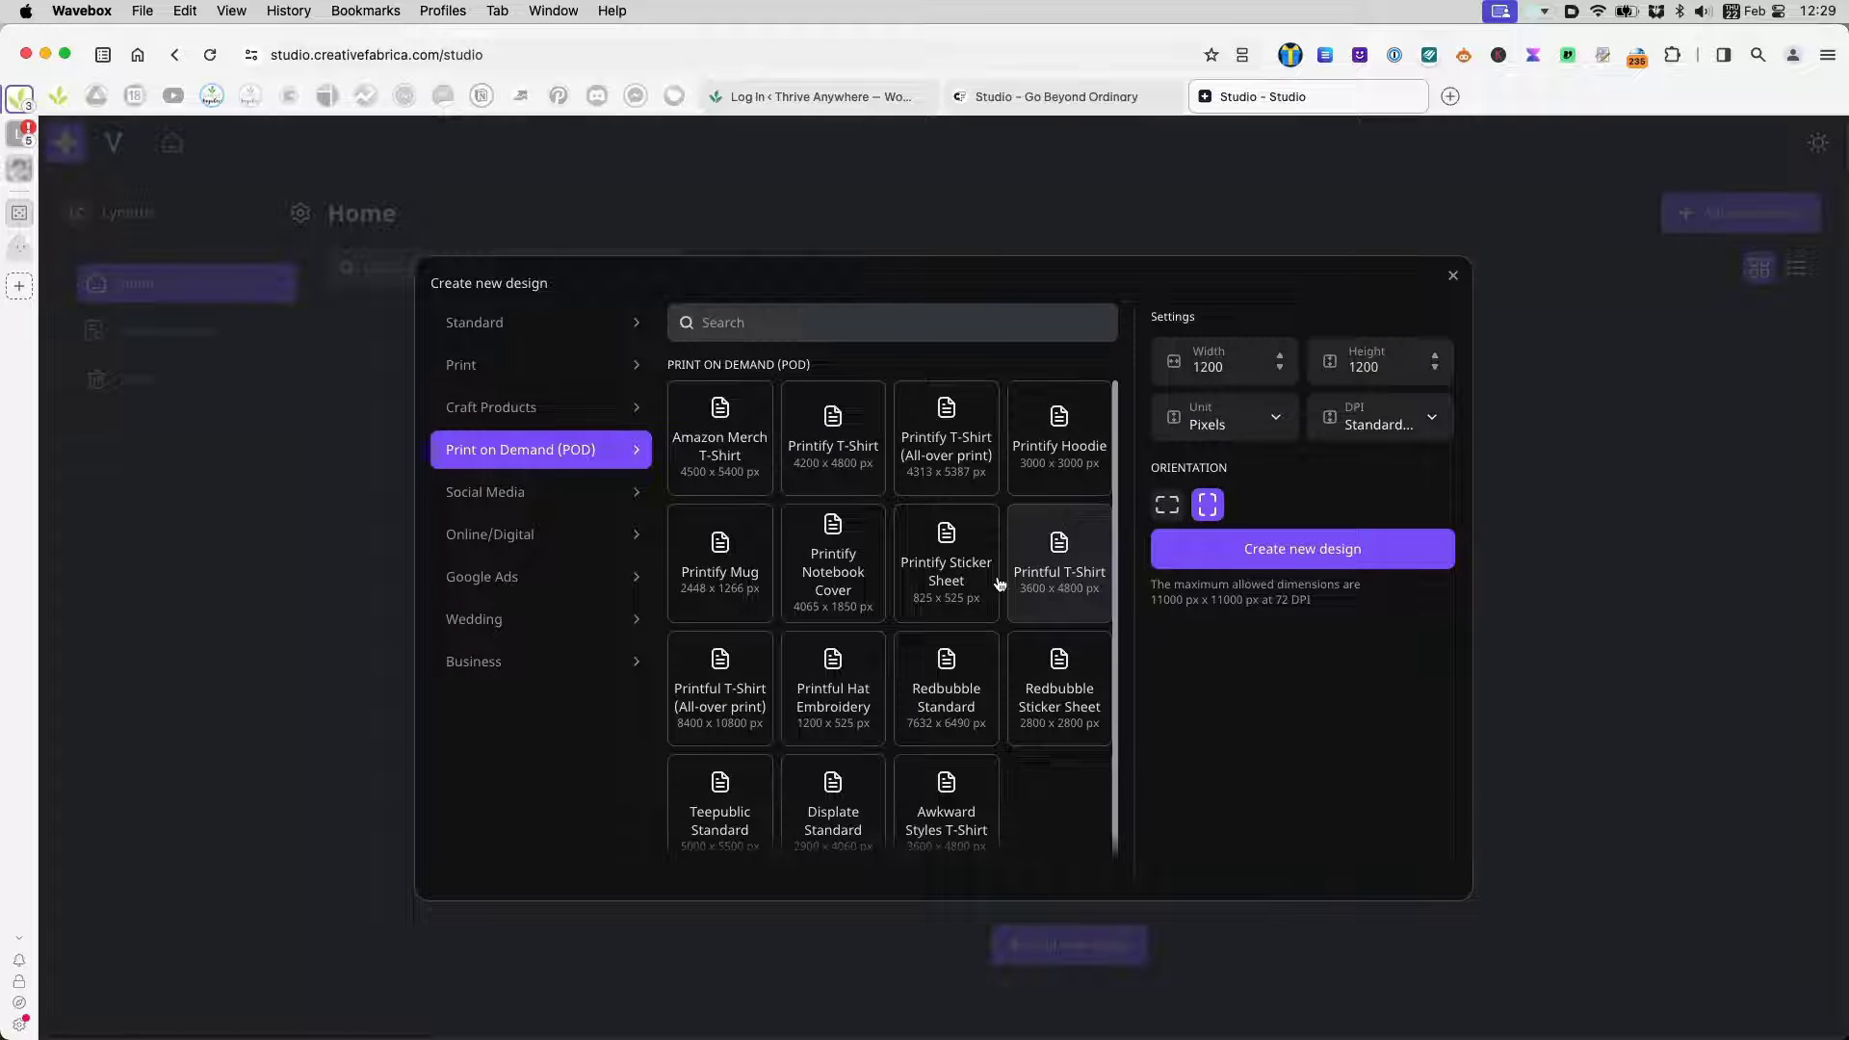
pyautogui.scroll(-1, 926, 725)
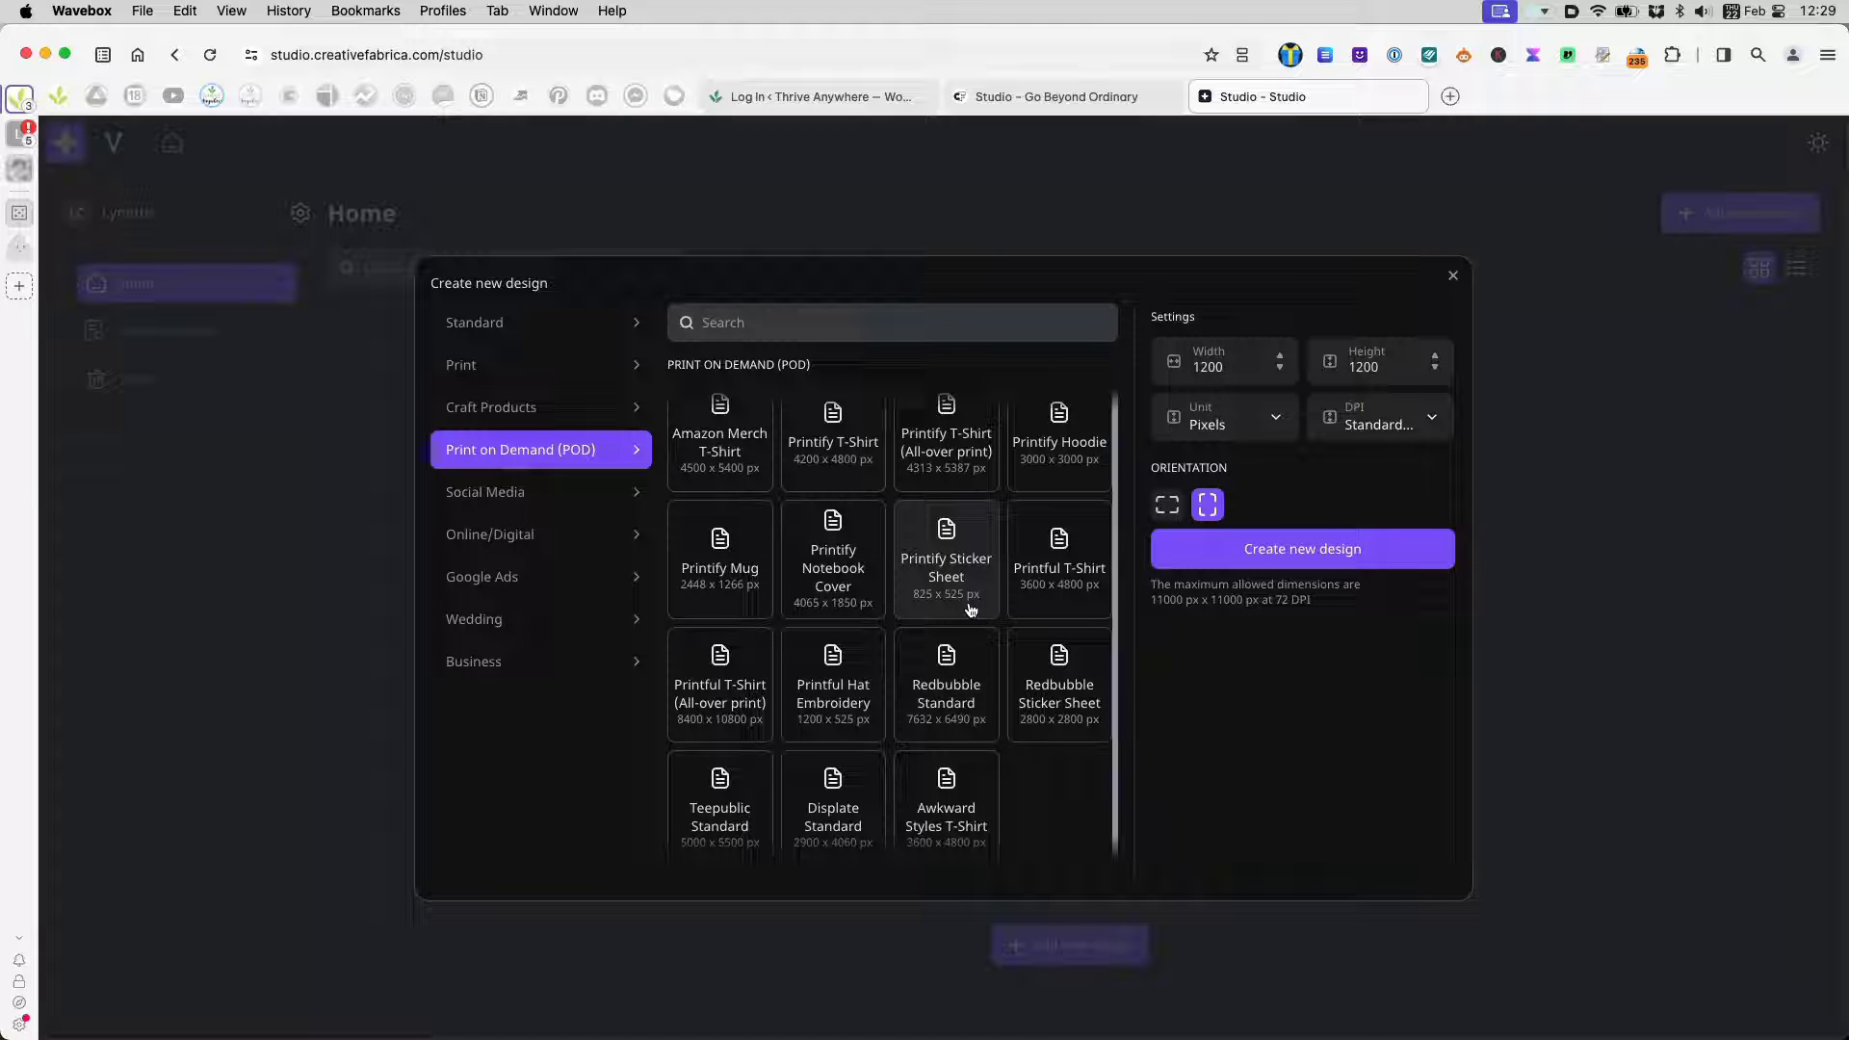
pyautogui.click(633, 500)
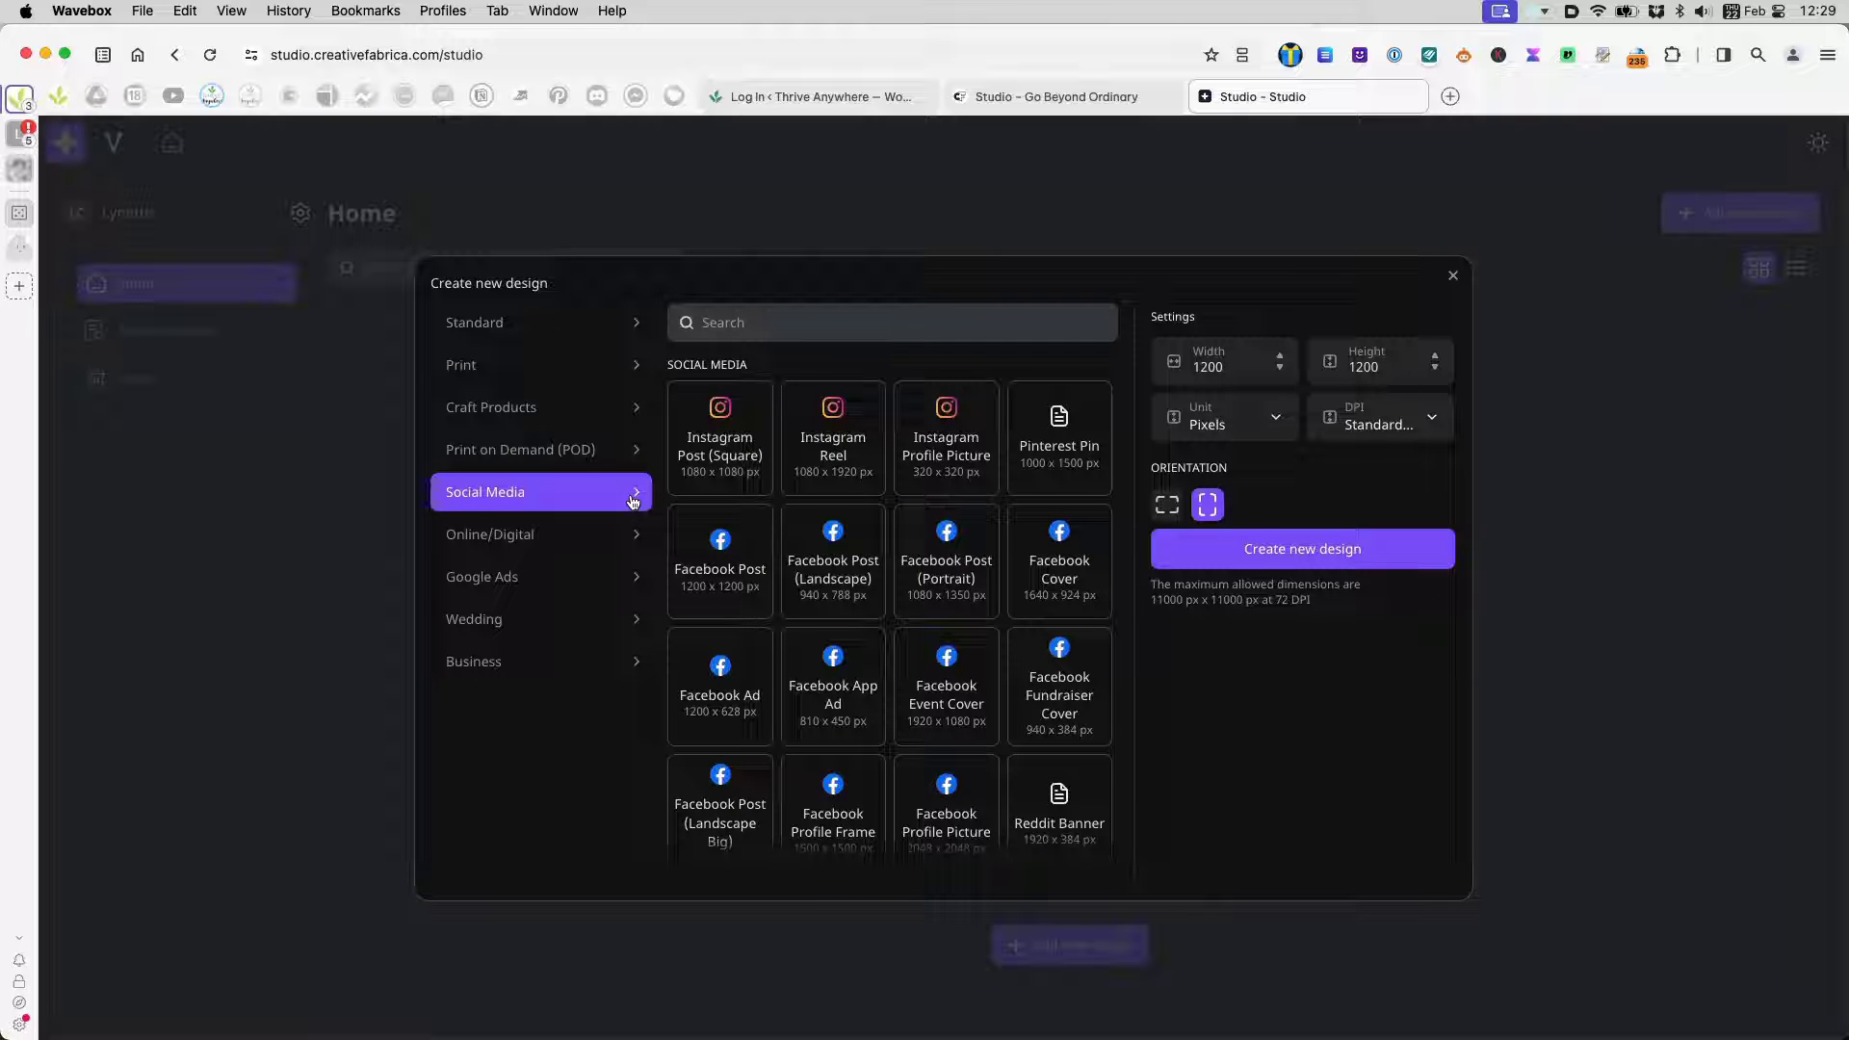
# - Scroll through the Online/Digital preset sizes, then show the Google Ads sizes
pyautogui.click(529, 535)
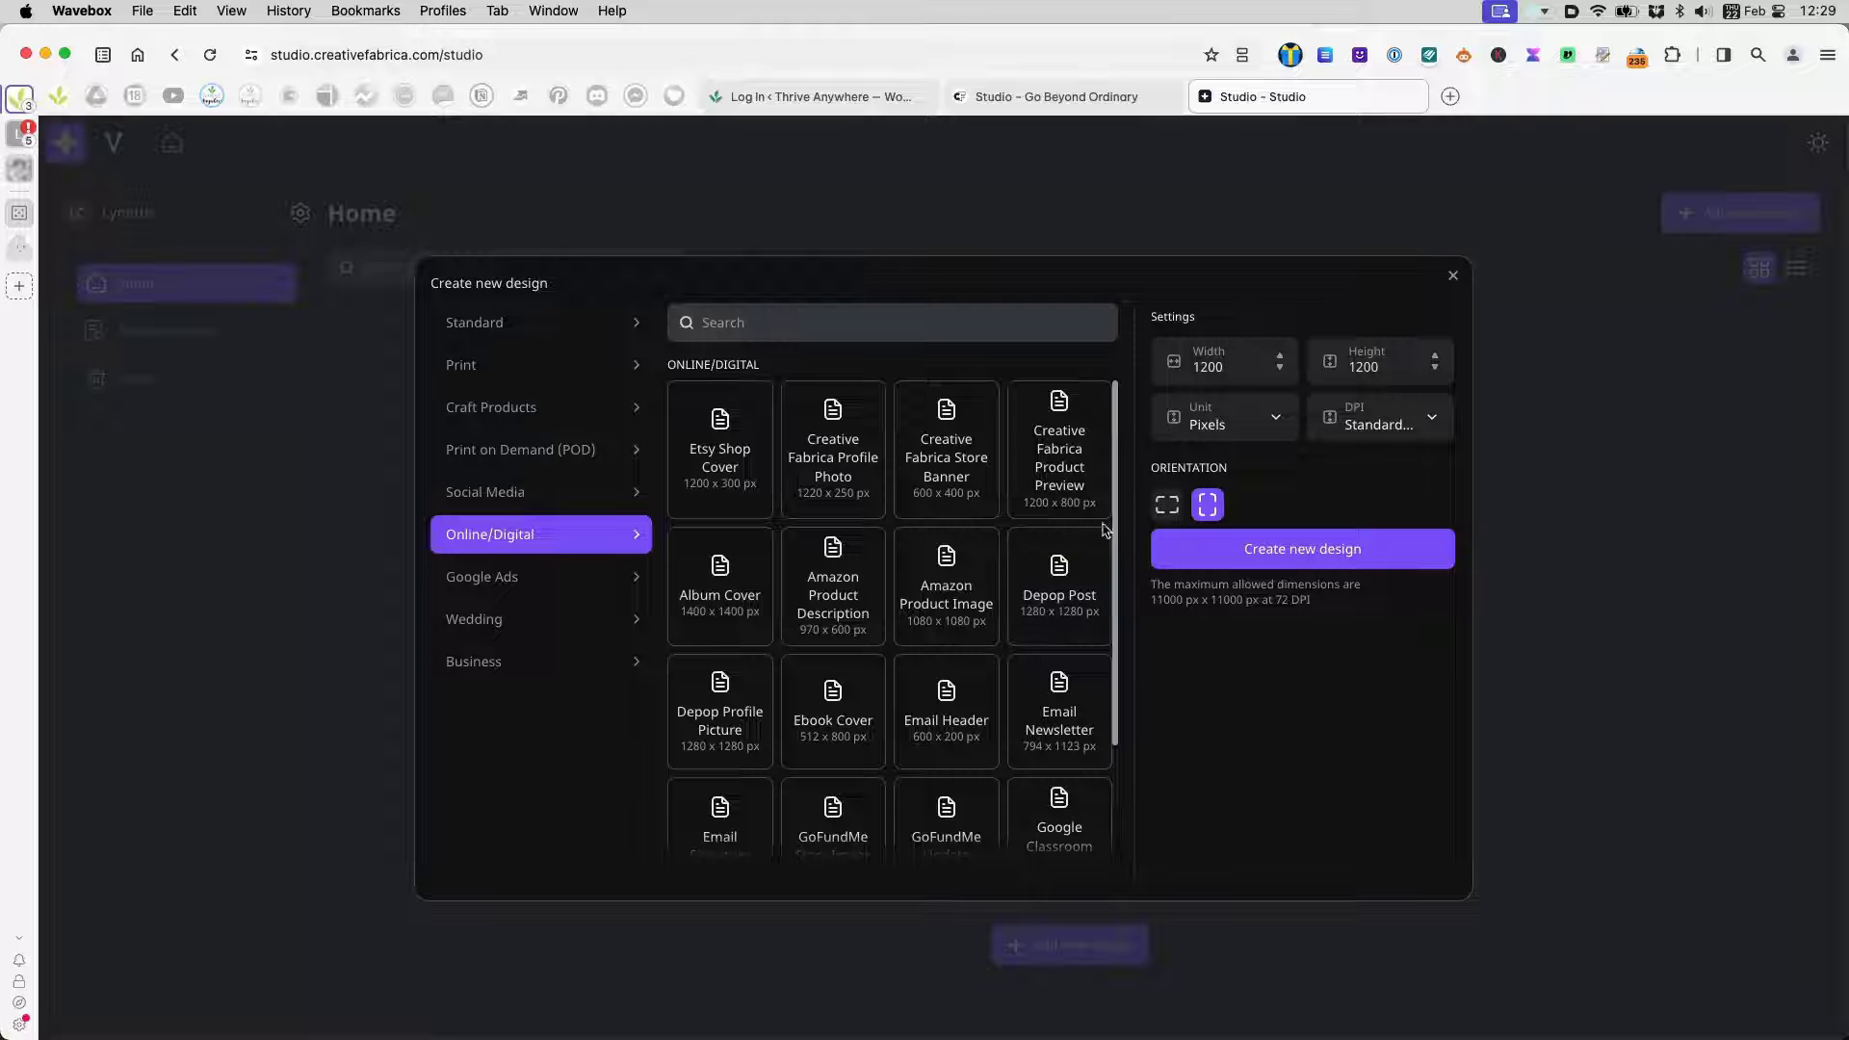
pyautogui.scroll(-1, 1060, 698)
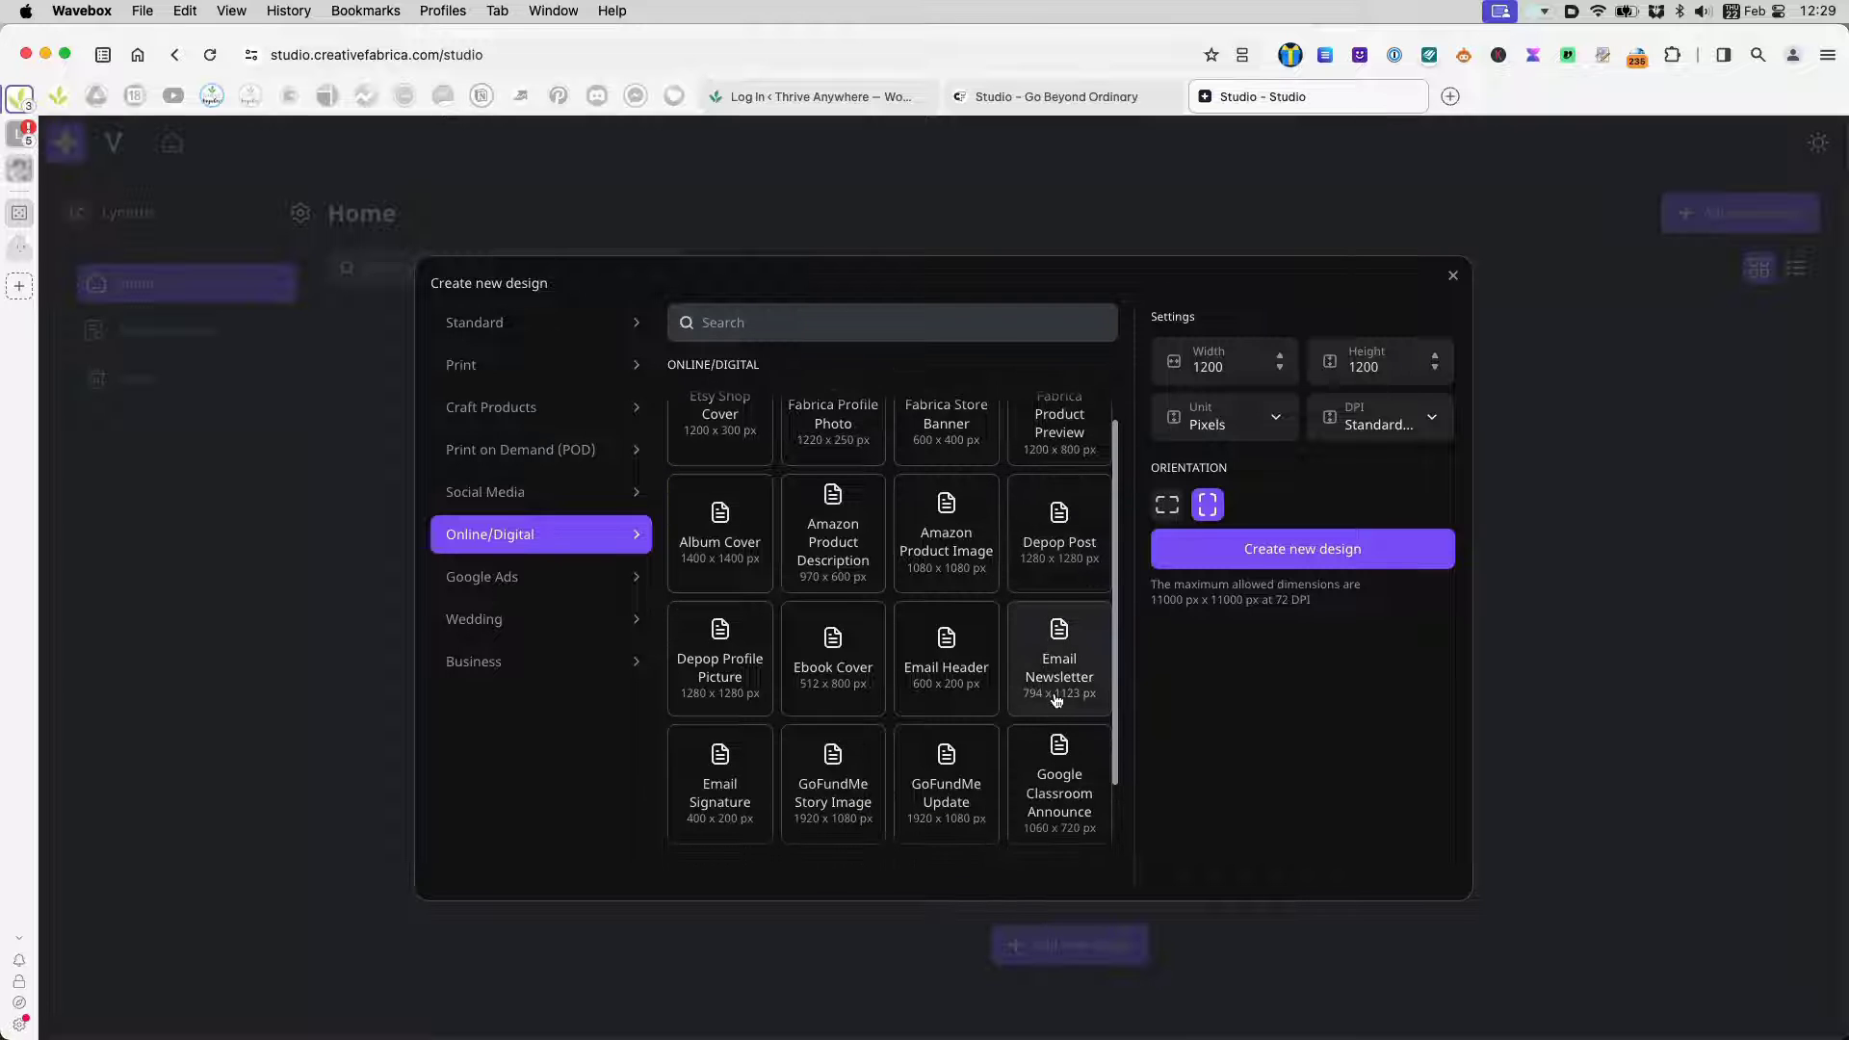
pyautogui.scroll(-2, 1058, 700)
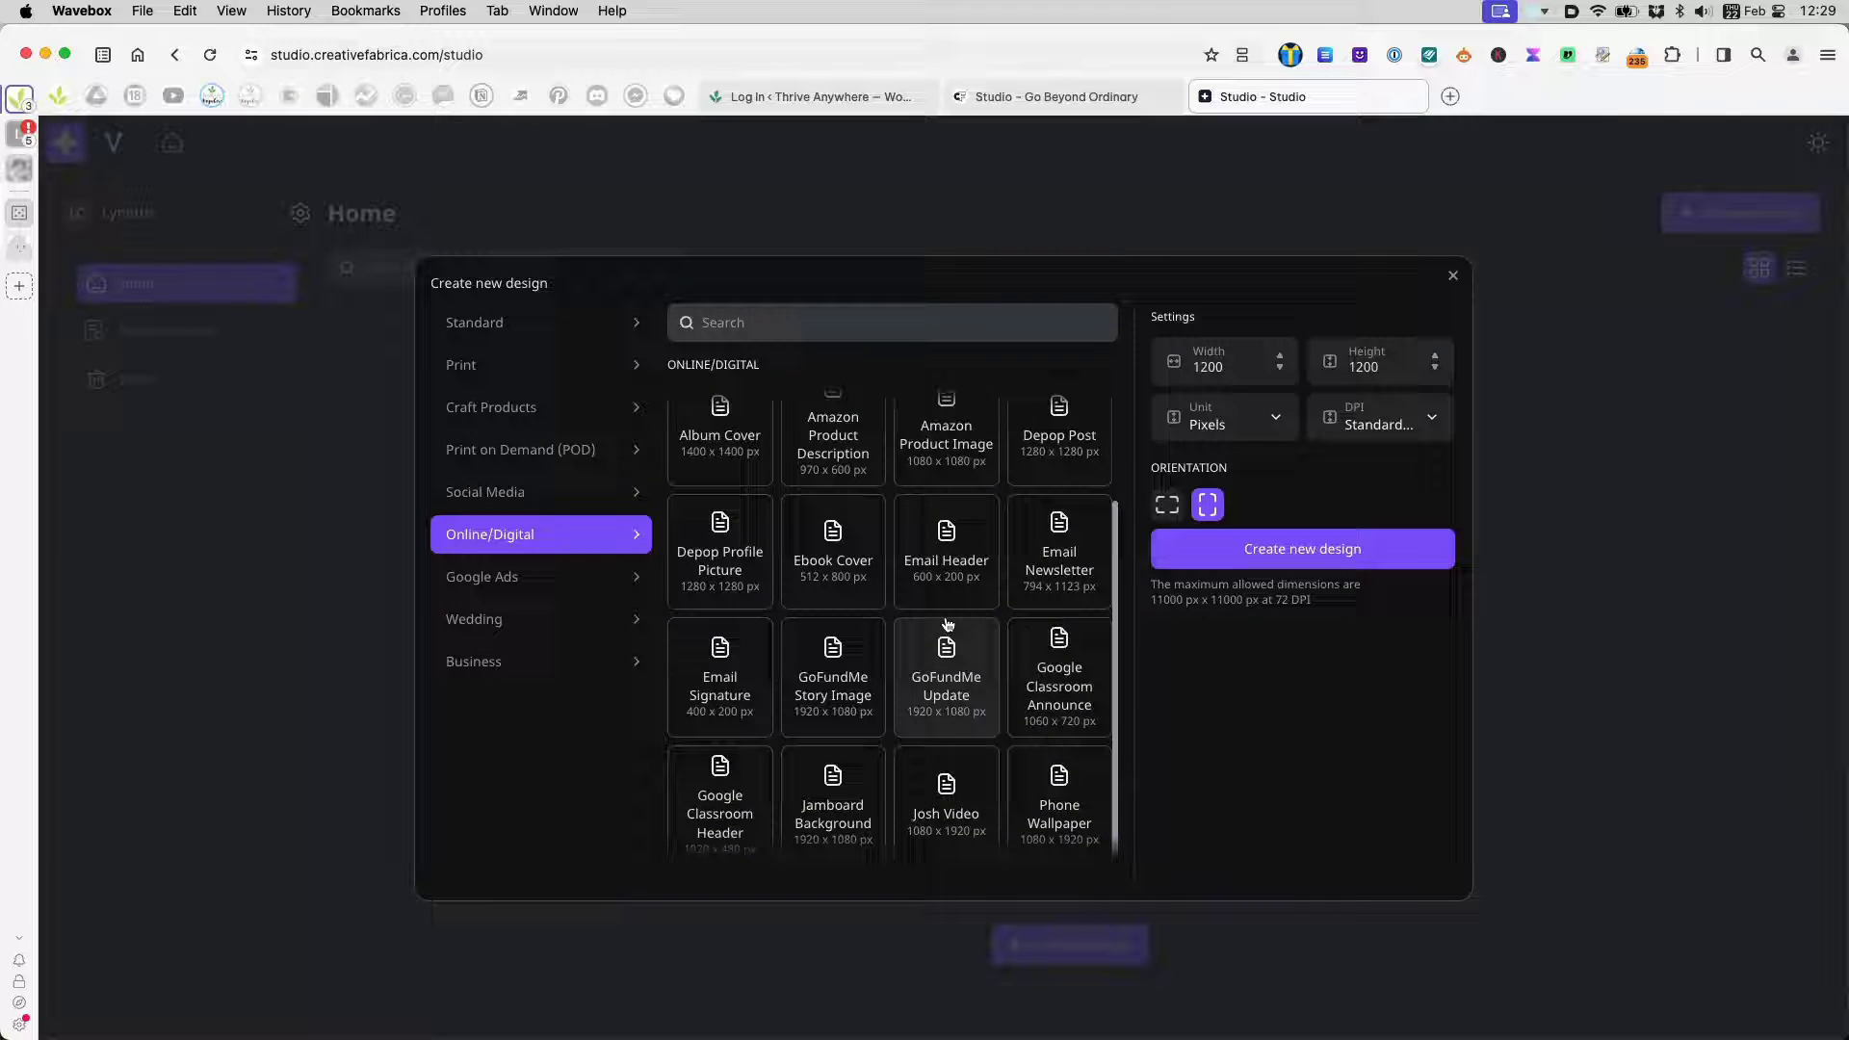
pyautogui.scroll(1, 948, 628)
pyautogui.scroll(1, 948, 625)
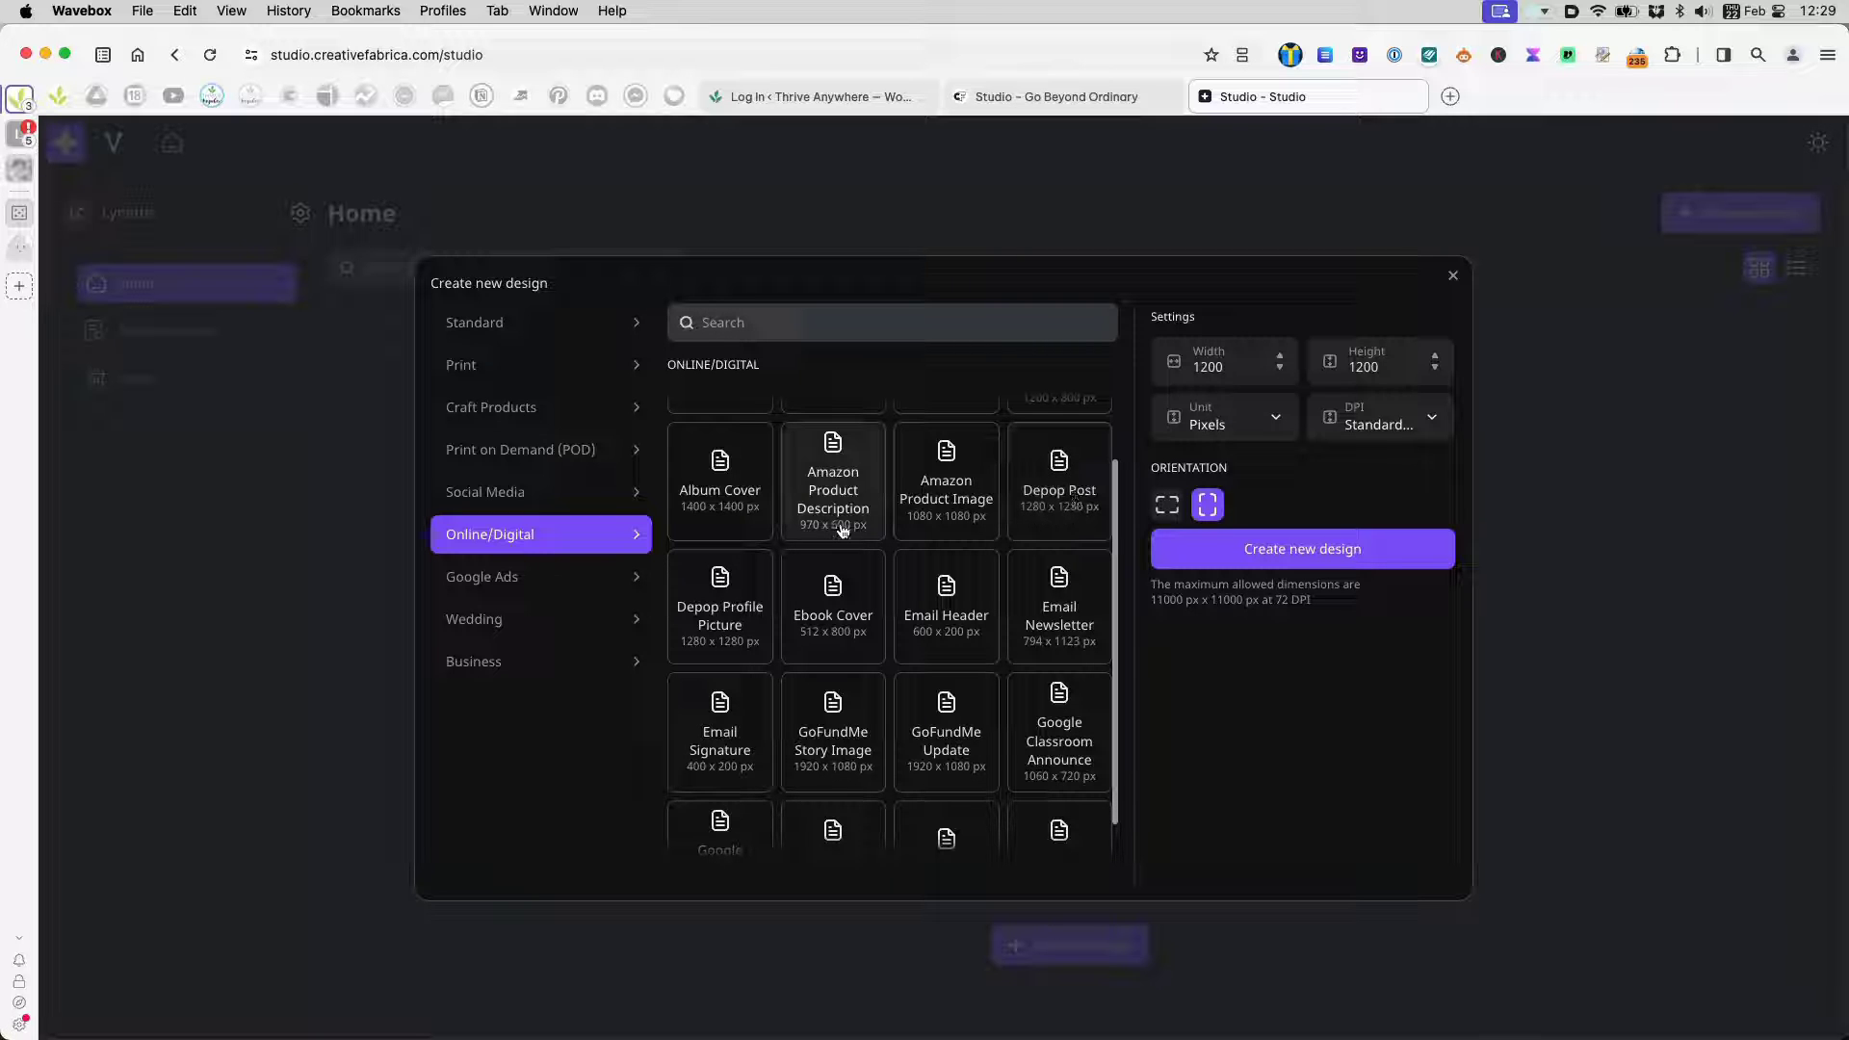
pyautogui.click(585, 575)
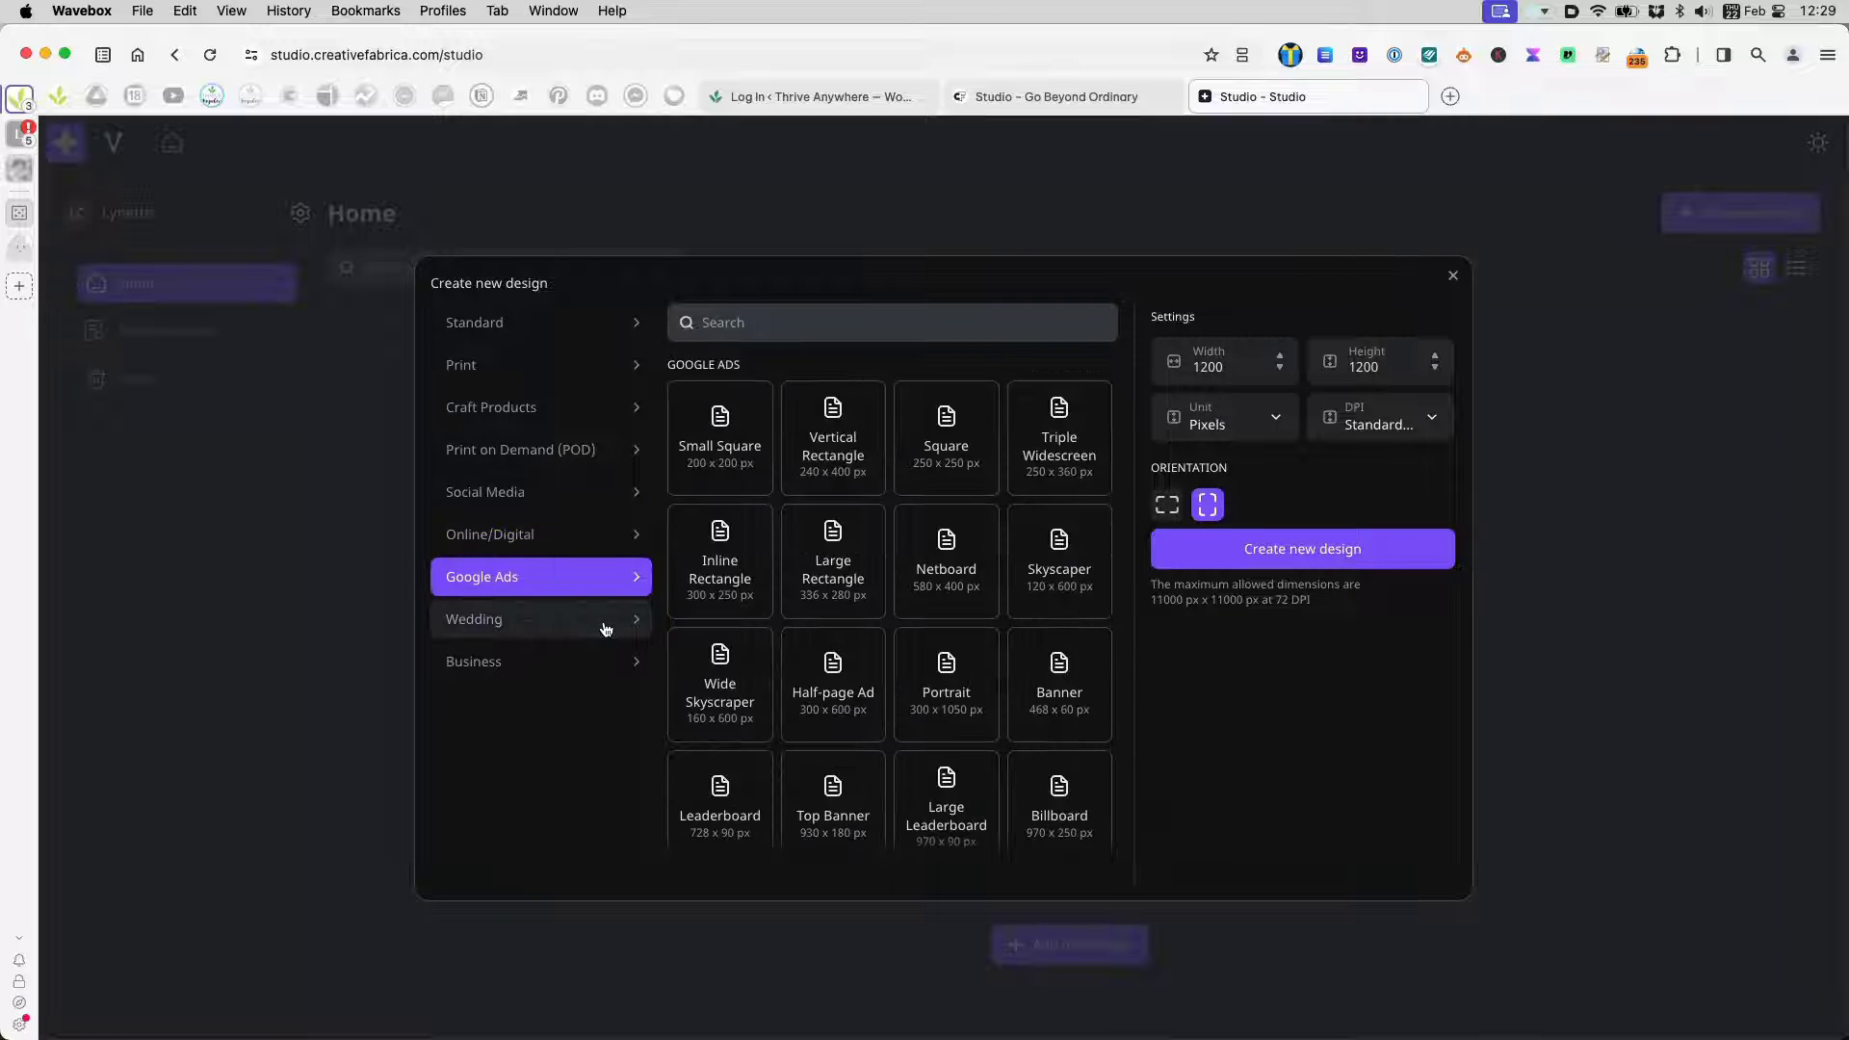
# - Browse the Wedding preset sizes, then show the Business sizes
pyautogui.click(606, 626)
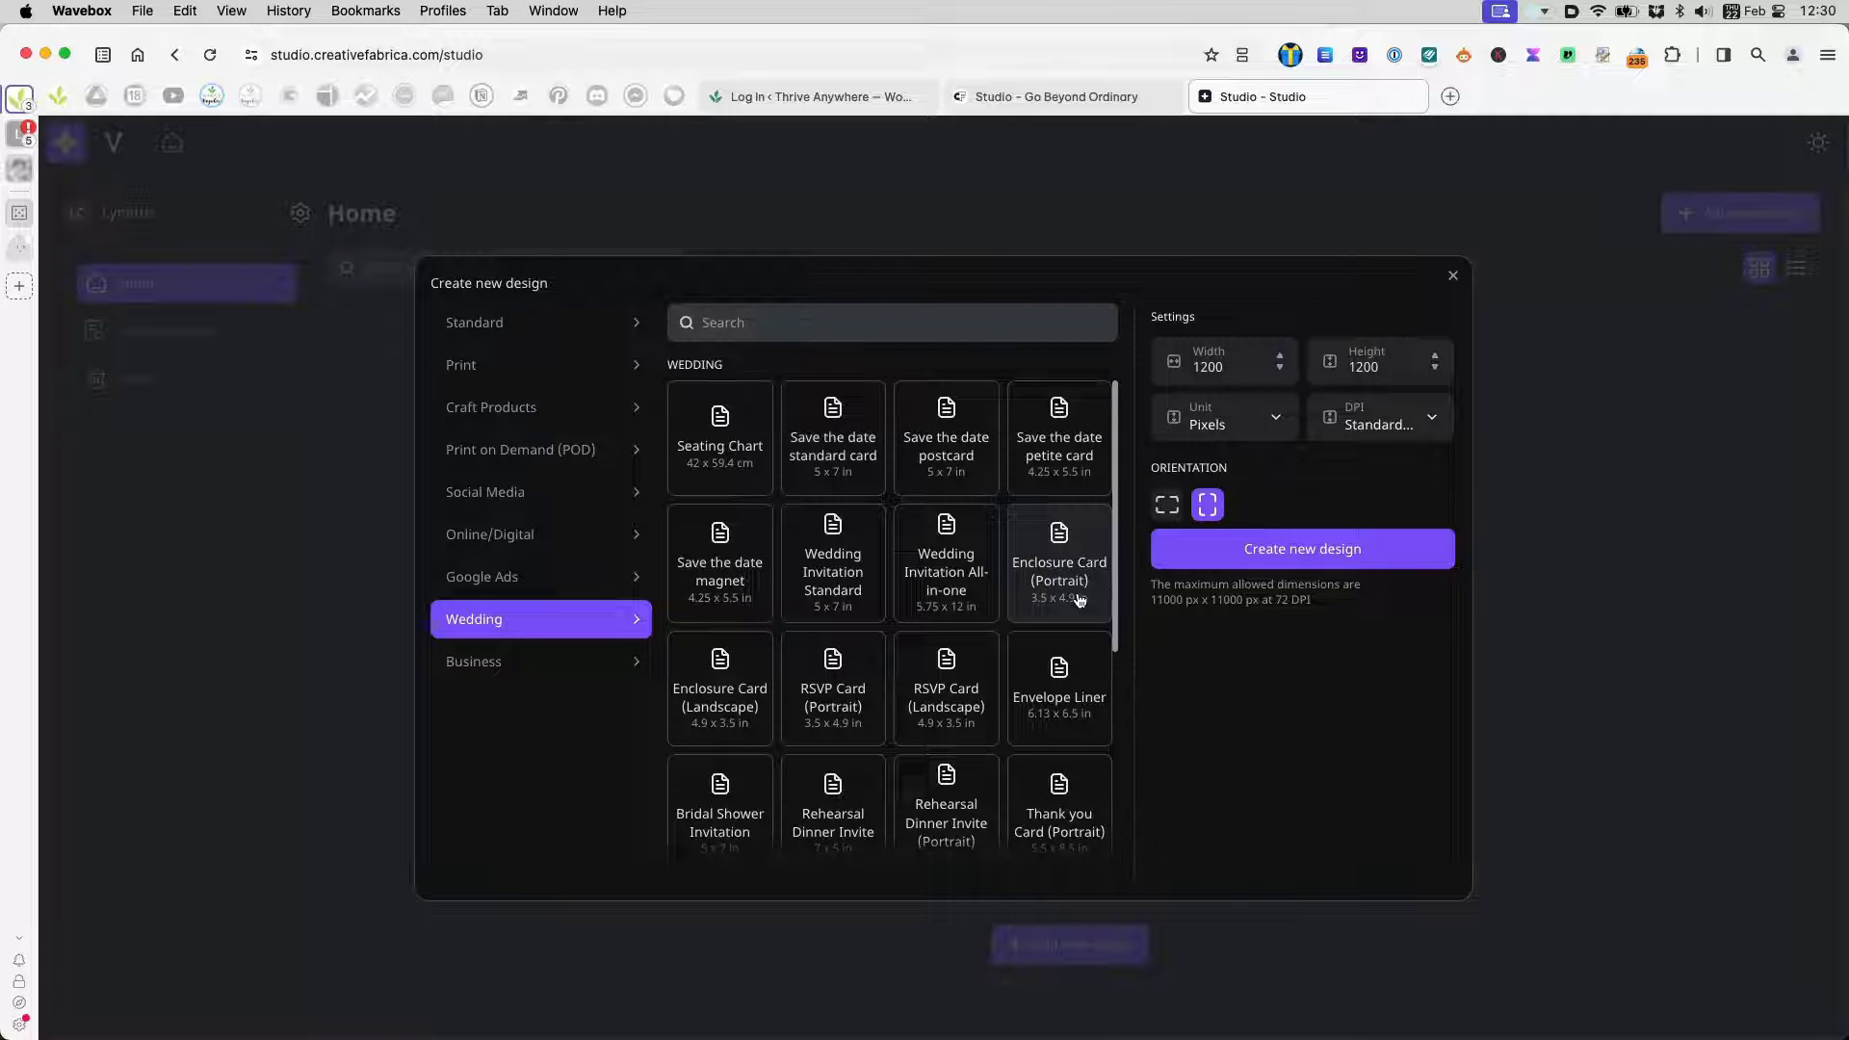
pyautogui.scroll(-3, 1079, 601)
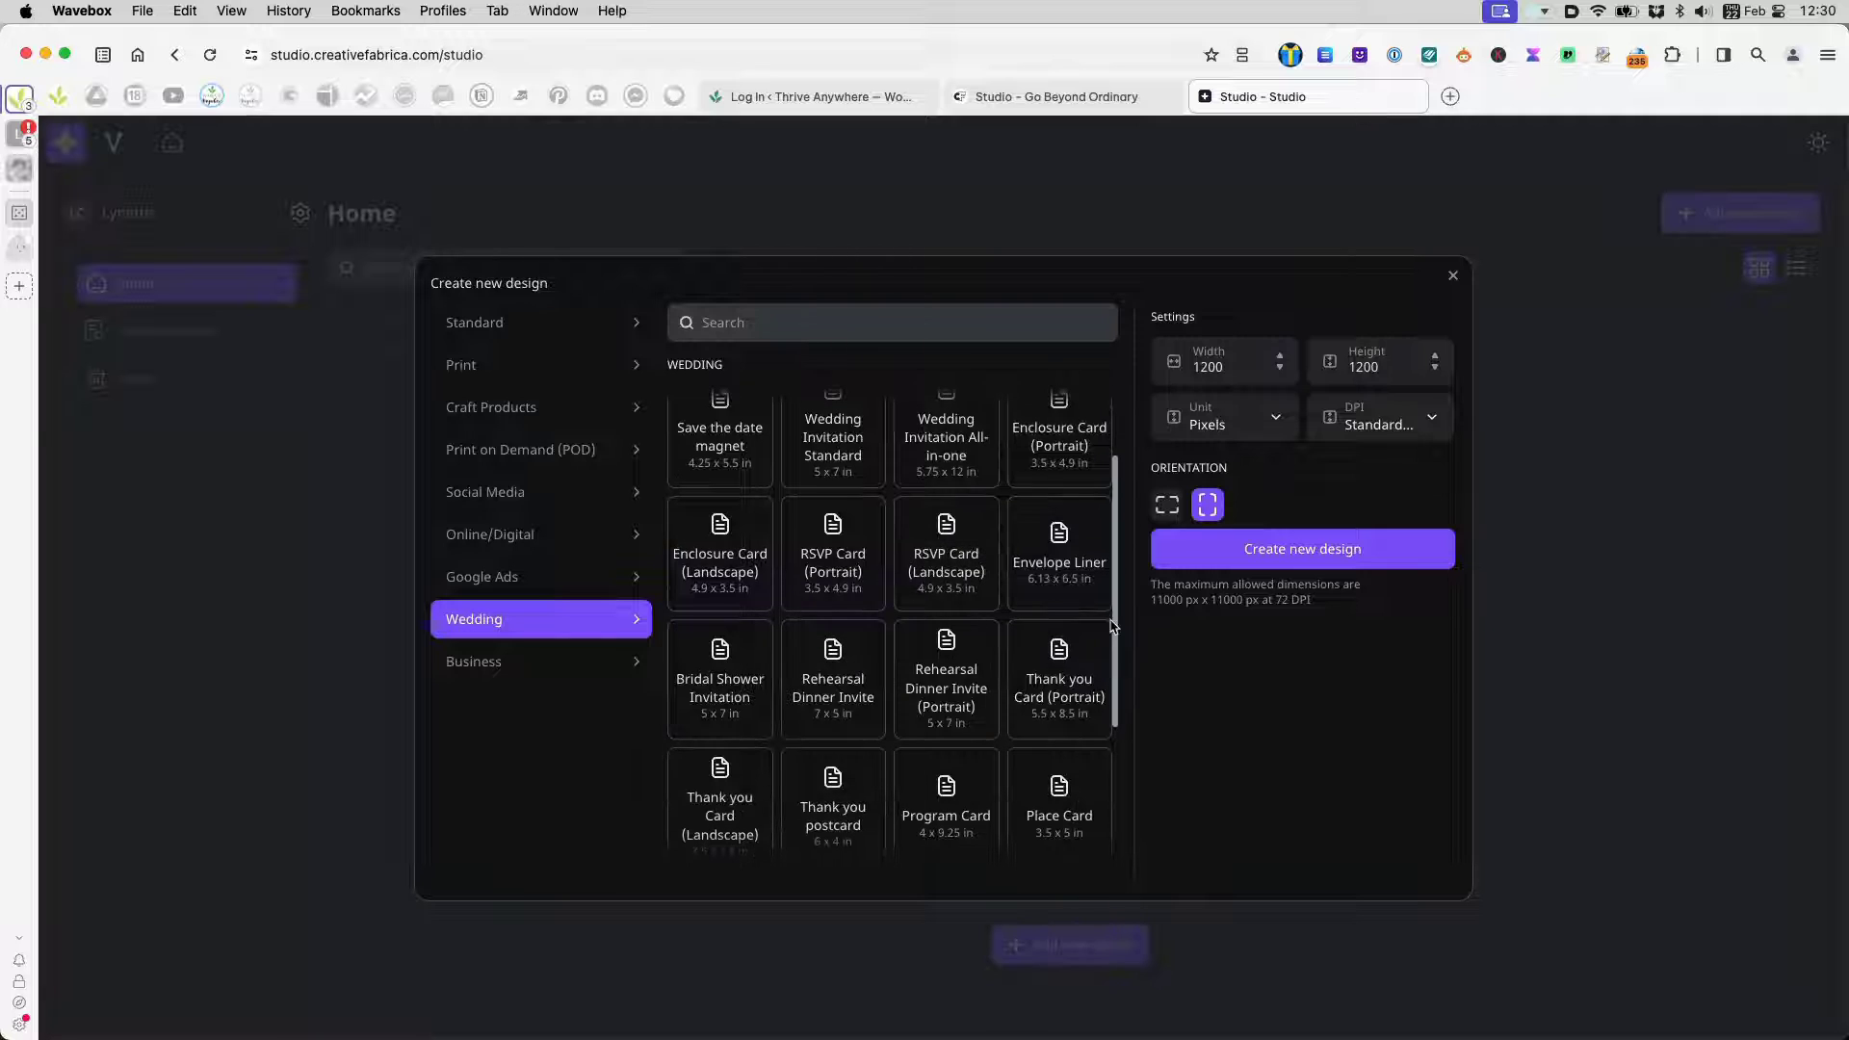
pyautogui.scroll(-5, 949, 645)
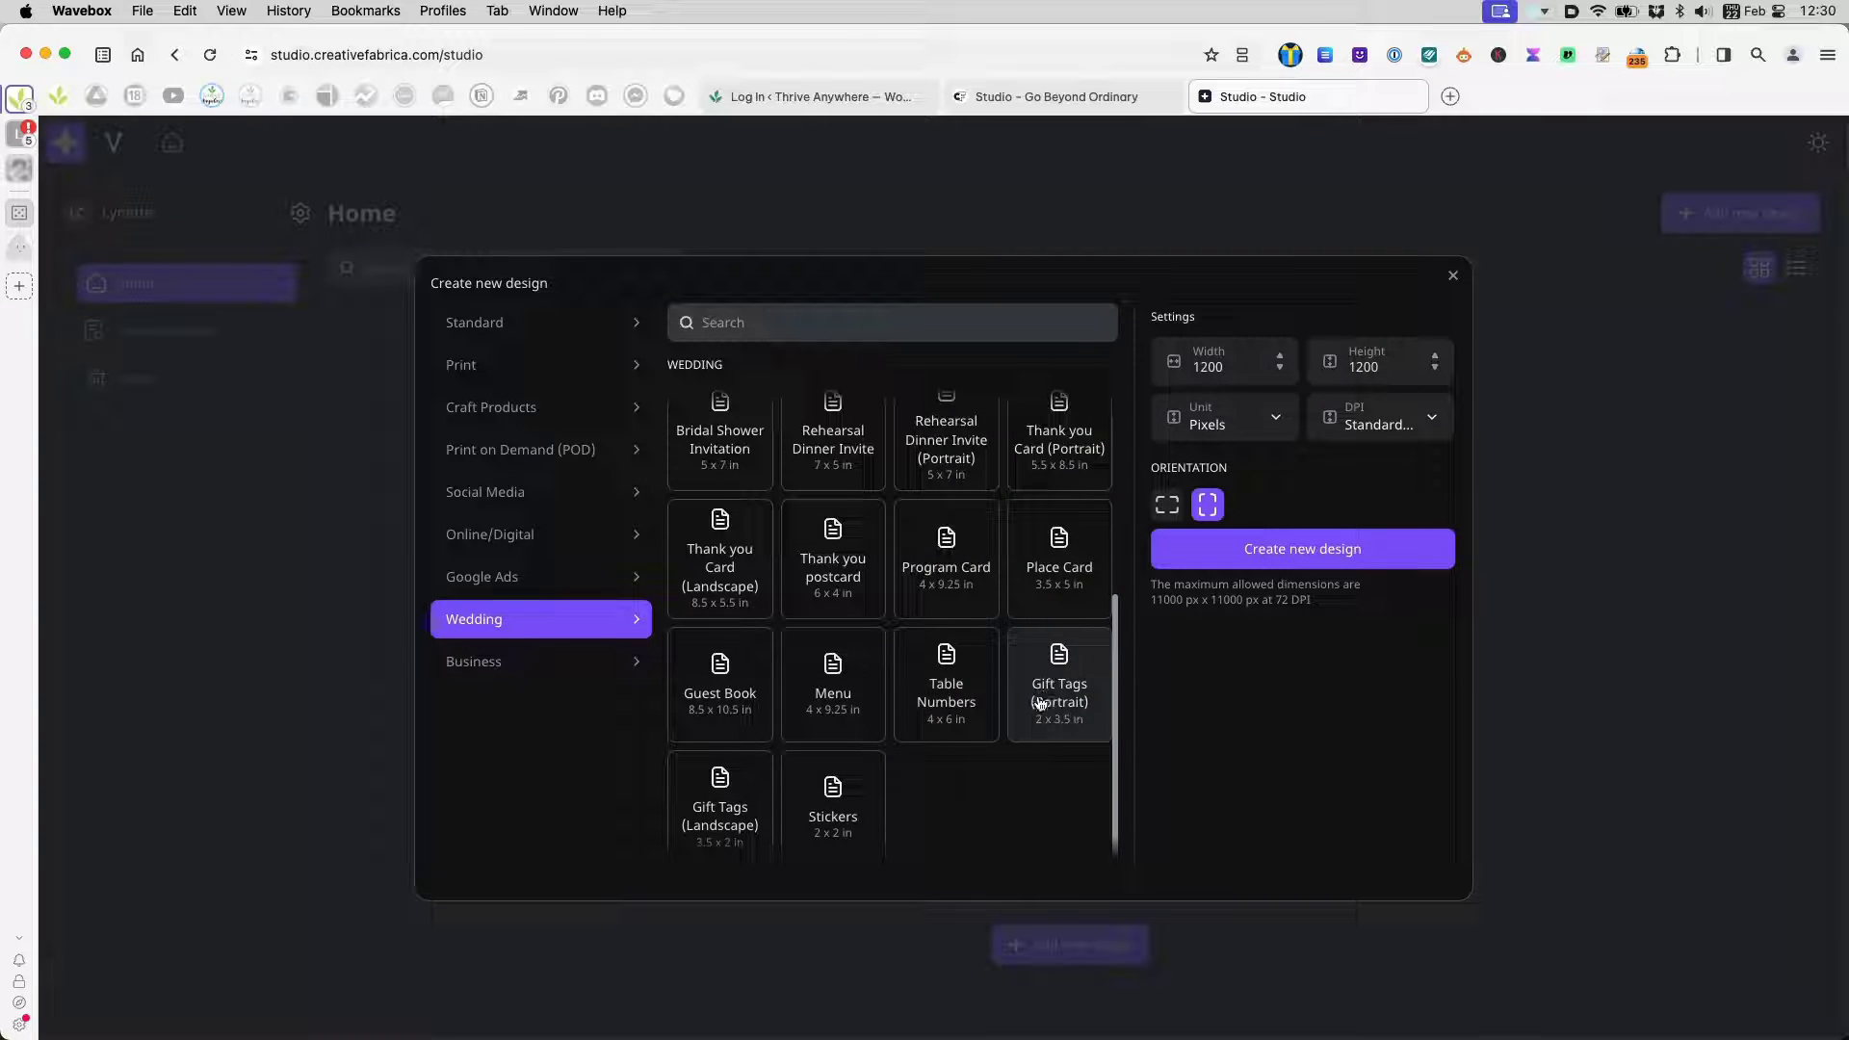
pyautogui.click(595, 674)
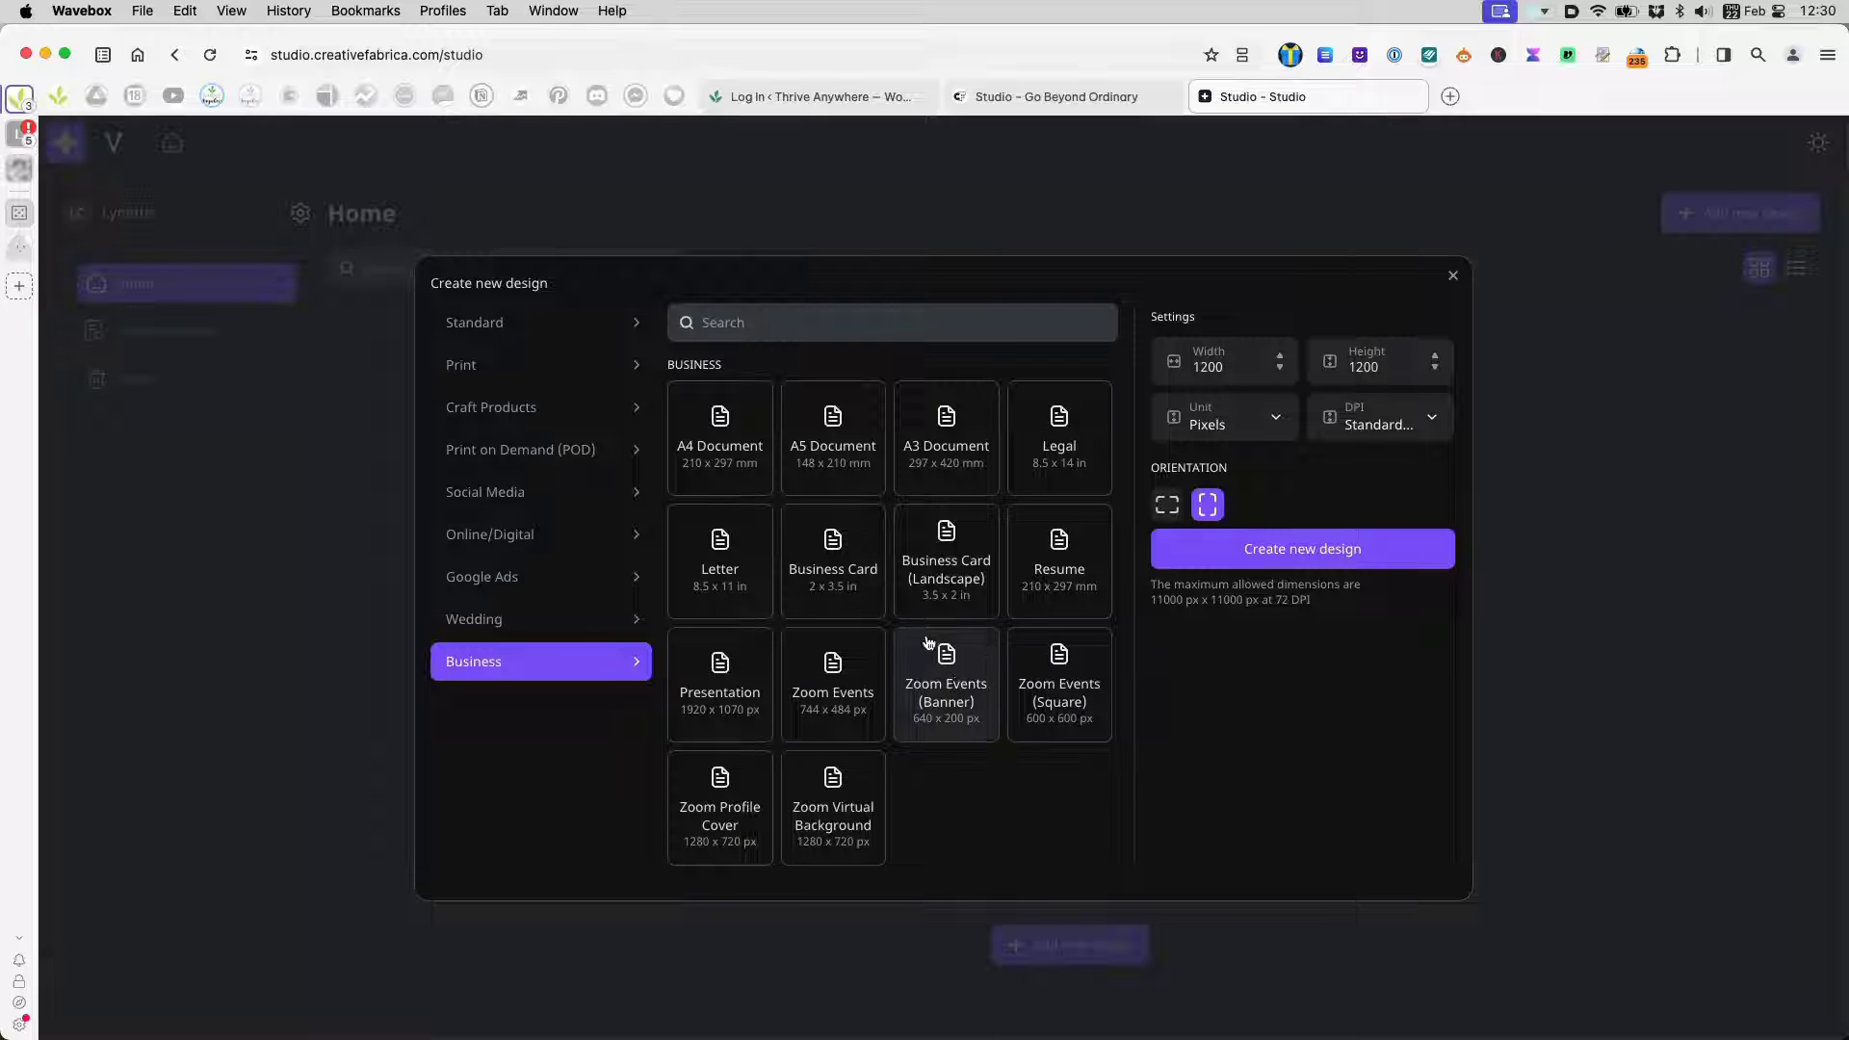
# - Step back through Wedding, Online/Digital, Social Media, POD, Craft Products and Print to the Standard sizes
pyautogui.click(547, 625)
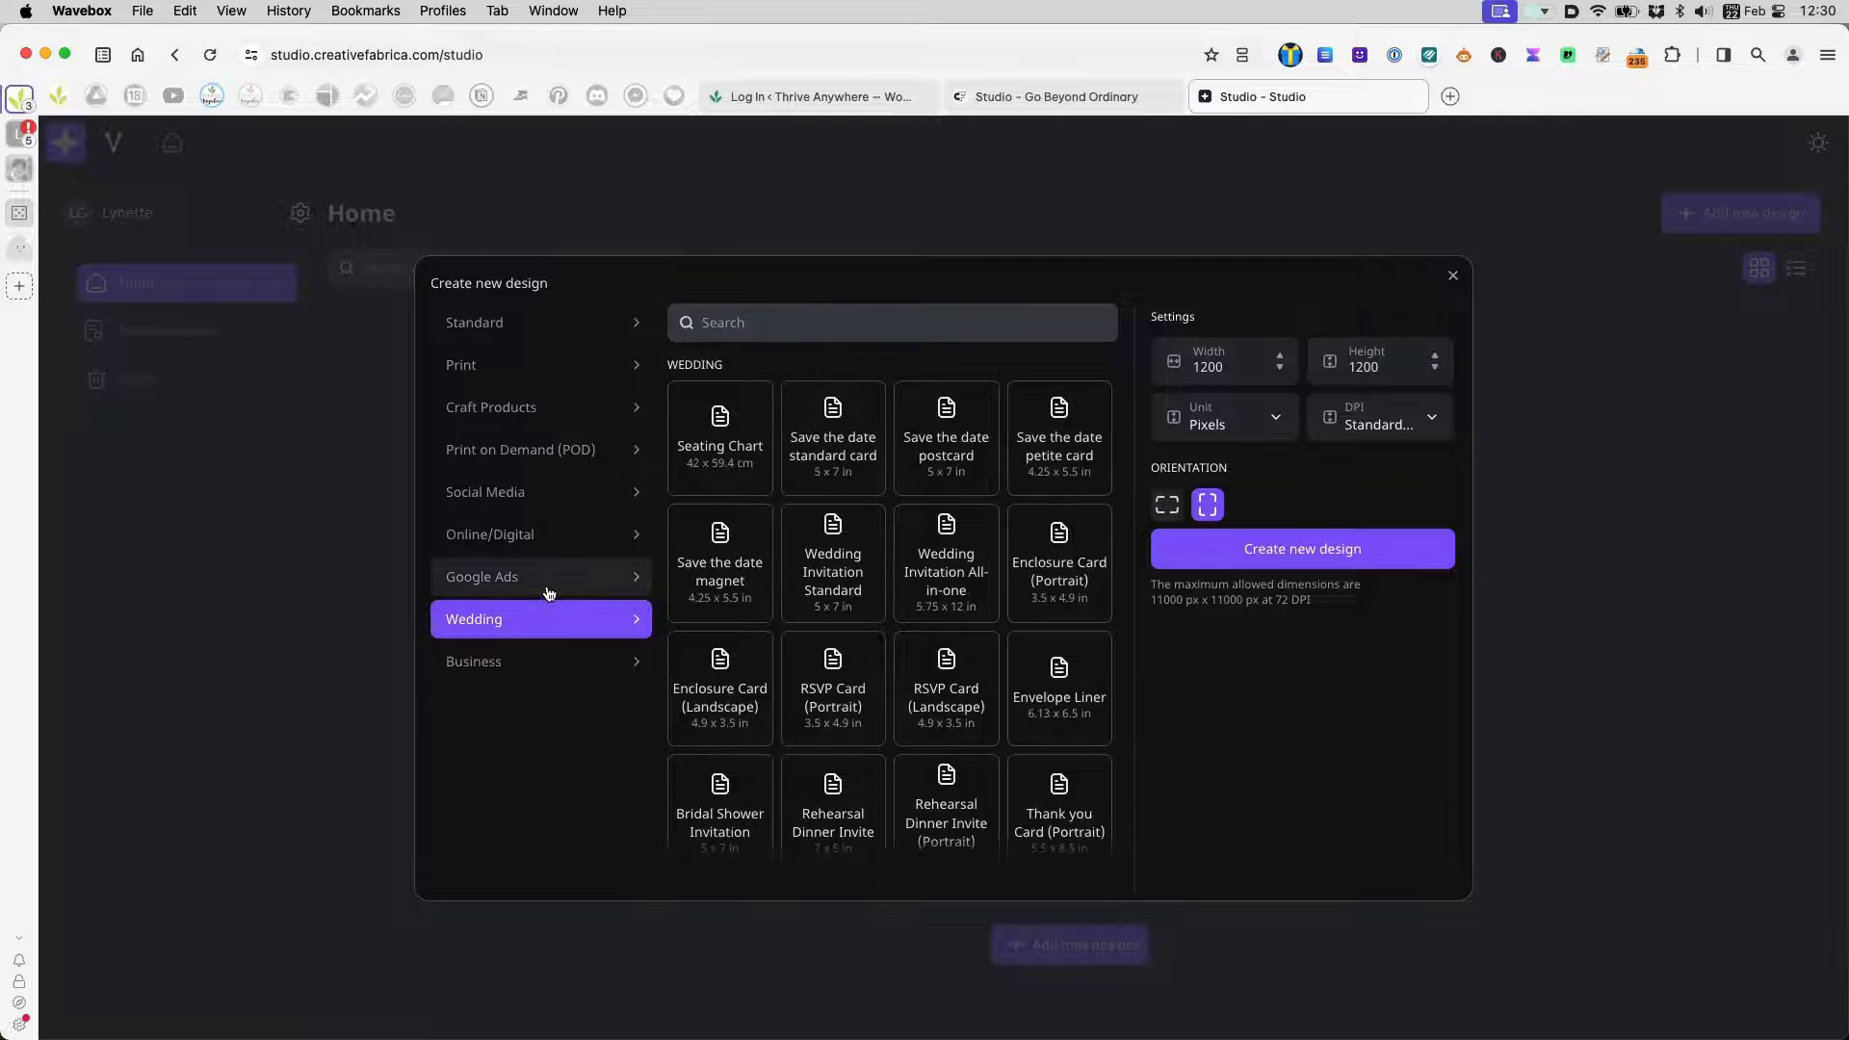
pyautogui.click(549, 532)
pyautogui.click(551, 512)
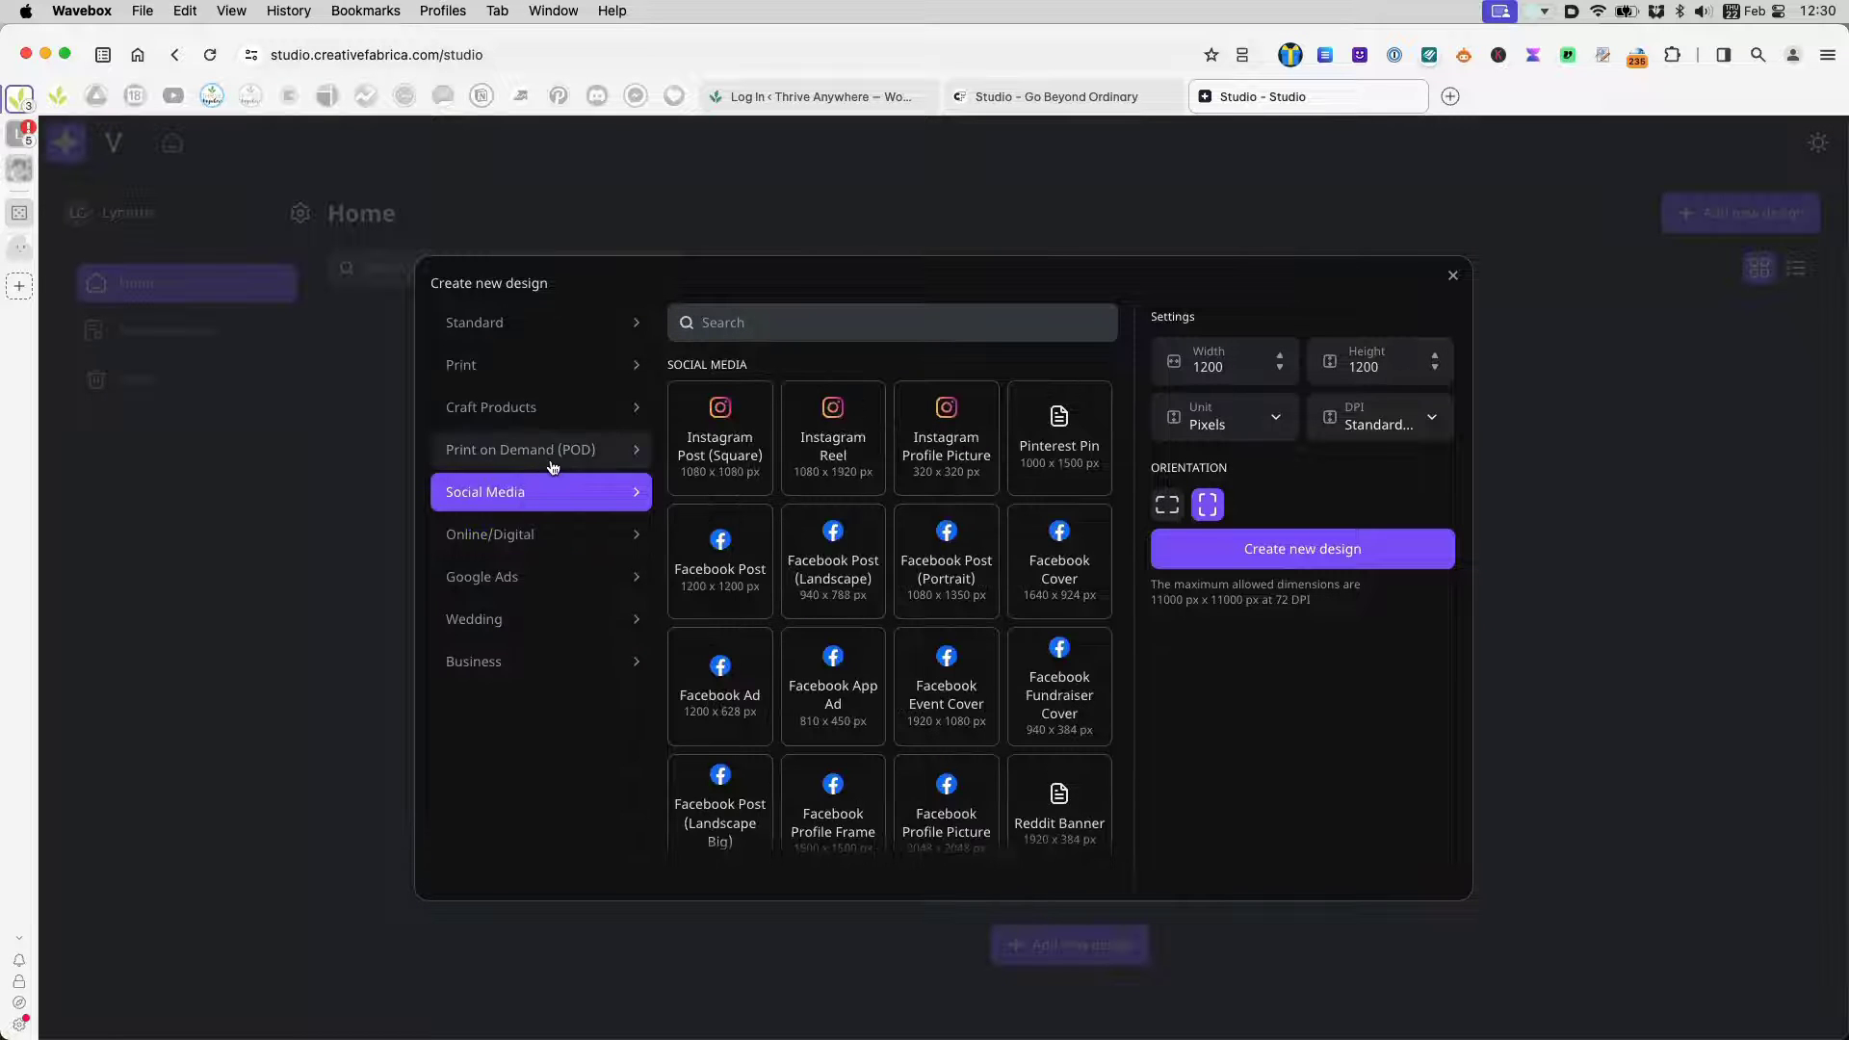
pyautogui.click(552, 464)
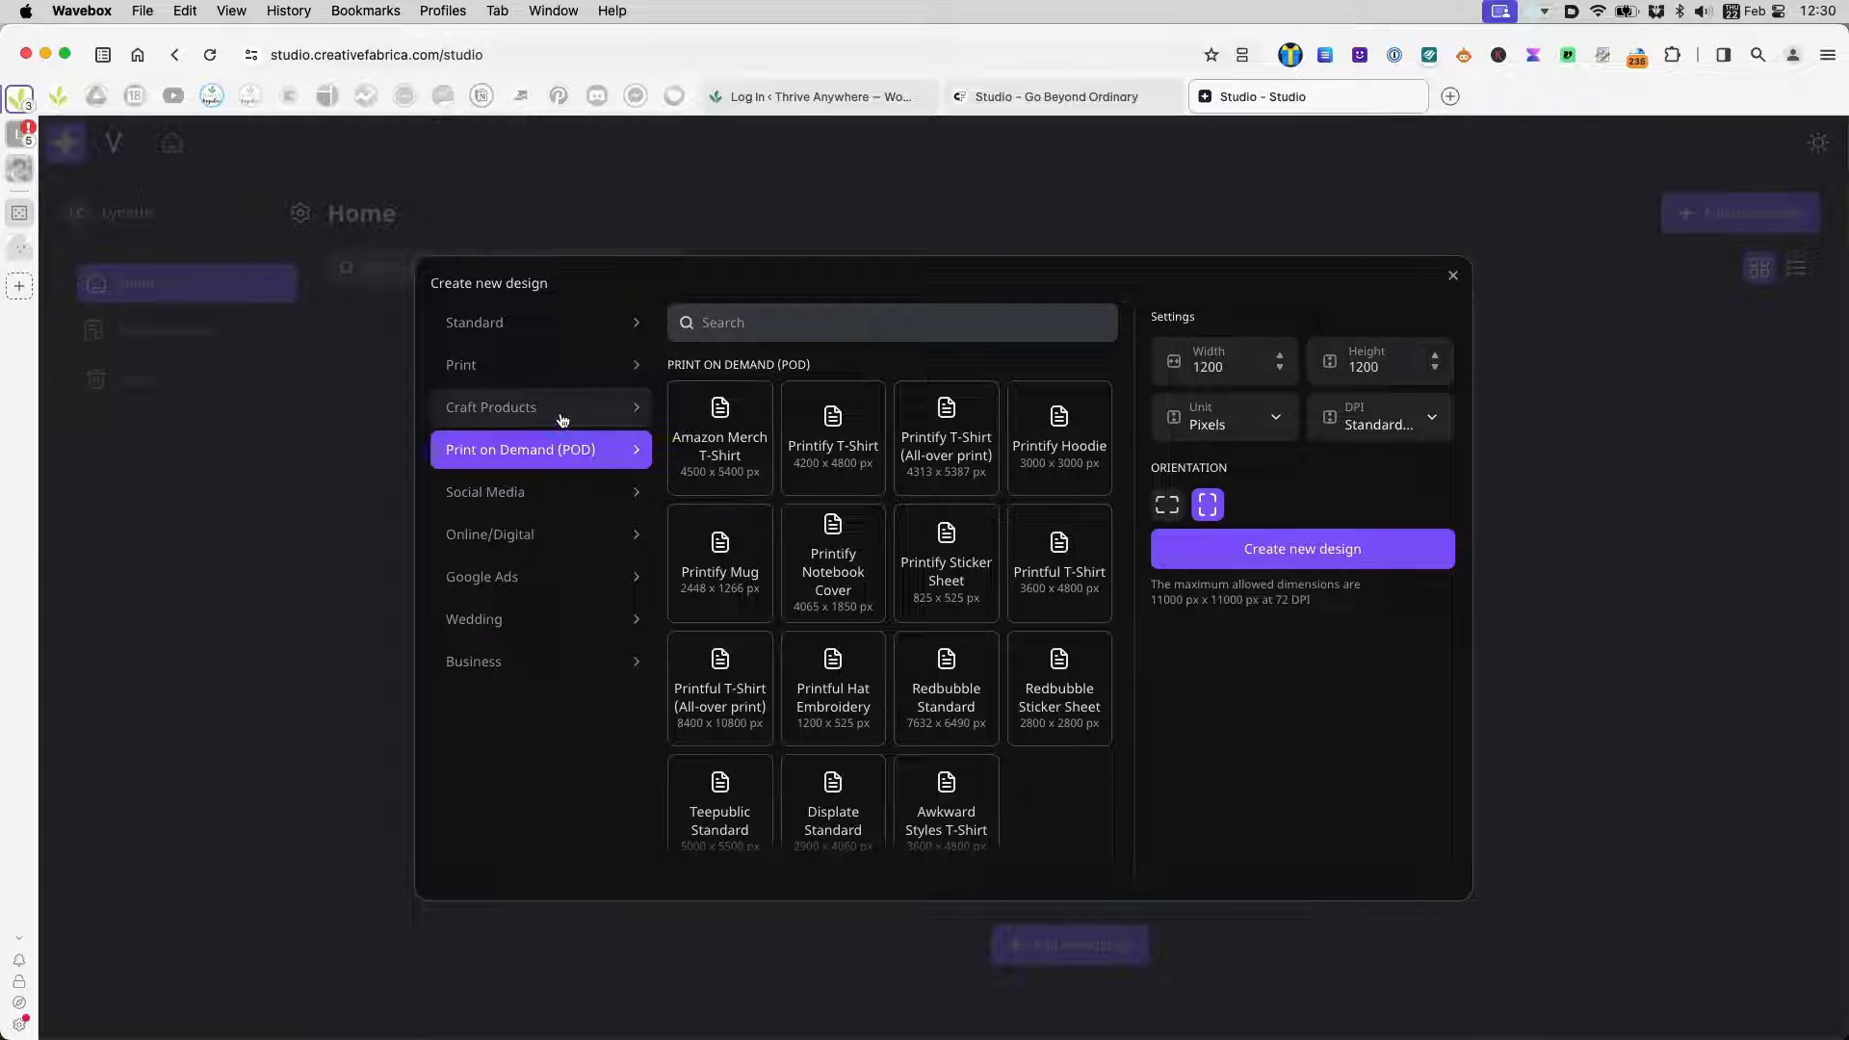
pyautogui.click(561, 416)
pyautogui.click(563, 376)
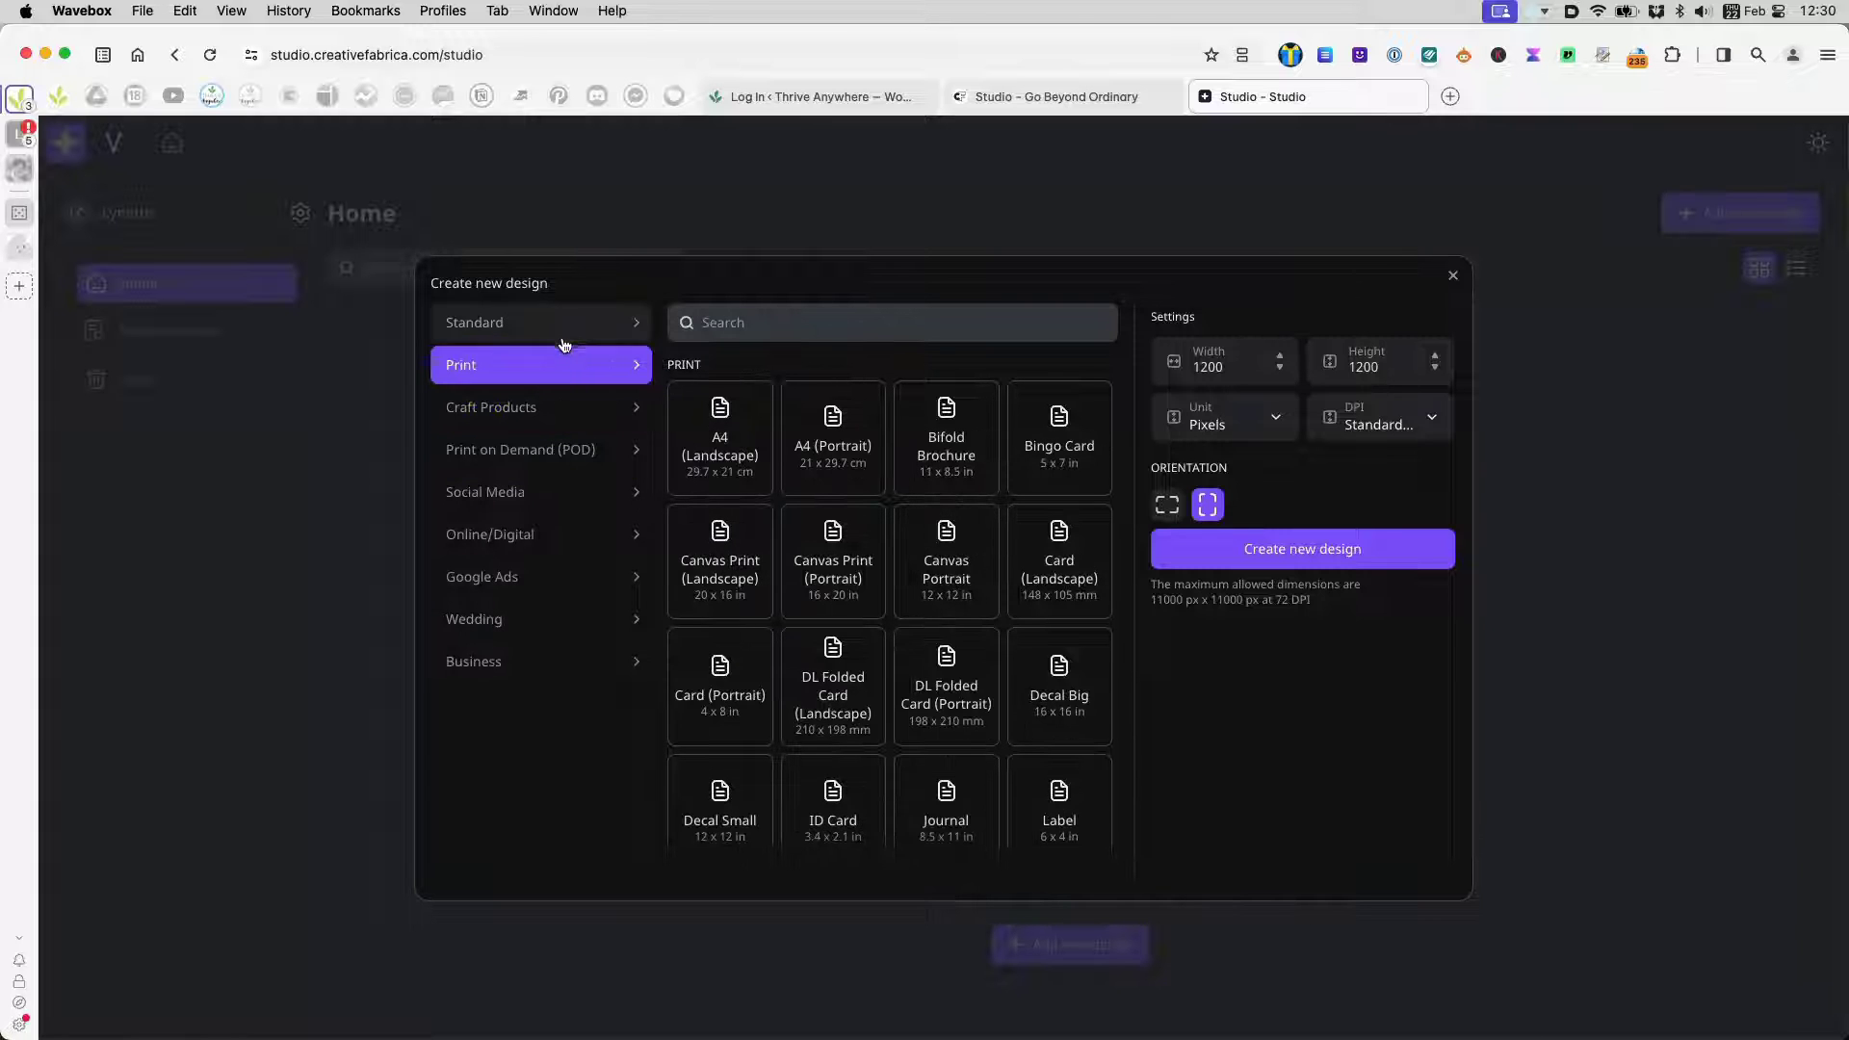
pyautogui.click(565, 339)
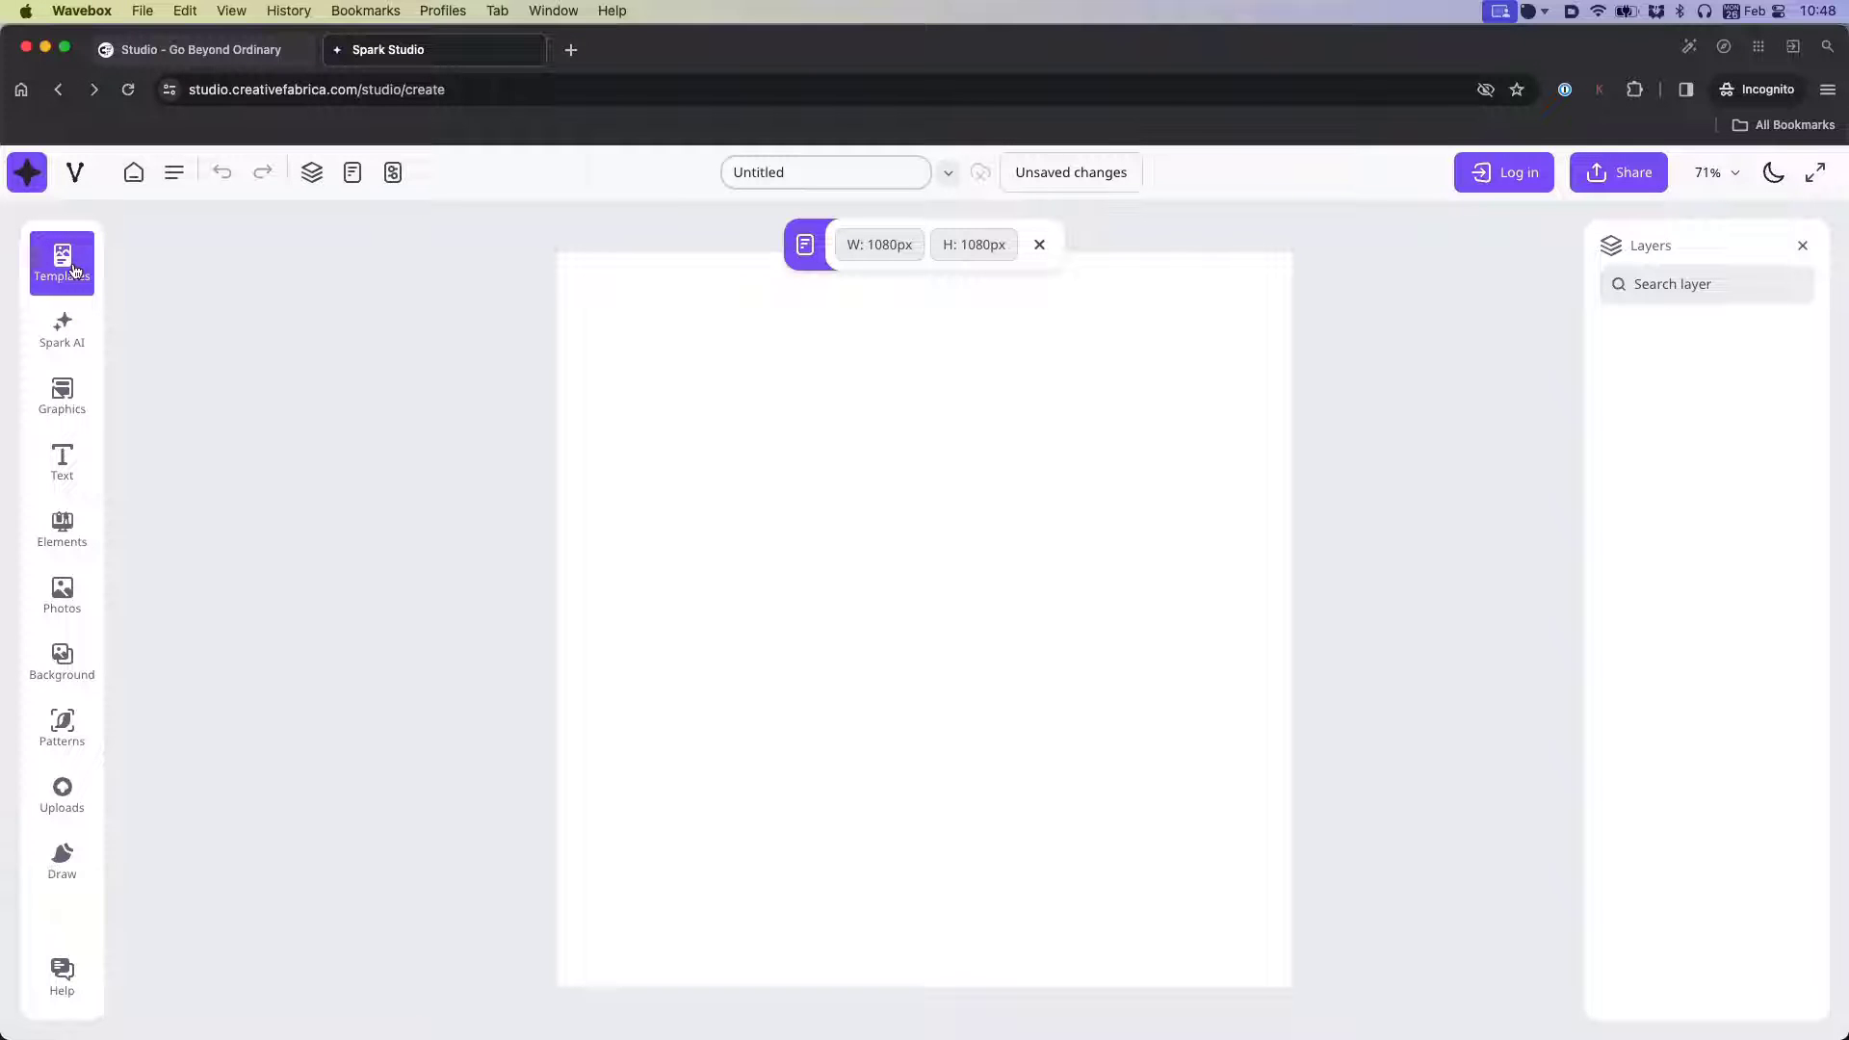
pyautogui.click(74, 271)
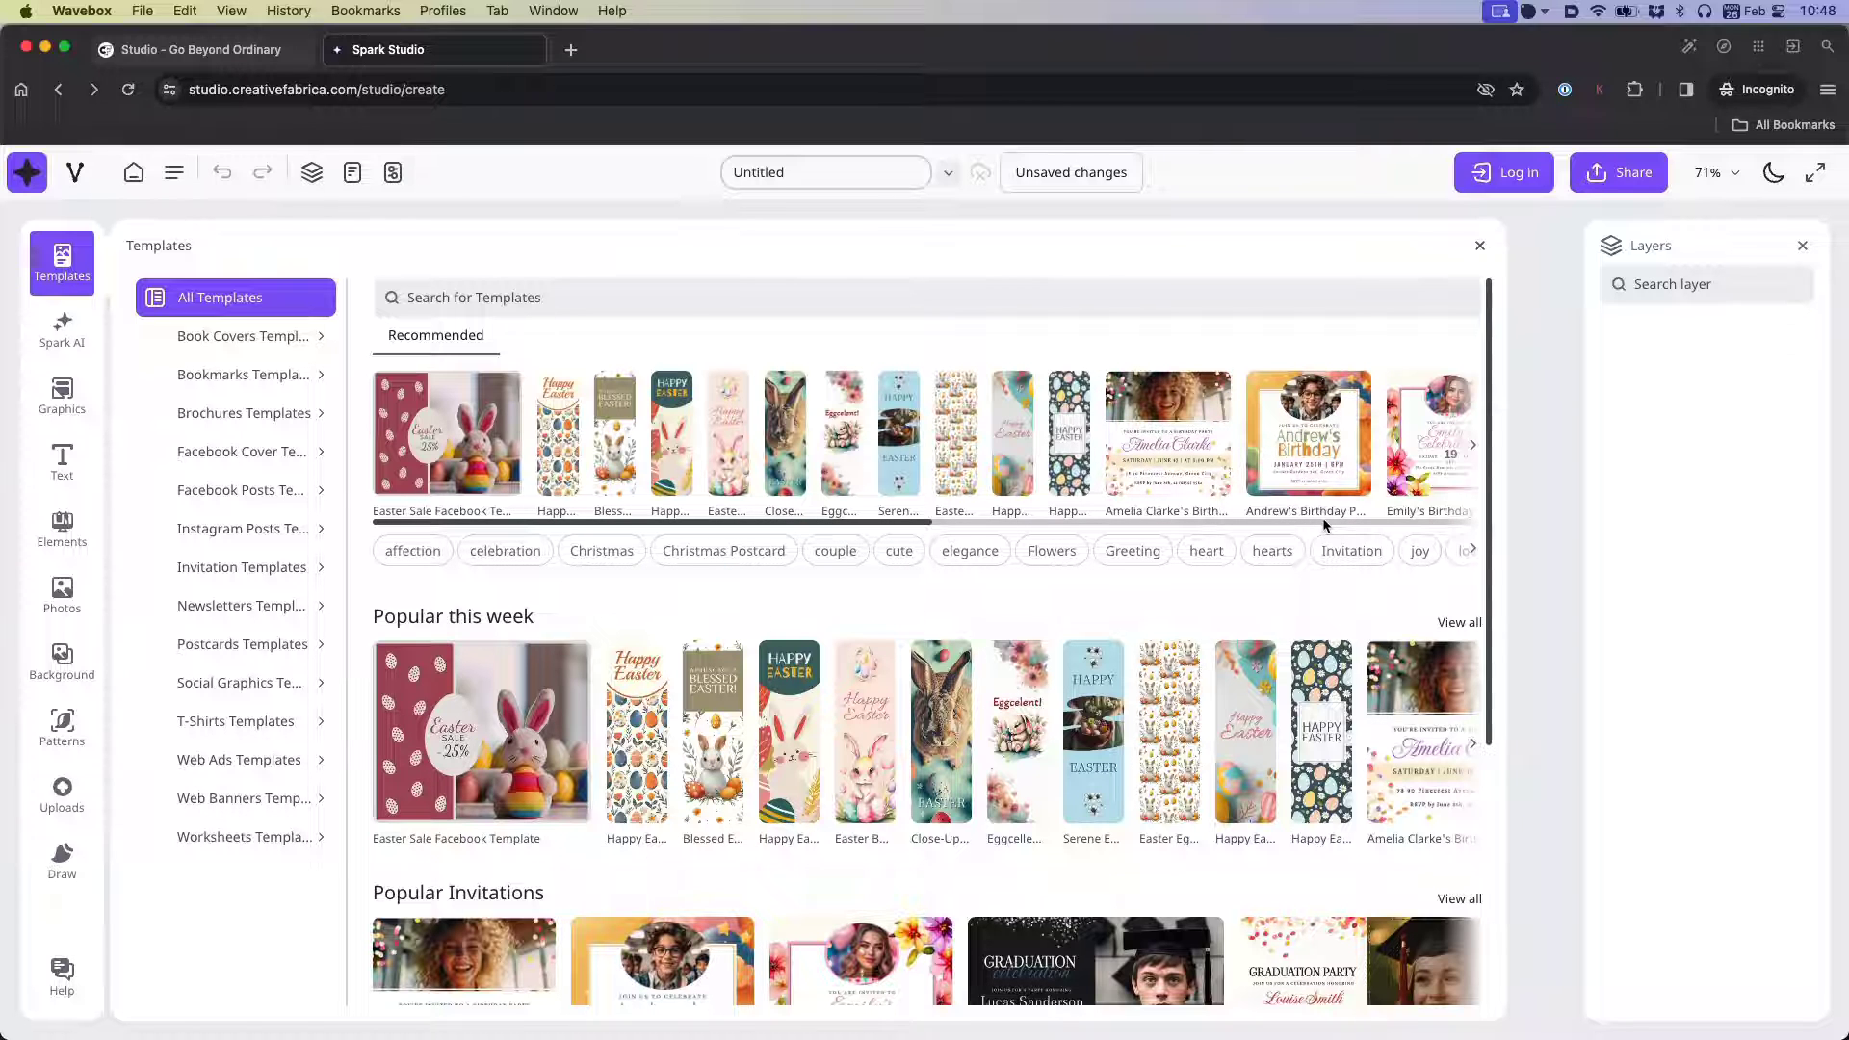
pyautogui.scroll(-1, 1325, 525)
pyautogui.scroll(-2, 1325, 525)
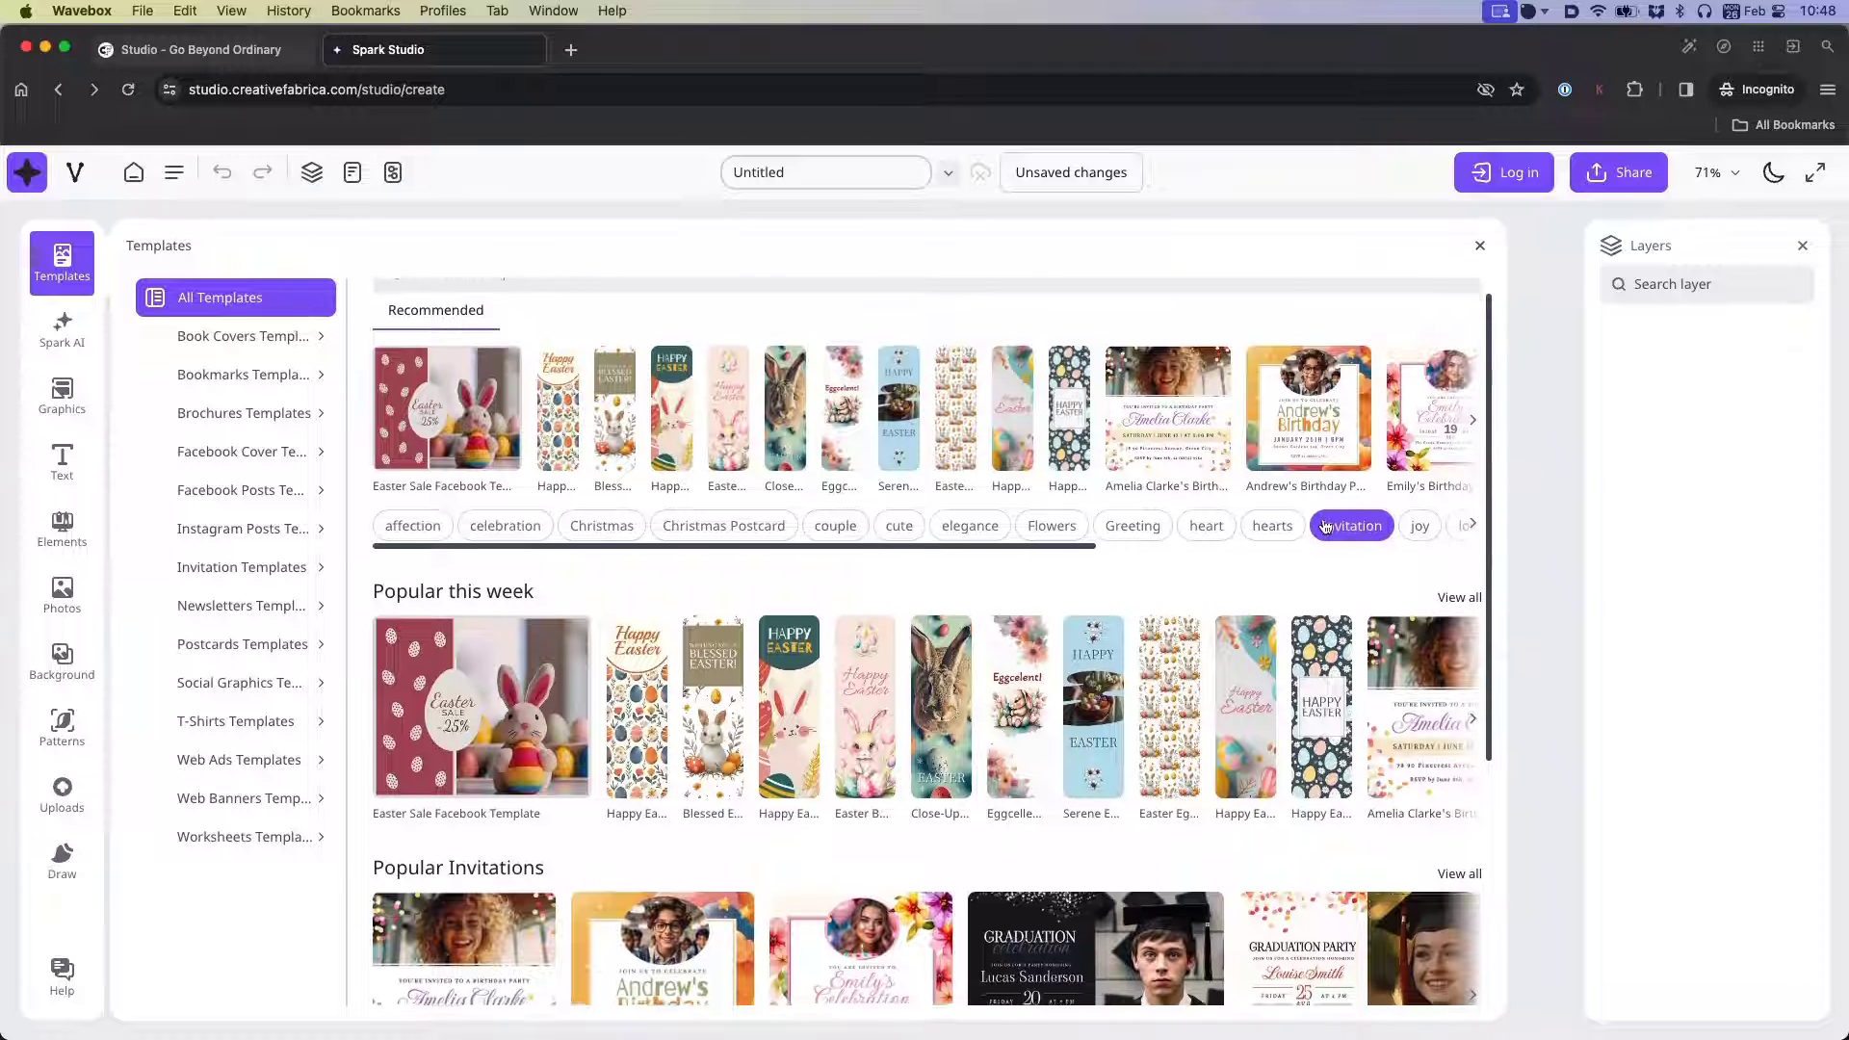
pyautogui.scroll(-3, 1137, 578)
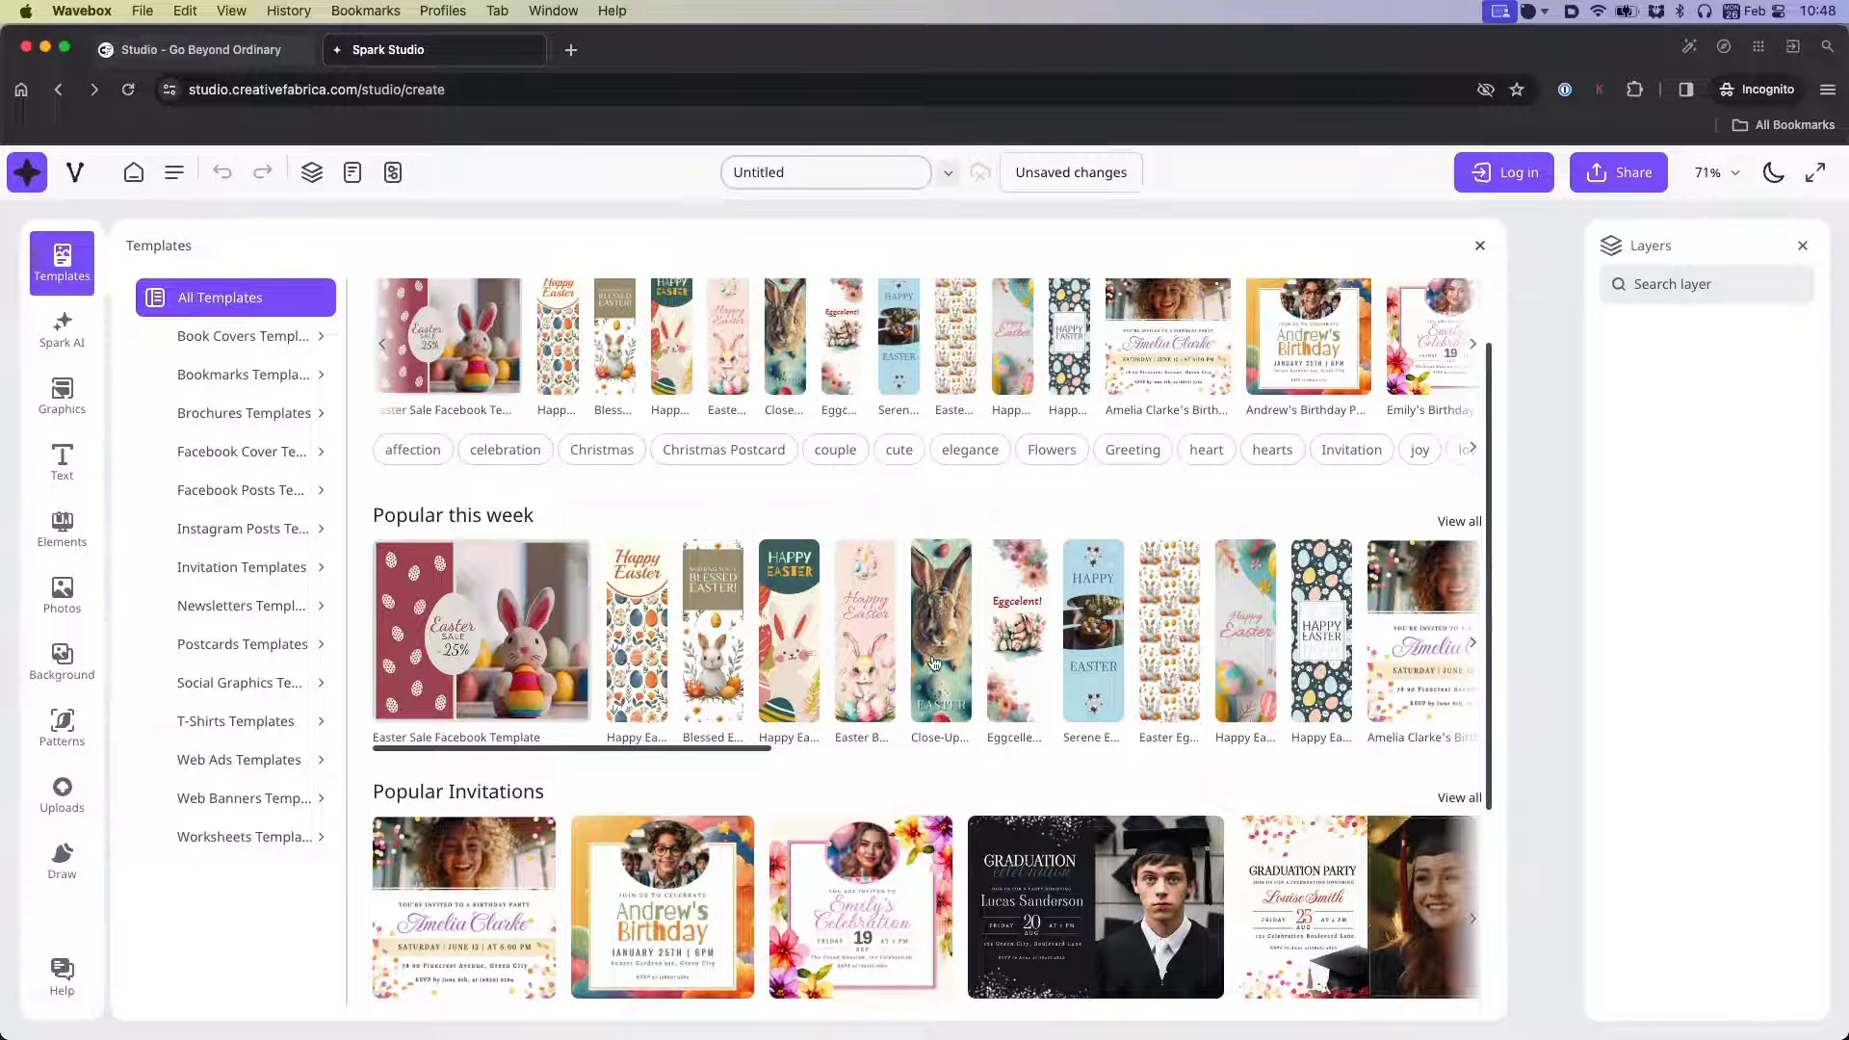
pyautogui.scroll(-1, 1155, 661)
pyautogui.scroll(-2, 1155, 660)
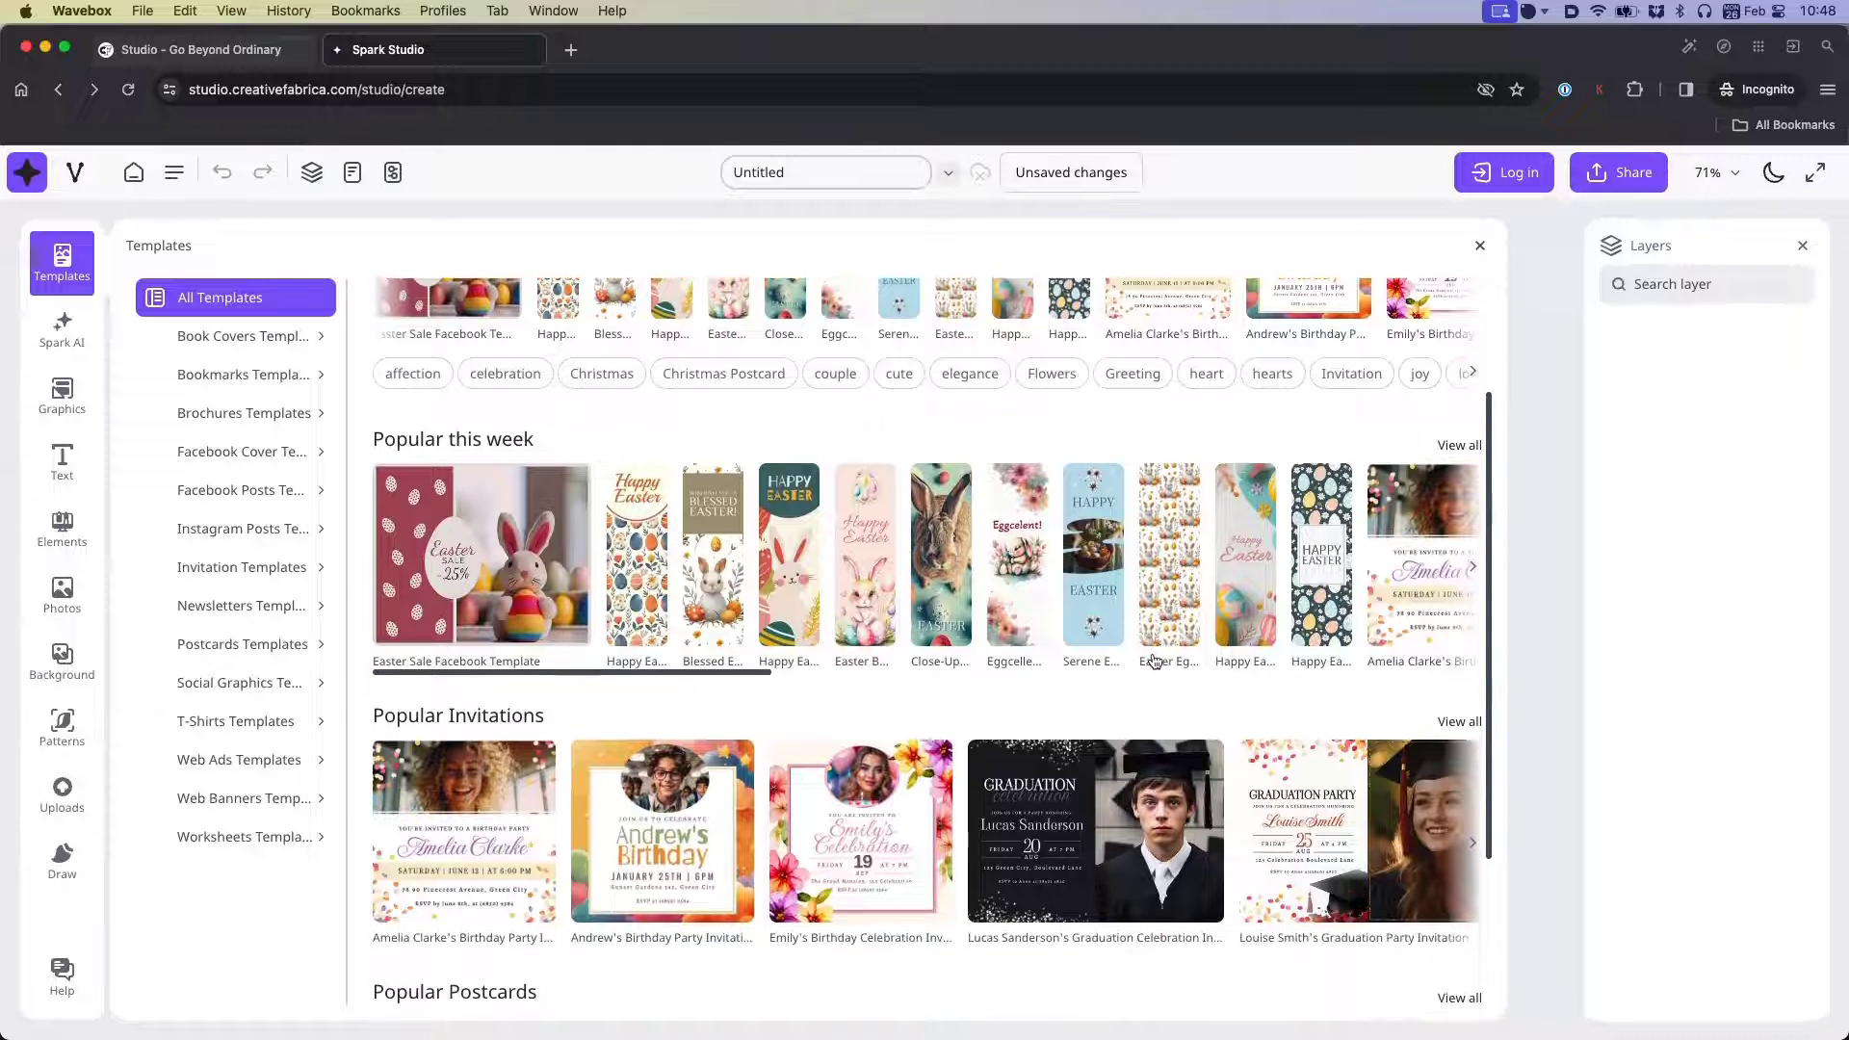
pyautogui.scroll(-4, 1155, 645)
pyautogui.scroll(-1, 1154, 641)
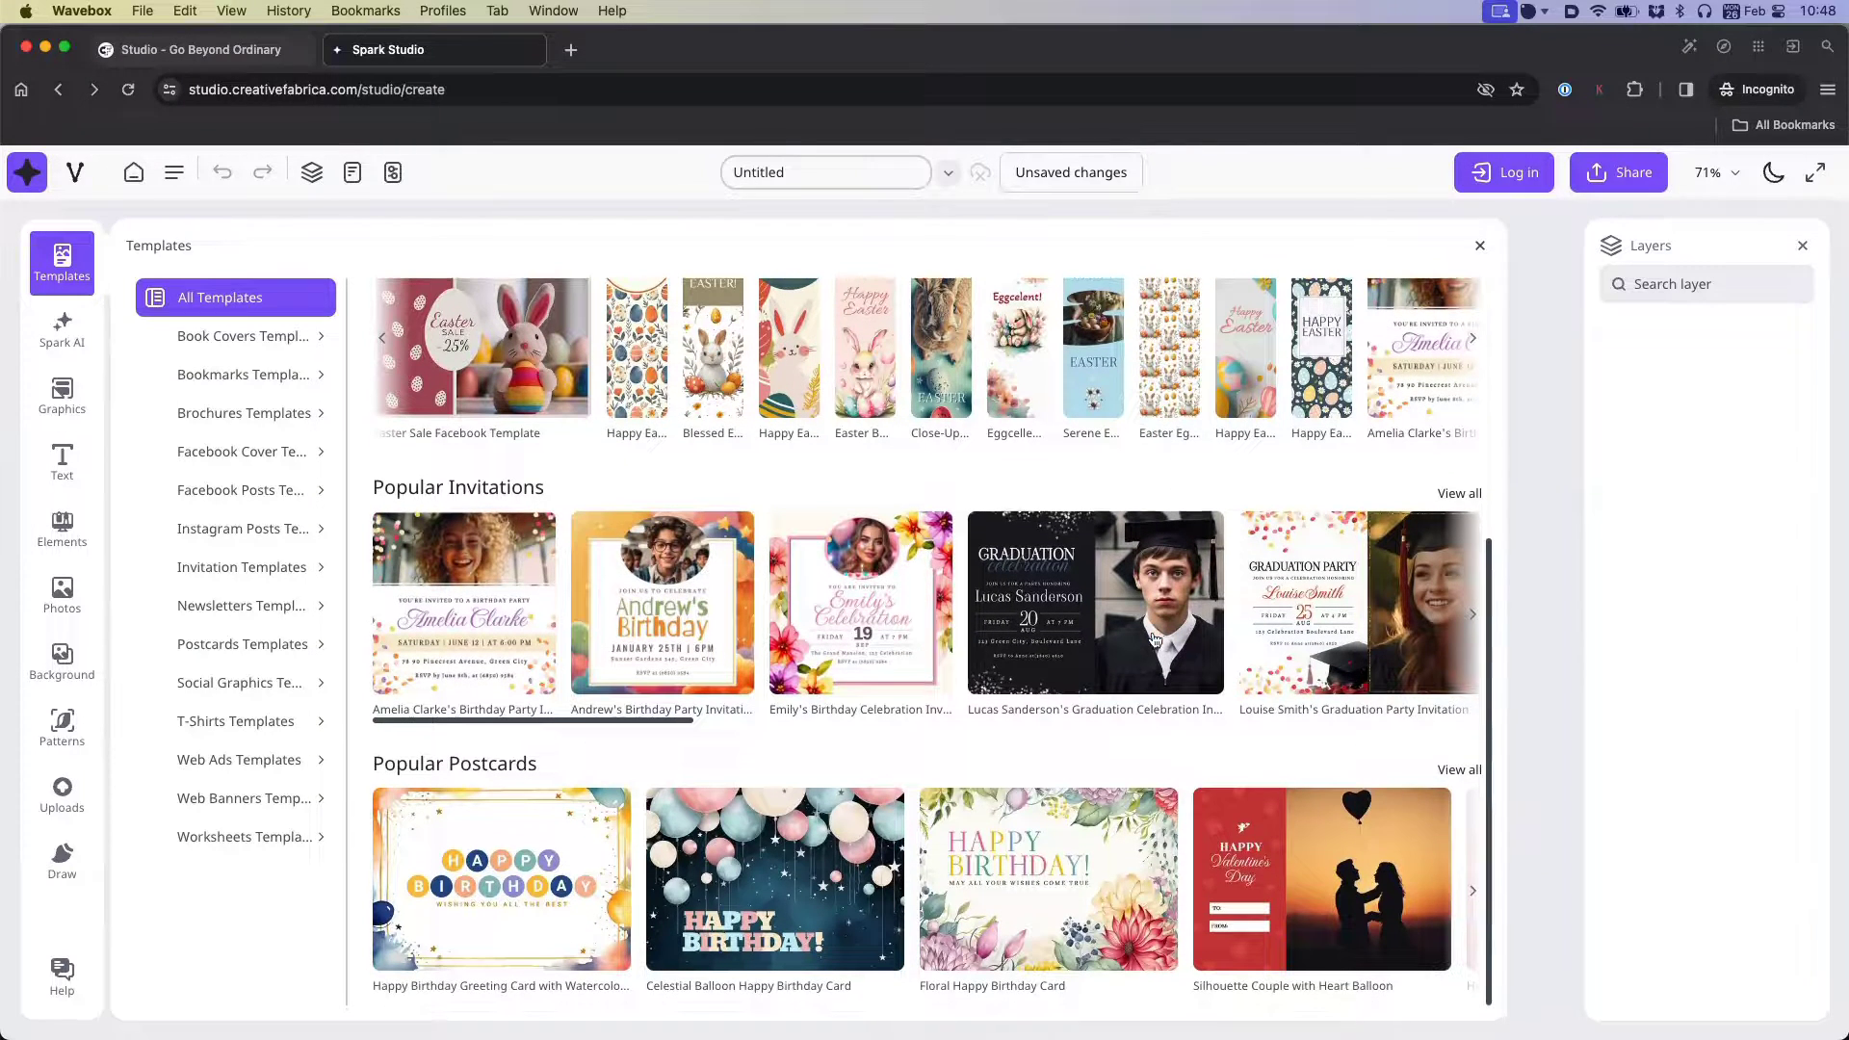
pyautogui.scroll(1, 1155, 640)
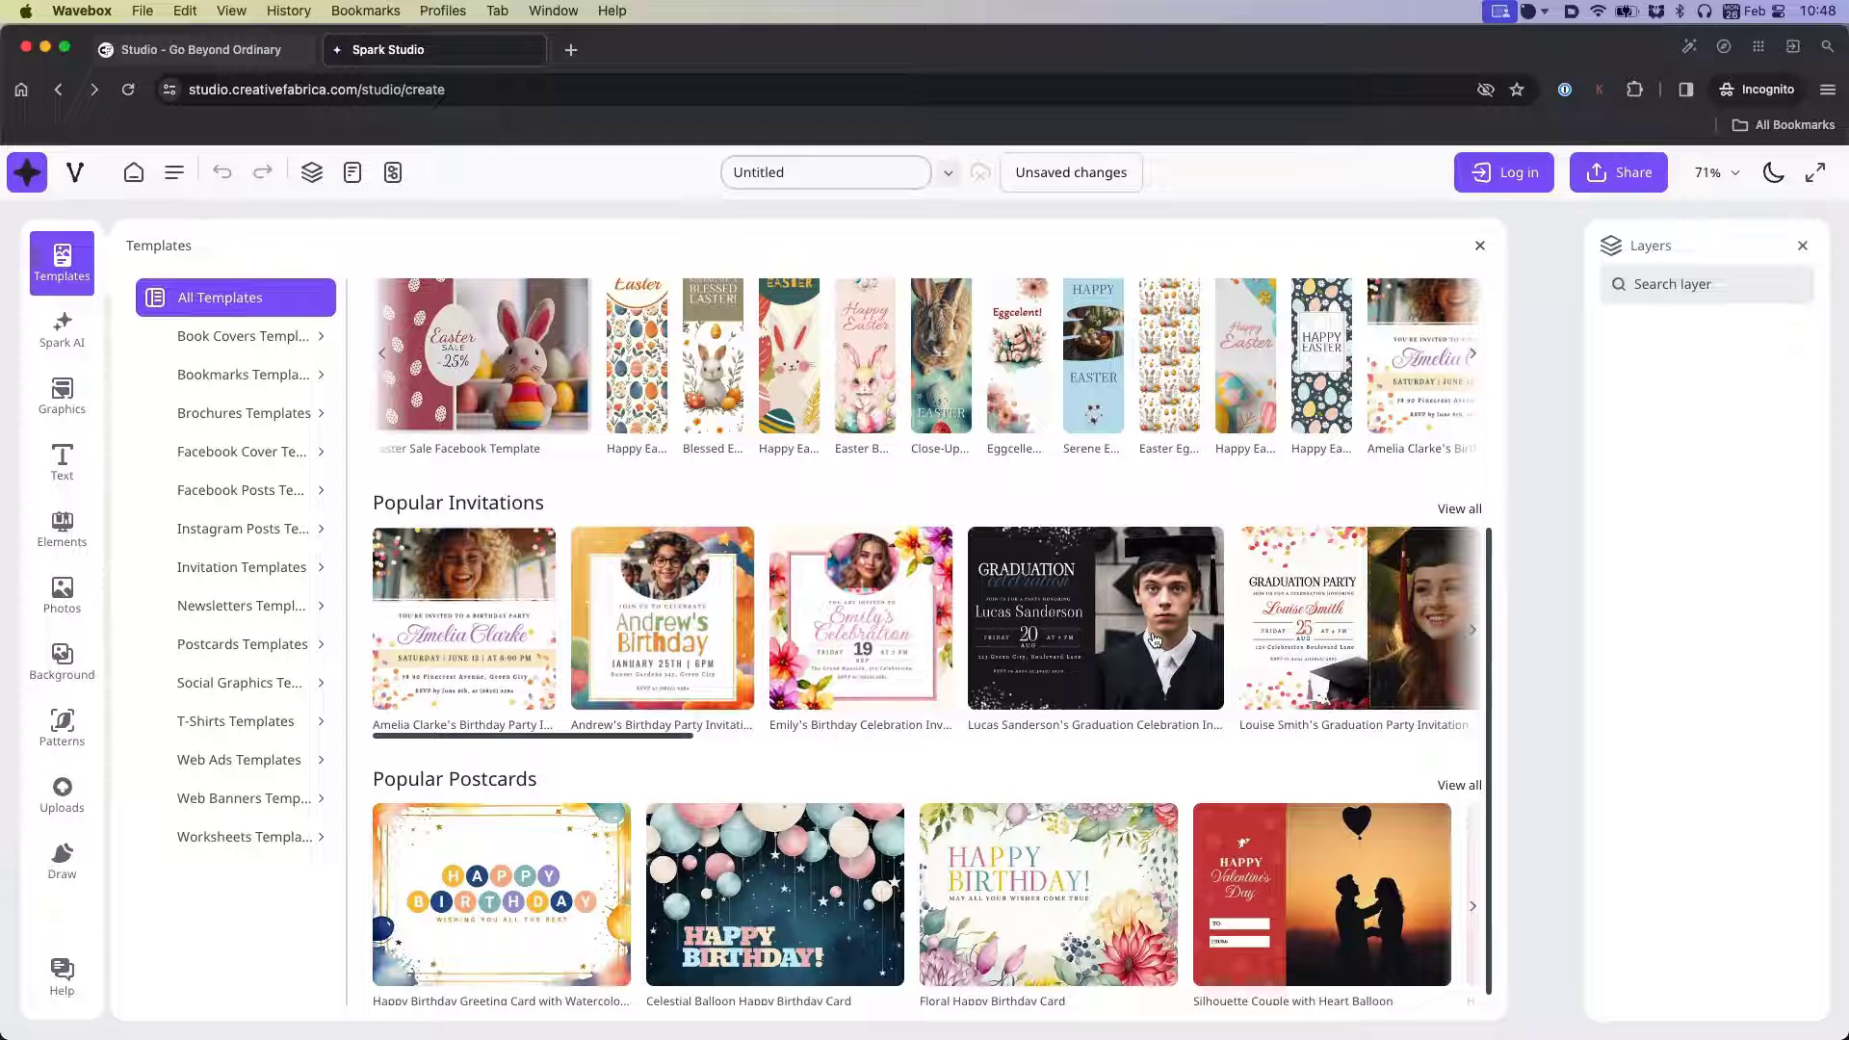
pyautogui.scroll(3, 1155, 640)
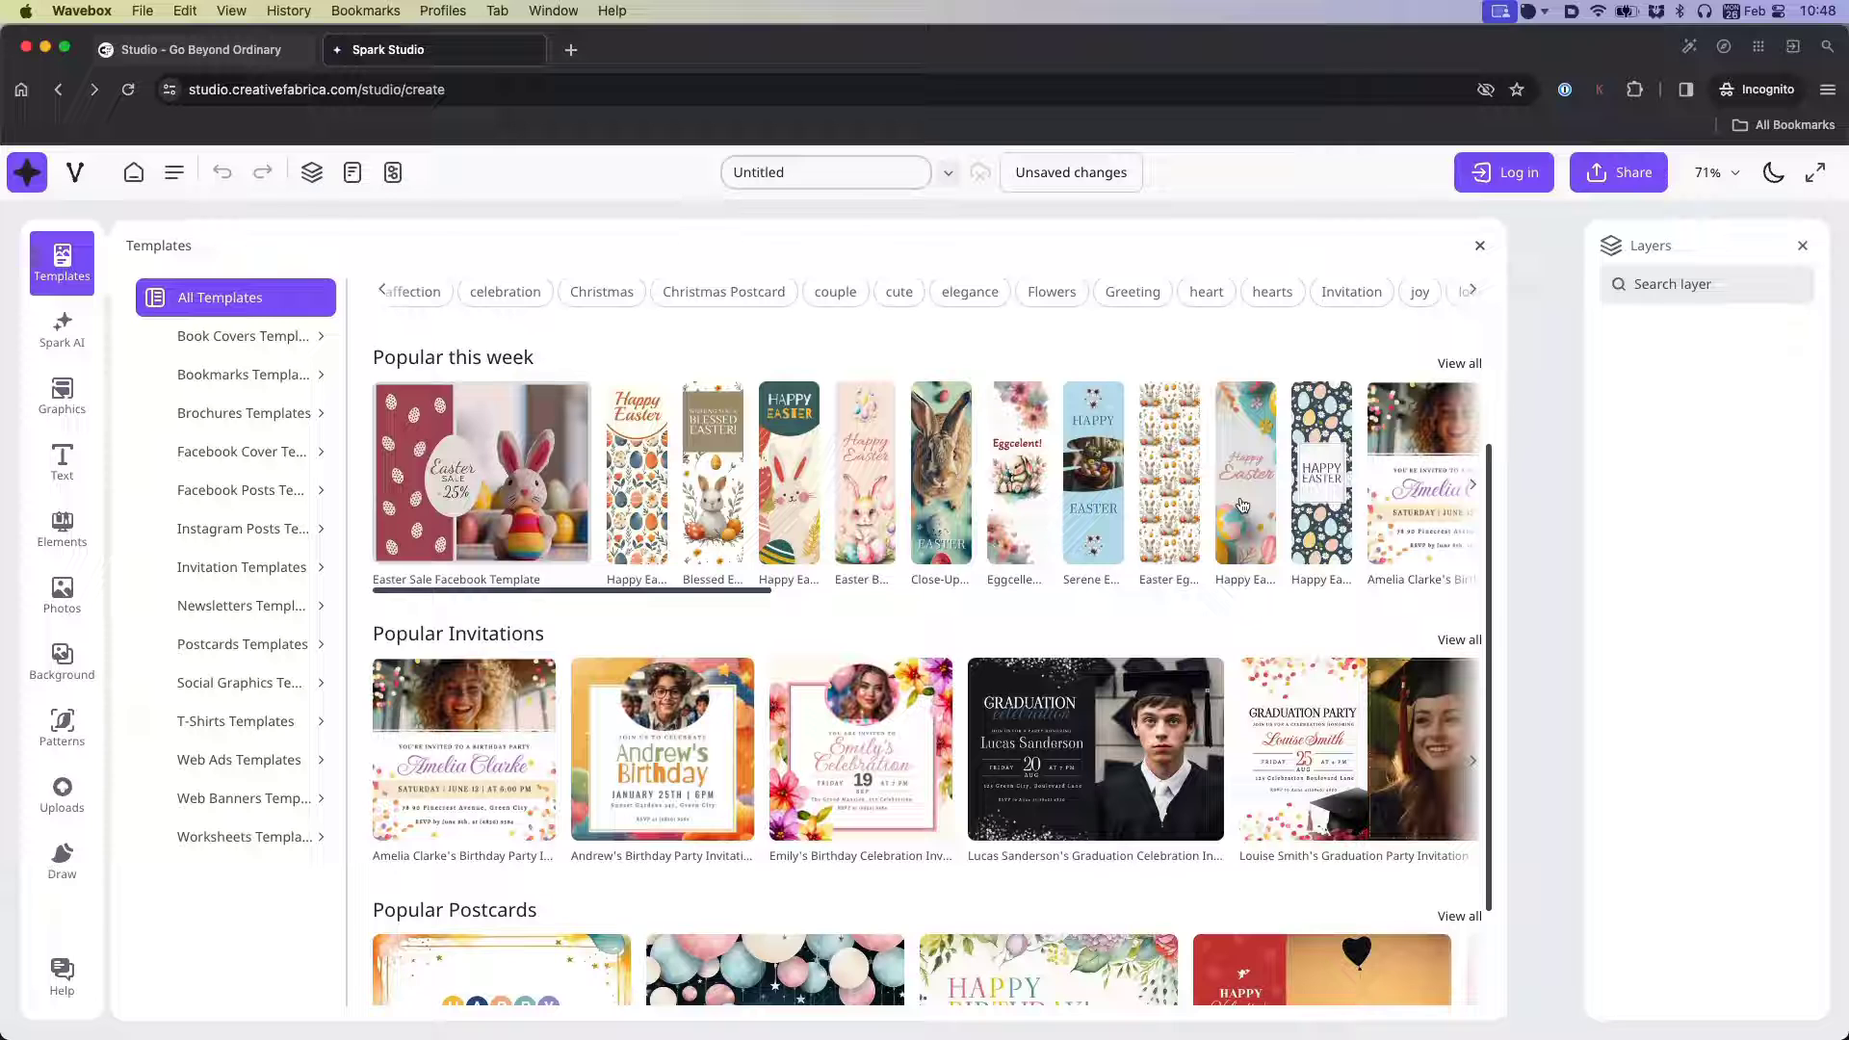
pyautogui.scroll(5, 1243, 506)
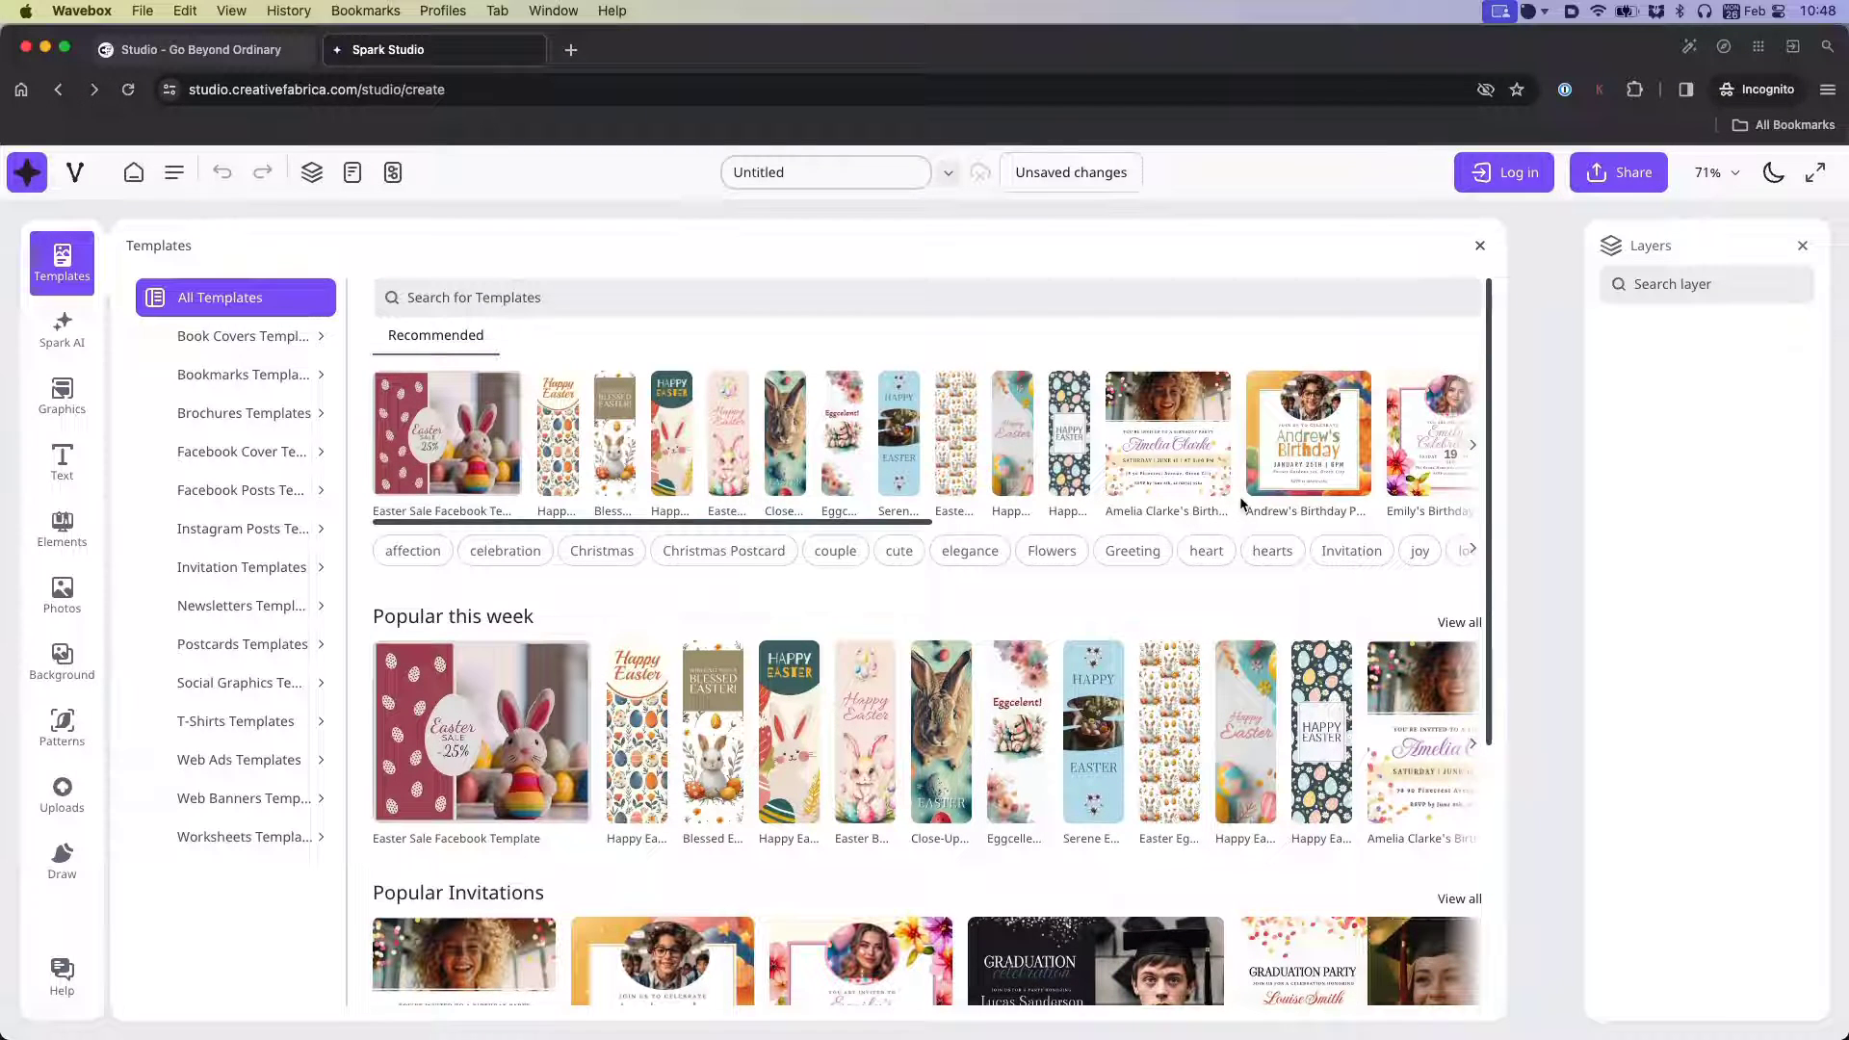
pyautogui.scroll(-2, 1243, 503)
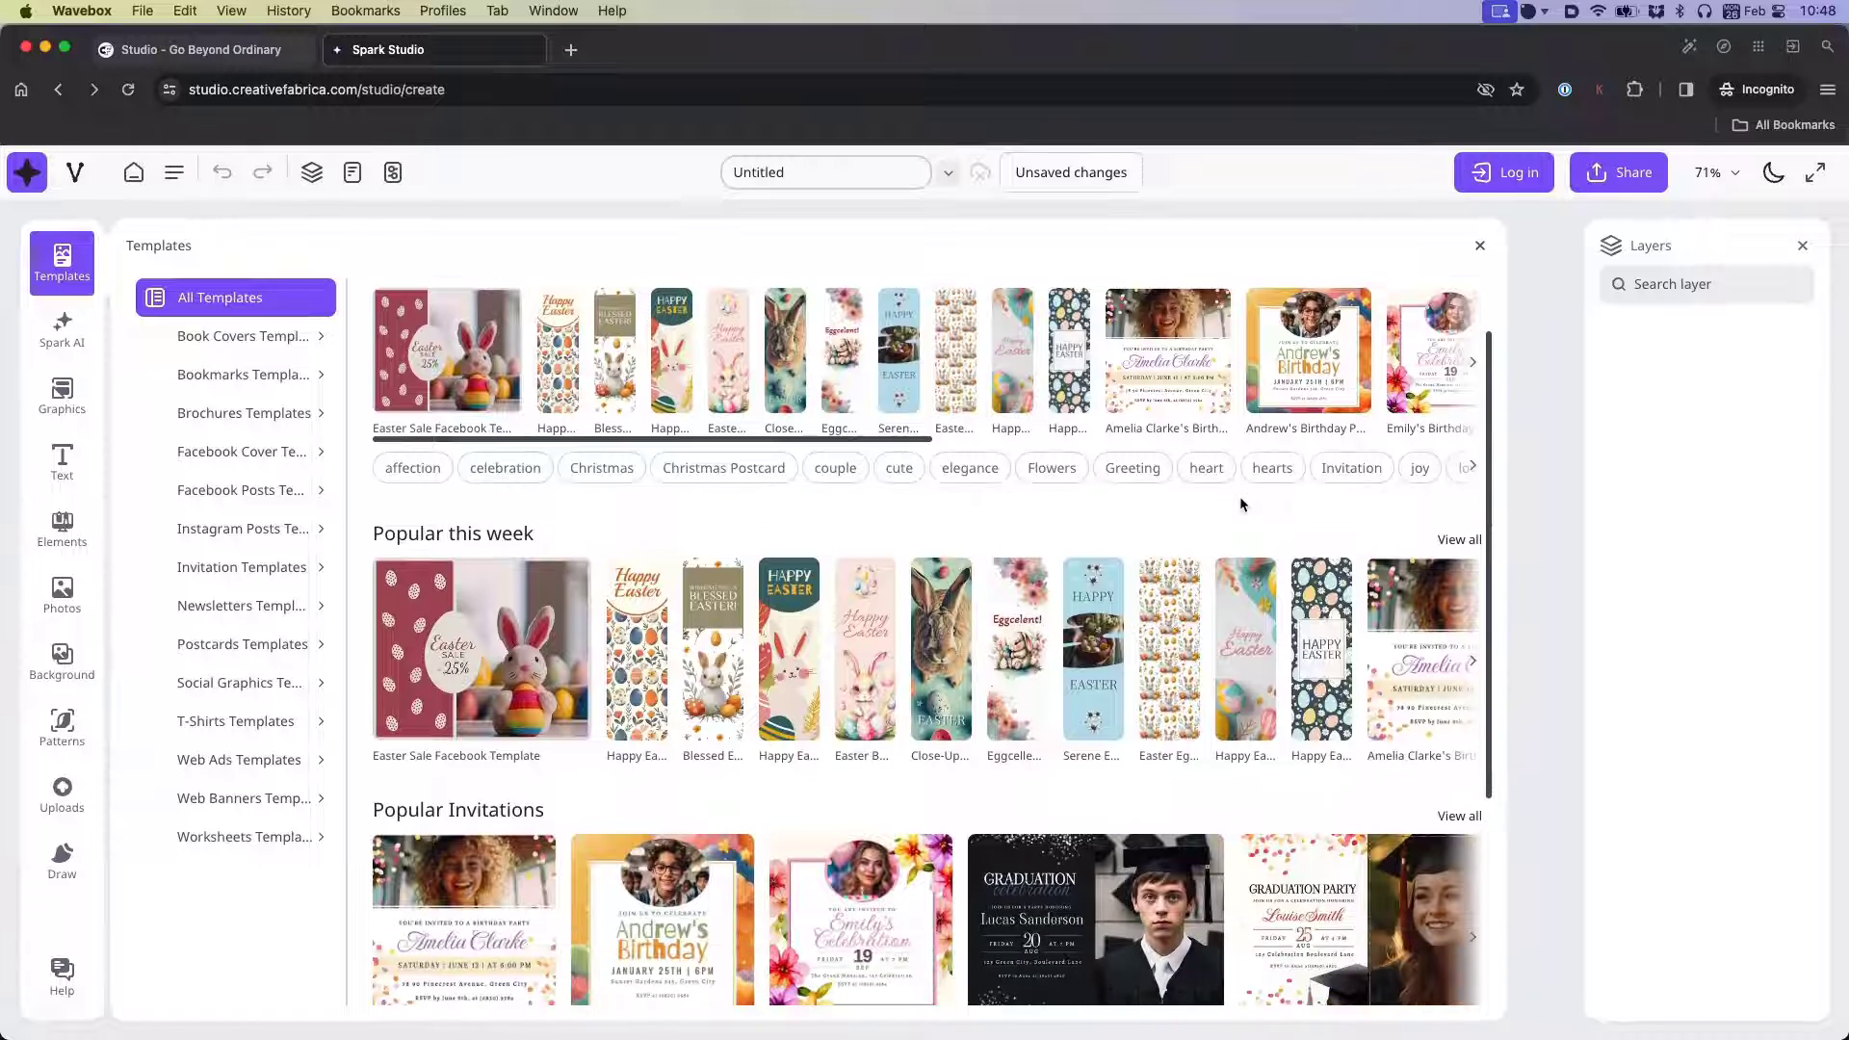
pyautogui.click(1455, 542)
pyautogui.scroll(-10, 1301, 669)
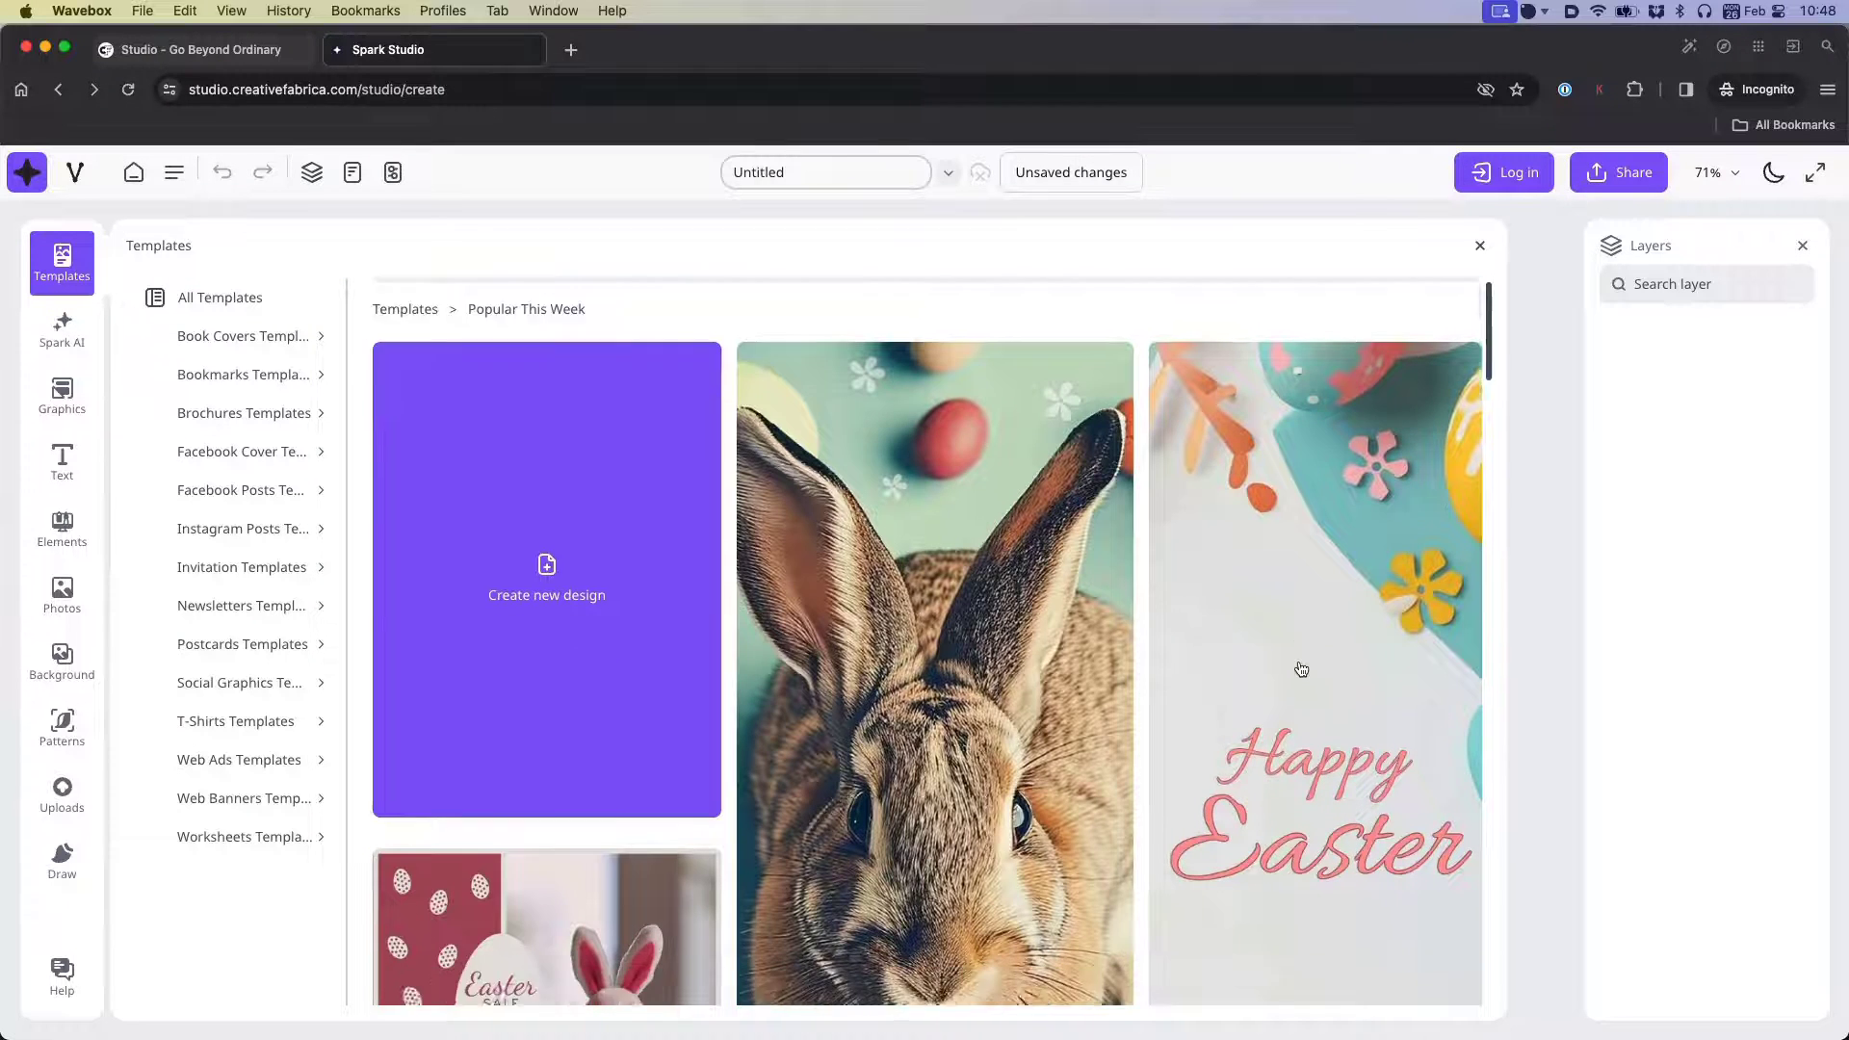
pyautogui.scroll(-8, 1301, 668)
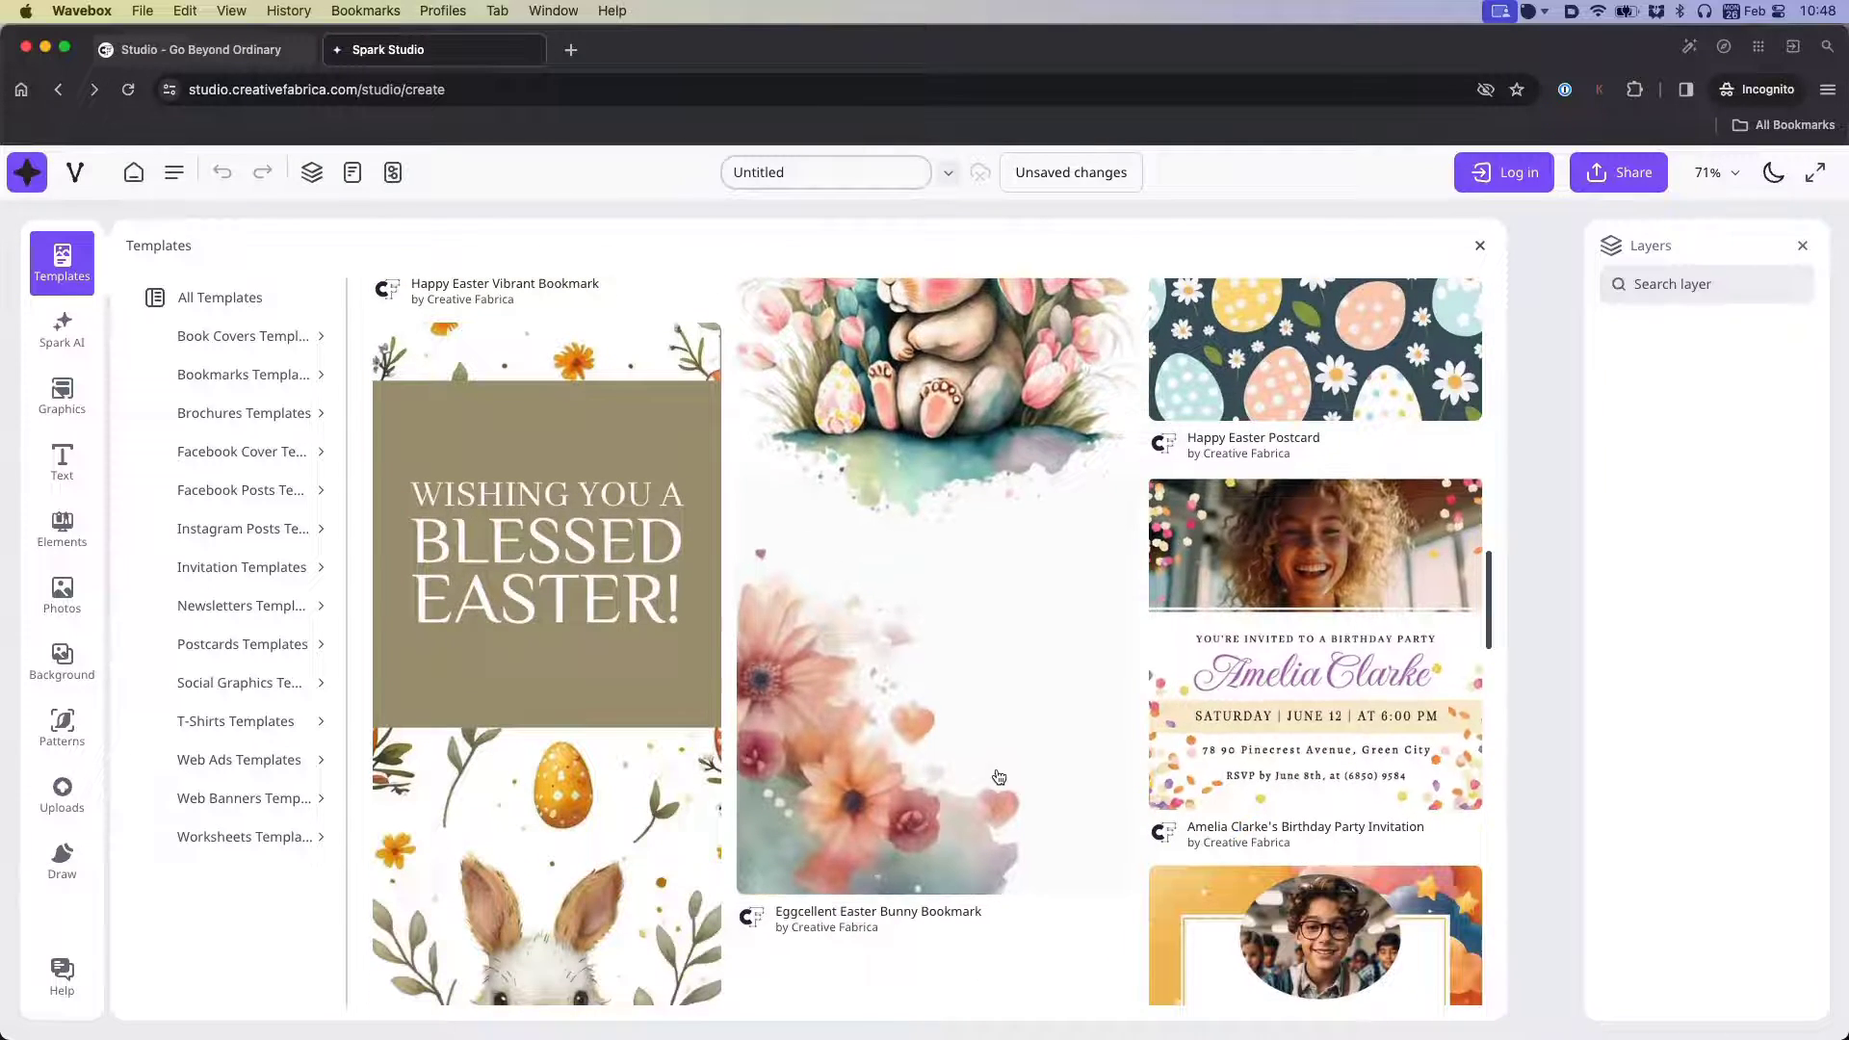
pyautogui.scroll(-5, 993, 770)
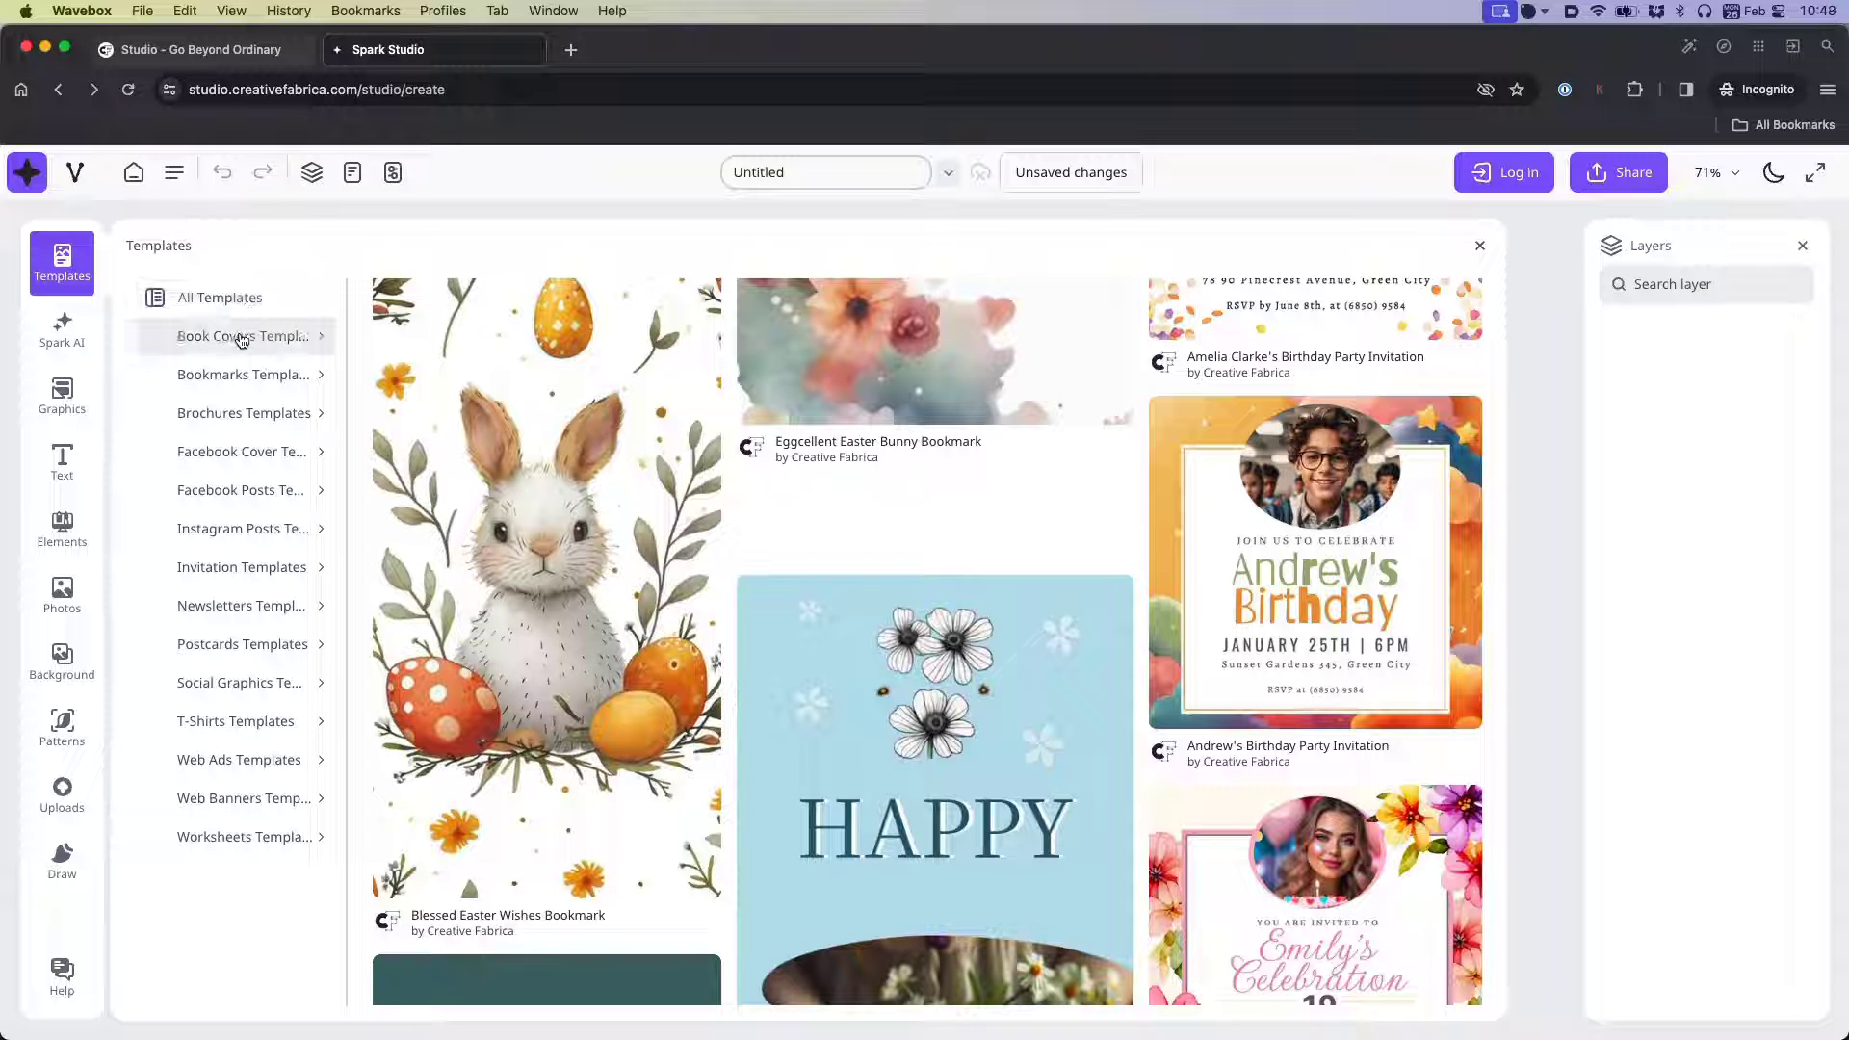
pyautogui.click(242, 337)
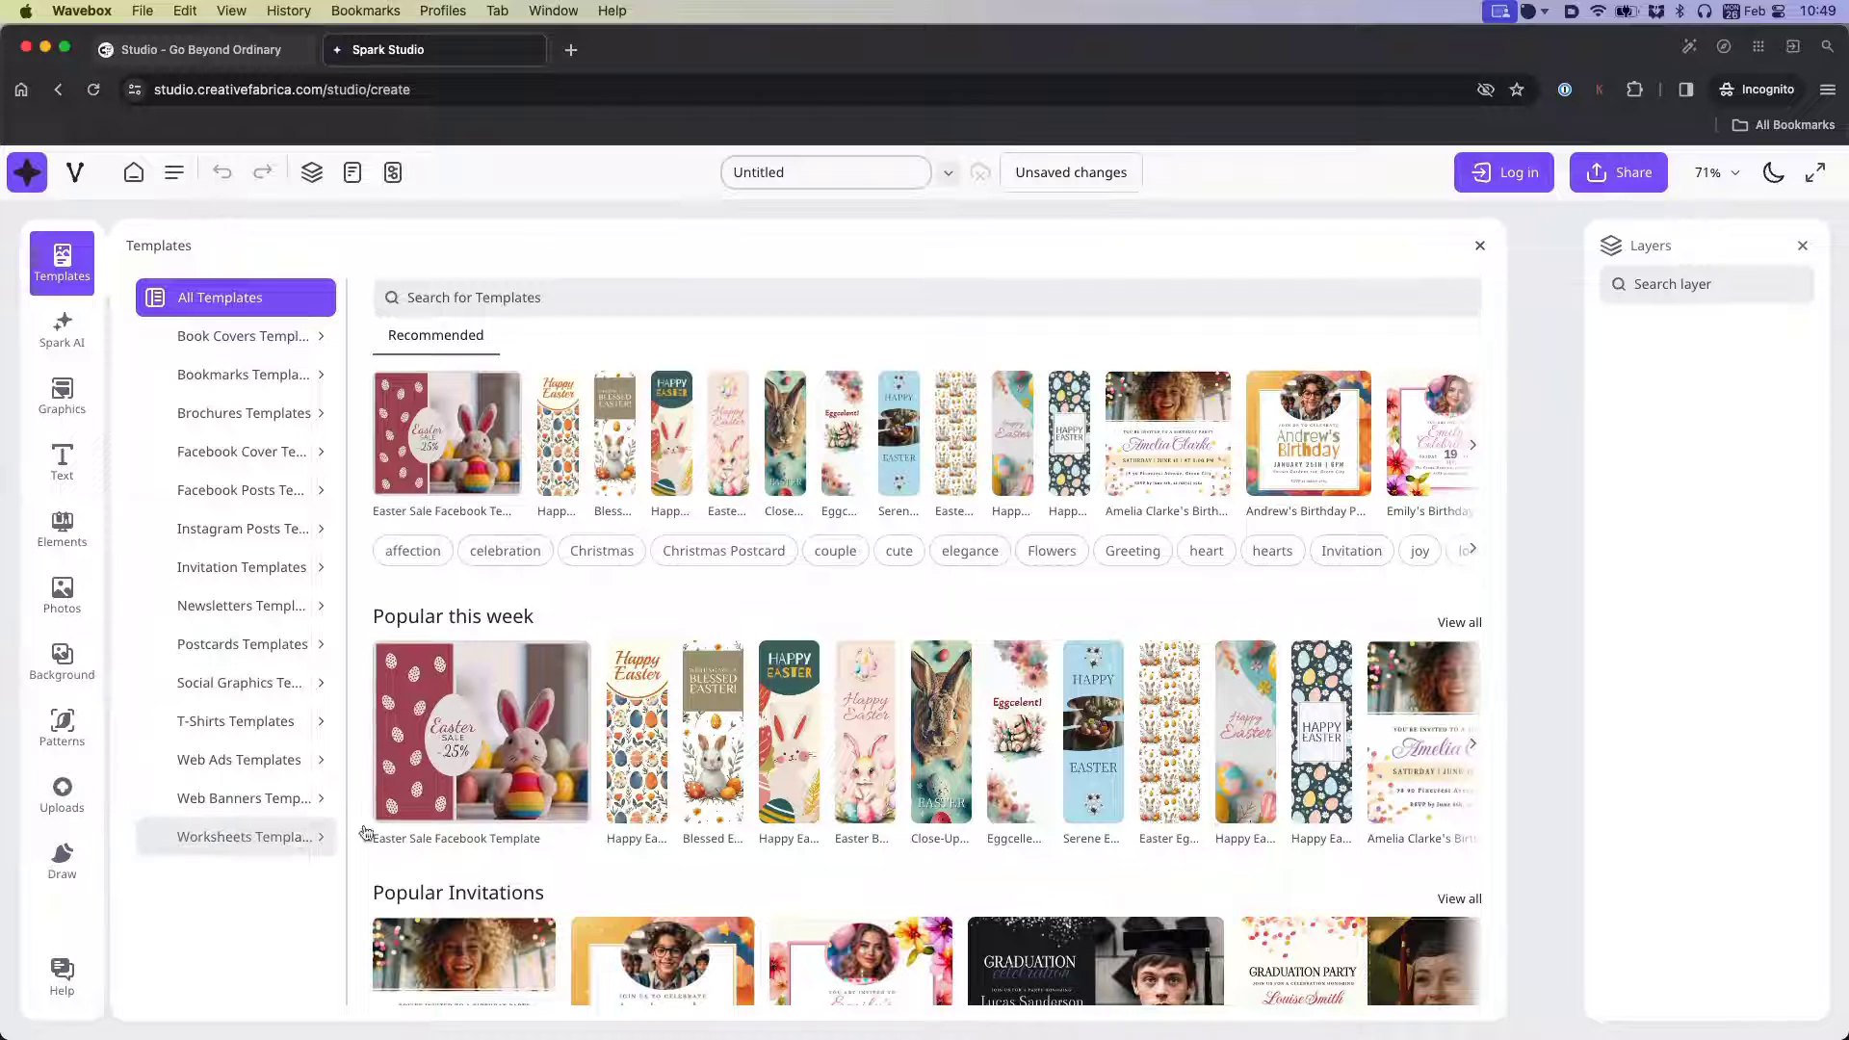
pyautogui.scroll(-1, 697, 753)
pyautogui.scroll(-5, 697, 753)
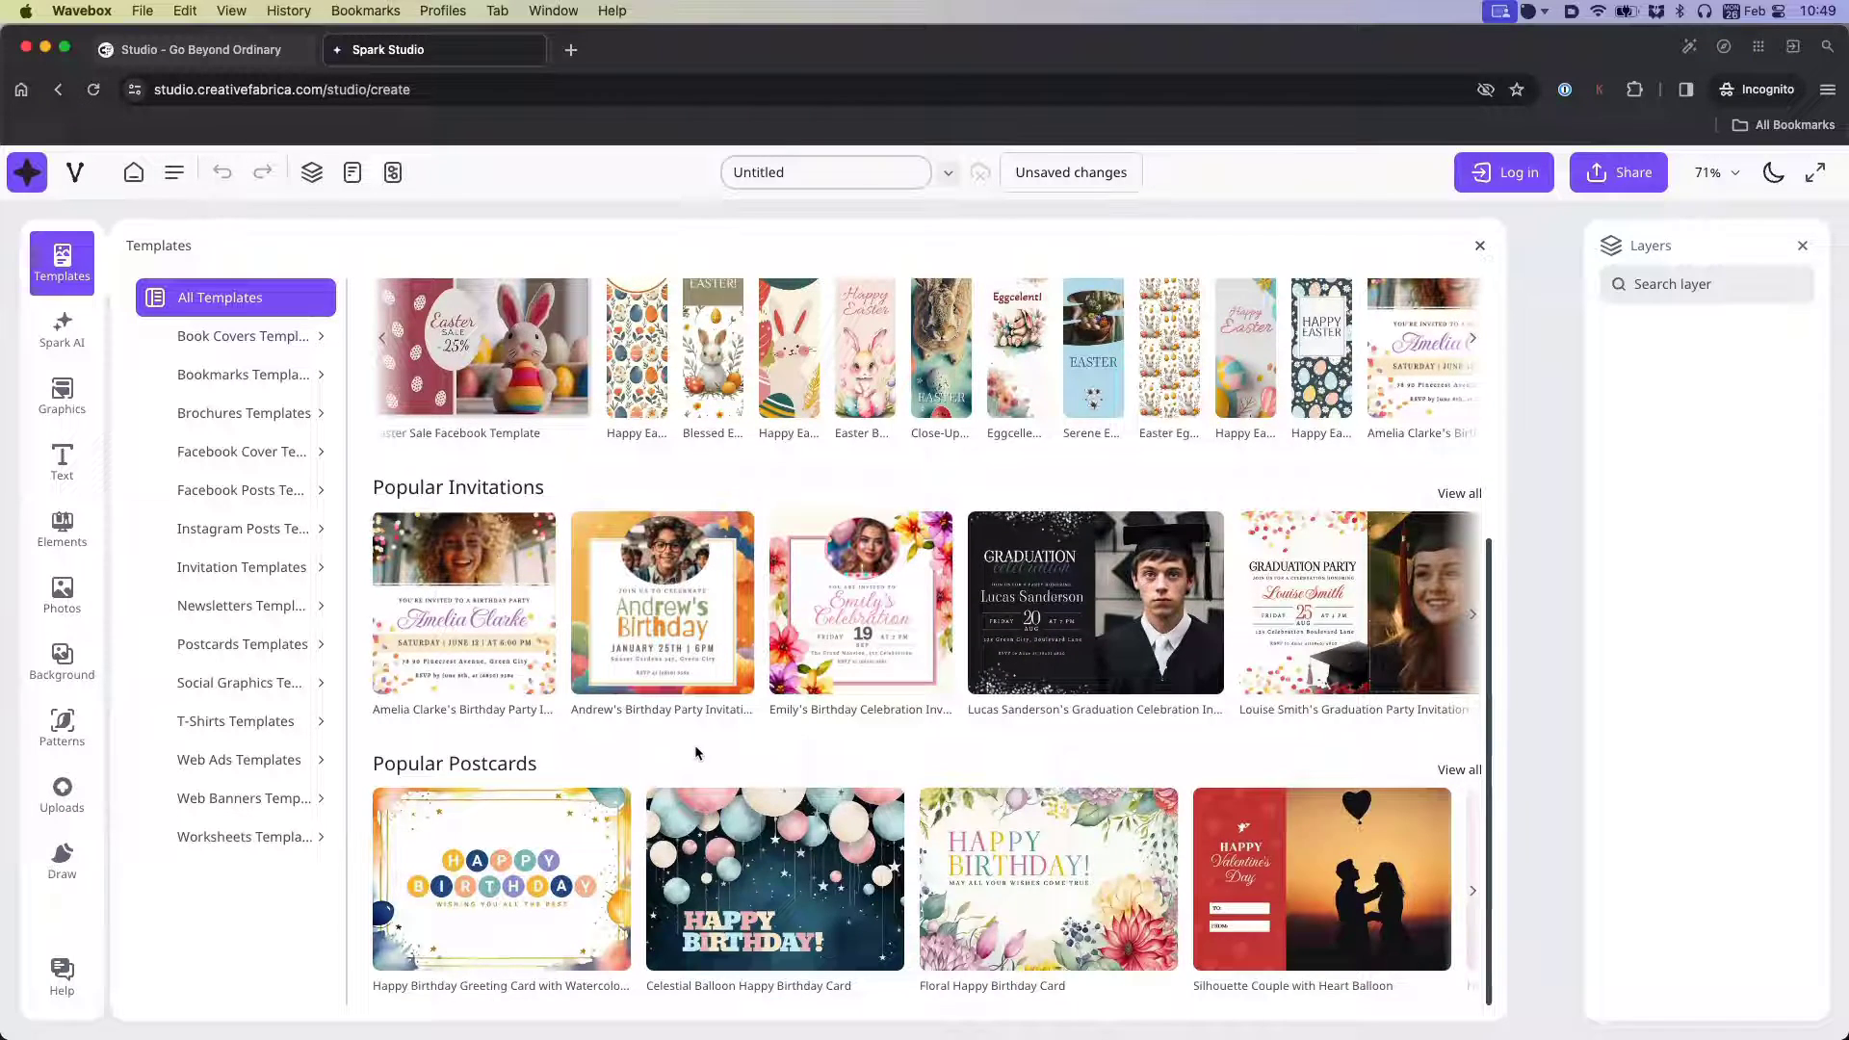
pyautogui.scroll(5, 697, 753)
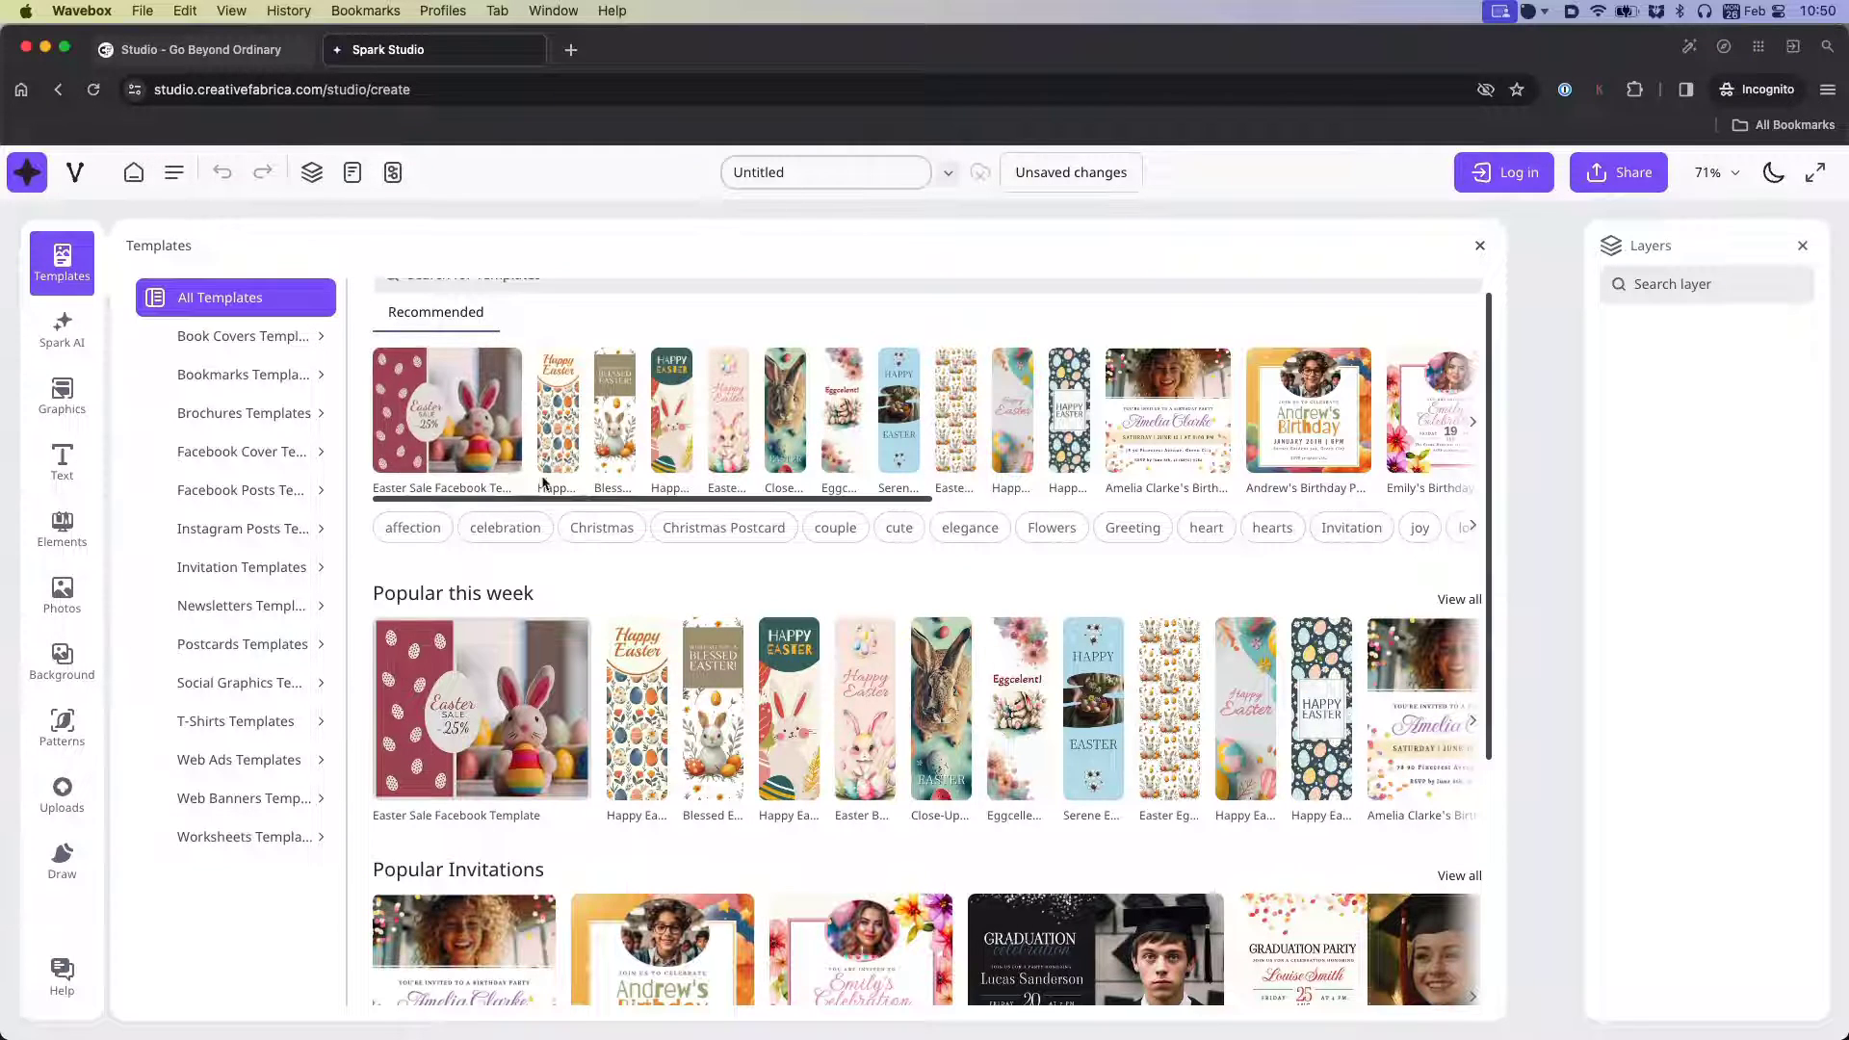
pyautogui.scroll(1, 543, 483)
pyautogui.click(610, 299)
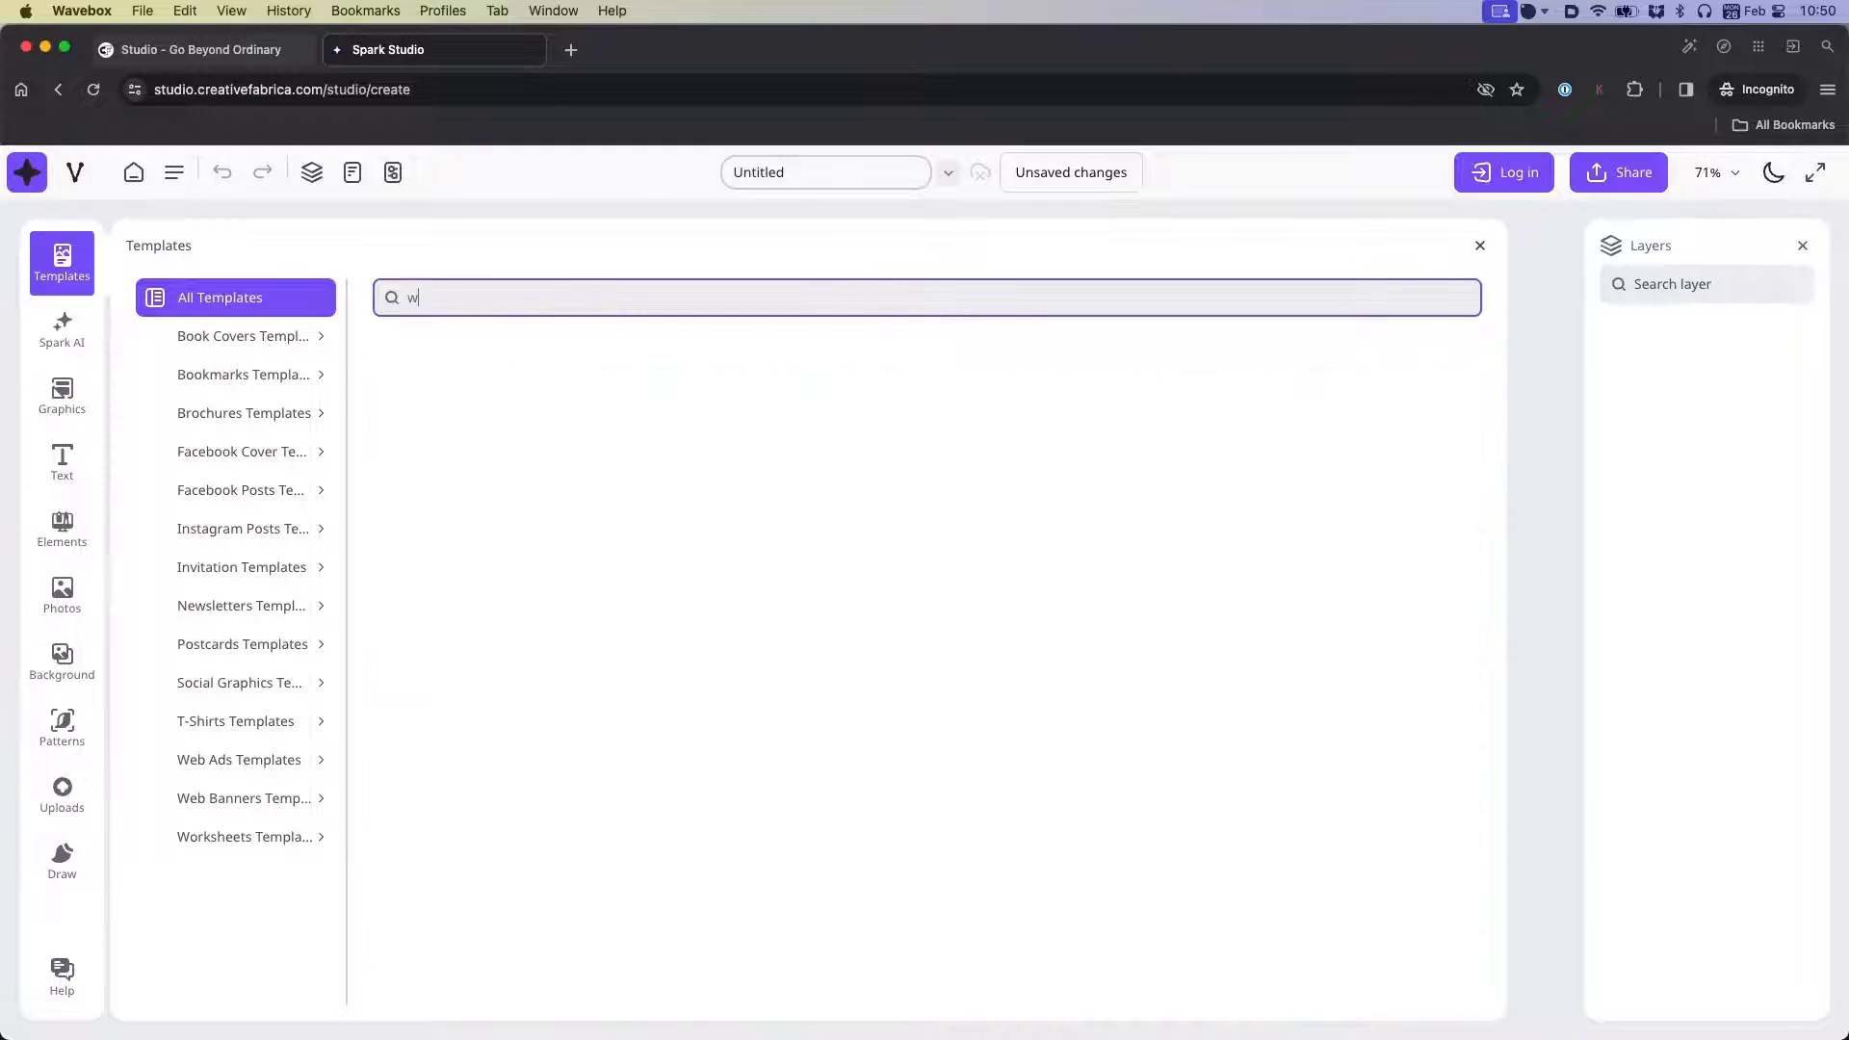
pyautogui.write('ed')
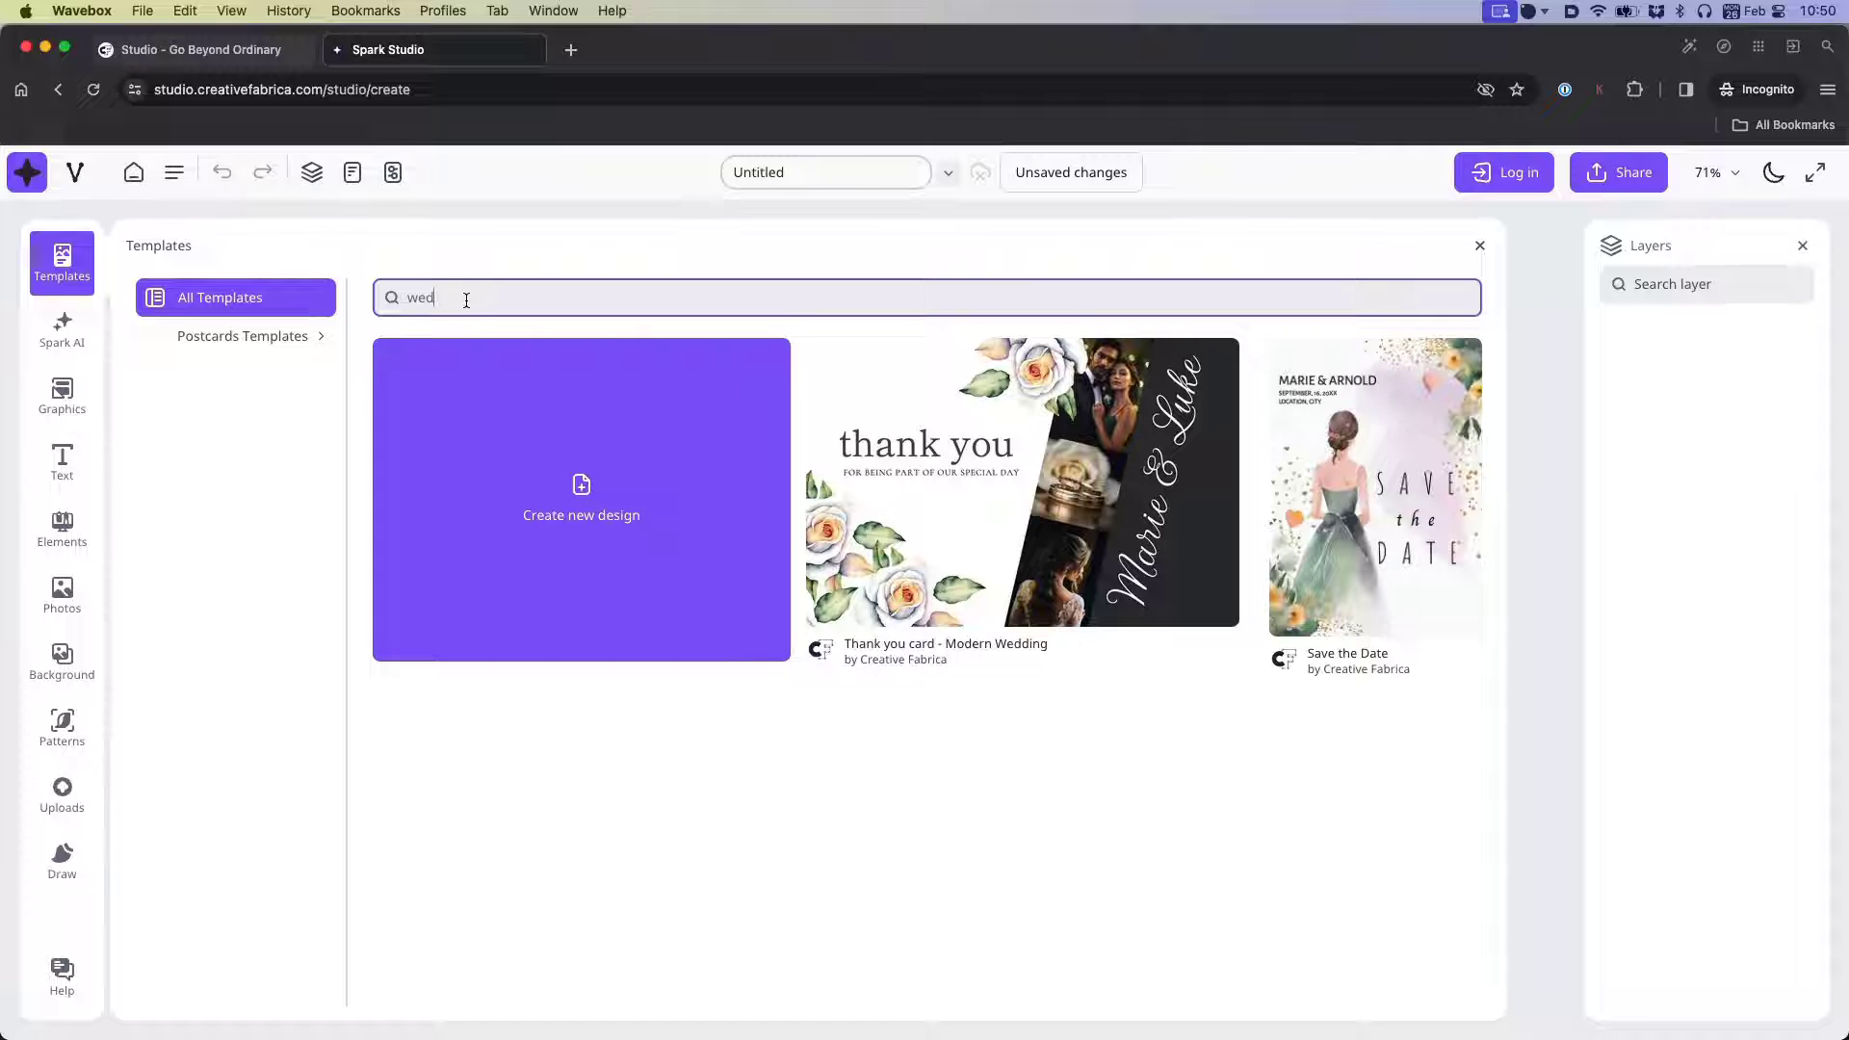
pyautogui.press('BackSpace')
pyautogui.press('BackSpace')
pyautogui.press('BackSpace')
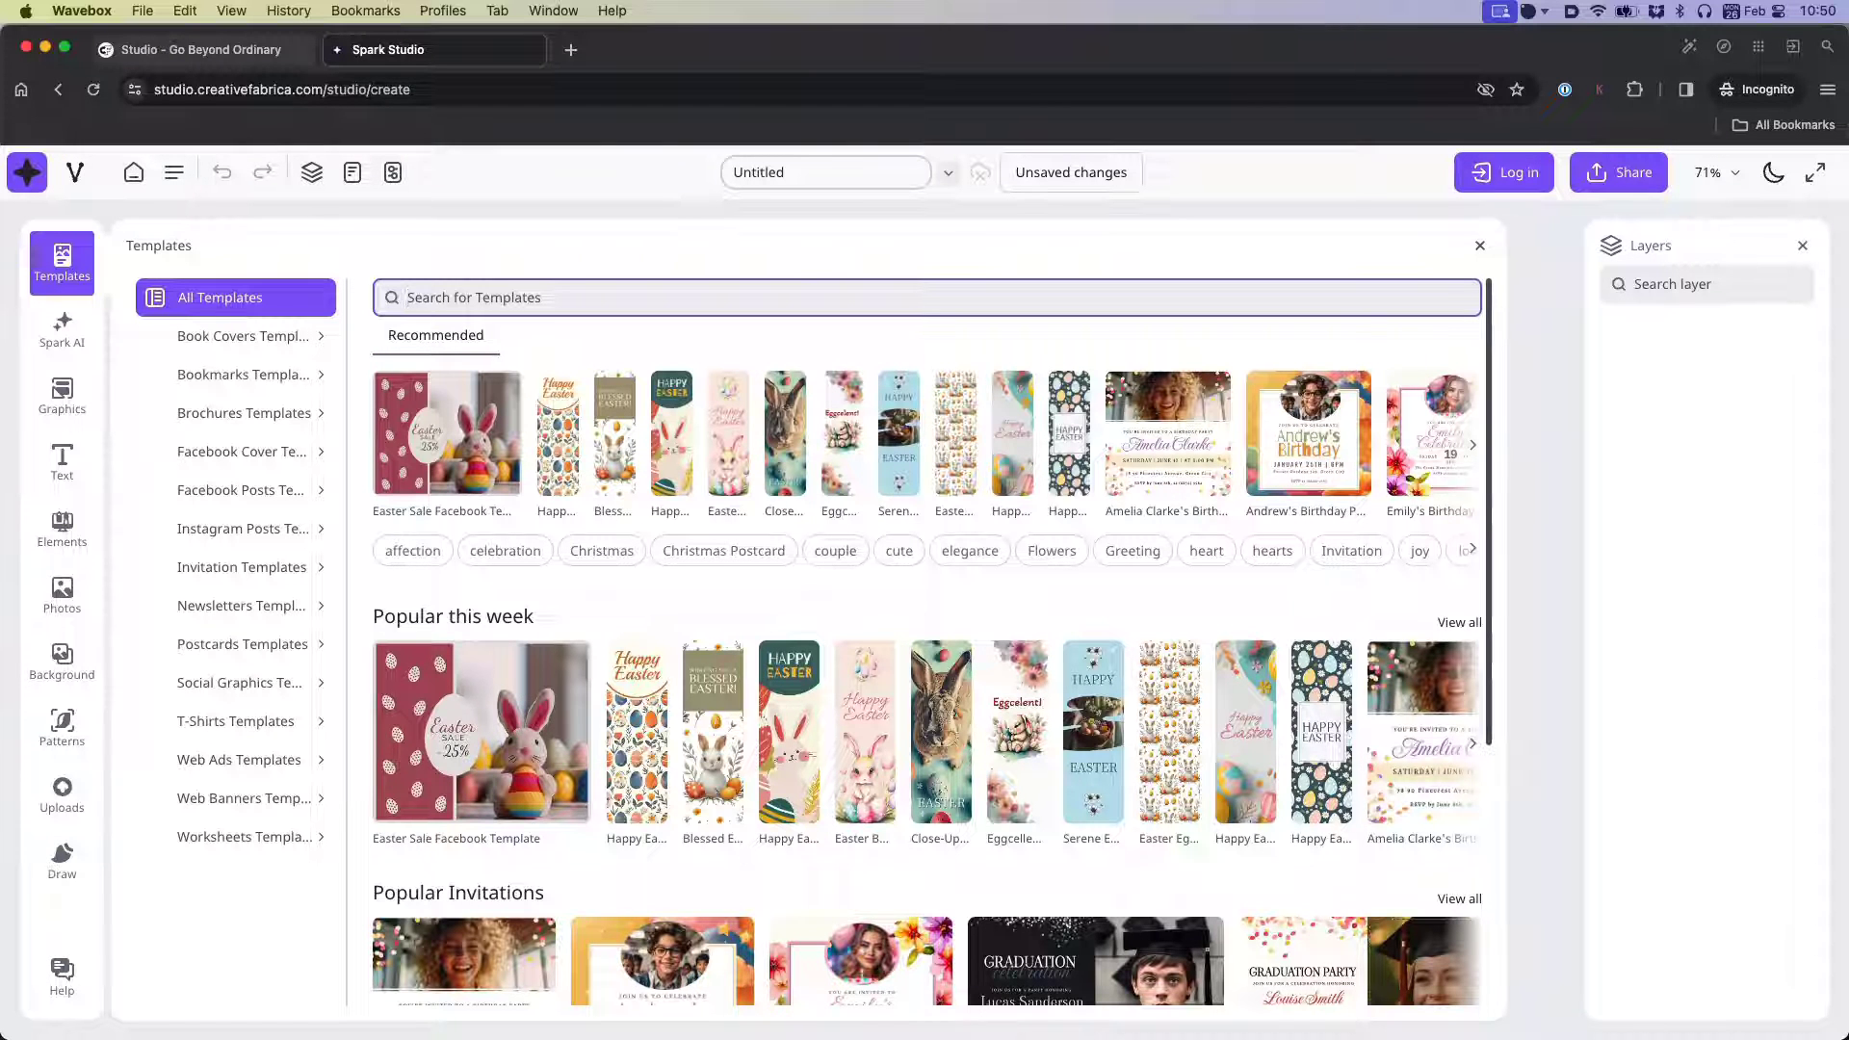
pyautogui.write('plann')
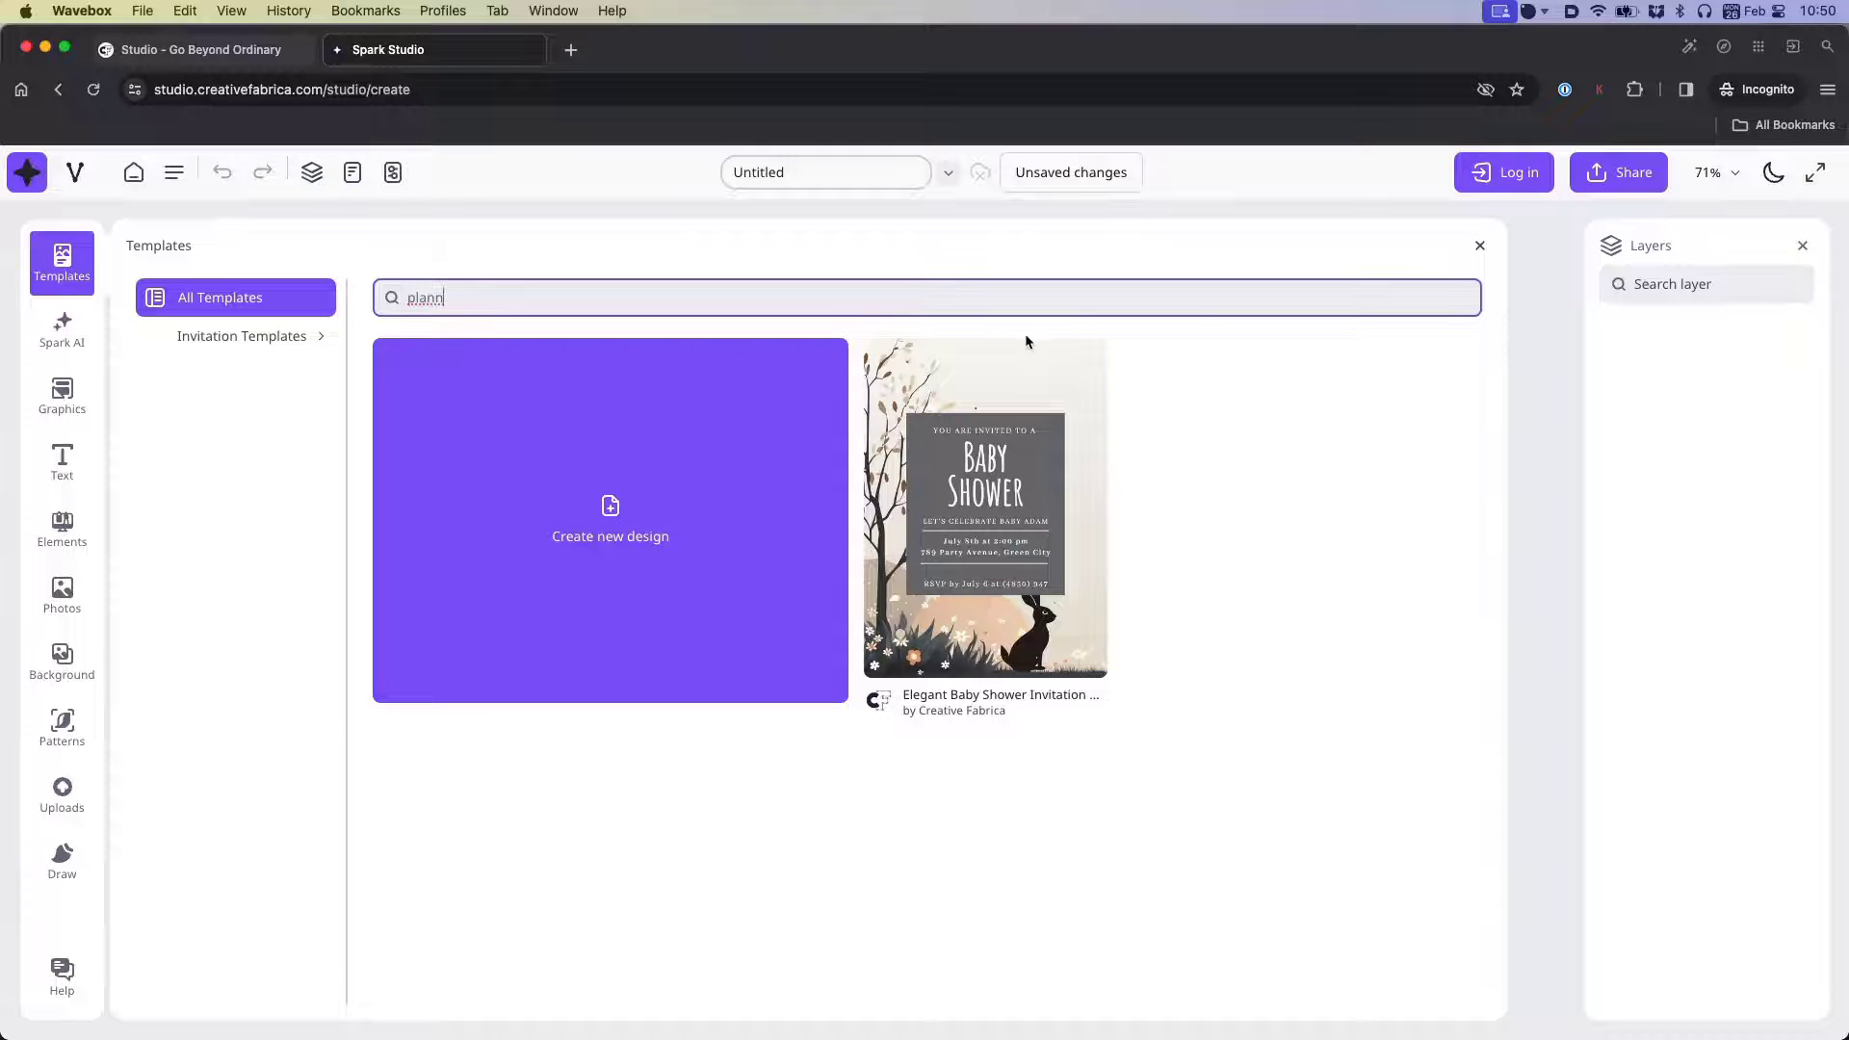
pyautogui.press('BackSpace')
pyautogui.press('BackSpace')
pyautogui.press('BackSpace')
pyautogui.press('BackSpace')
pyautogui.press('BackSpace')
pyautogui.scroll(-3, 886, 645)
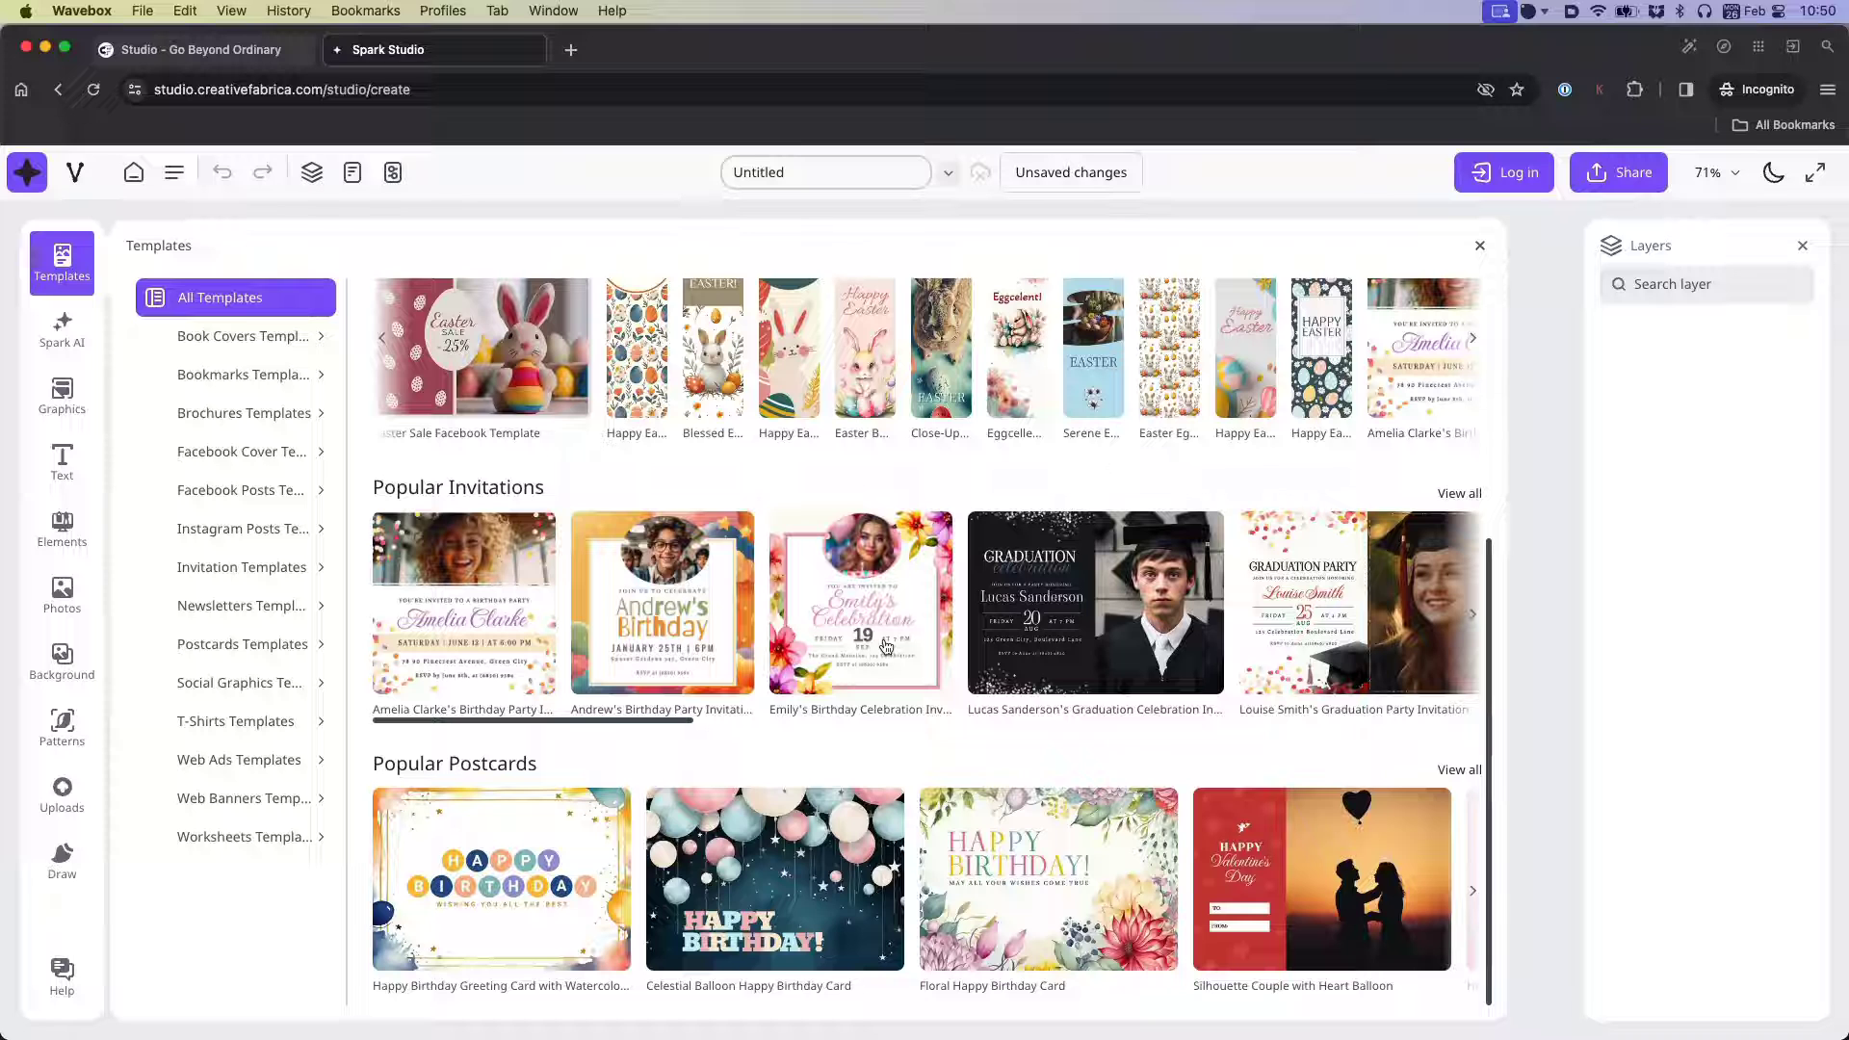
pyautogui.scroll(3, 886, 647)
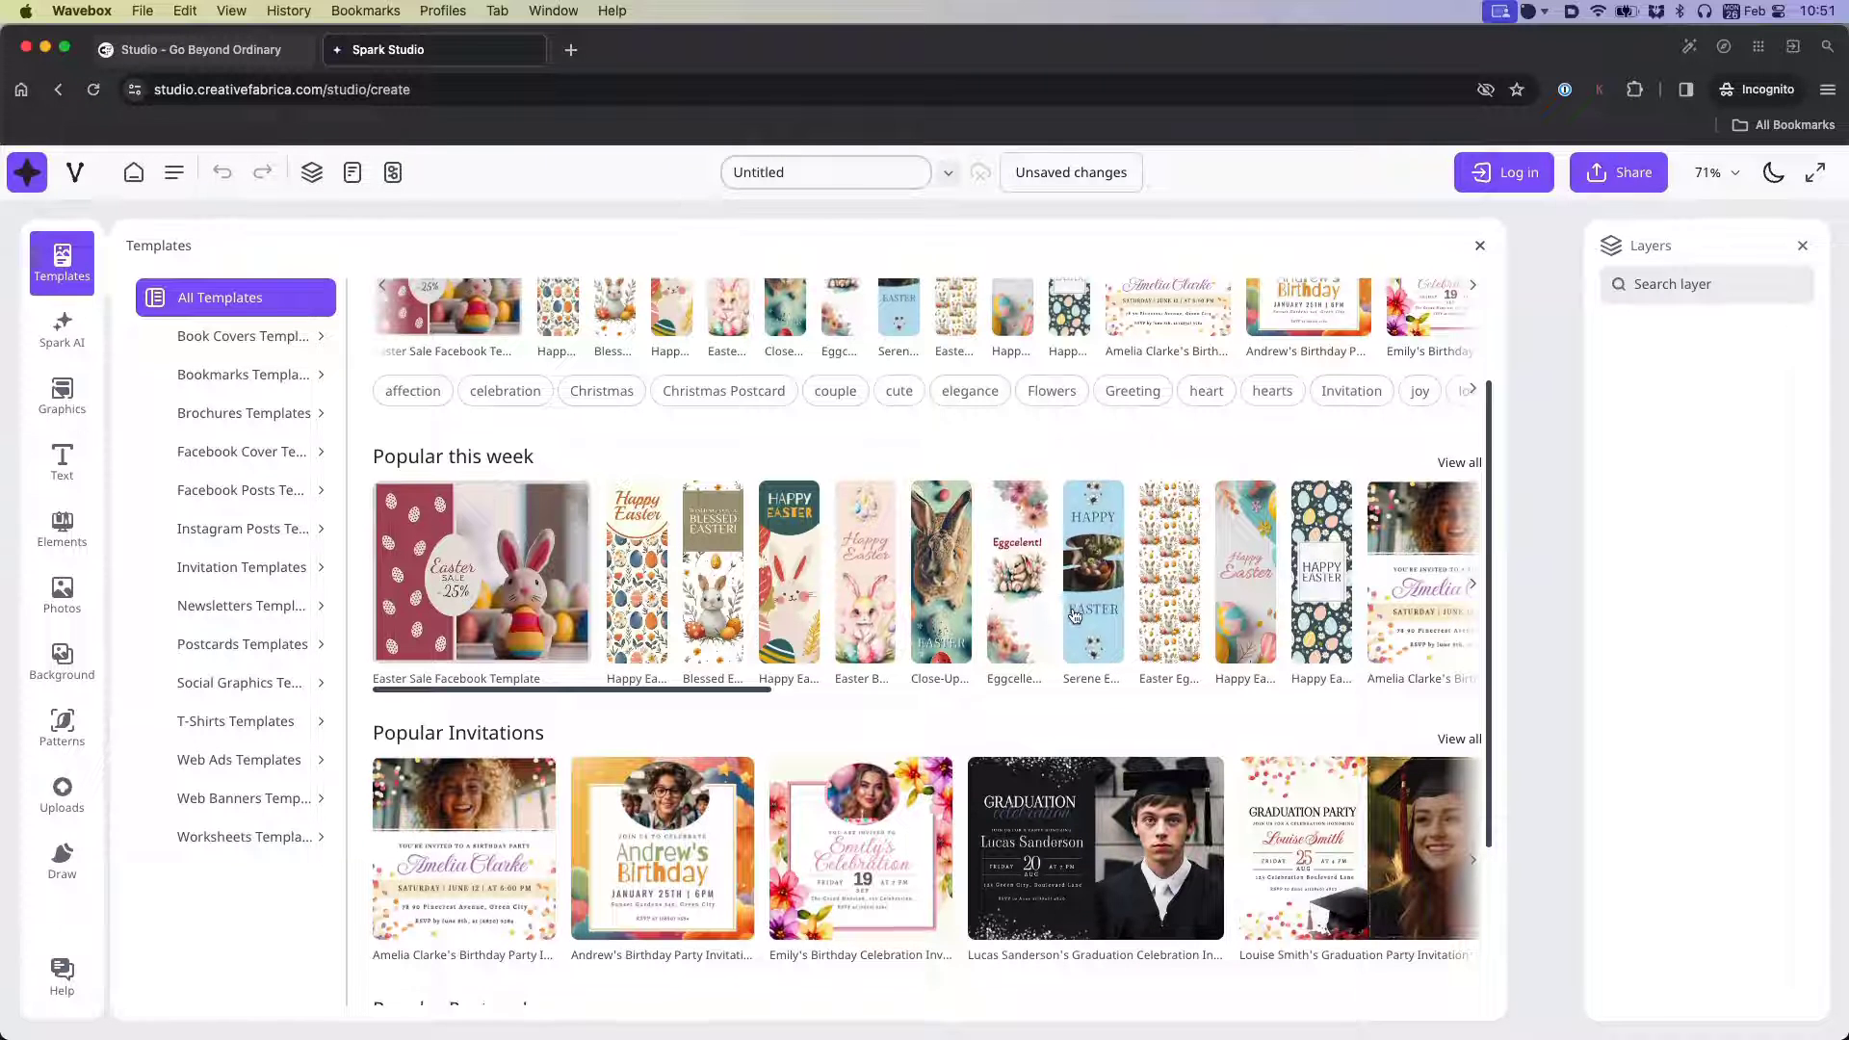
pyautogui.scroll(2, 1075, 617)
pyautogui.scroll(1, 1075, 616)
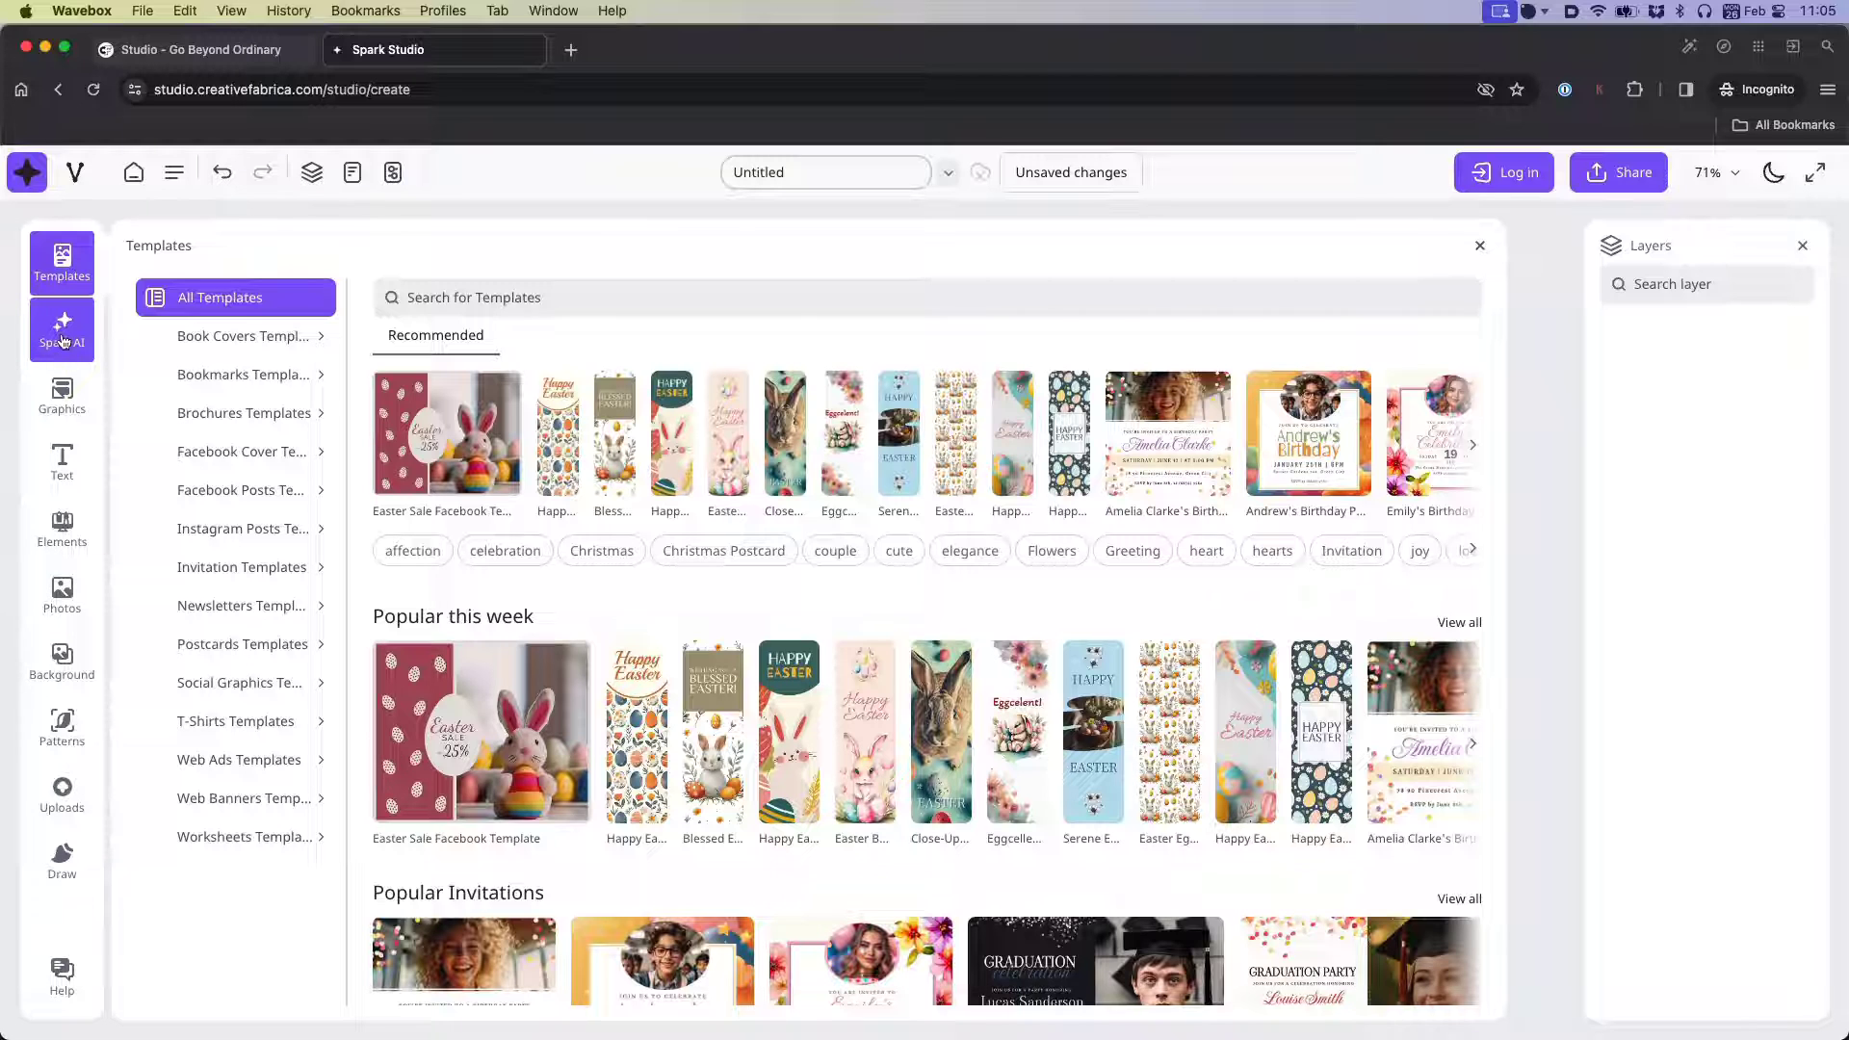
# - Add the red heart graphic, delete it, and bring up the Text presets panel
pyautogui.click(59, 396)
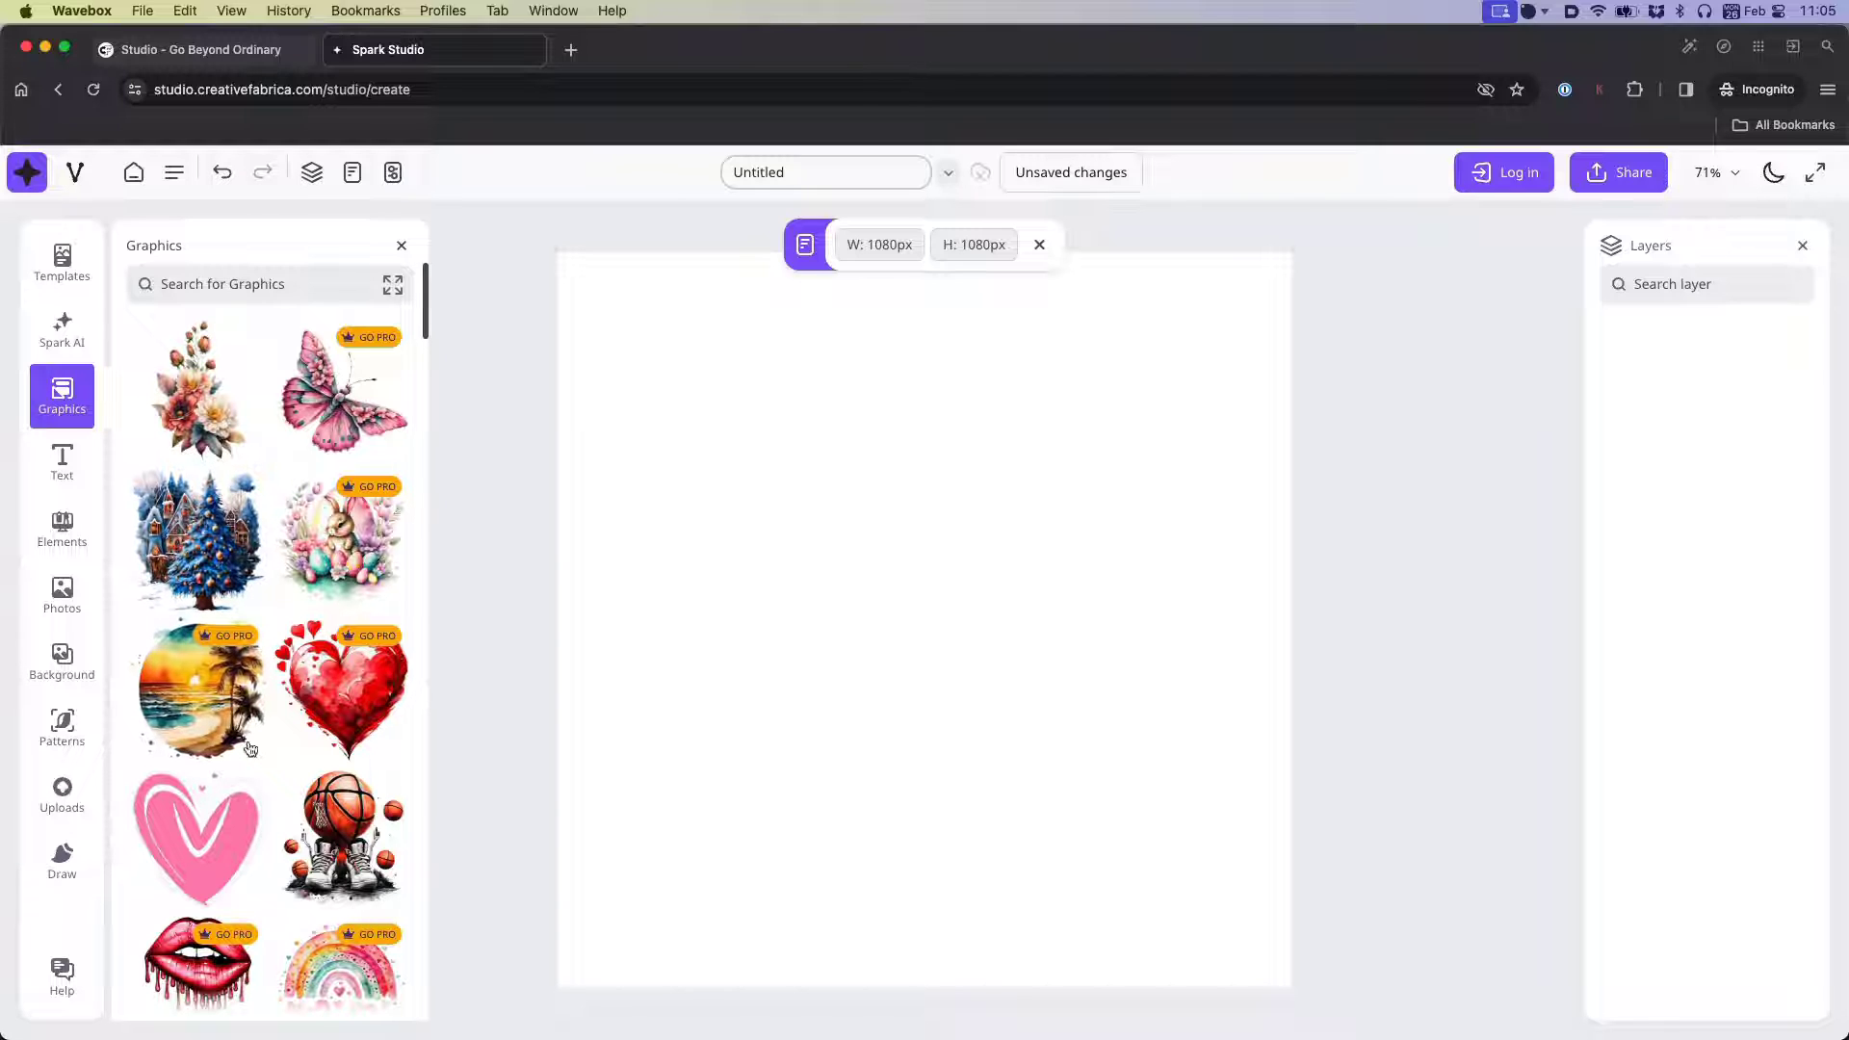
pyautogui.click(328, 686)
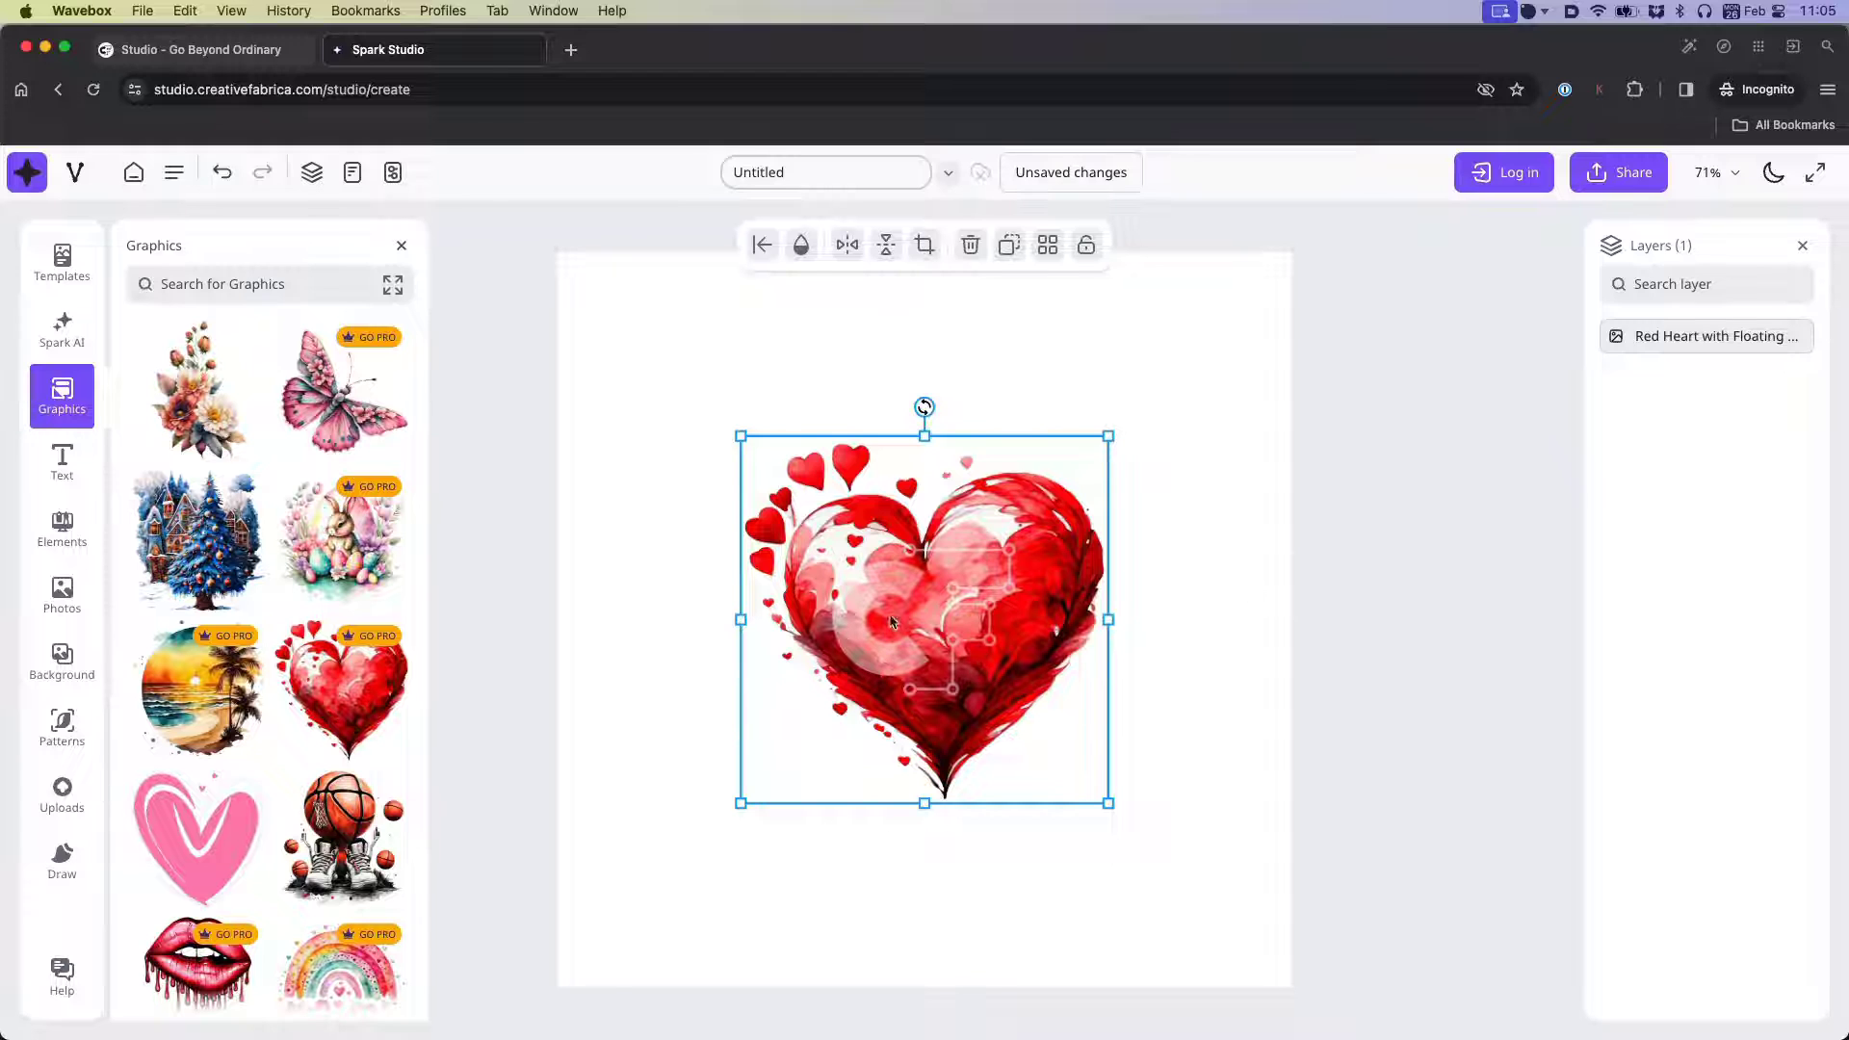
pyautogui.click(970, 246)
pyautogui.scroll(-4, 357, 782)
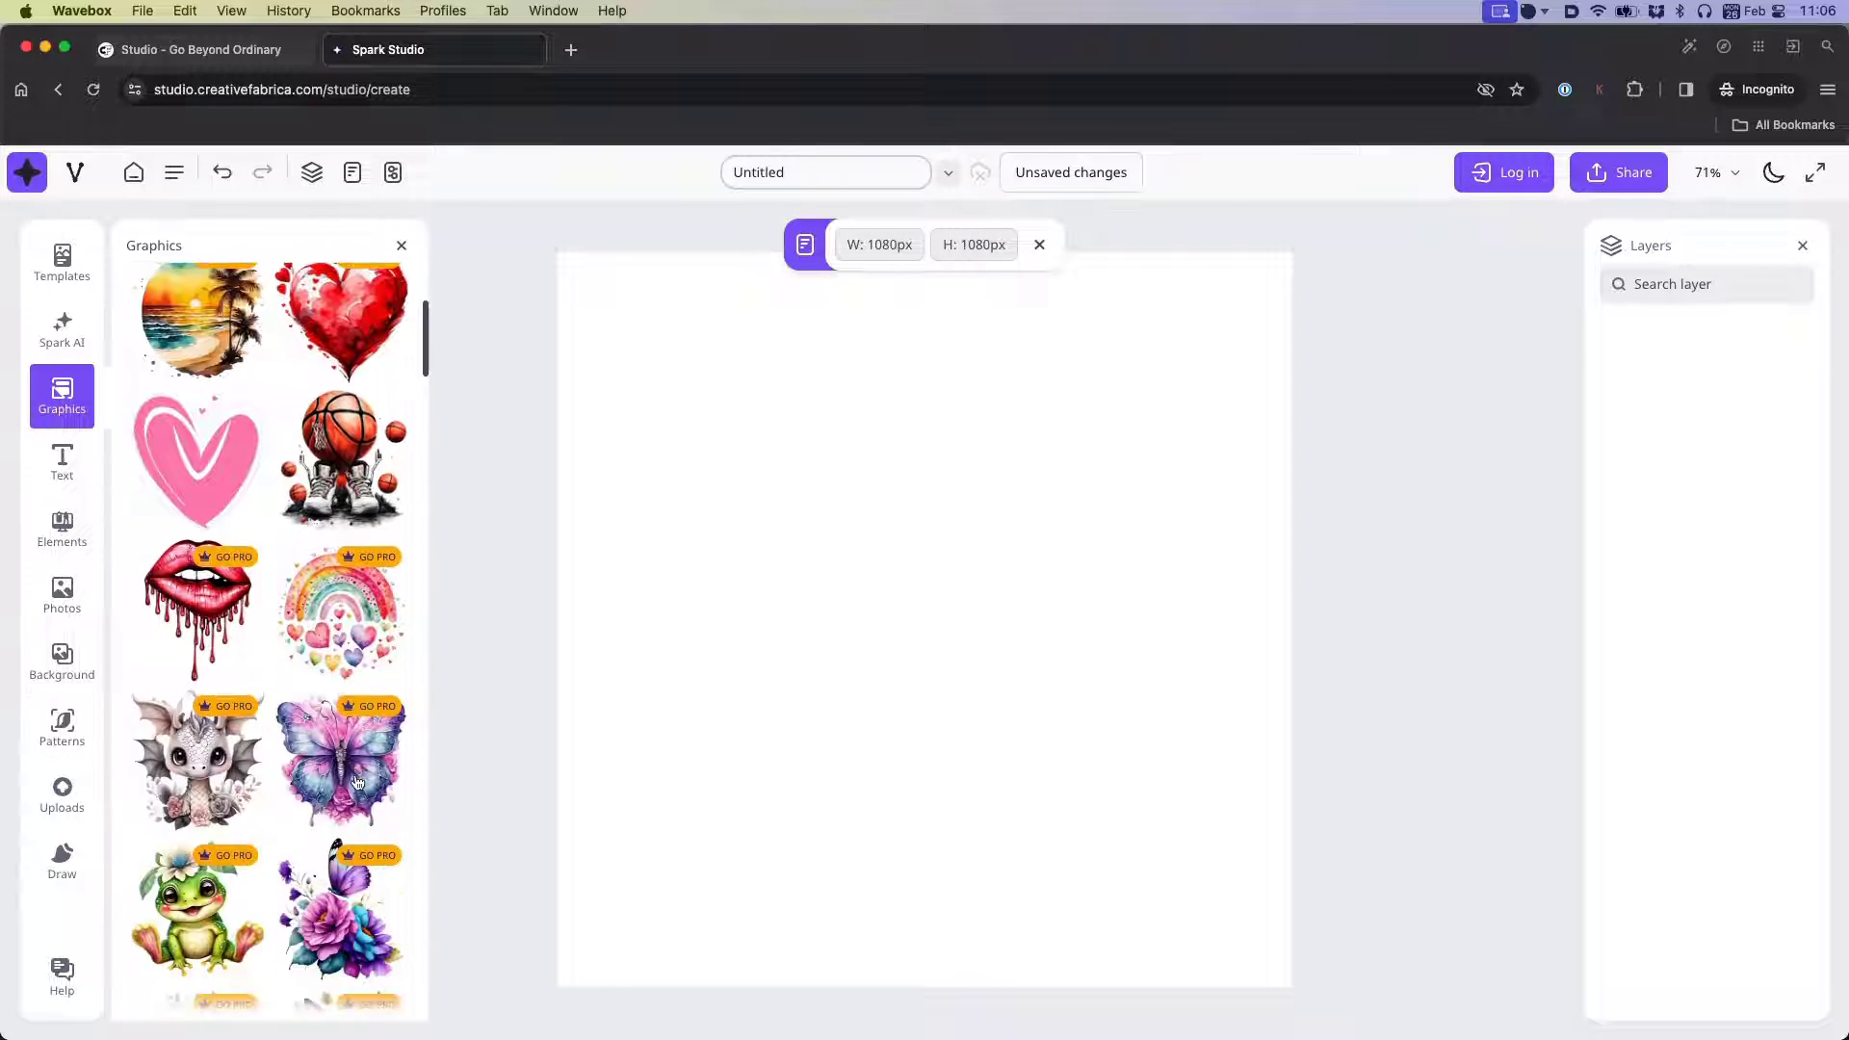
pyautogui.click(62, 460)
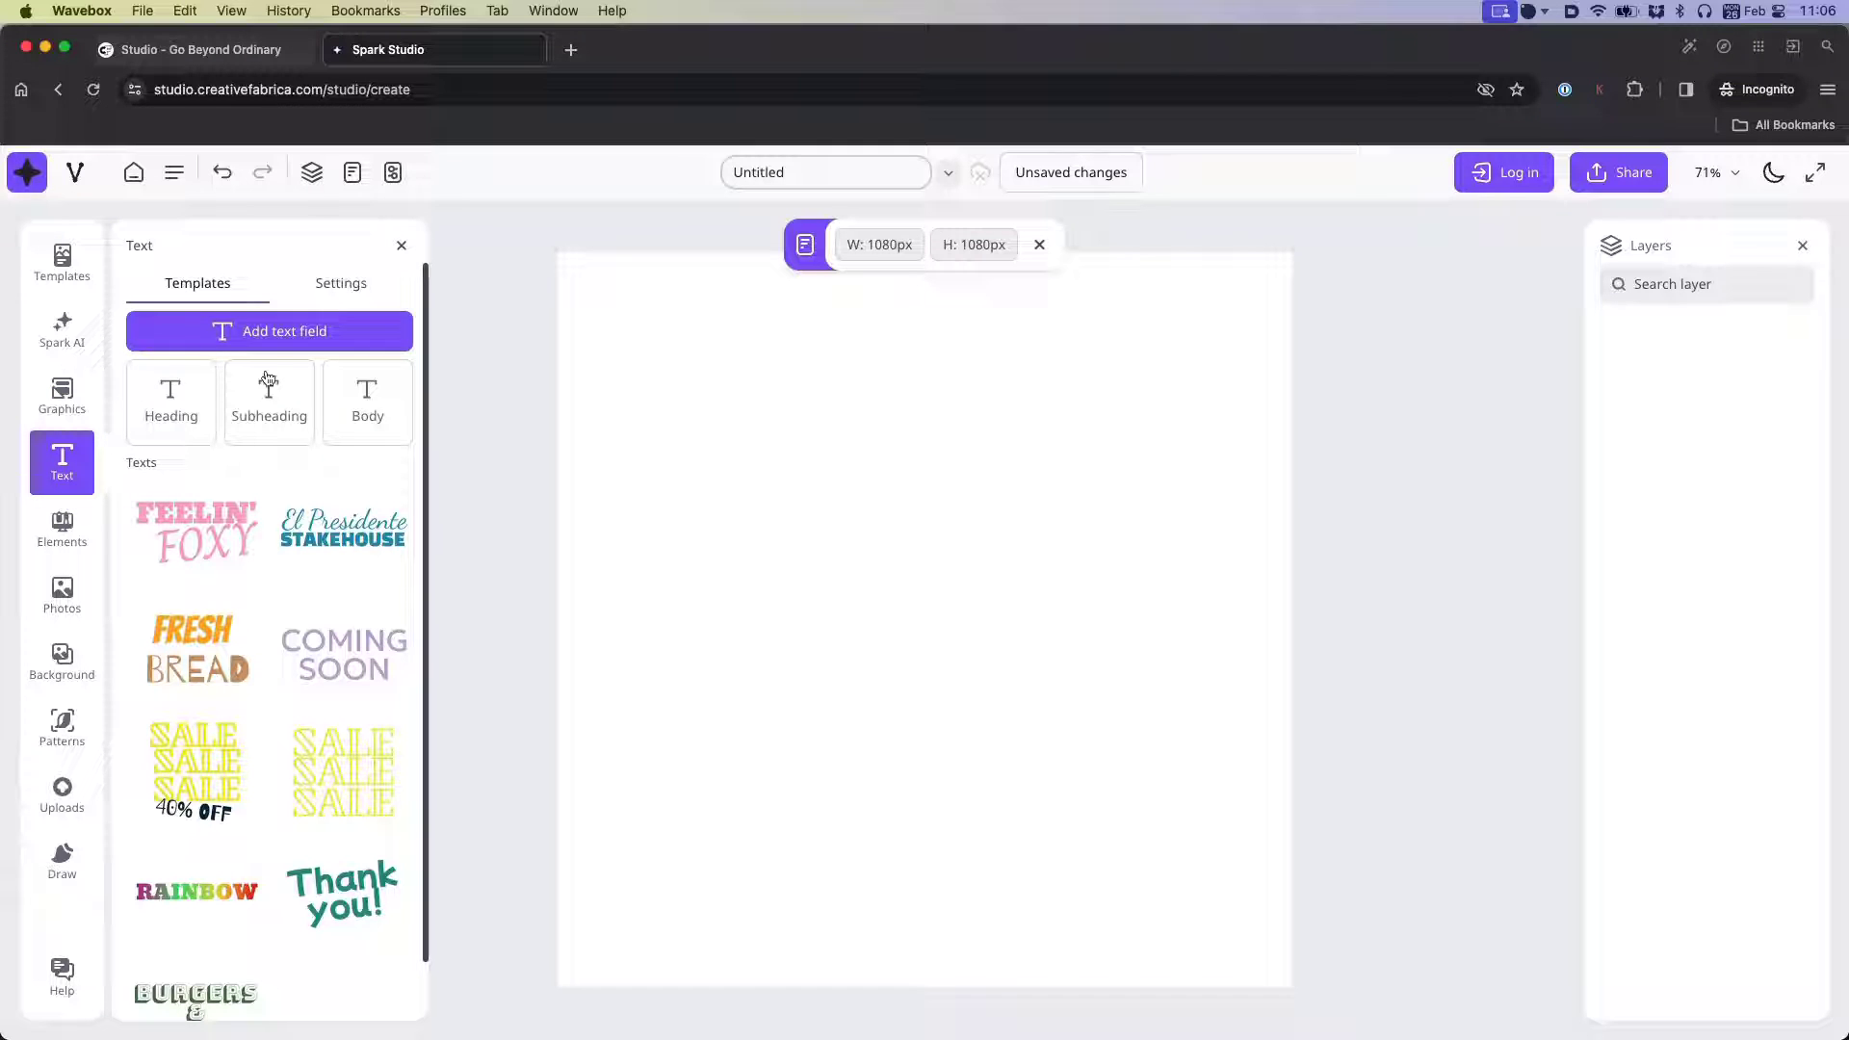
# - Add the El Presidente STAKEHOUSE text design and recolour STAKEHOUSE orange
pyautogui.click(343, 530)
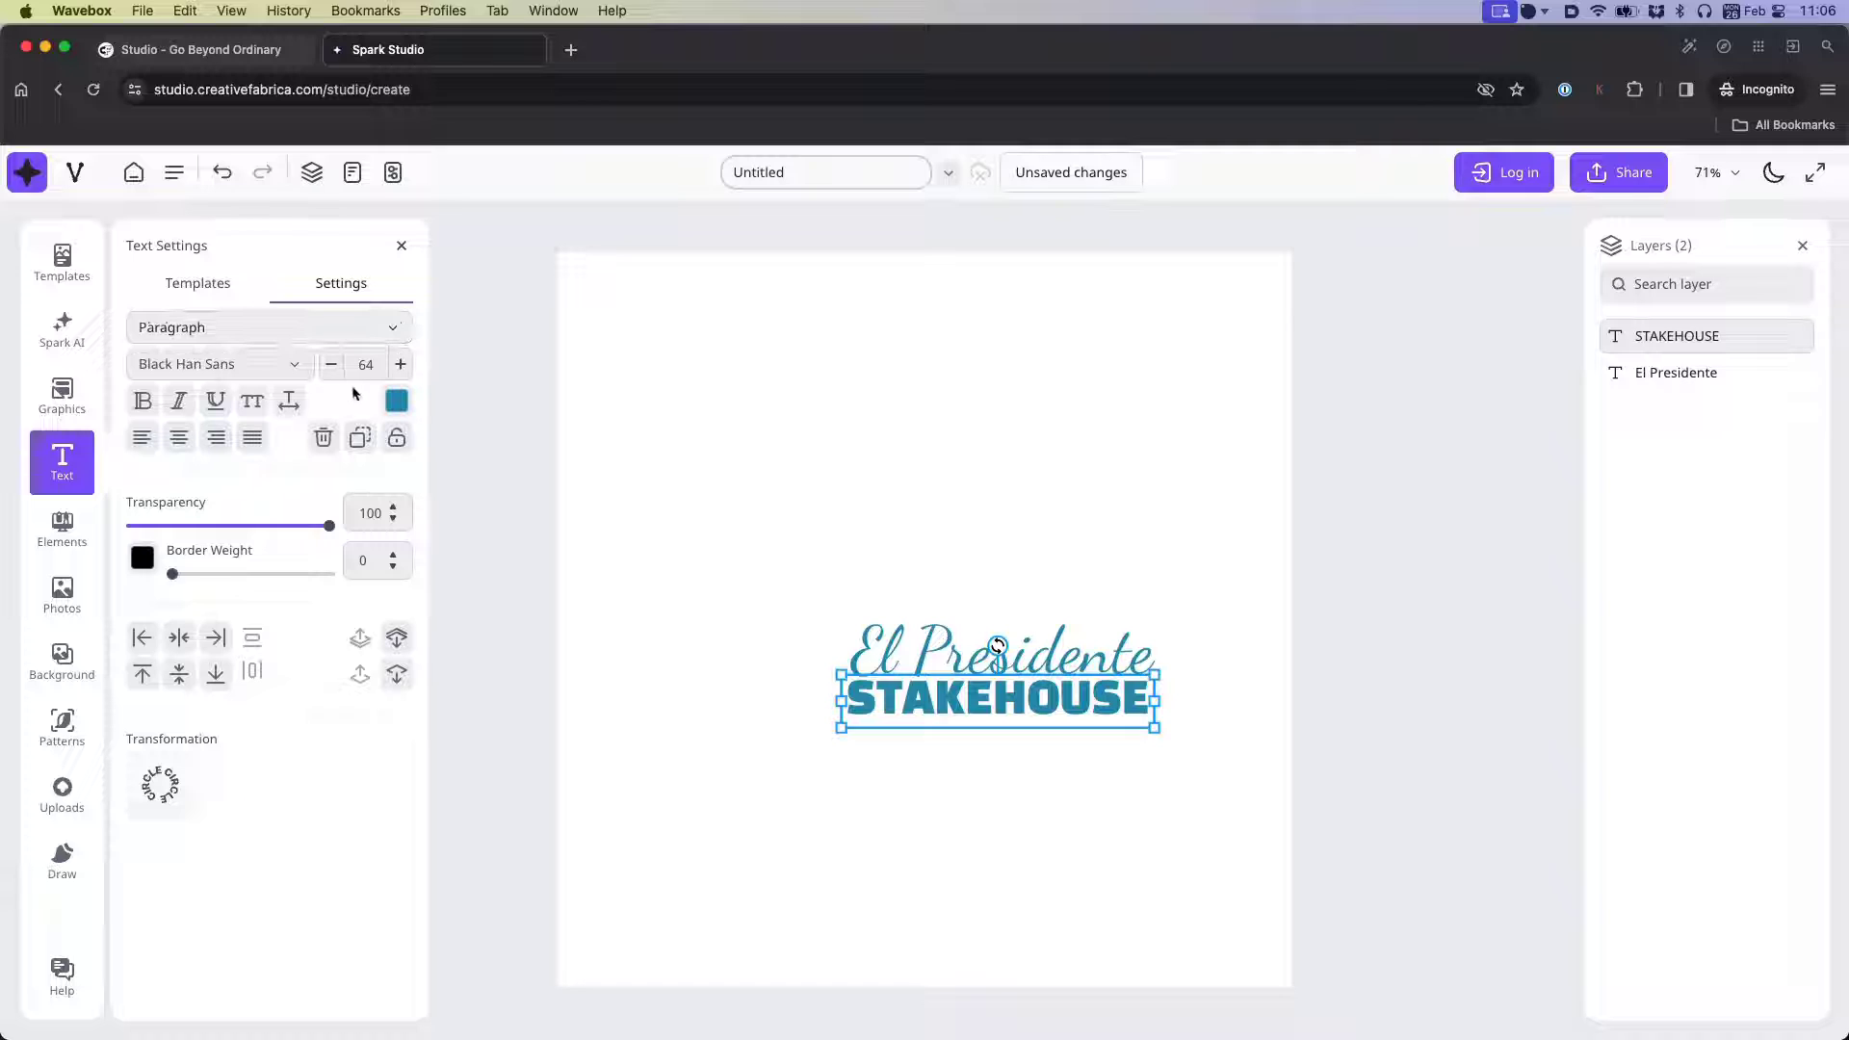
pyautogui.click(396, 401)
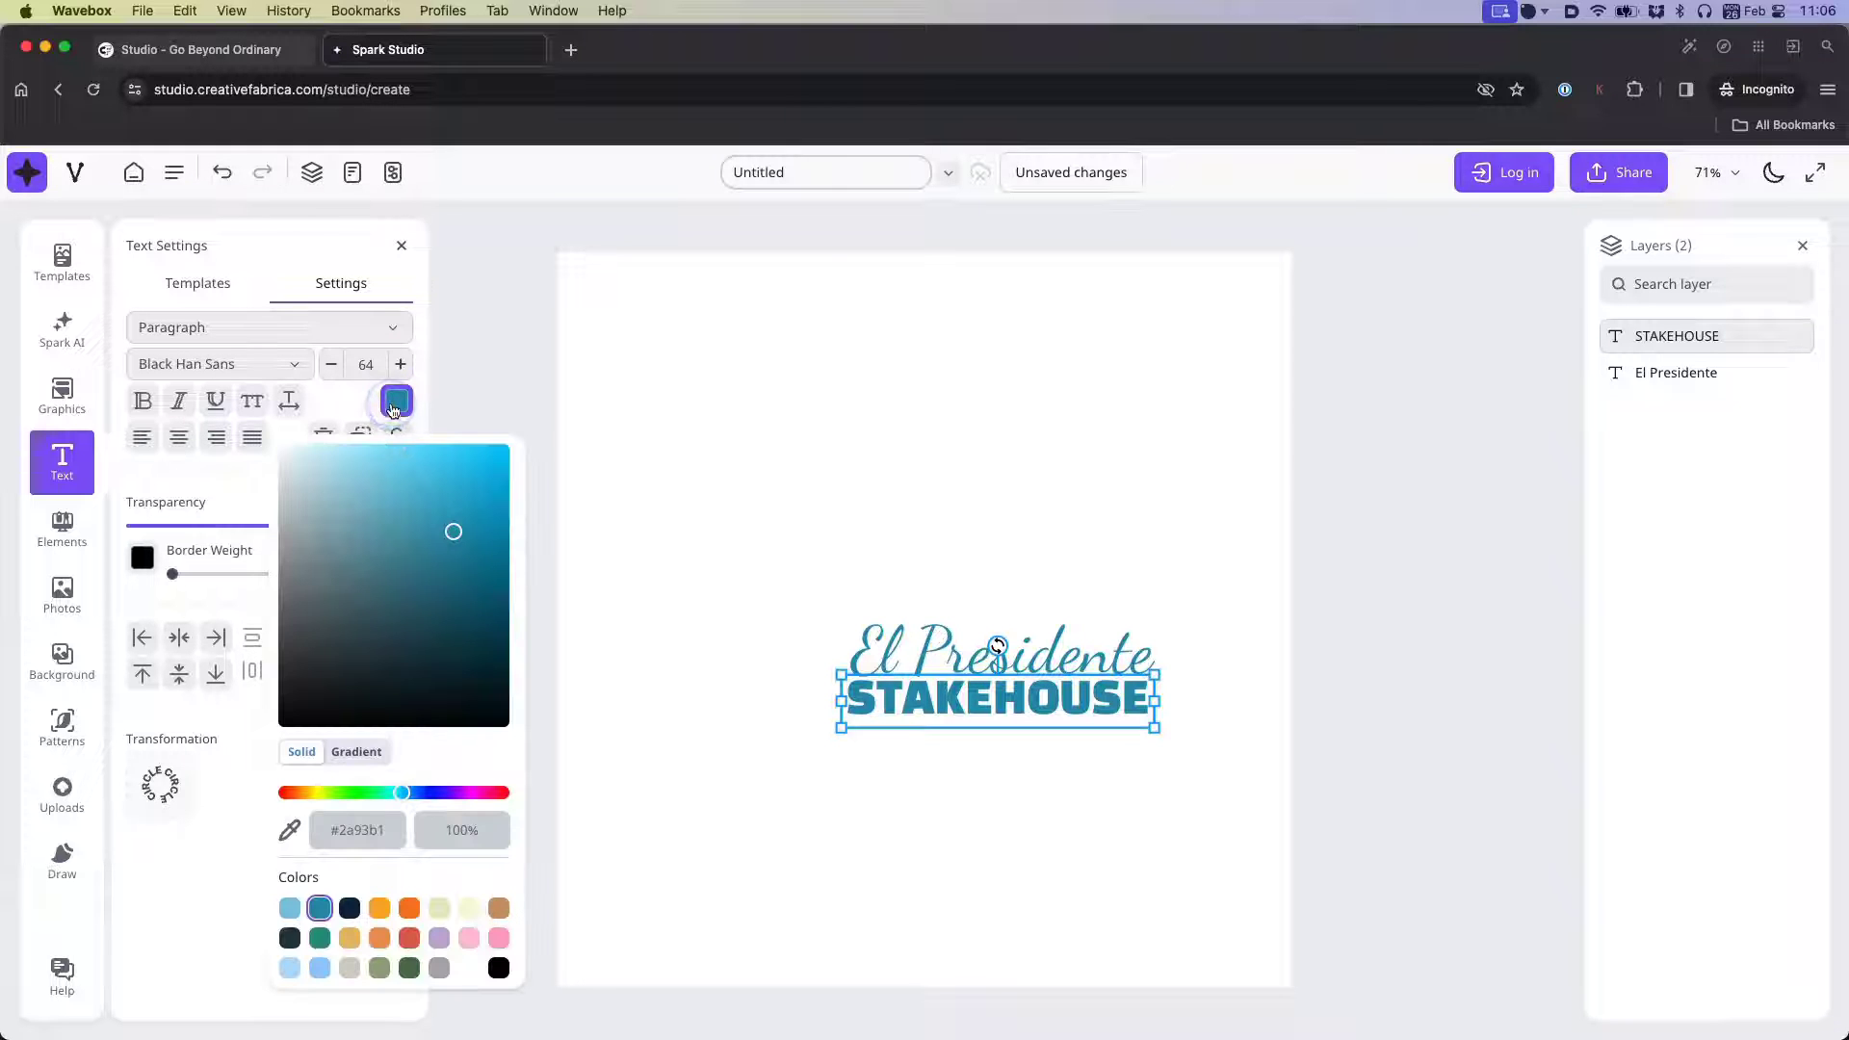
pyautogui.click(410, 908)
pyautogui.click(513, 402)
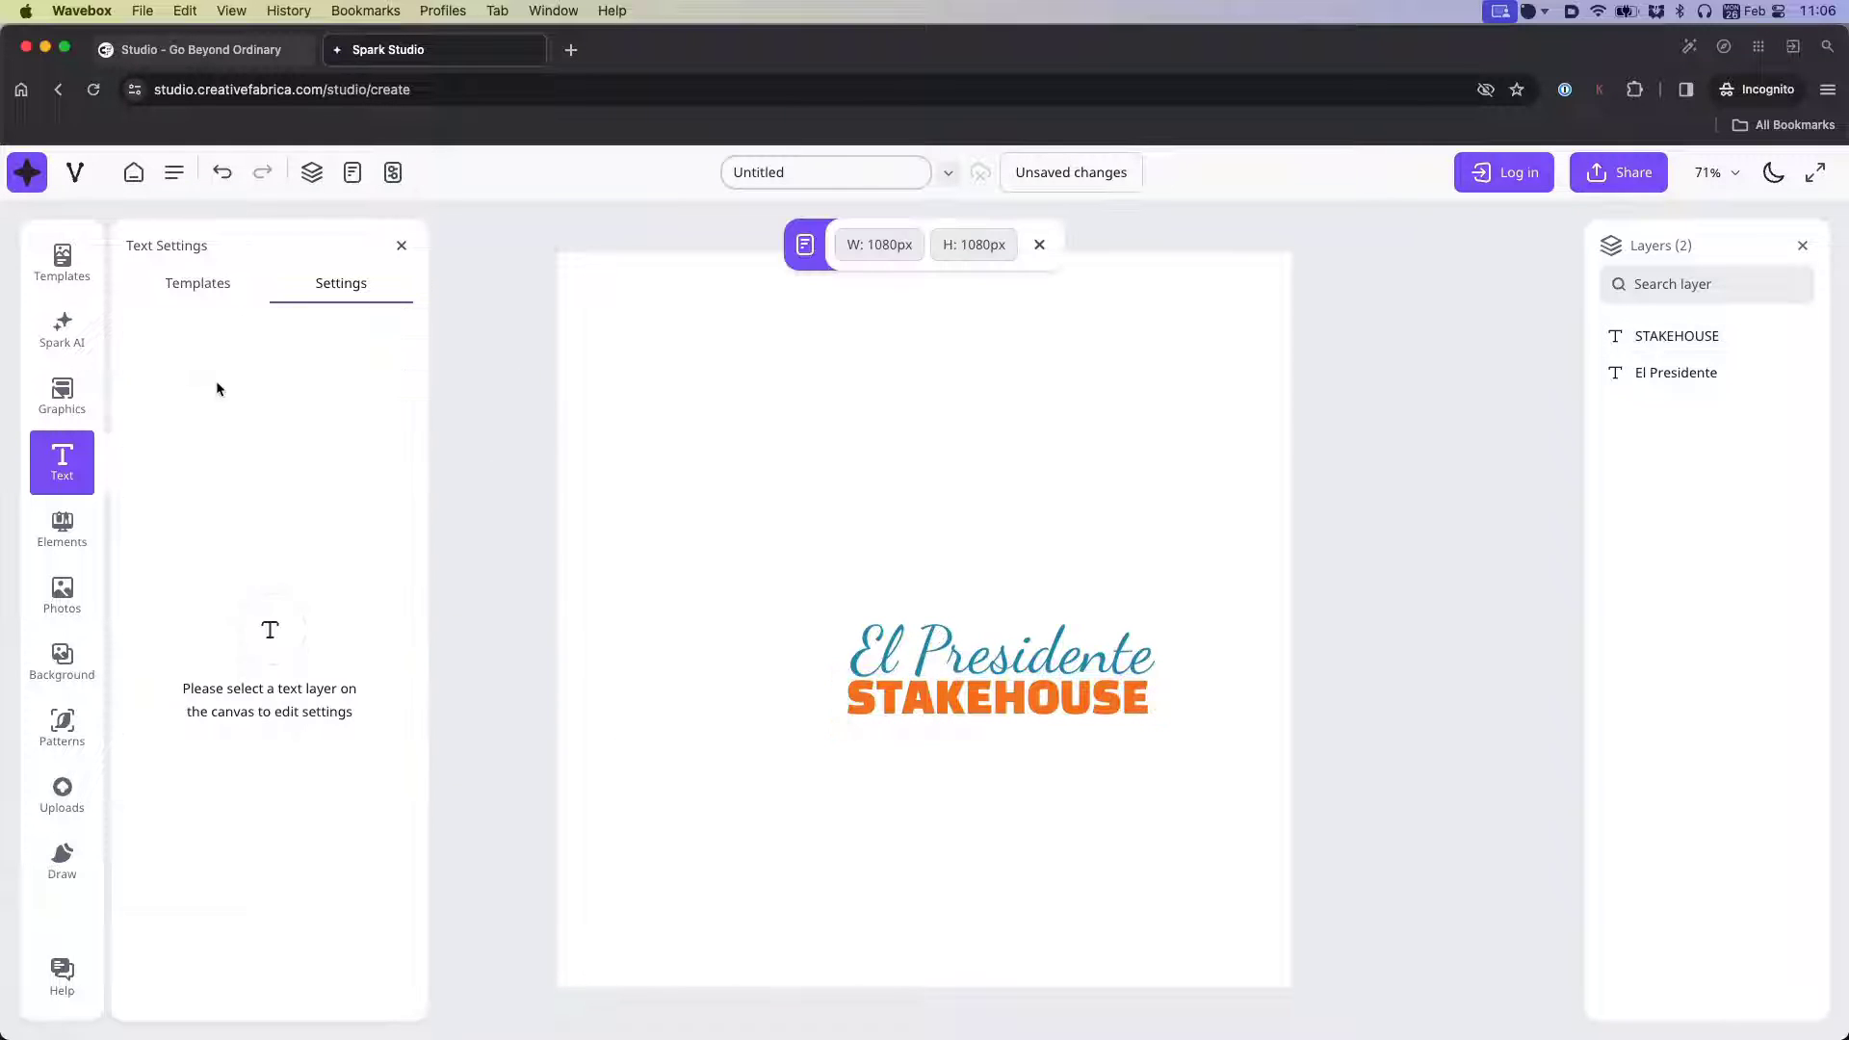
# - Try centre, right, justify and left alignment and toggle bold on the El Presidente text
pyautogui.click(1029, 655)
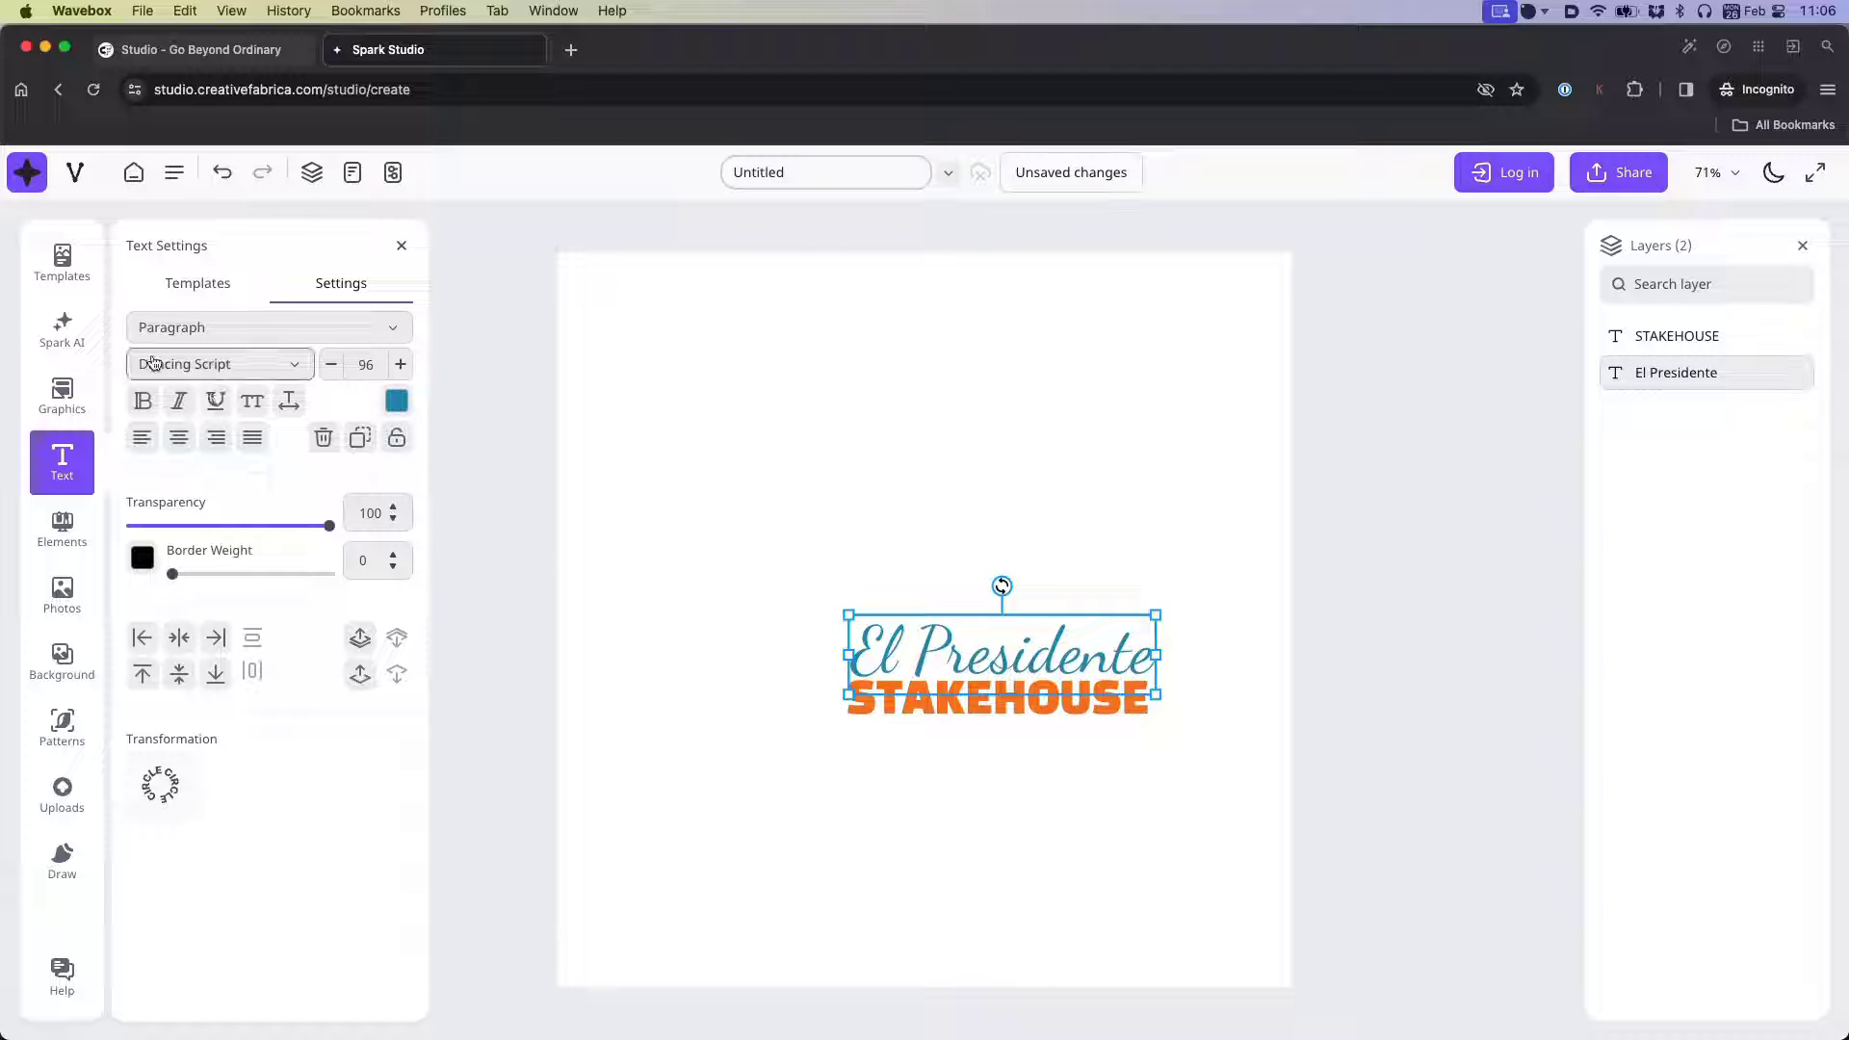
pyautogui.click(180, 439)
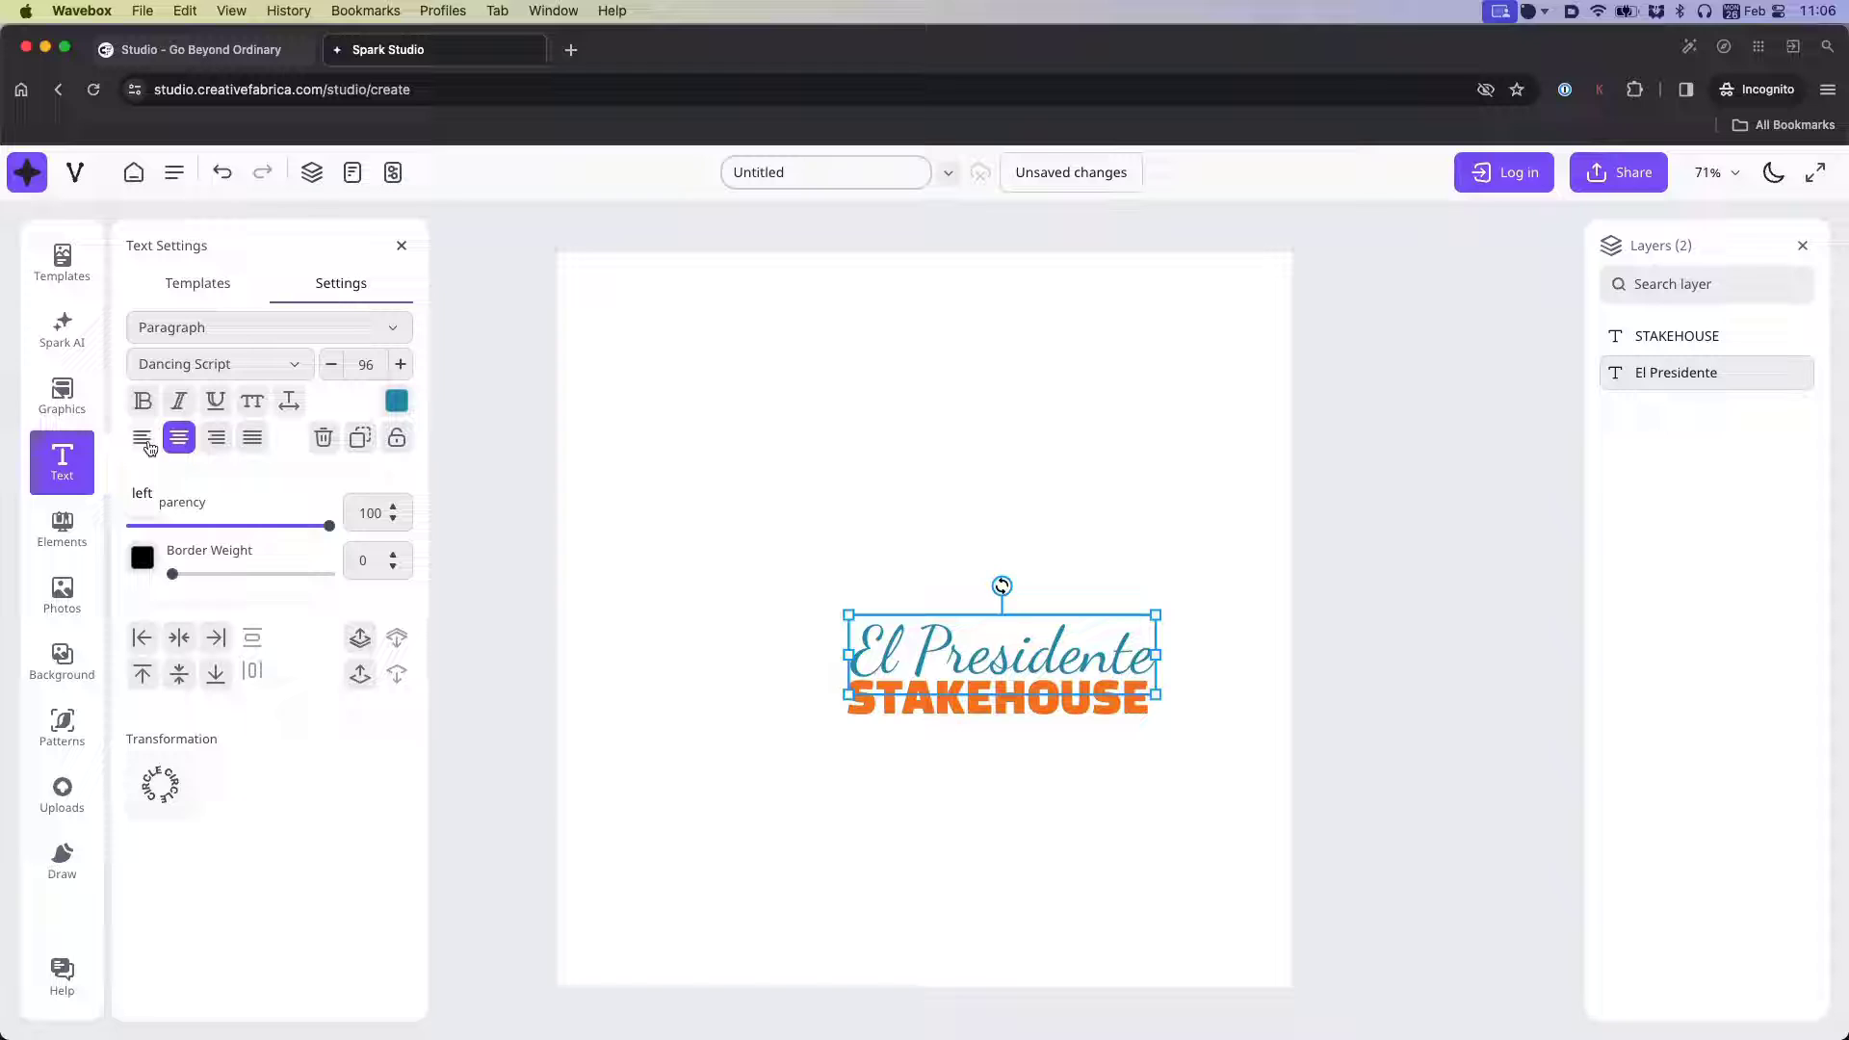
pyautogui.click(214, 439)
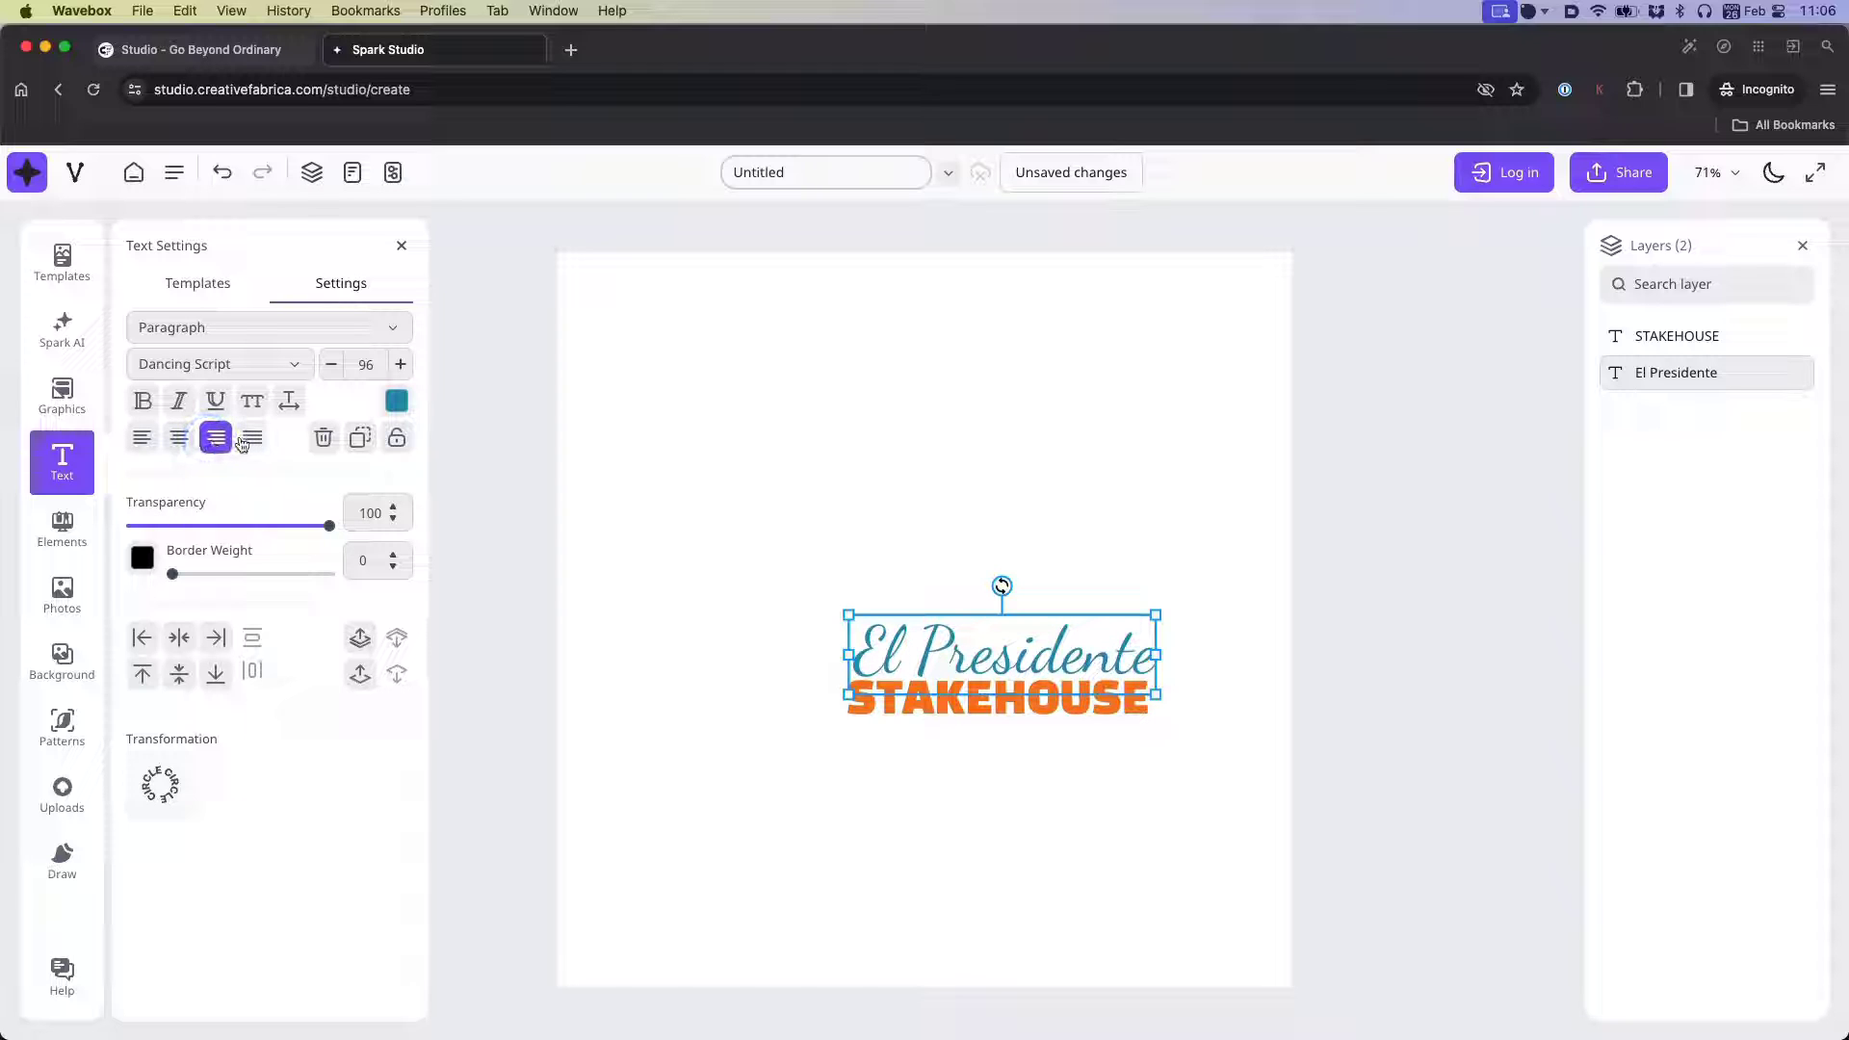
pyautogui.click(252, 439)
pyautogui.click(141, 439)
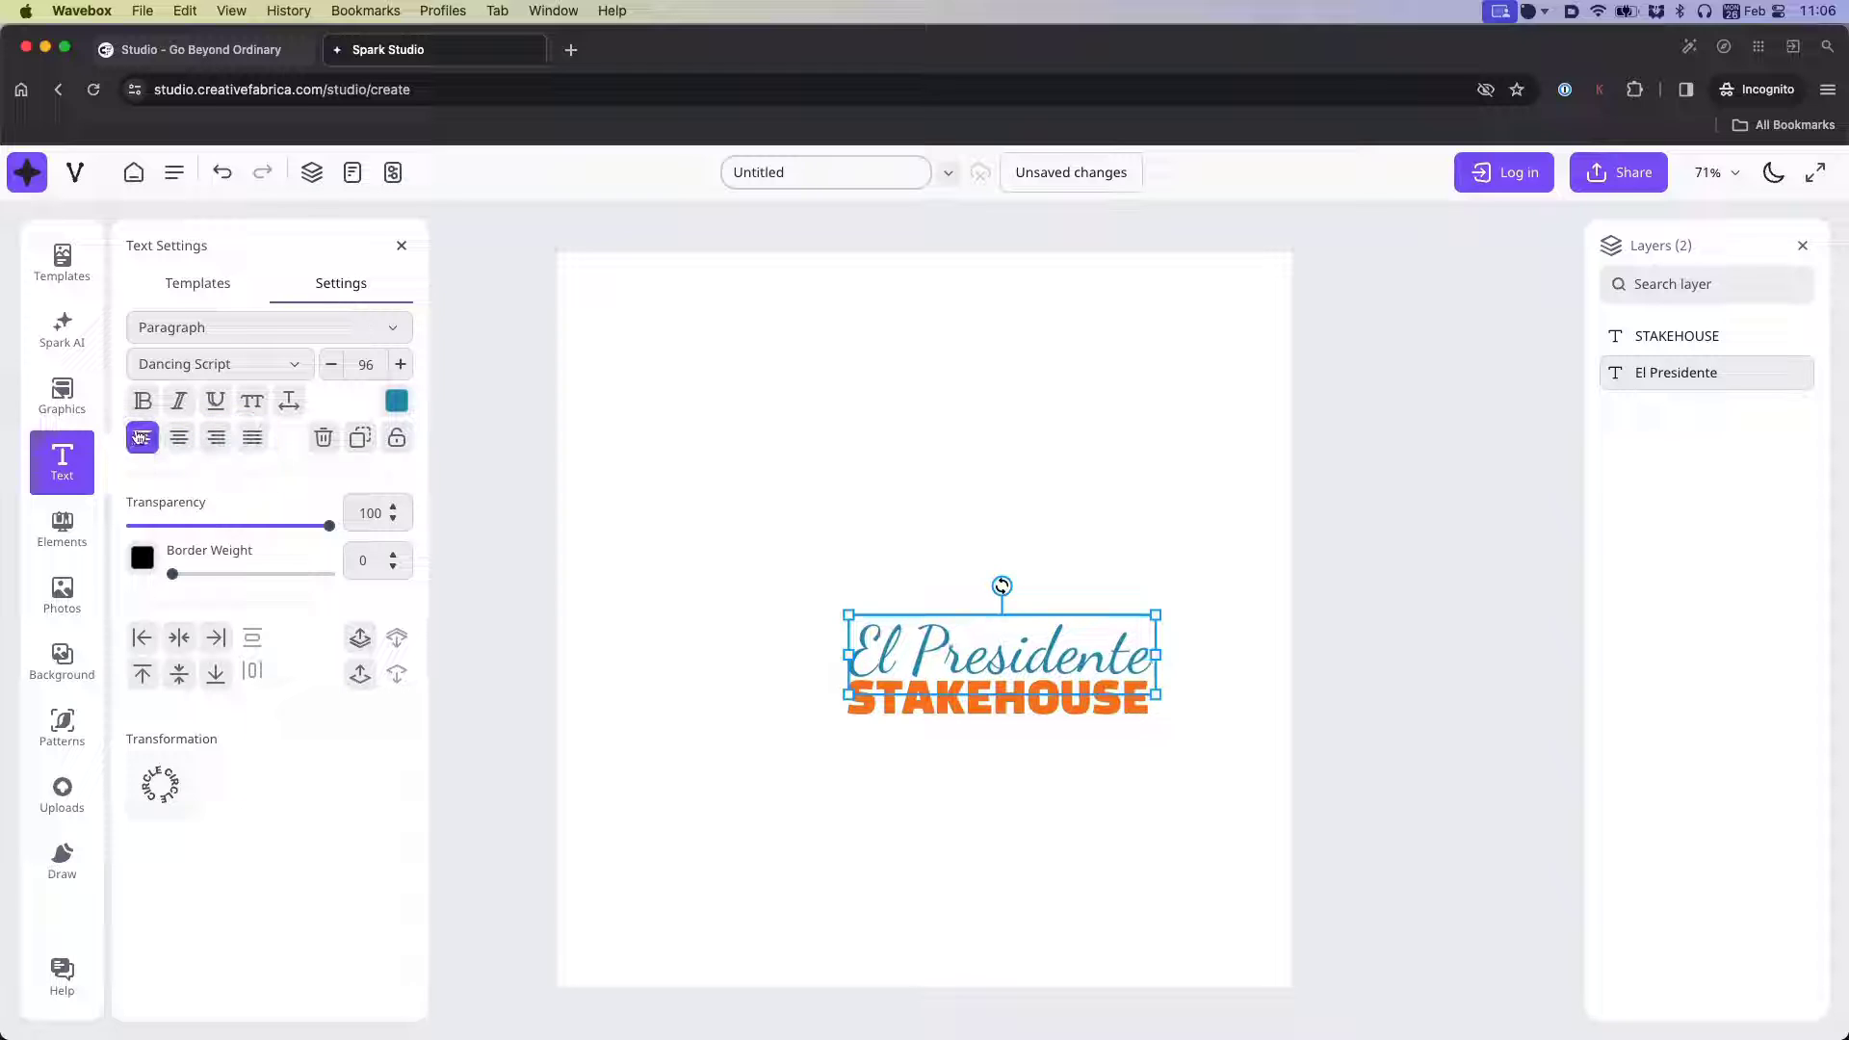
pyautogui.click(142, 405)
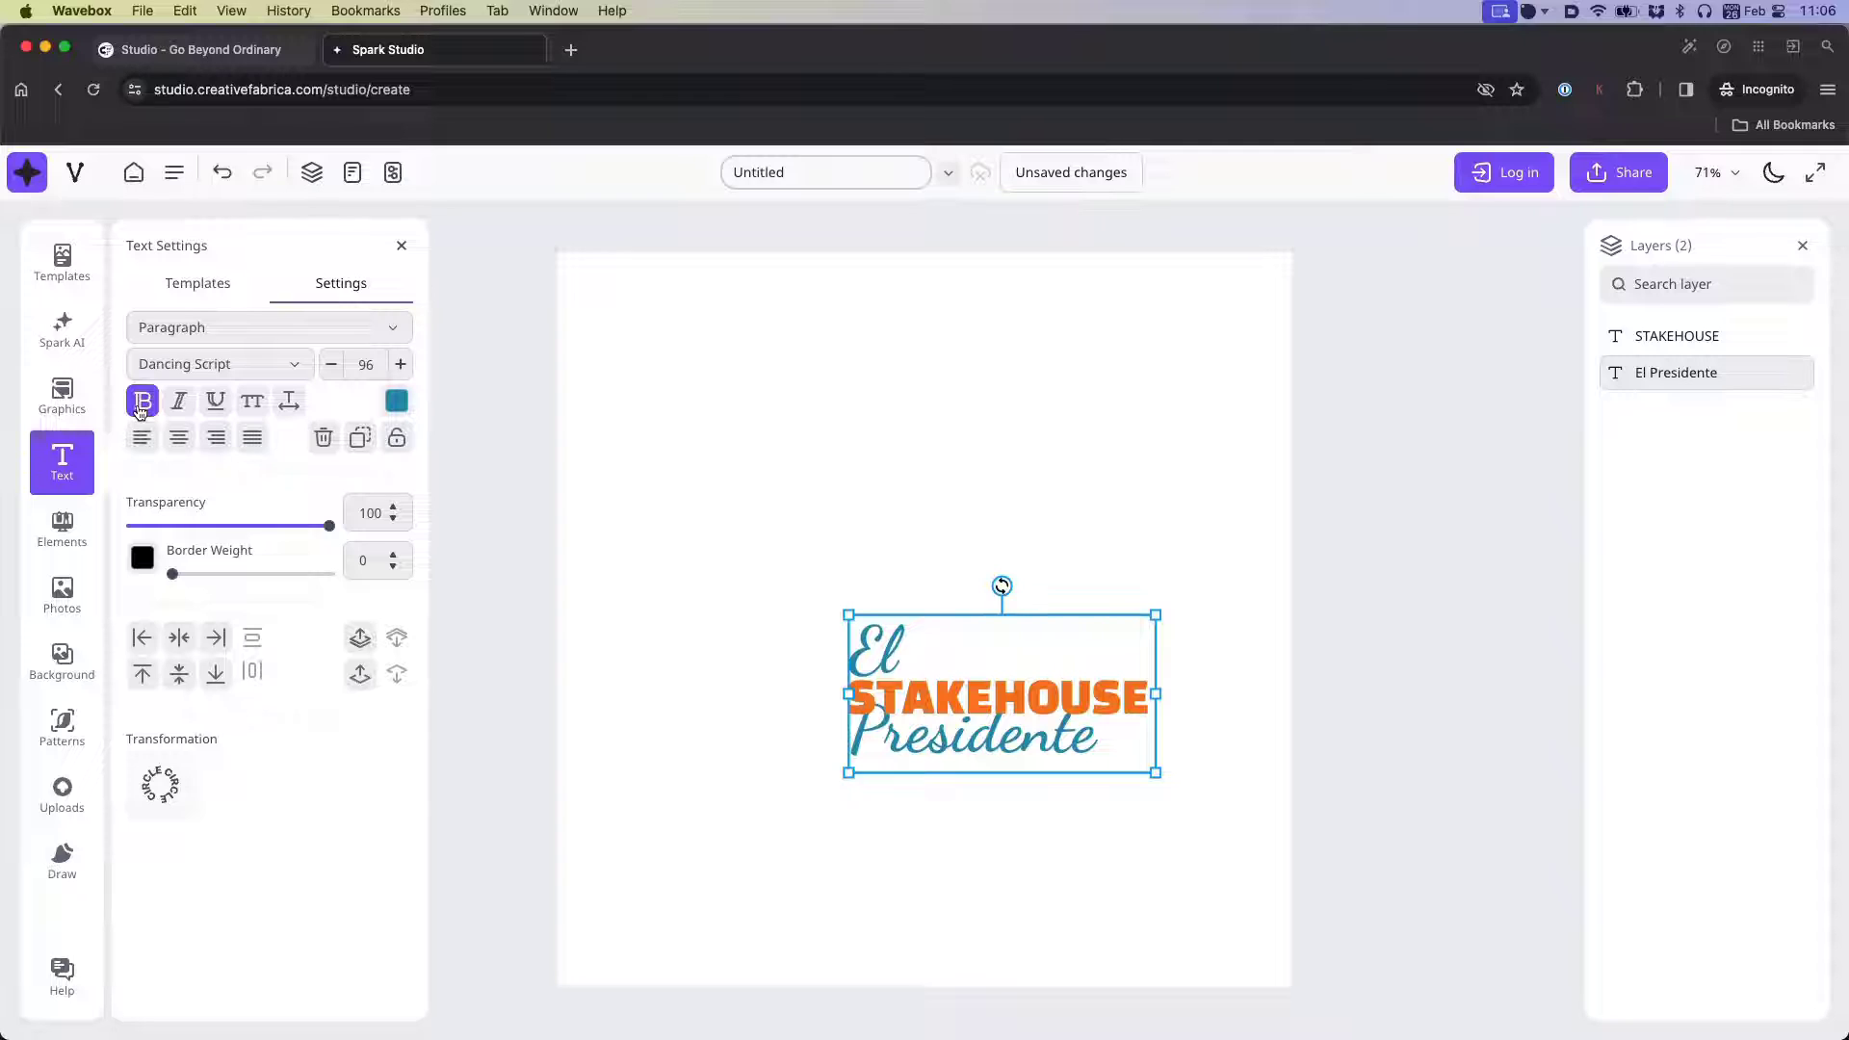
pyautogui.click(140, 404)
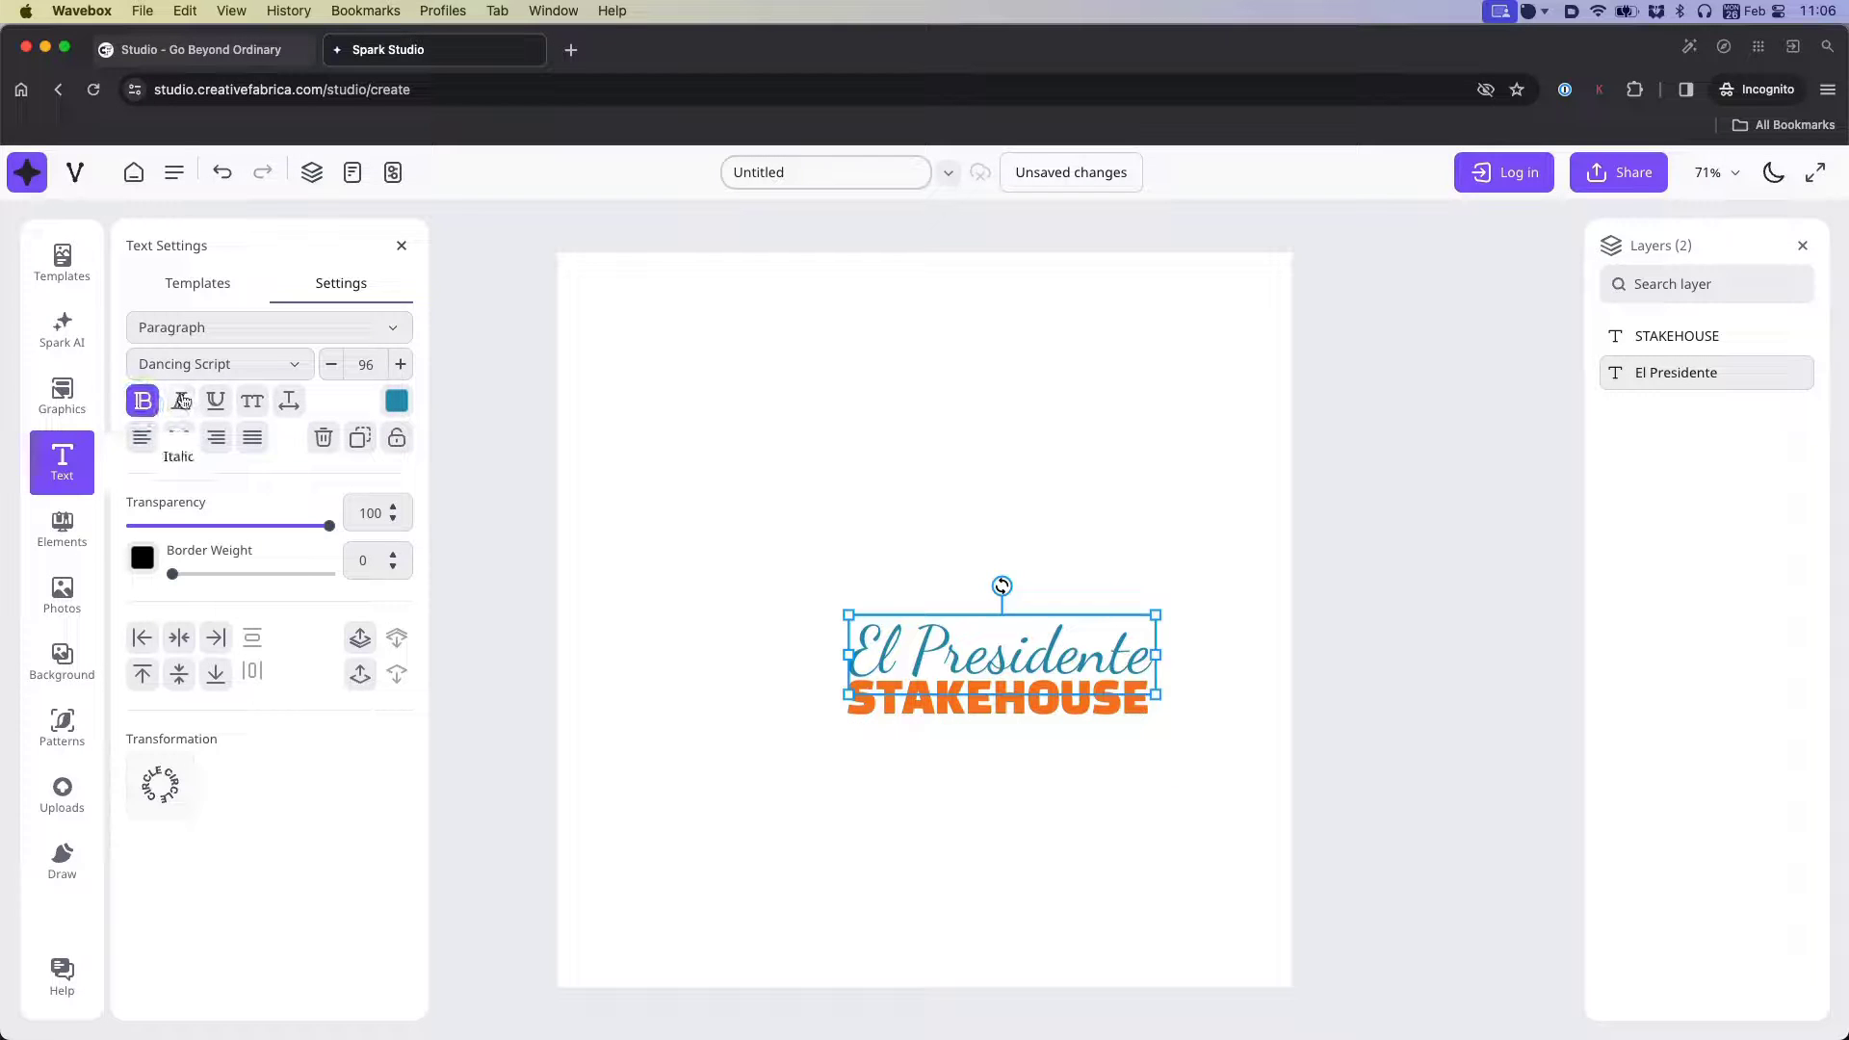
# - Toggle italic and underline on the heading, then change its case to lowercase
pyautogui.click(183, 402)
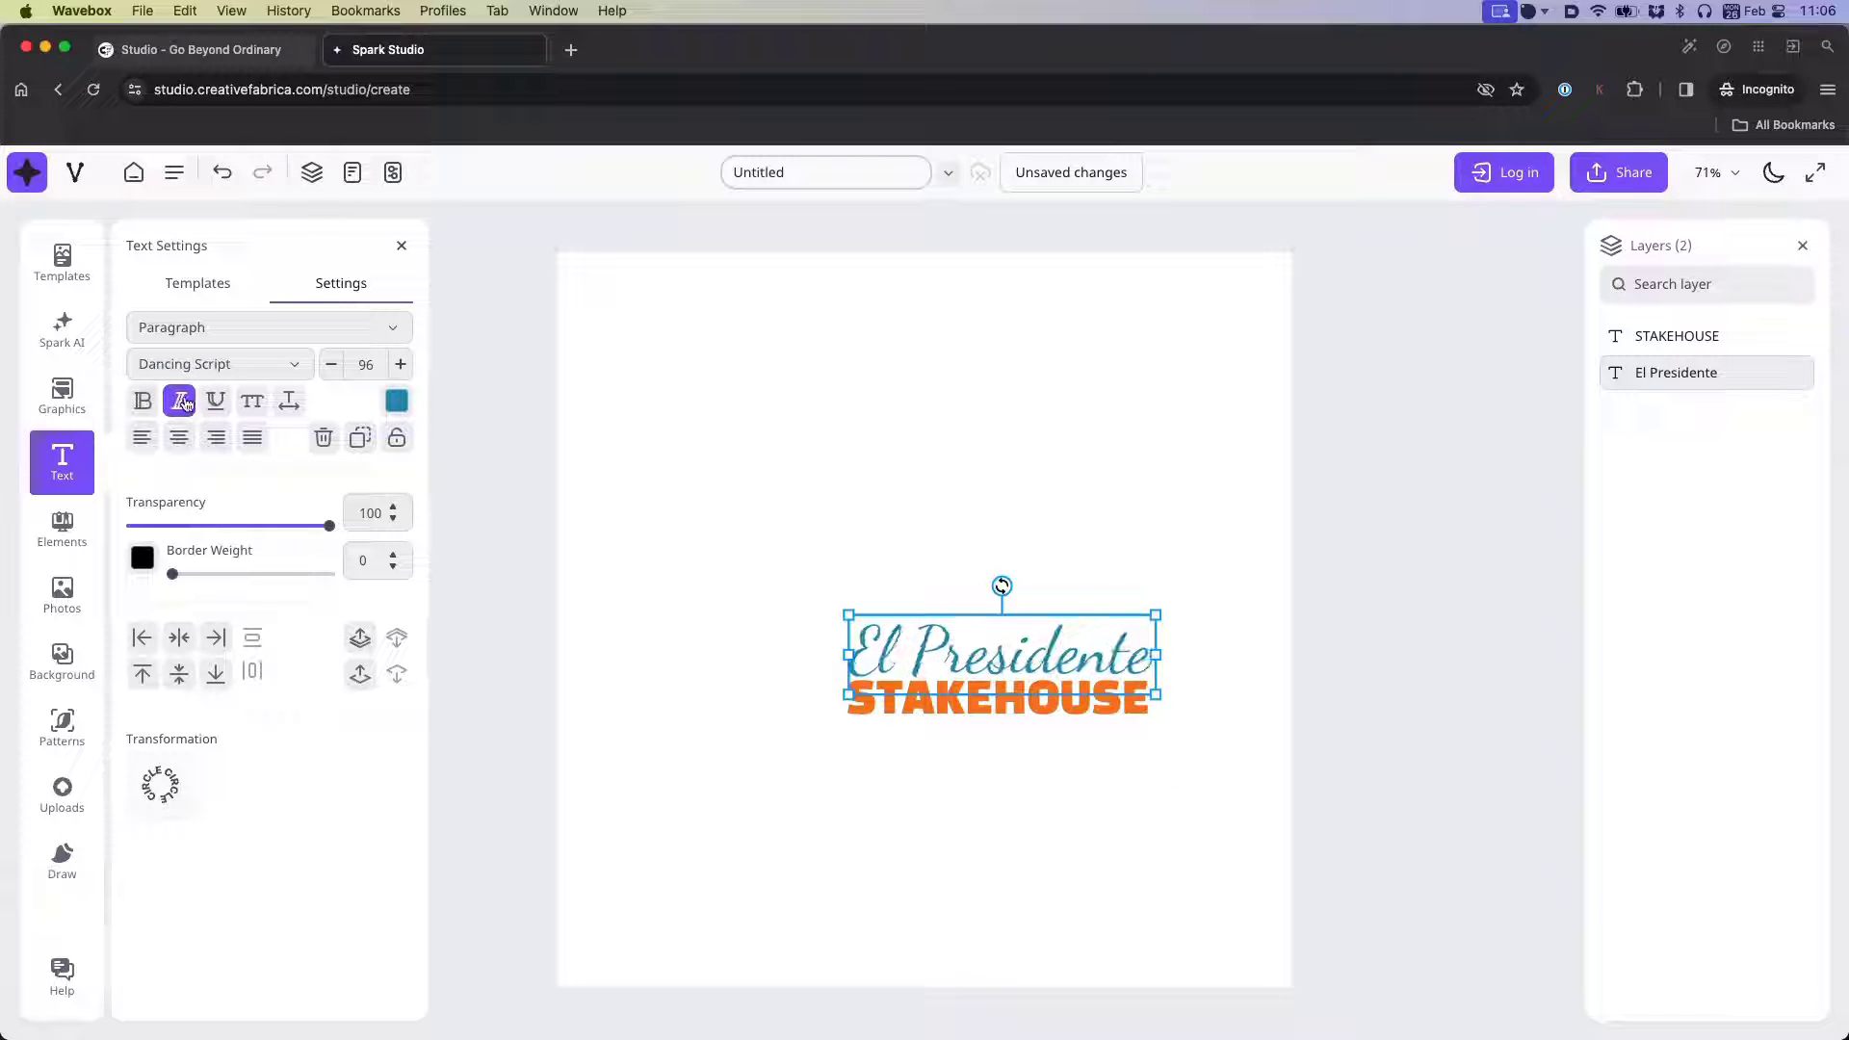
pyautogui.click(216, 401)
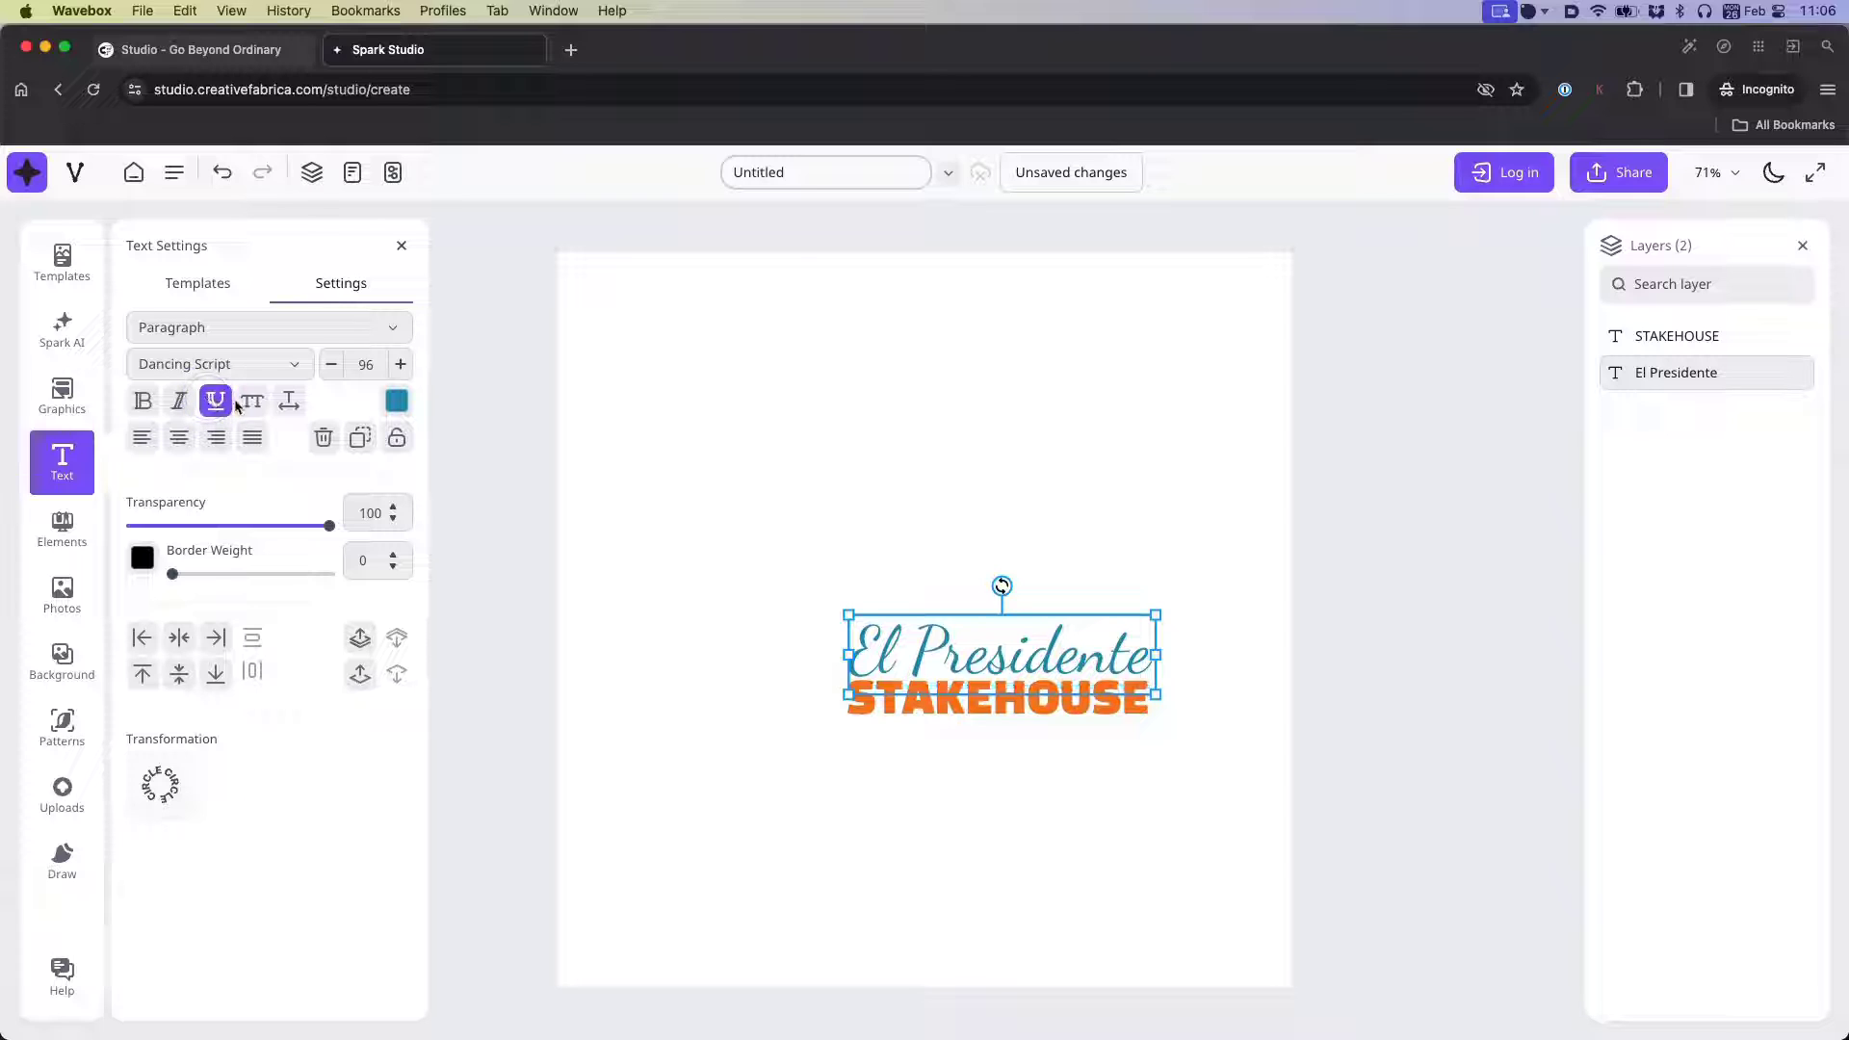
pyautogui.click(251, 401)
pyautogui.click(251, 402)
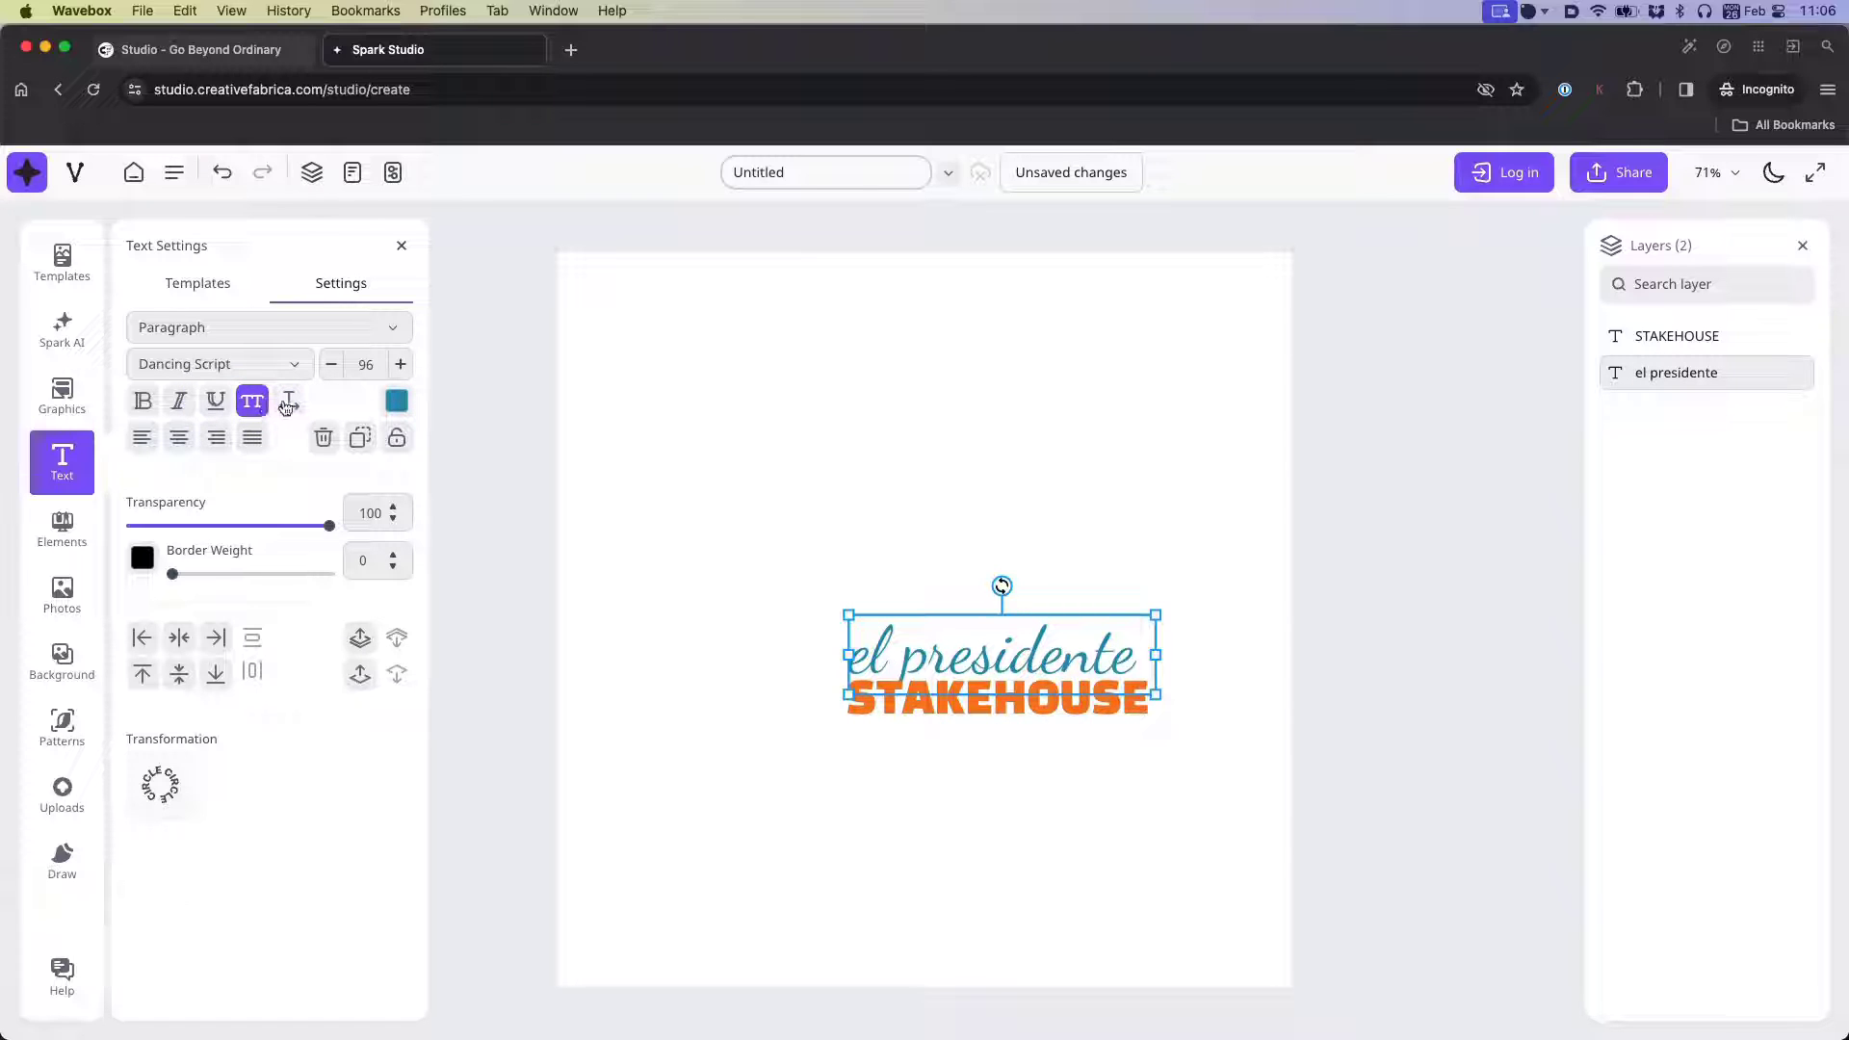
# - Set the heading's letter spacing to -5 and line spacing to 1.38
pyautogui.click(288, 403)
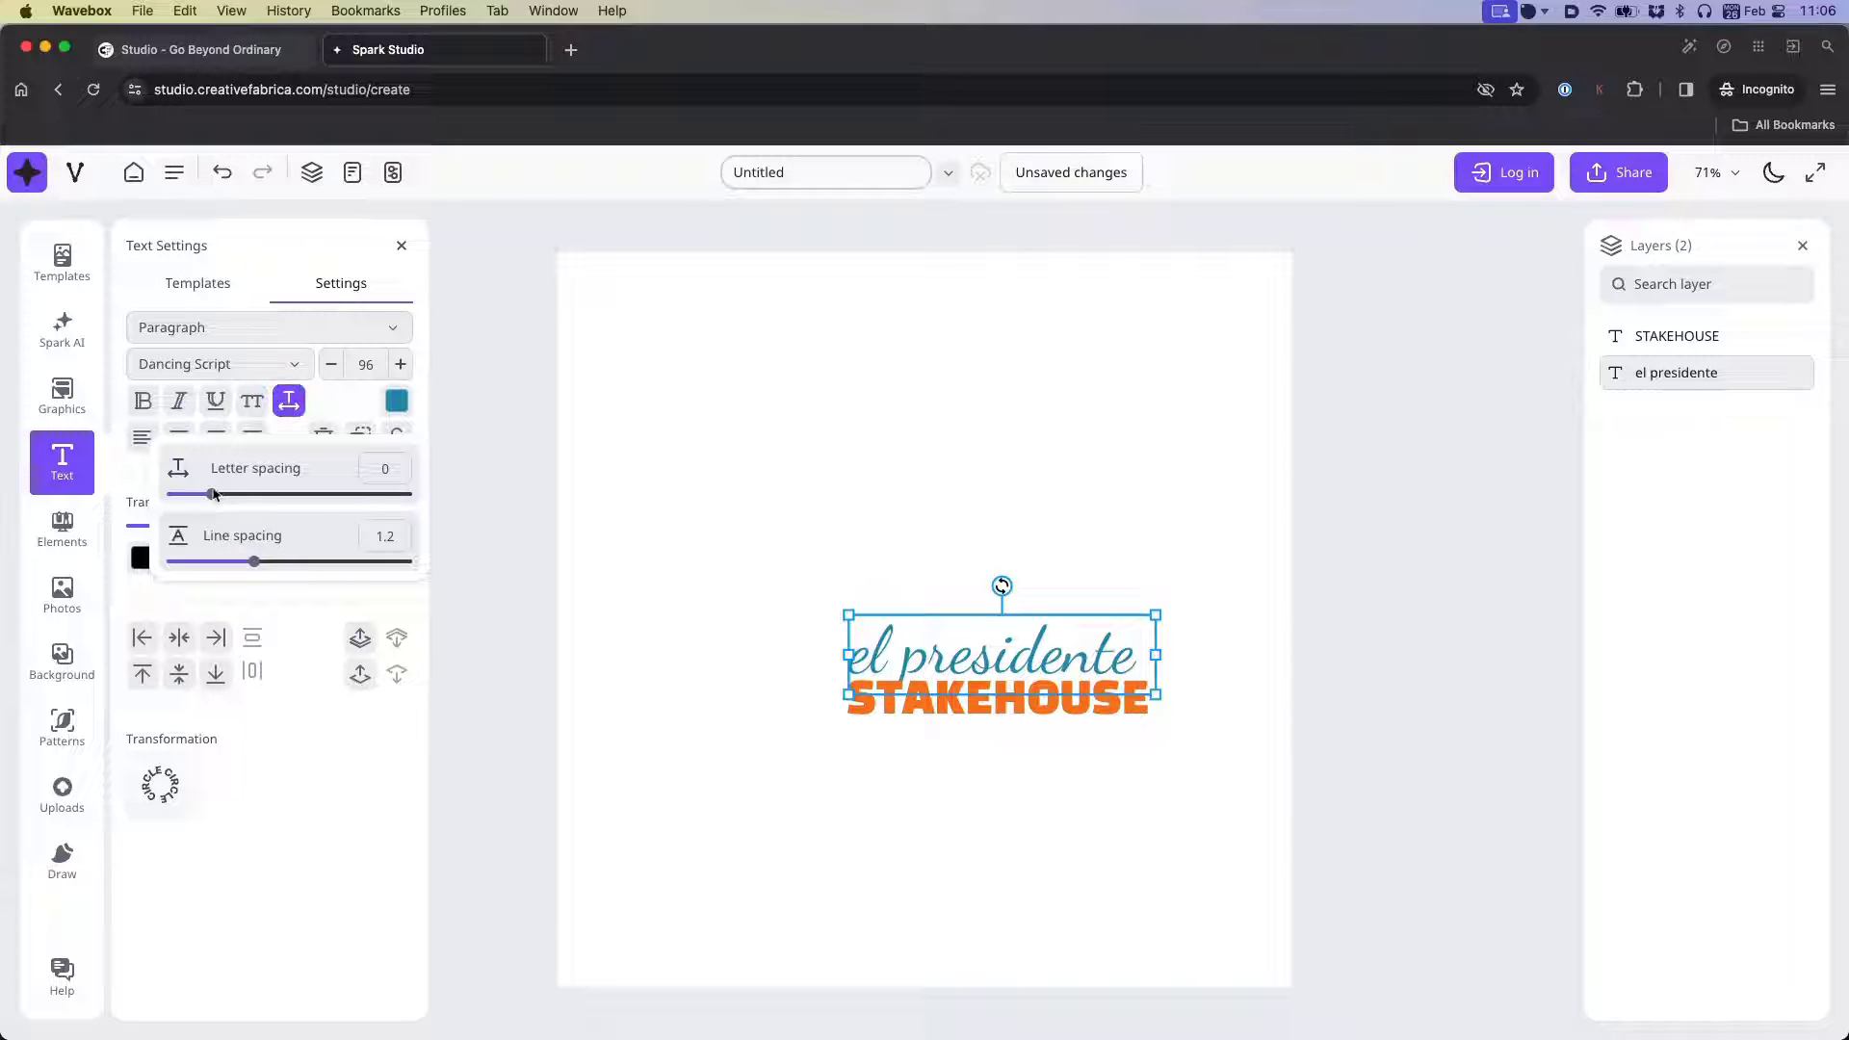
pyautogui.moveTo(211, 494)
pyautogui.mouseDown()
pyautogui.moveTo(241, 494)
pyautogui.moveTo(209, 496)
pyautogui.mouseUp()
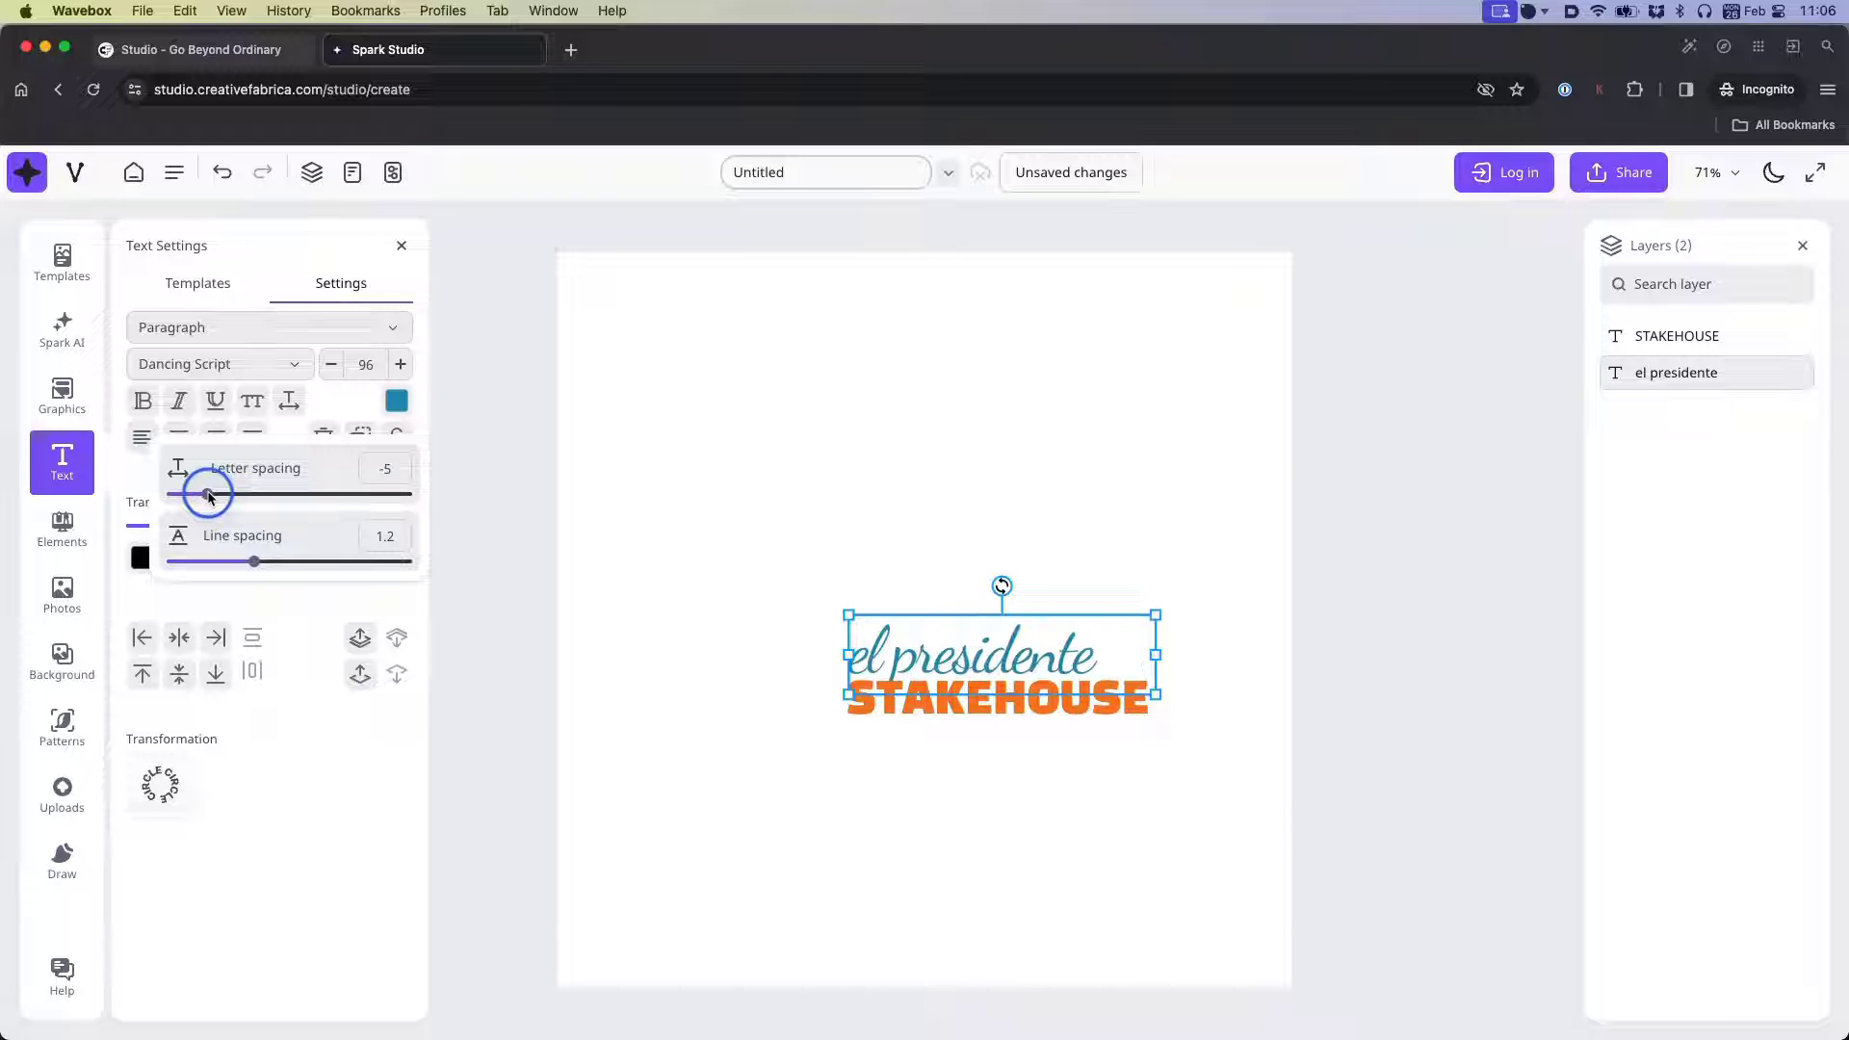
pyautogui.moveTo(253, 561)
pyautogui.mouseDown()
pyautogui.moveTo(275, 564)
pyautogui.moveTo(256, 563)
pyautogui.mouseUp()
pyautogui.click(307, 772)
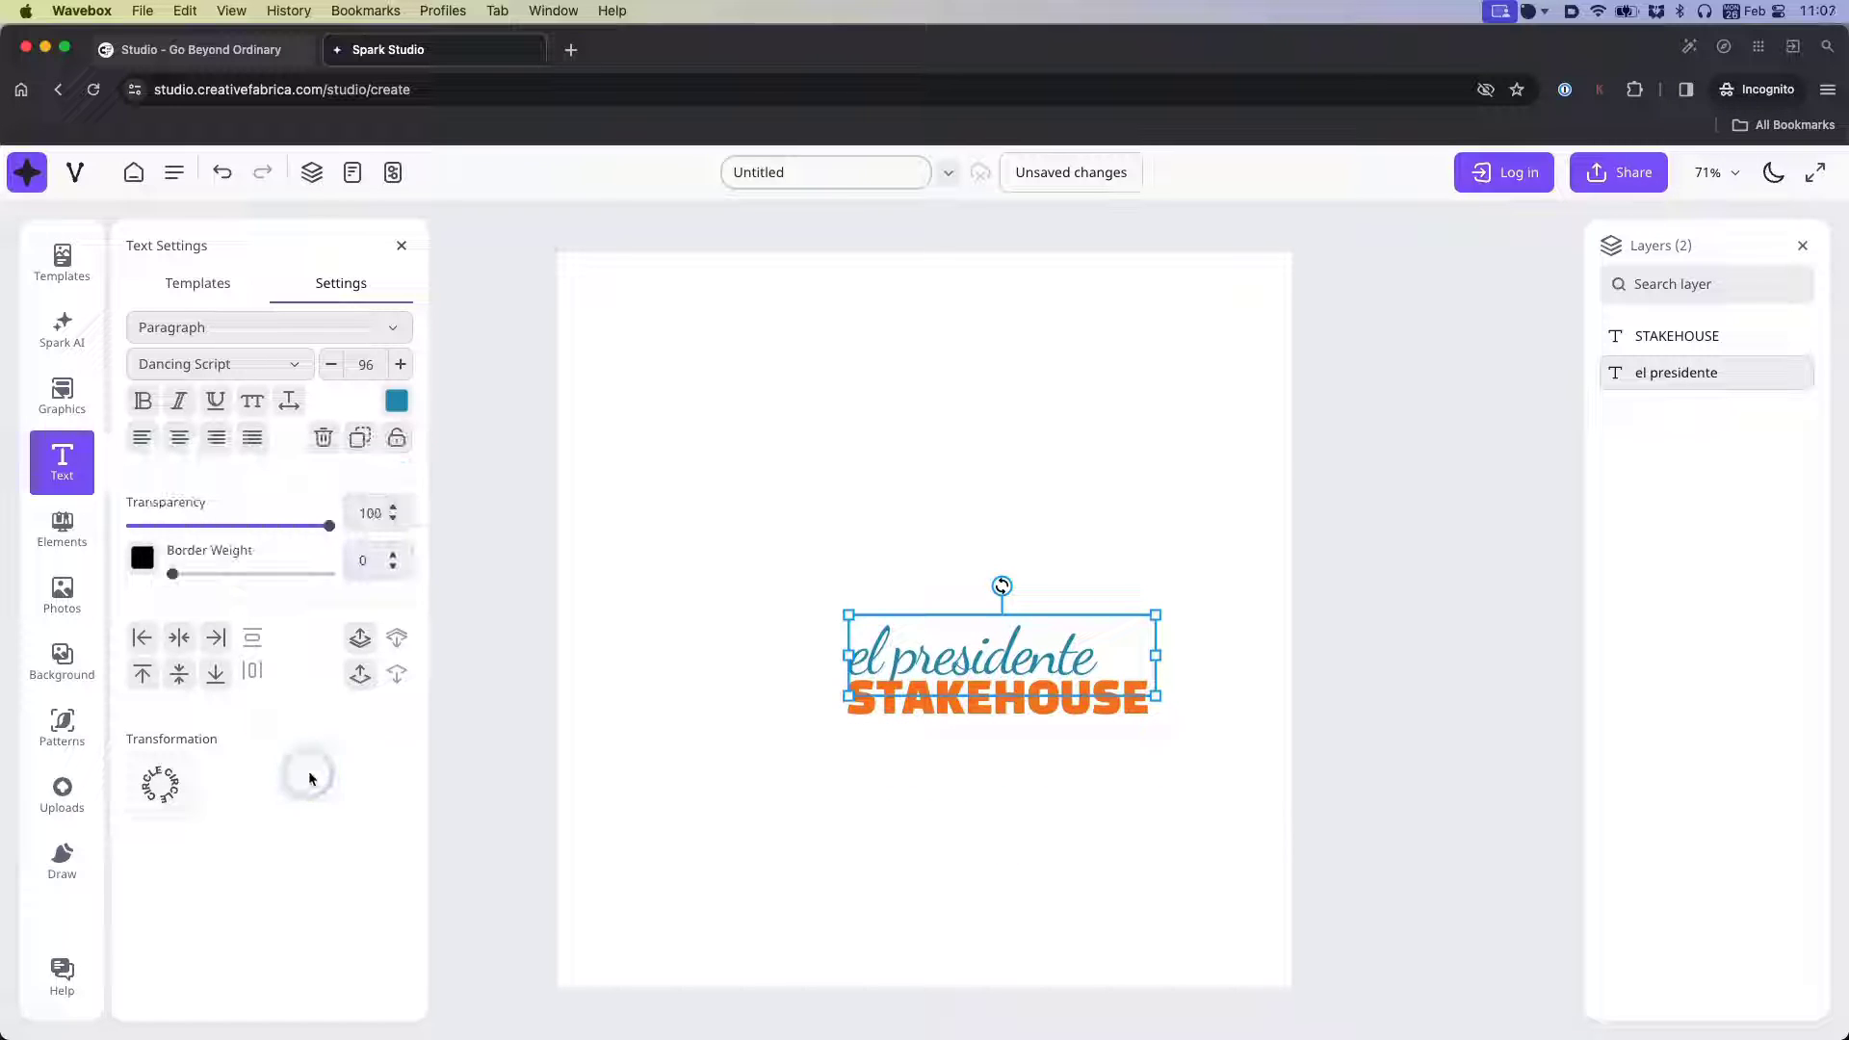
# - Try the page alignment options on el presidente, ending centred vertically
pyautogui.click(179, 640)
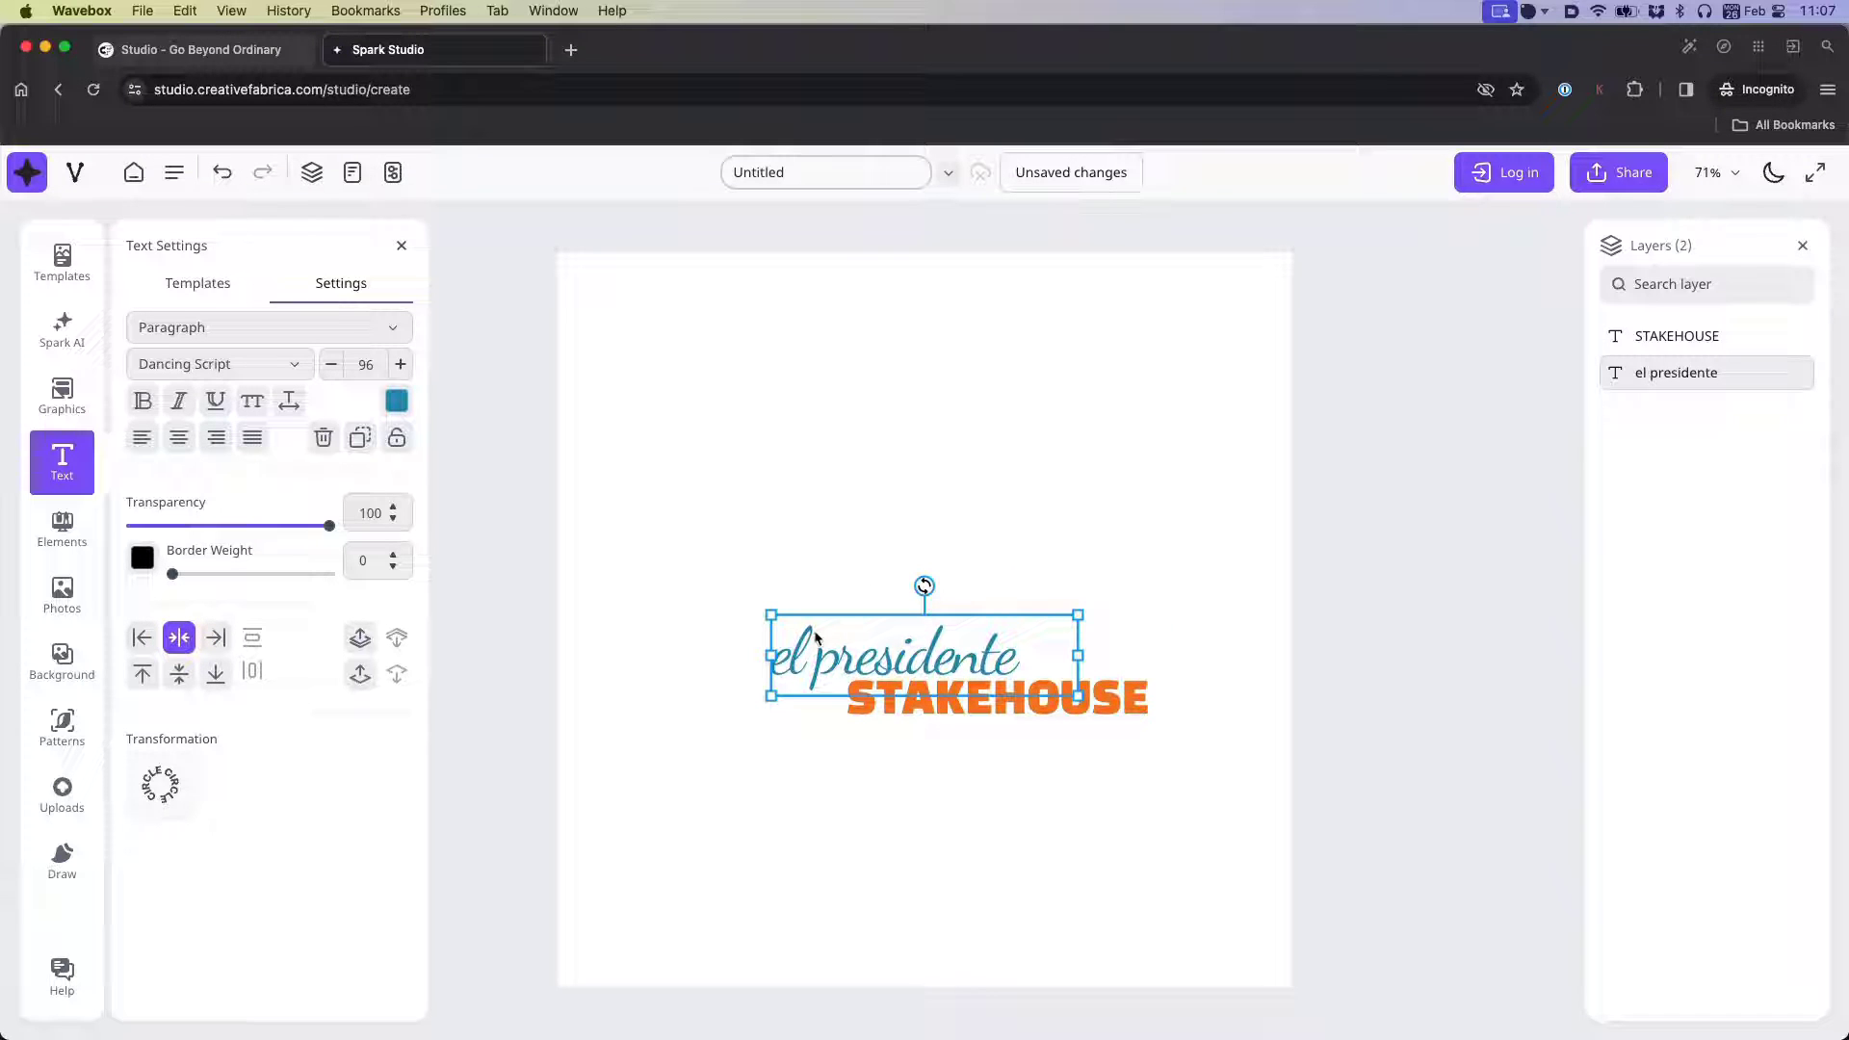
pyautogui.click(142, 637)
pyautogui.click(216, 637)
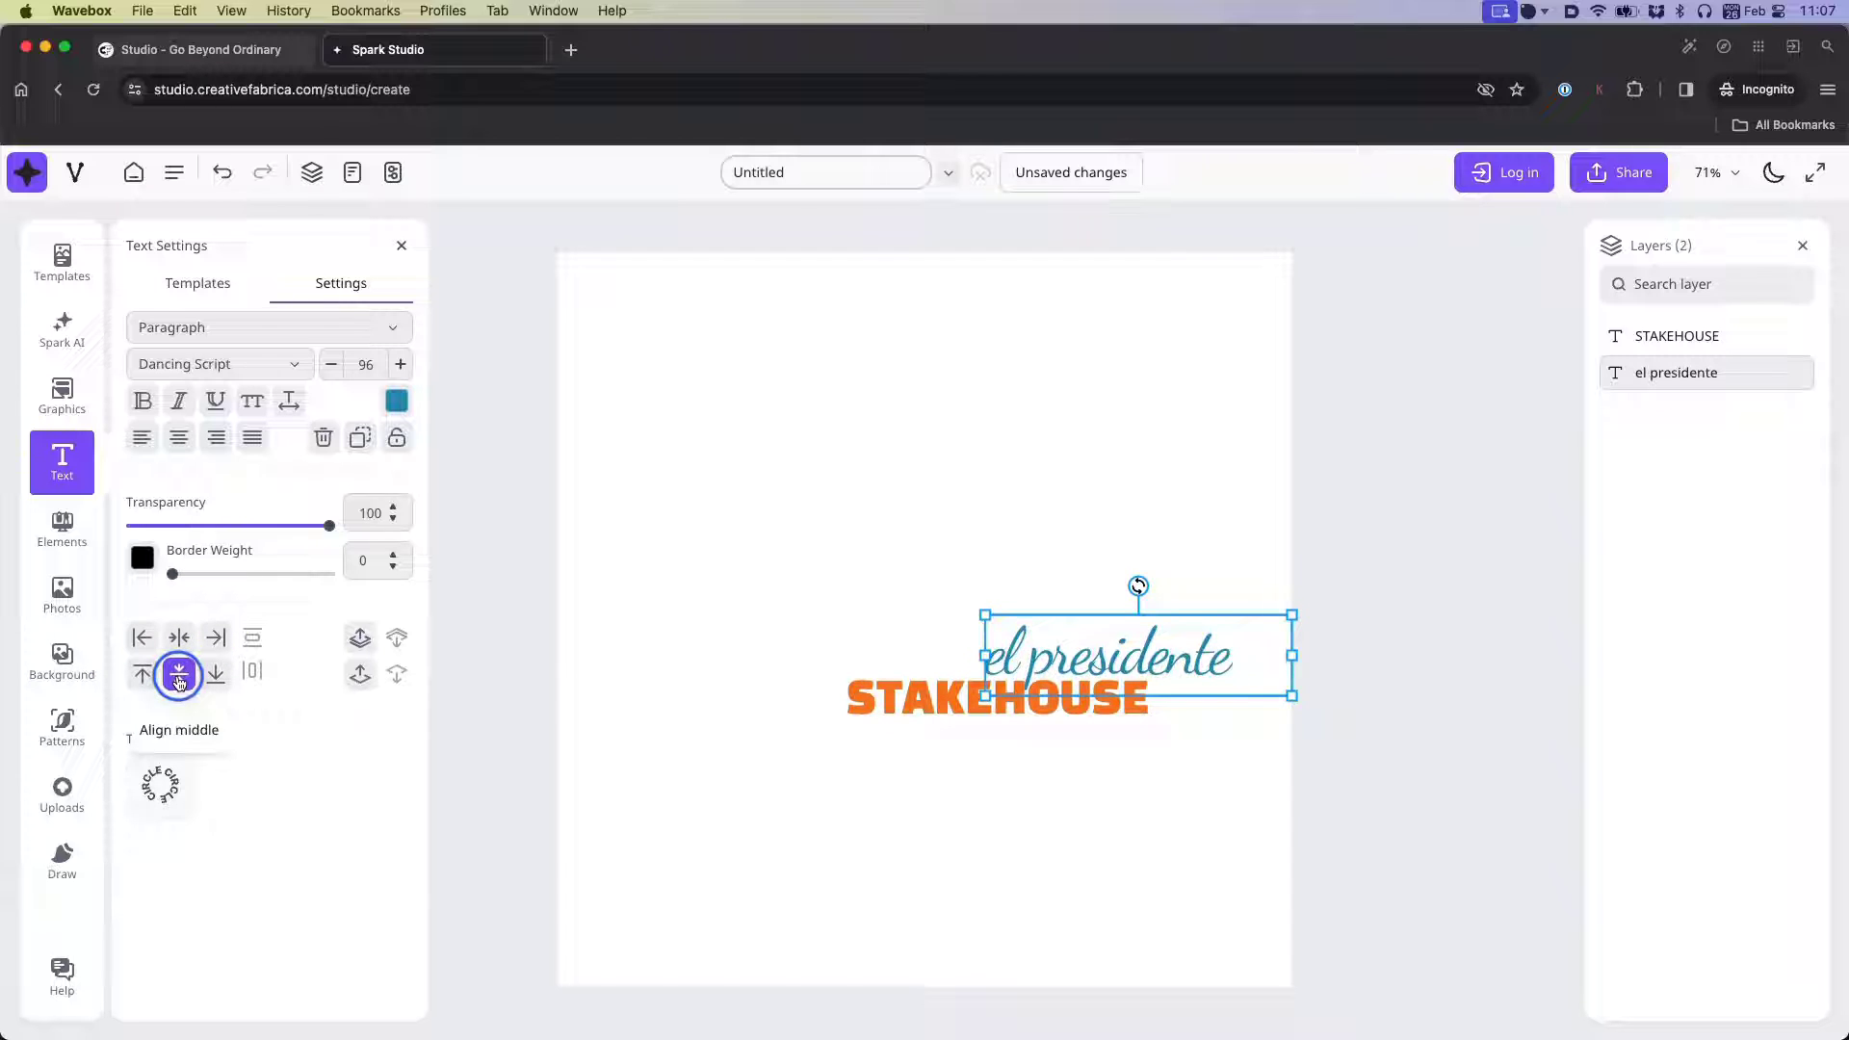
pyautogui.click(179, 673)
pyautogui.click(142, 673)
pyautogui.click(216, 674)
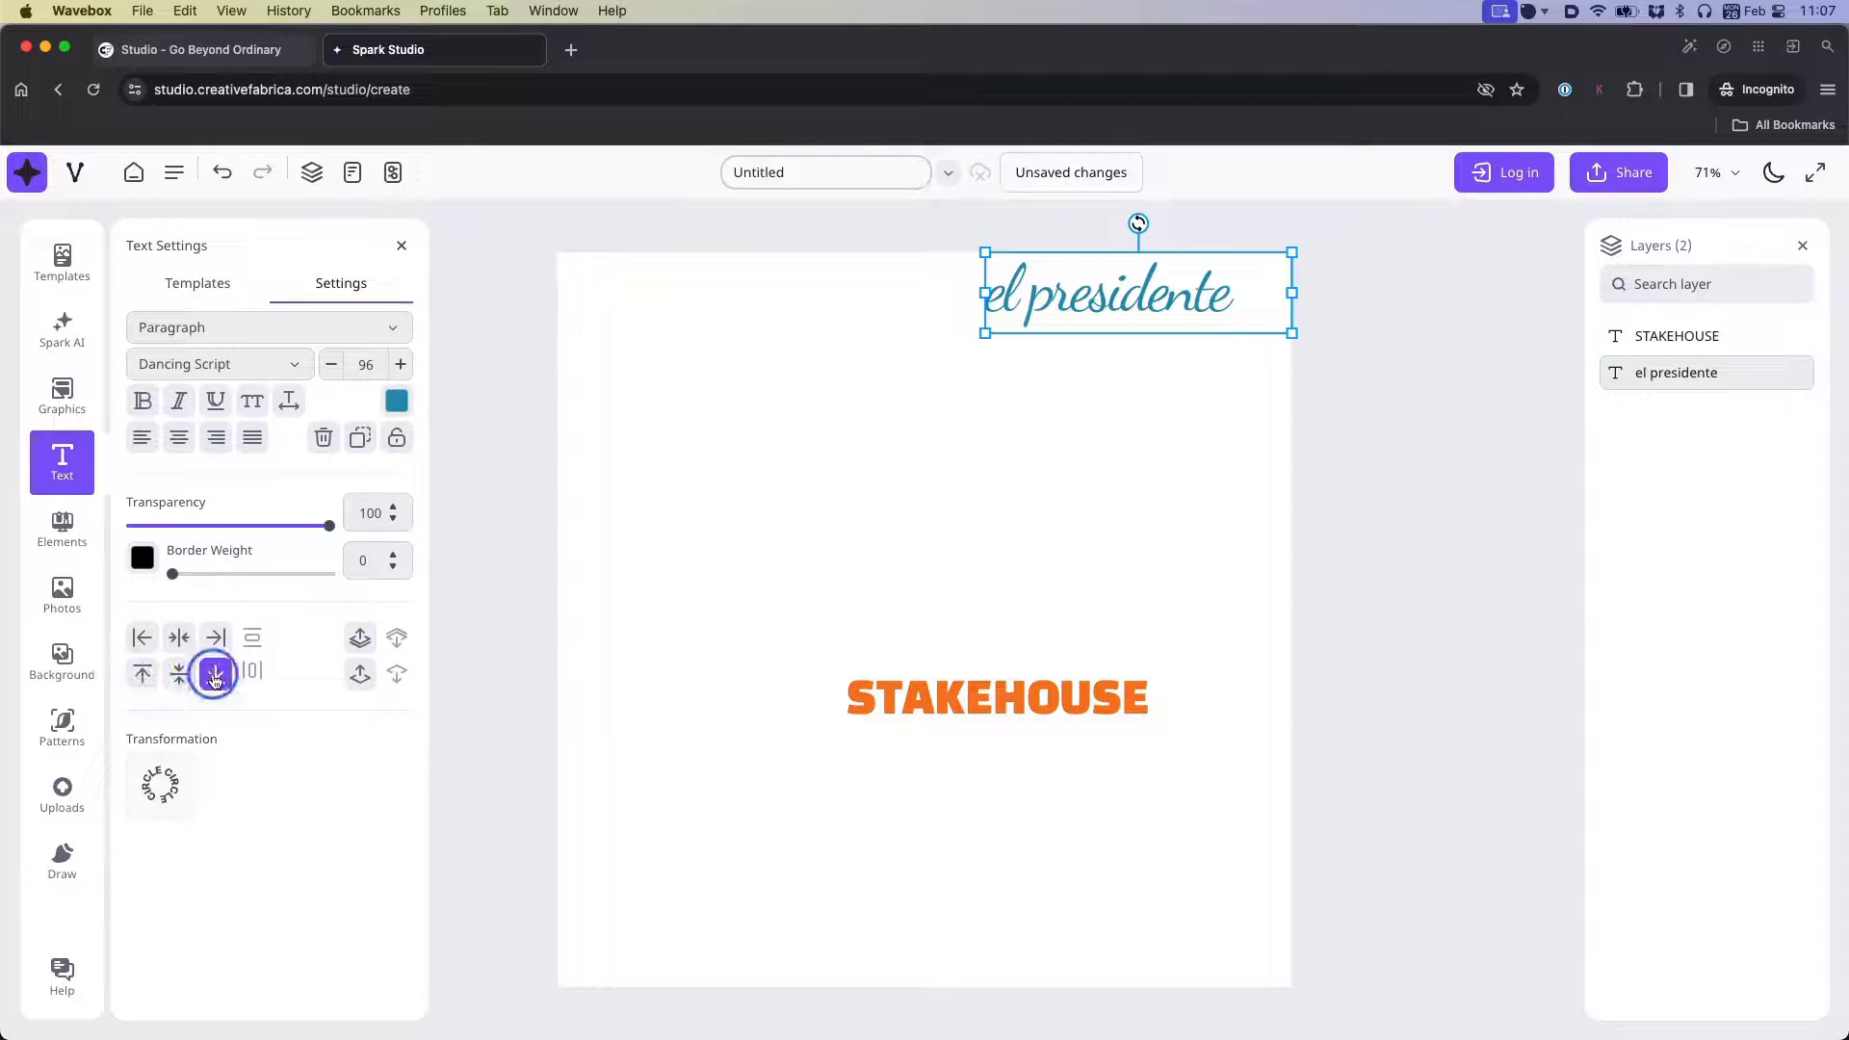
pyautogui.click(179, 673)
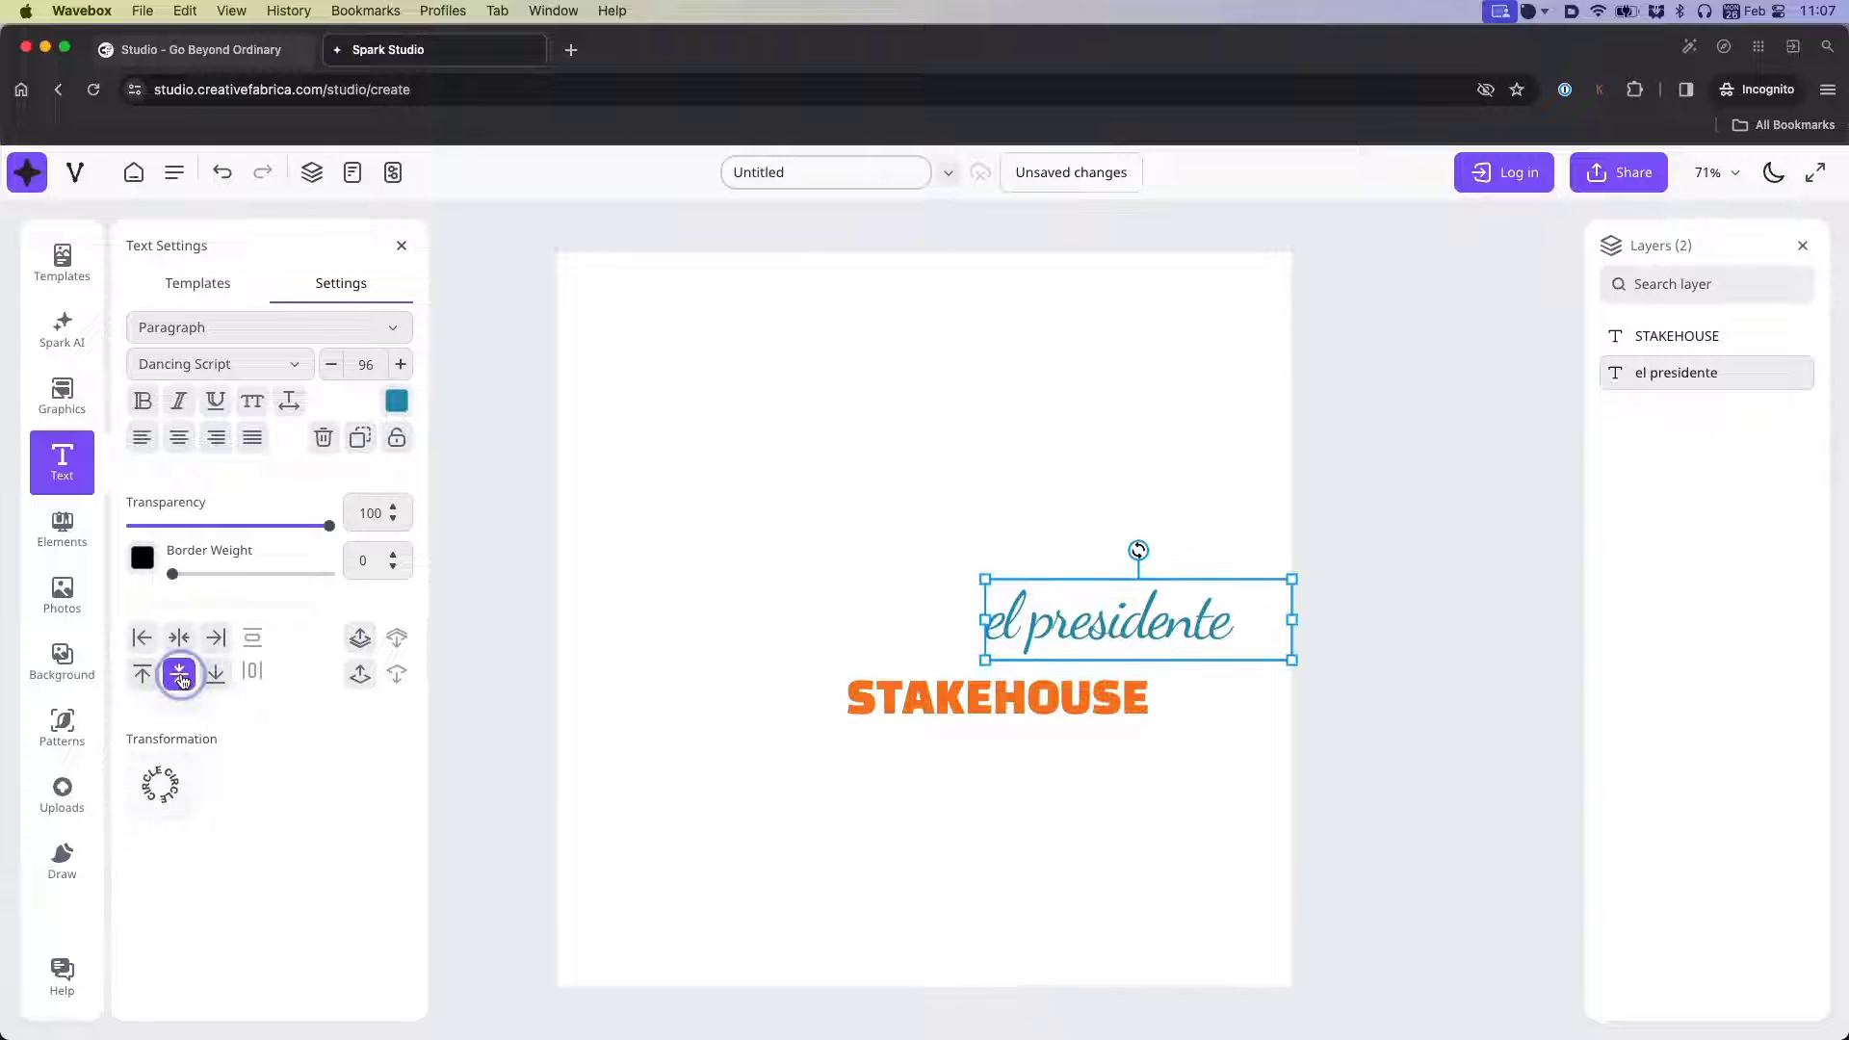
# - Curve el presidente into a circular arc and move it up-left above STAKEHOUSE
pyautogui.click(178, 792)
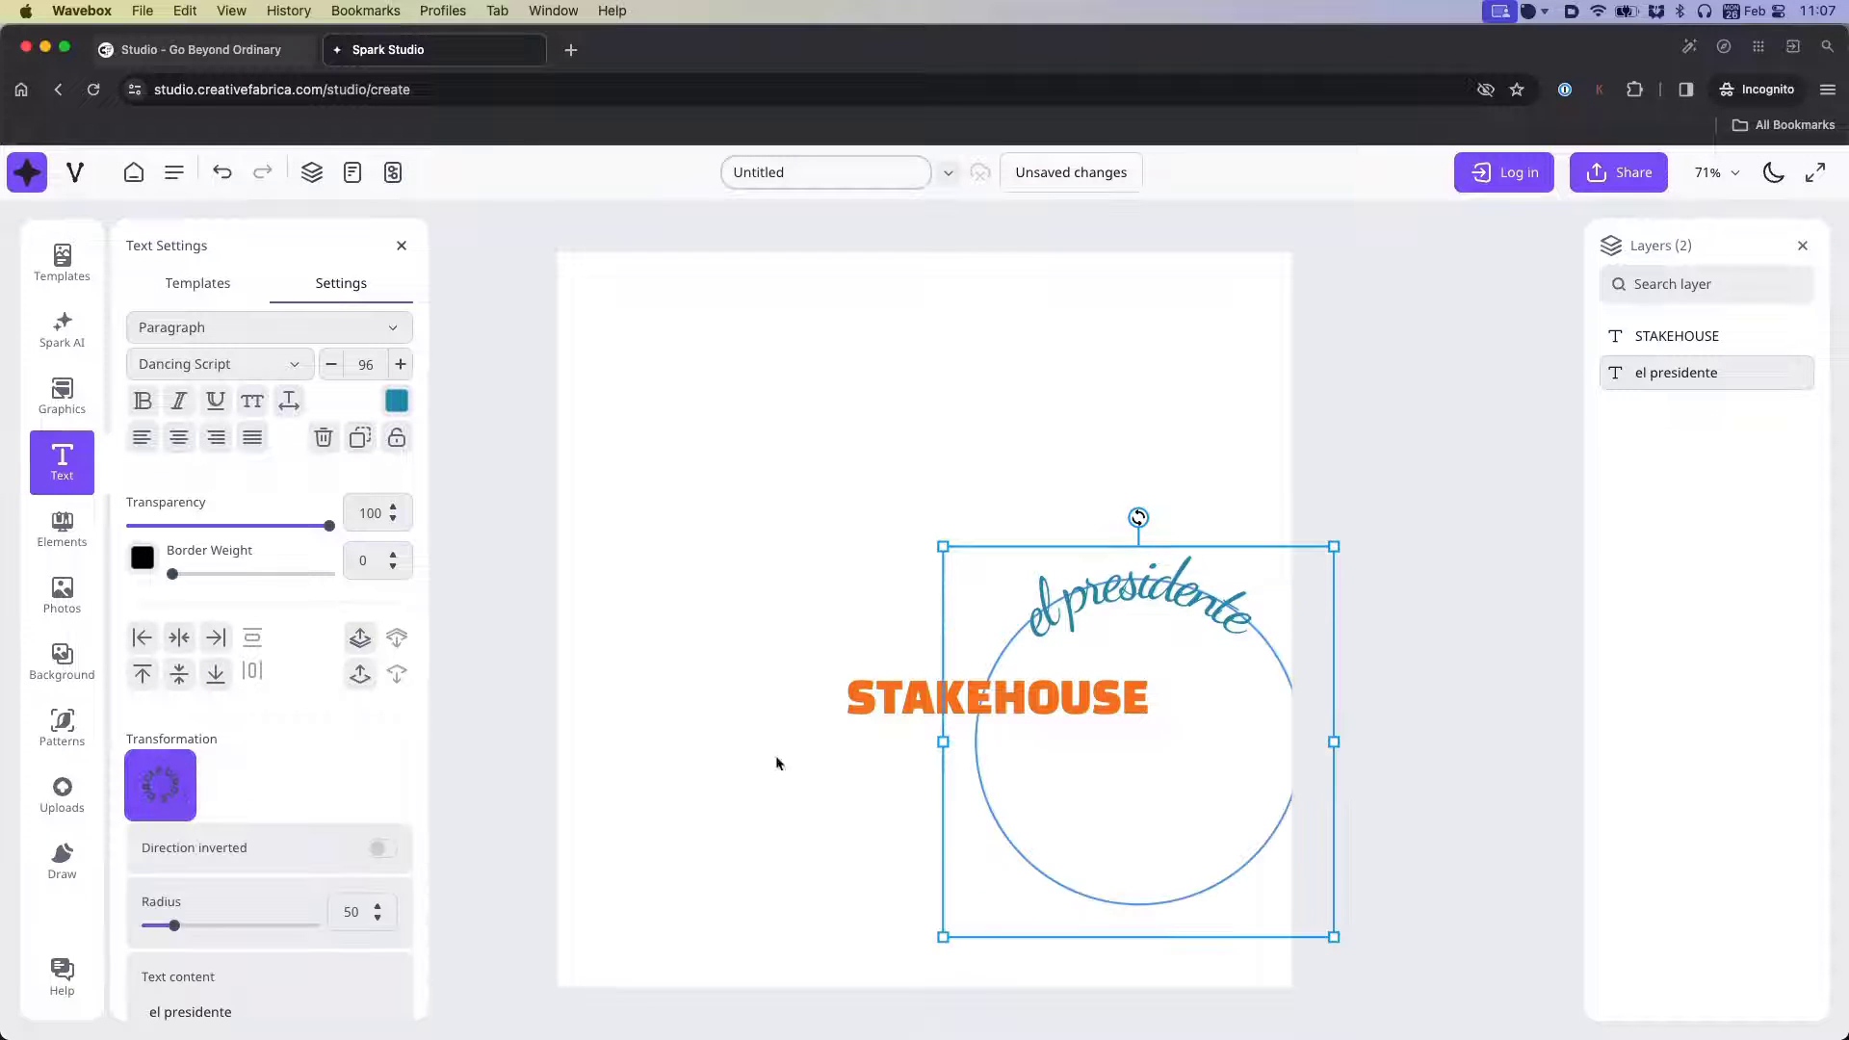
pyautogui.moveTo(1263, 622); pyautogui.dragTo(1069, 544)
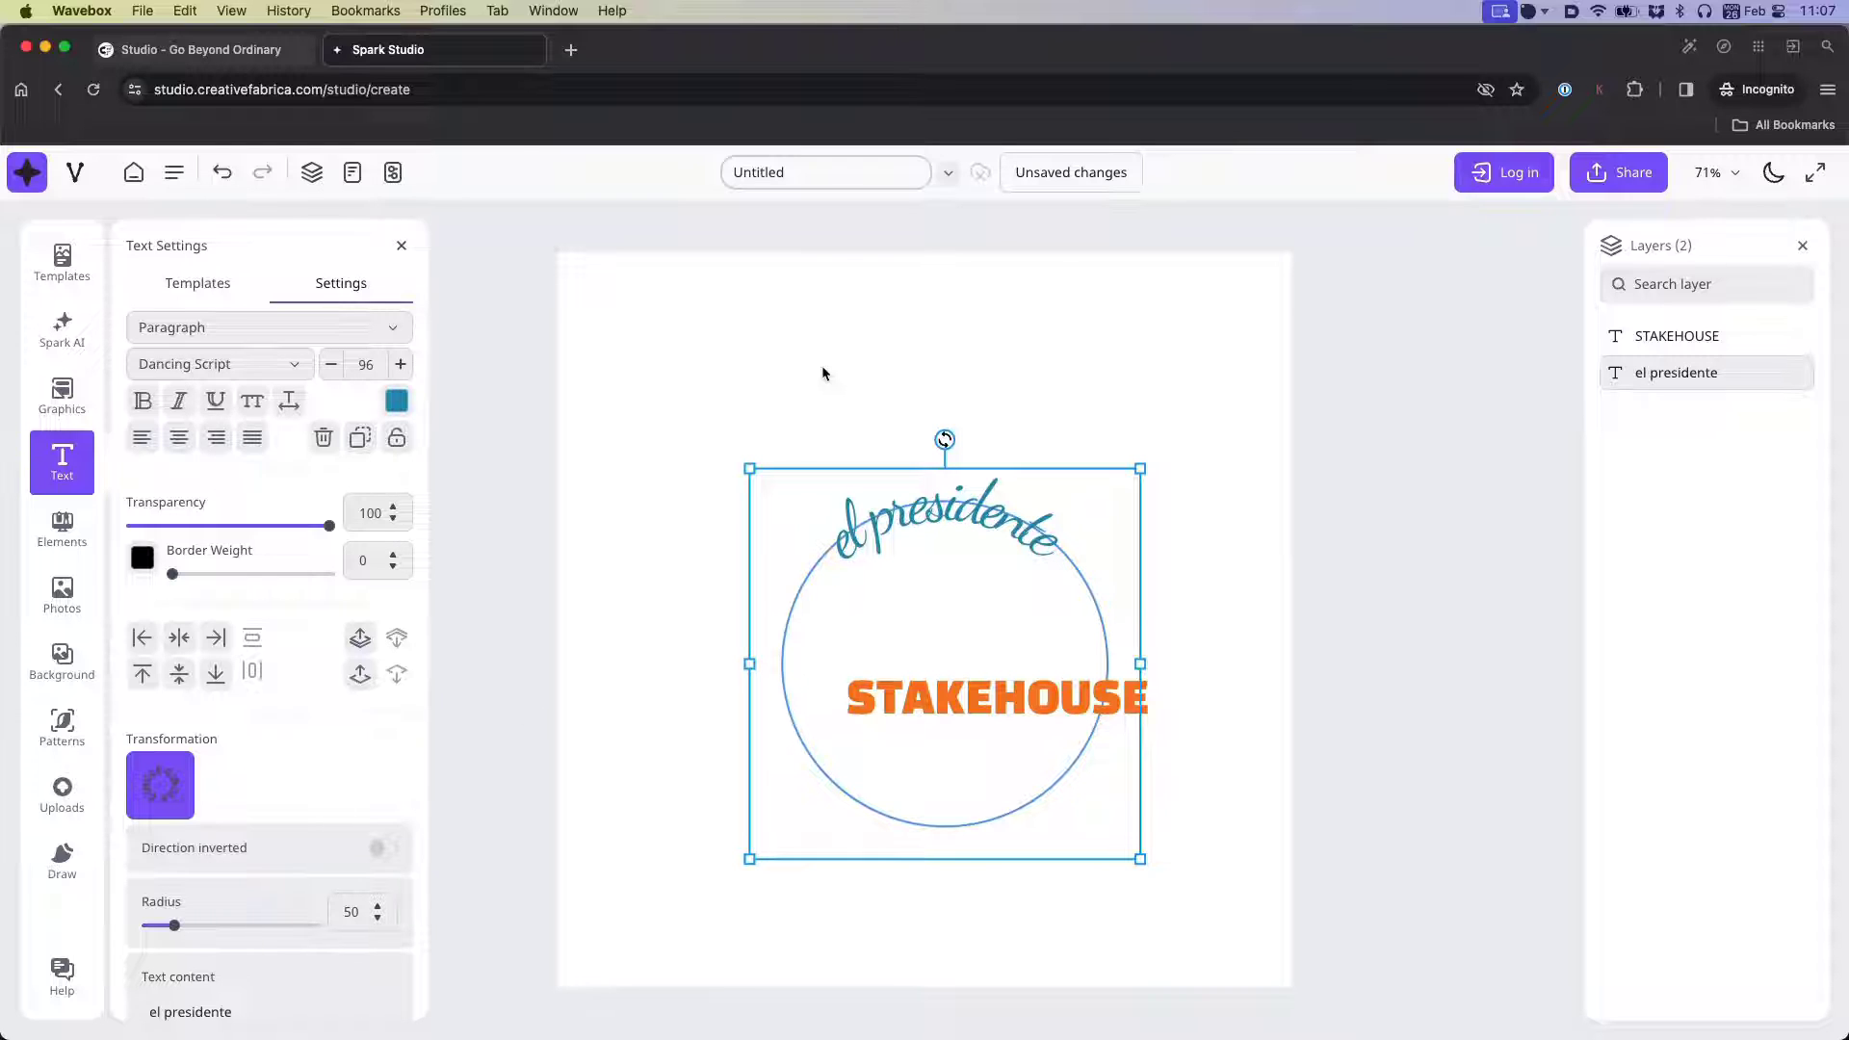
pyautogui.click(1023, 343)
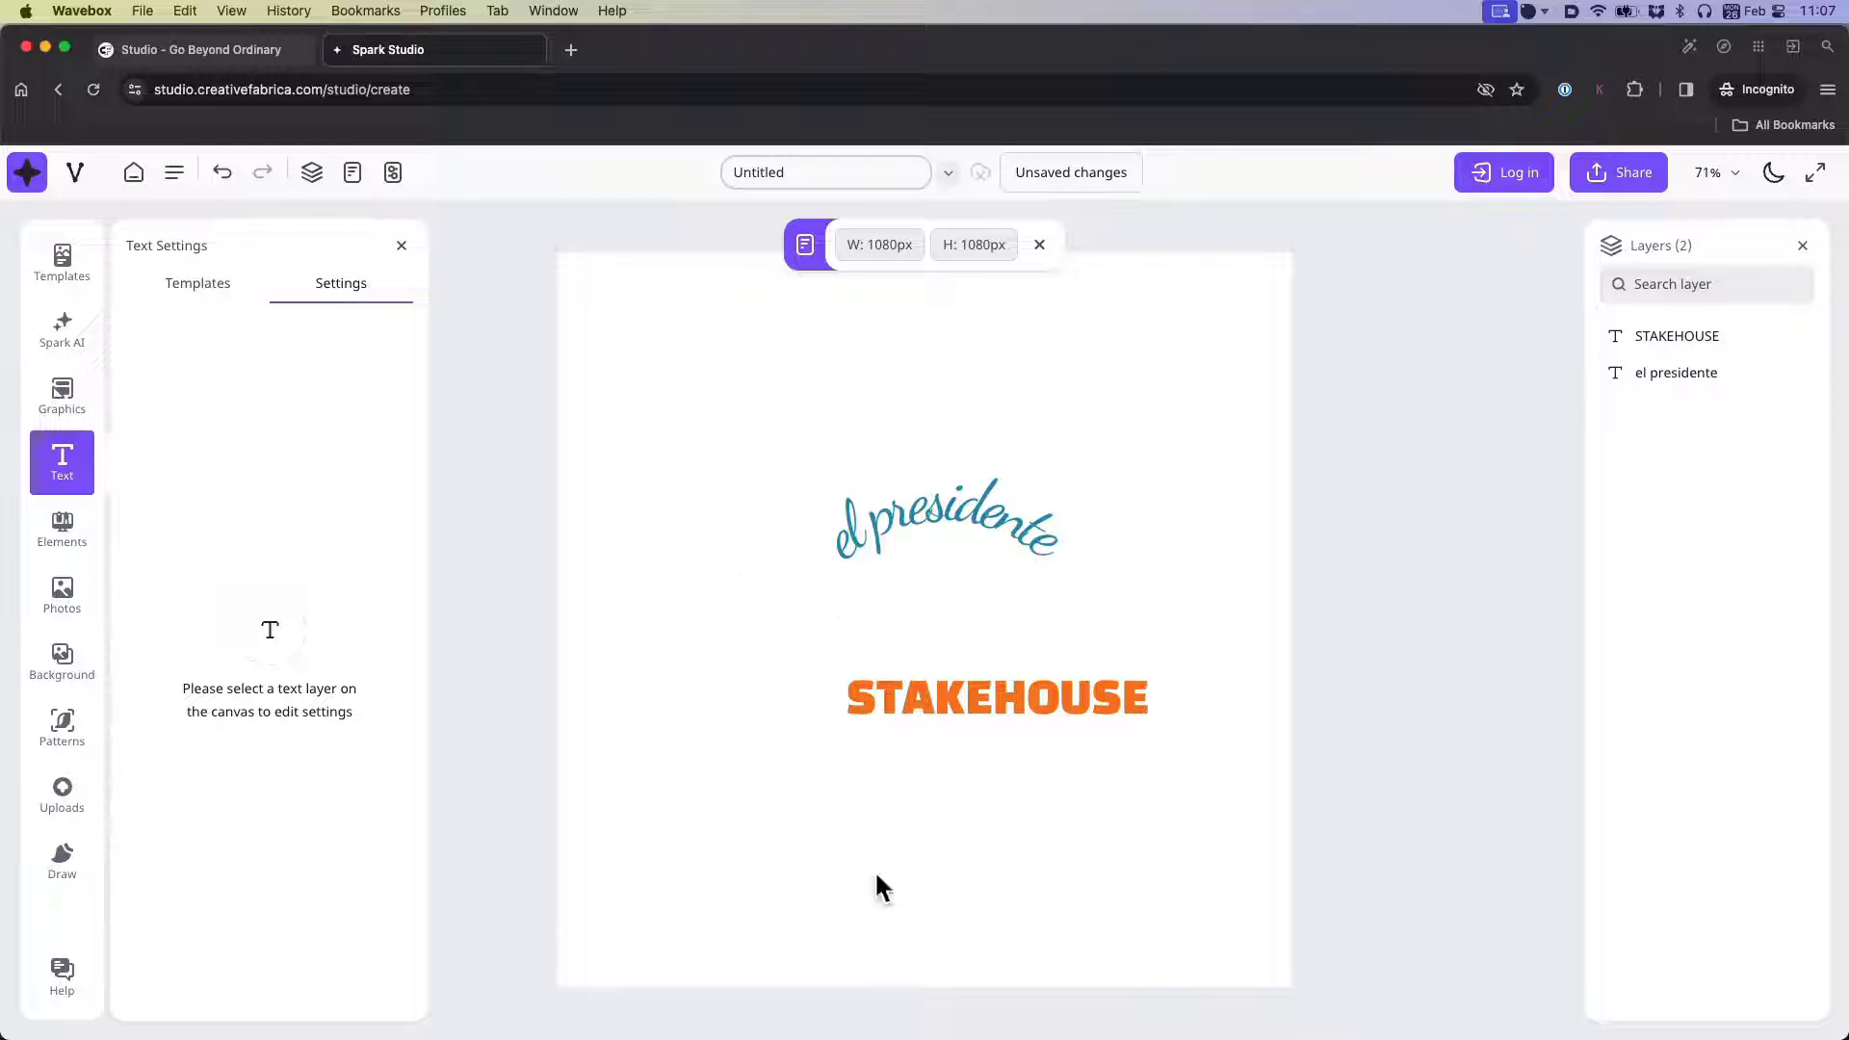
pyautogui.click(85, 551)
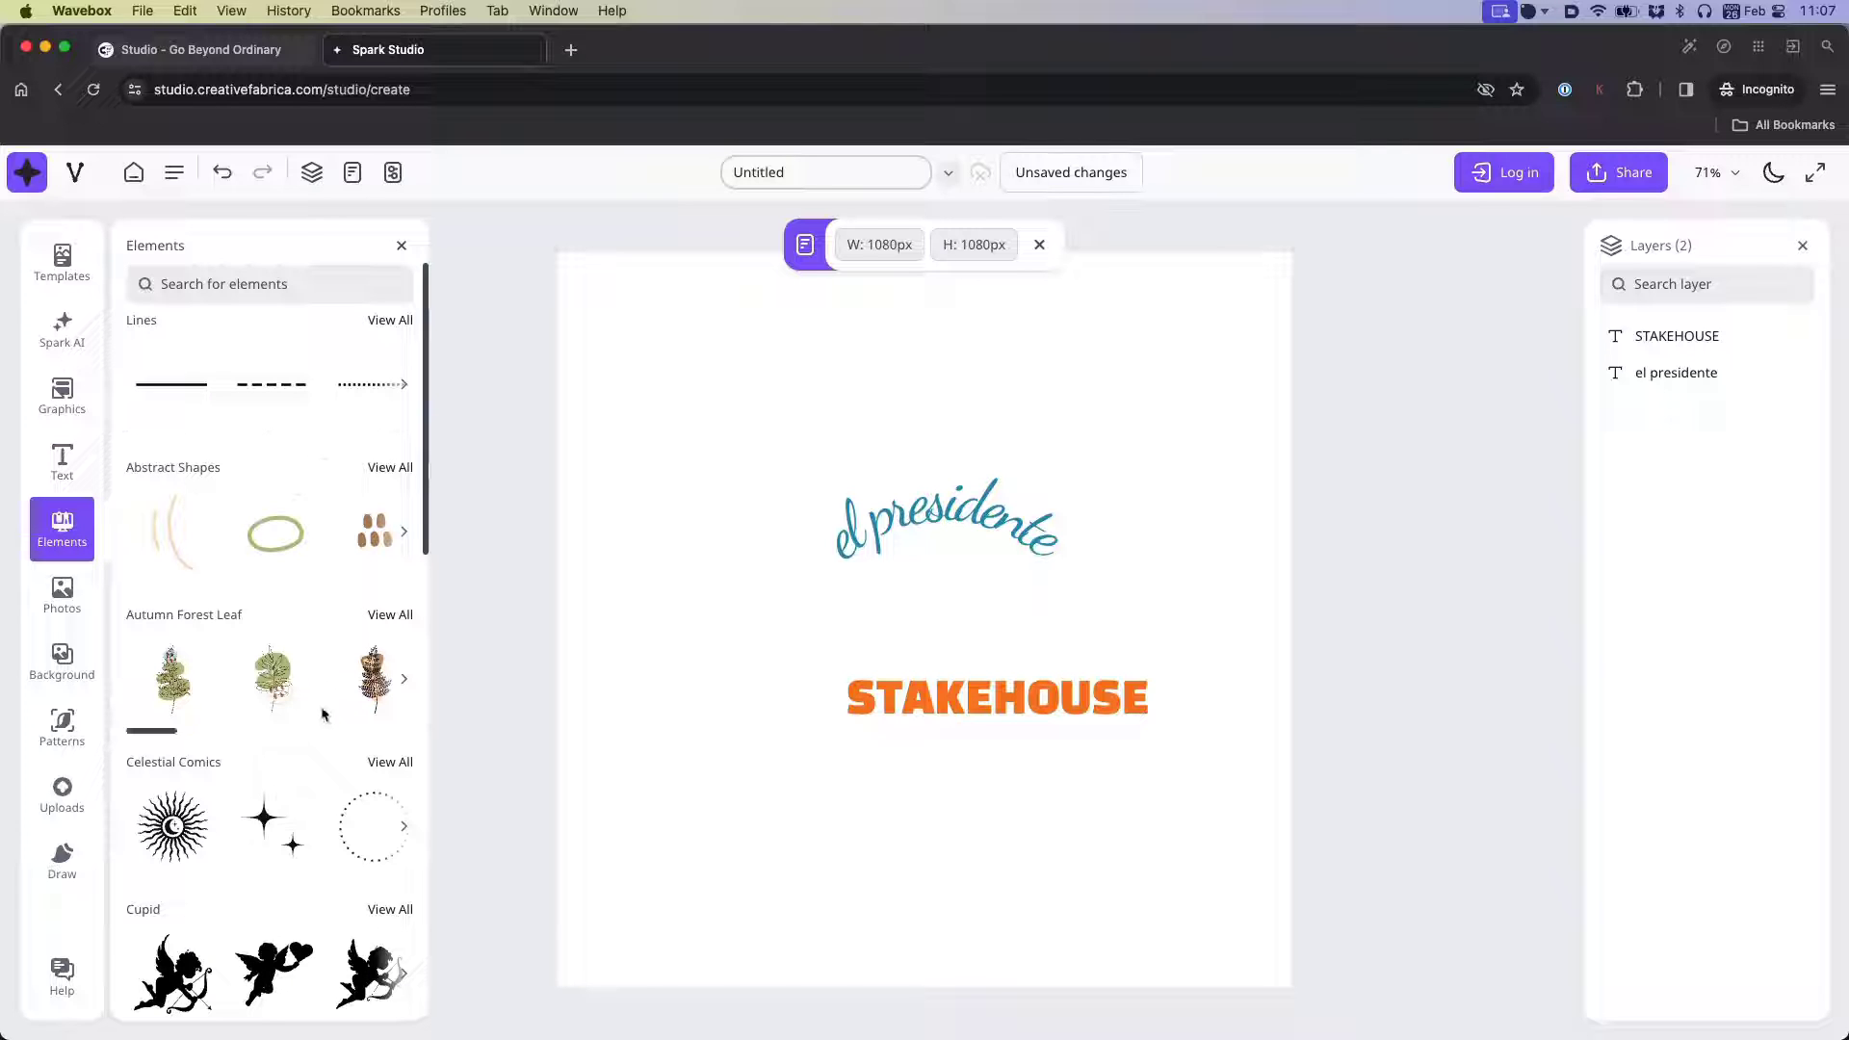
# - Add the brown circle from Abstract Shapes and move it to the upper left near el presidente
pyautogui.click(391, 614)
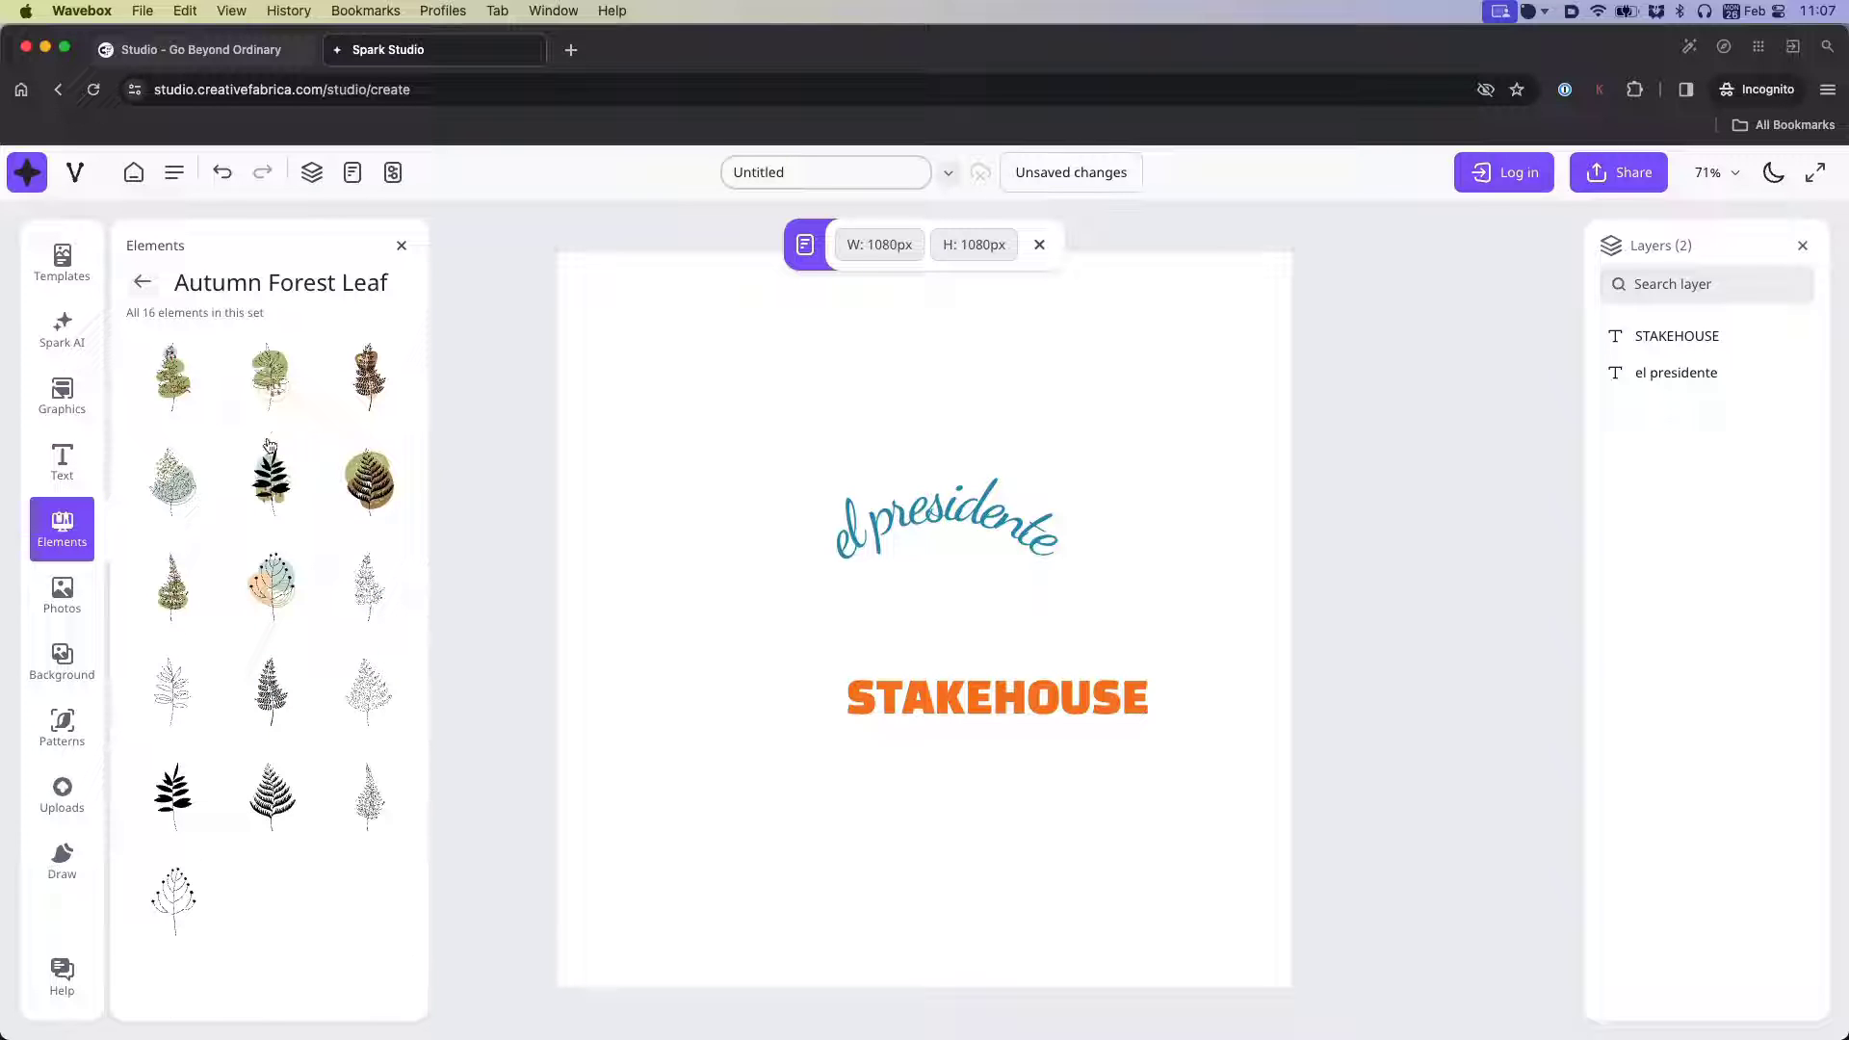
pyautogui.click(141, 287)
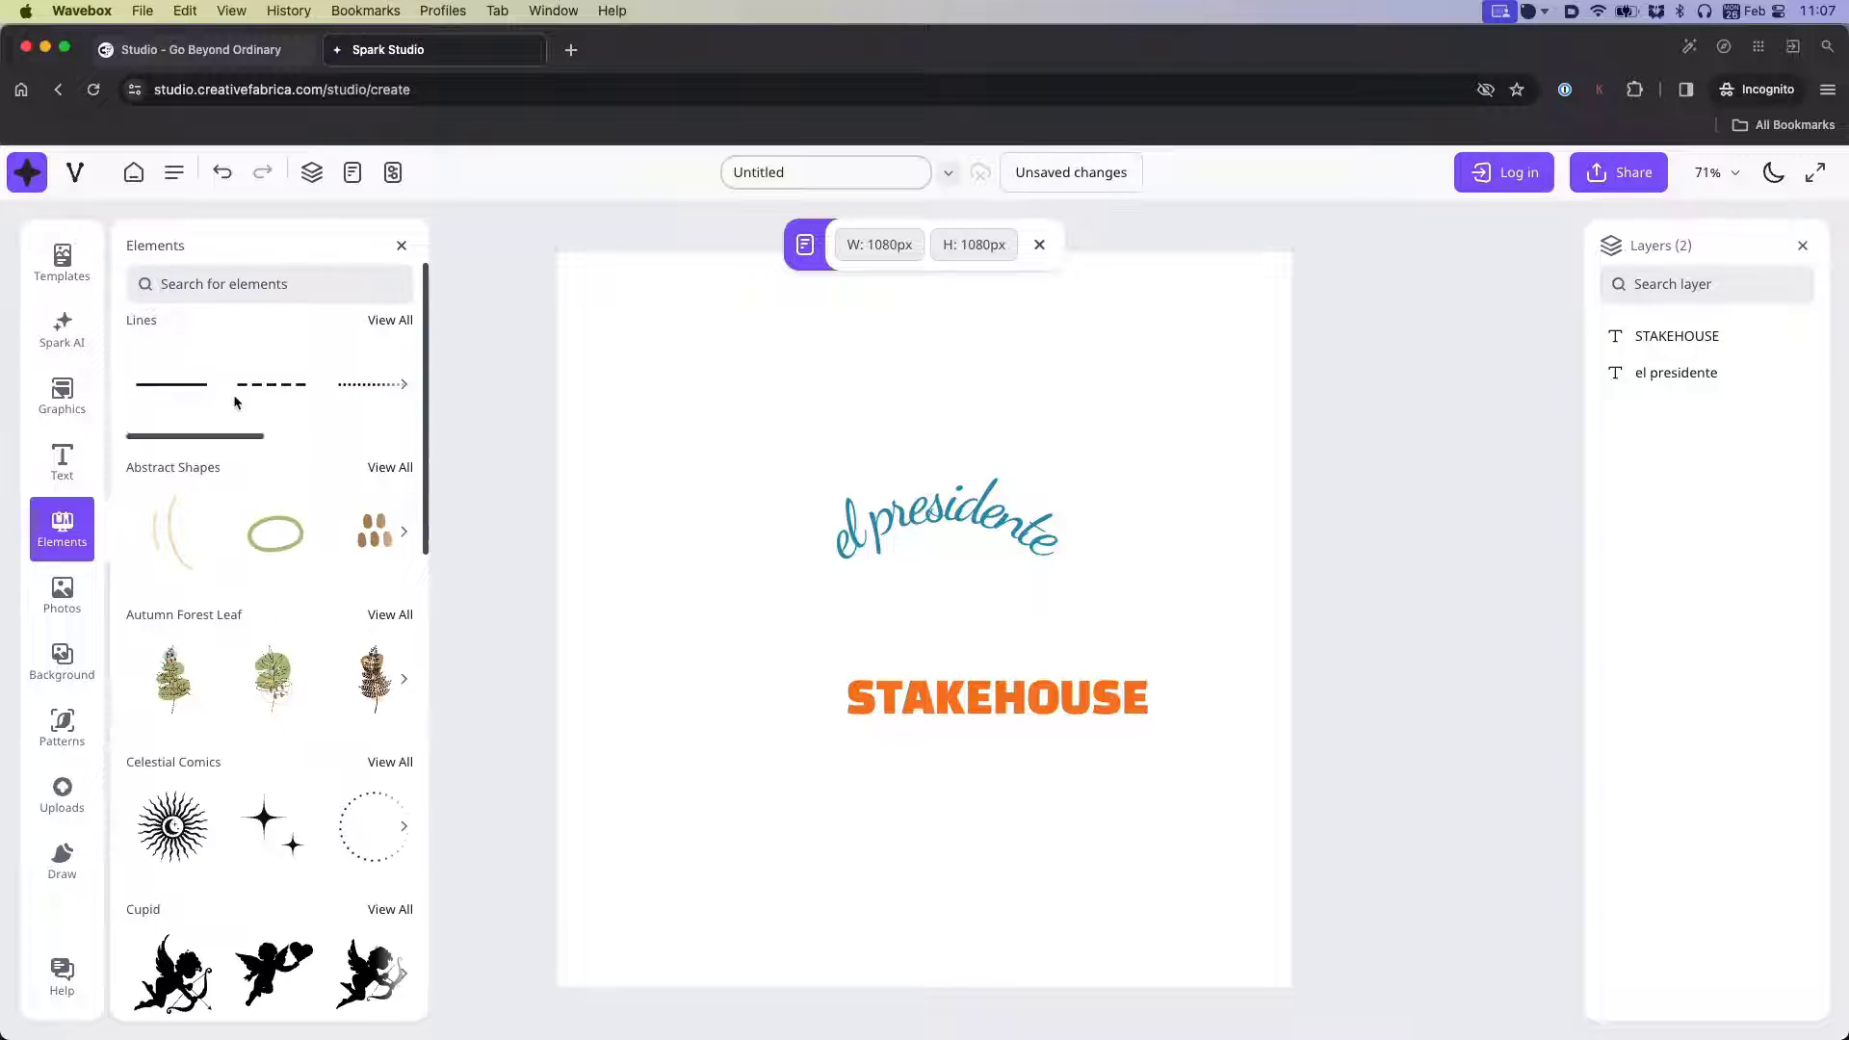
pyautogui.click(391, 468)
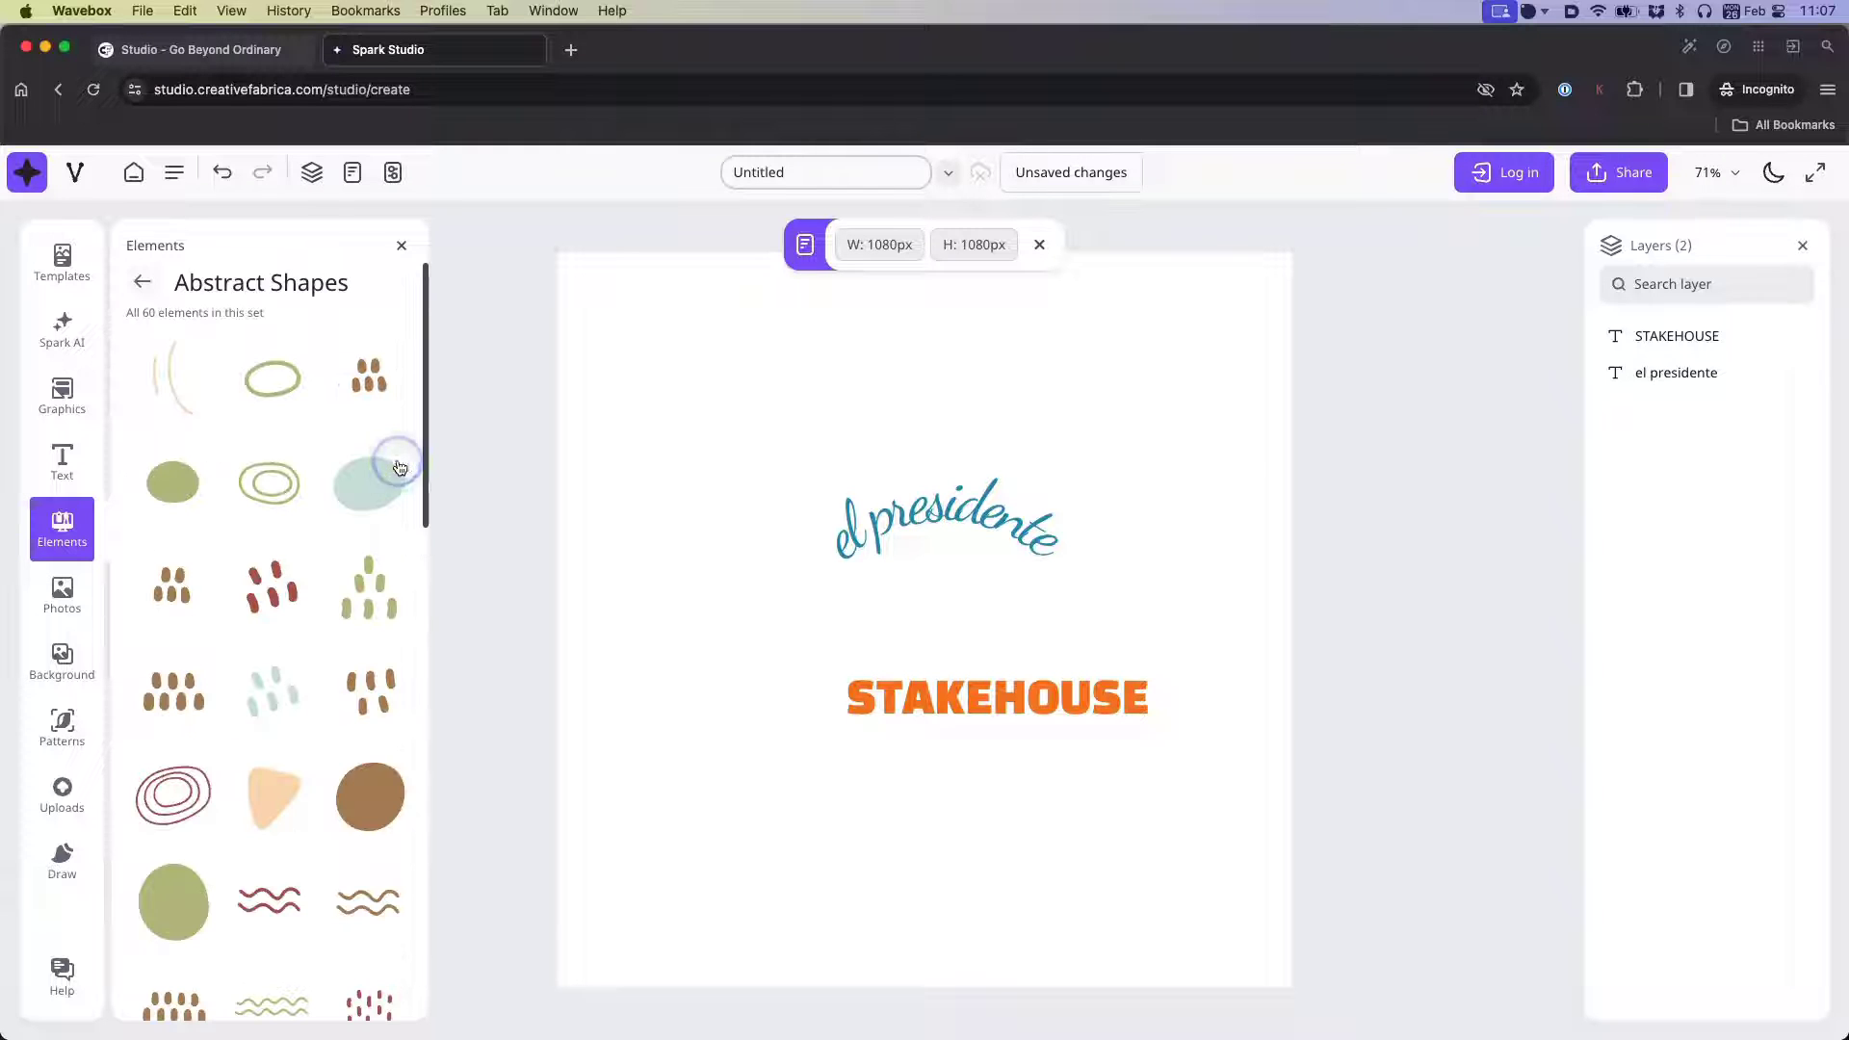
pyautogui.click(370, 796)
pyautogui.moveTo(902, 611); pyautogui.dragTo(720, 451)
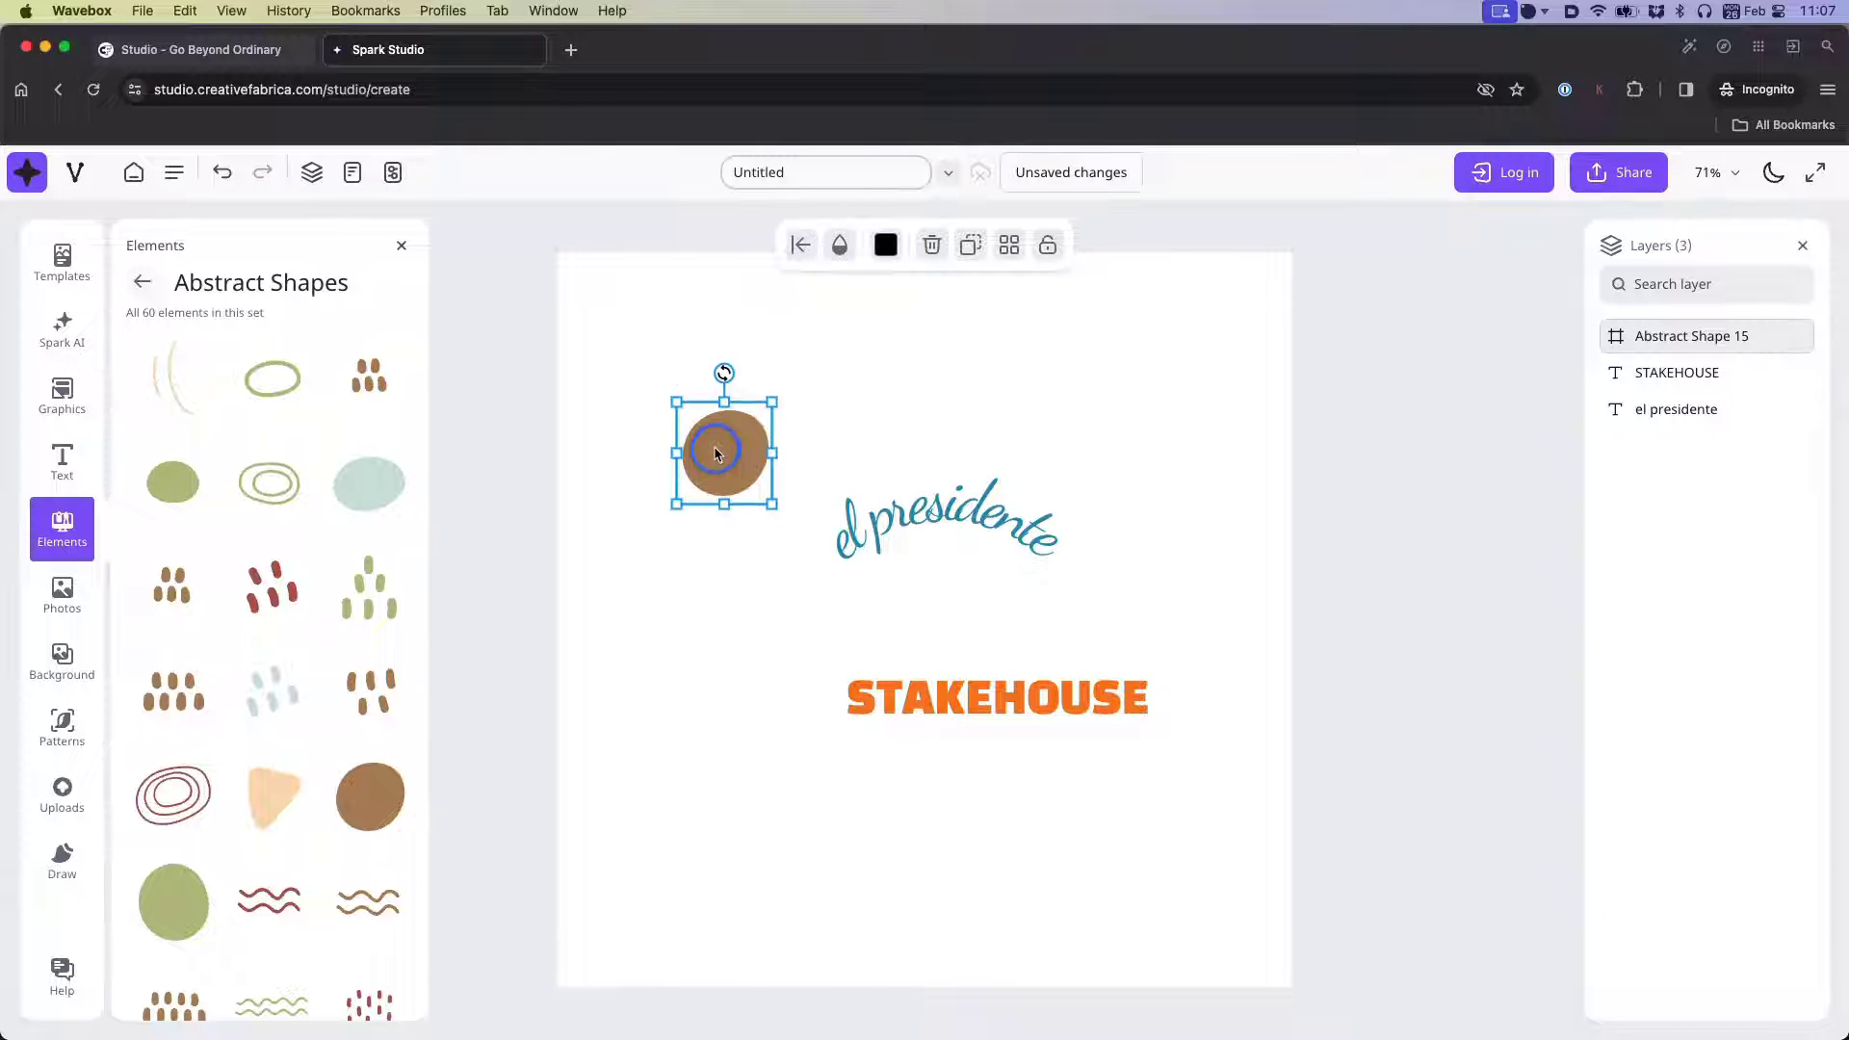
# - Recolour the circle's fill mustard, keeping its original size
pyautogui.click(886, 245)
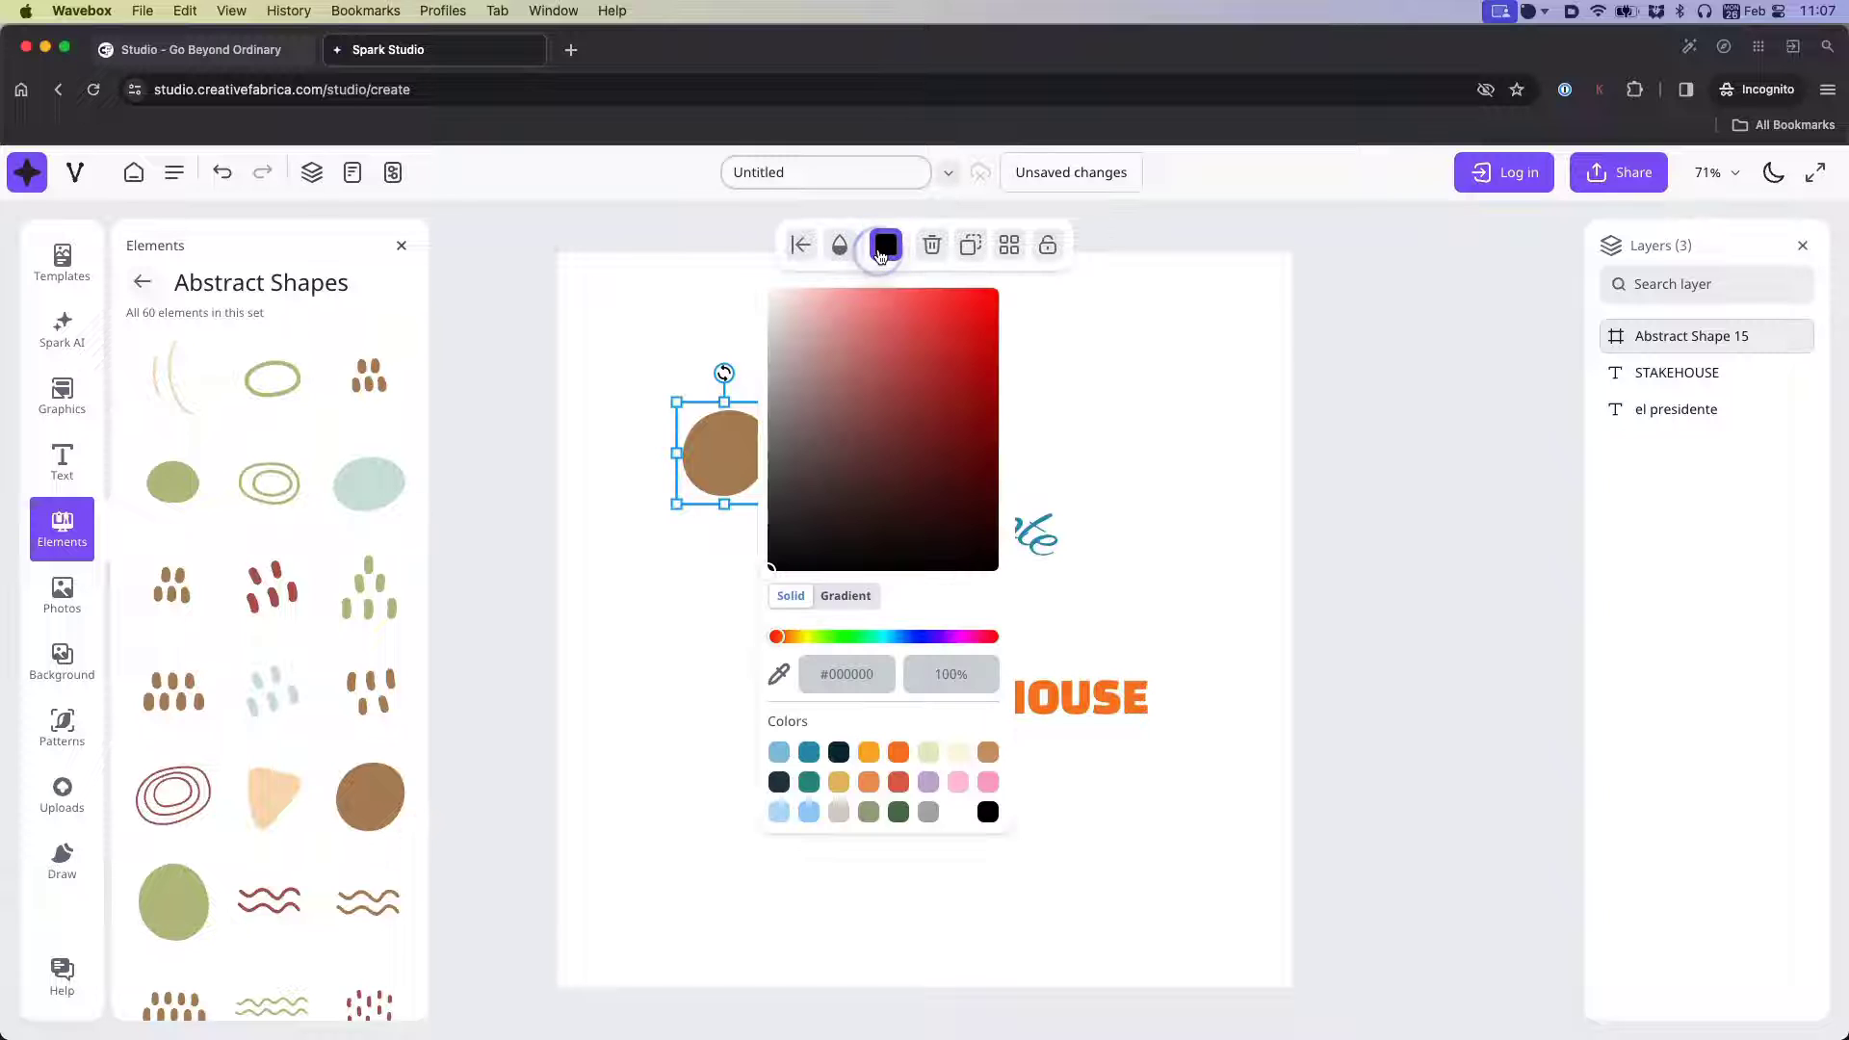
pyautogui.click(839, 783)
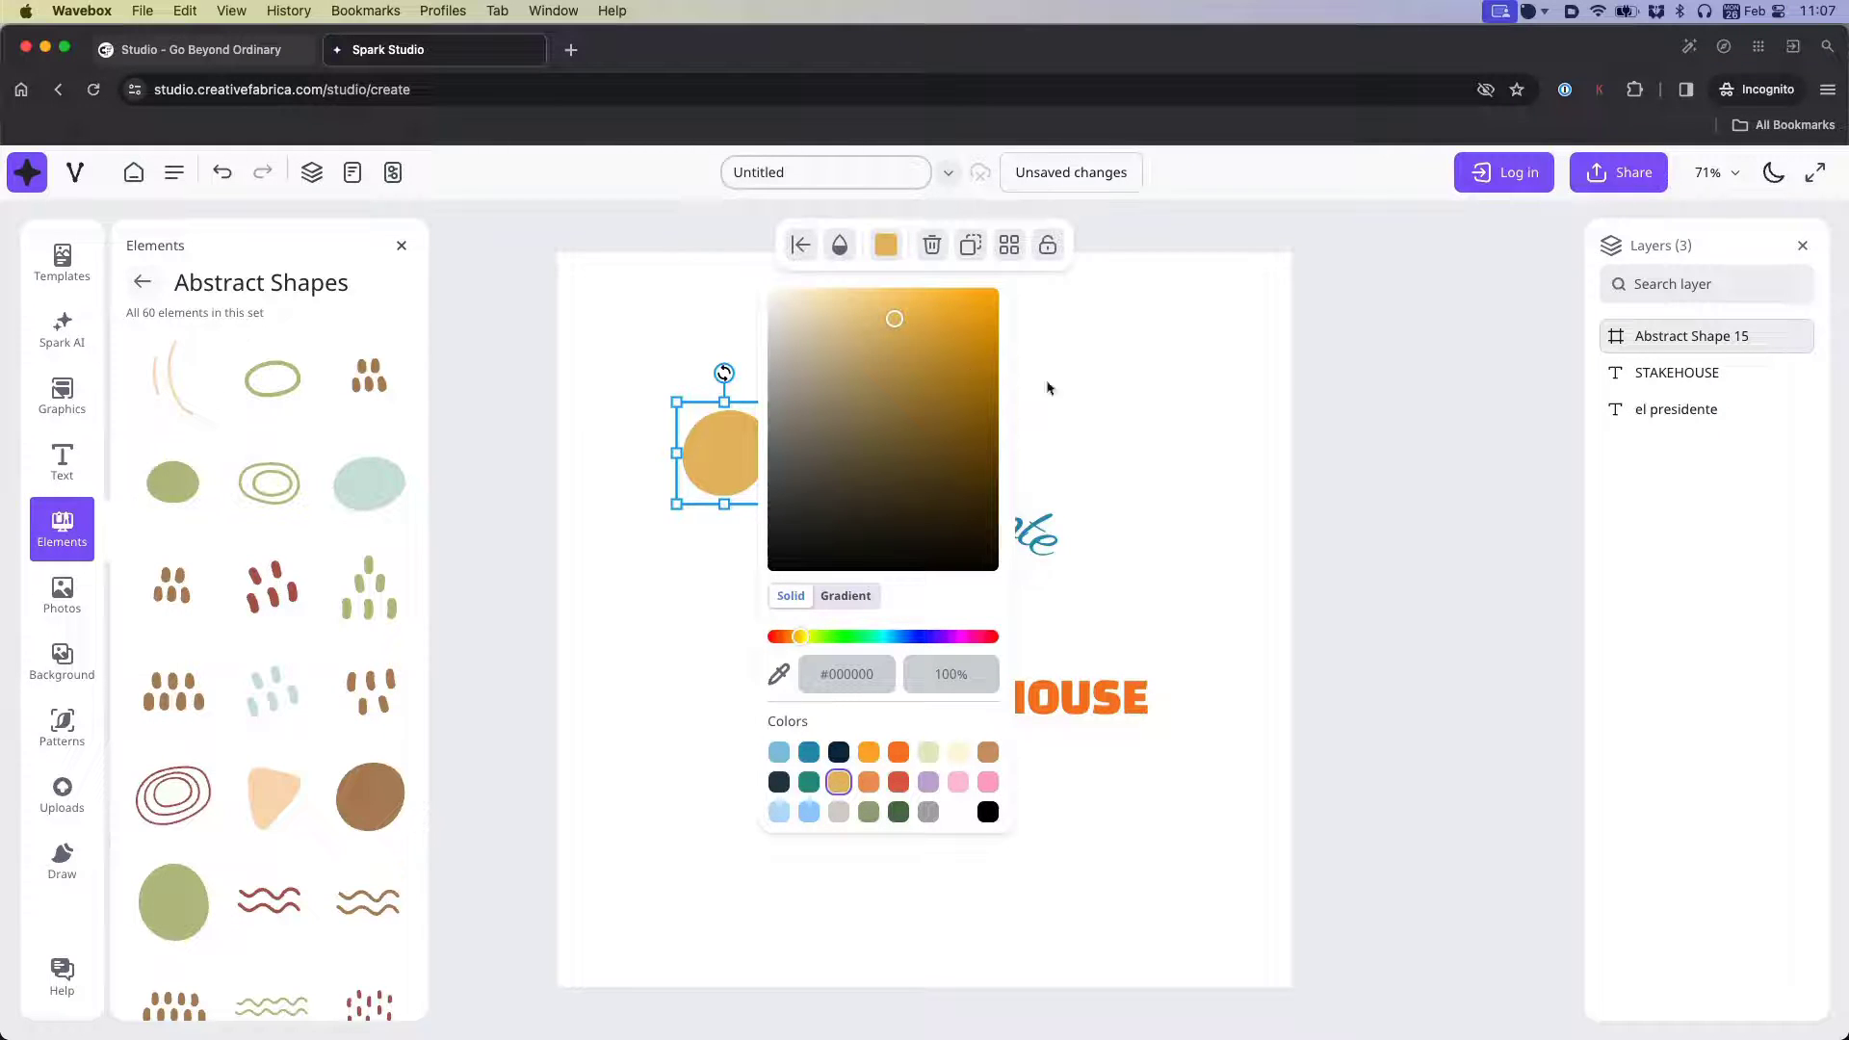
pyautogui.moveTo(672, 401)
pyautogui.mouseDown()
pyautogui.moveTo(578, 330)
pyautogui.moveTo(661, 402)
pyautogui.mouseUp()
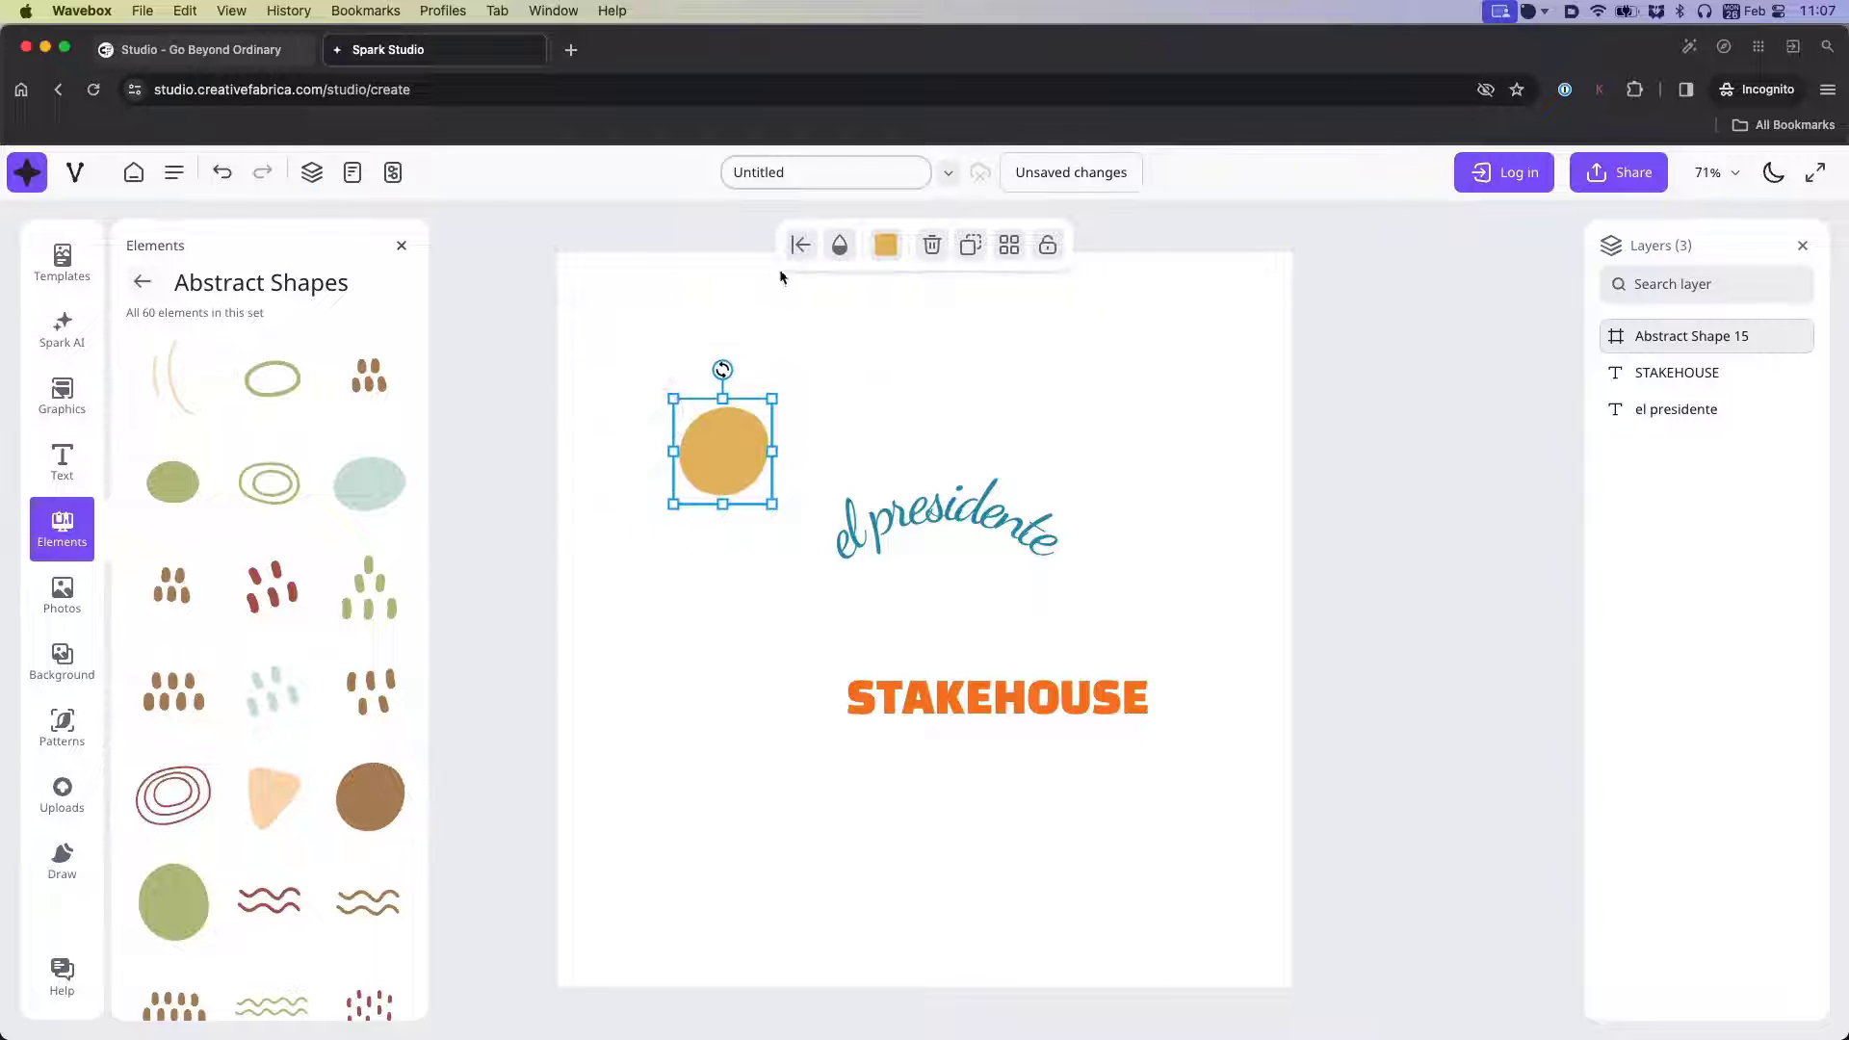
# - Set the circle to about 60% transparency, duplicate it, and group both circles
pyautogui.click(842, 254)
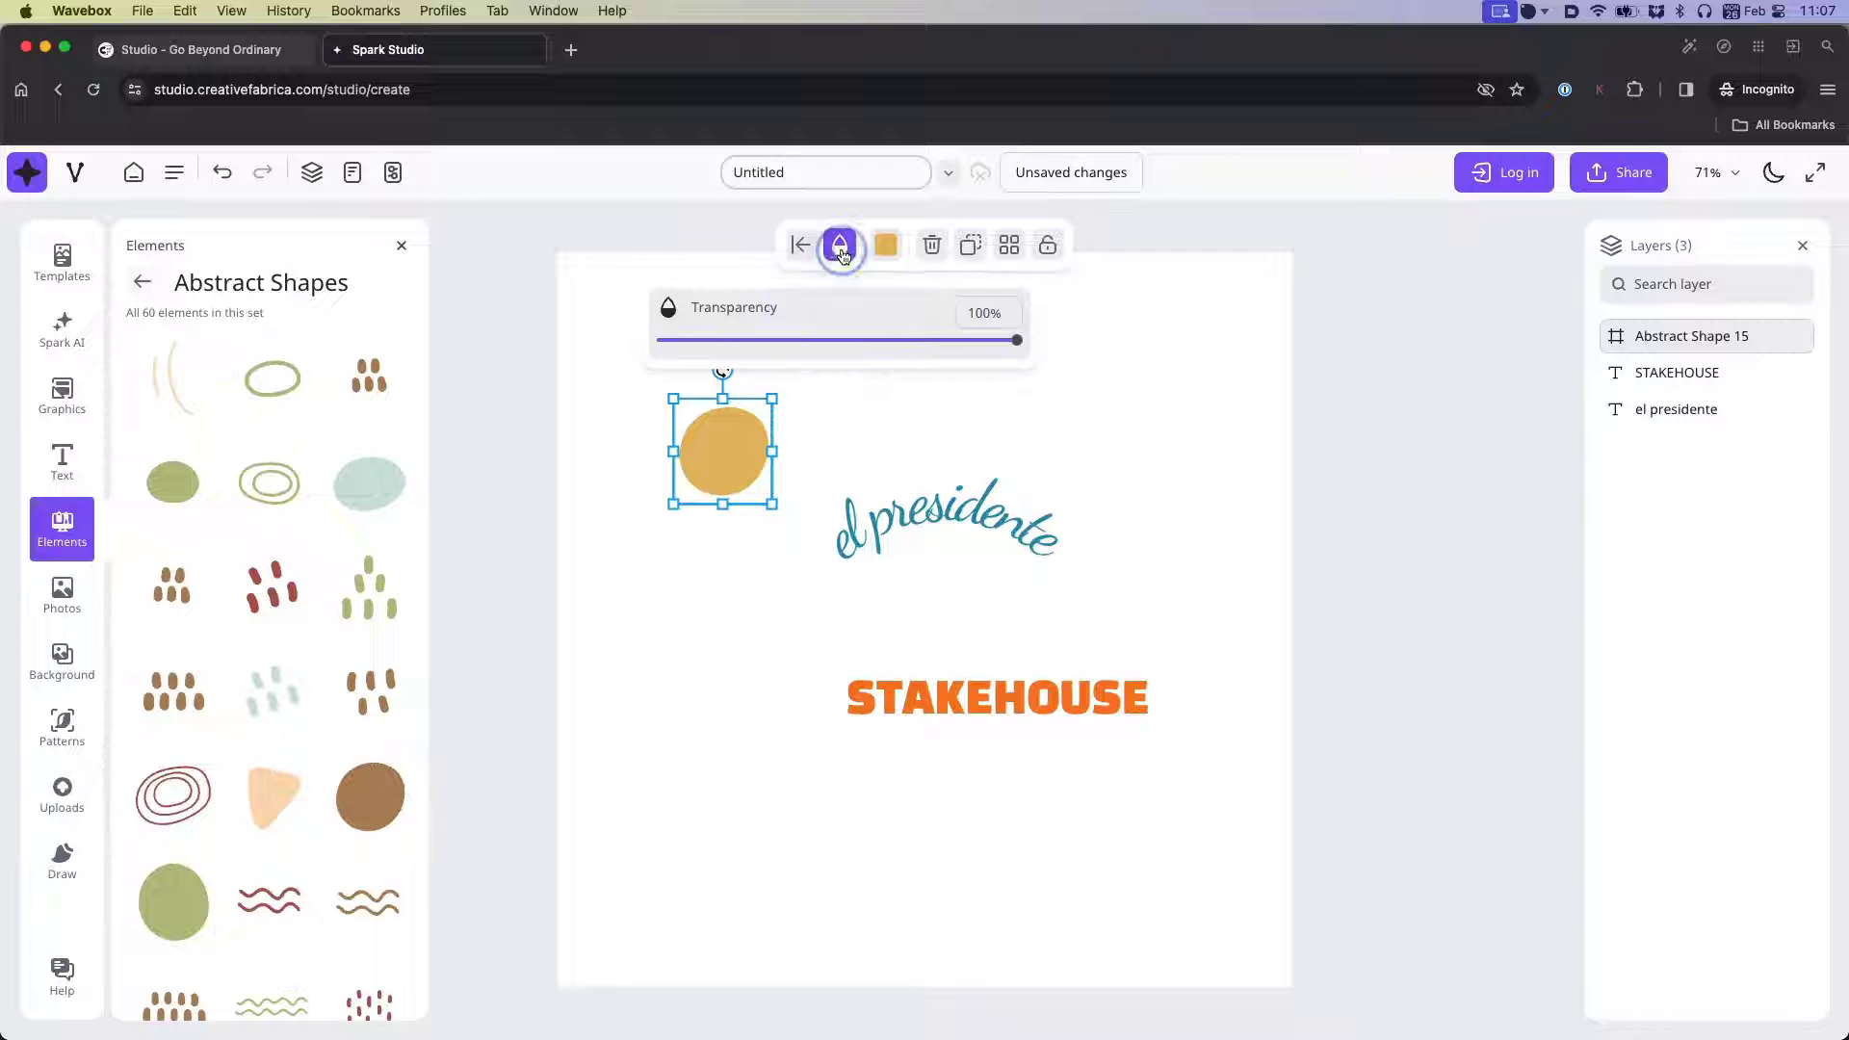
pyautogui.moveTo(1016, 340); pyautogui.dragTo(854, 340)
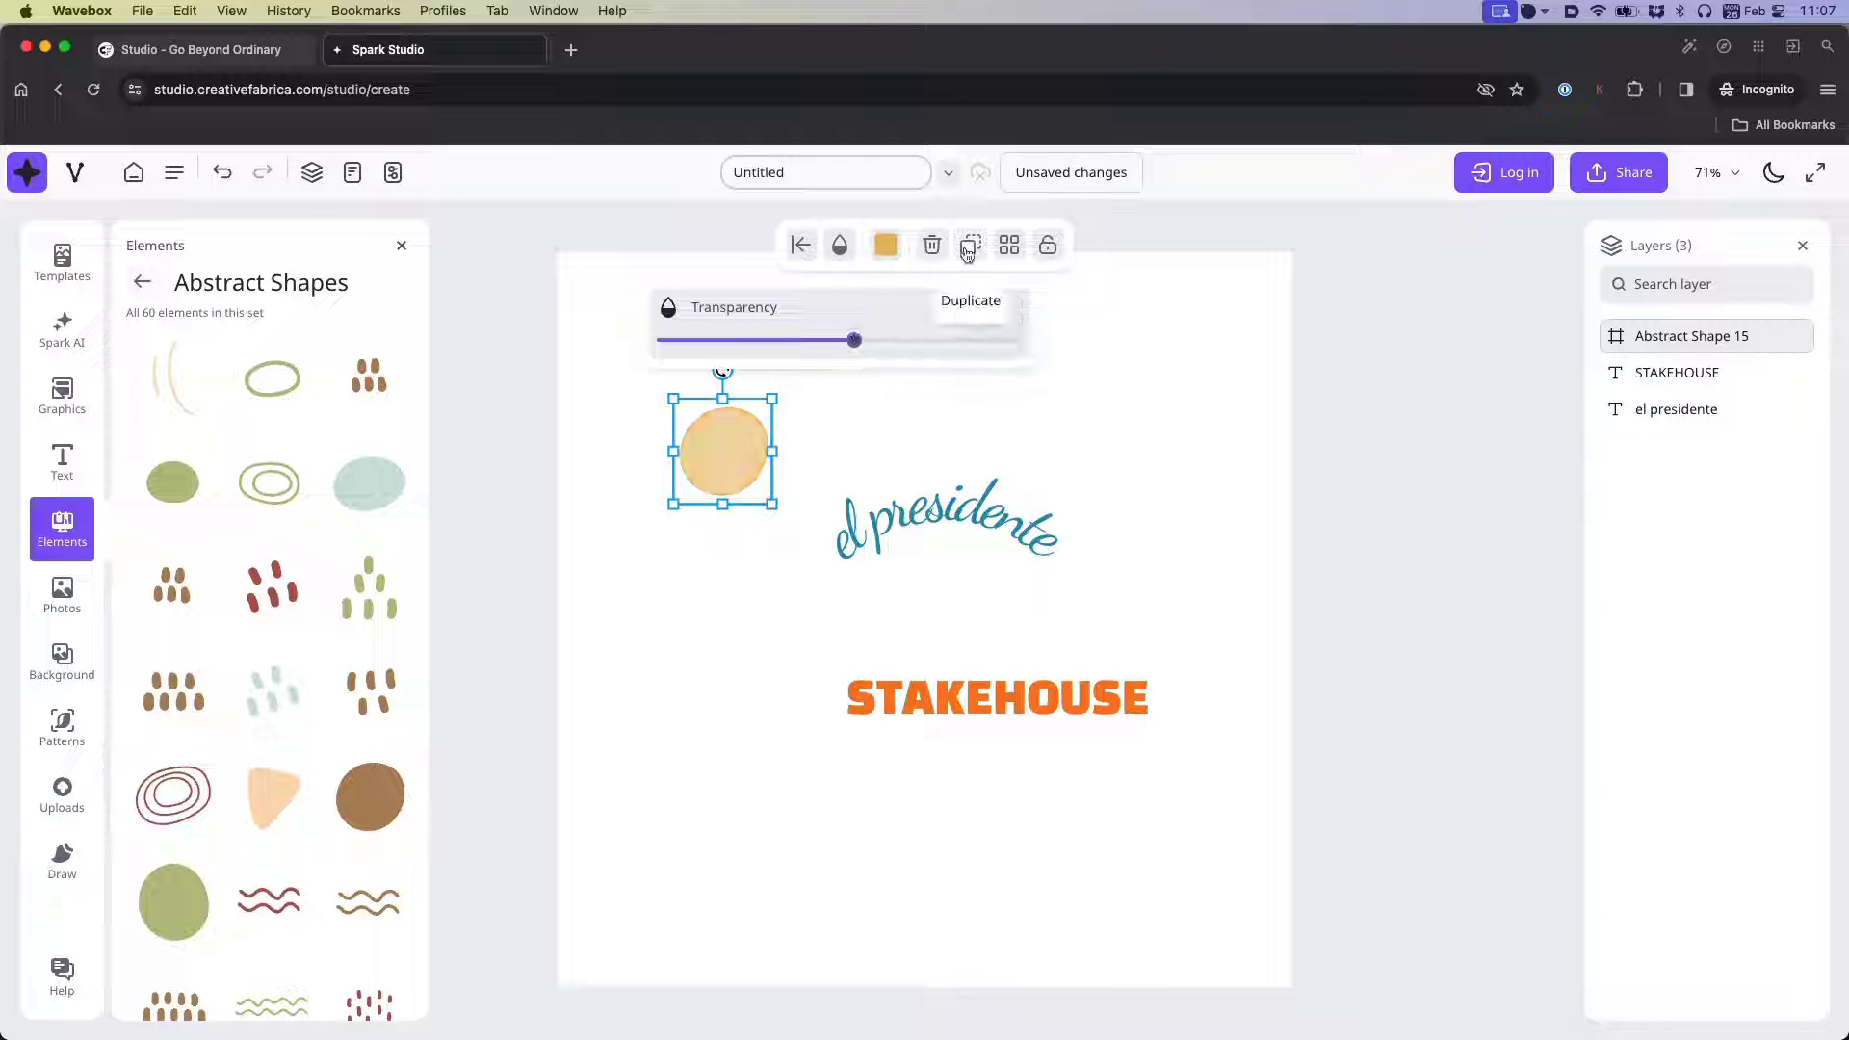
pyautogui.click(968, 249)
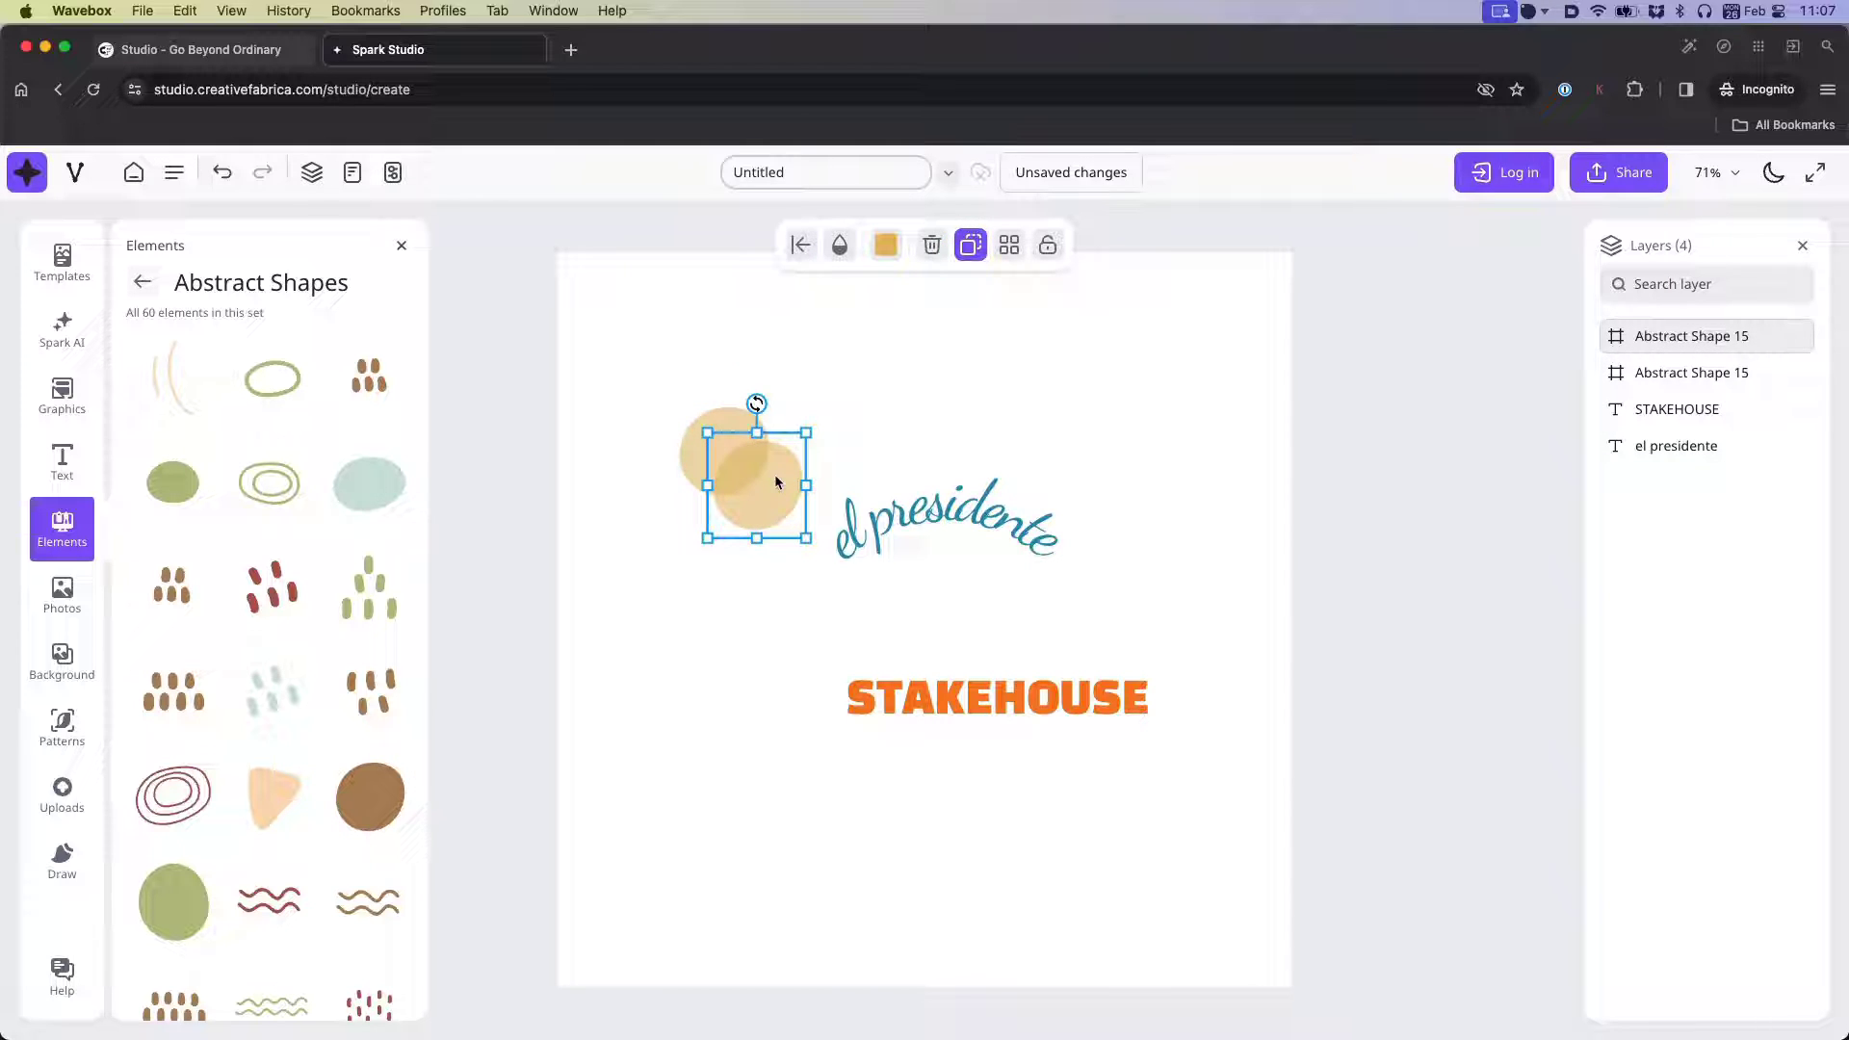
pyautogui.keyDown('shift'); pyautogui.click(735, 476); pyautogui.keyUp('shift')
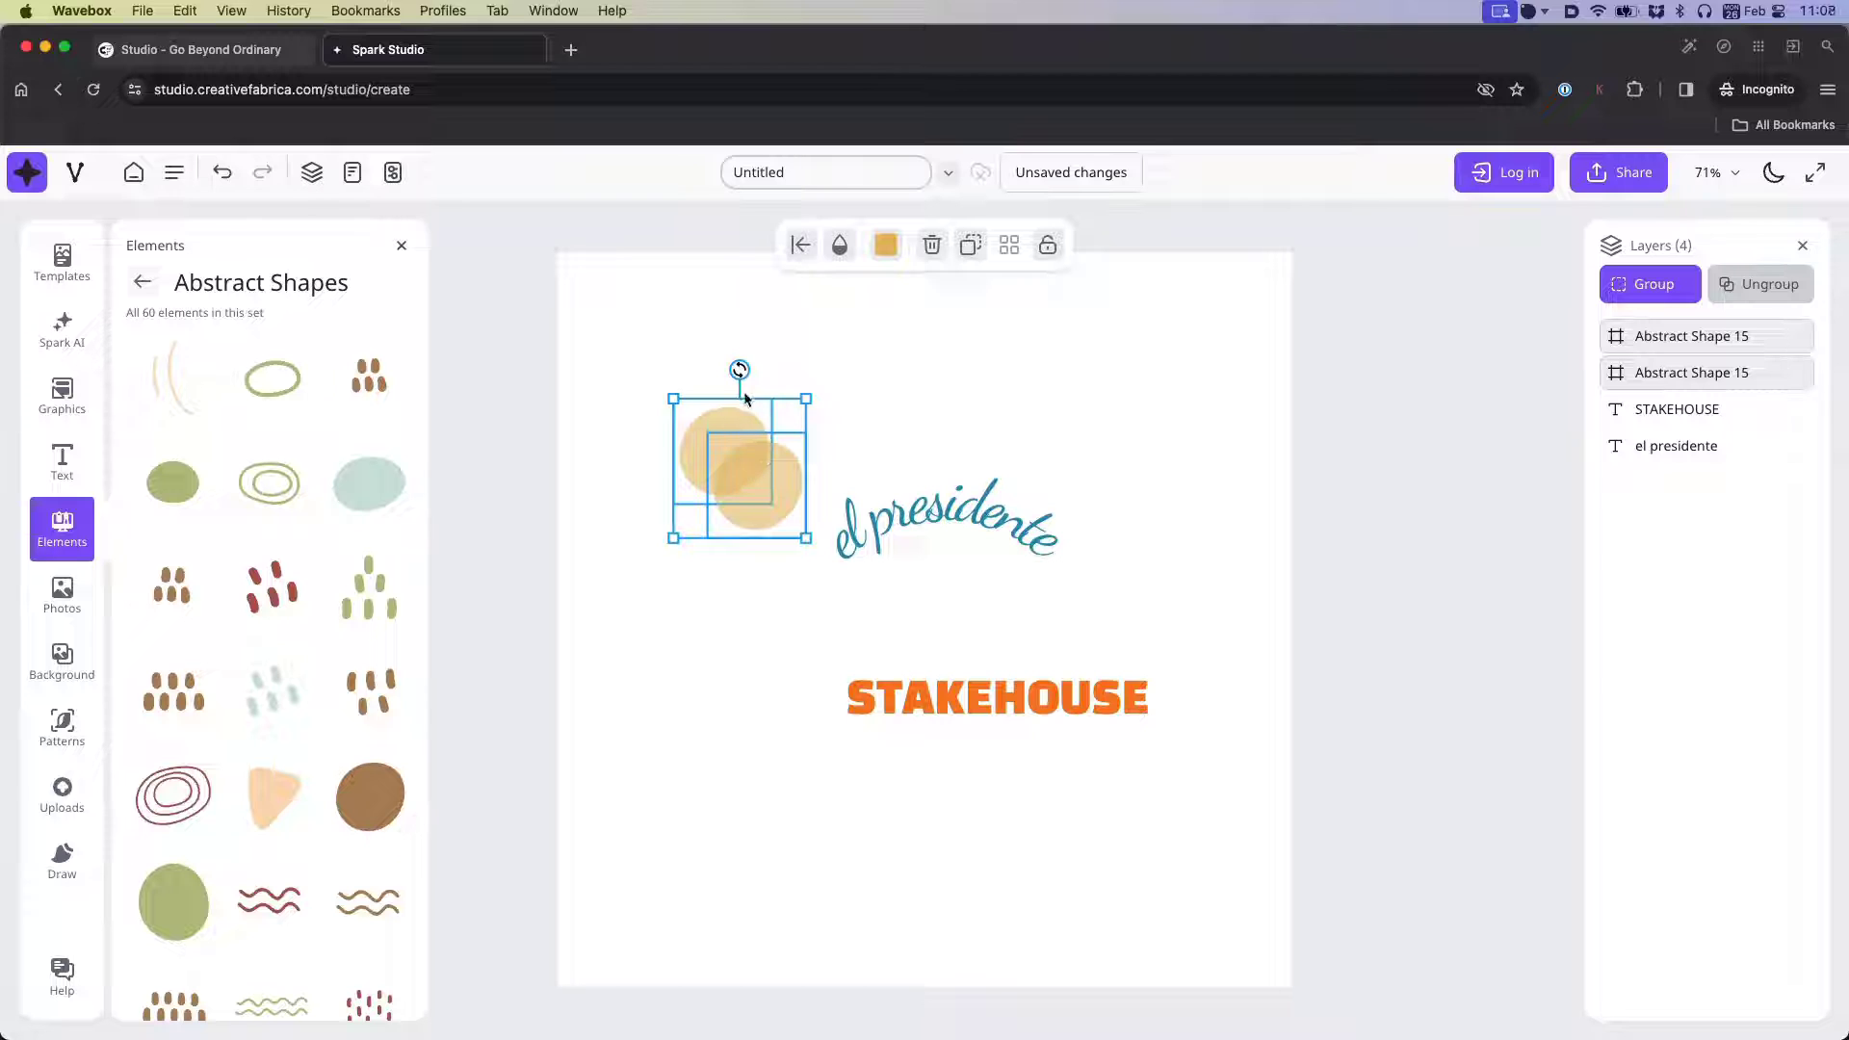
pyautogui.click(1670, 291)
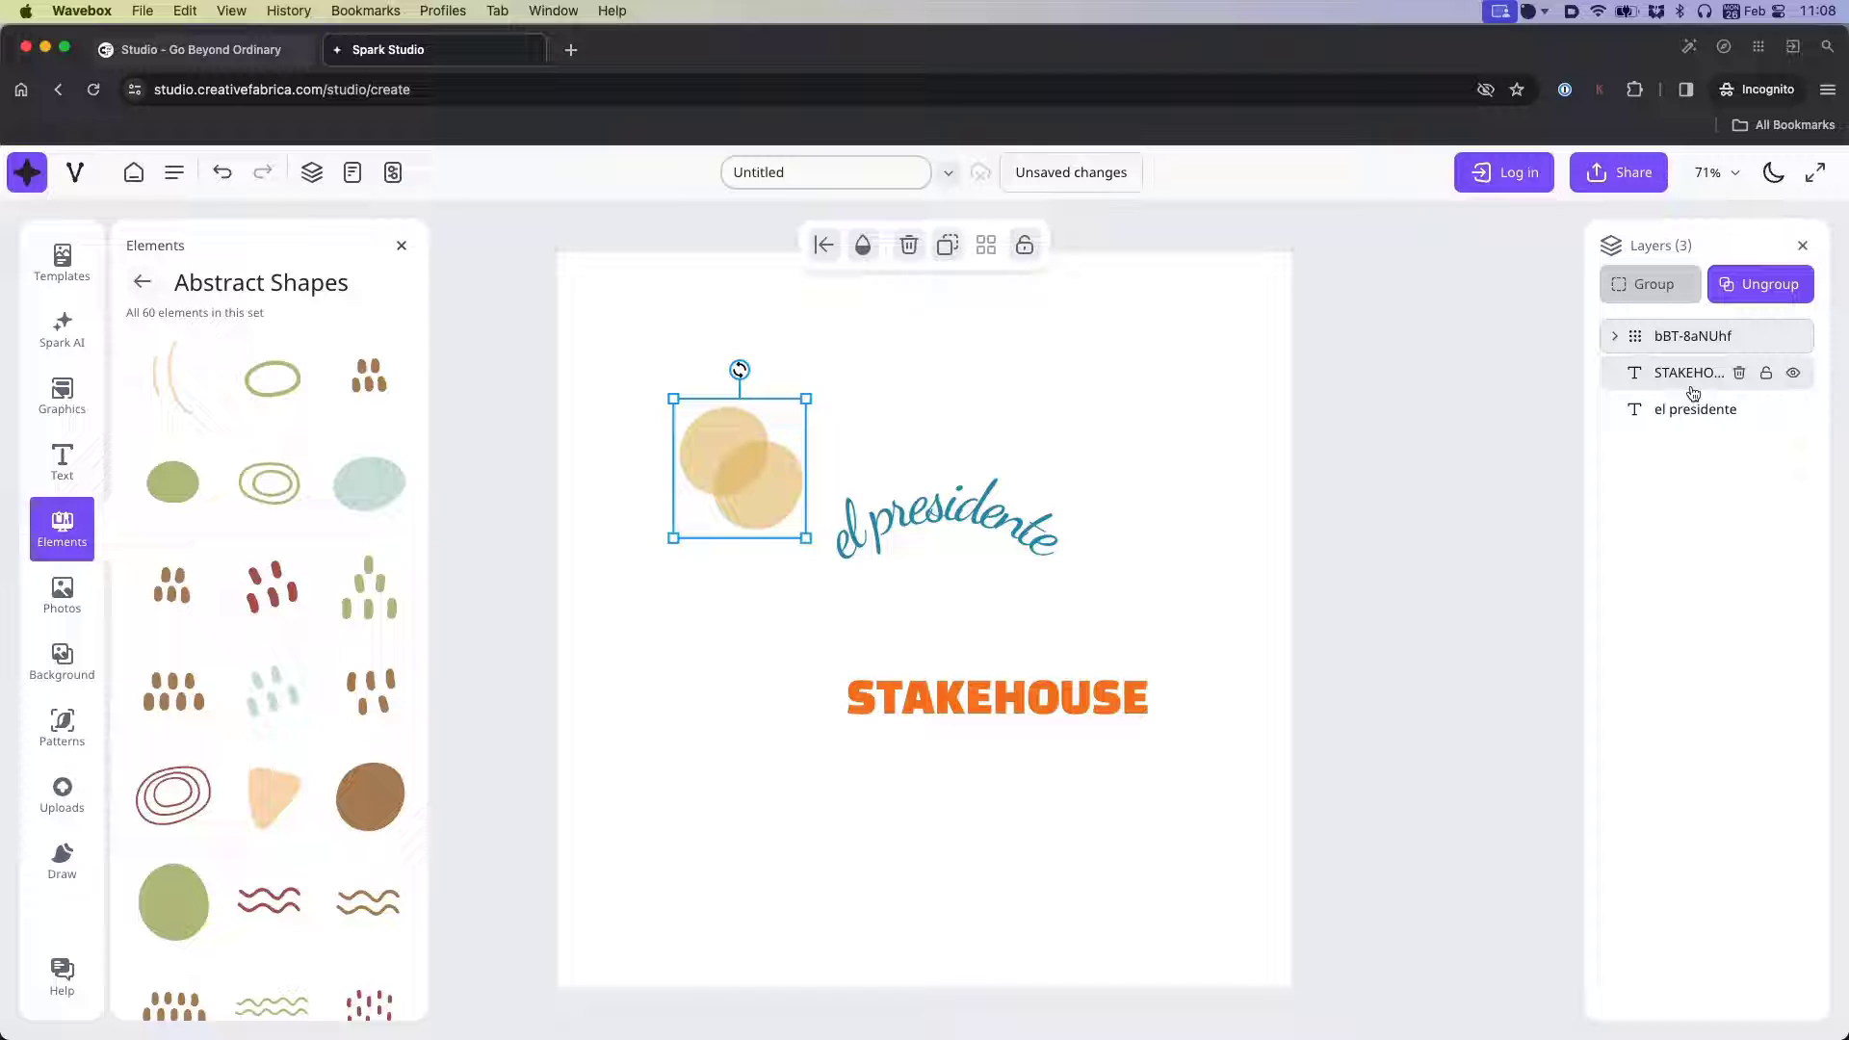
# - Ungroup the circles, tile the lower circle across the page background, then undo it
pyautogui.click(1760, 284)
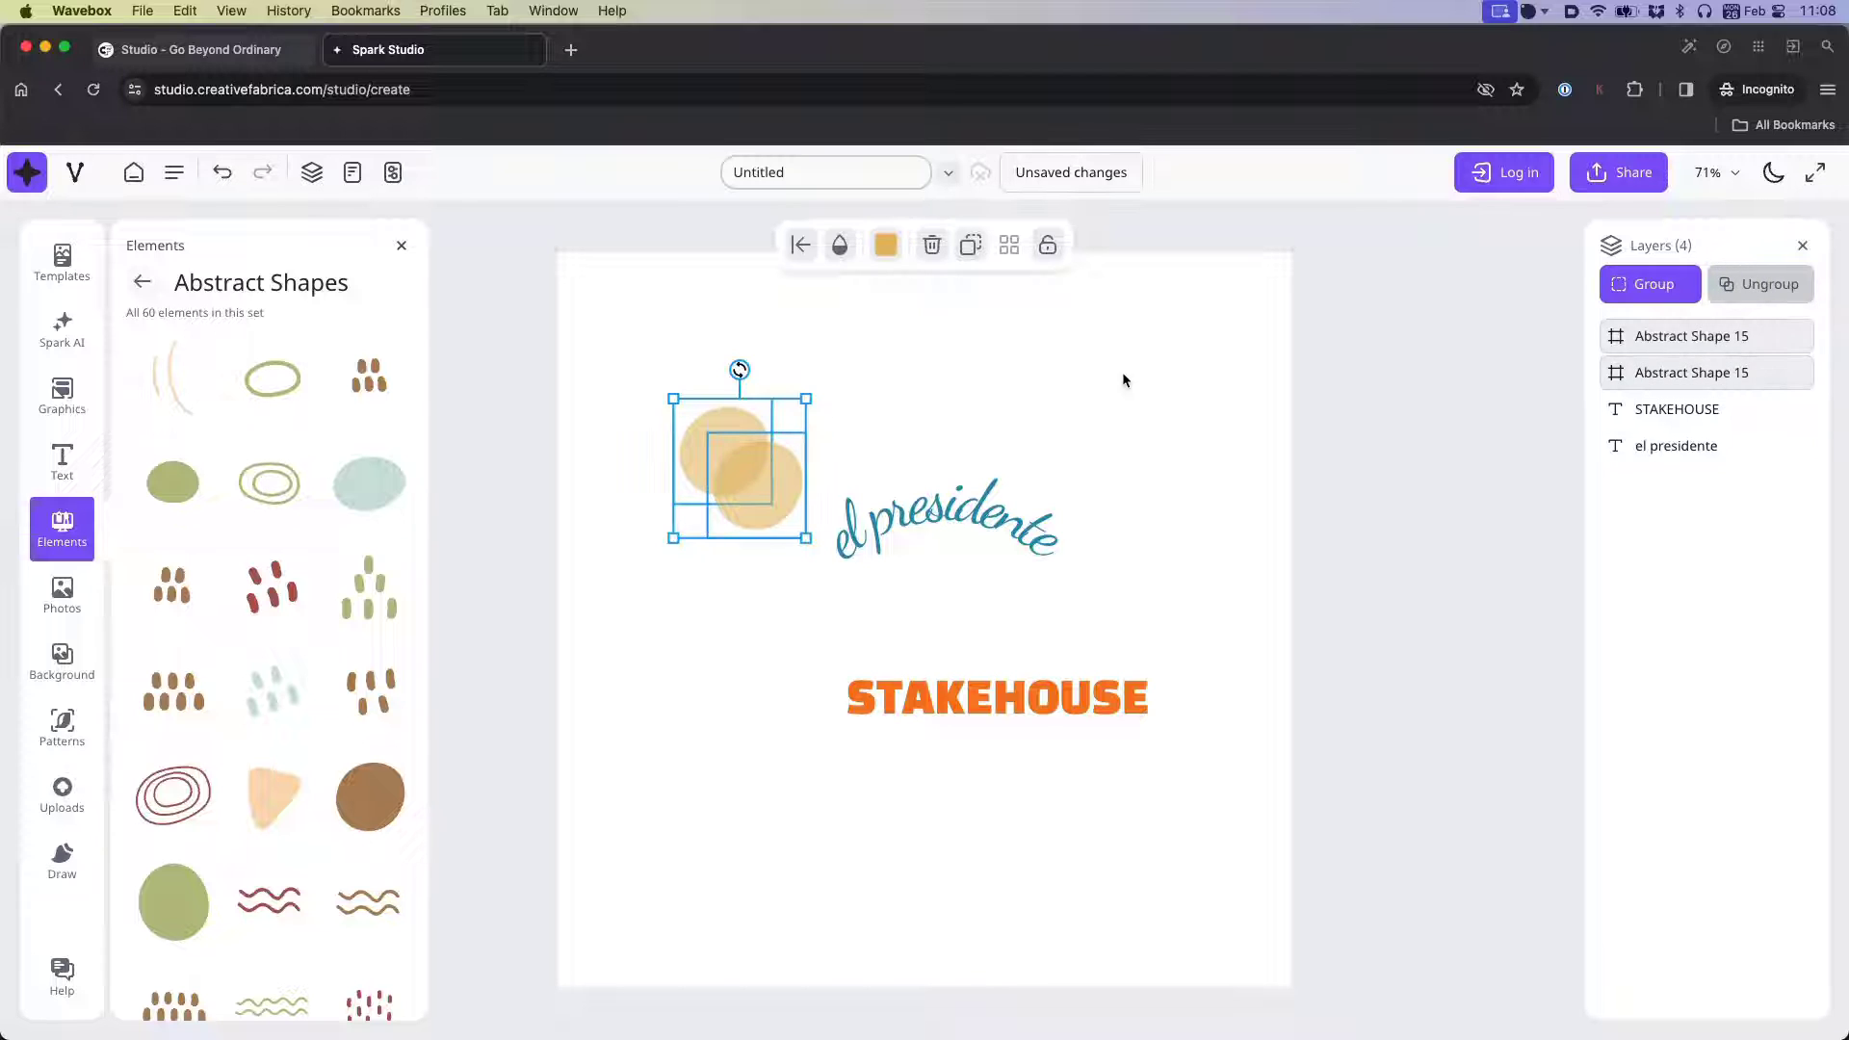
pyautogui.click(1121, 375)
pyautogui.click(780, 477)
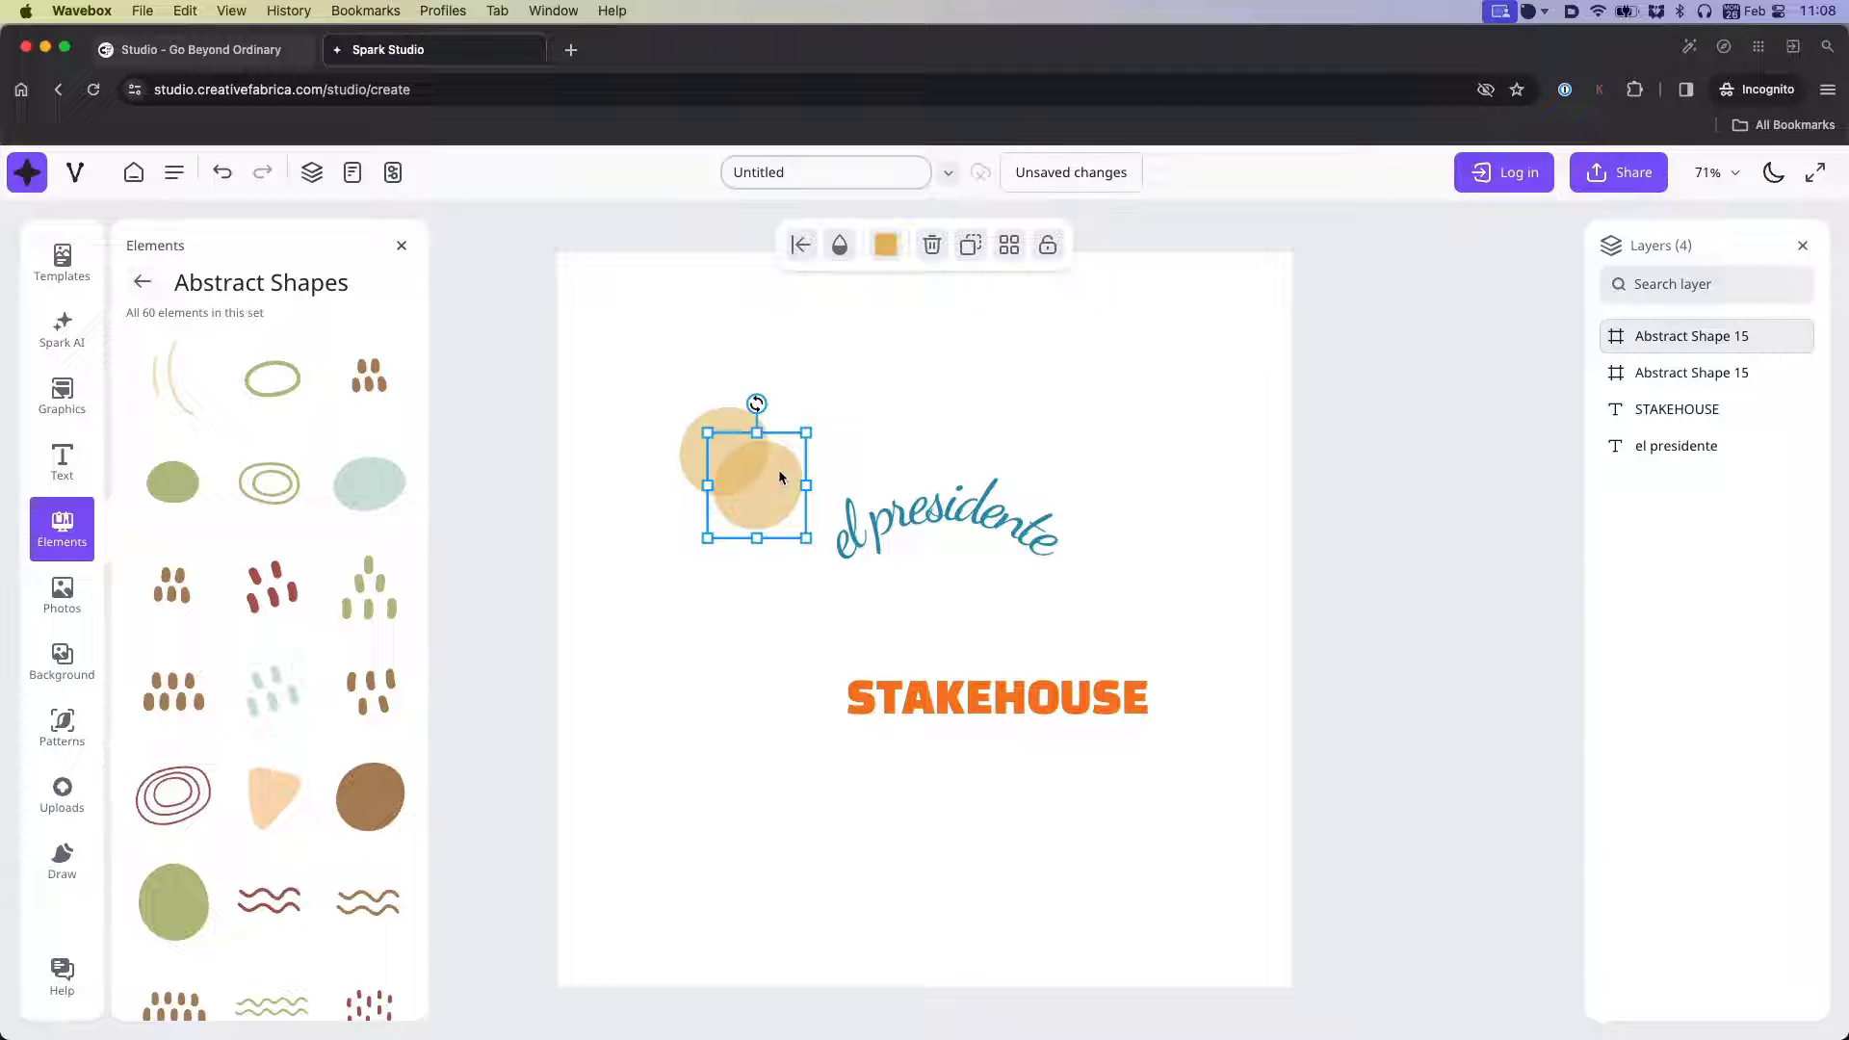
pyautogui.click(1006, 253)
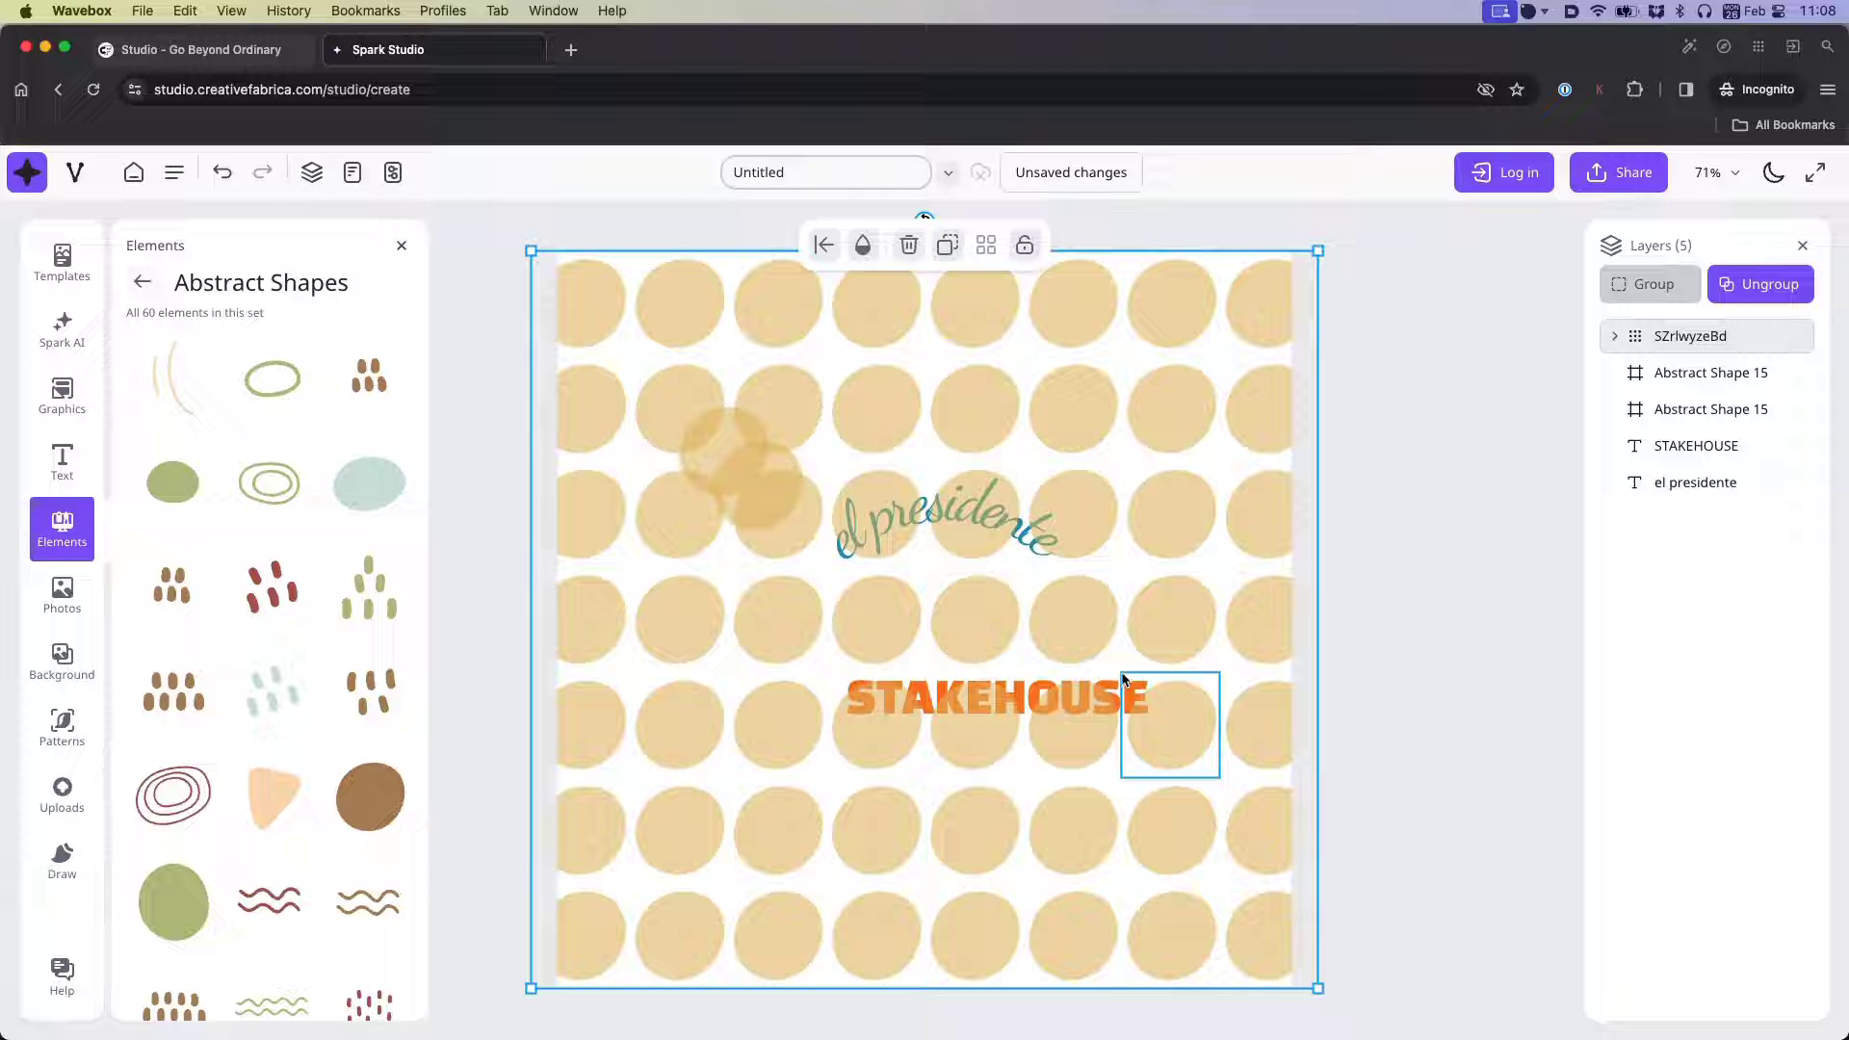
pyautogui.click(222, 174)
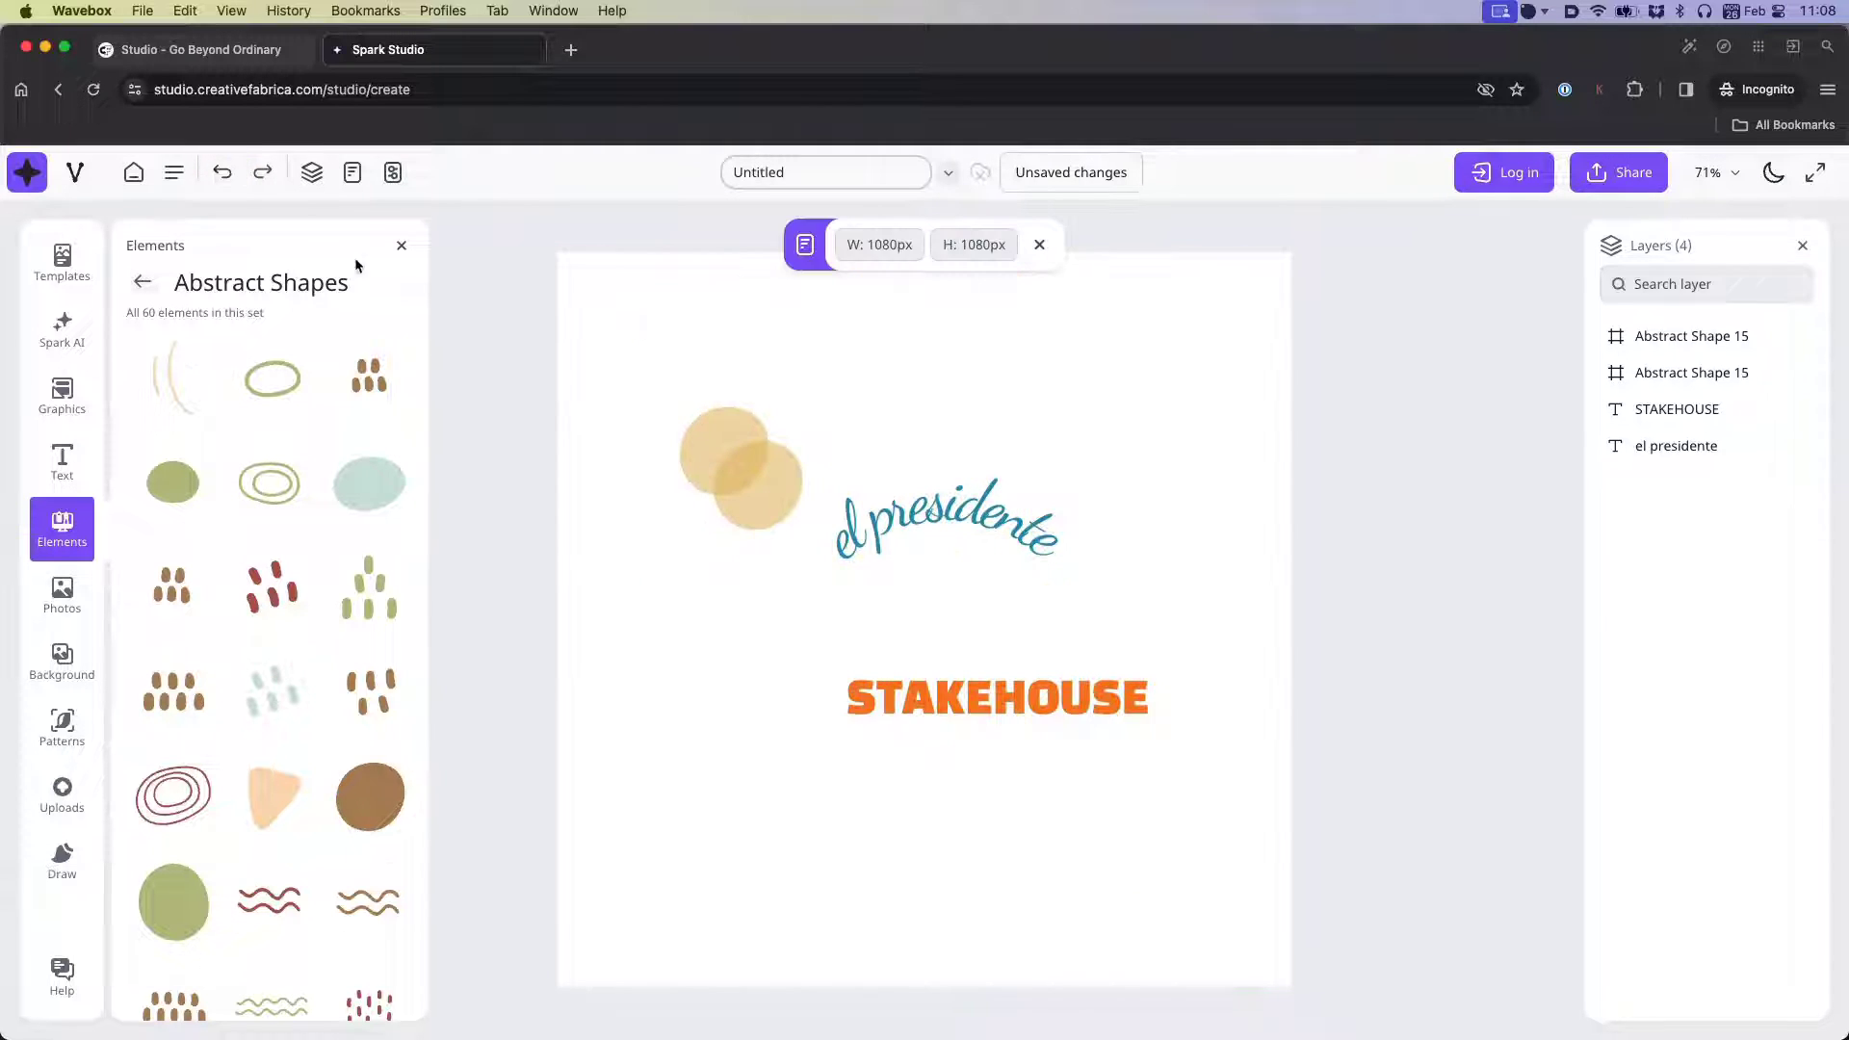
# - Regroup the two translucent circles into one layer
pyautogui.click(703, 429)
pyautogui.keyDown('shift'); pyautogui.click(795, 494); pyautogui.keyUp('shift')
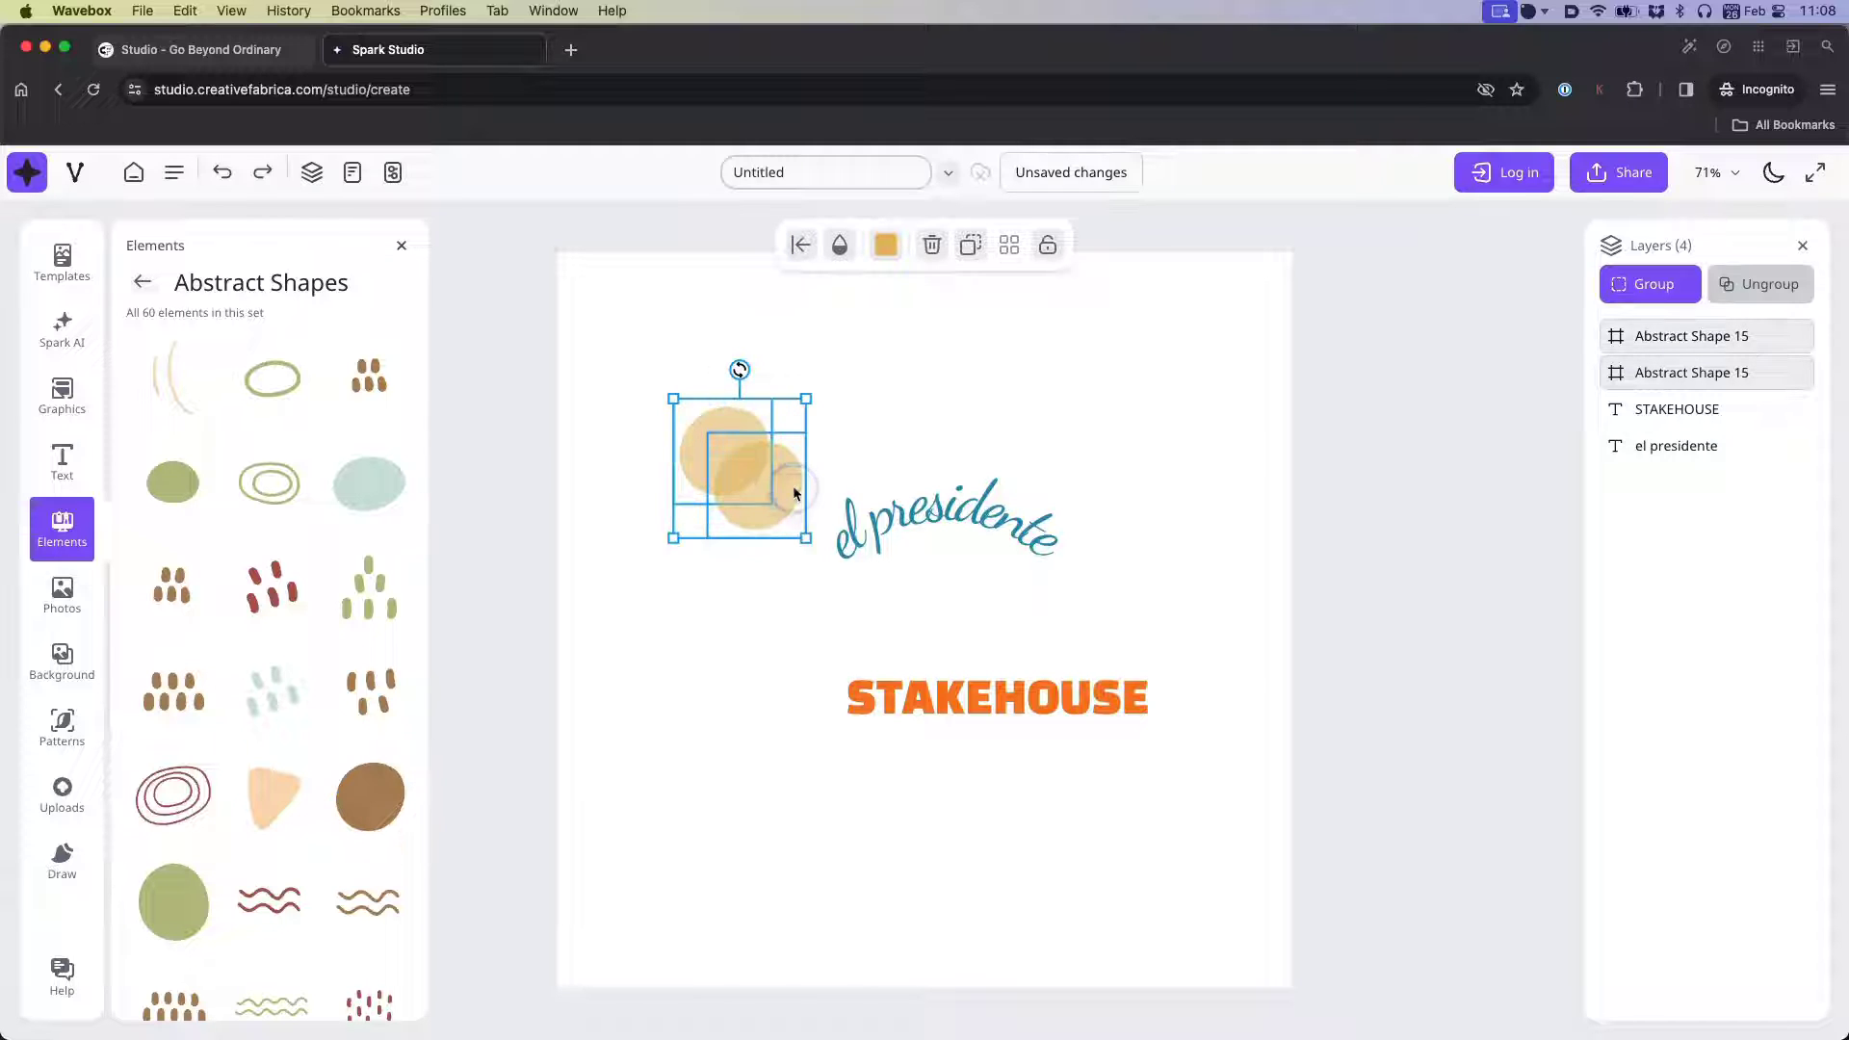
pyautogui.click(1633, 286)
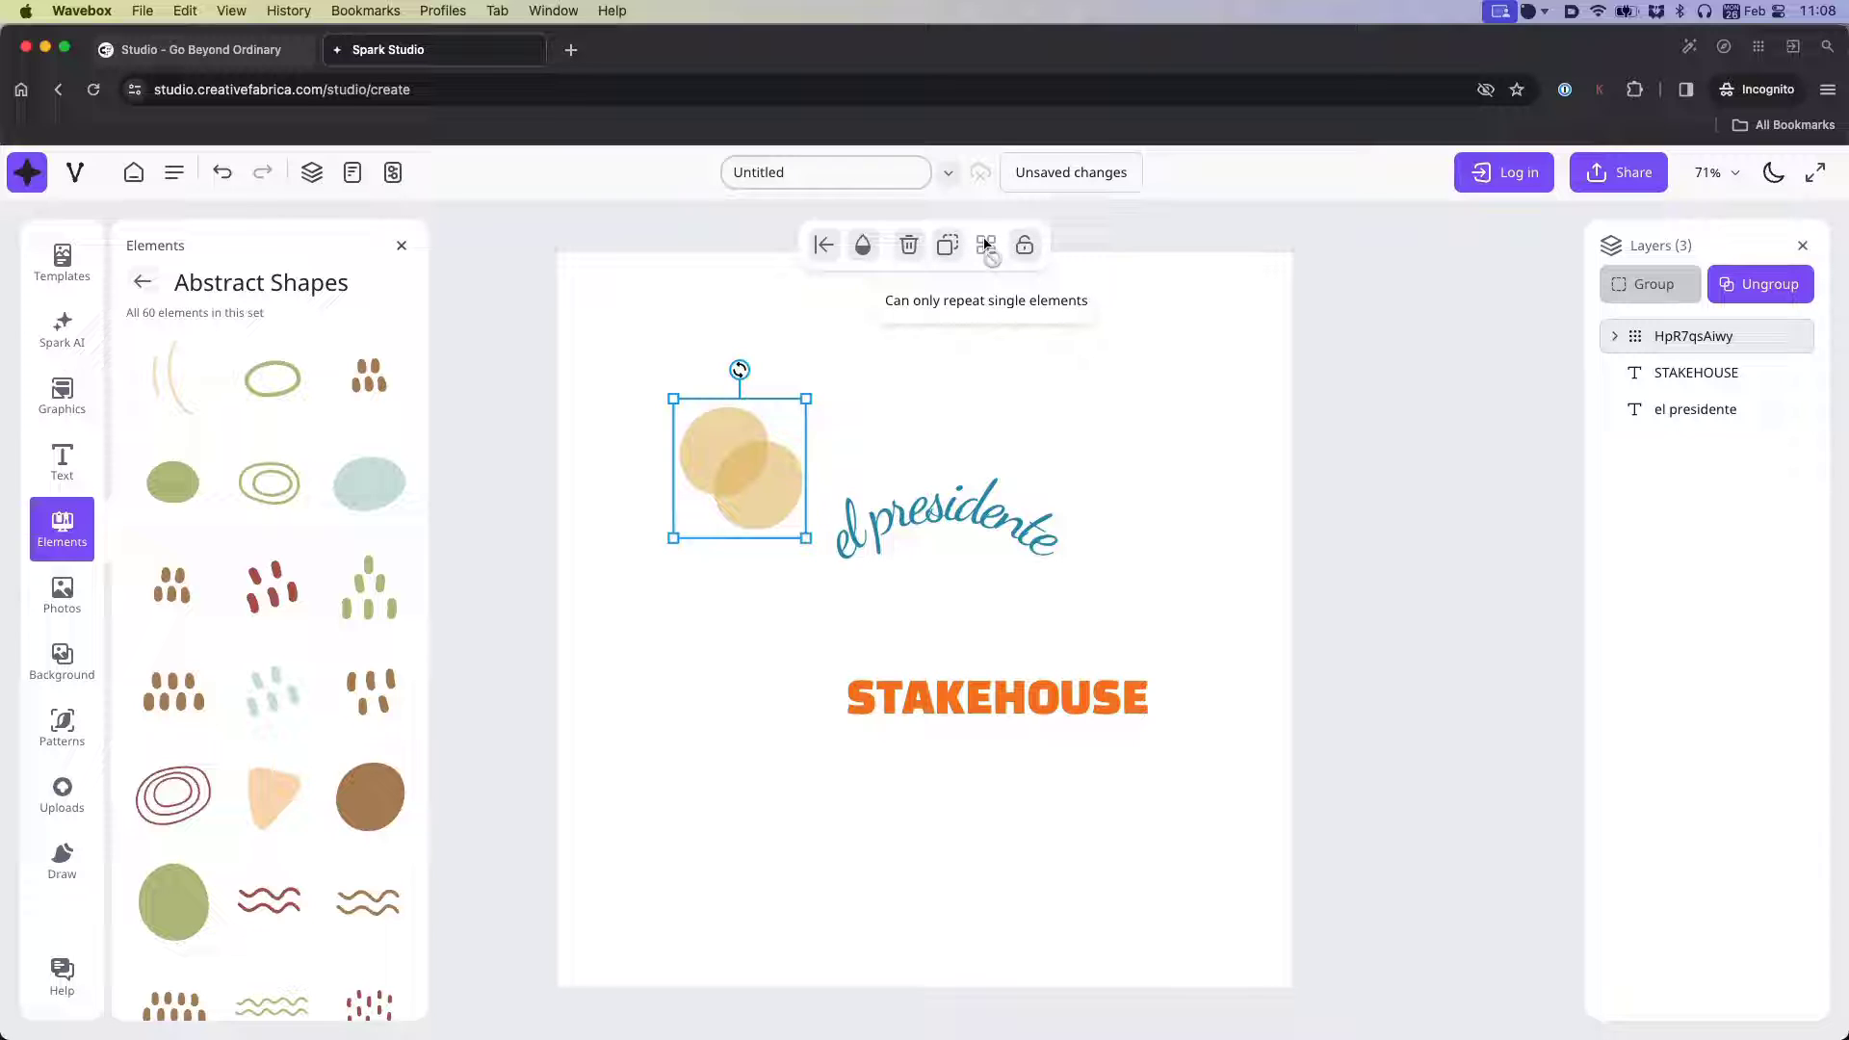
# - Deselect the circles and scroll through the stock Photos library
pyautogui.click(62, 461)
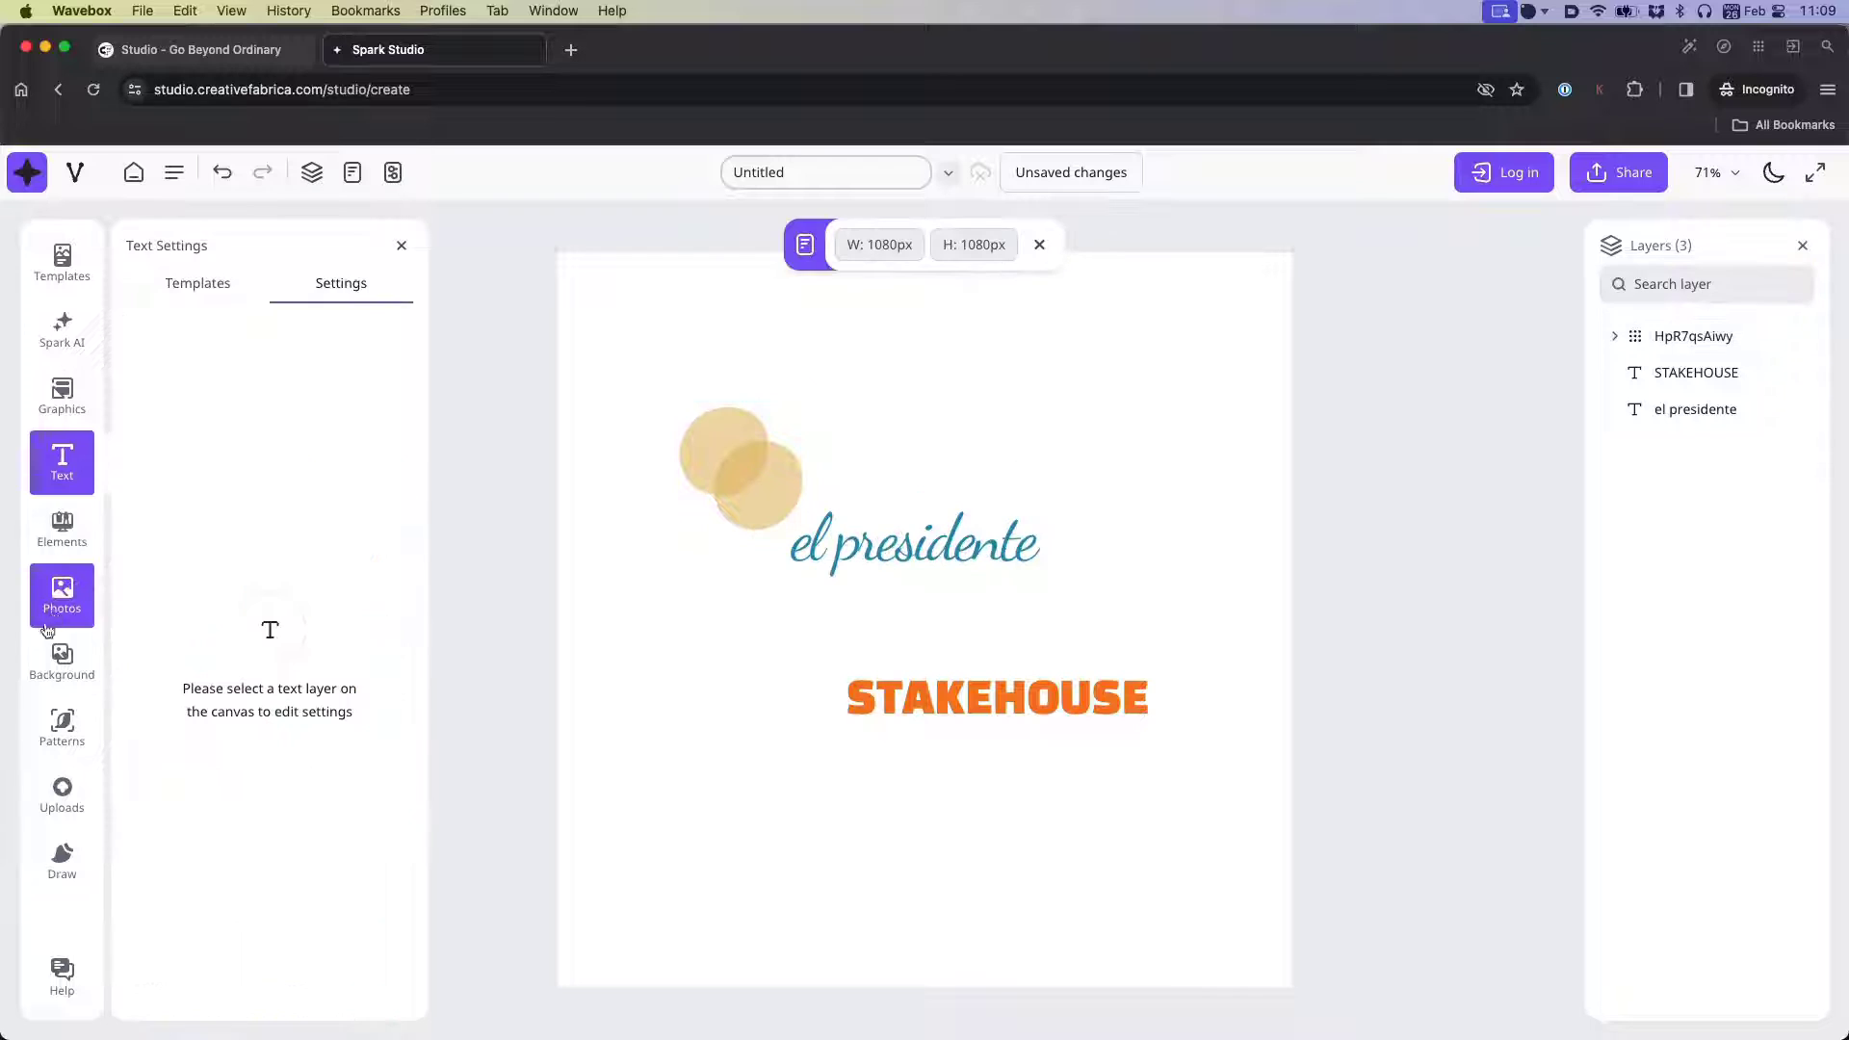
pyautogui.click(55, 617)
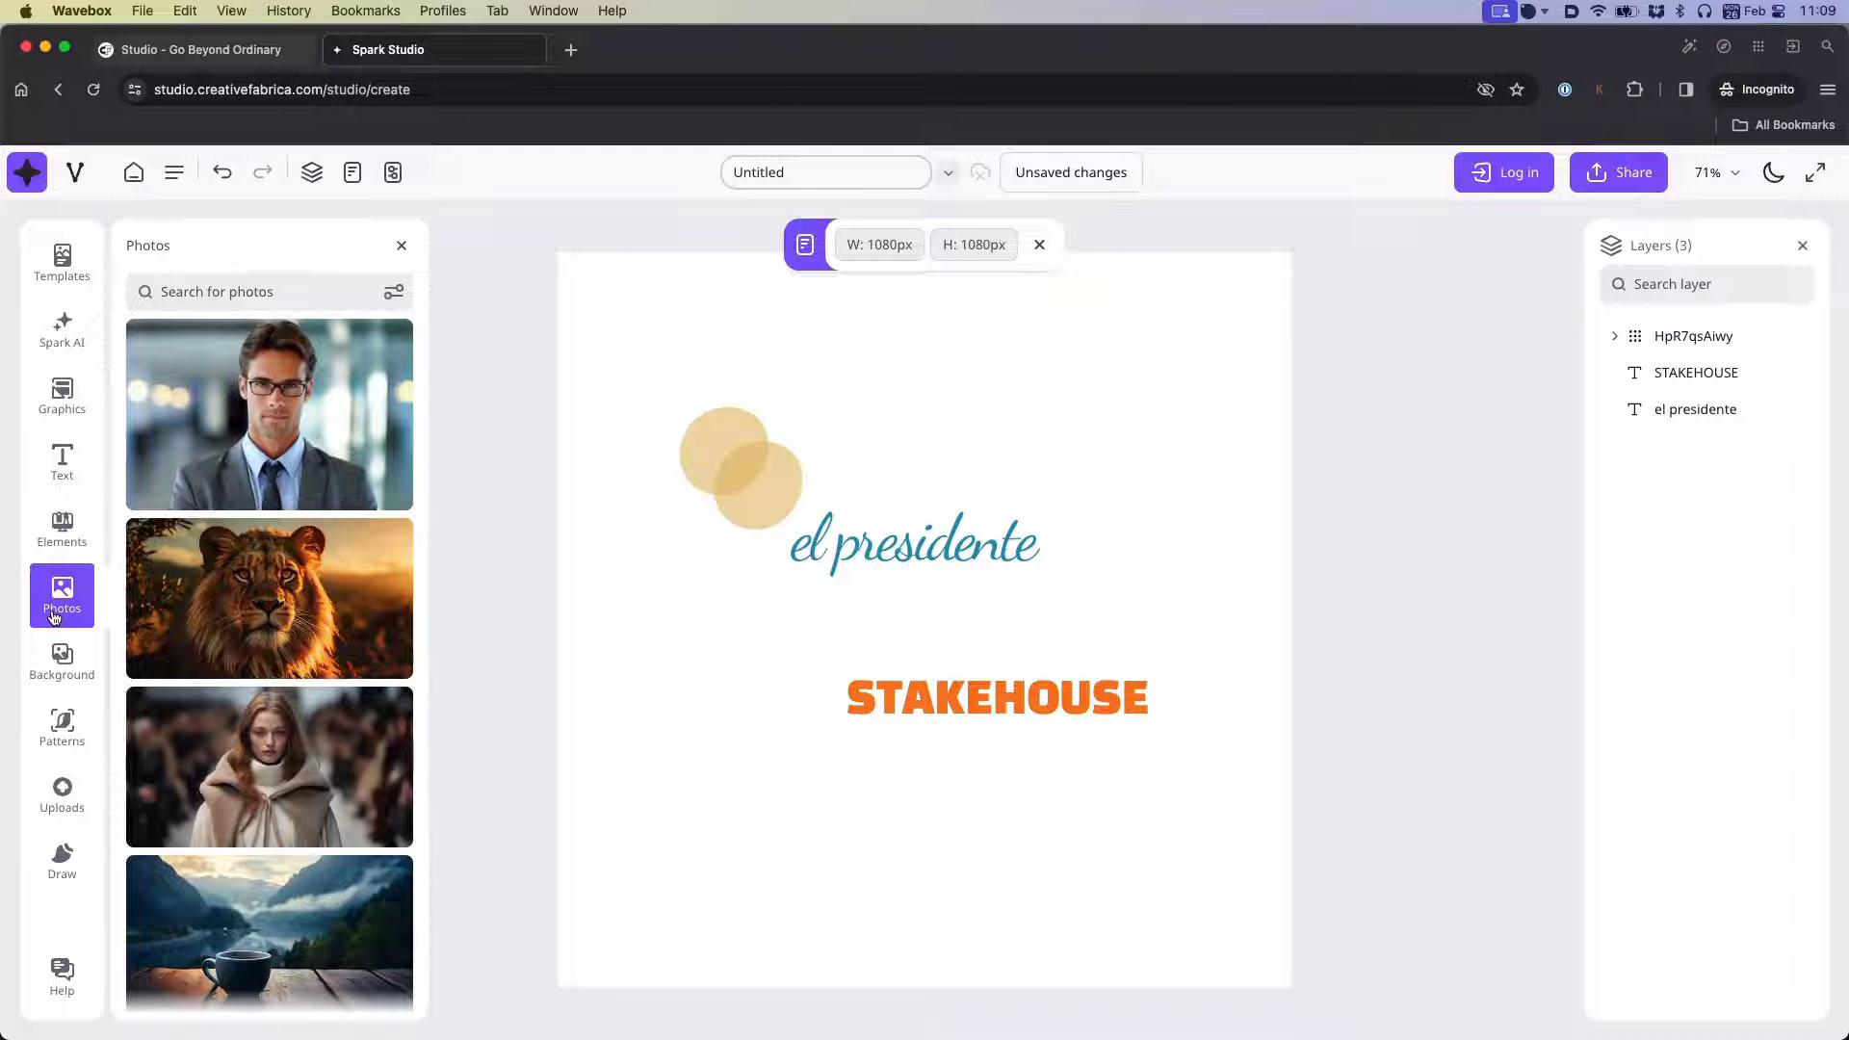
pyautogui.scroll(-3, 124, 709)
pyautogui.scroll(-7, 124, 709)
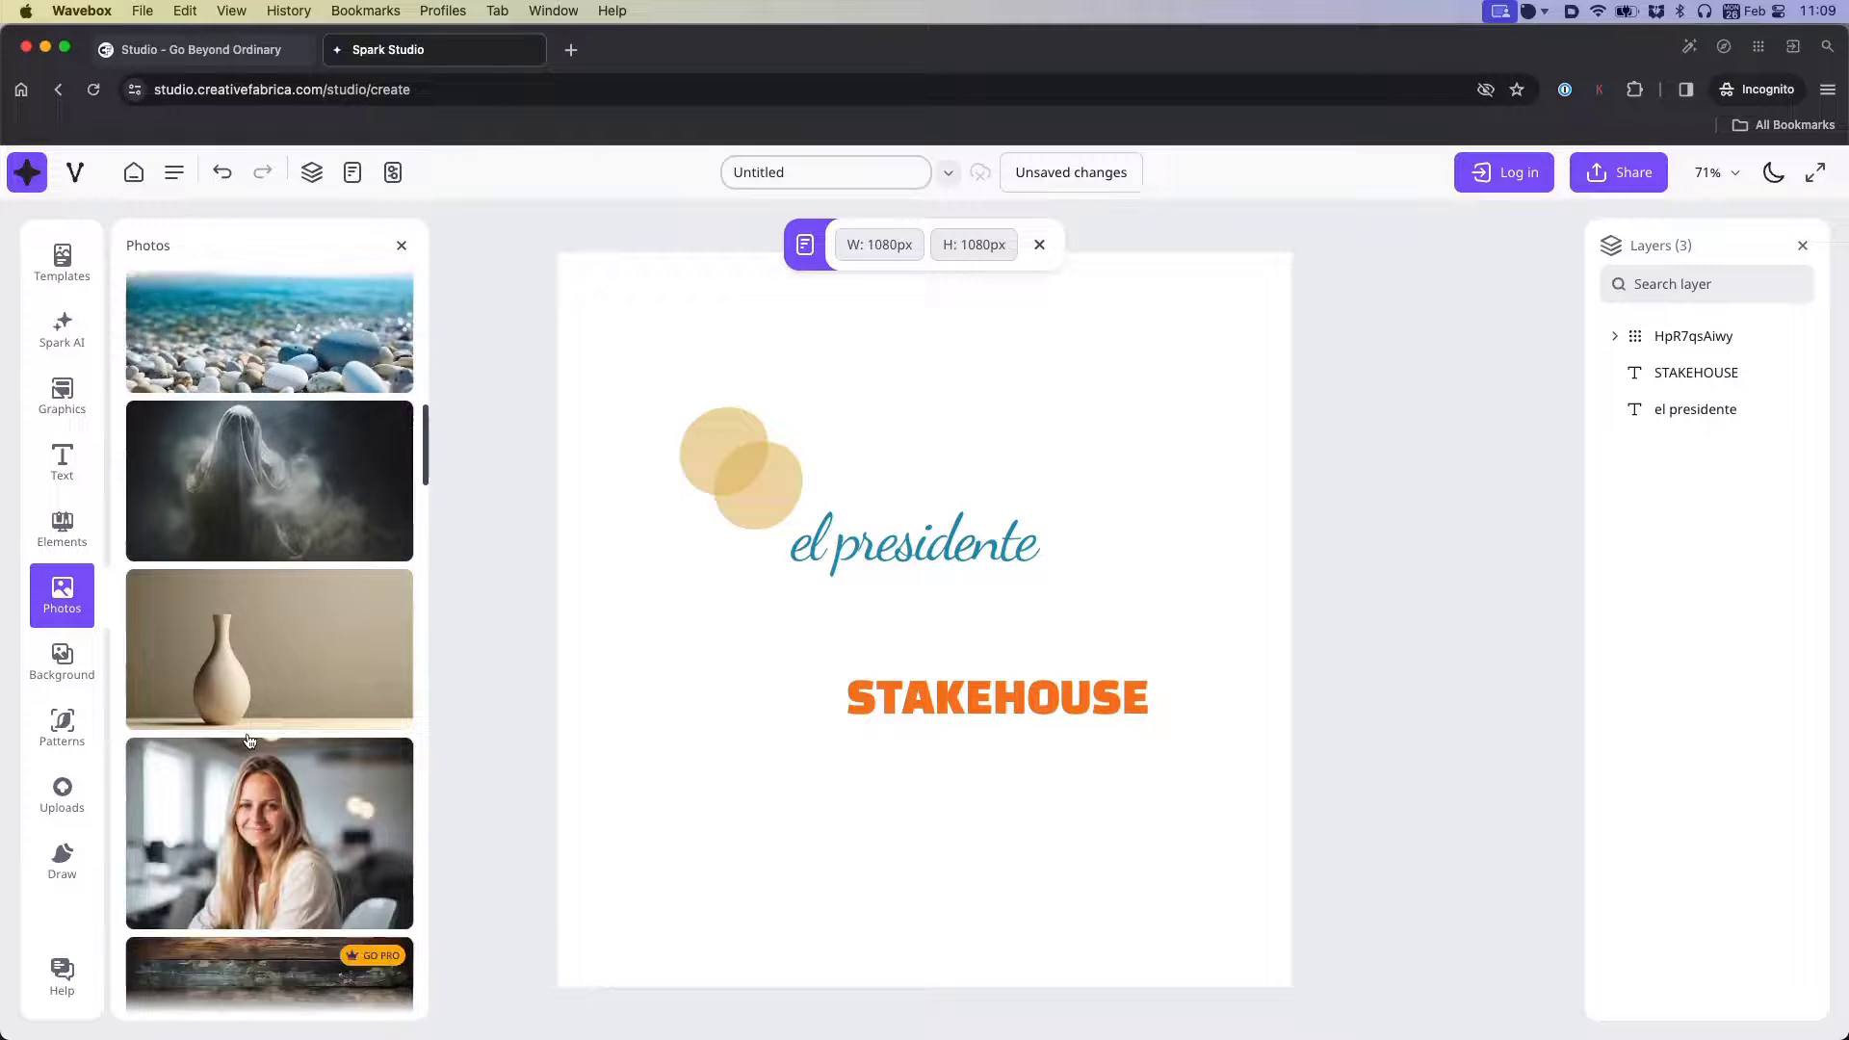
pyautogui.scroll(-4, 248, 740)
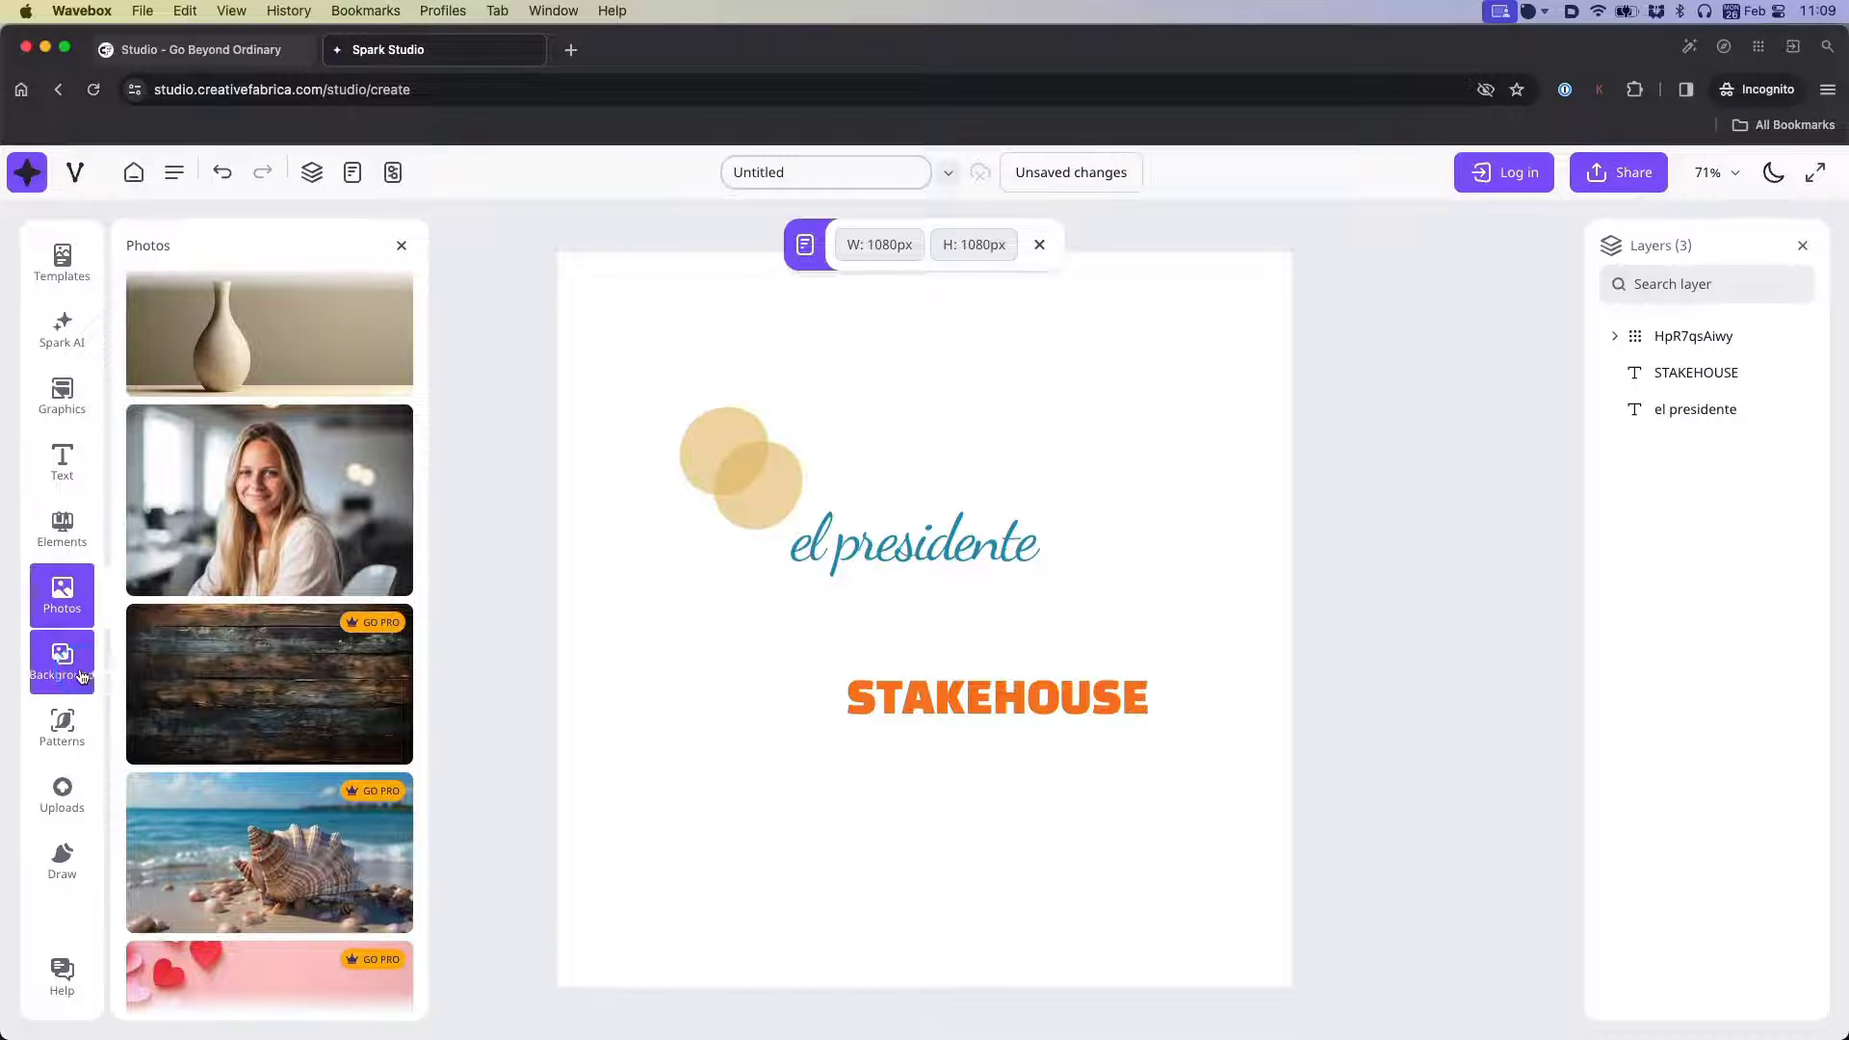
# - Browse the Background library's colour swatches and image backgrounds
pyautogui.click(83, 677)
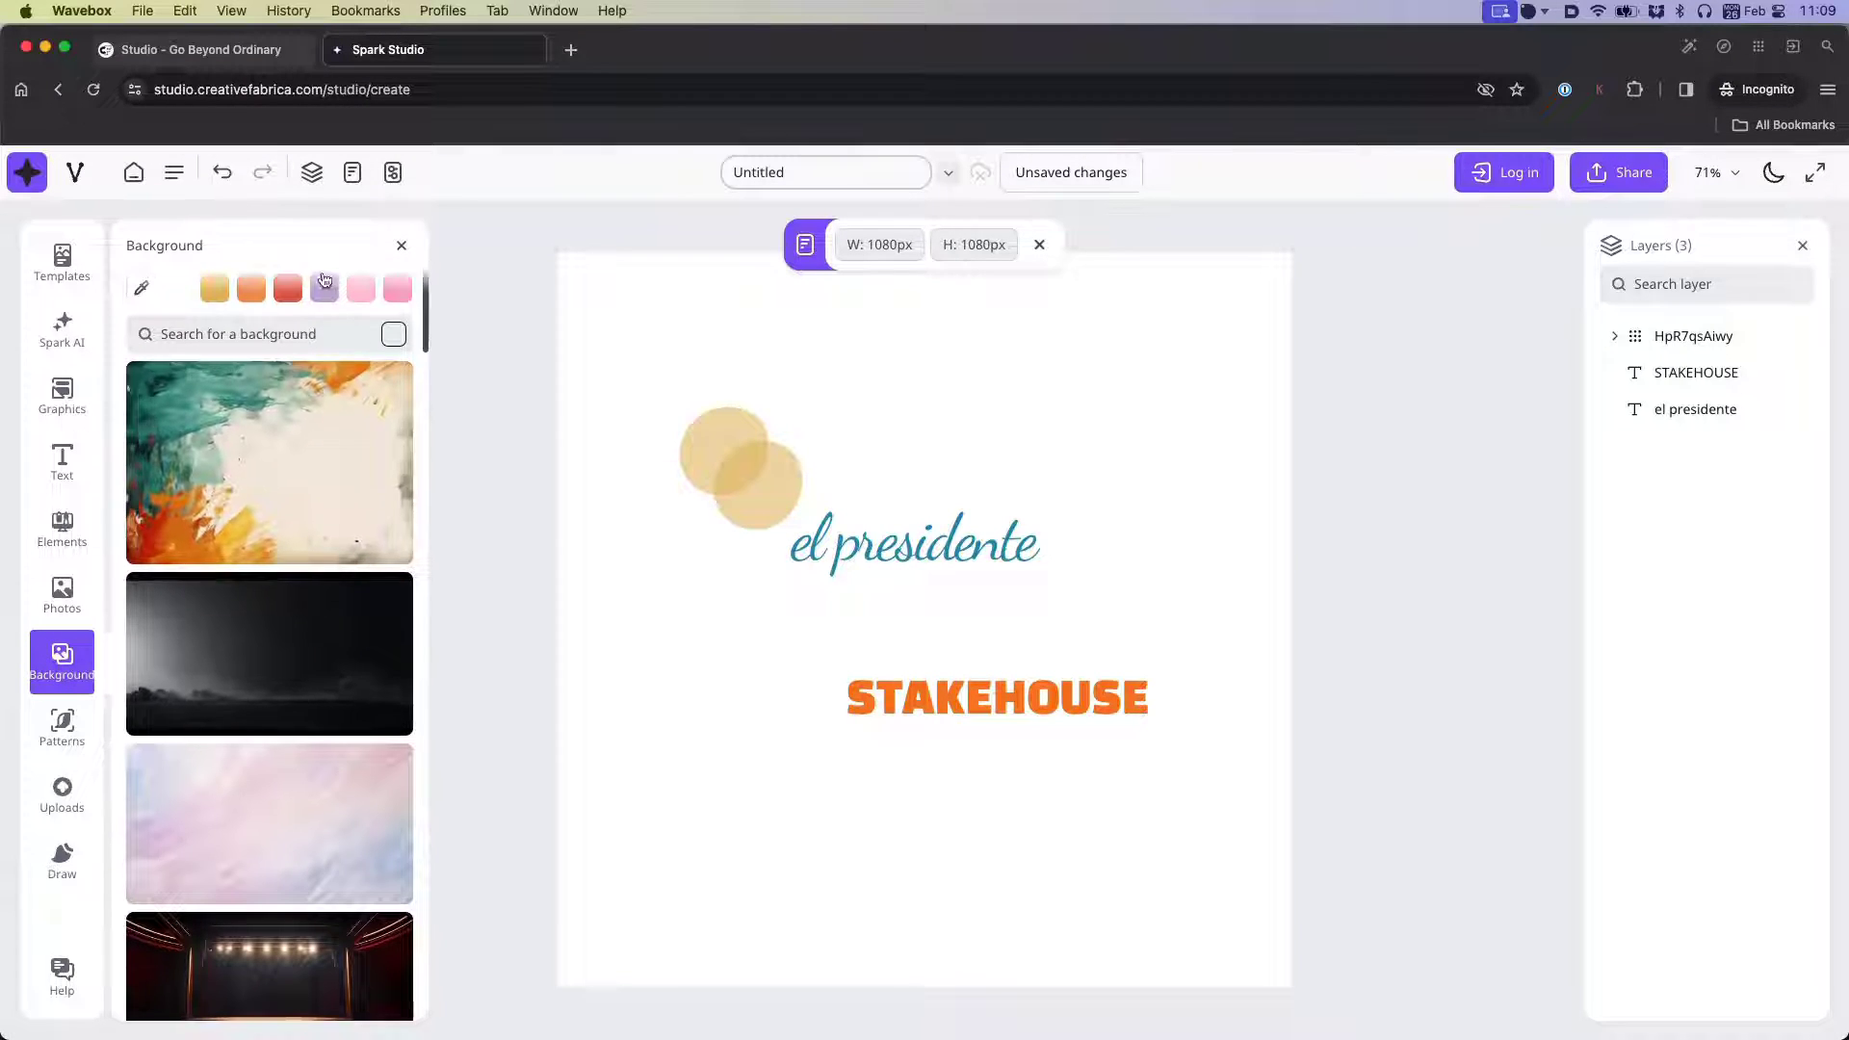
pyautogui.scroll(-10, 327, 640)
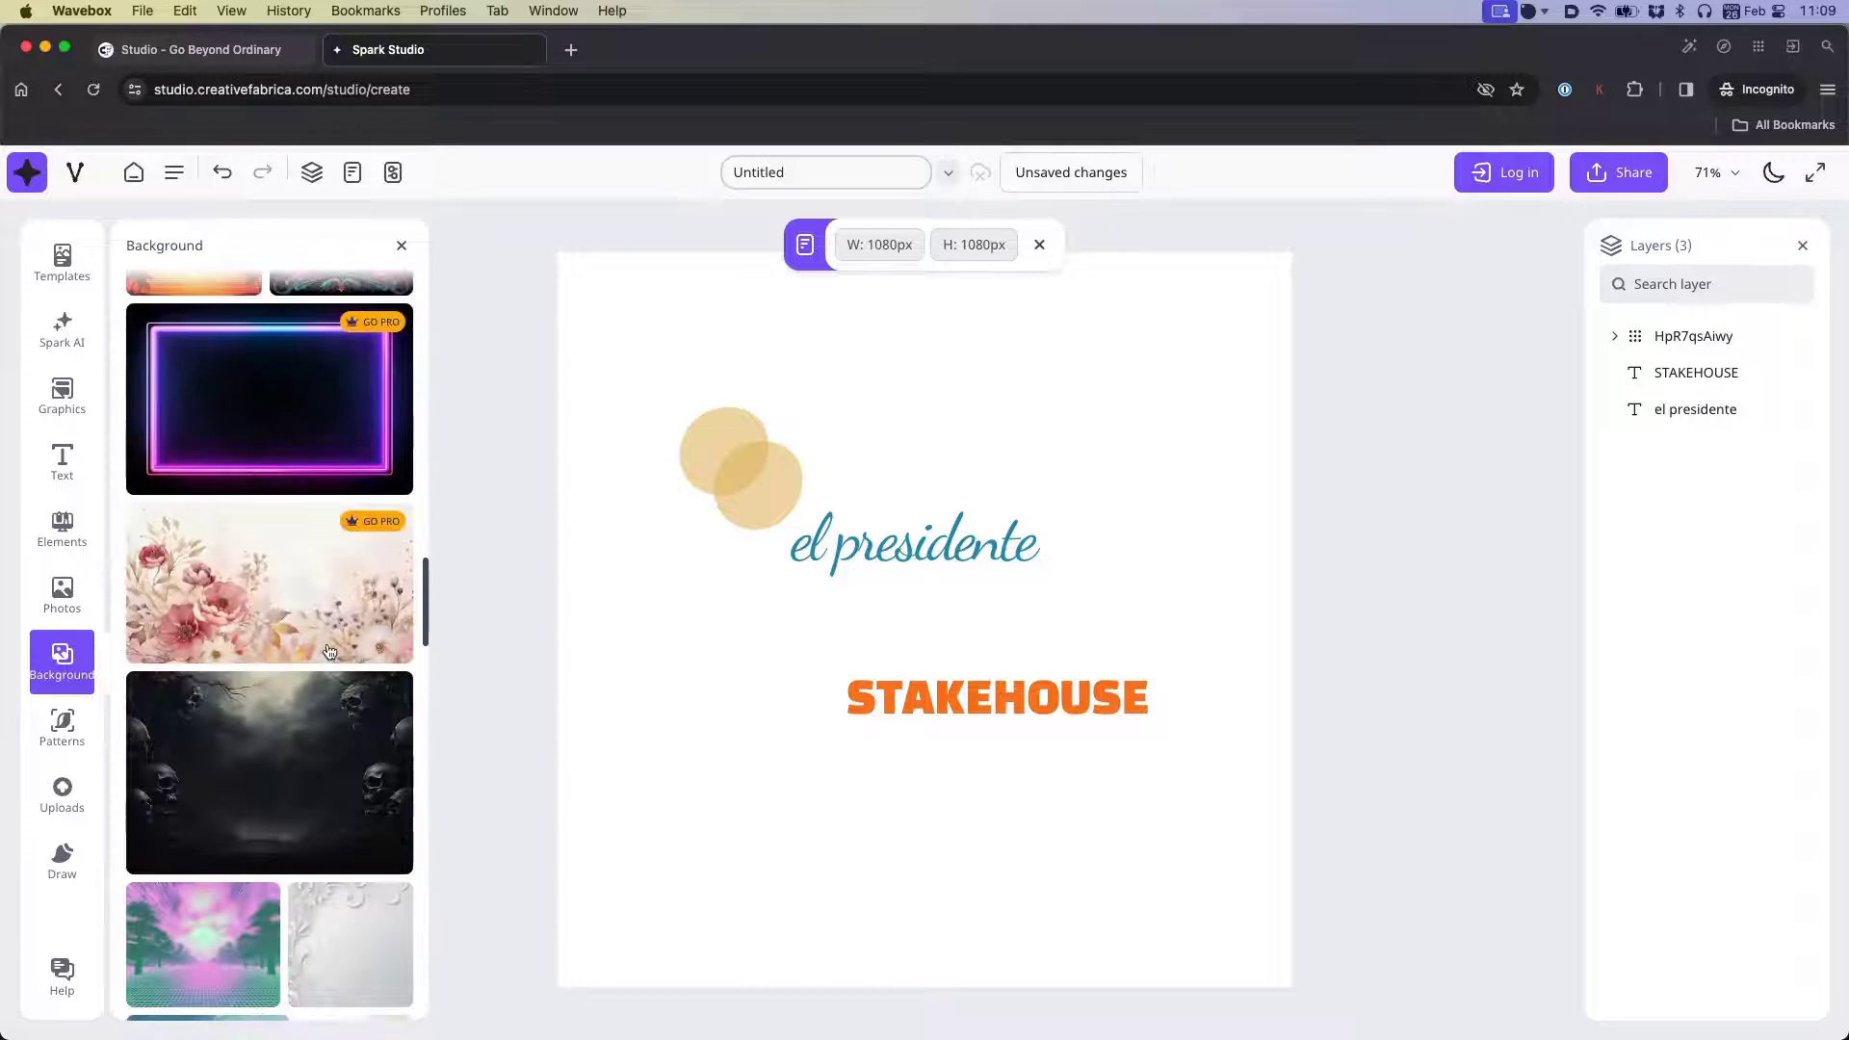
pyautogui.scroll(-5, 328, 652)
pyautogui.scroll(15, 329, 652)
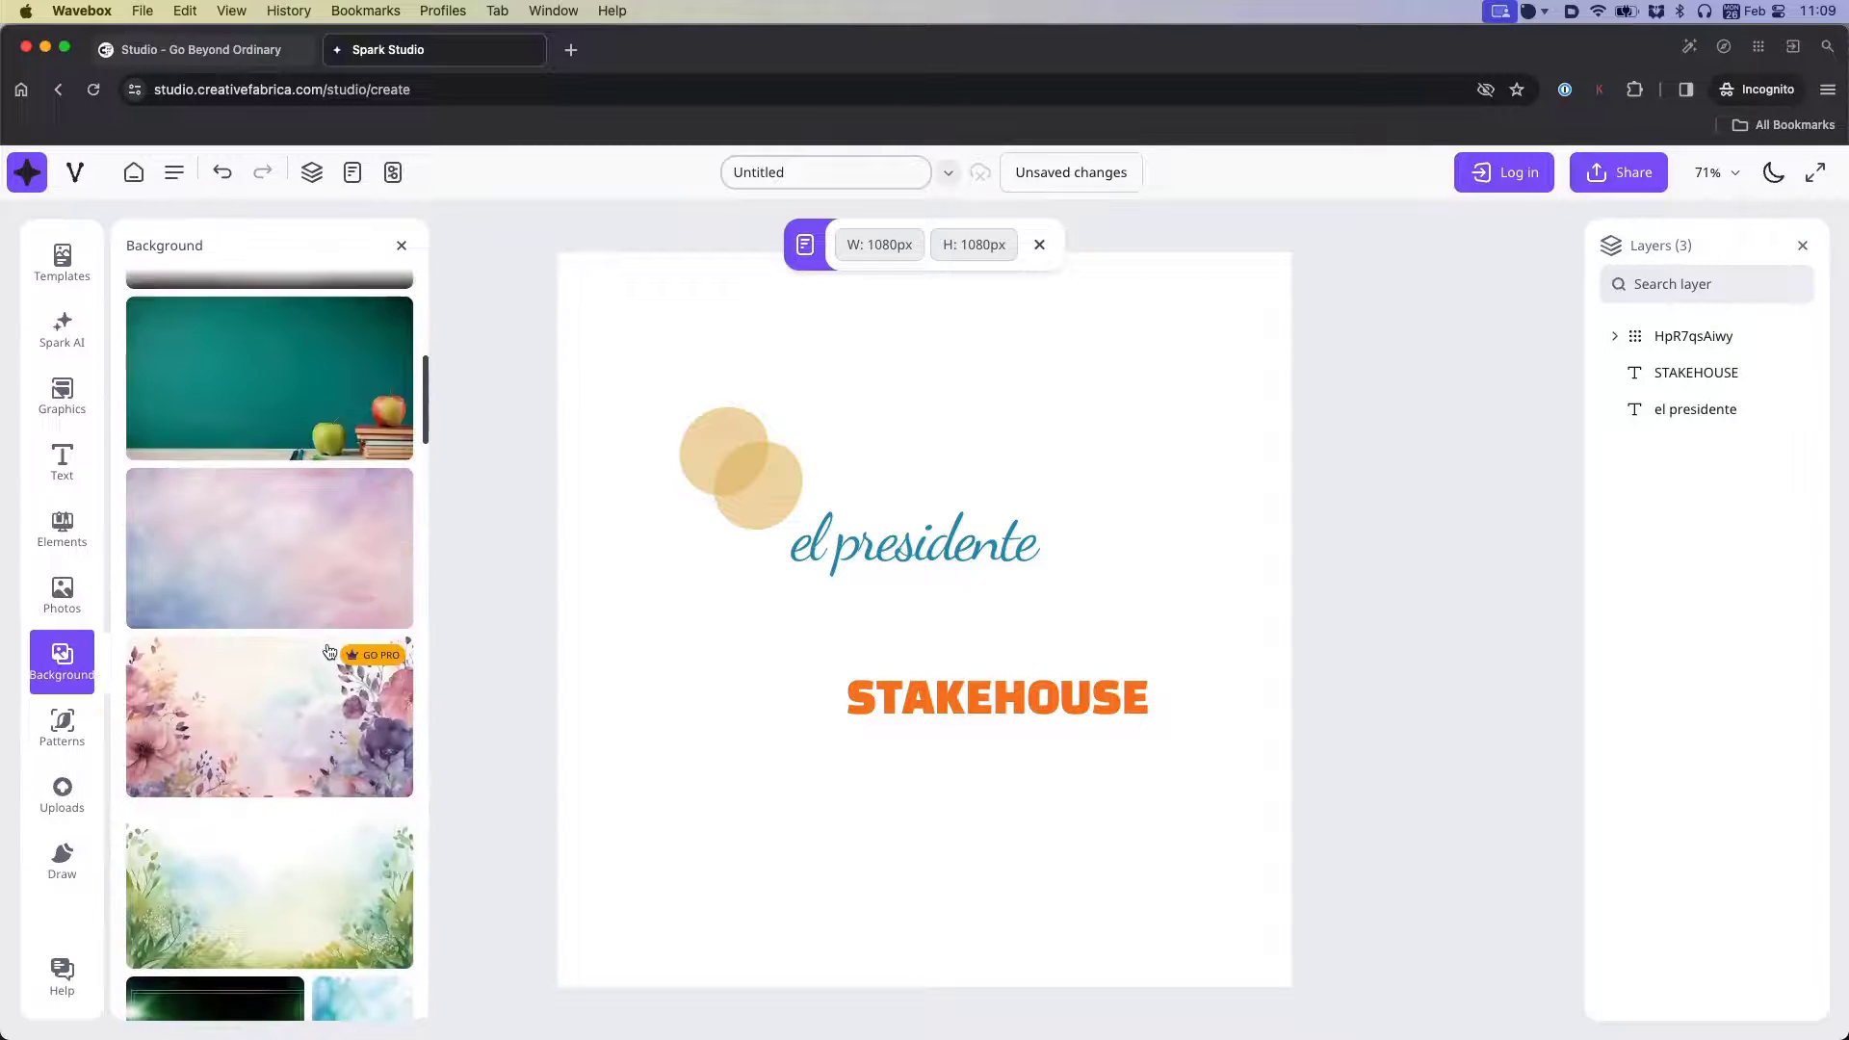
pyautogui.click(141, 291)
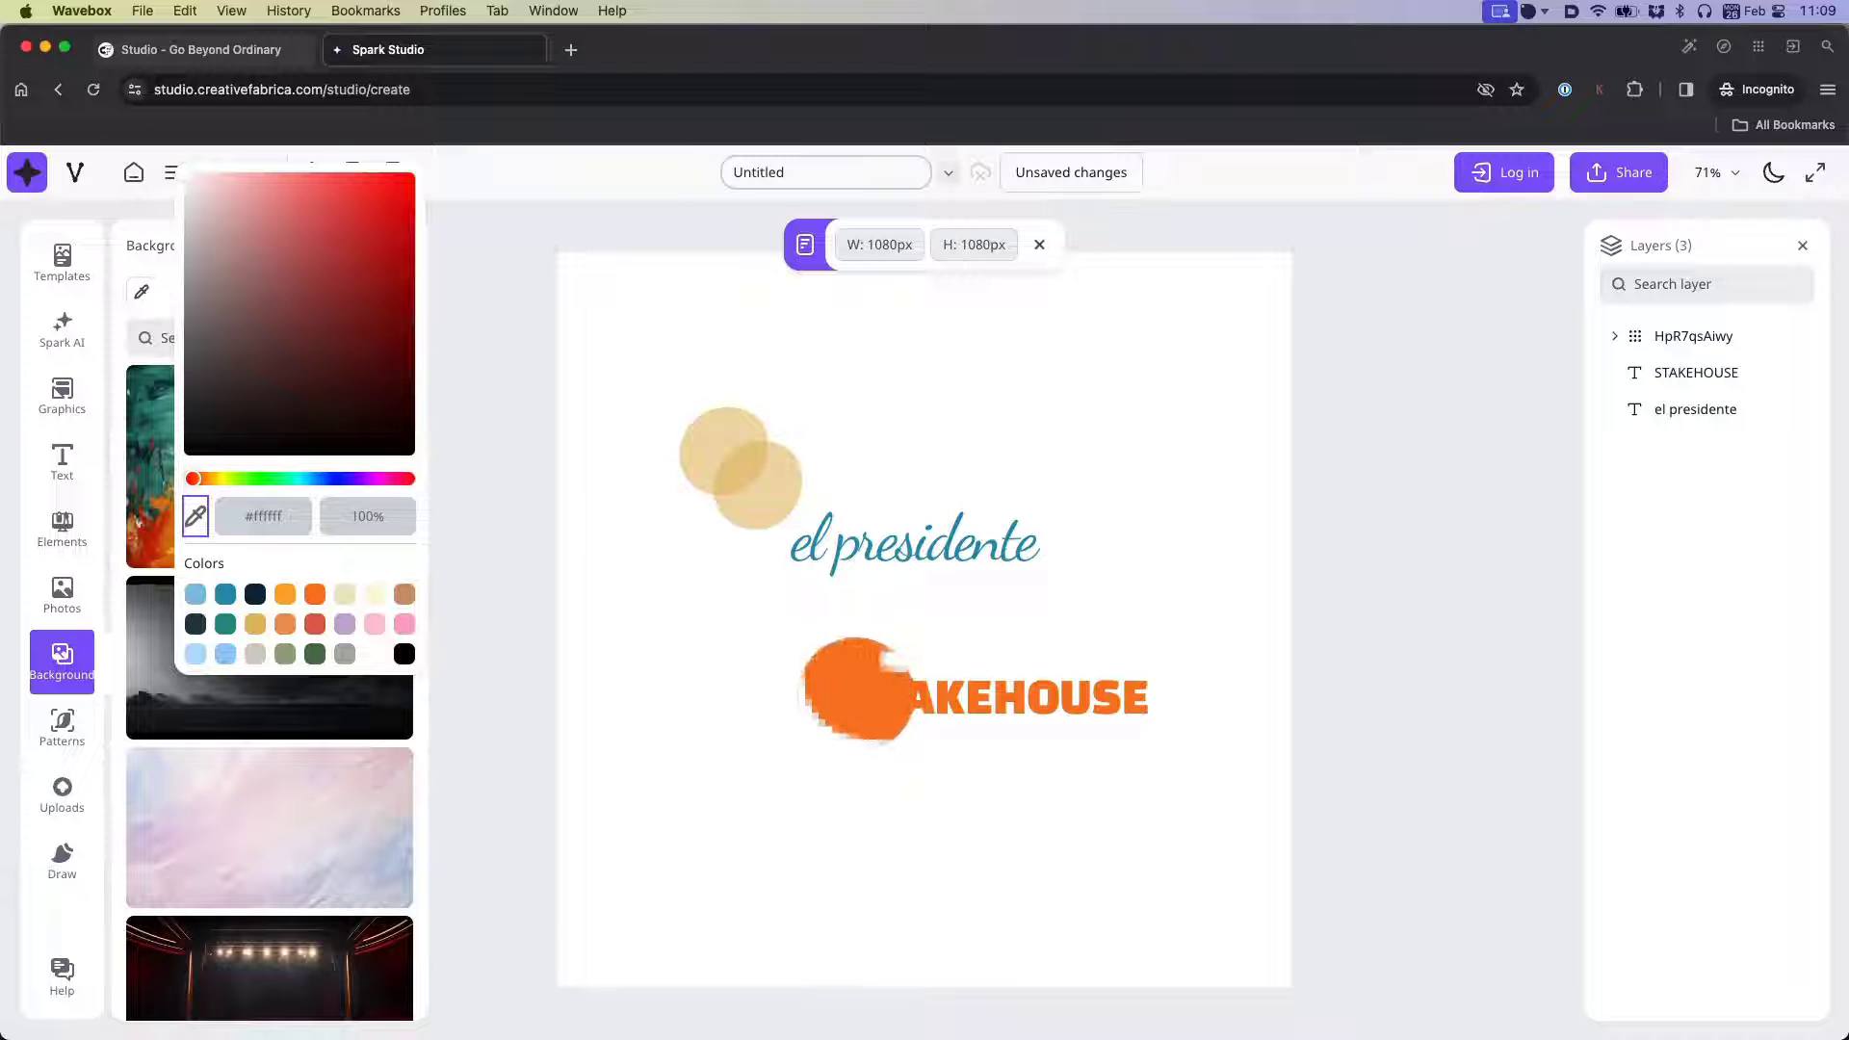
pyautogui.click(858, 702)
pyautogui.click(466, 330)
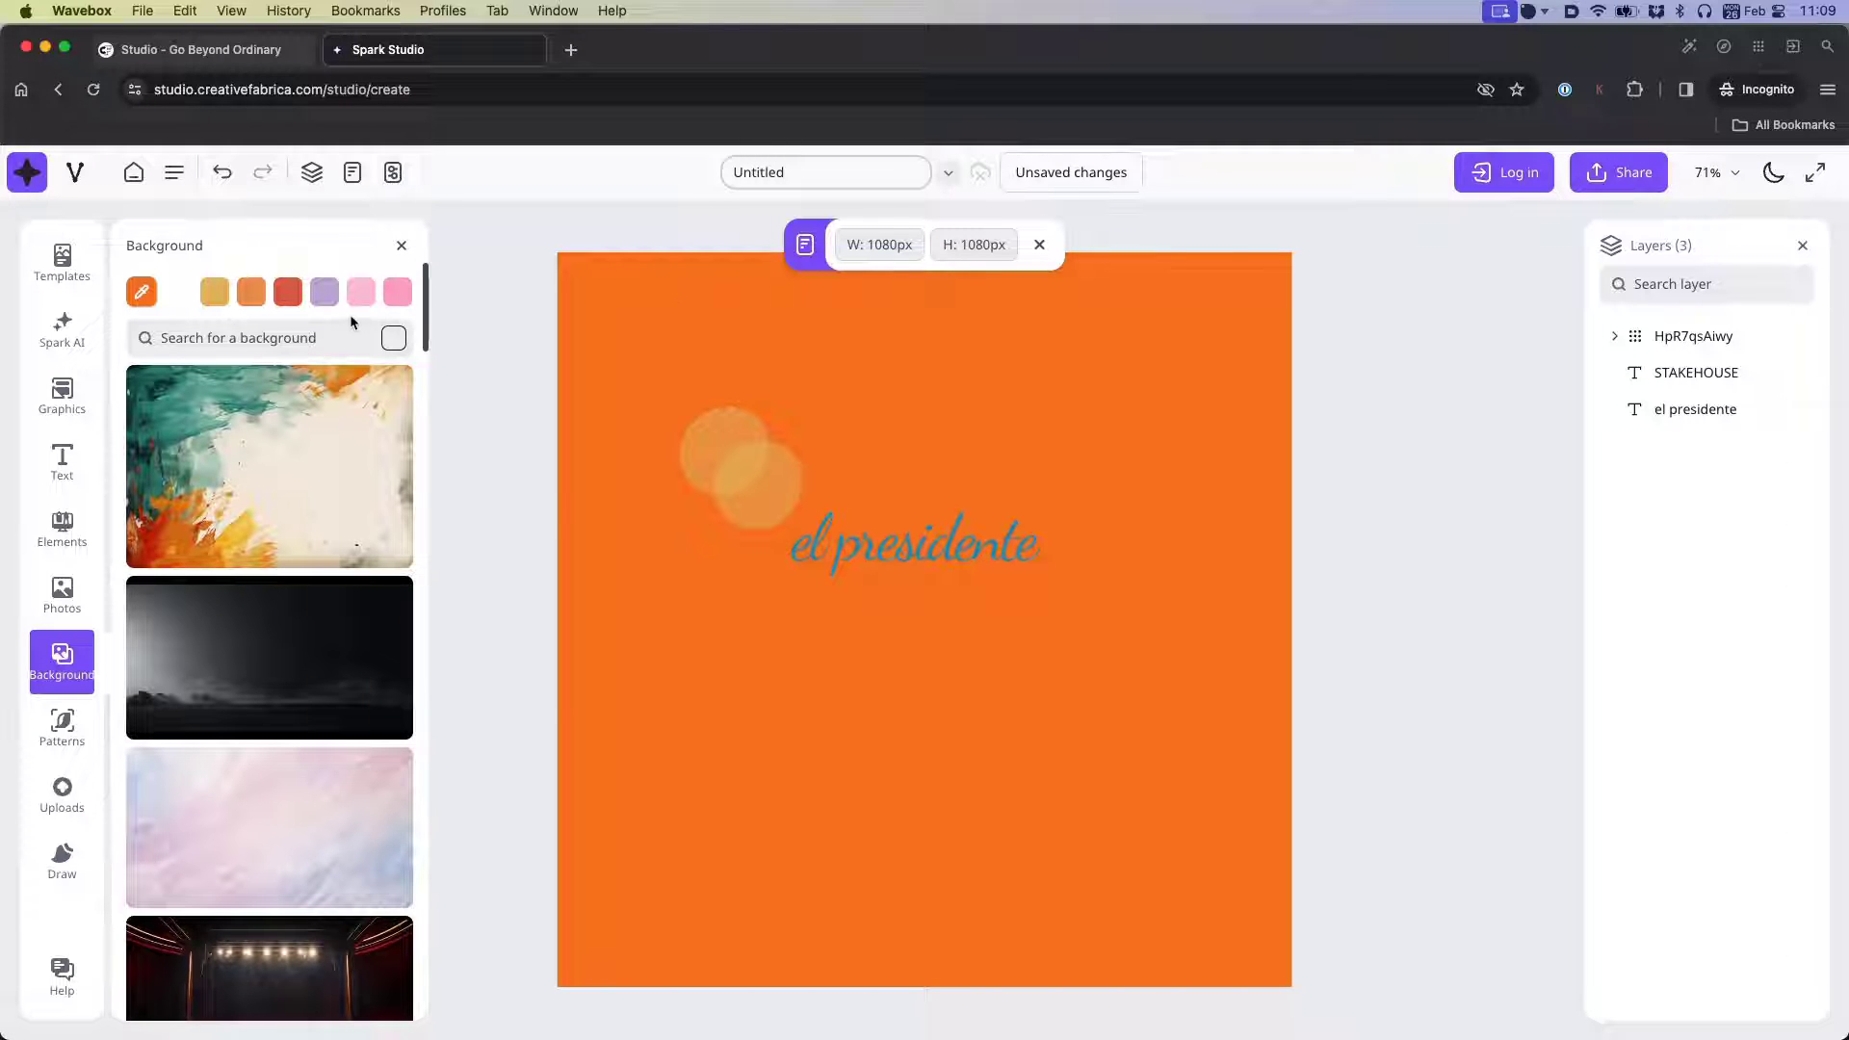
pyautogui.click(362, 444)
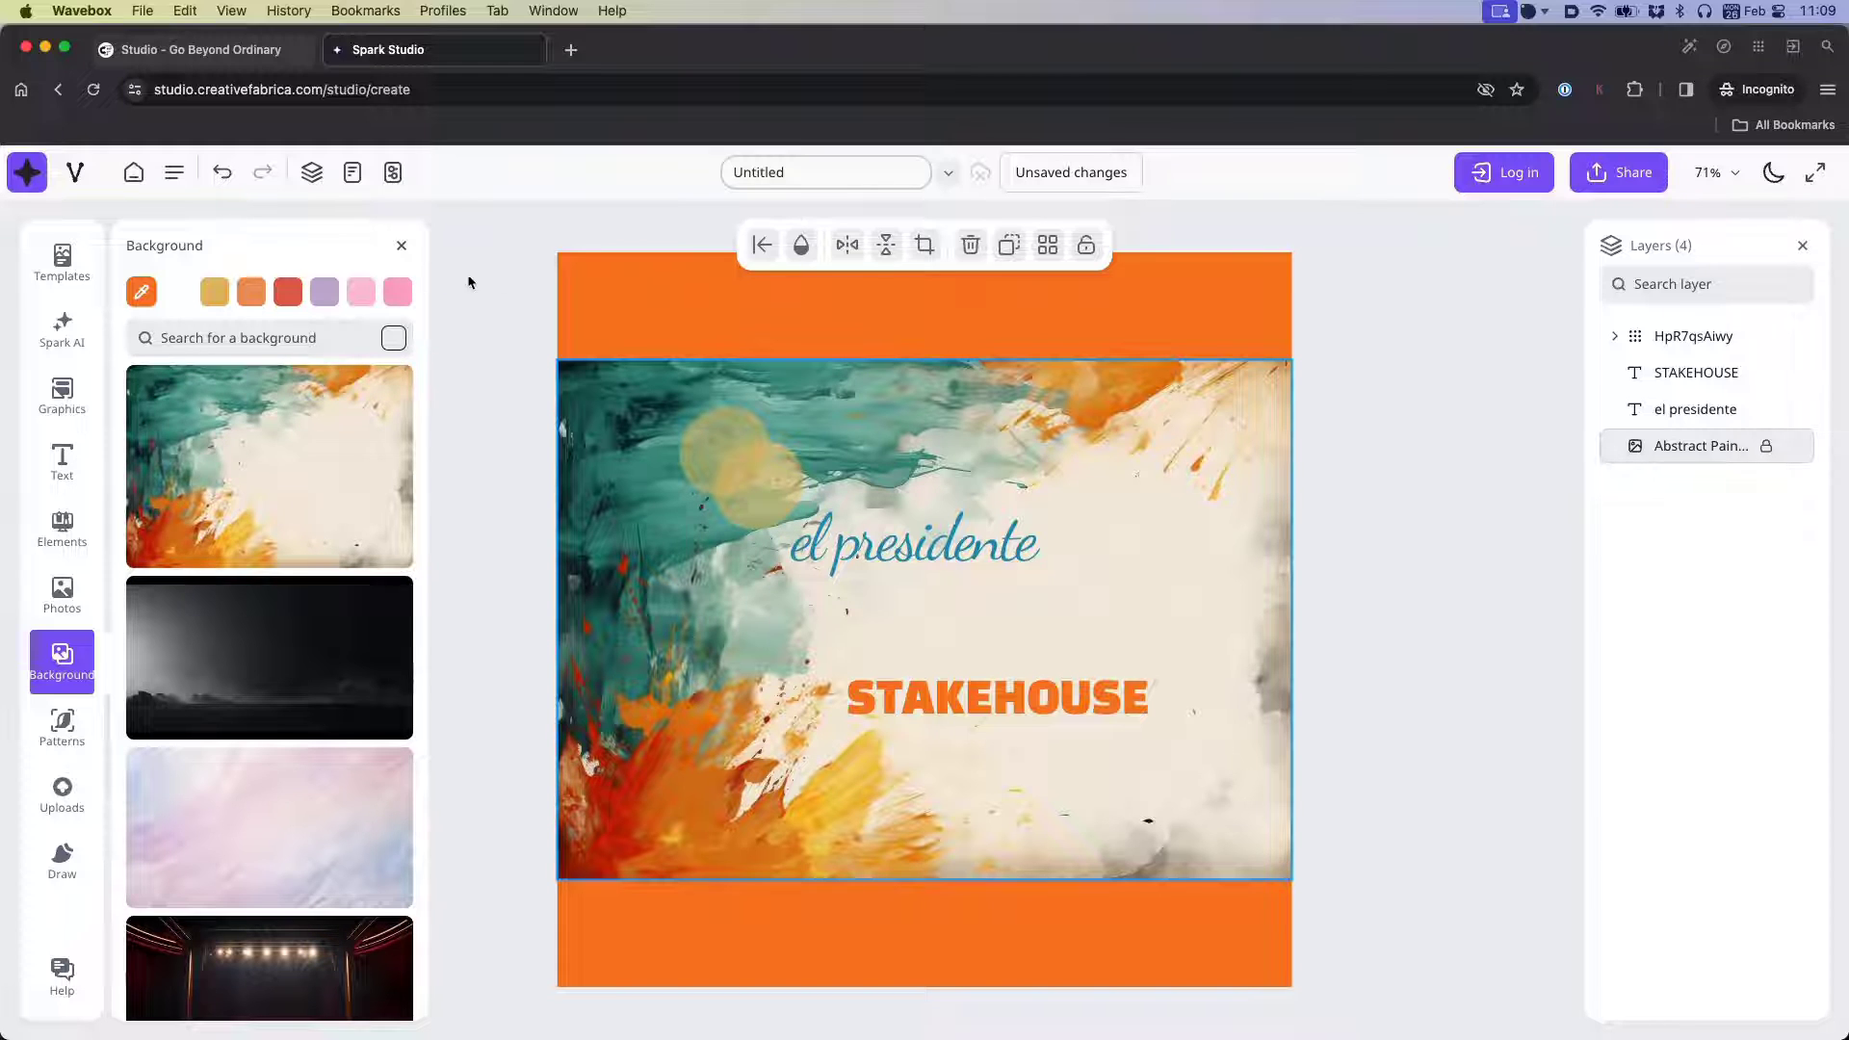
pyautogui.click(218, 175)
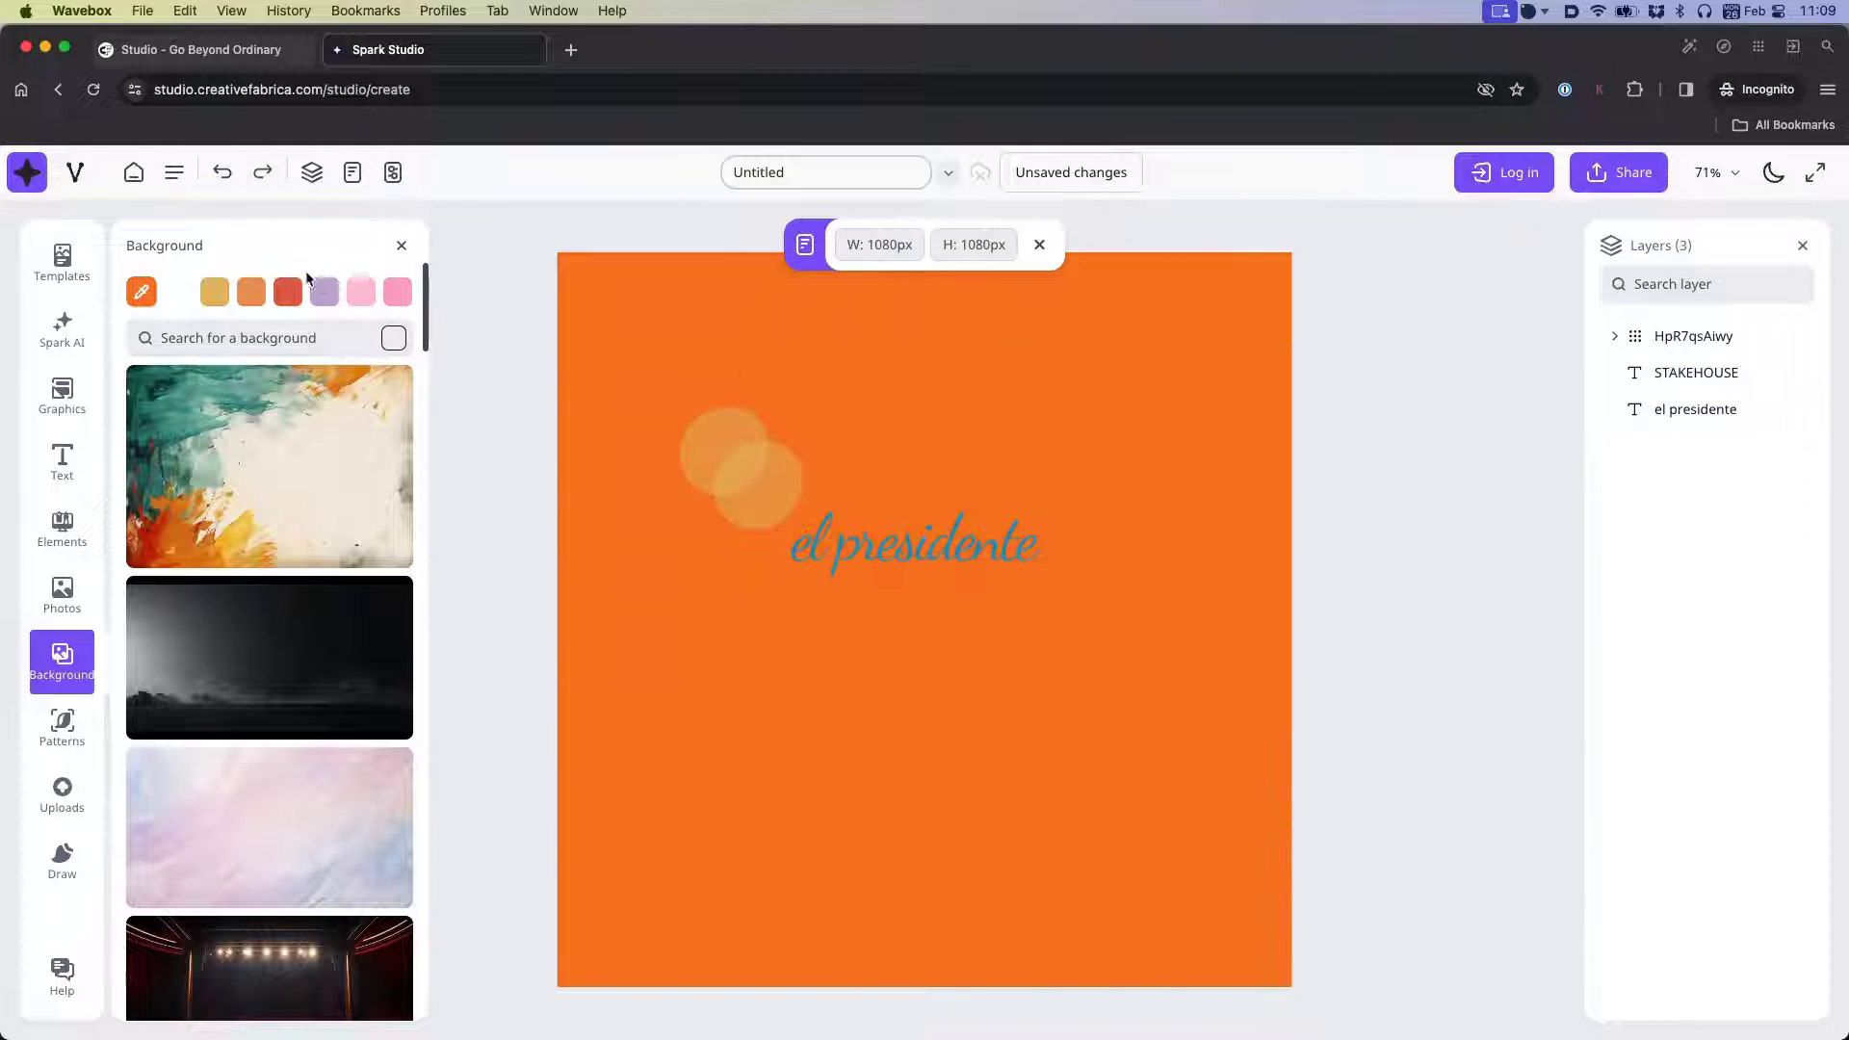
pyautogui.click(358, 293)
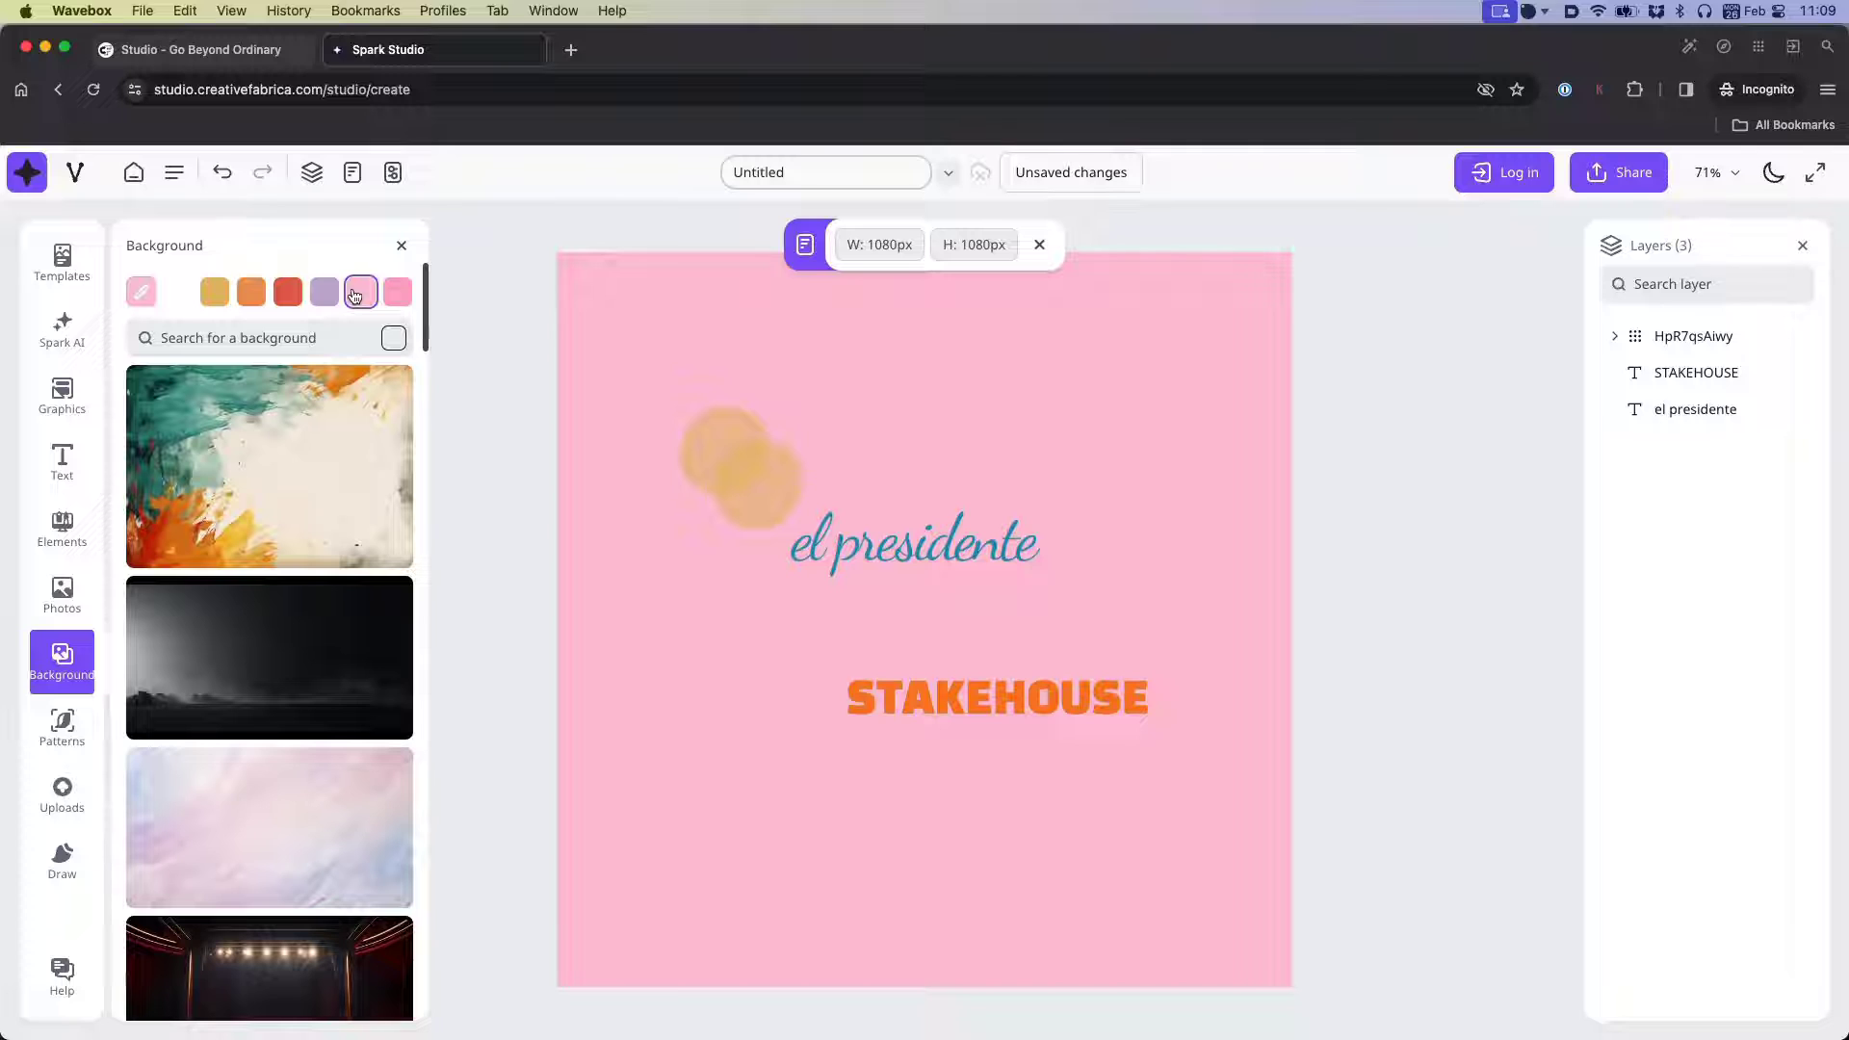
pyautogui.click(141, 291)
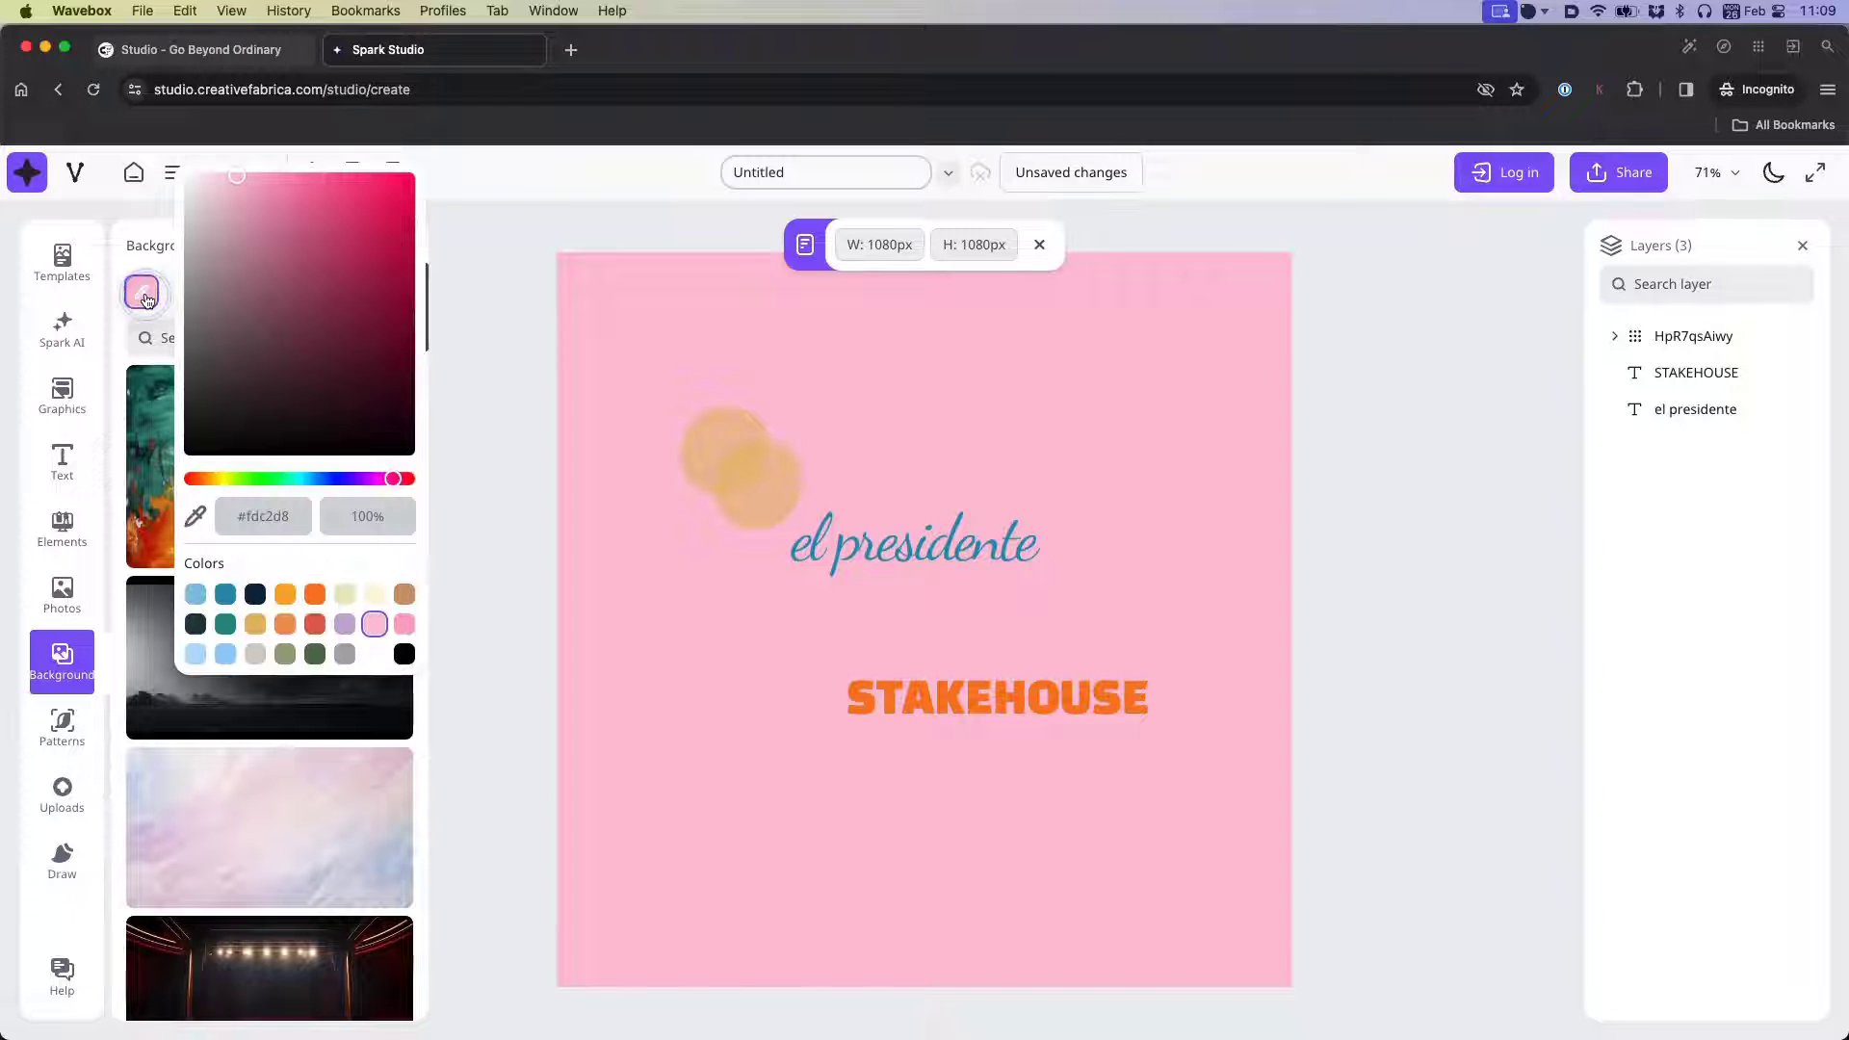
pyautogui.click(375, 654)
pyautogui.click(666, 344)
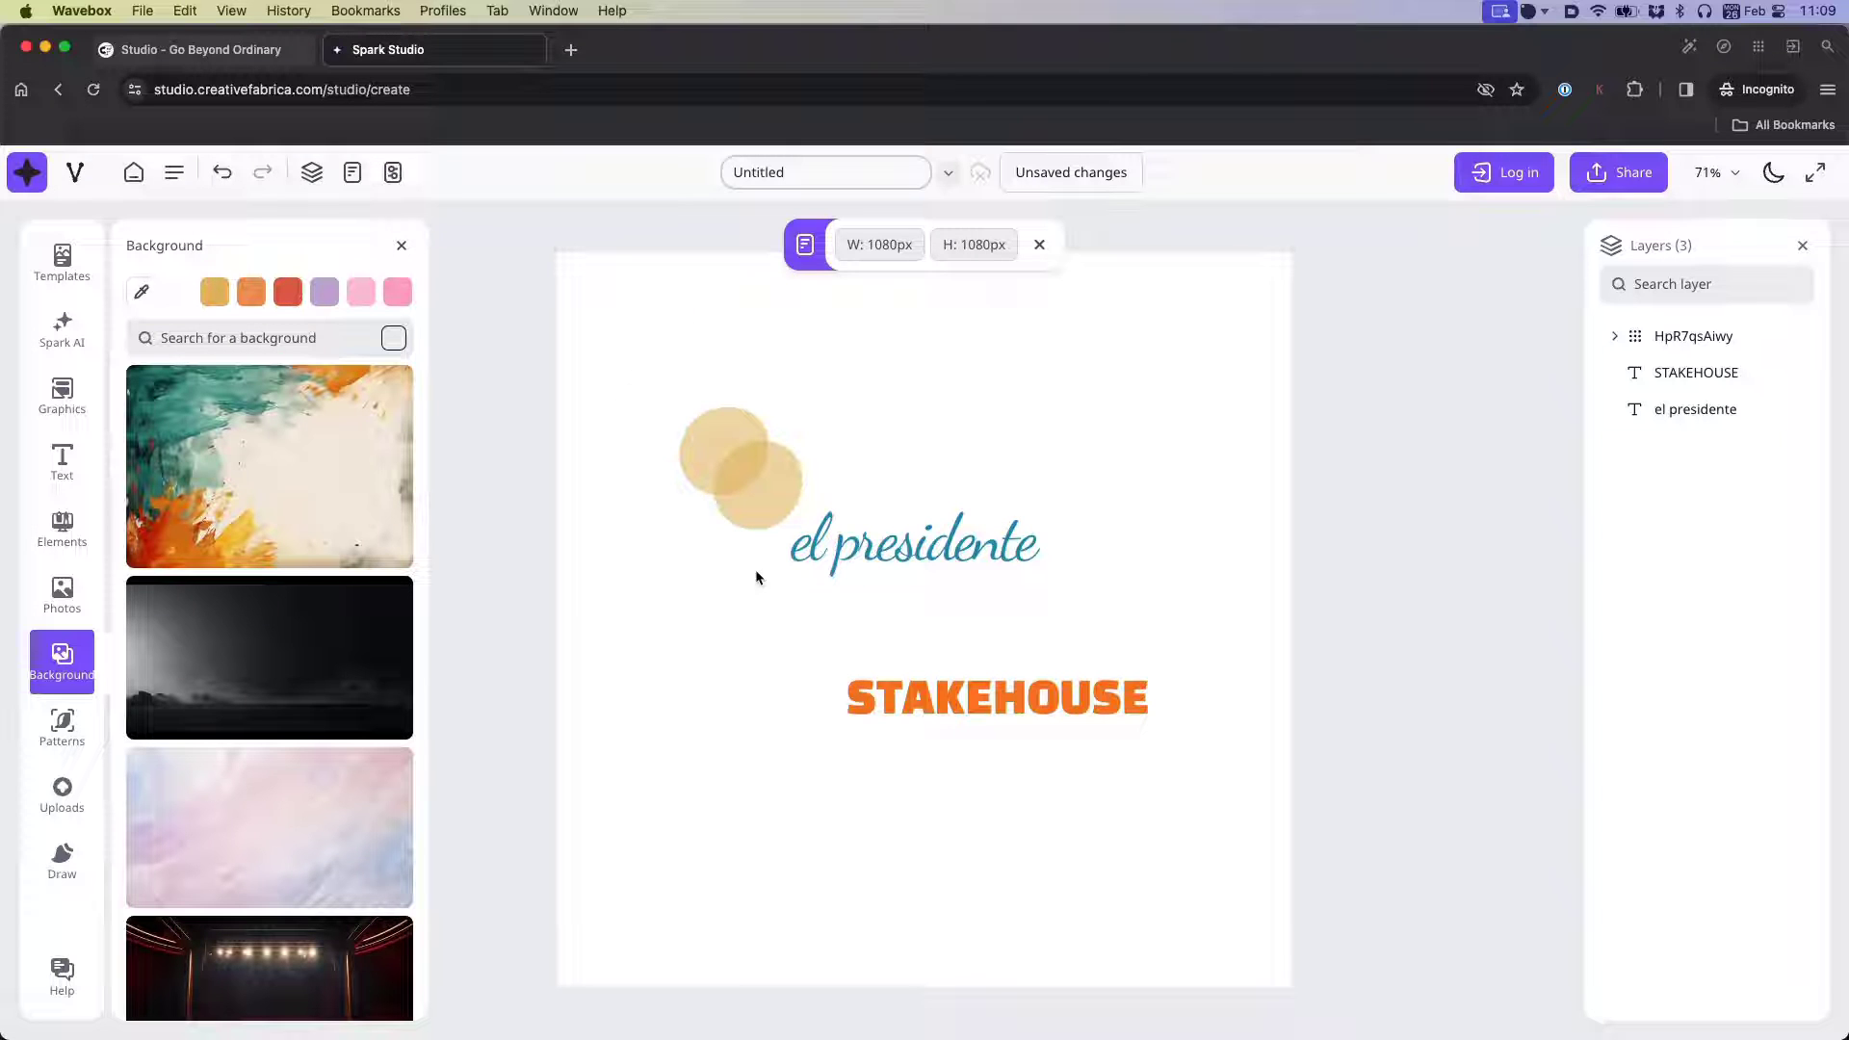
# - Open the Patterns library and scroll through its wood, floral, splatter and iridescent tiles
pyautogui.click(72, 720)
pyautogui.scroll(-10, 344, 678)
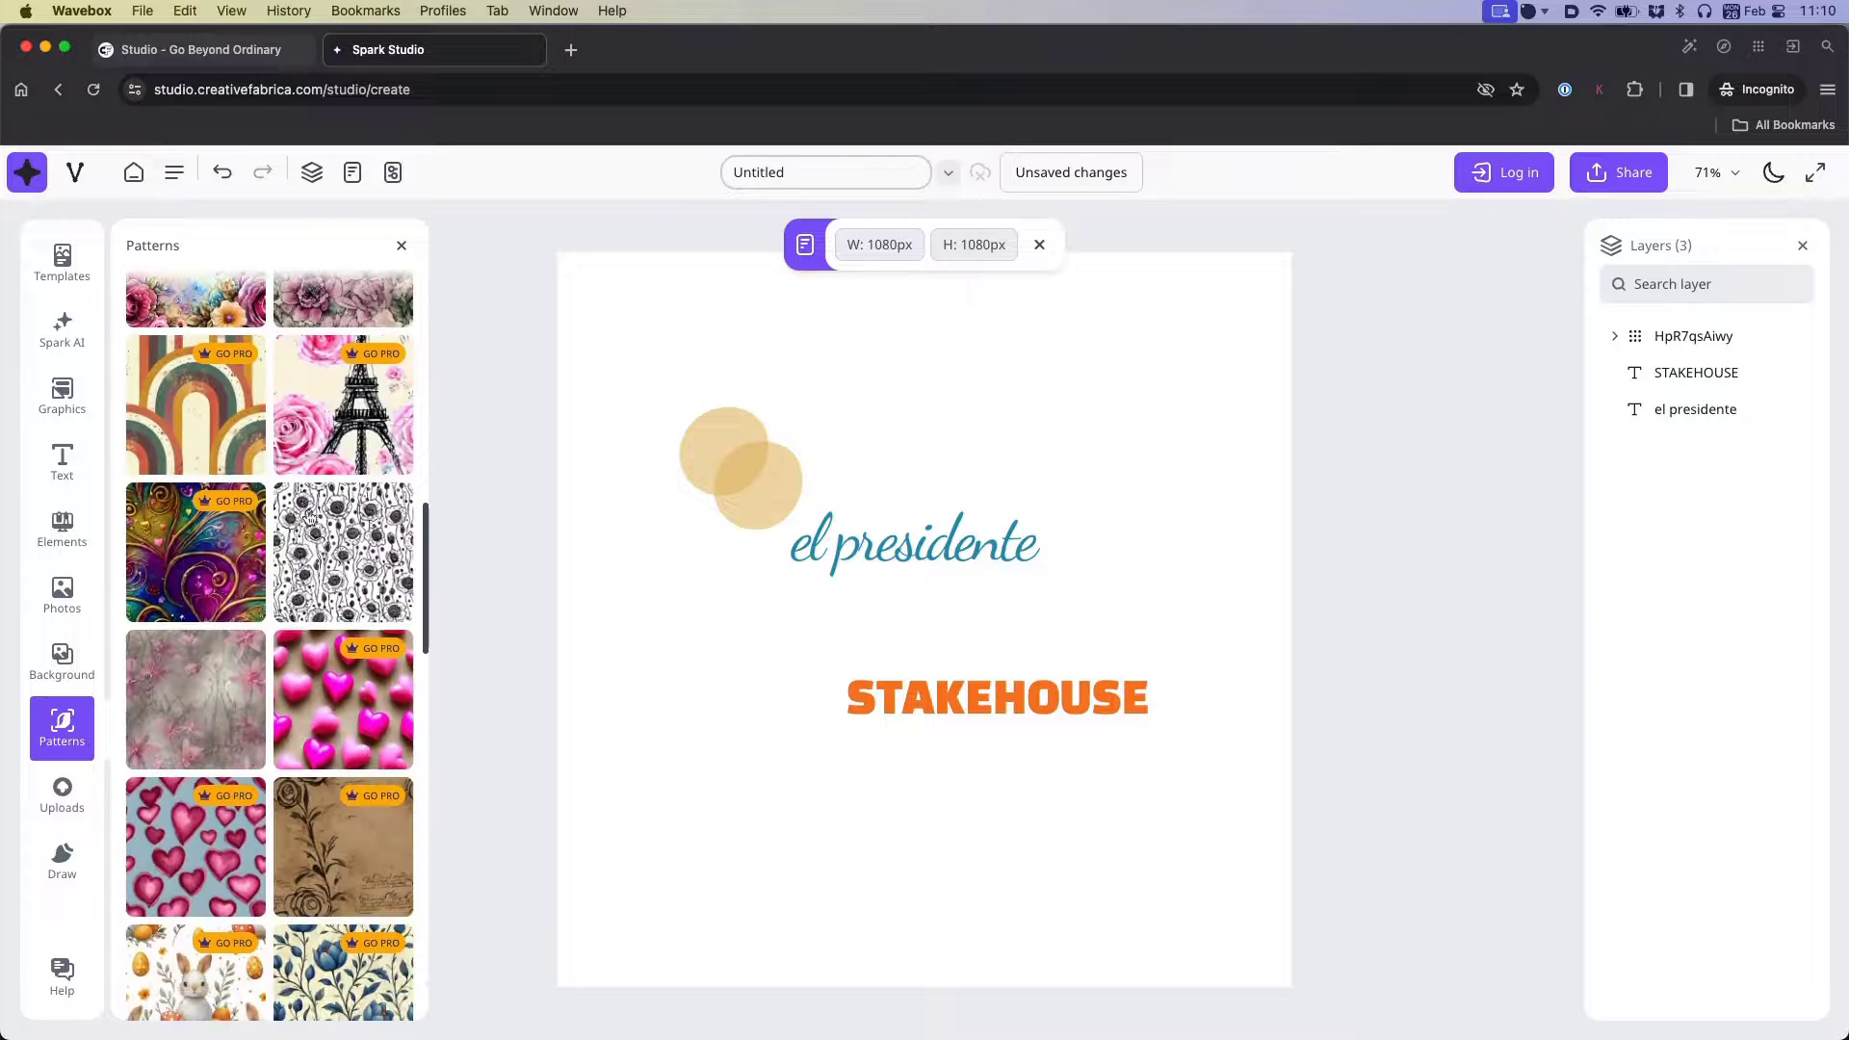
pyautogui.scroll(-3, 322, 835)
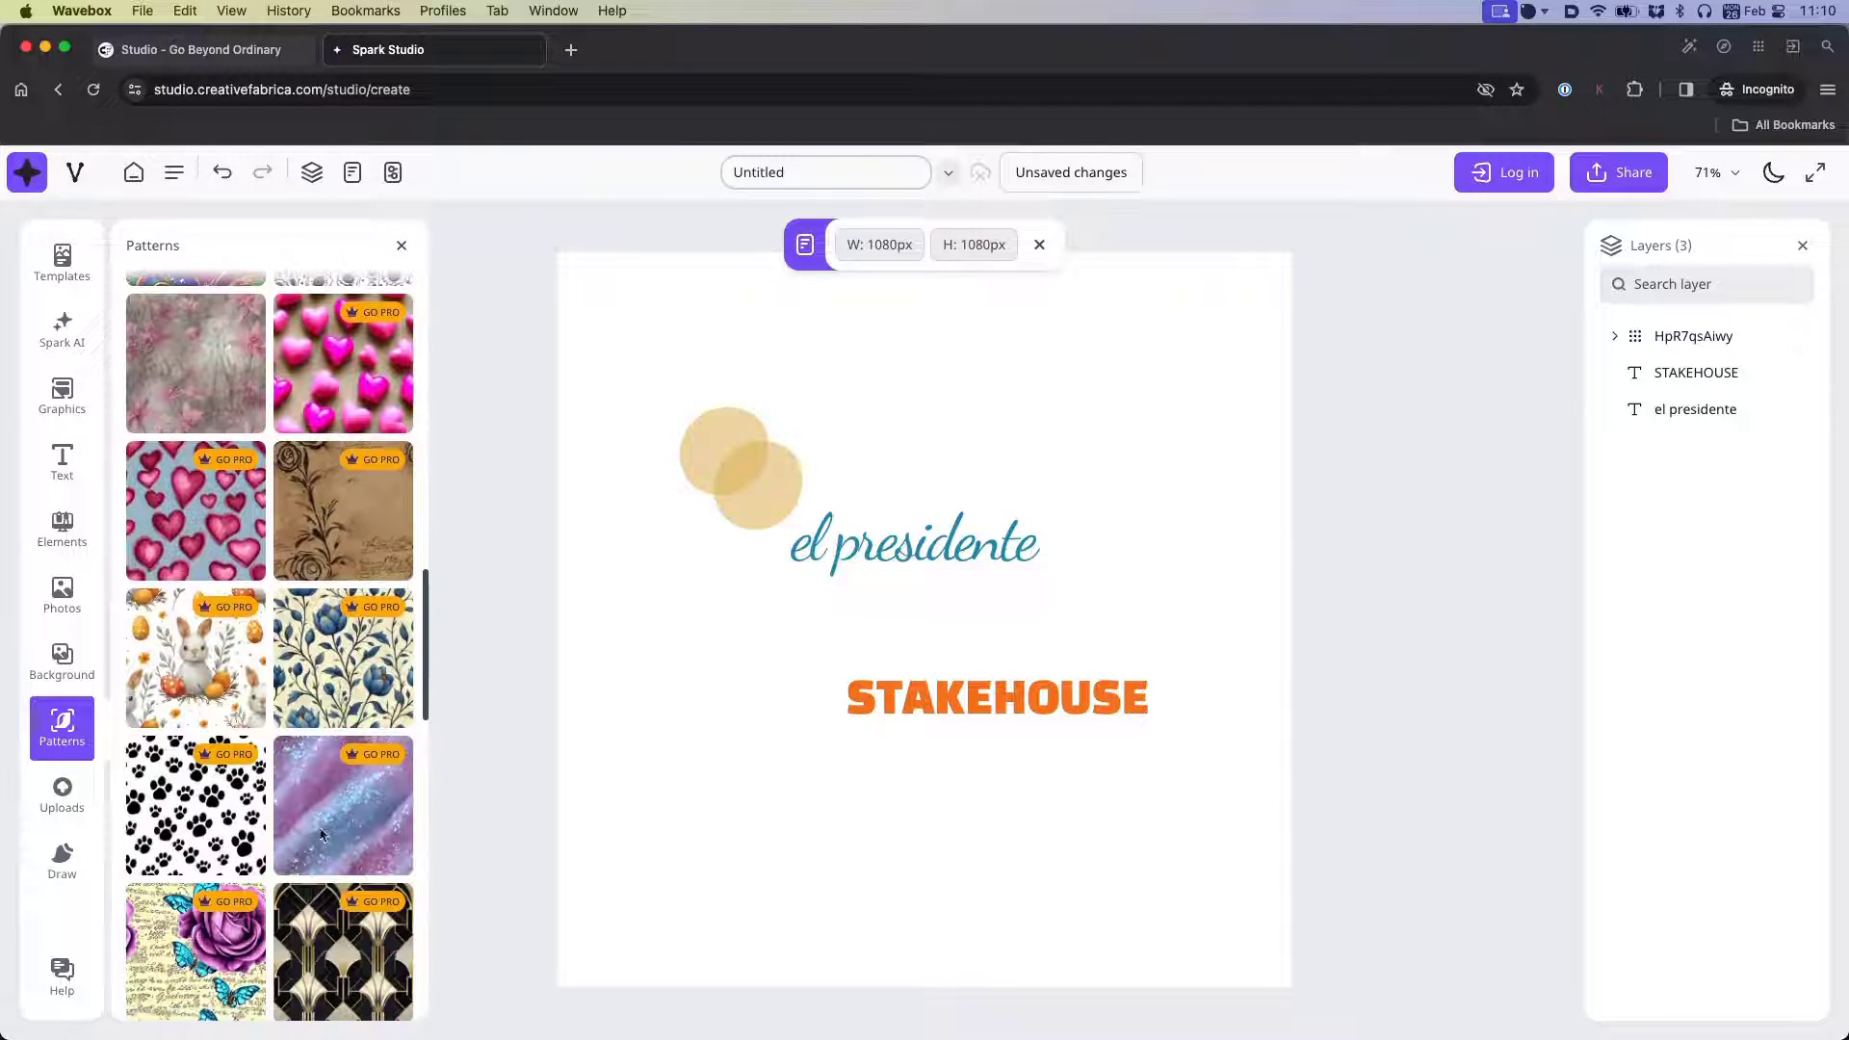
pyautogui.scroll(-5, 320, 838)
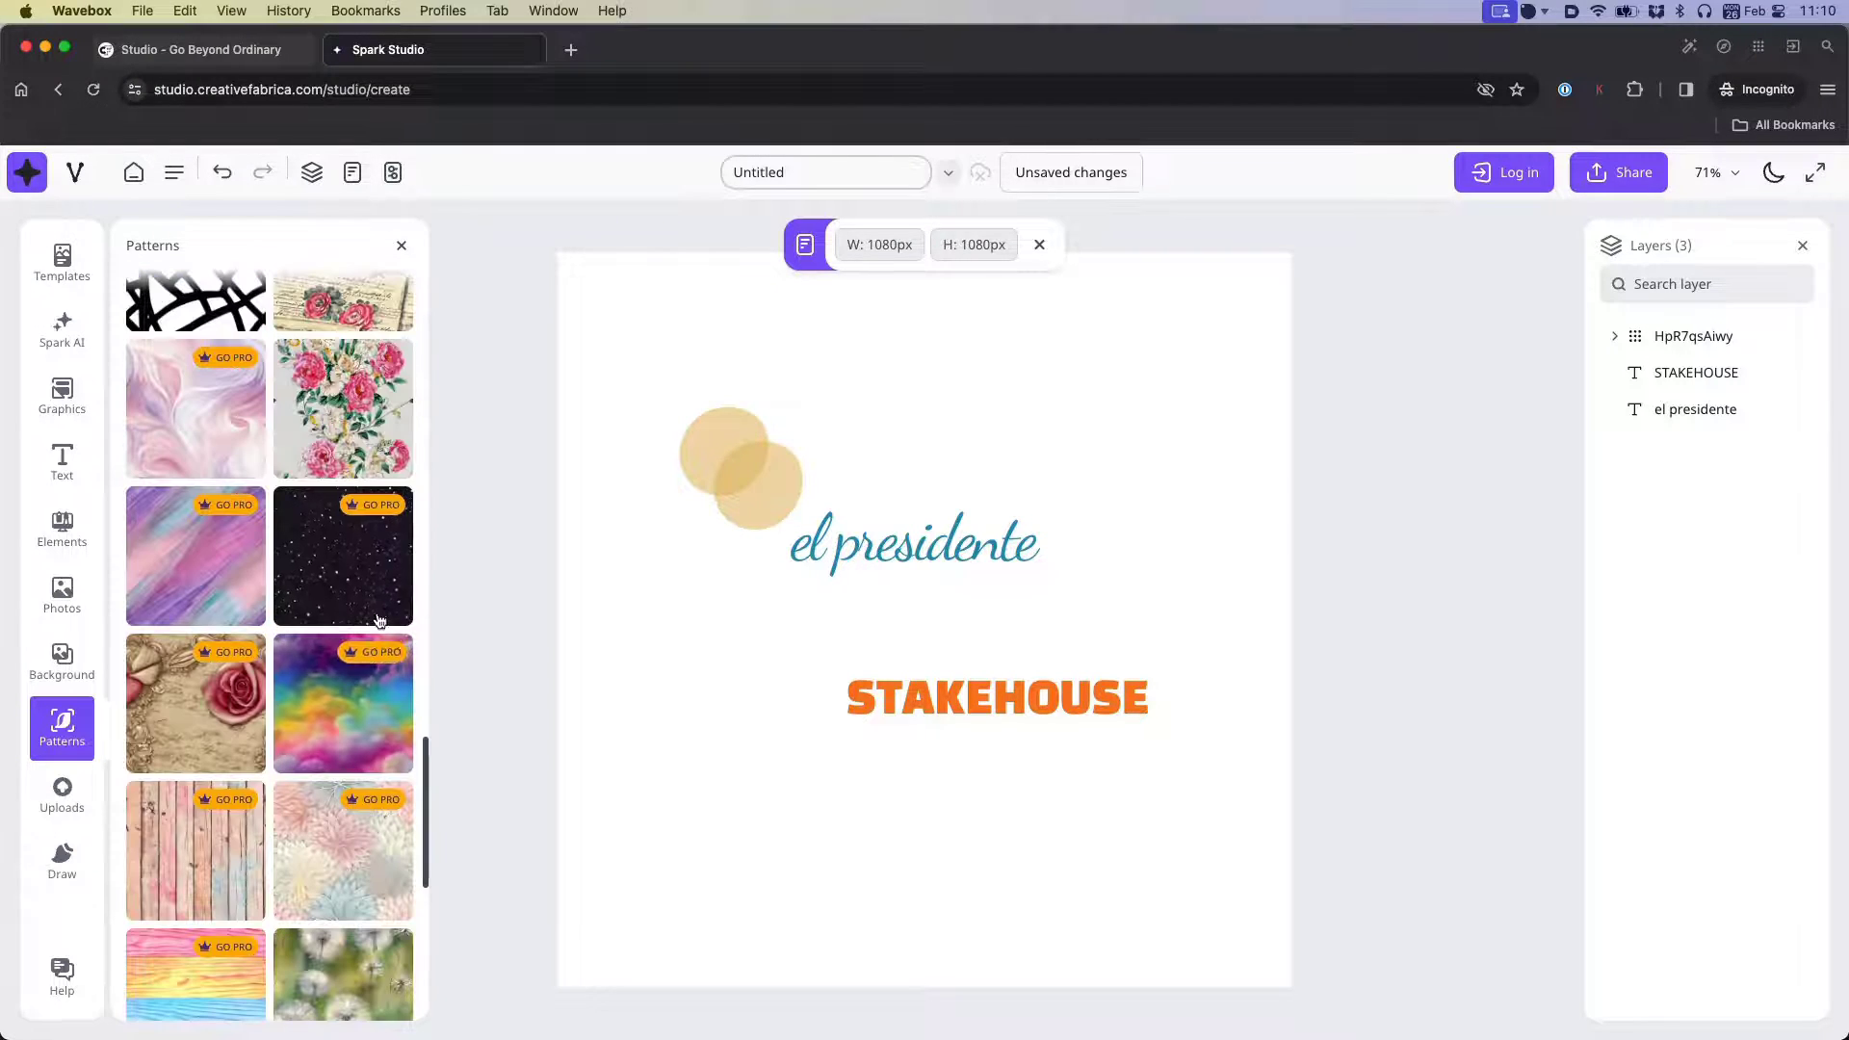
pyautogui.scroll(15, 289, 479)
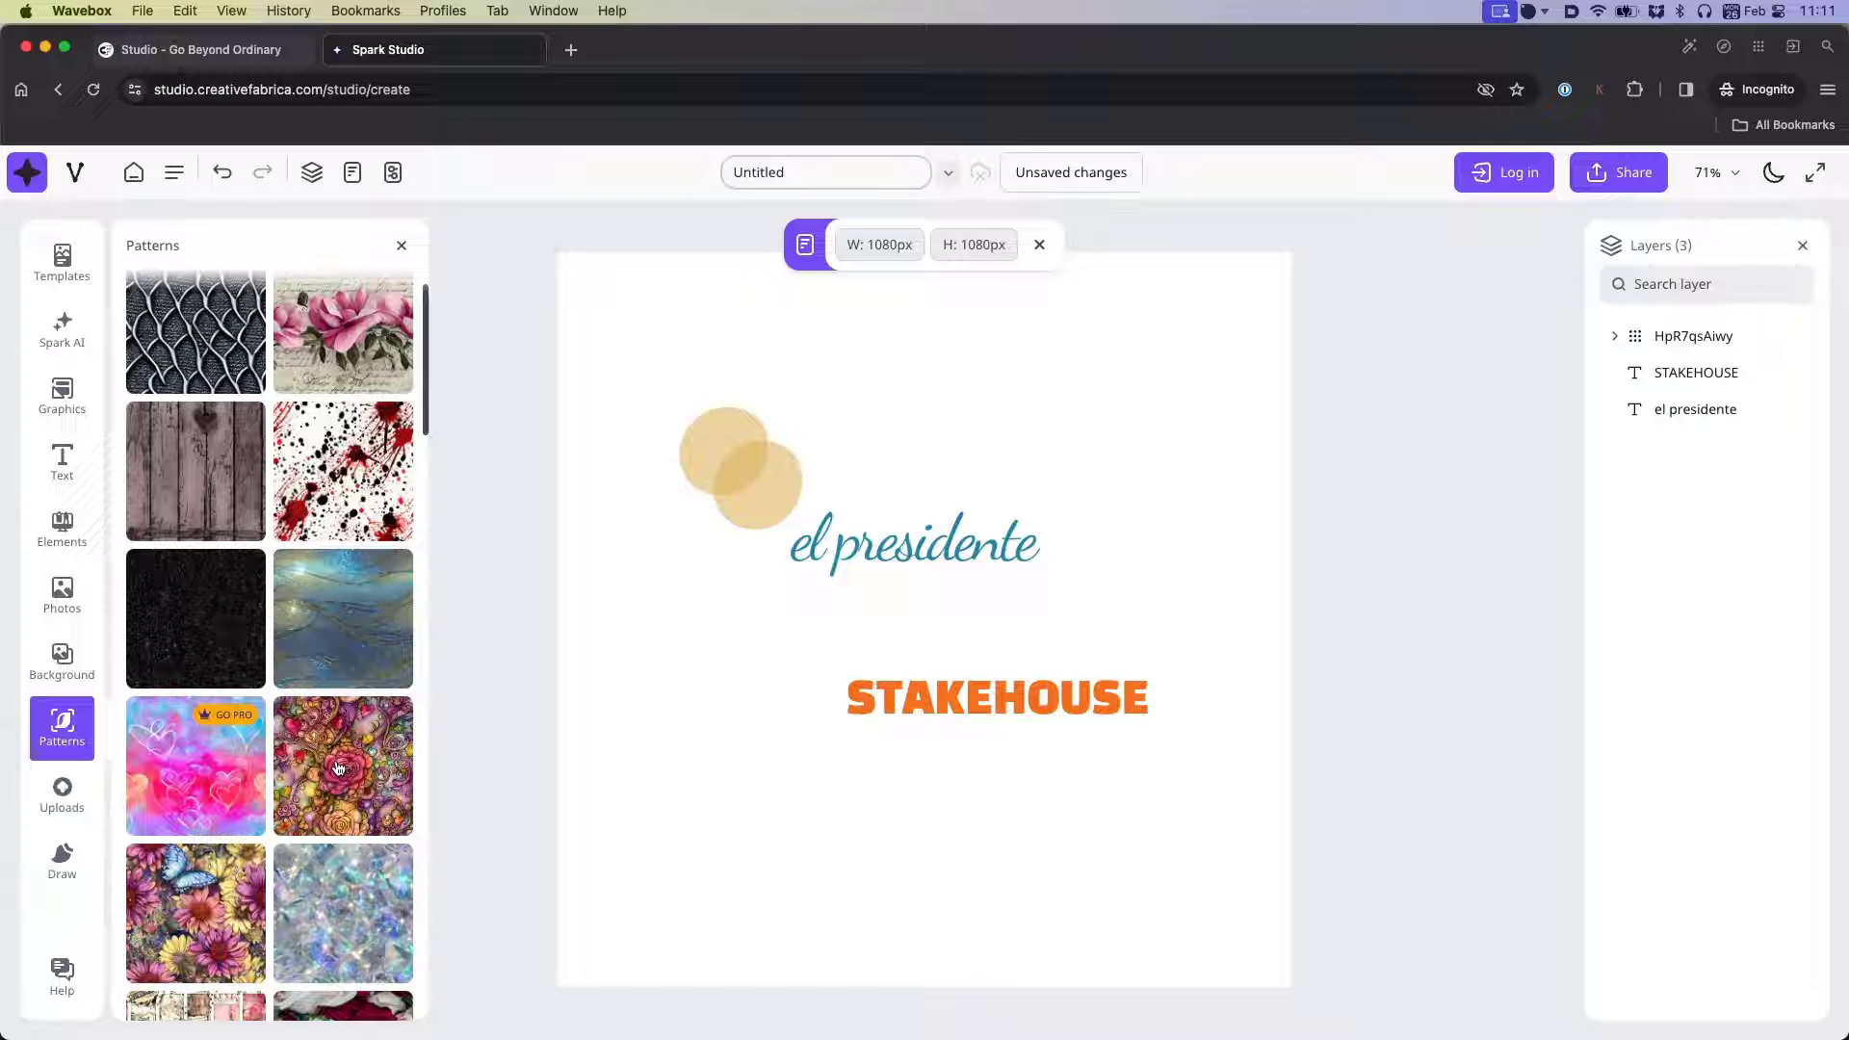
# - Dismiss the Uploads login prompt and choose the green pencil from the Draw tools
pyautogui.click(83, 806)
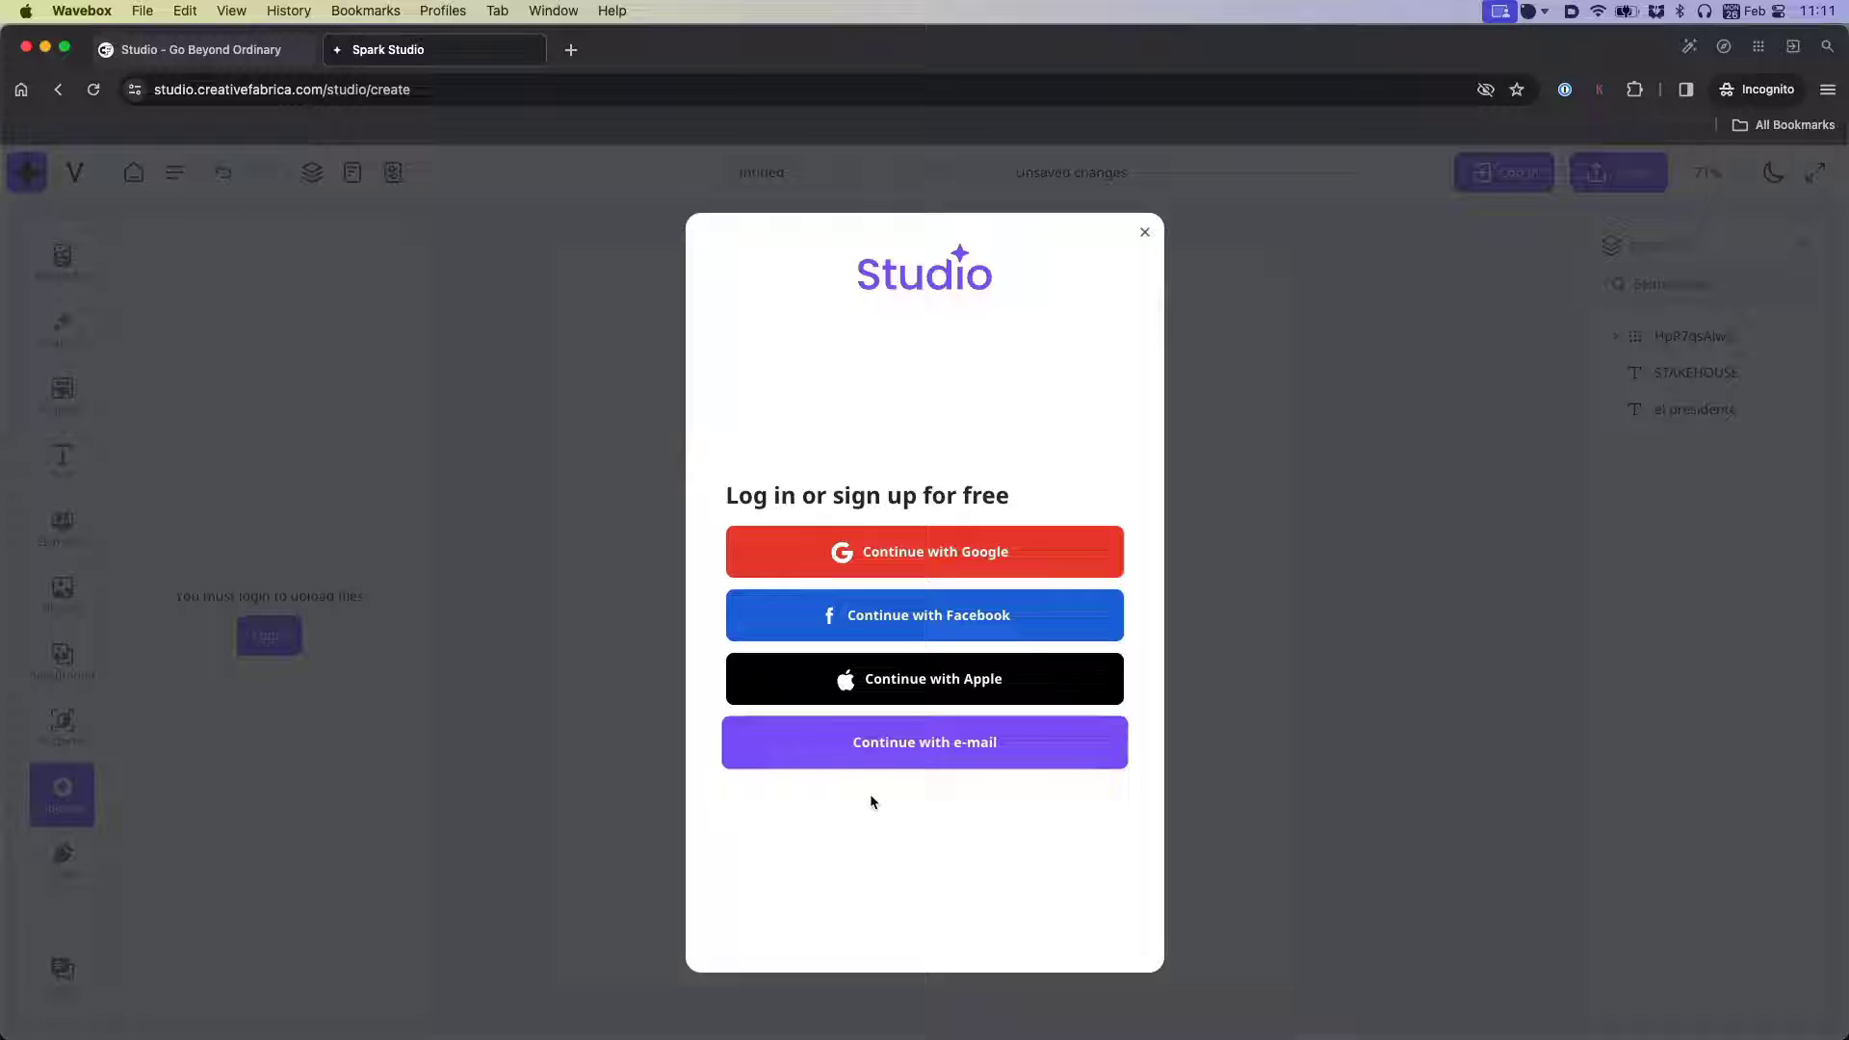
pyautogui.click(1144, 234)
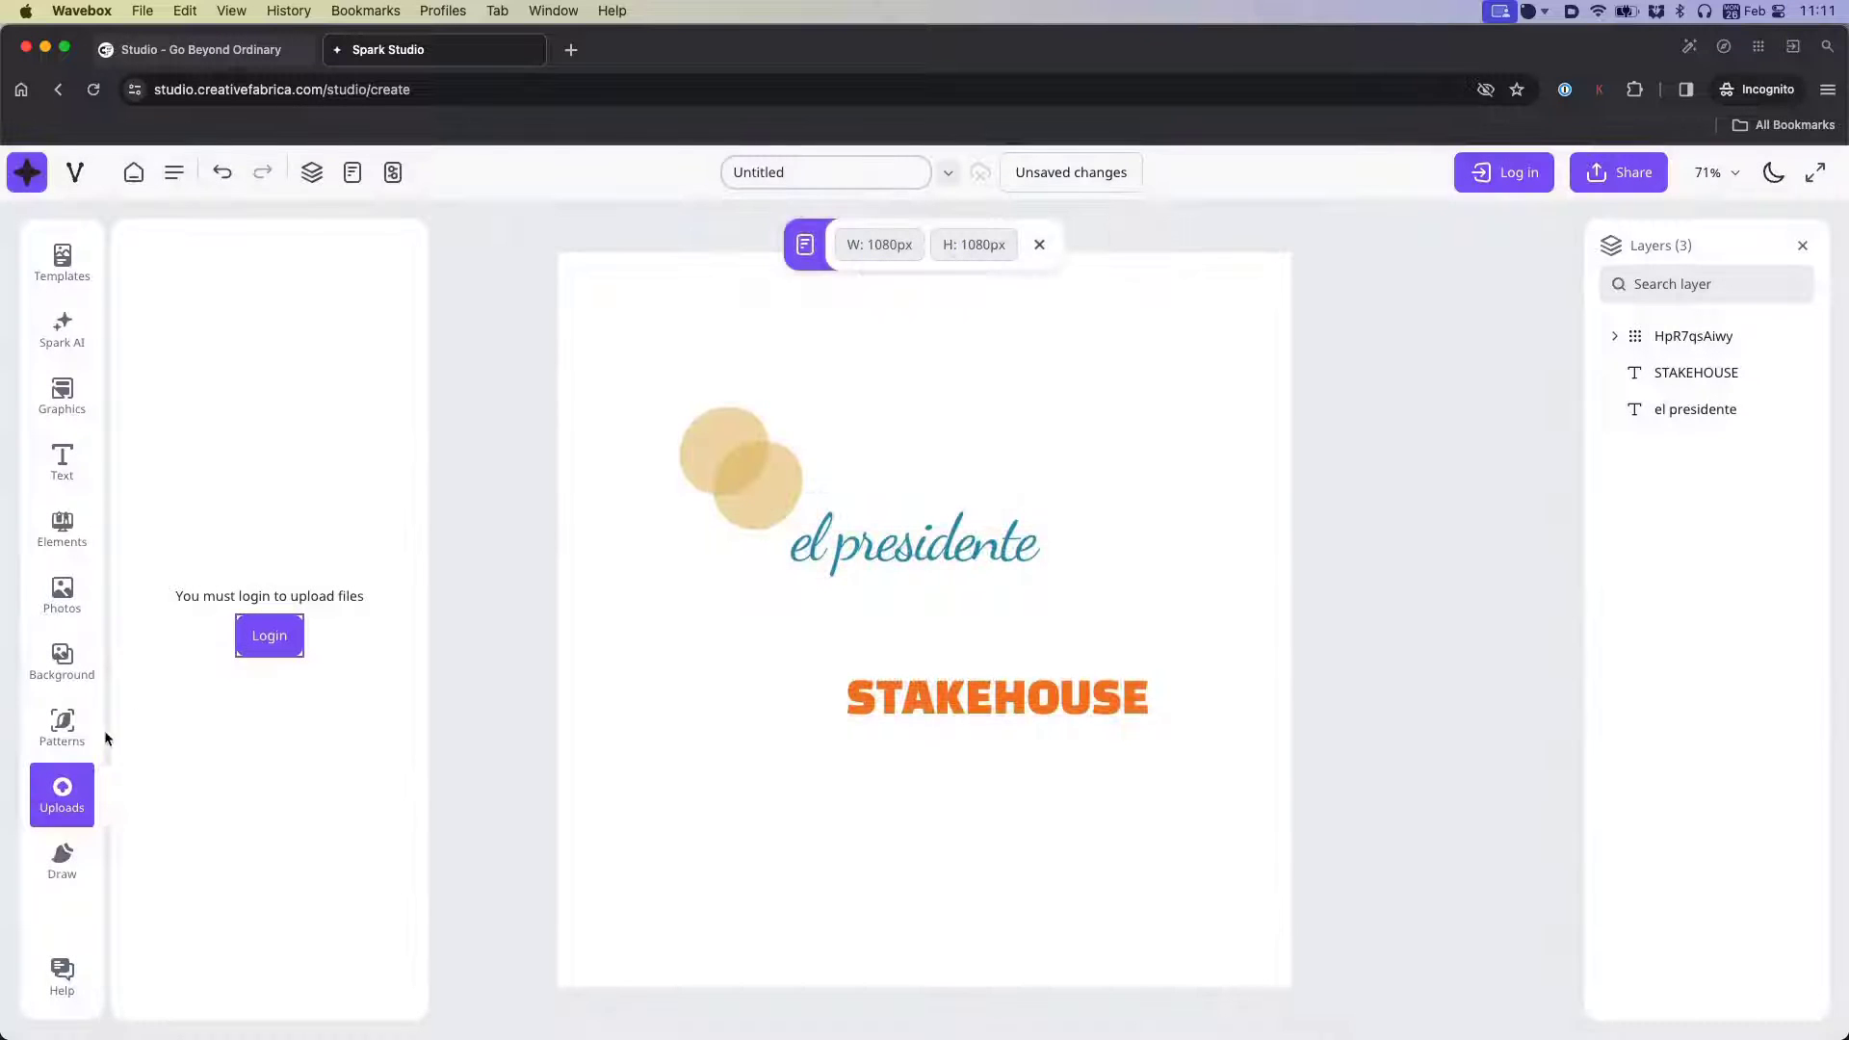
pyautogui.click(61, 869)
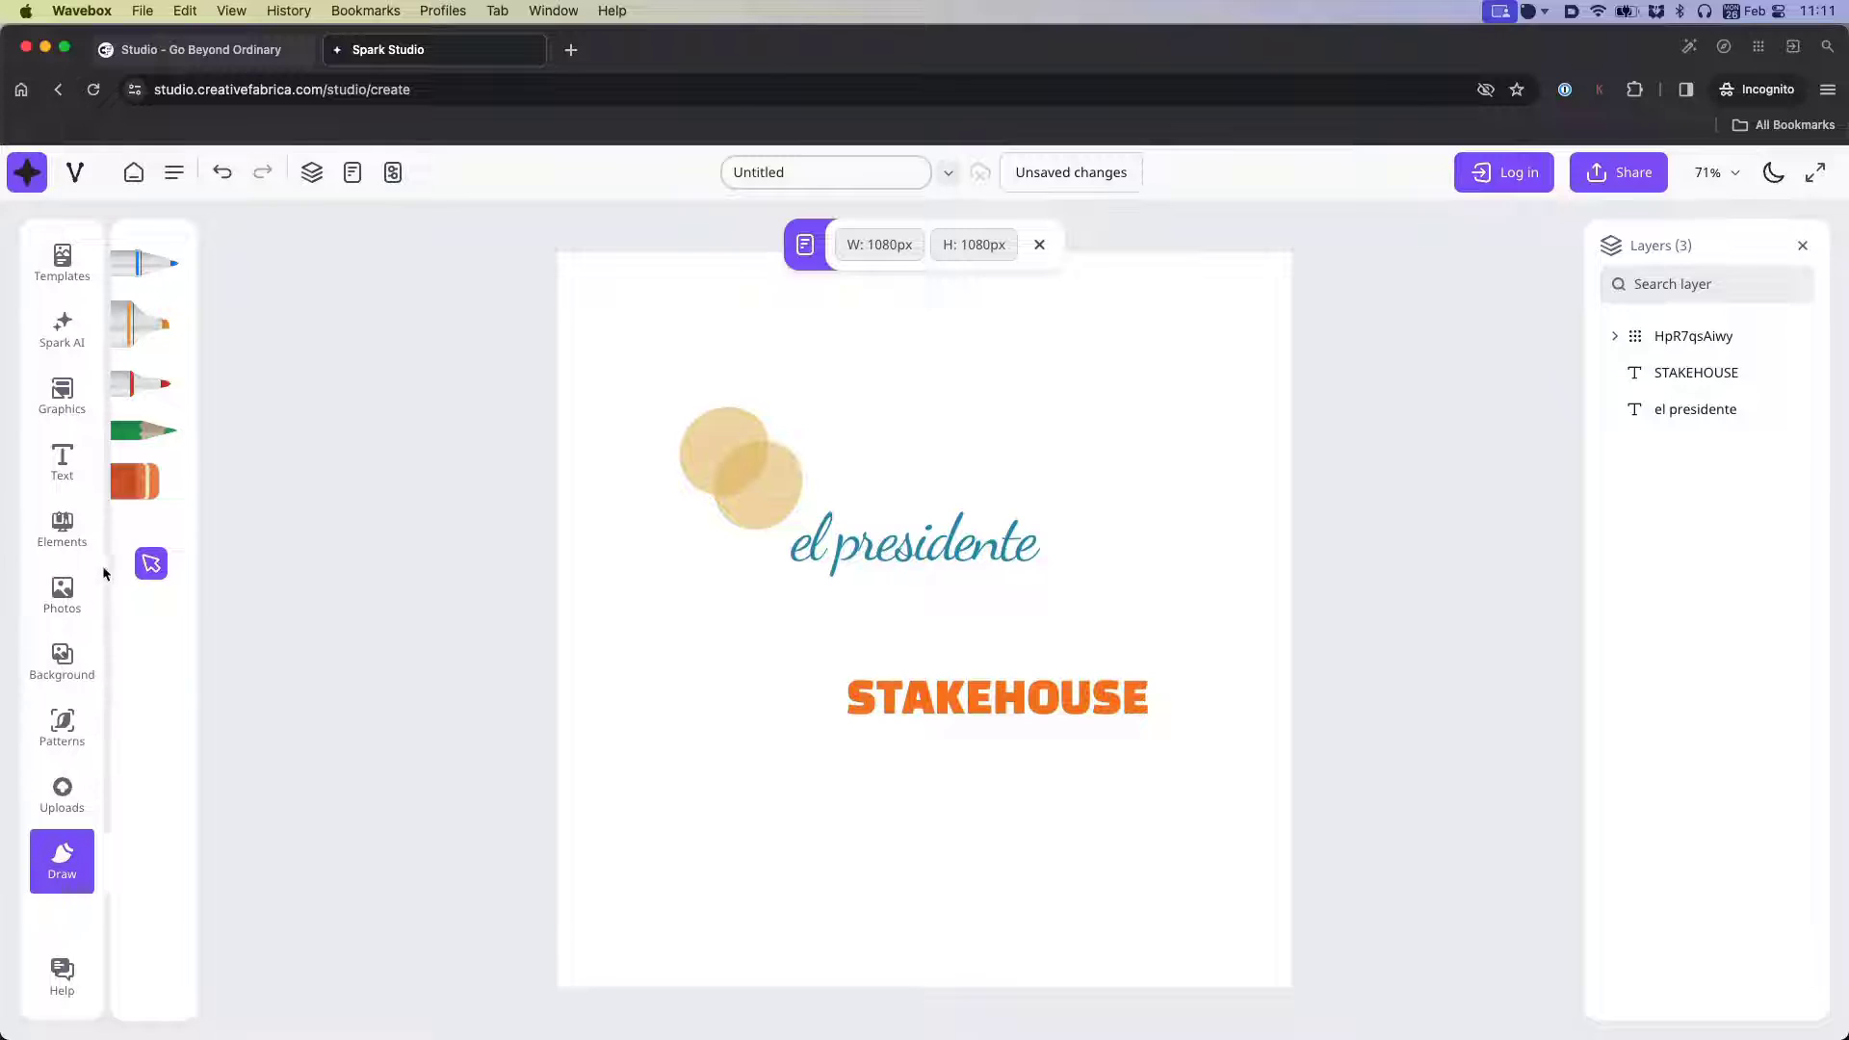
pyautogui.click(134, 445)
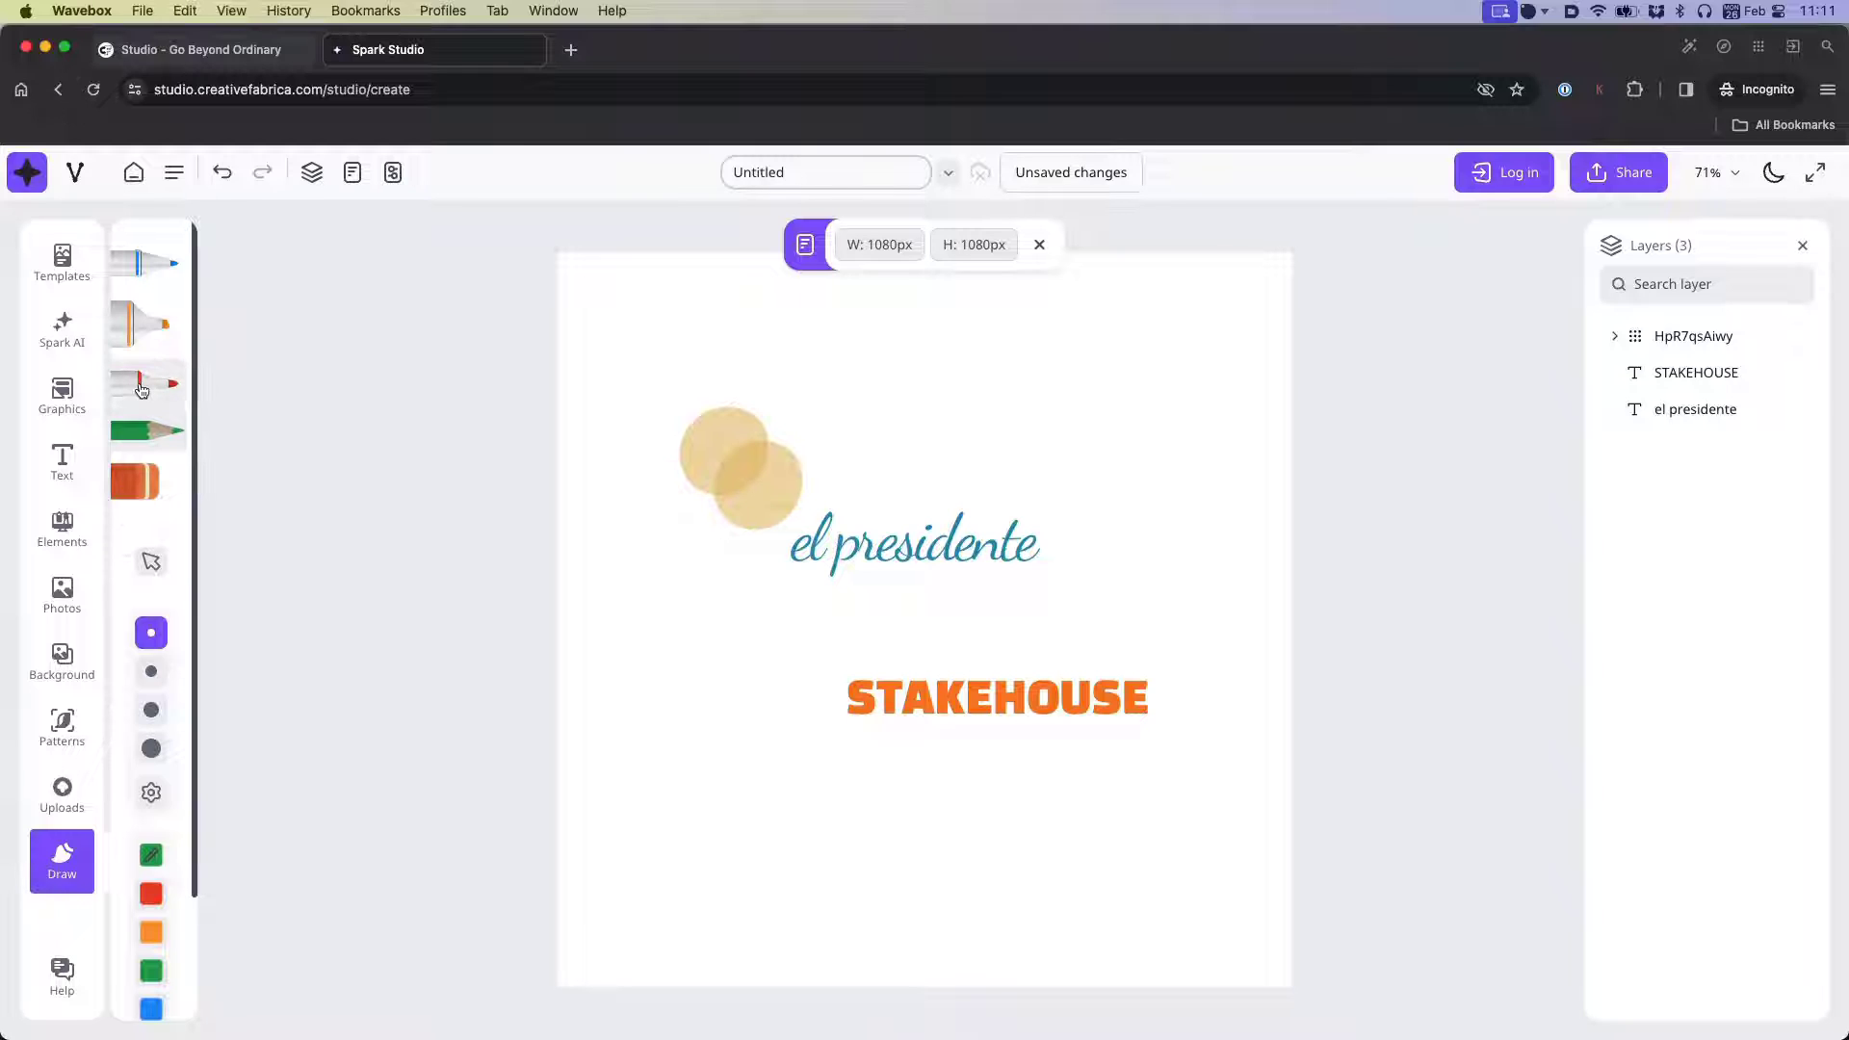
# - Draw a green pencil stroke above el presidente, redraw it once, then hide its layer
pyautogui.moveTo(927, 399)
pyautogui.mouseDown()
pyautogui.moveTo(1067, 394)
pyautogui.moveTo(1117, 472)
pyautogui.moveTo(1102, 509)
pyautogui.moveTo(1034, 465)
pyautogui.moveTo(1037, 412)
pyautogui.moveTo(1069, 366)
pyautogui.moveTo(975, 358)
pyautogui.mouseUp()
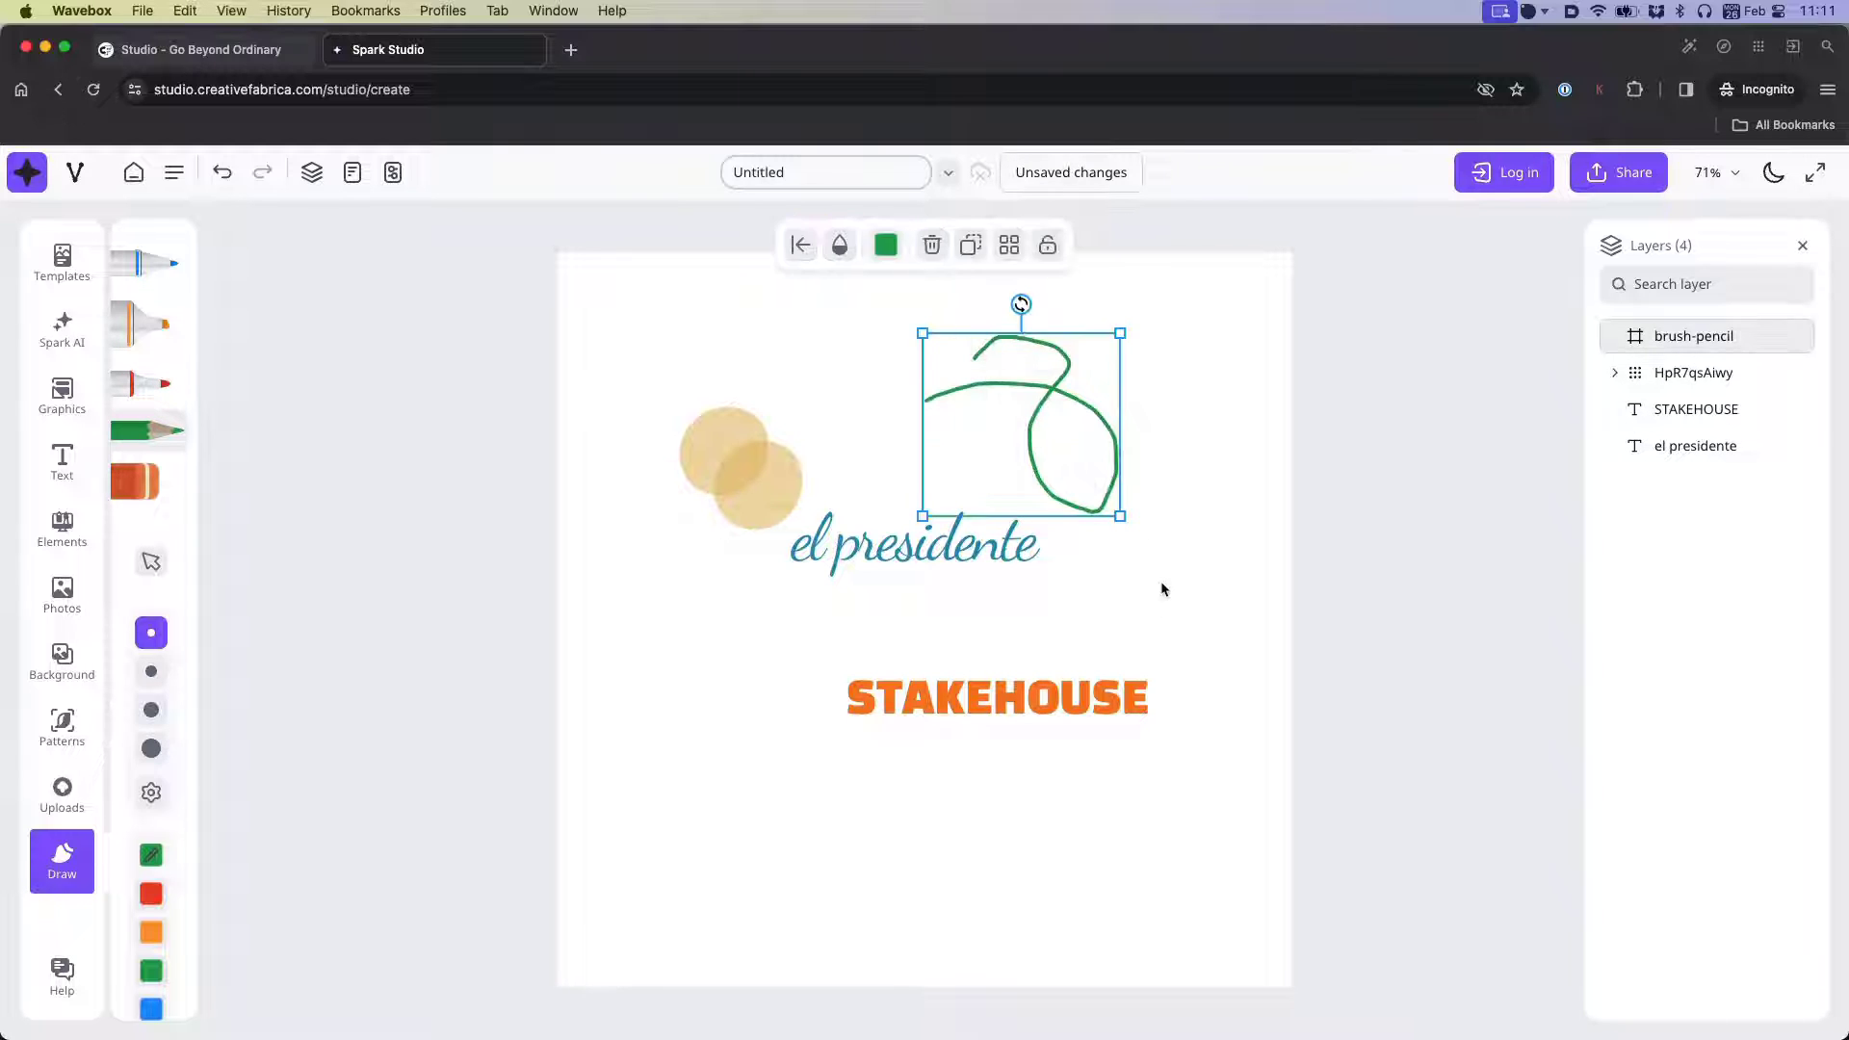
pyautogui.press('BackSpace')
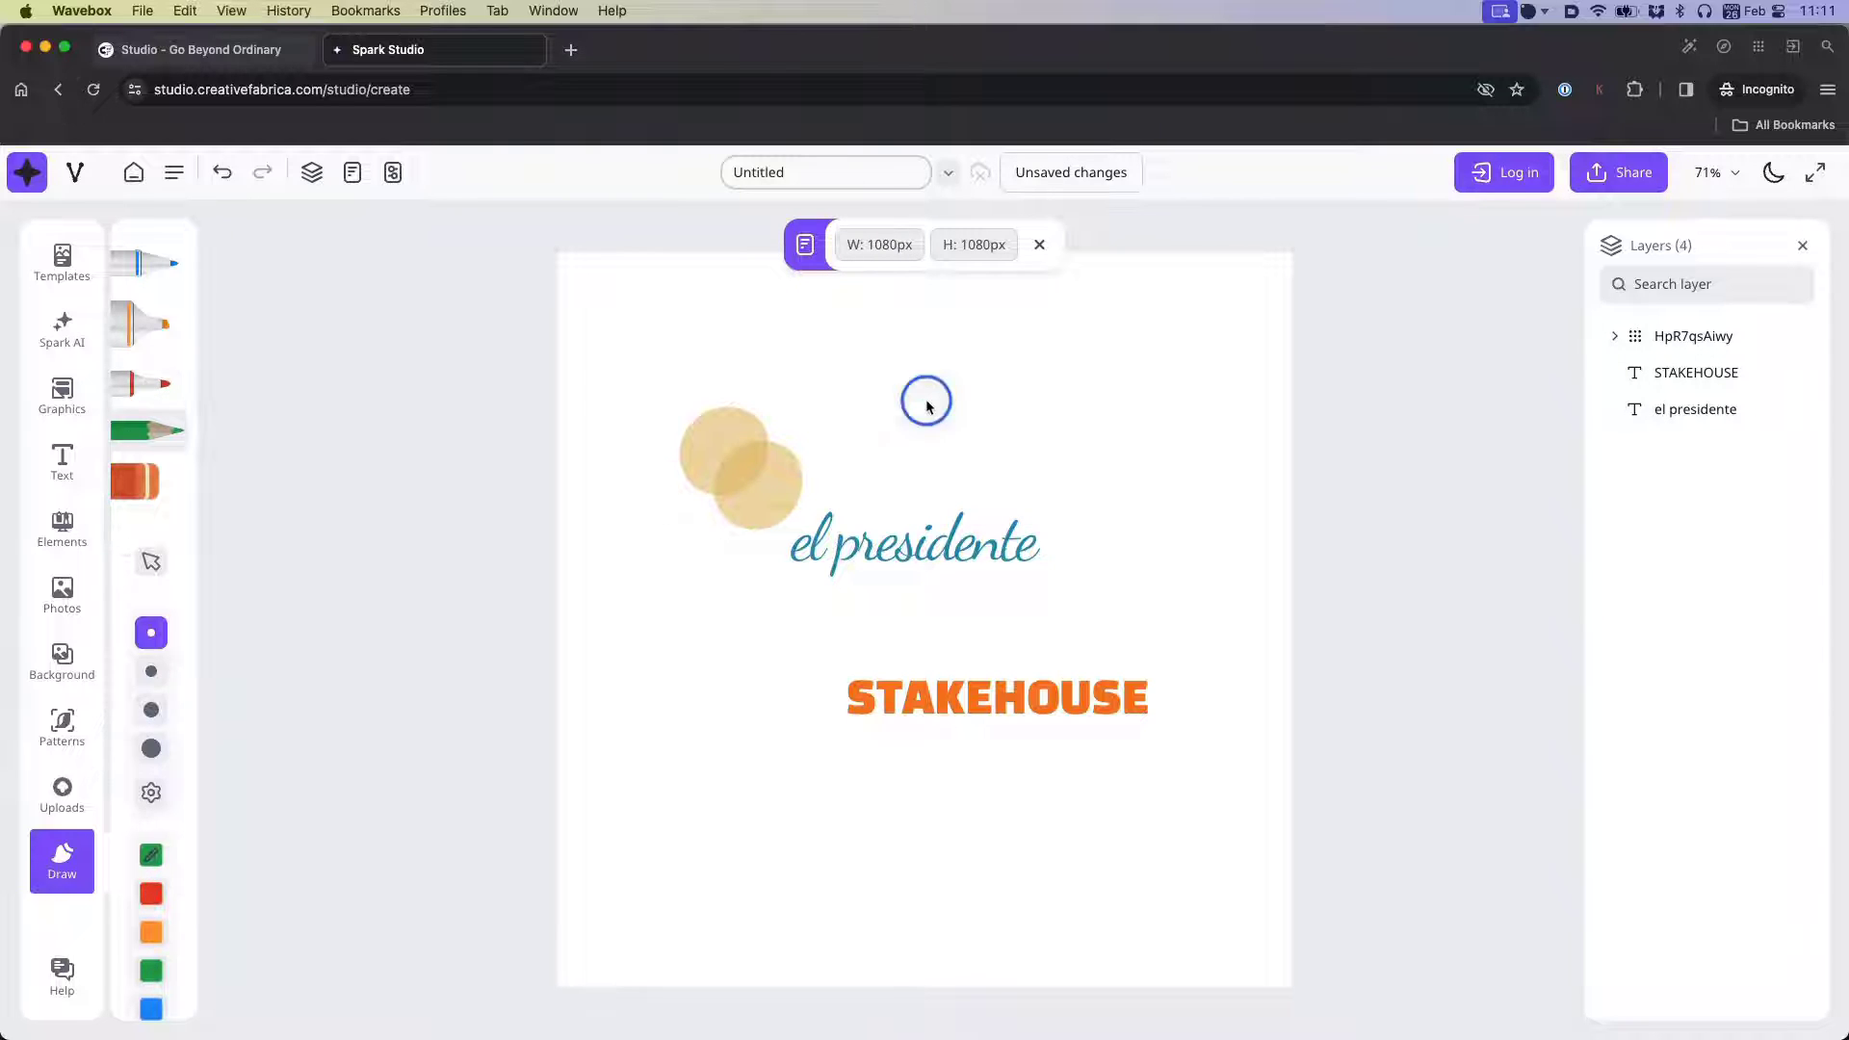
pyautogui.moveTo(924, 401)
pyautogui.mouseDown()
pyautogui.moveTo(1066, 394)
pyautogui.moveTo(1118, 458)
pyautogui.moveTo(1102, 511)
pyautogui.moveTo(1035, 472)
pyautogui.moveTo(1036, 410)
pyautogui.moveTo(1069, 366)
pyautogui.moveTo(975, 361)
pyautogui.mouseUp()
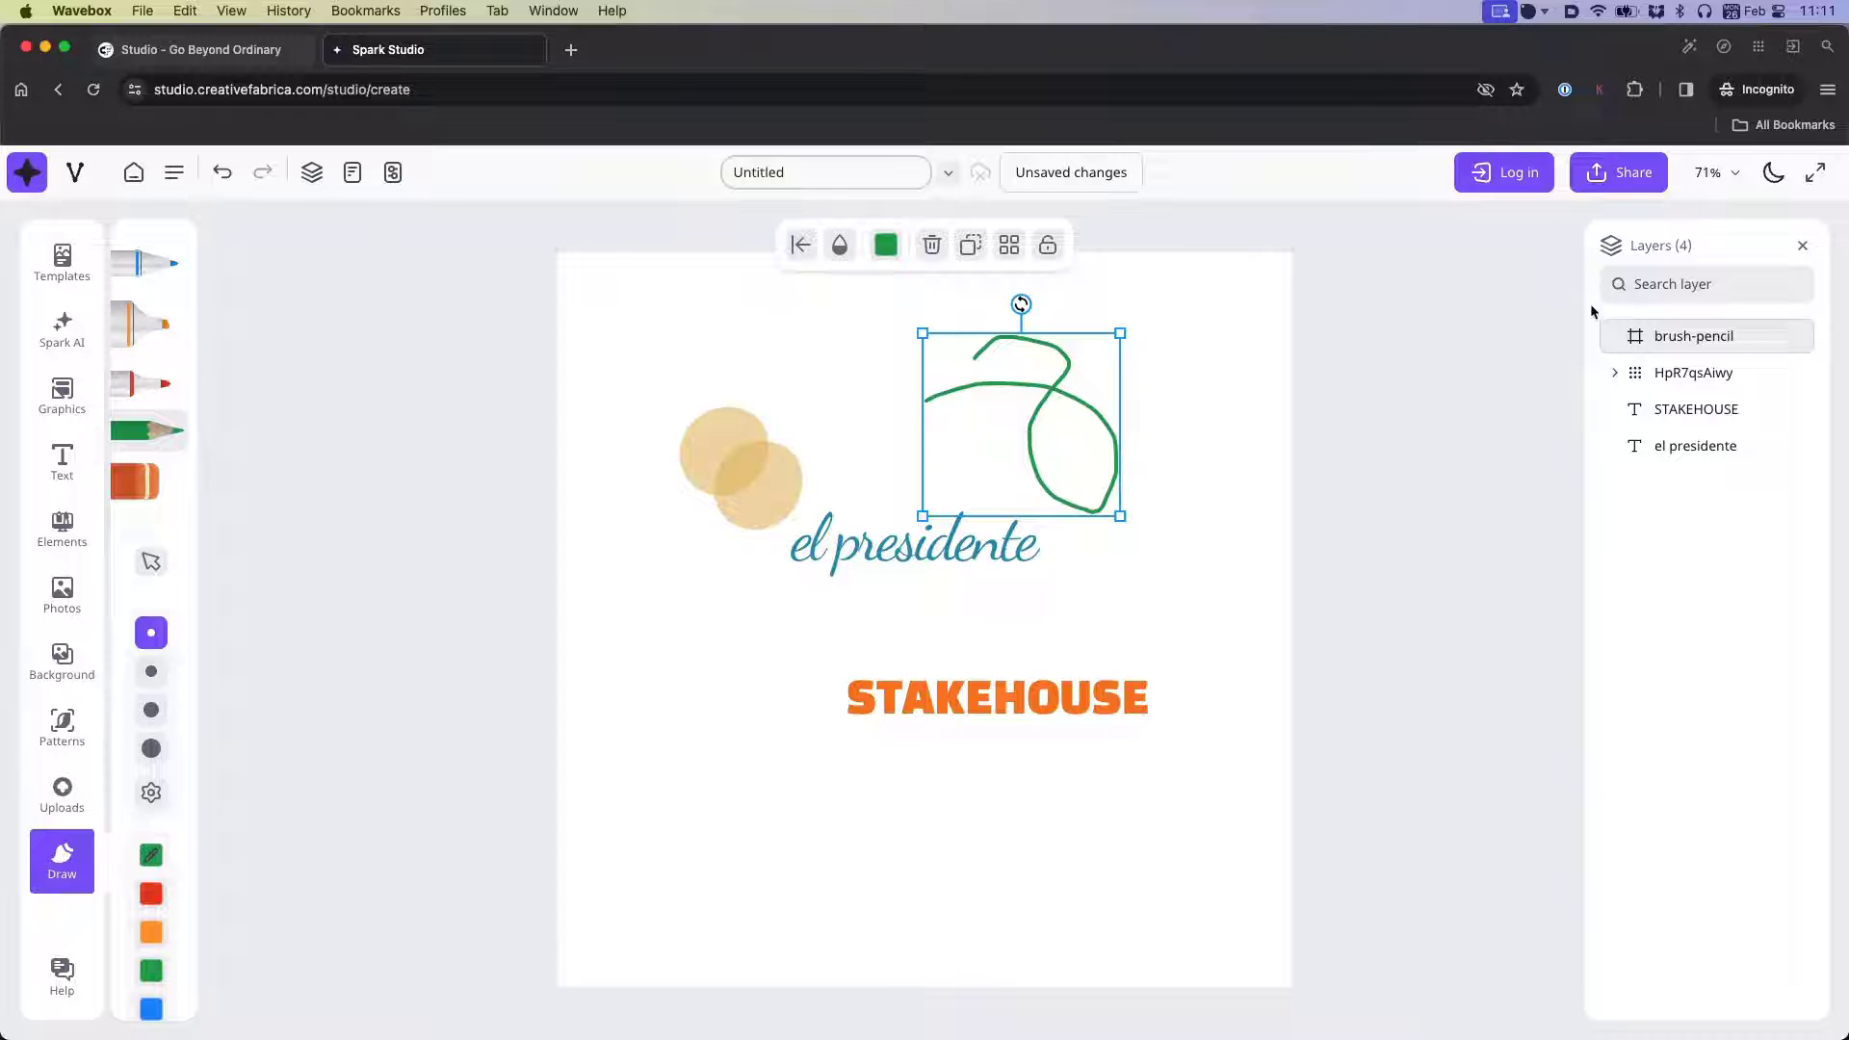
pyautogui.moveTo(1729, 338)
pyautogui.click(1741, 337)
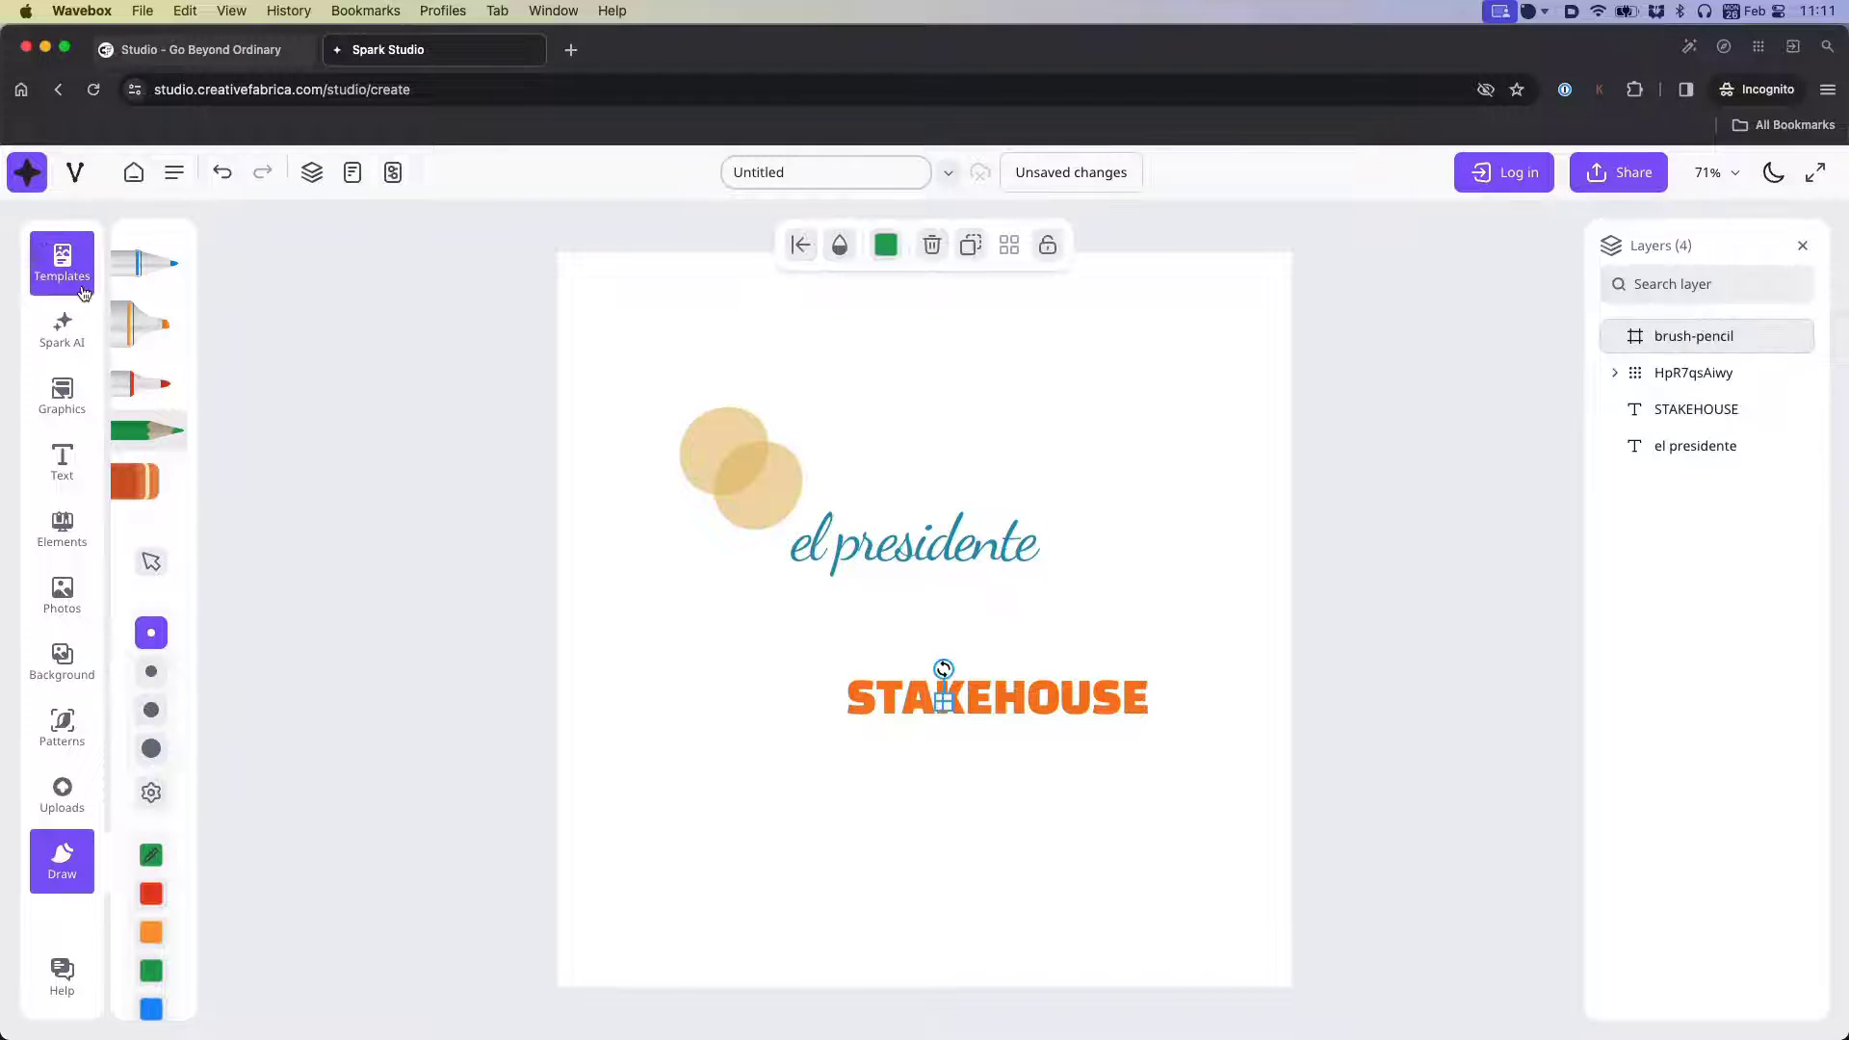
# - Select the el presidente text and lock its layer in place
pyautogui.click(58, 878)
pyautogui.click(949, 561)
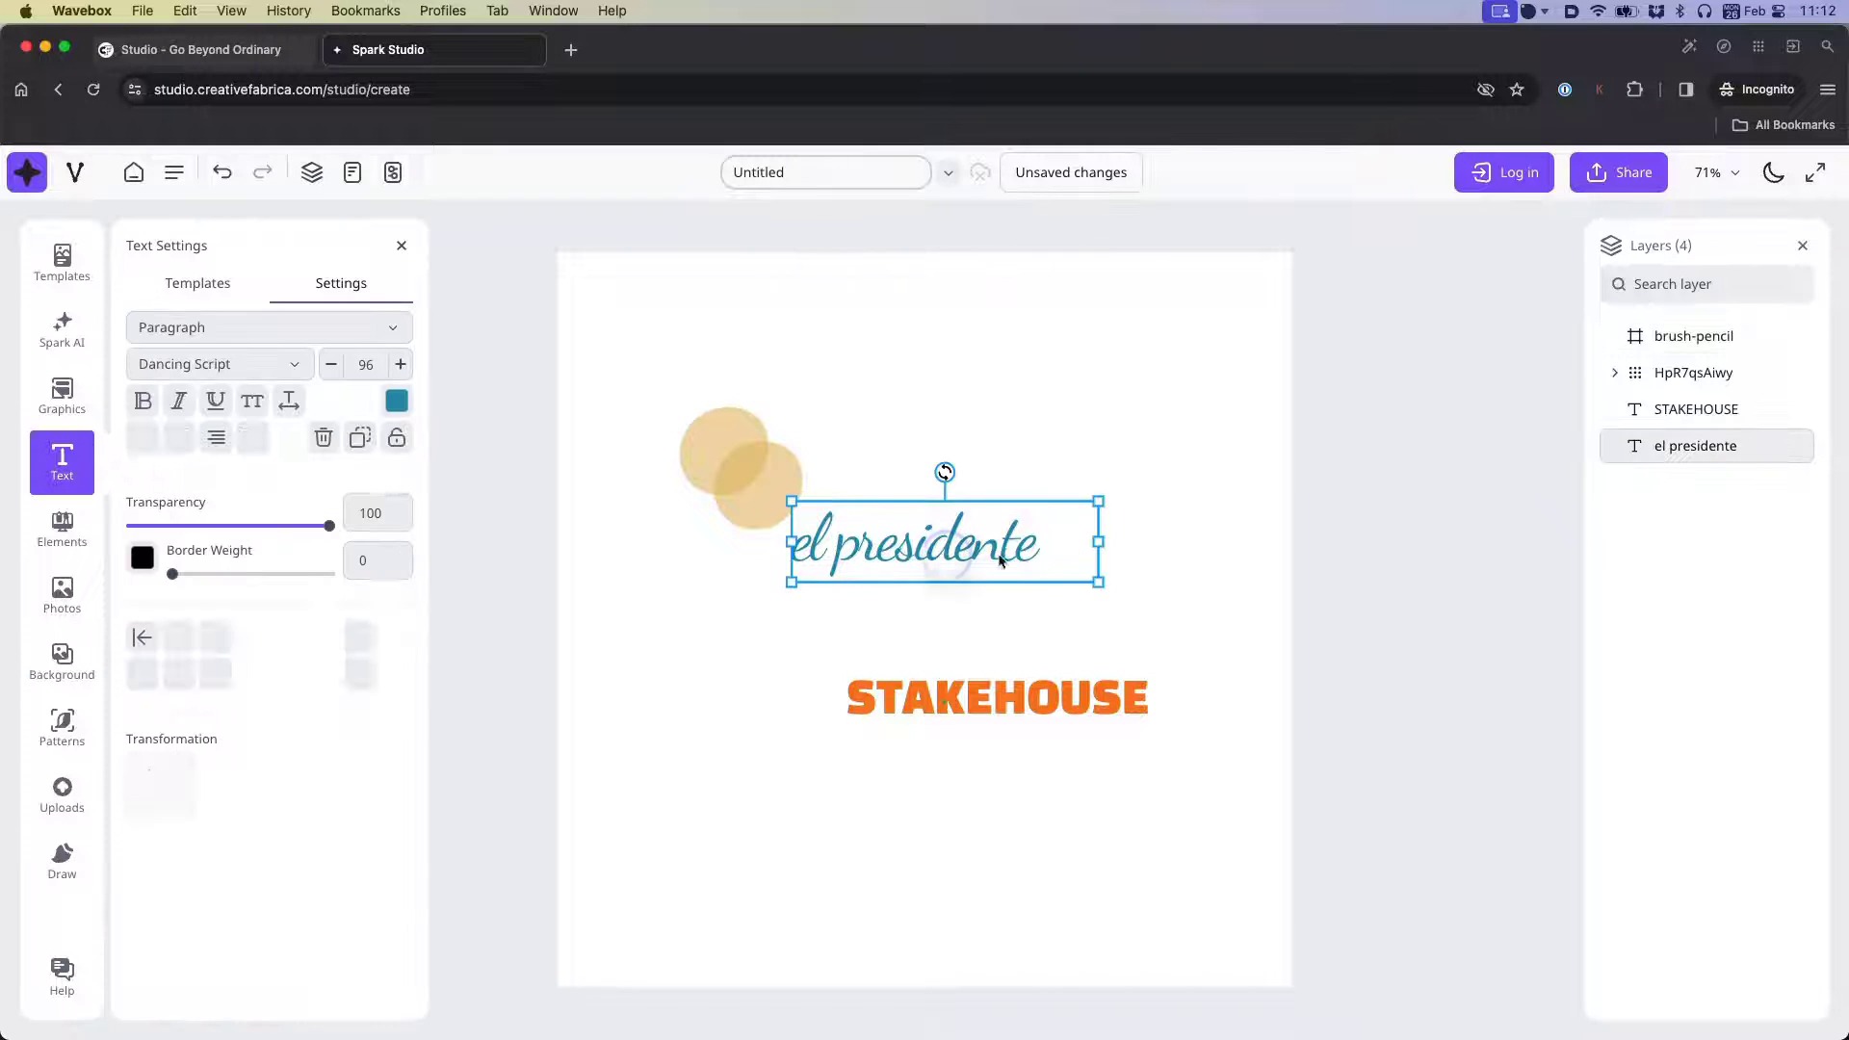
pyautogui.moveTo(1764, 366)
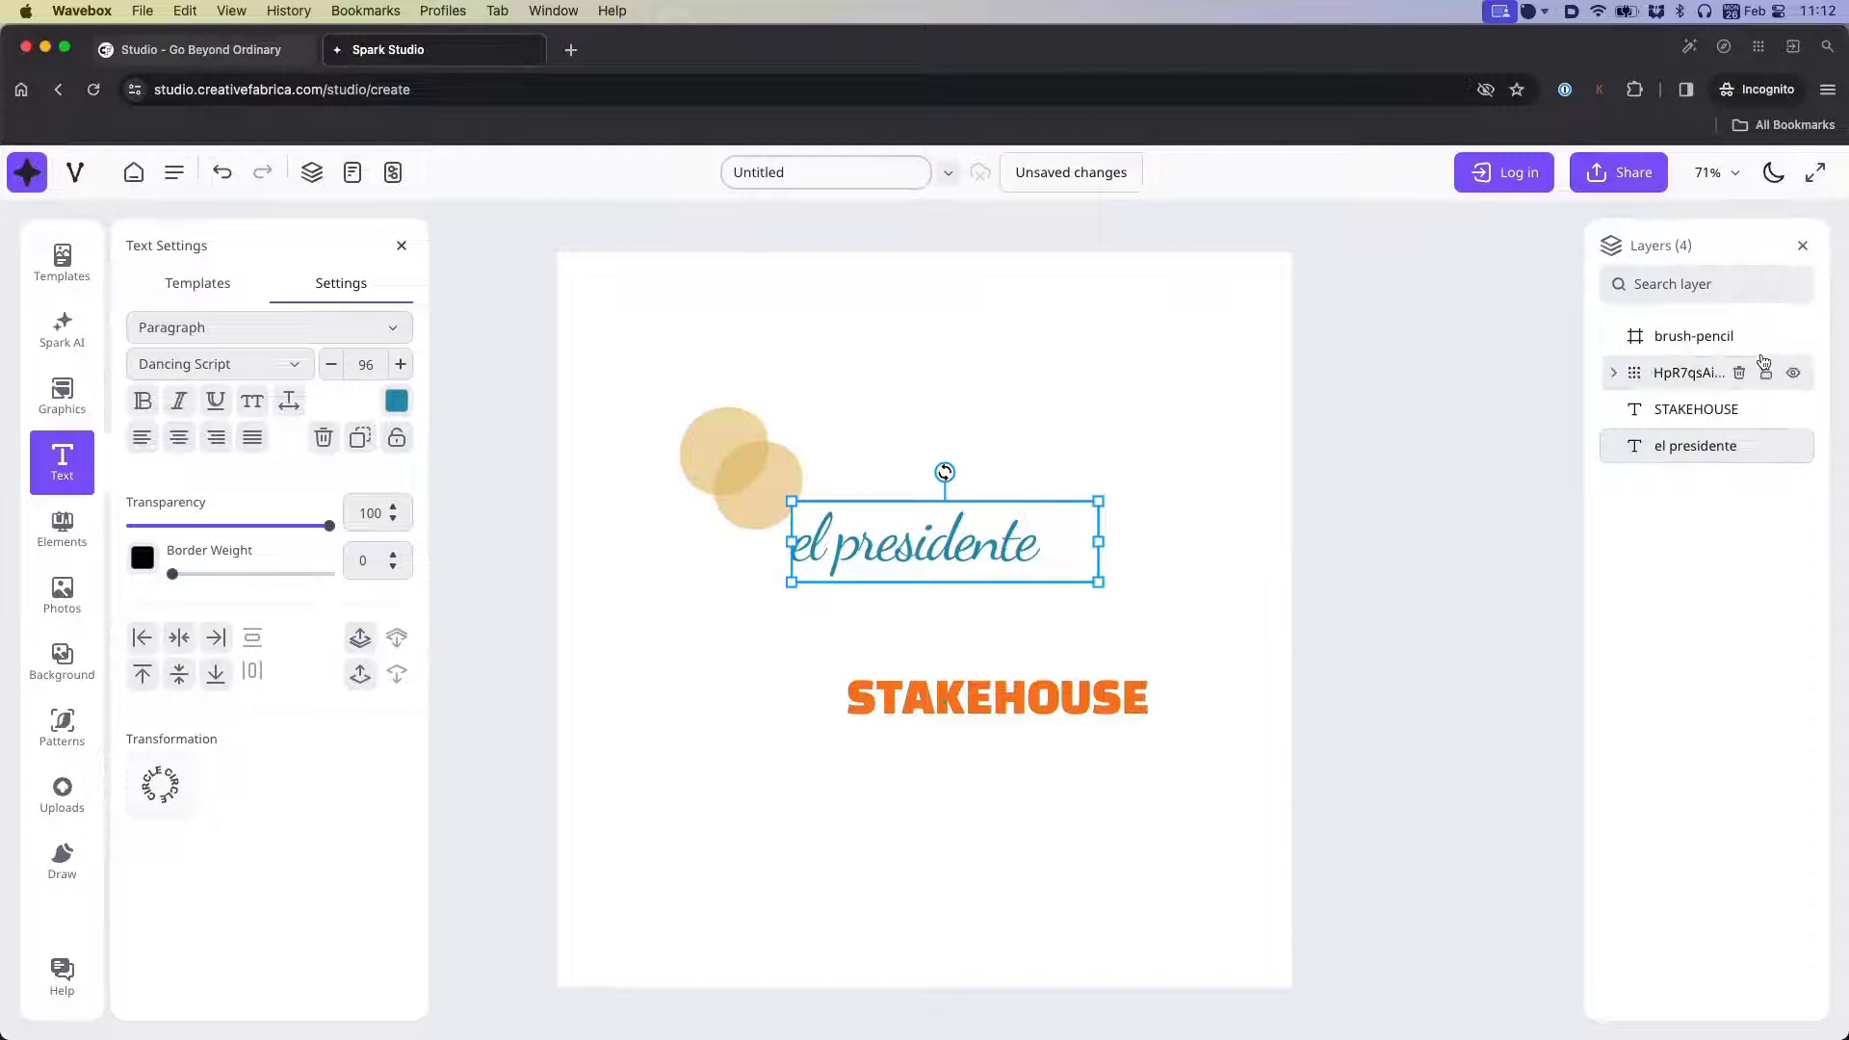
pyautogui.click(1766, 446)
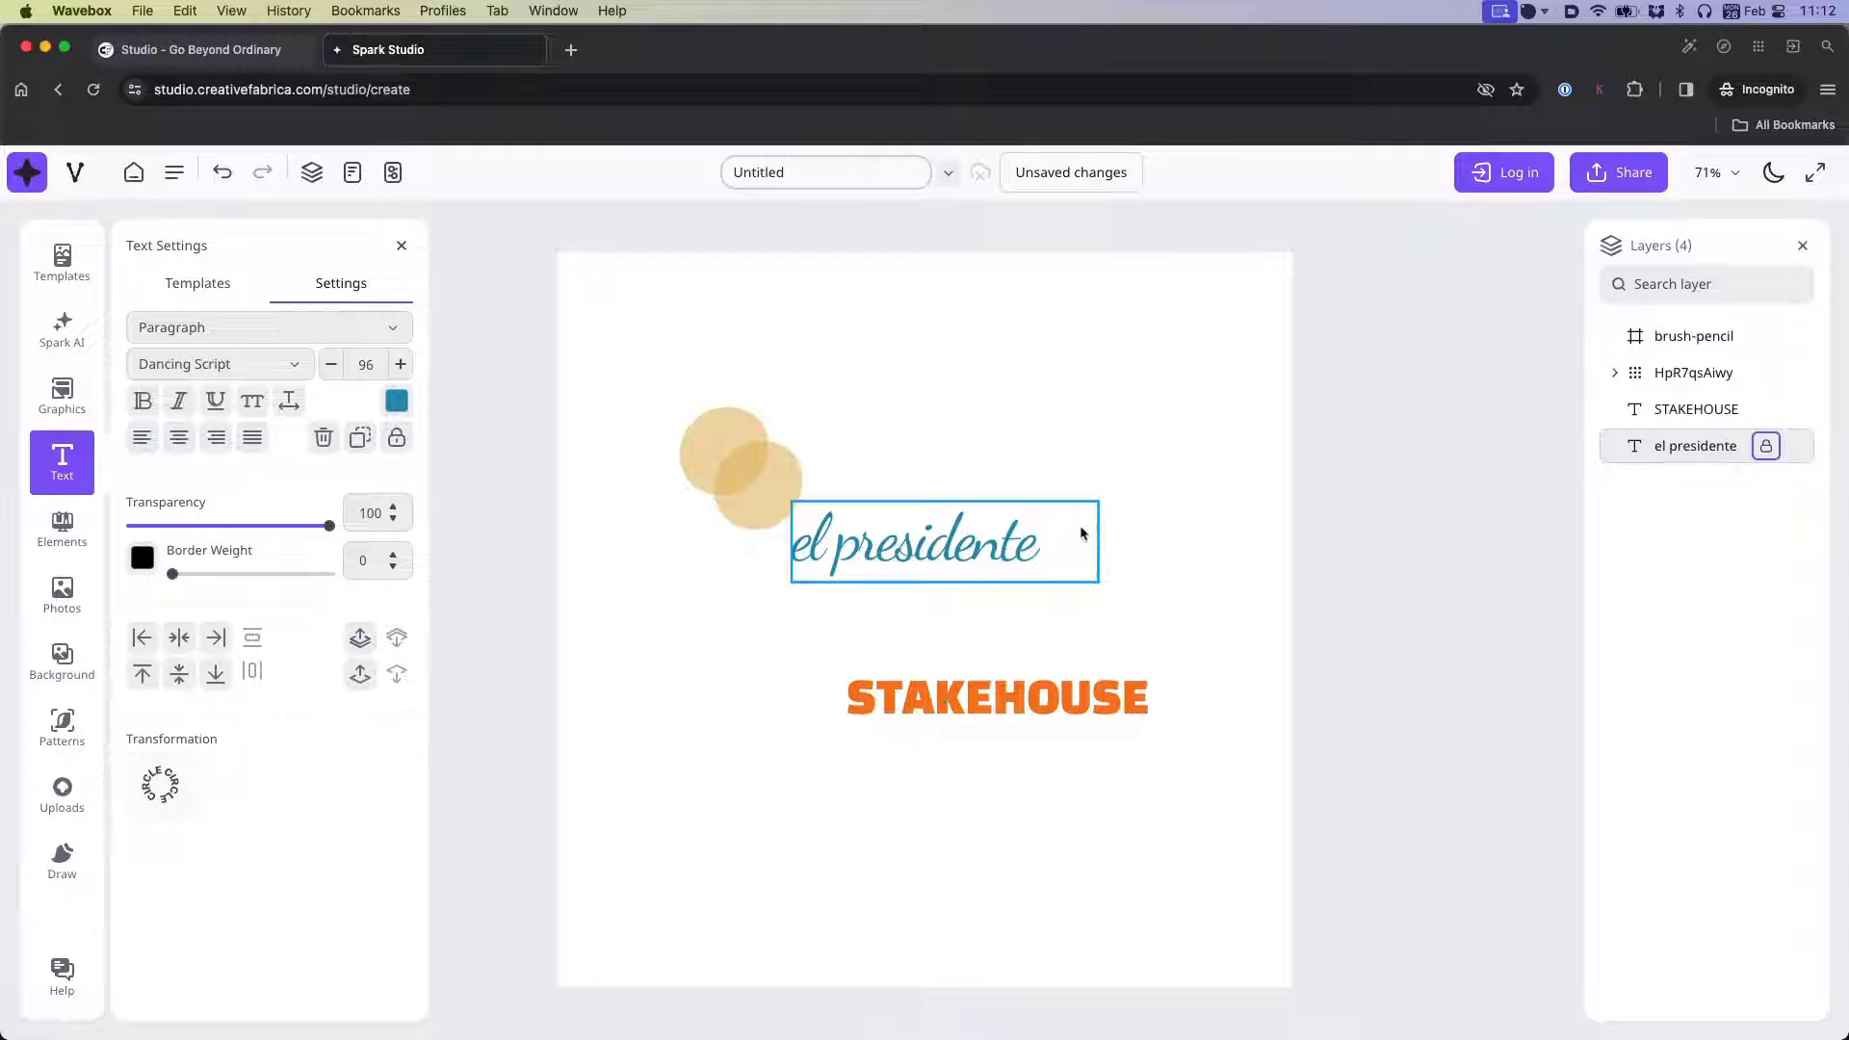
pyautogui.moveTo(1016, 537)
pyautogui.mouseDown()
pyautogui.moveTo(825, 537)
pyautogui.moveTo(858, 570)
pyautogui.moveTo(1076, 562)
pyautogui.moveTo(995, 535)
pyautogui.mouseUp()
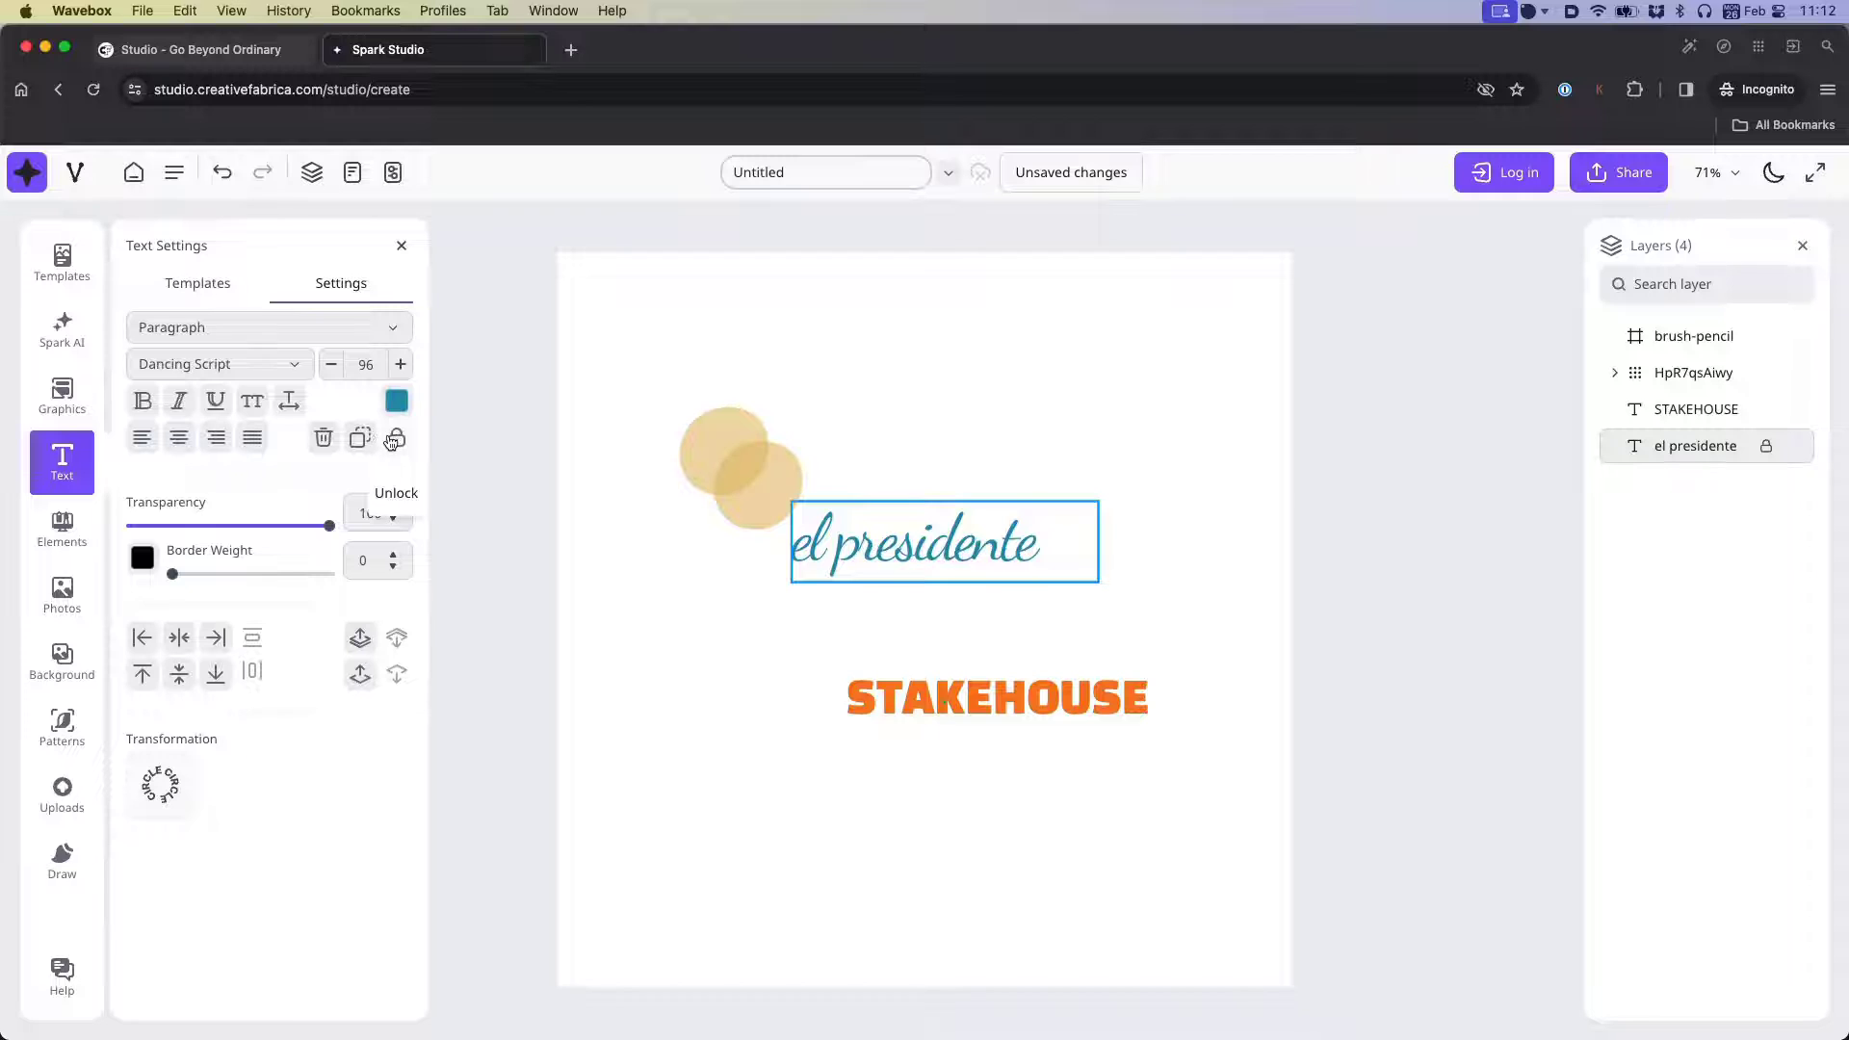
# - Recolour the el presidente text orange with the preset swatch to match STAKEHOUSE
pyautogui.click(397, 400)
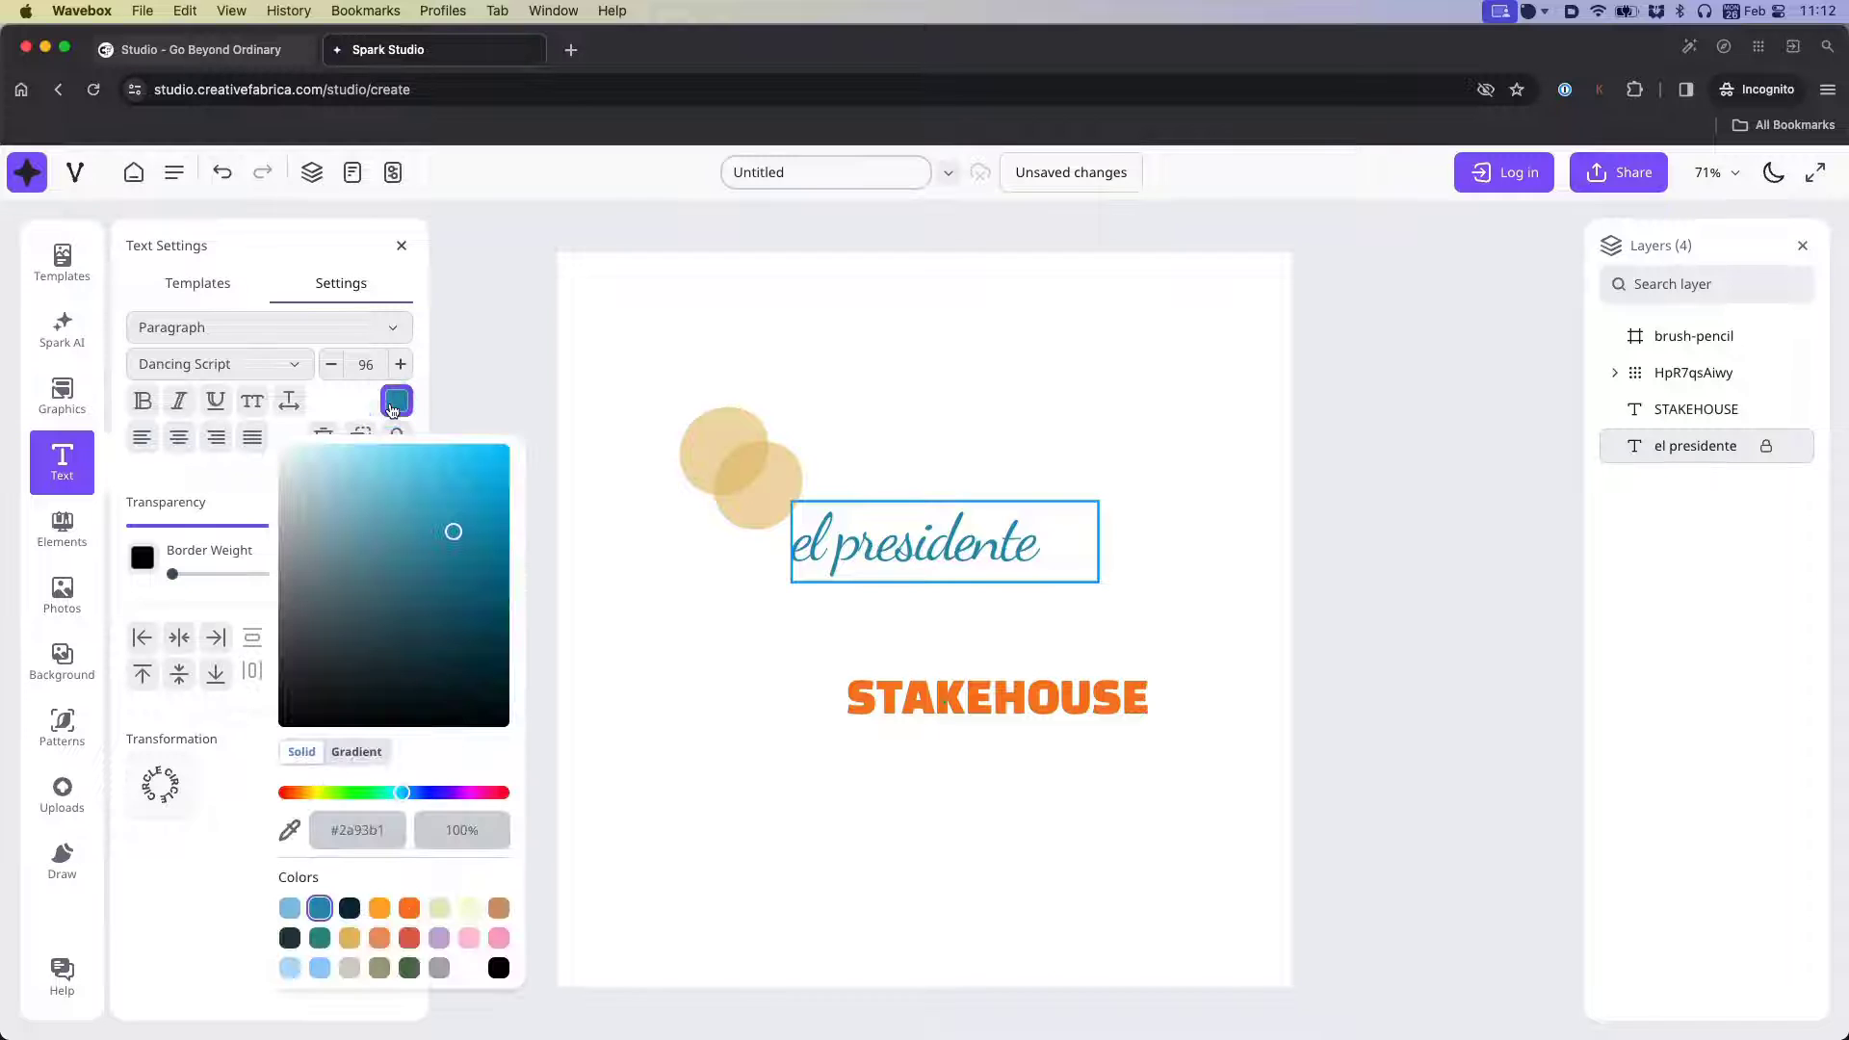
pyautogui.click(409, 913)
pyautogui.click(693, 743)
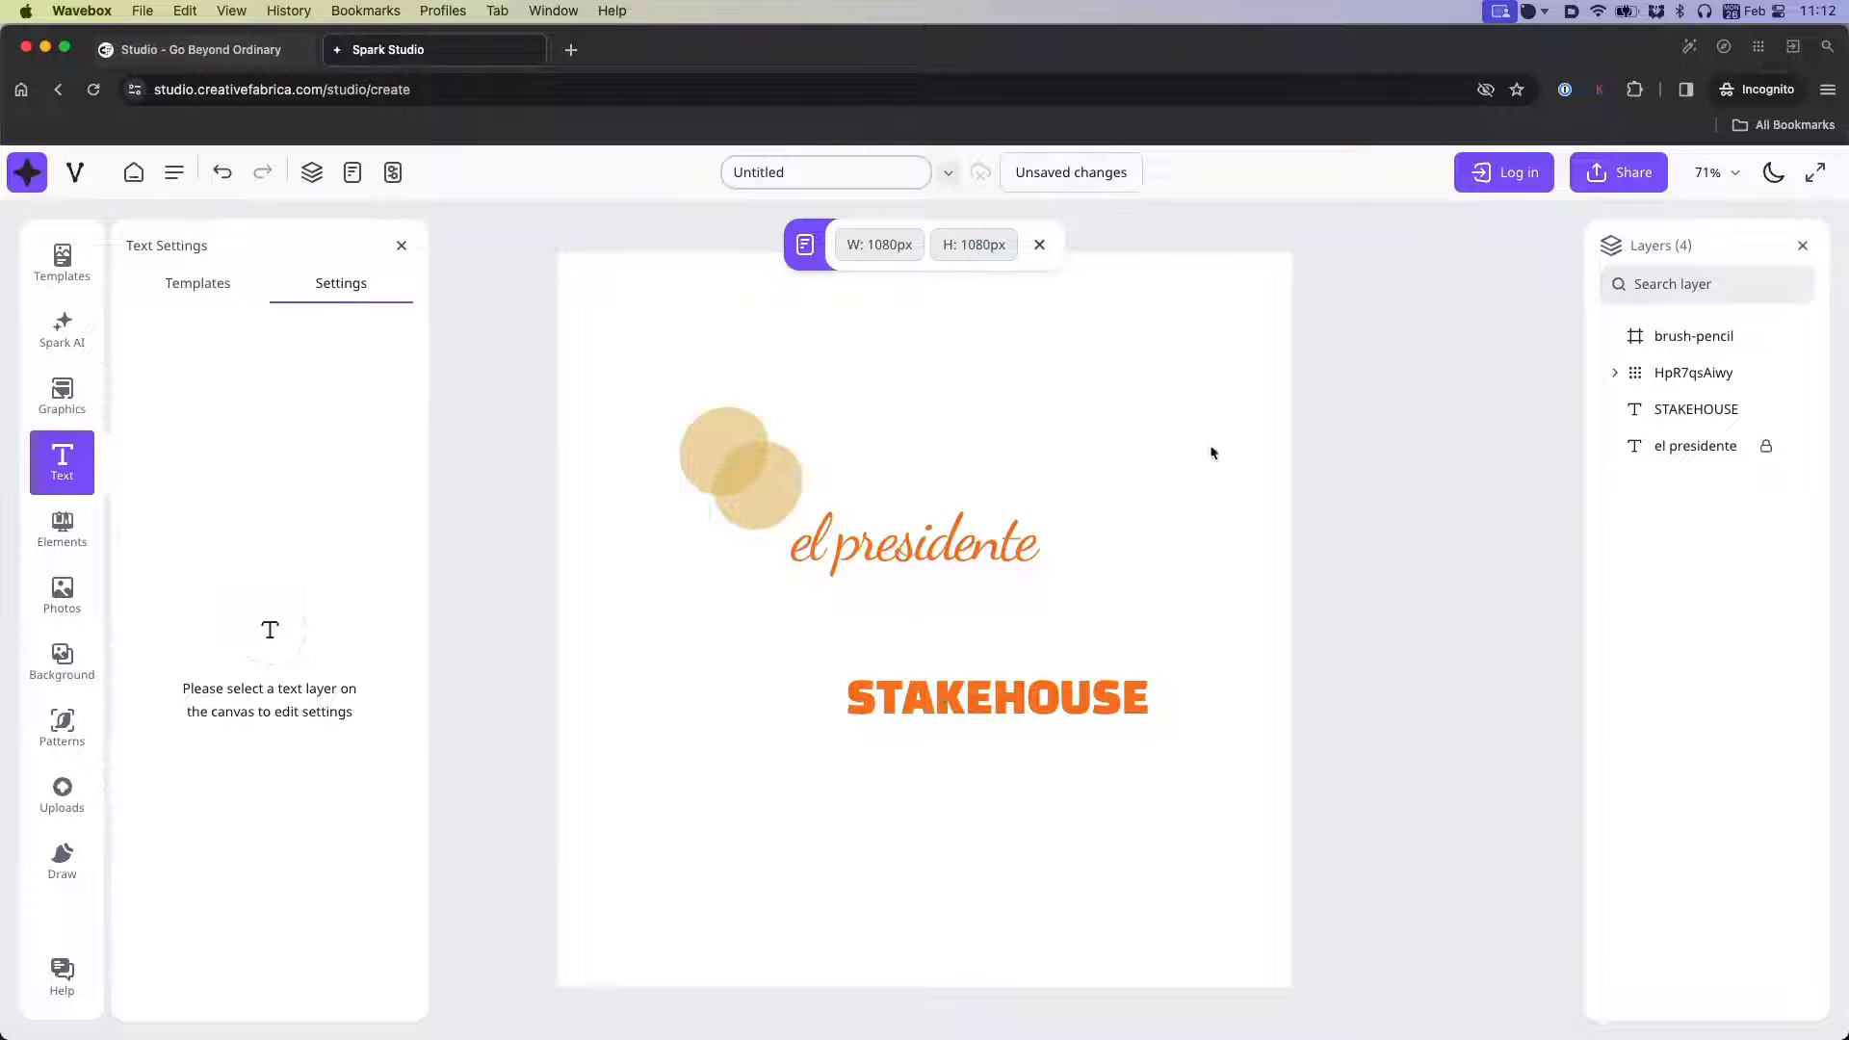
pyautogui.click(1044, 520)
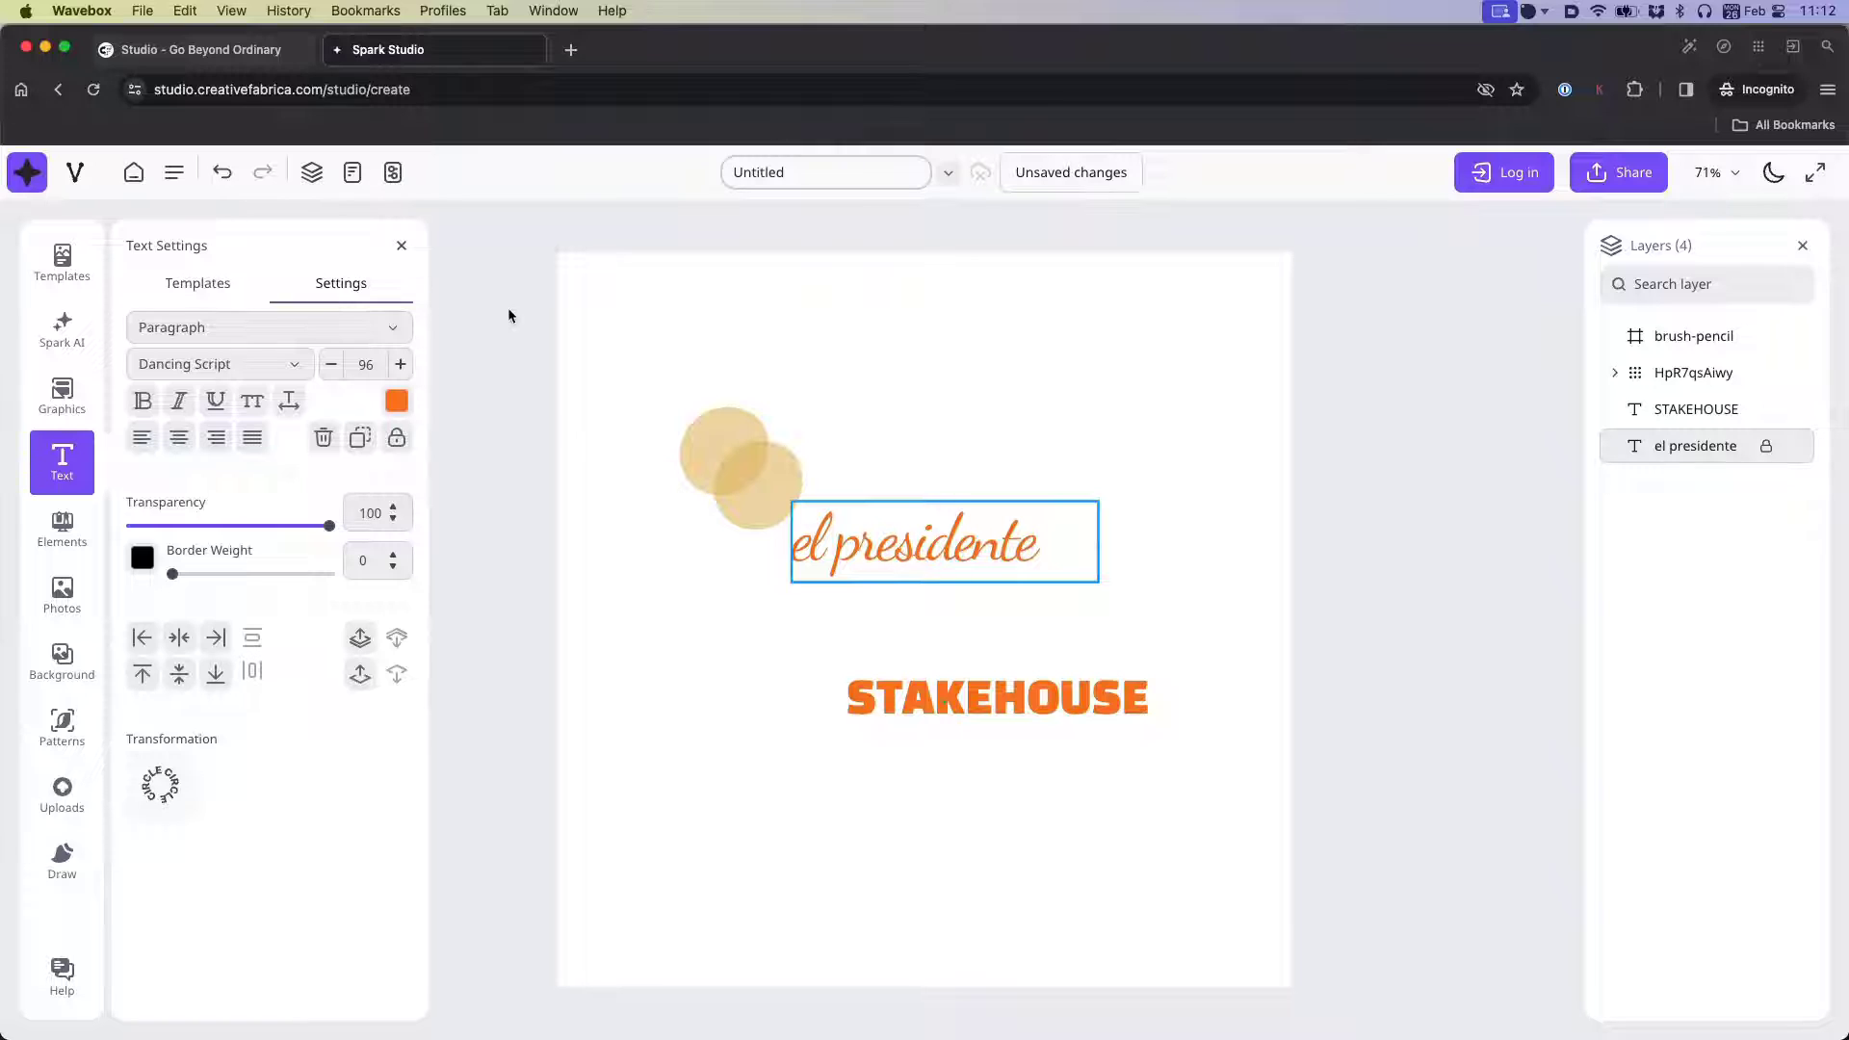
# - Turn on canvas rulers and show the 1080 × 1080 px page size
pyautogui.click(394, 176)
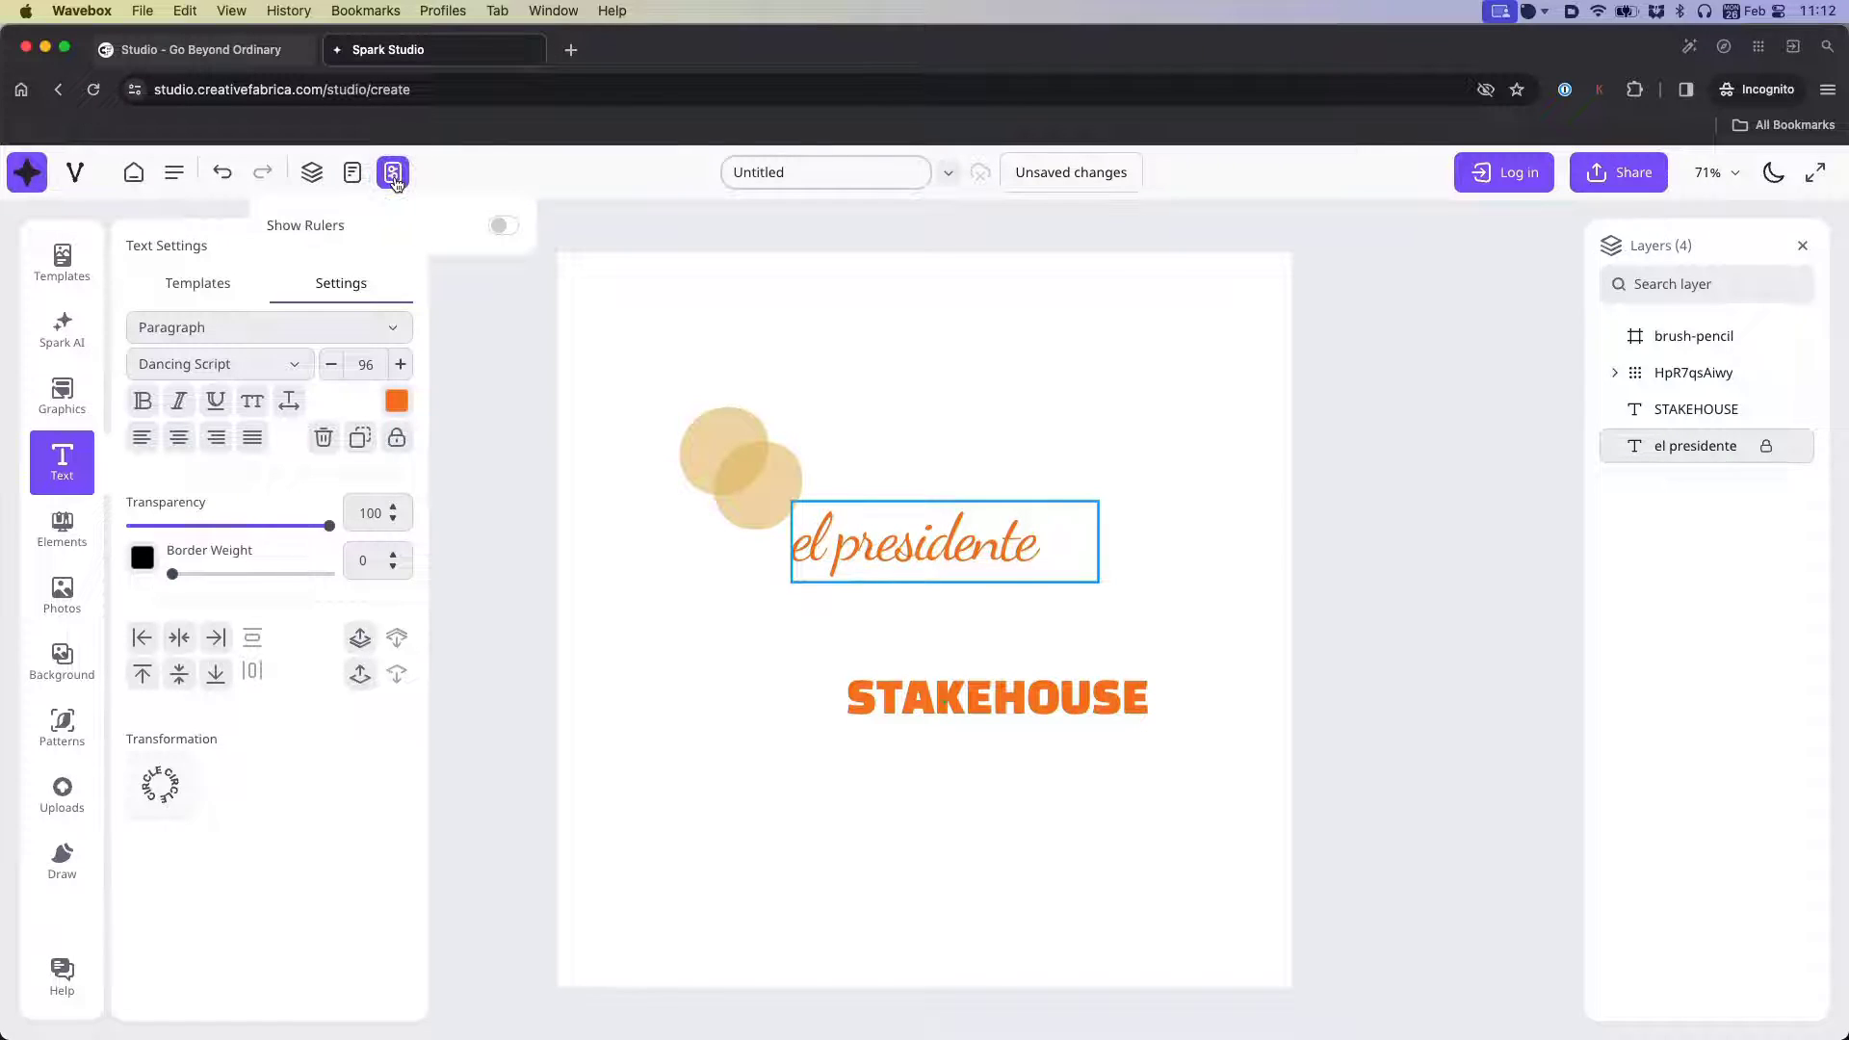
pyautogui.click(499, 225)
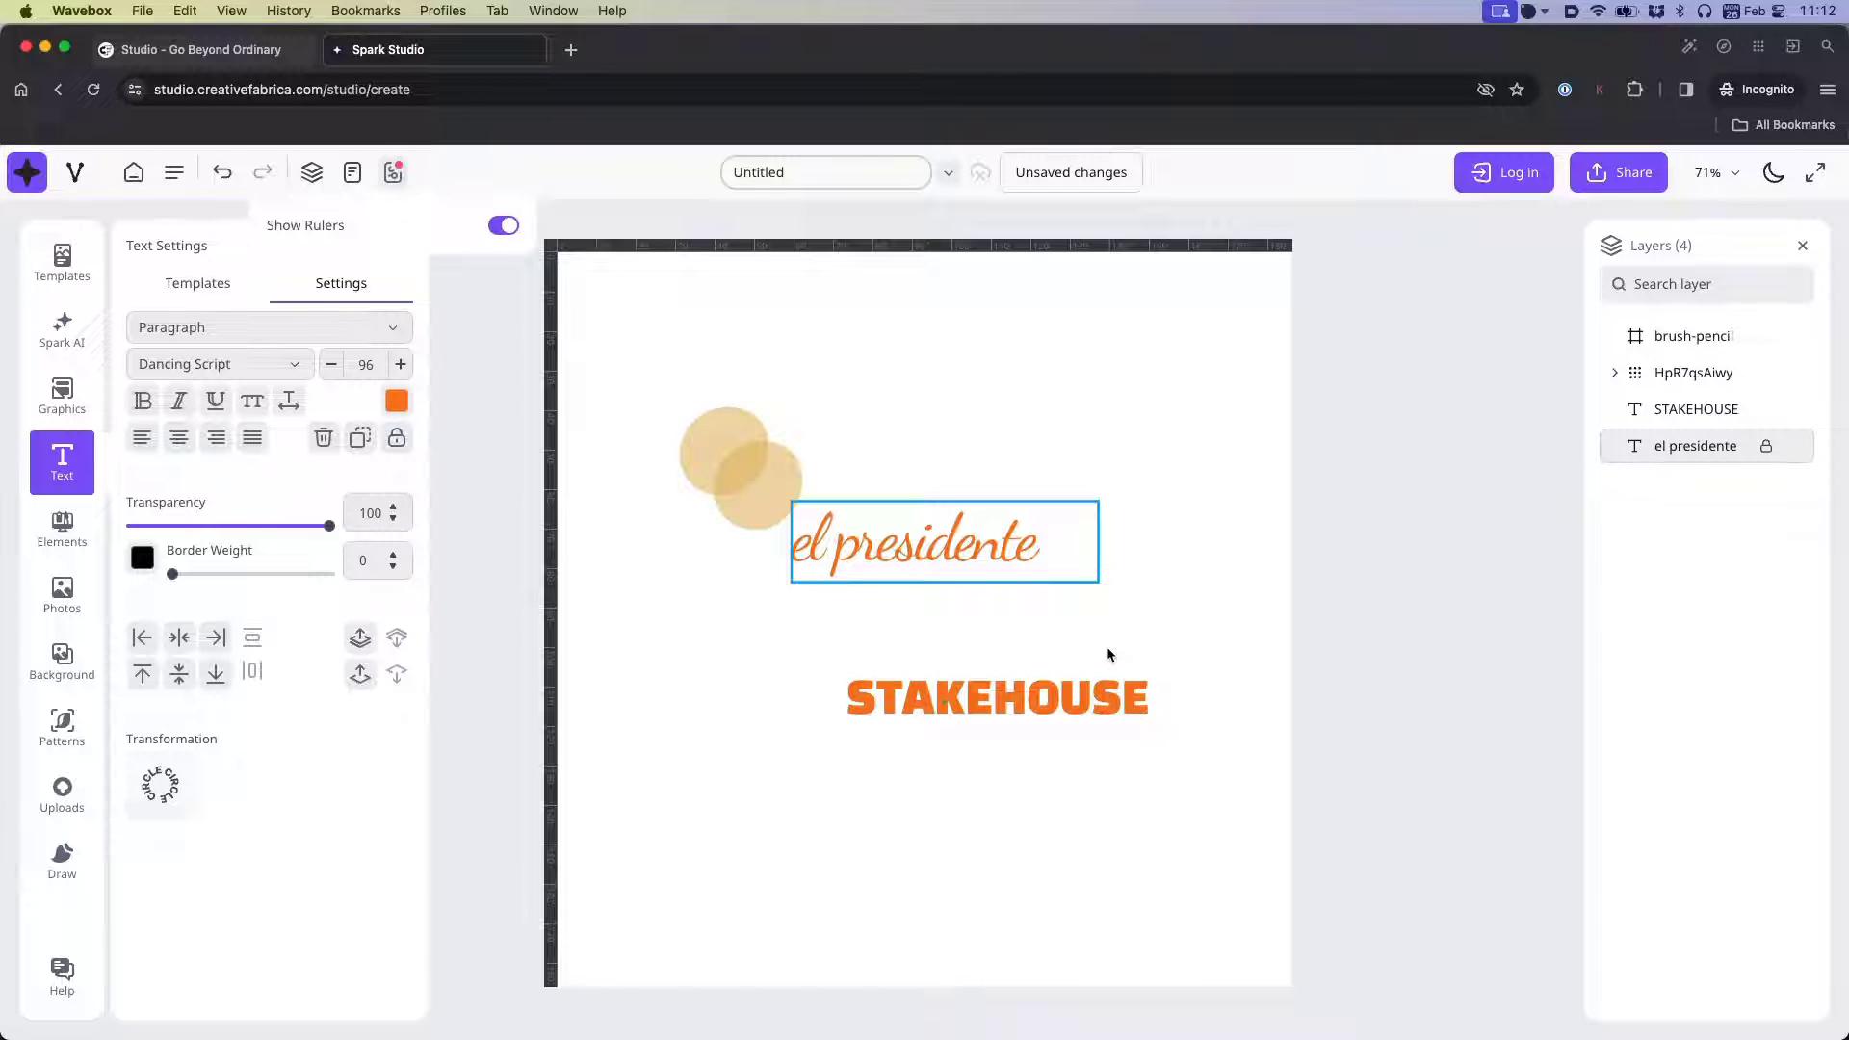
pyautogui.click(1094, 259)
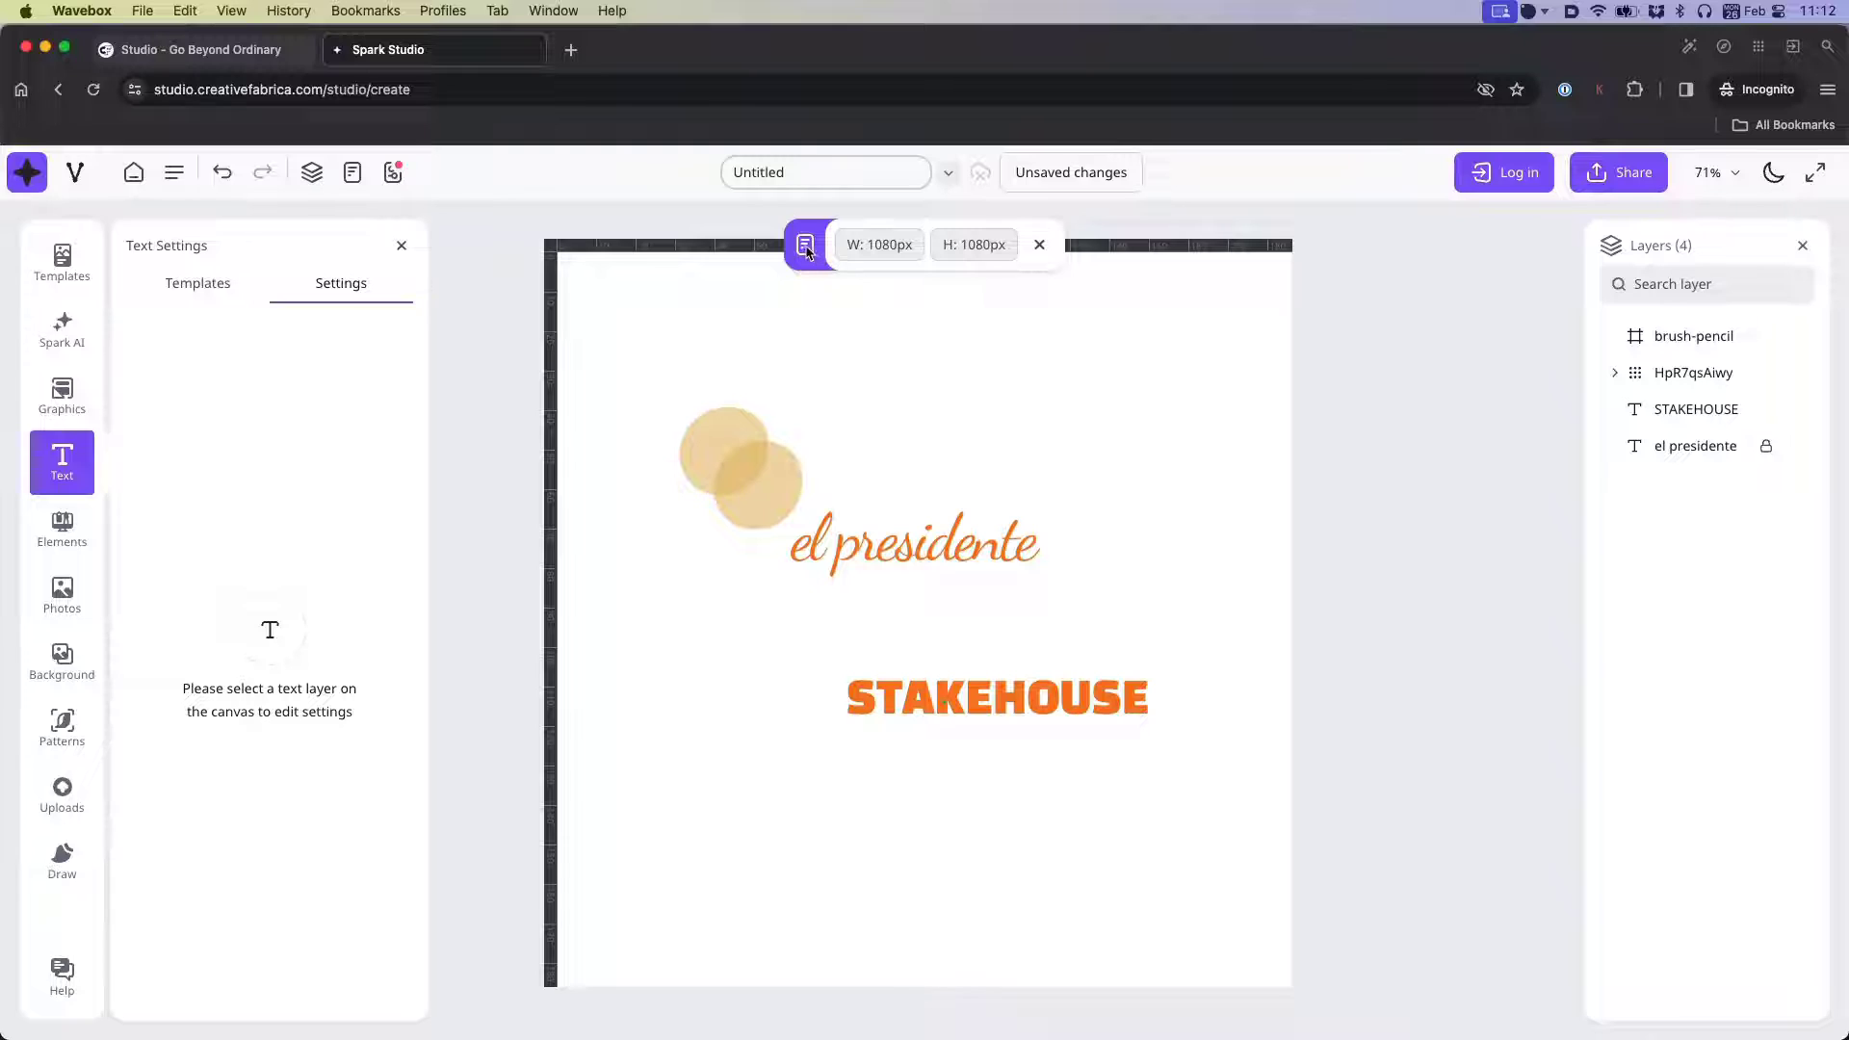
pyautogui.click(1039, 245)
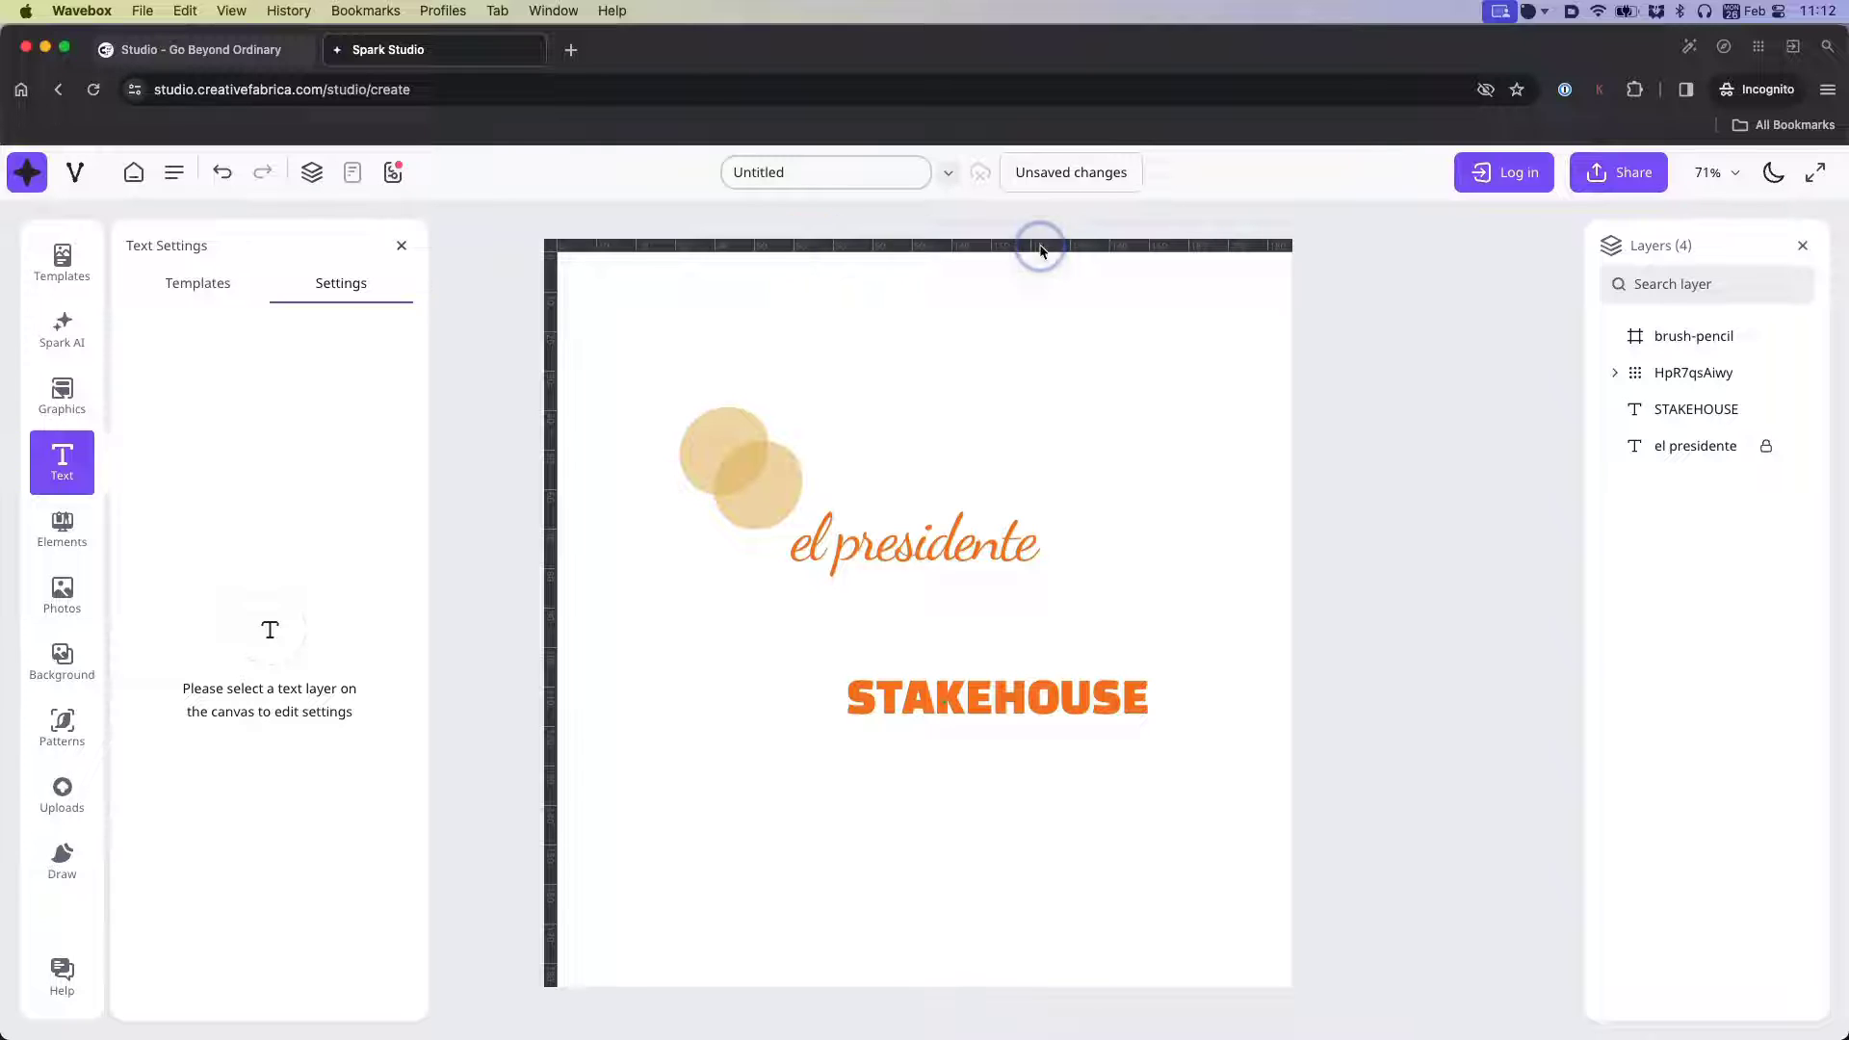
pyautogui.click(352, 175)
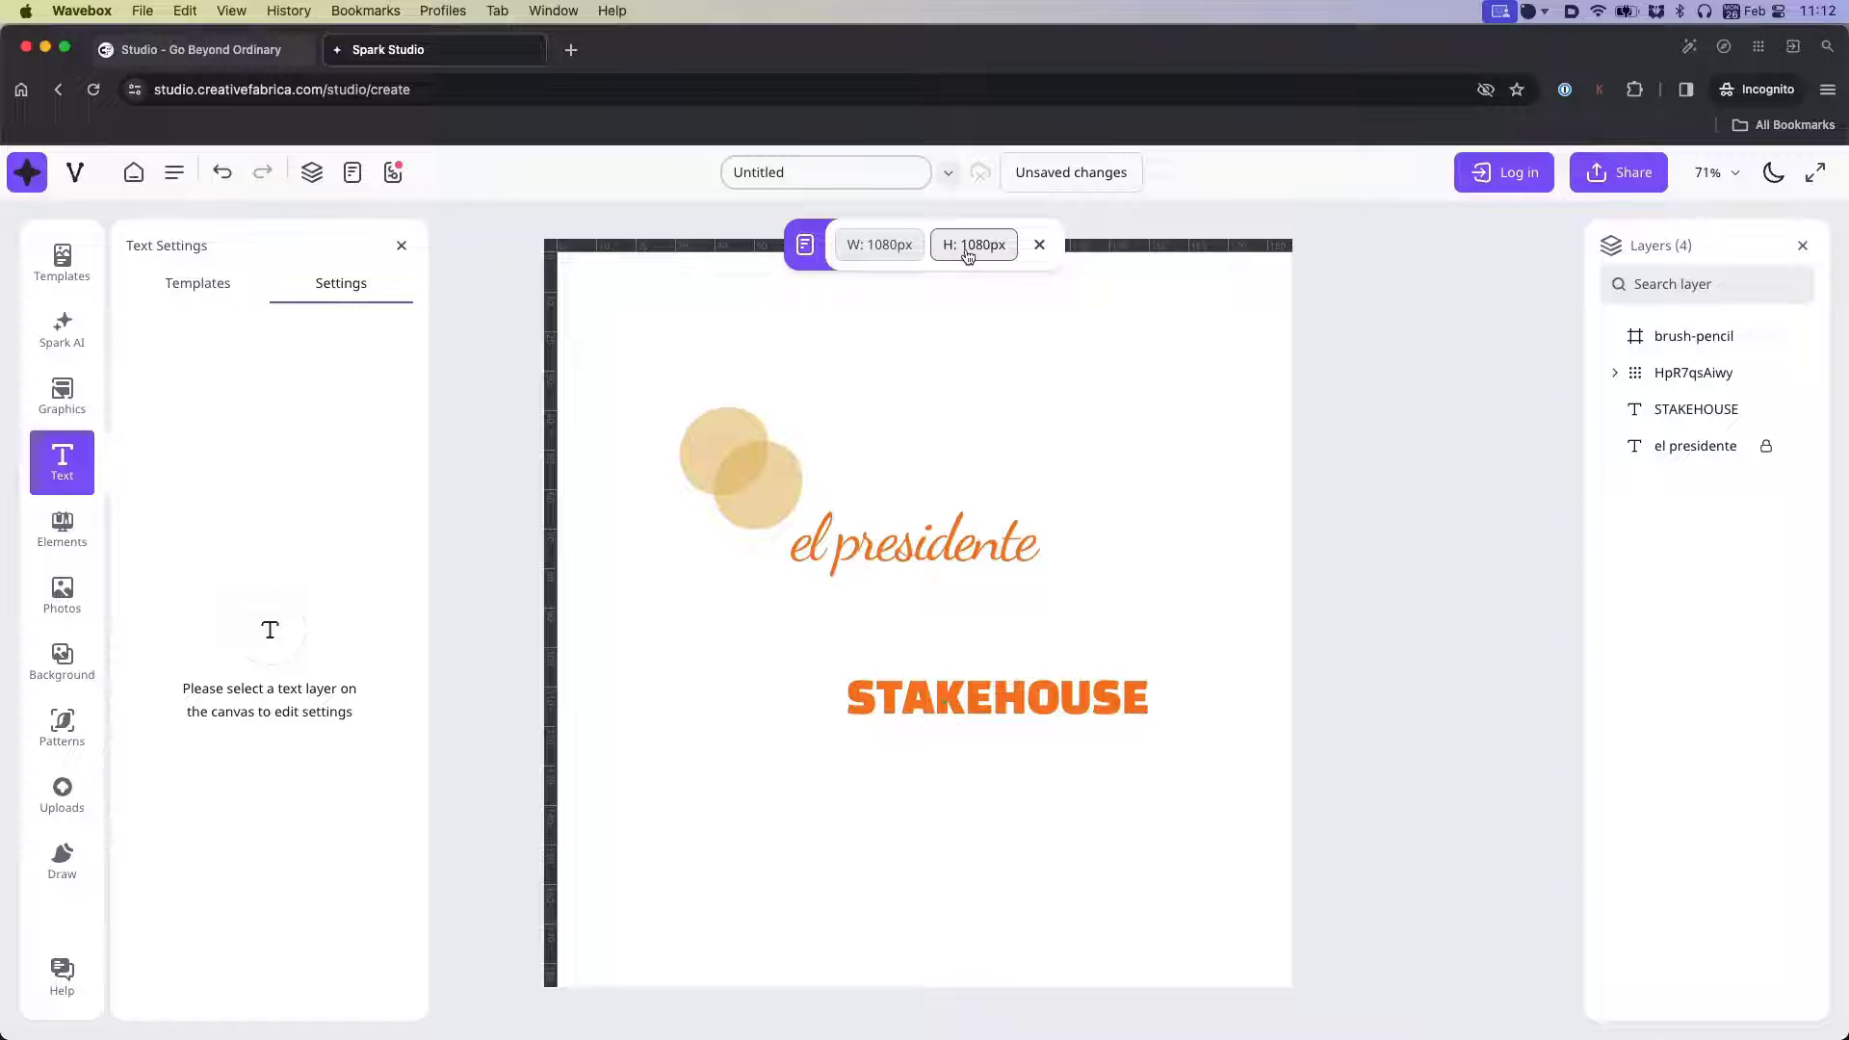
# - Reopen the Layers list to expand the HpR7qsAiwy group, then turn the rulers off
pyautogui.moveTo(1787, 328)
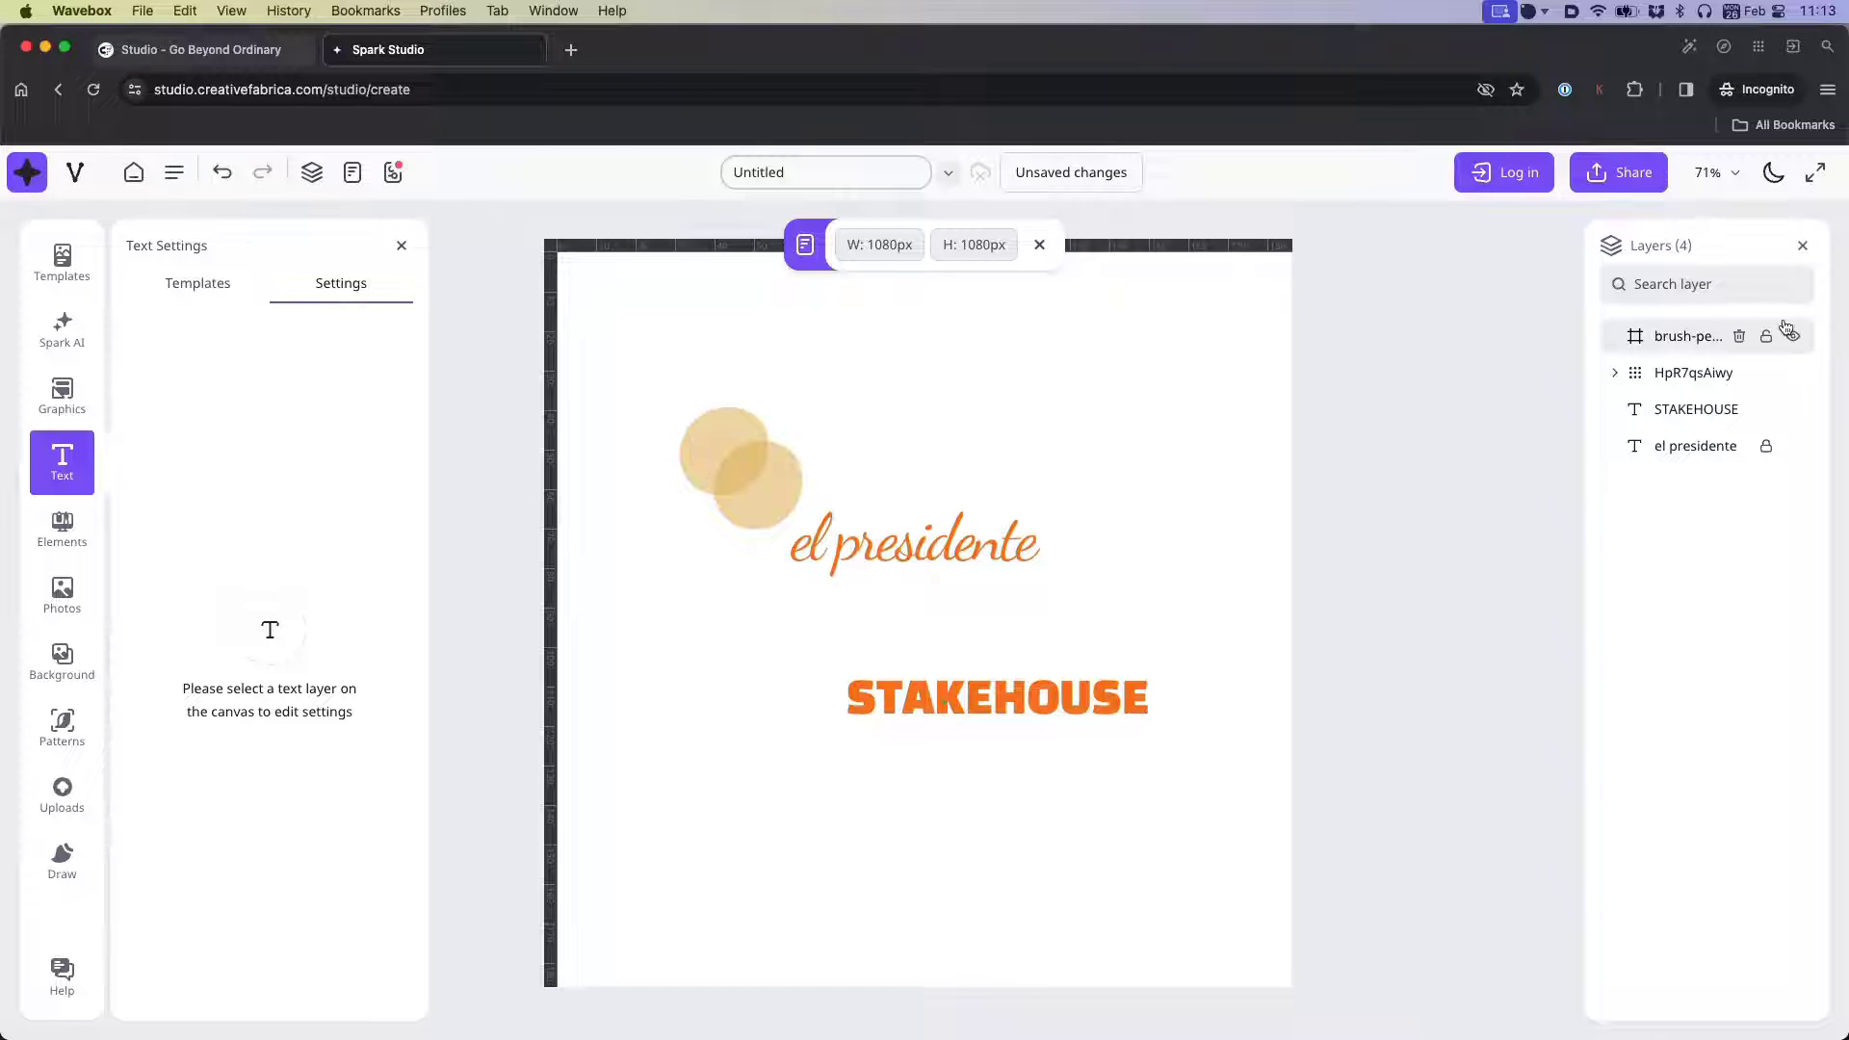
pyautogui.click(1805, 247)
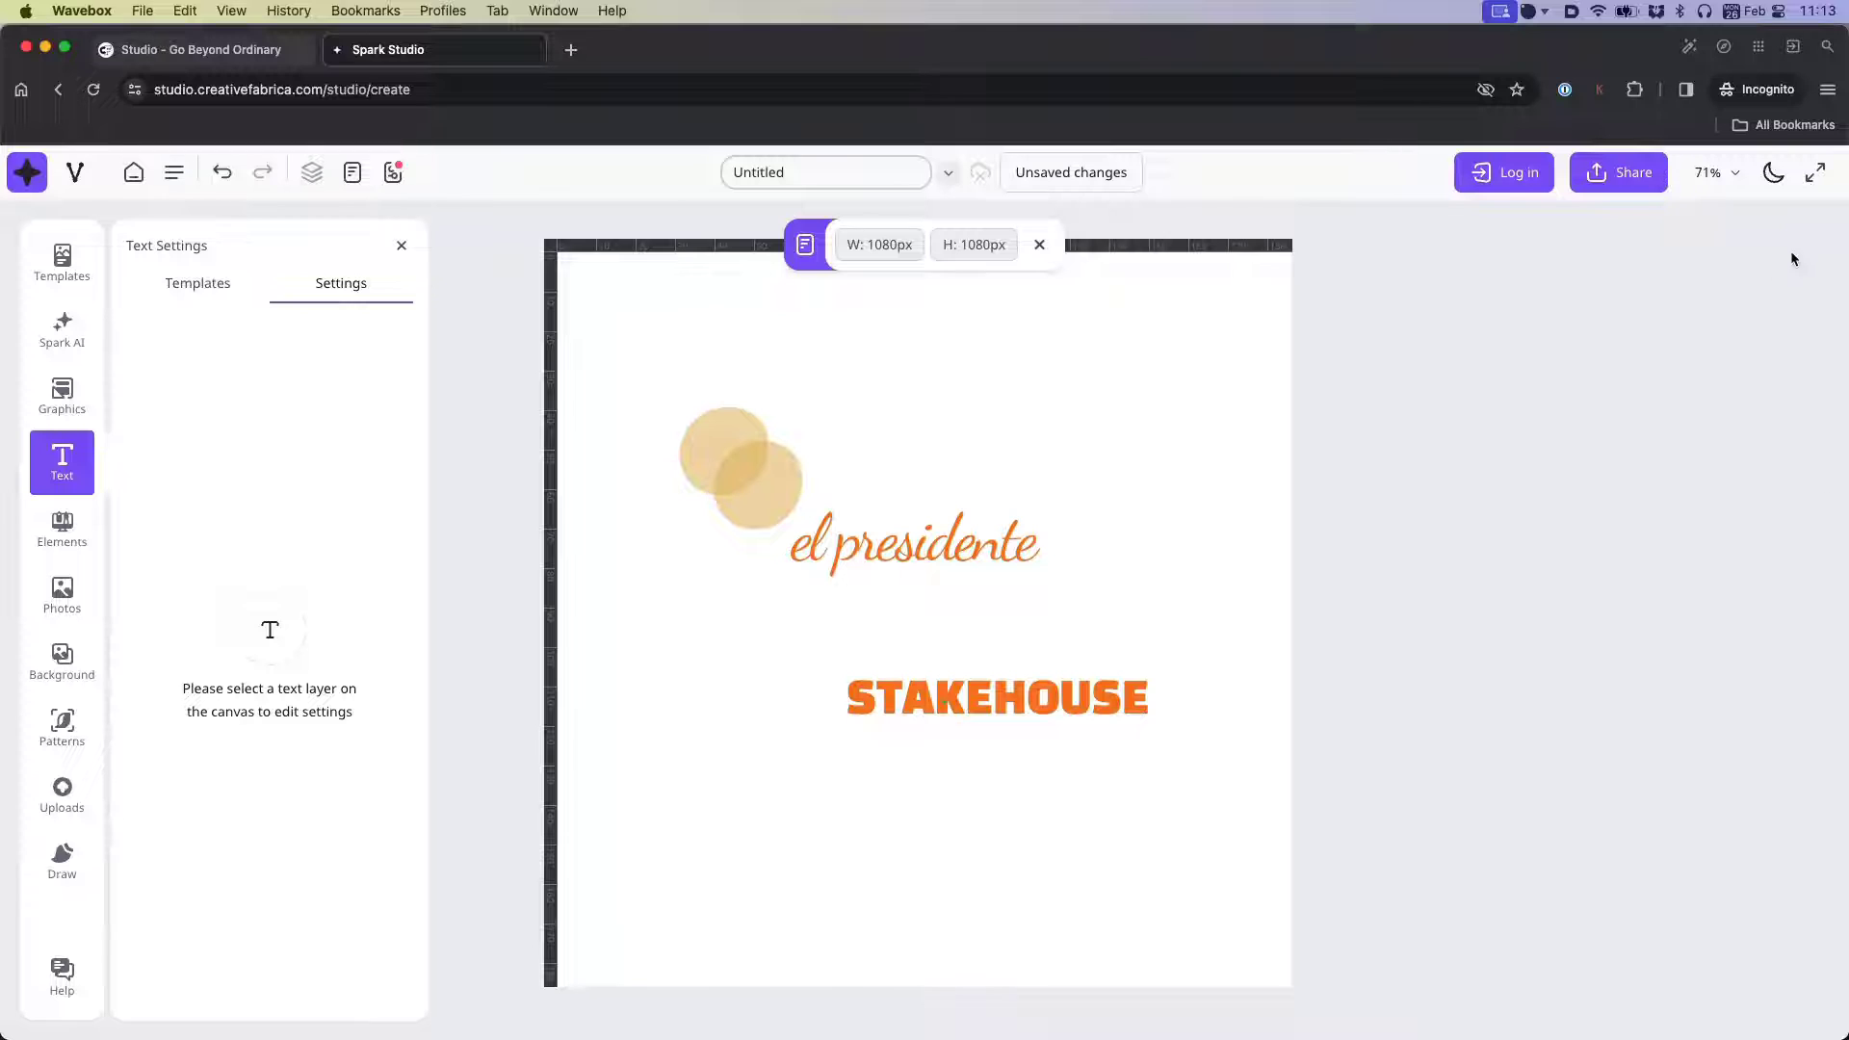
pyautogui.click(314, 183)
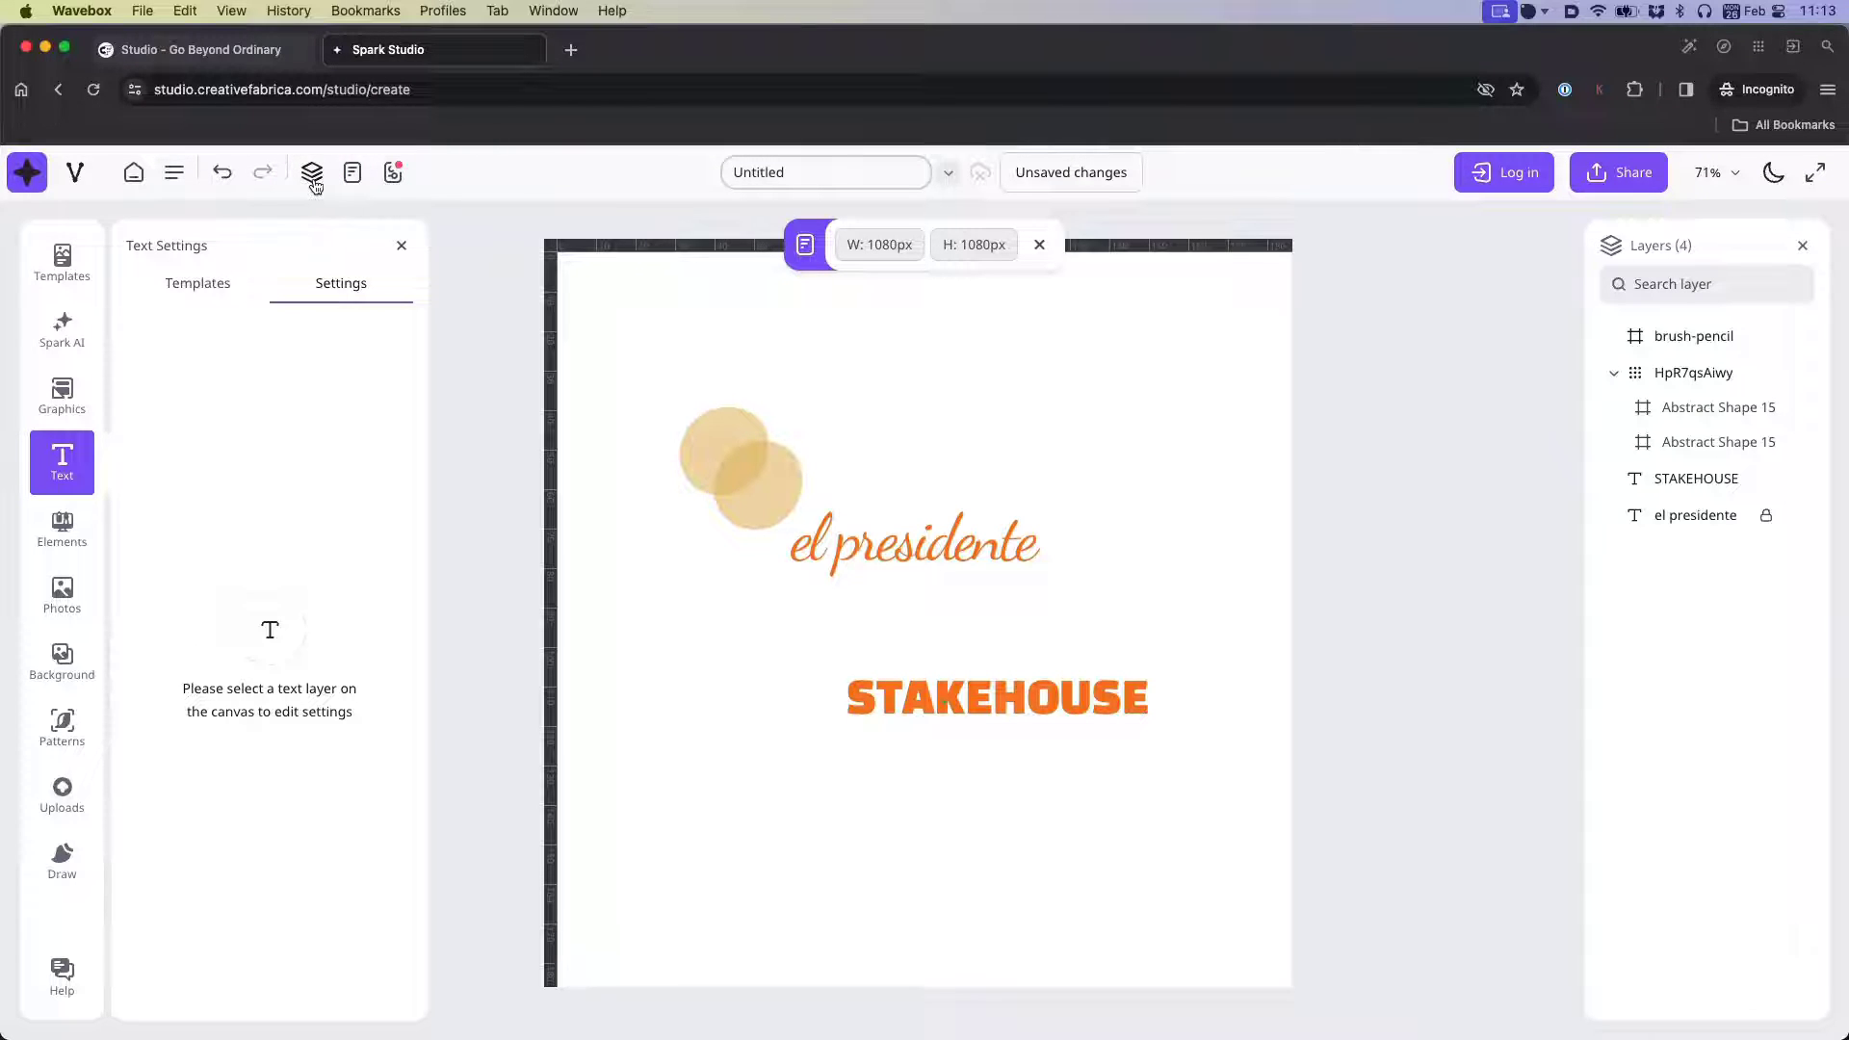
pyautogui.click(314, 184)
pyautogui.click(314, 184)
pyautogui.click(393, 175)
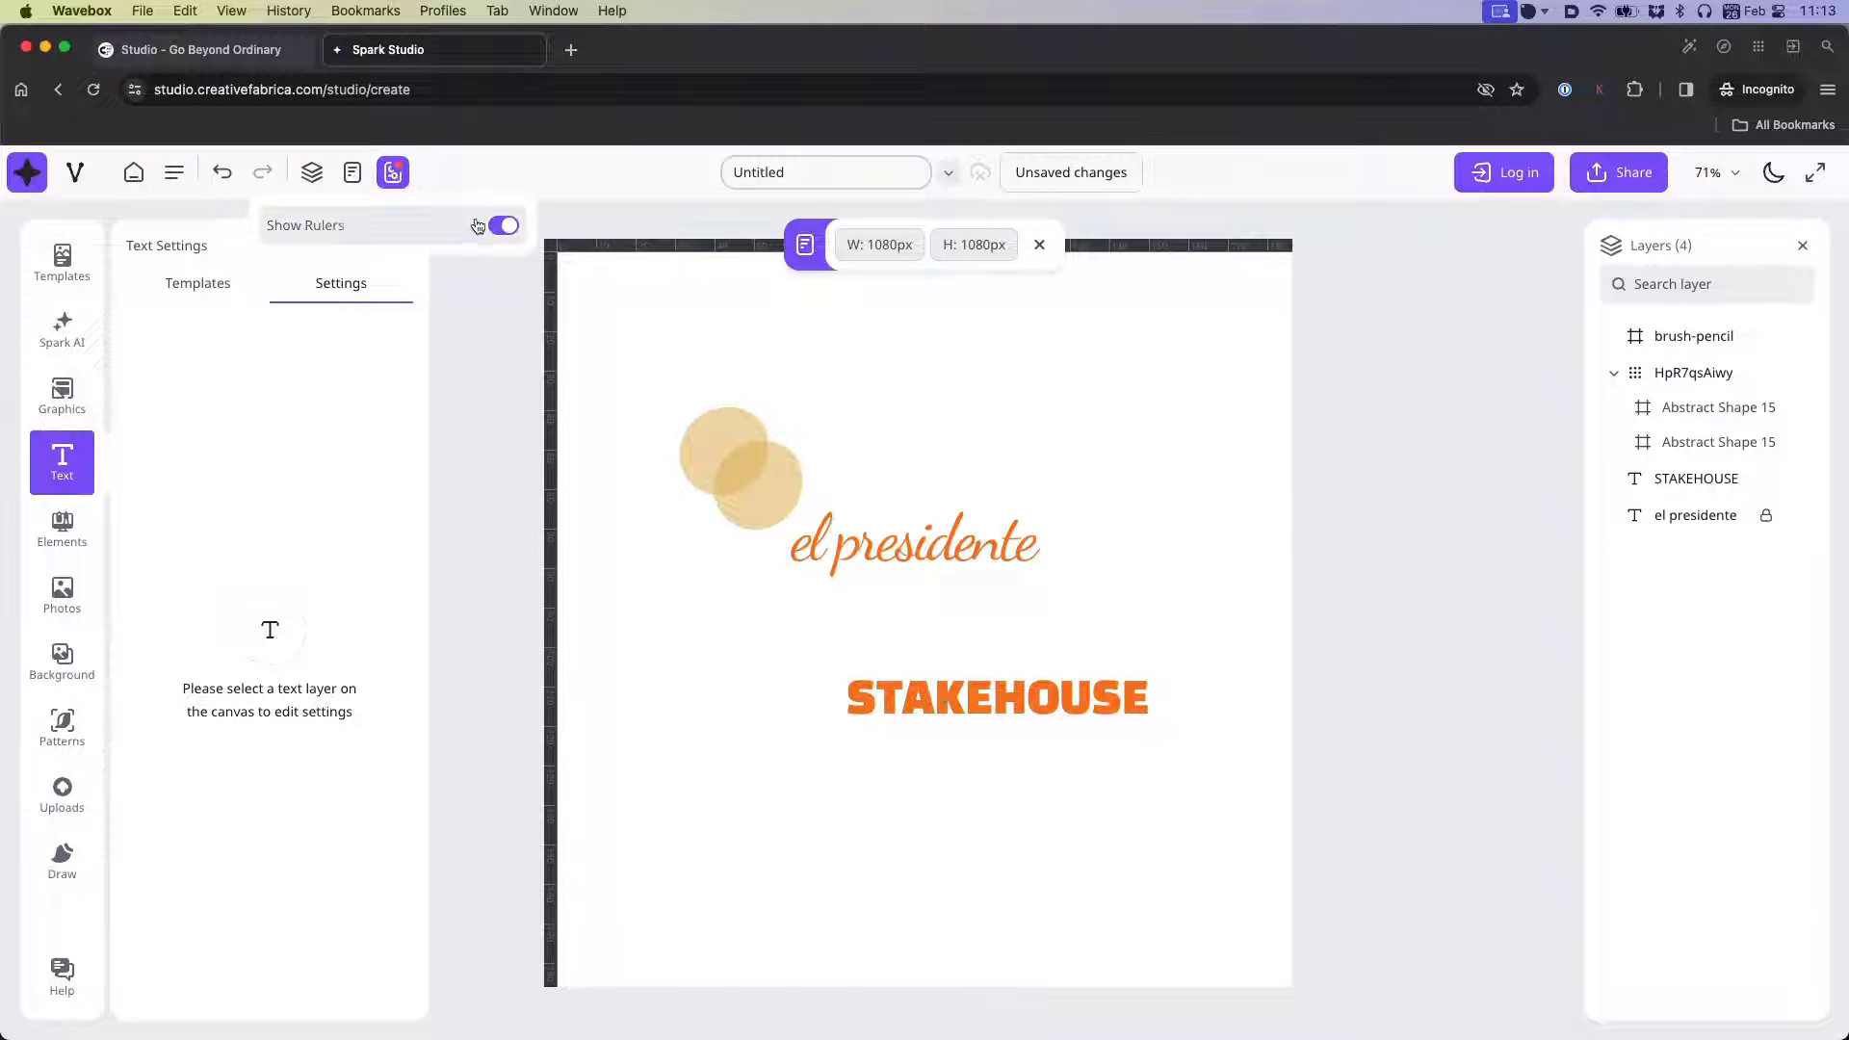
pyautogui.click(501, 229)
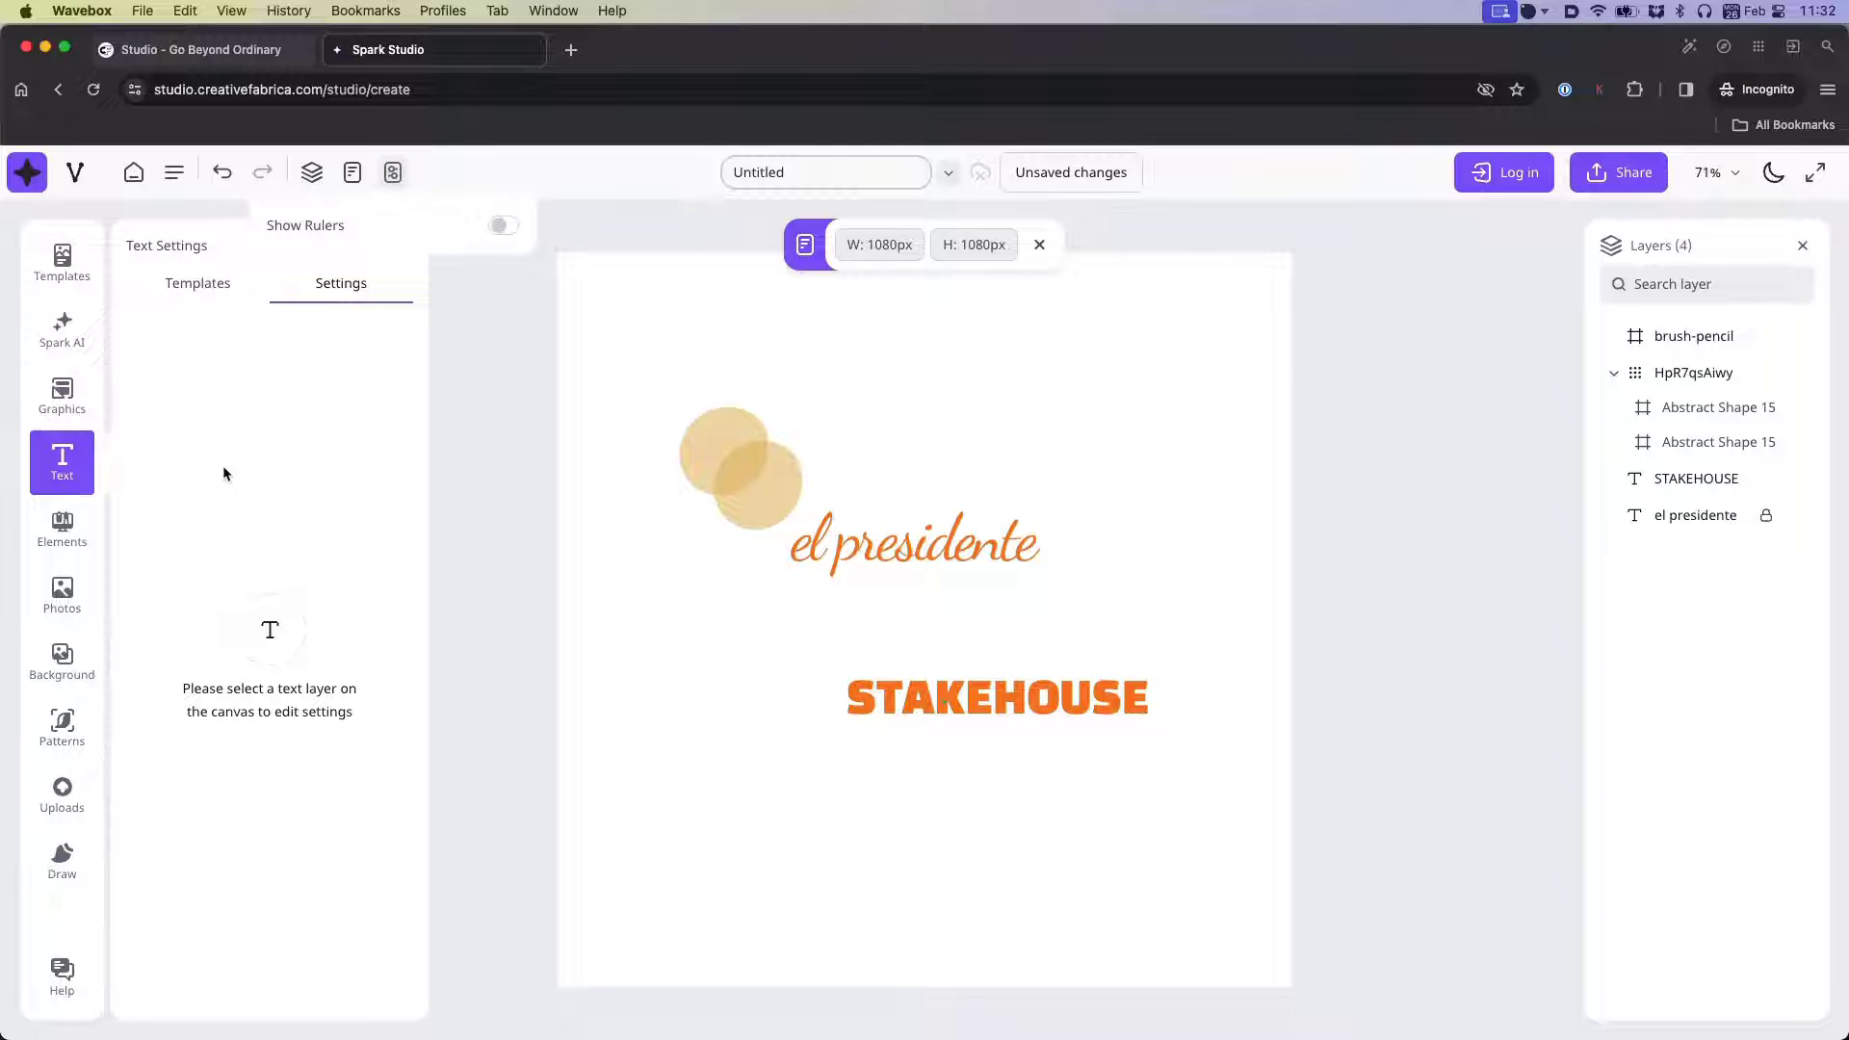
pyautogui.click(64, 330)
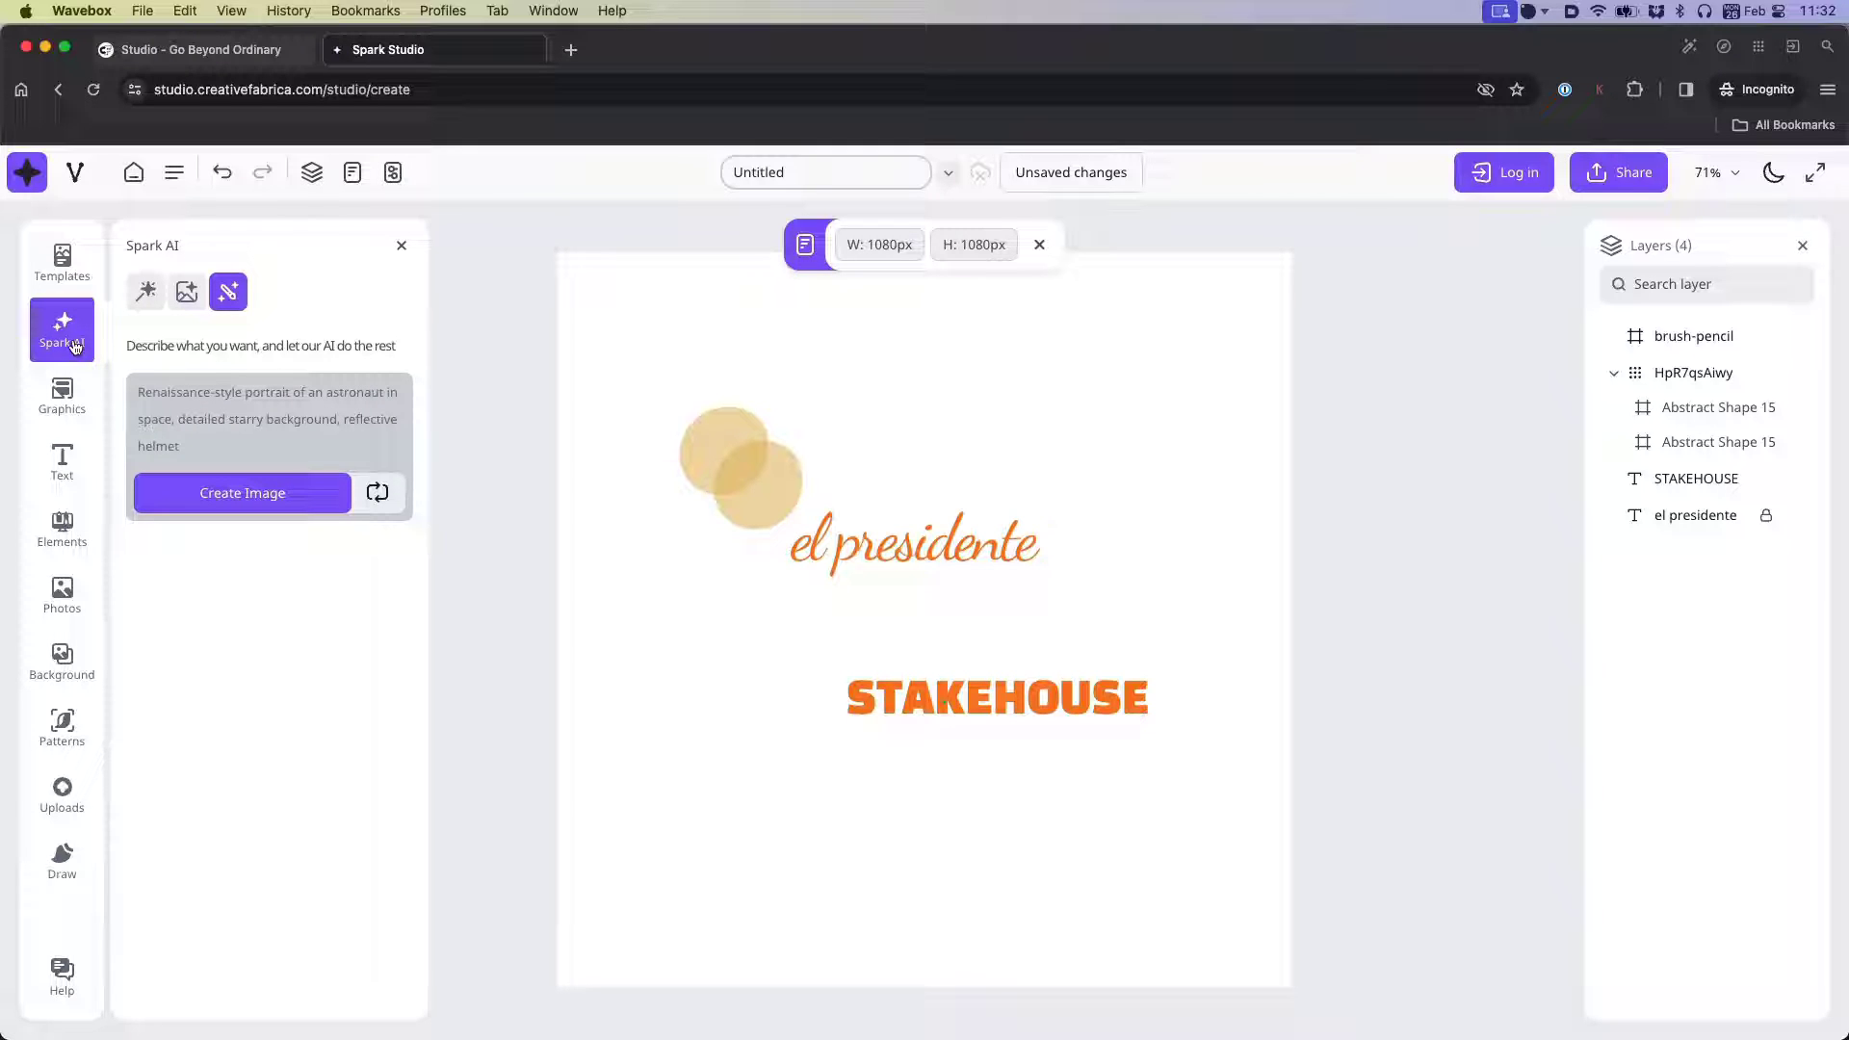
# - Try the Bg. Remover and Free text modes, generating images from the astronaut prompt
pyautogui.click(147, 292)
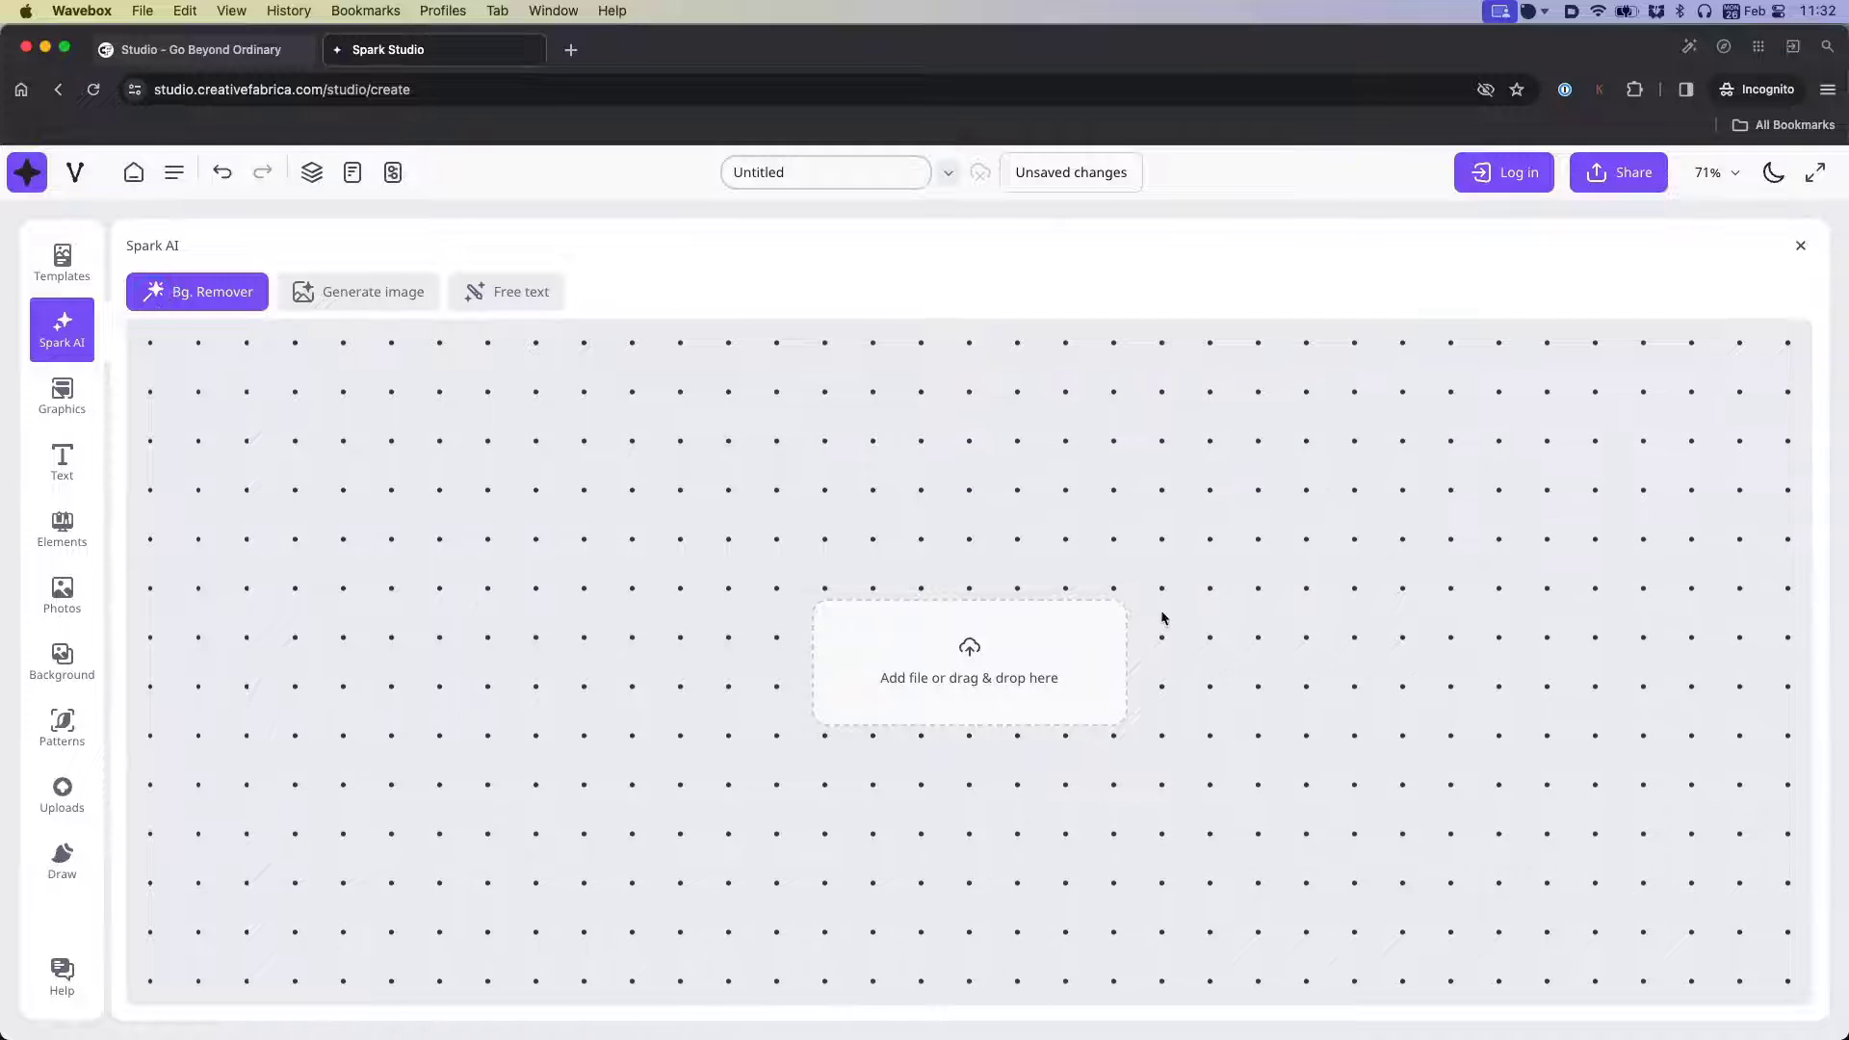
pyautogui.click(387, 300)
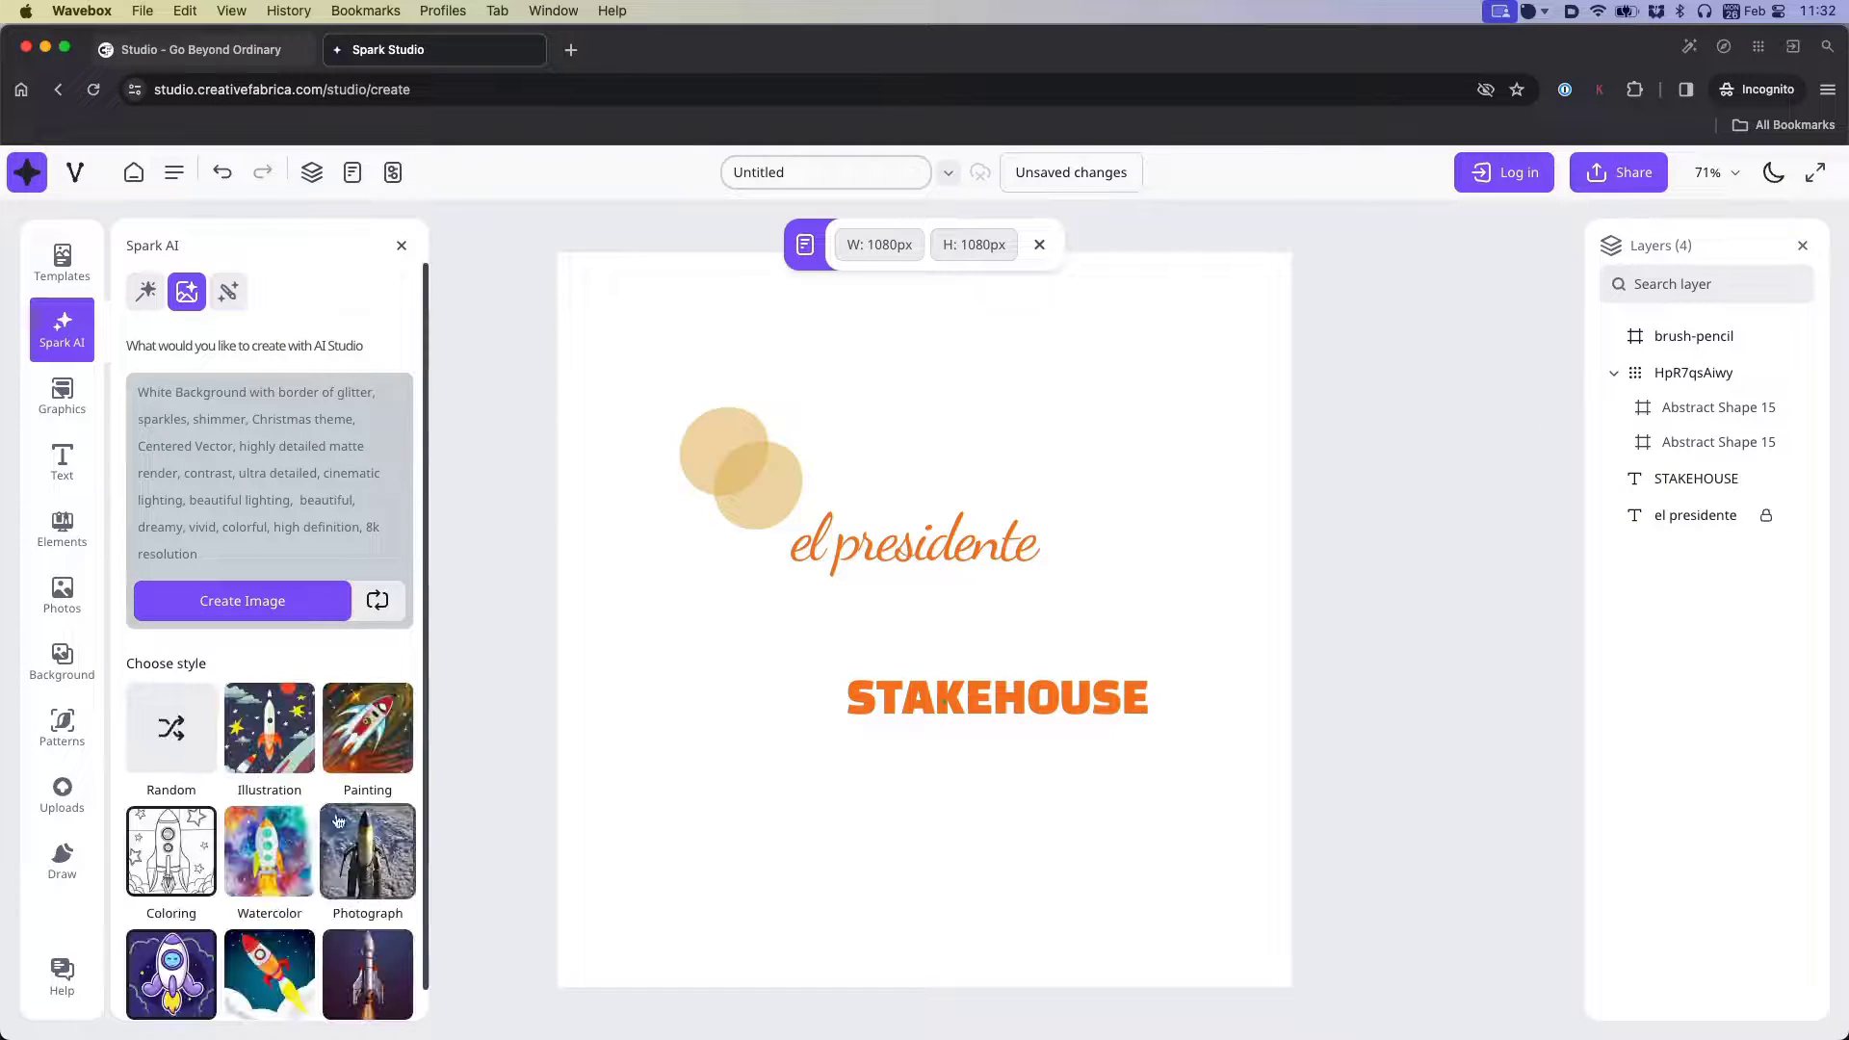
pyautogui.scroll(-1, 320, 834)
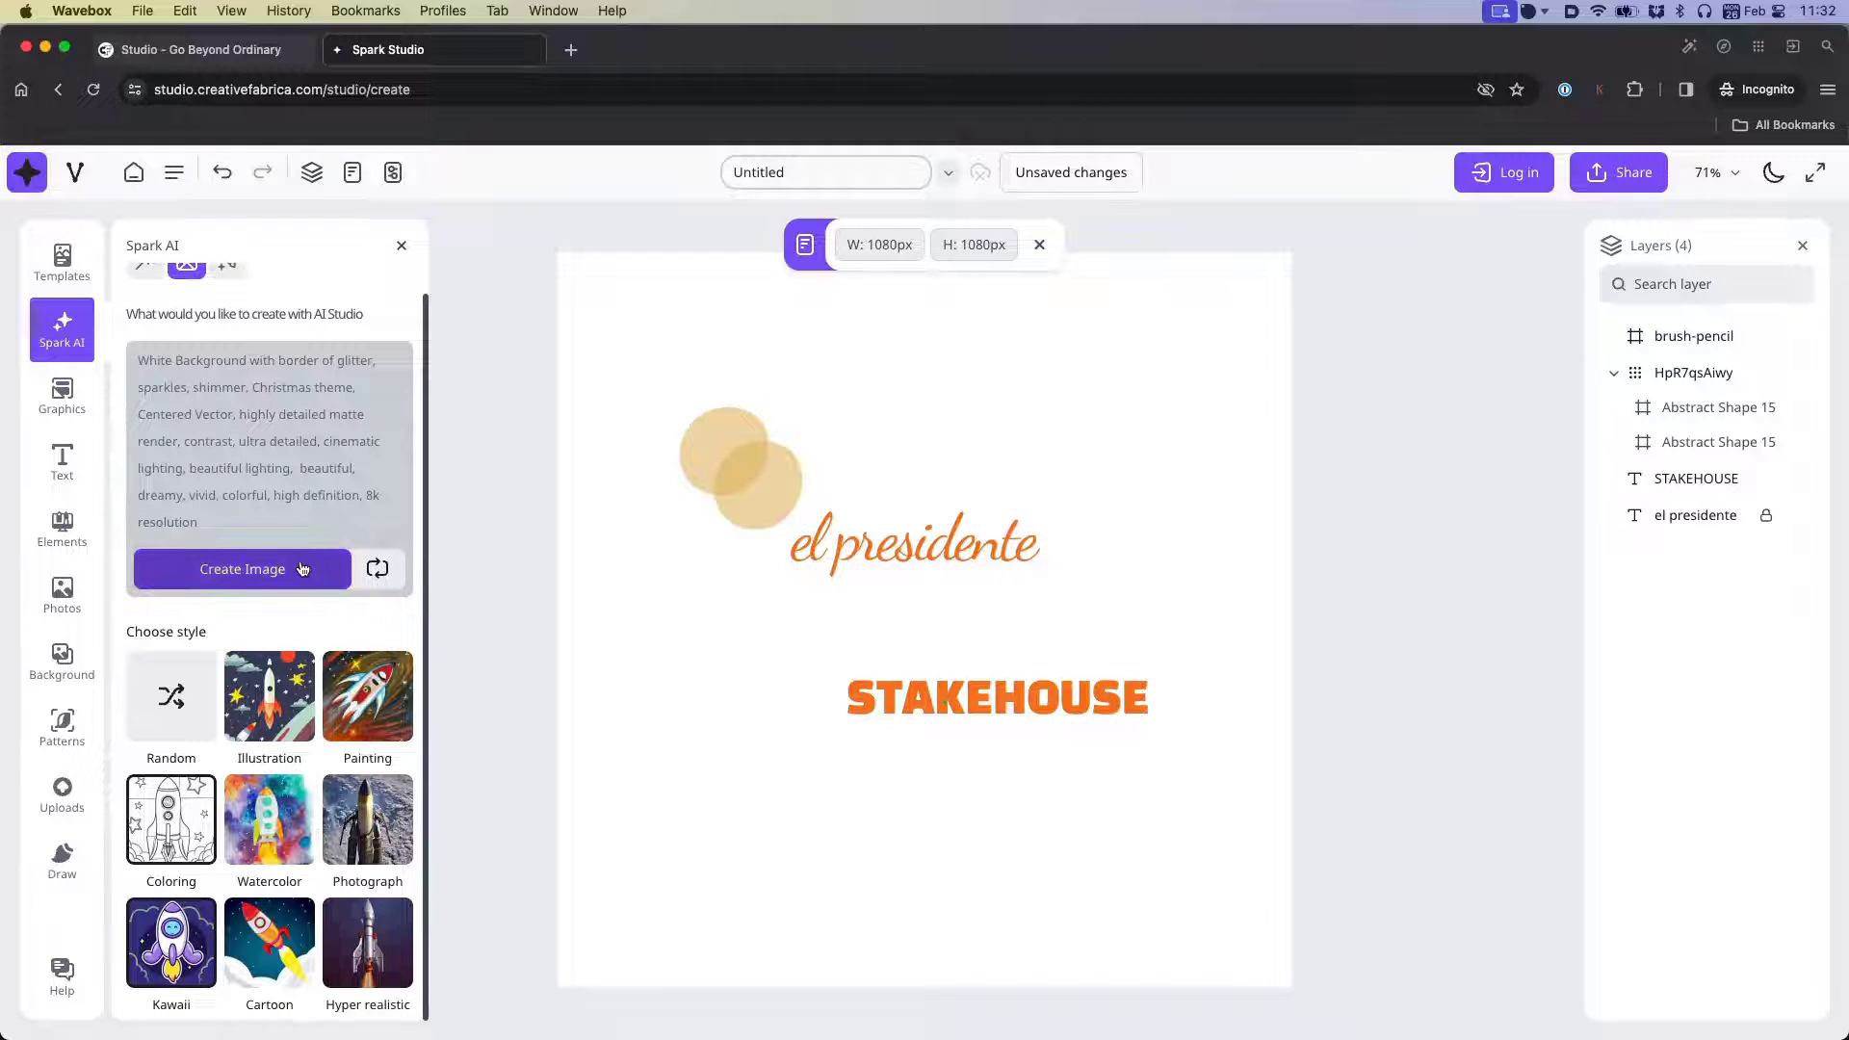
pyautogui.scroll(1, 318, 597)
pyautogui.click(231, 296)
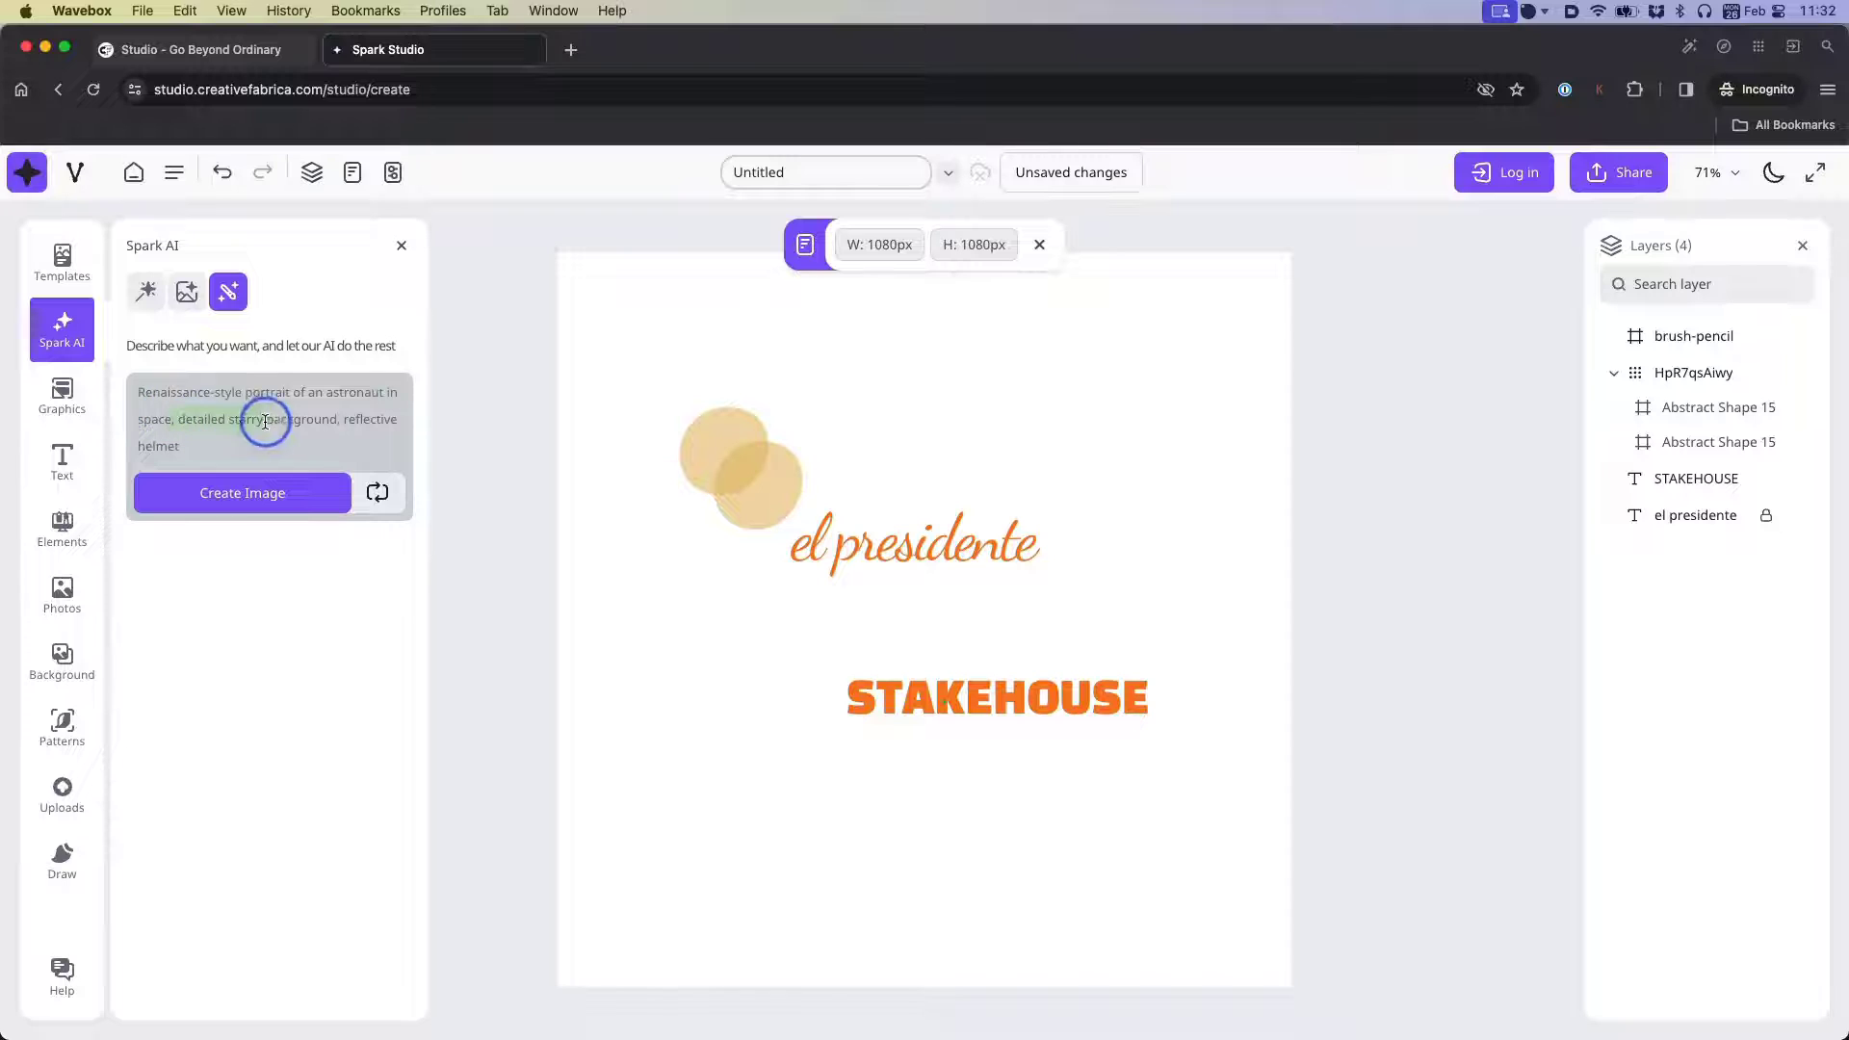
pyautogui.click(277, 394)
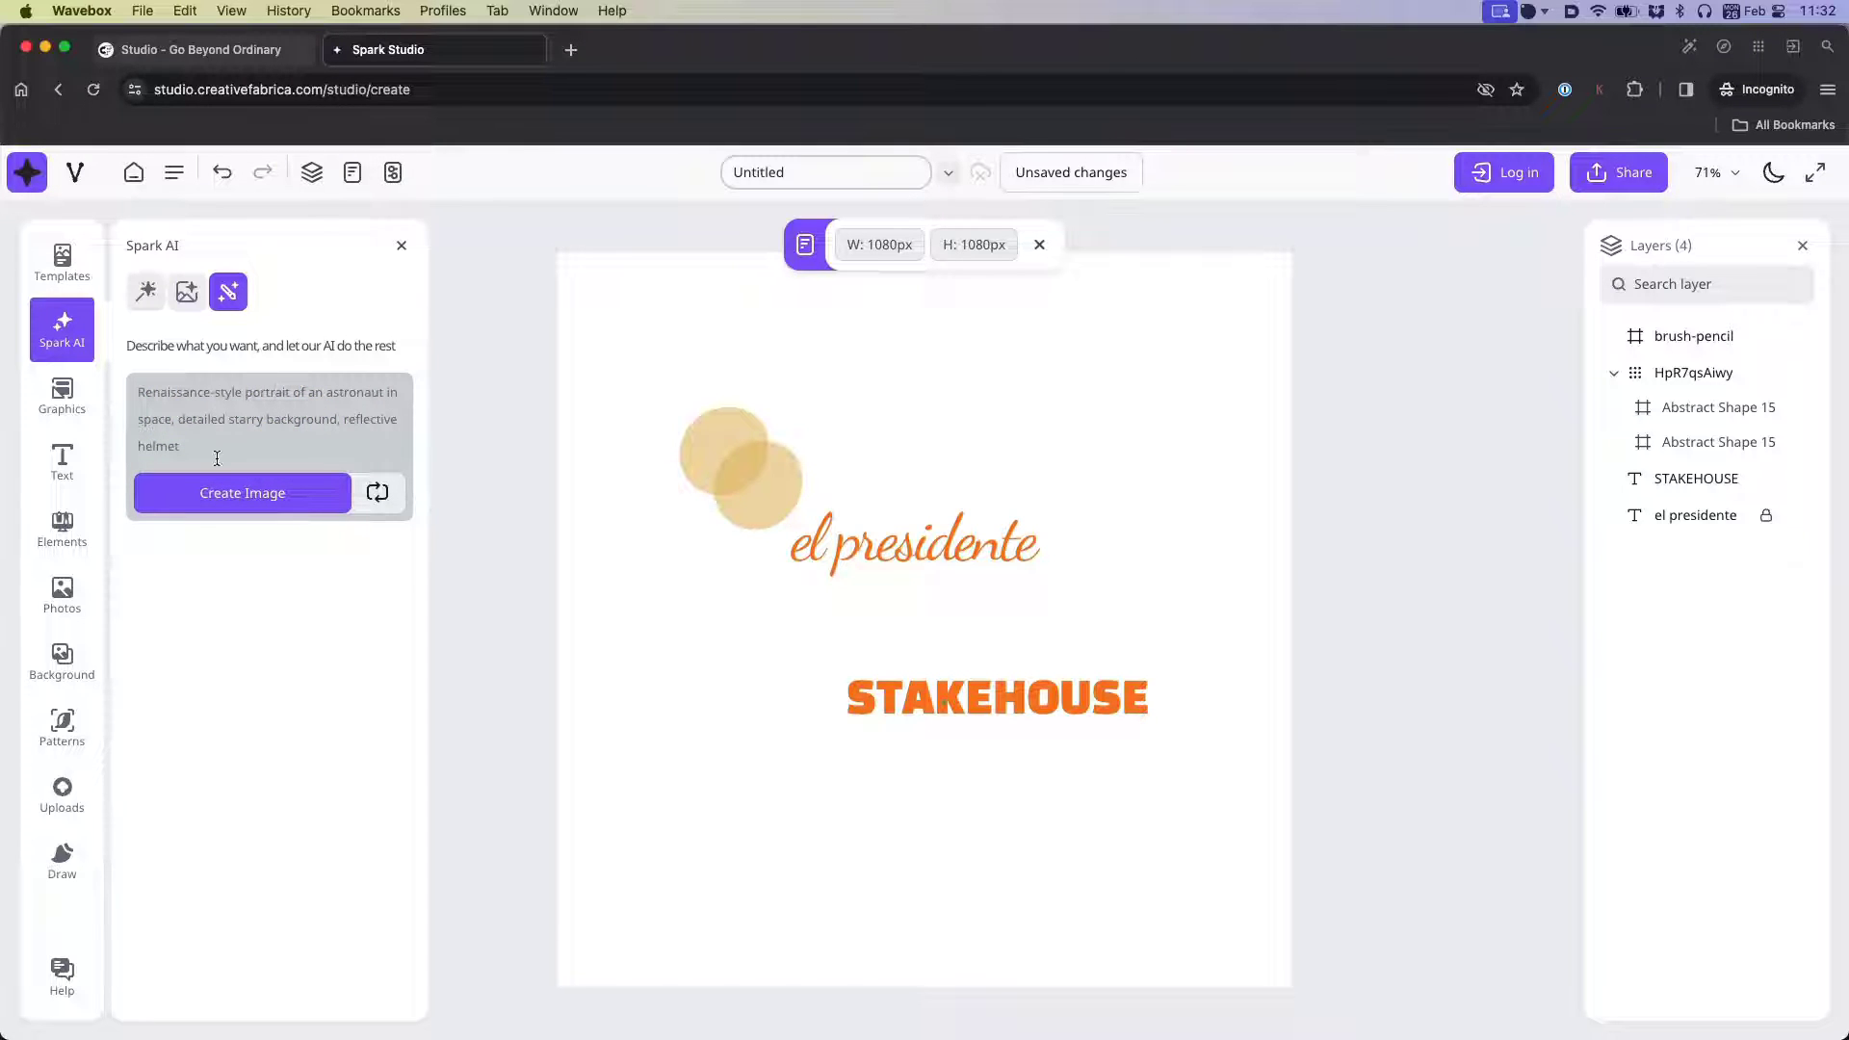
pyautogui.click(219, 491)
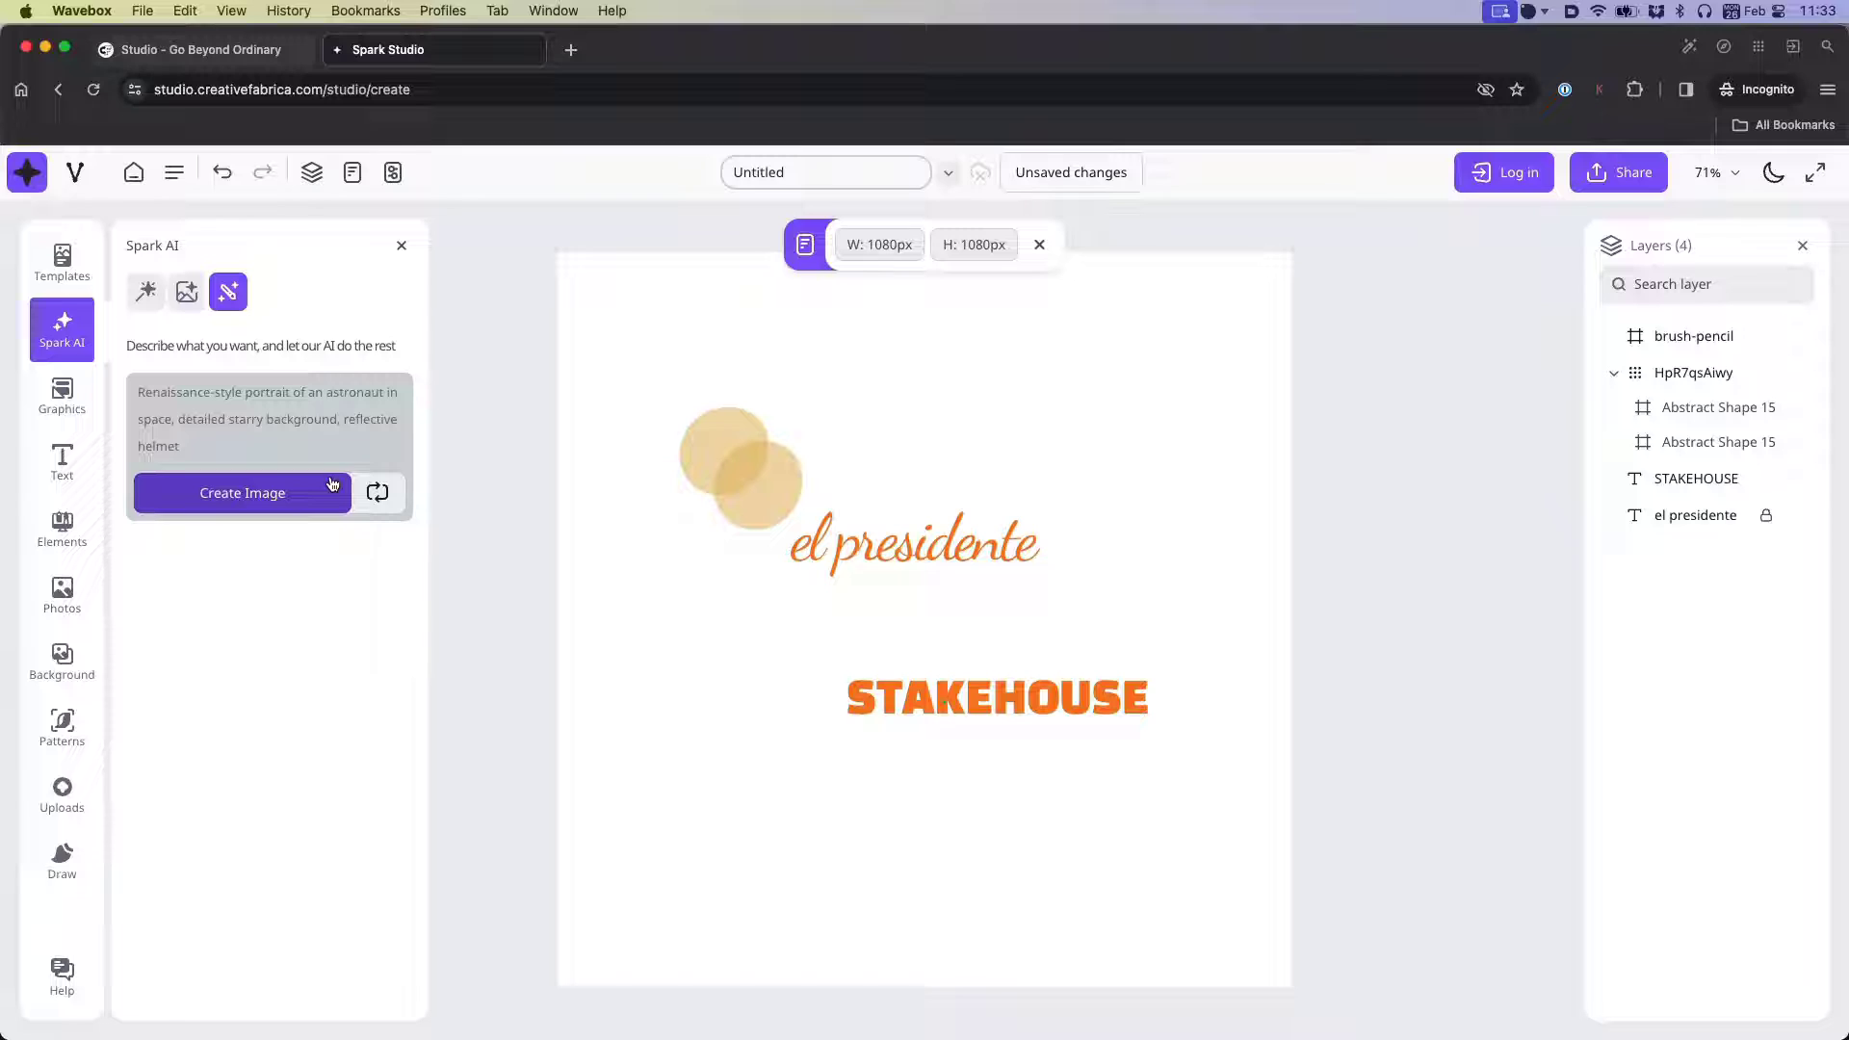
pyautogui.click(353, 683)
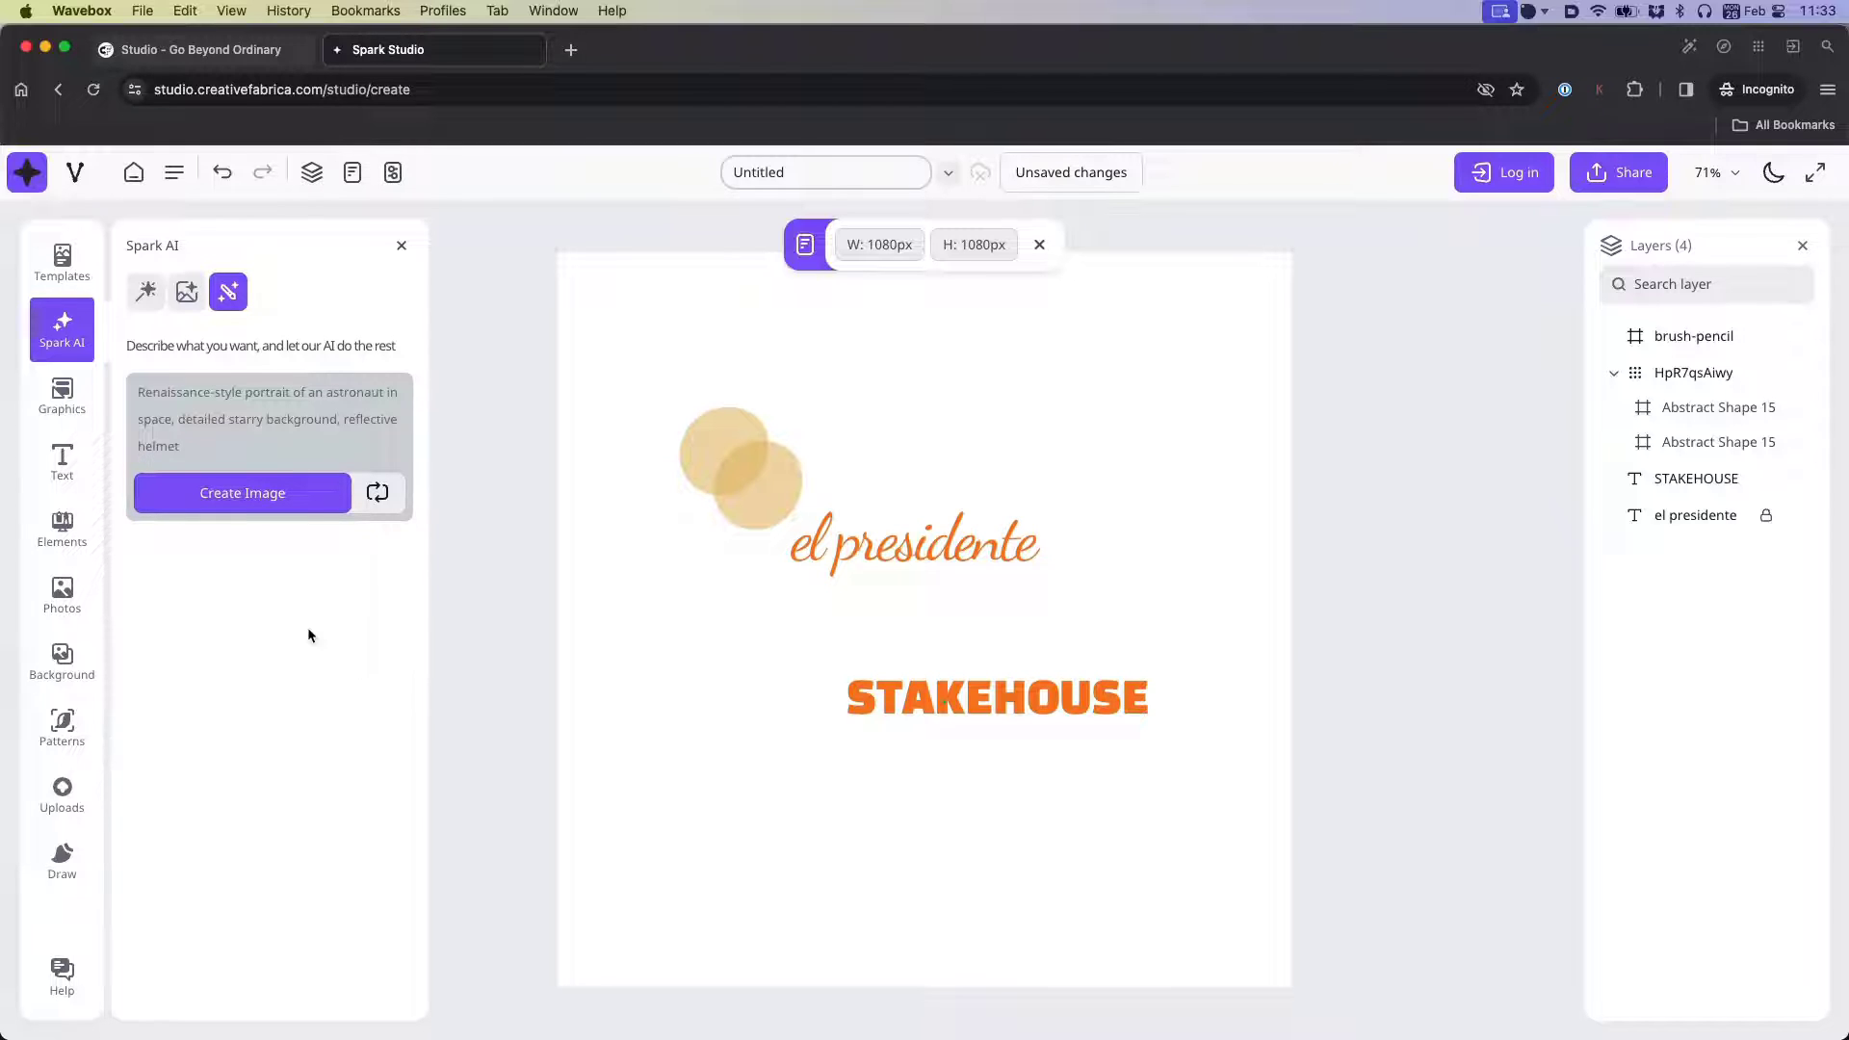
# - Select the Coloring style in Generate image mode, create images, and begin signing in
pyautogui.click(188, 294)
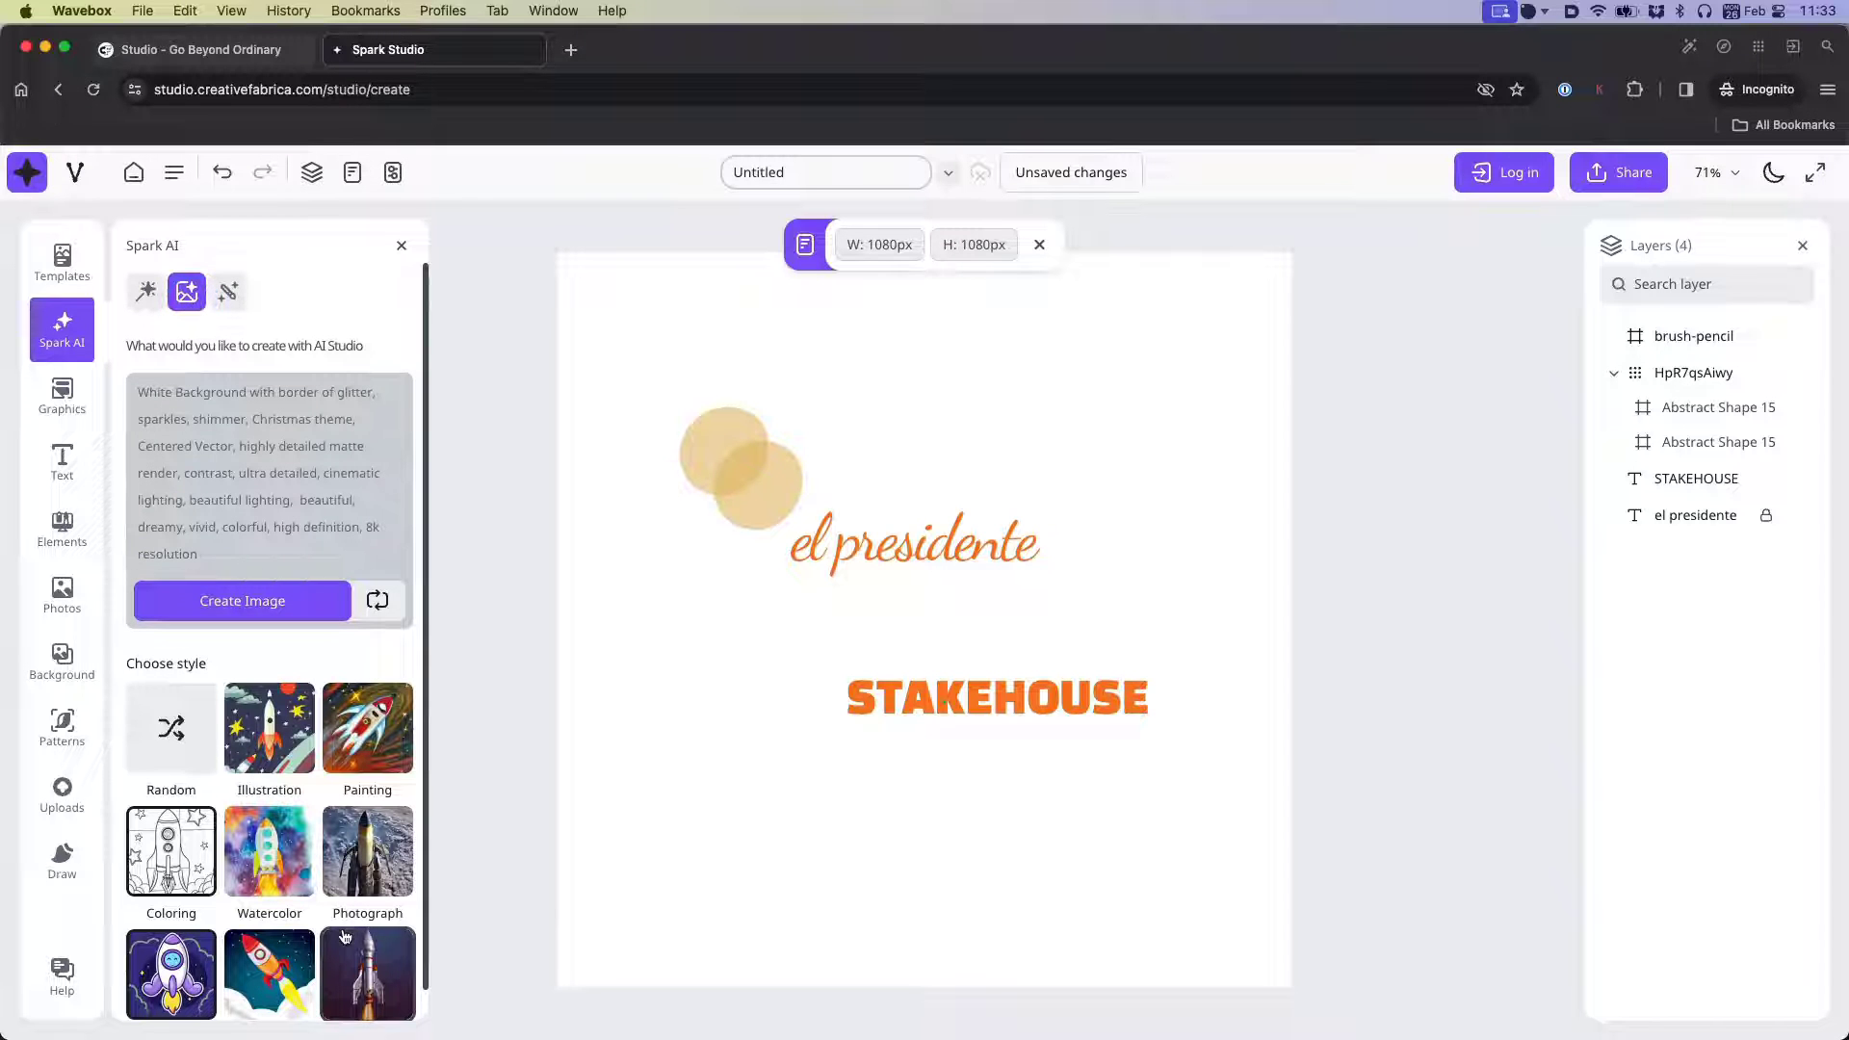
pyautogui.scroll(-1, 345, 937)
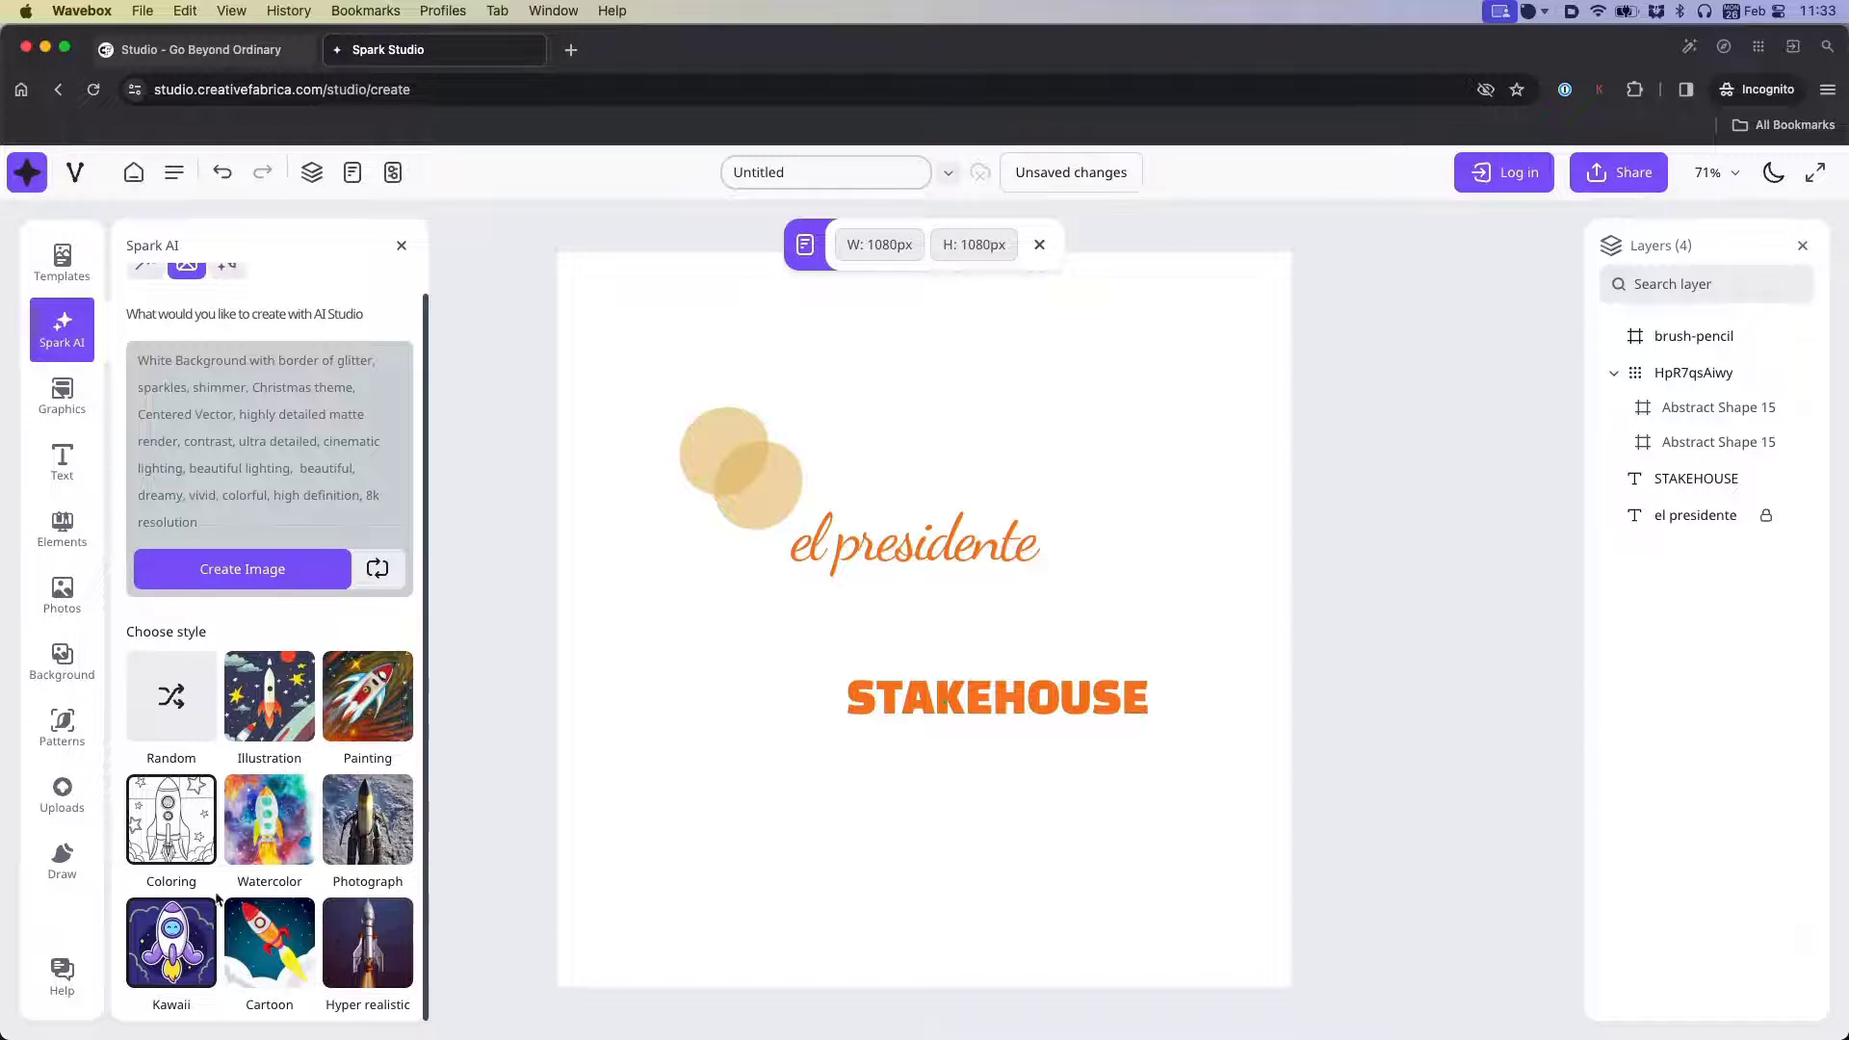
pyautogui.click(171, 819)
pyautogui.click(243, 570)
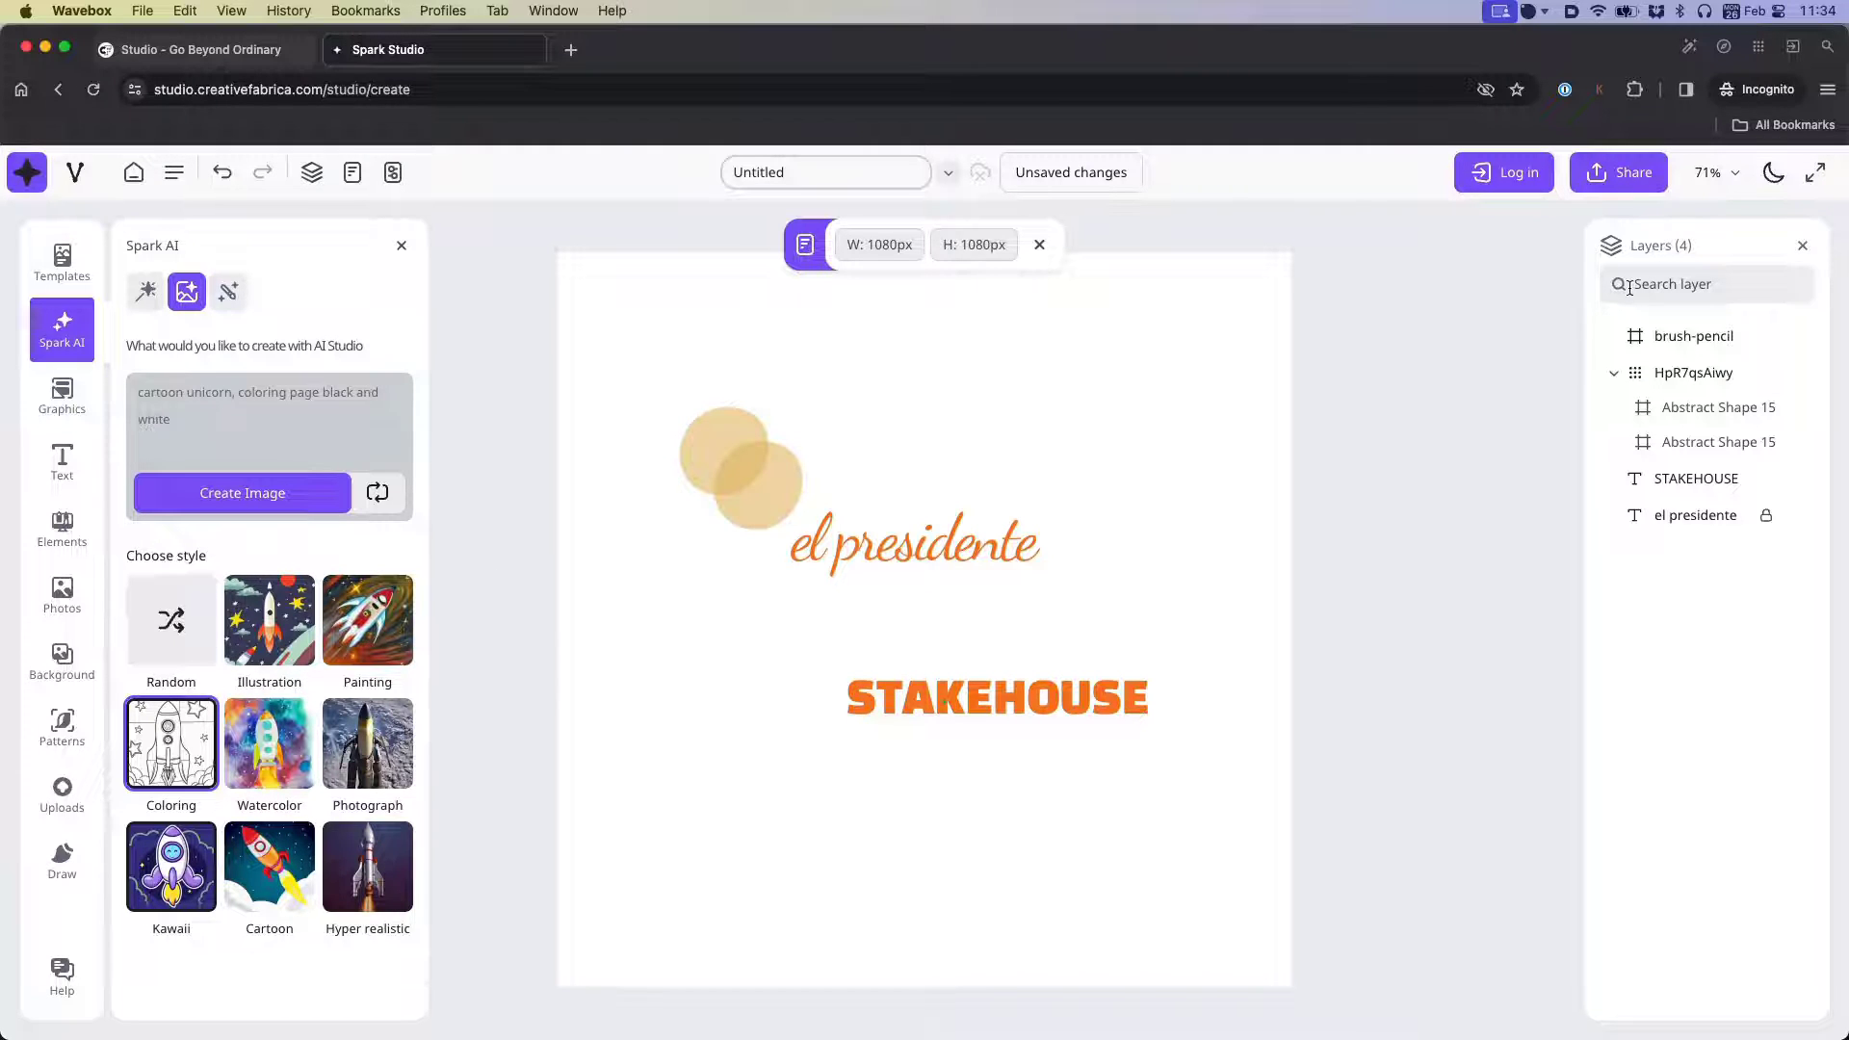
pyautogui.click(1480, 173)
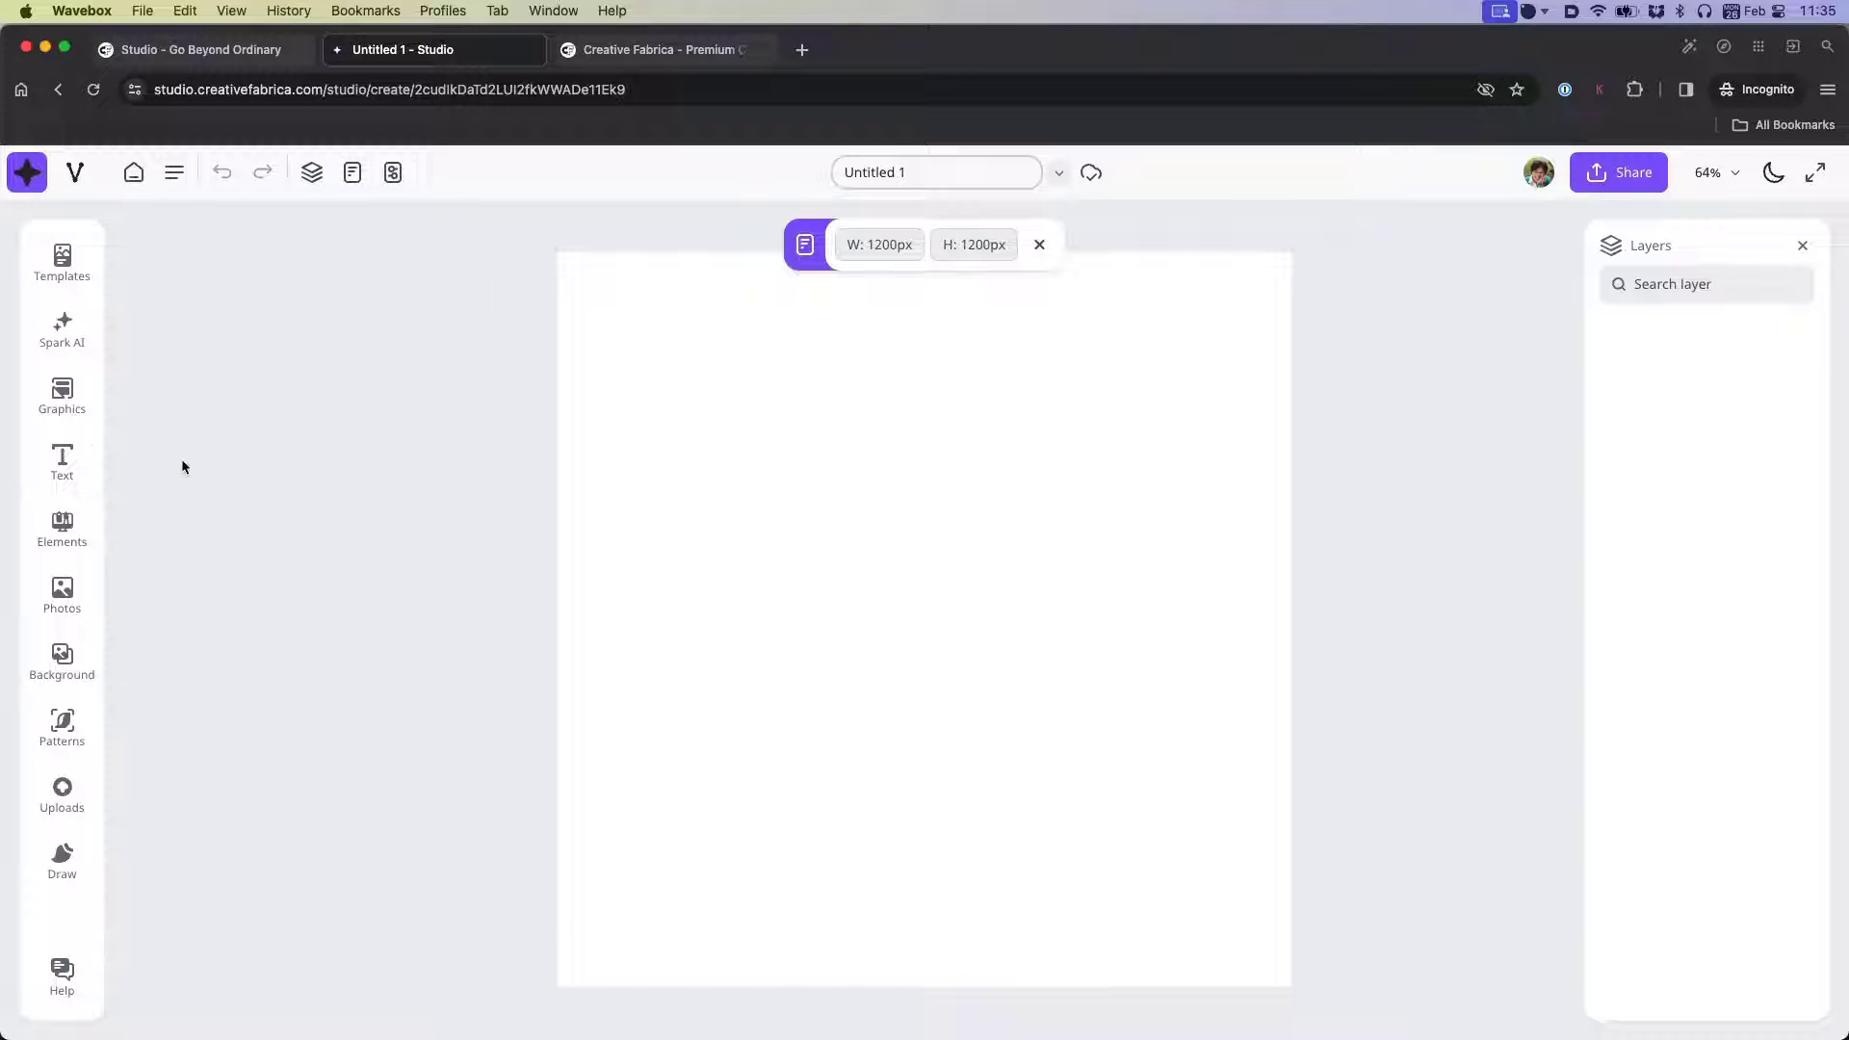
# - Open Spark AI, browse its modes, and switch to Free text showing the astronaut prompt
pyautogui.click(62, 328)
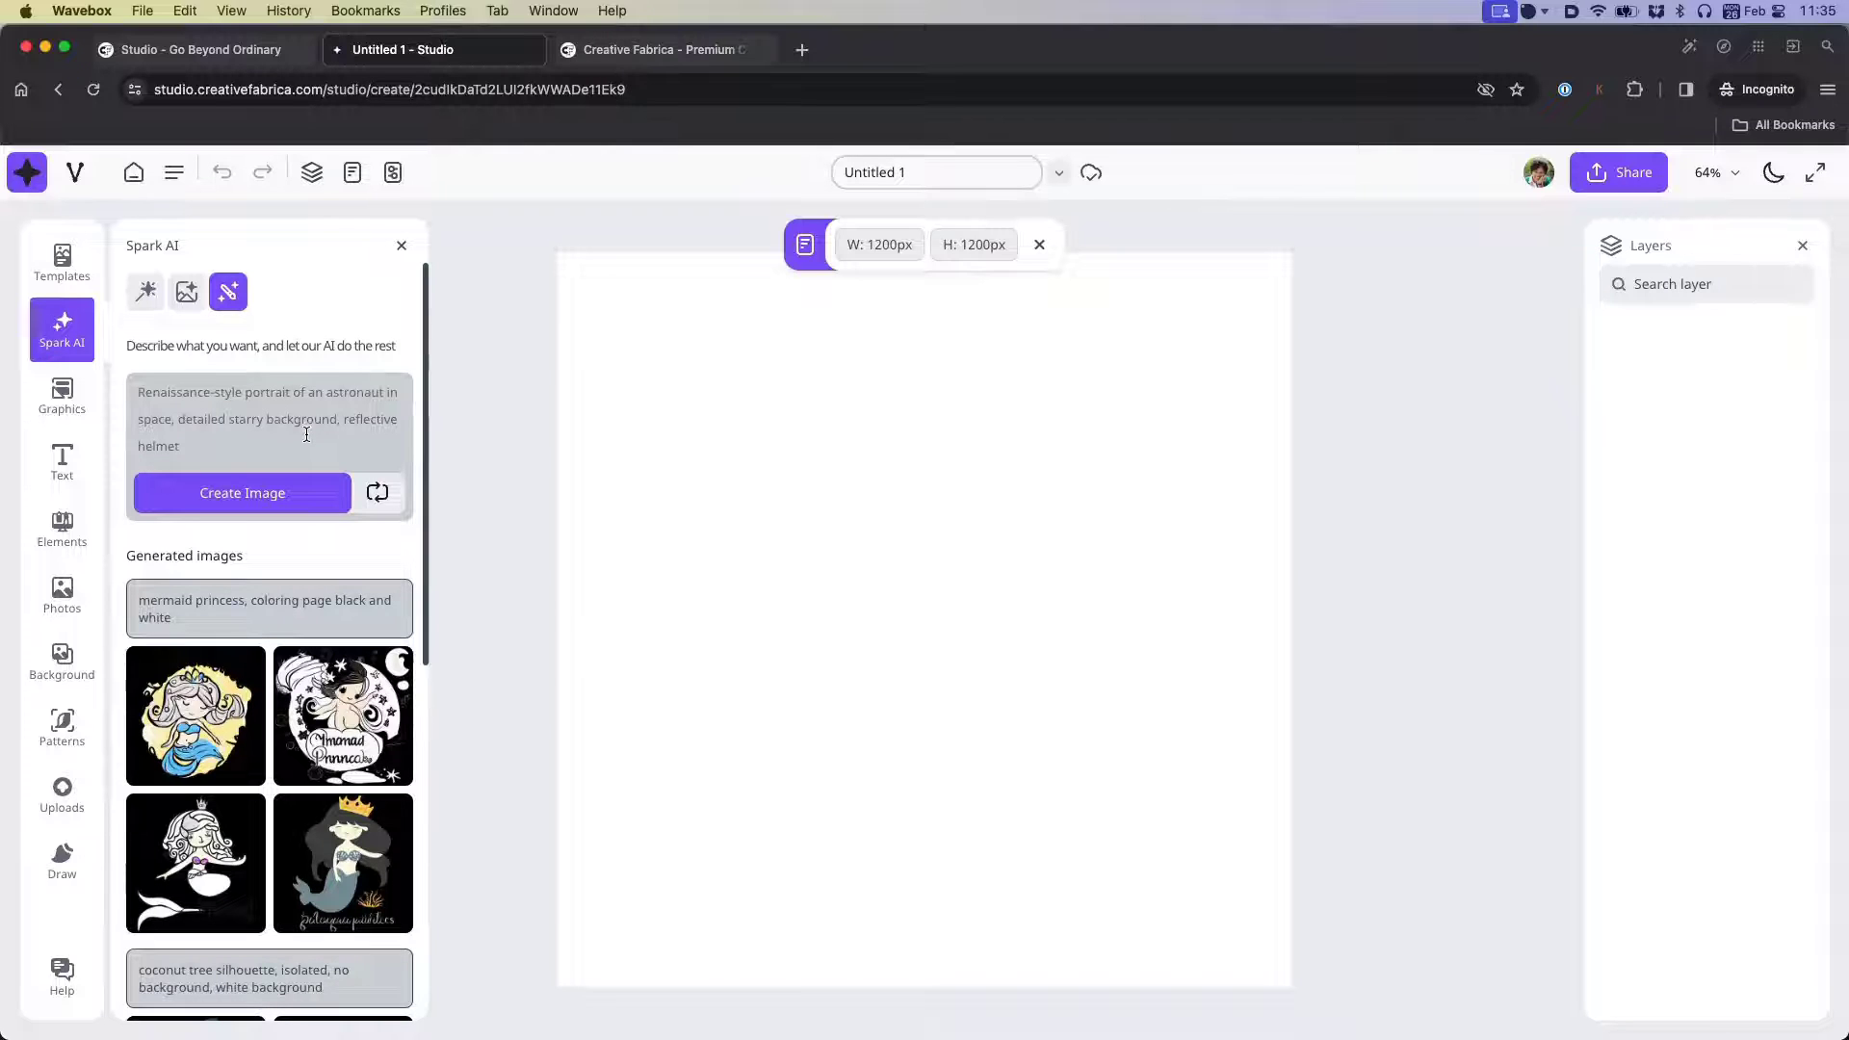
pyautogui.scroll(-3, 311, 717)
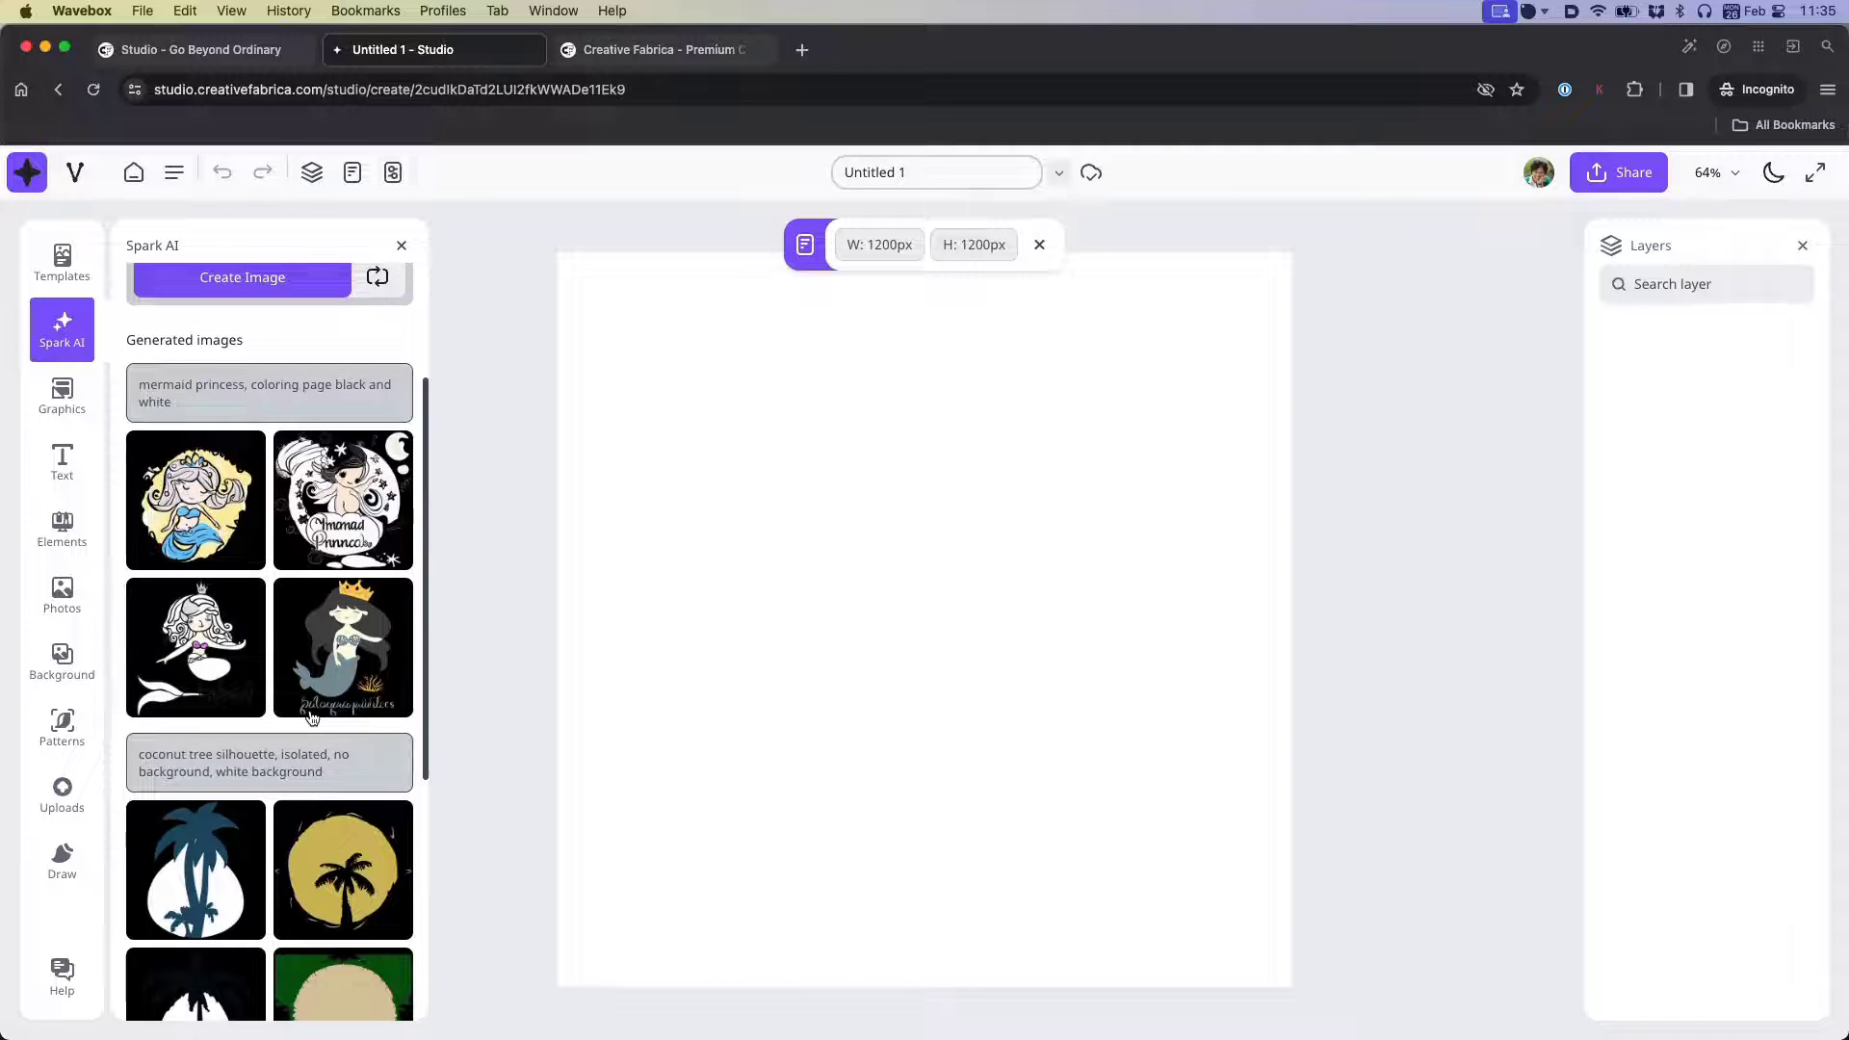
pyautogui.scroll(-6, 312, 718)
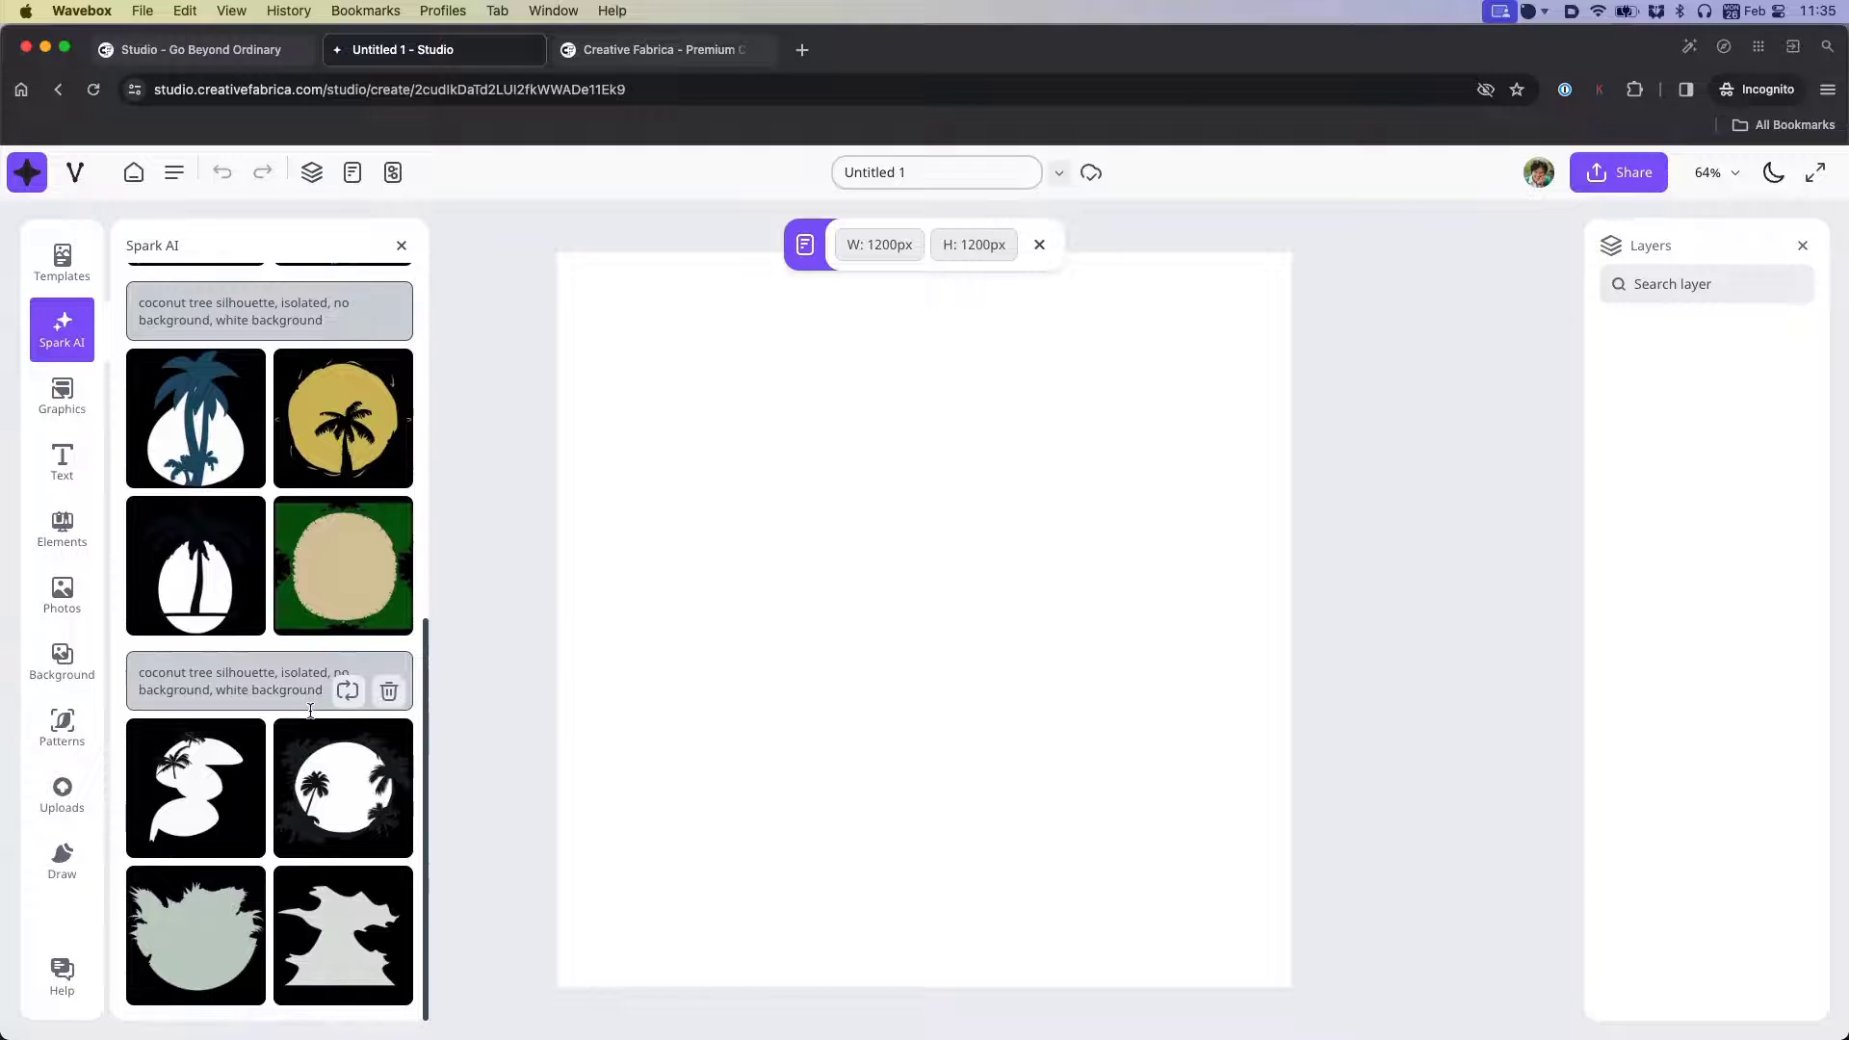
pyautogui.scroll(7, 311, 710)
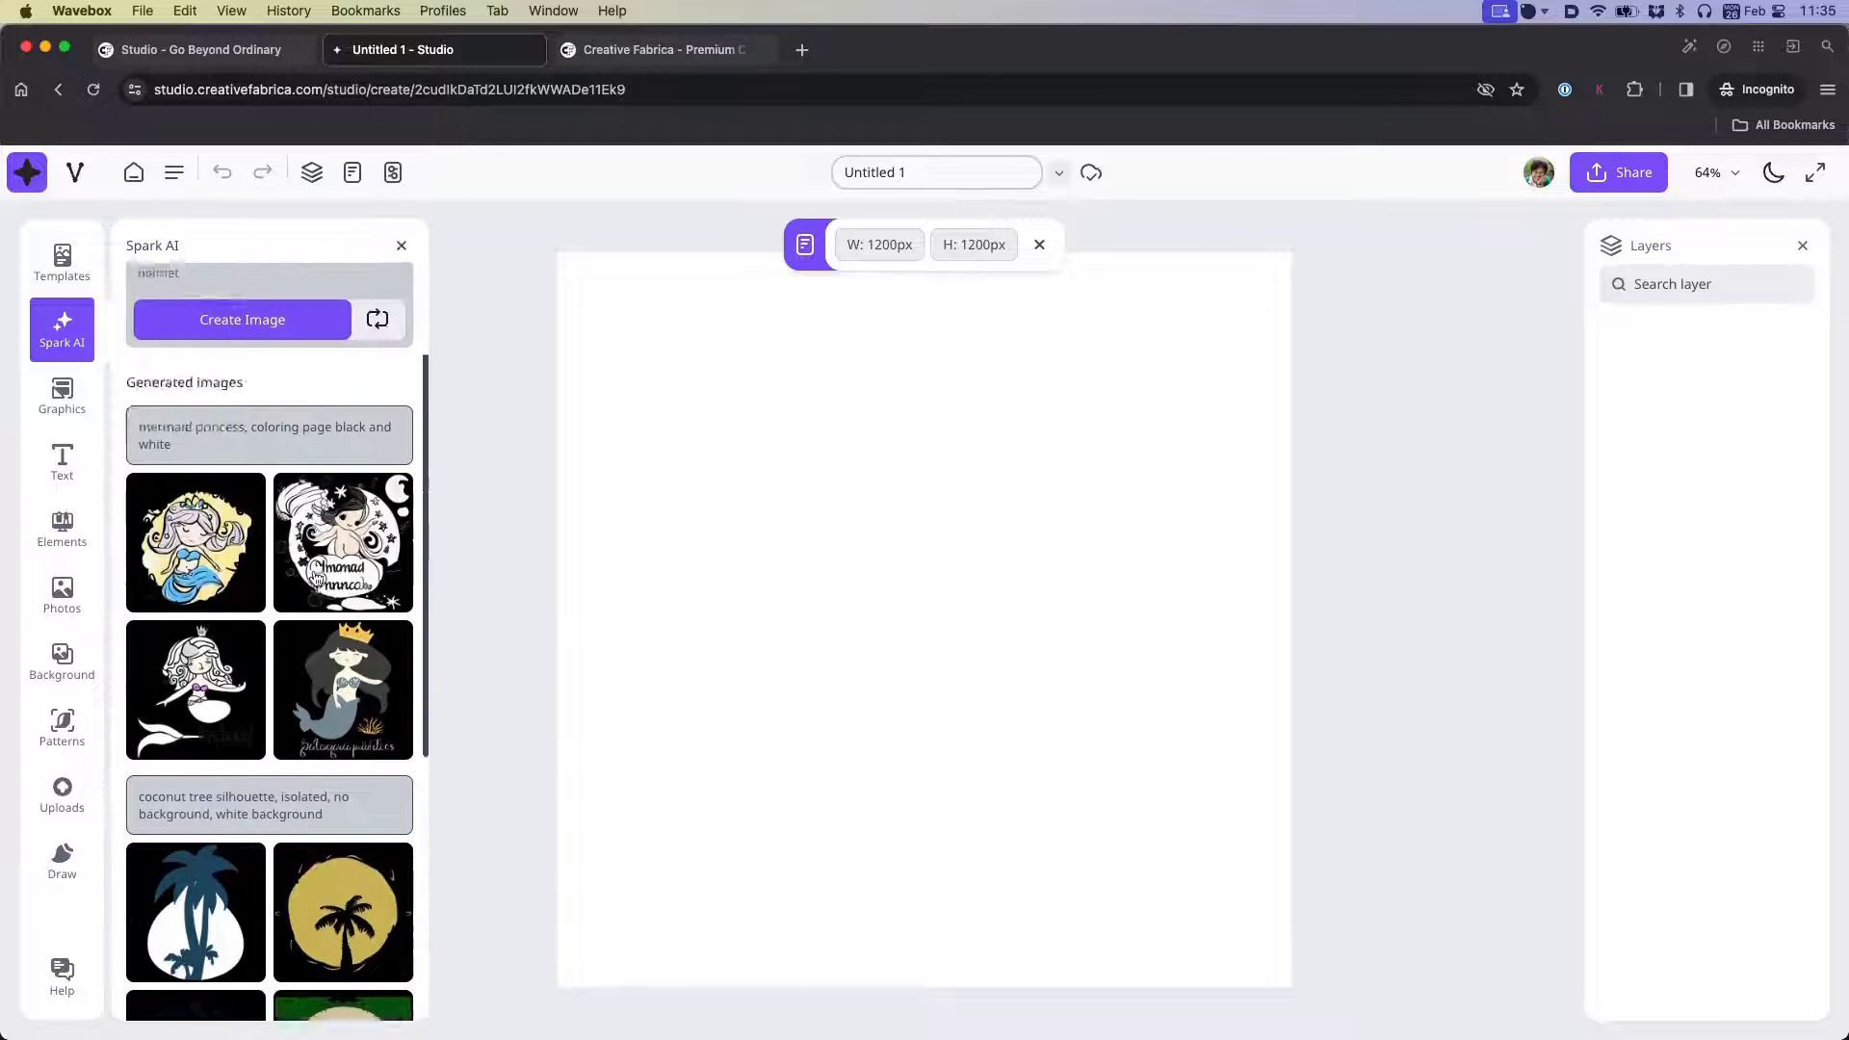
pyautogui.scroll(2, 317, 577)
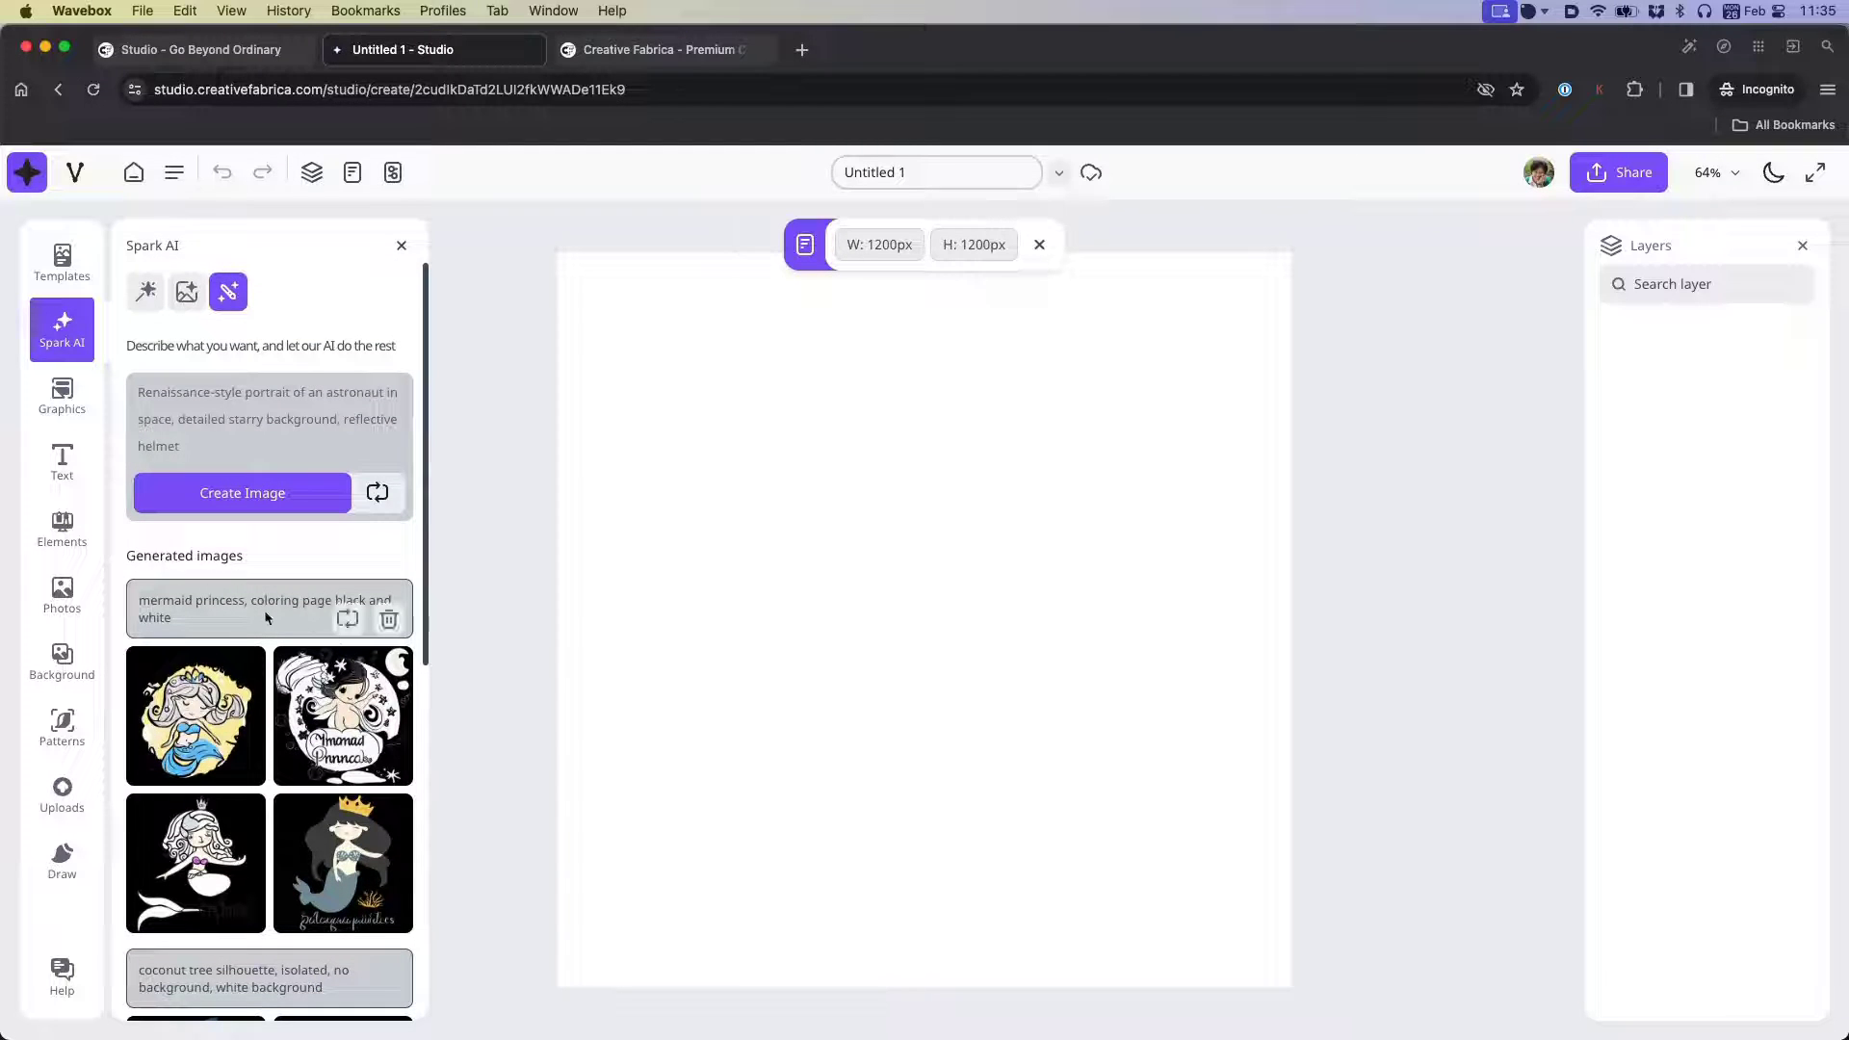
pyautogui.click(187, 294)
pyautogui.scroll(-10, 263, 645)
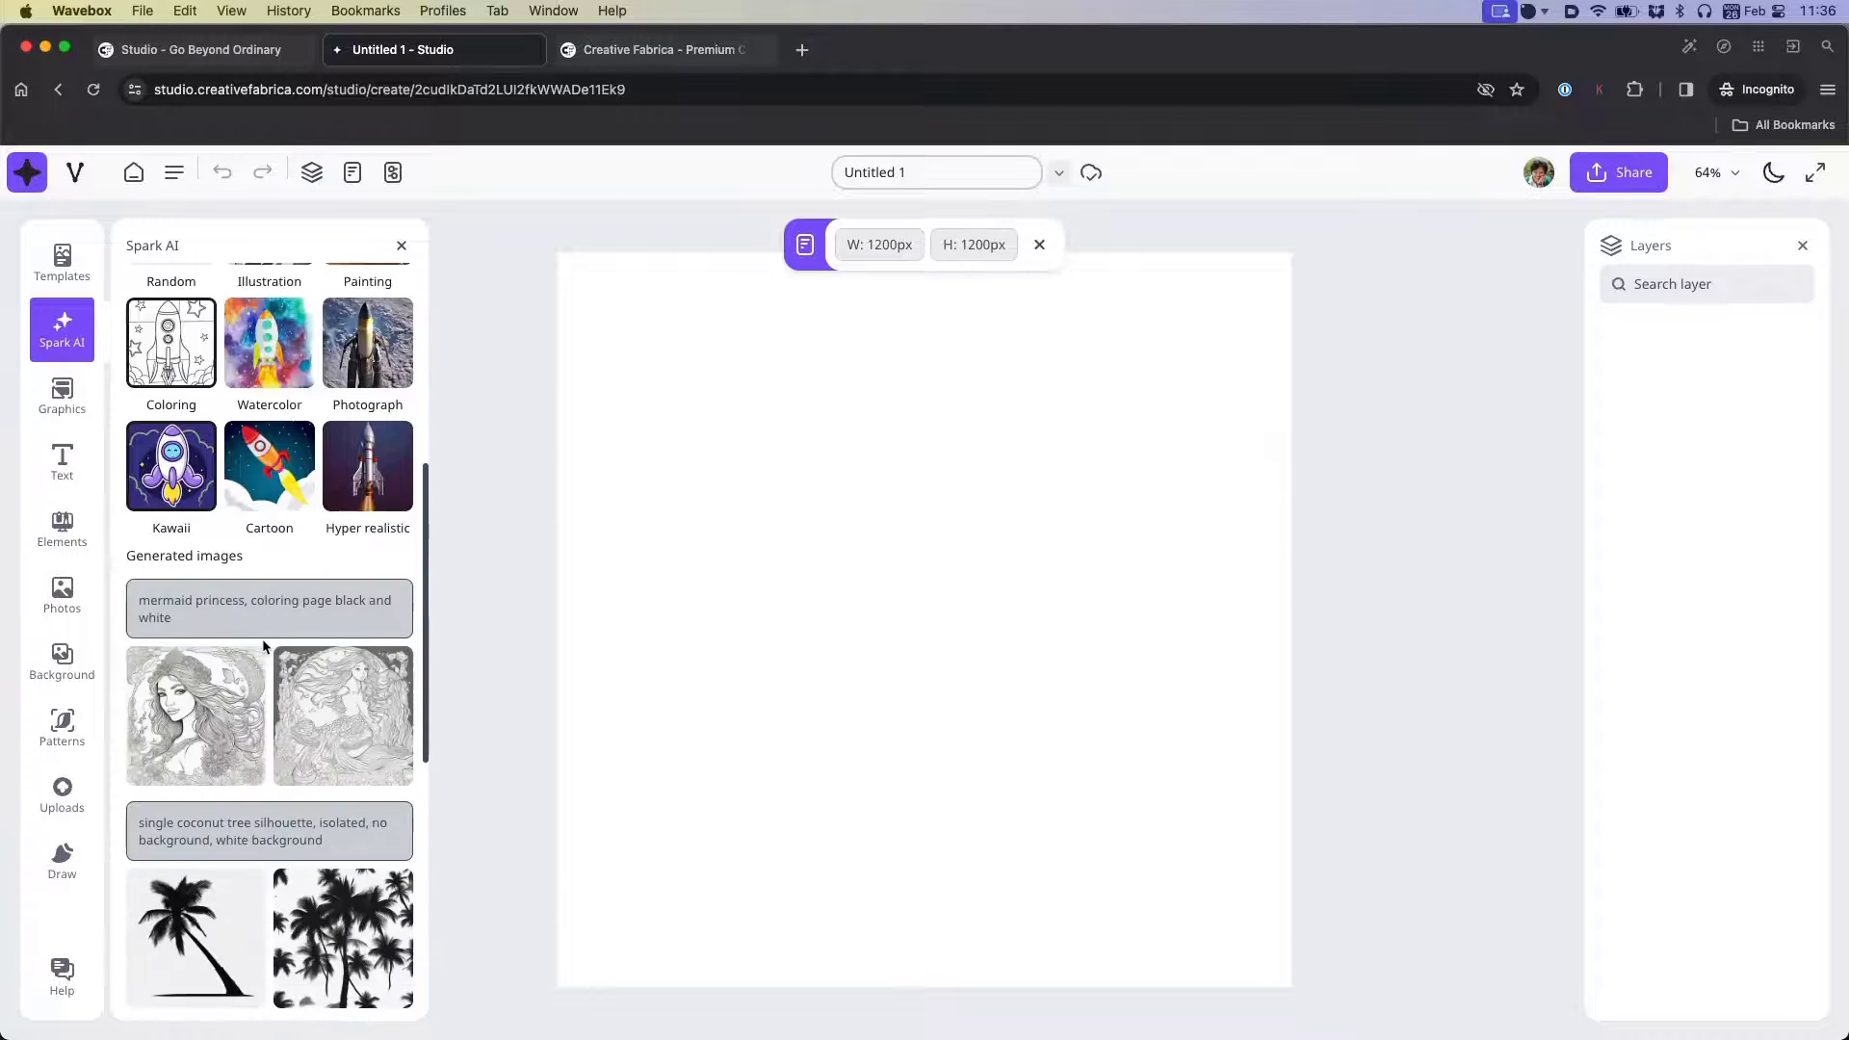
pyautogui.scroll(10, 269, 671)
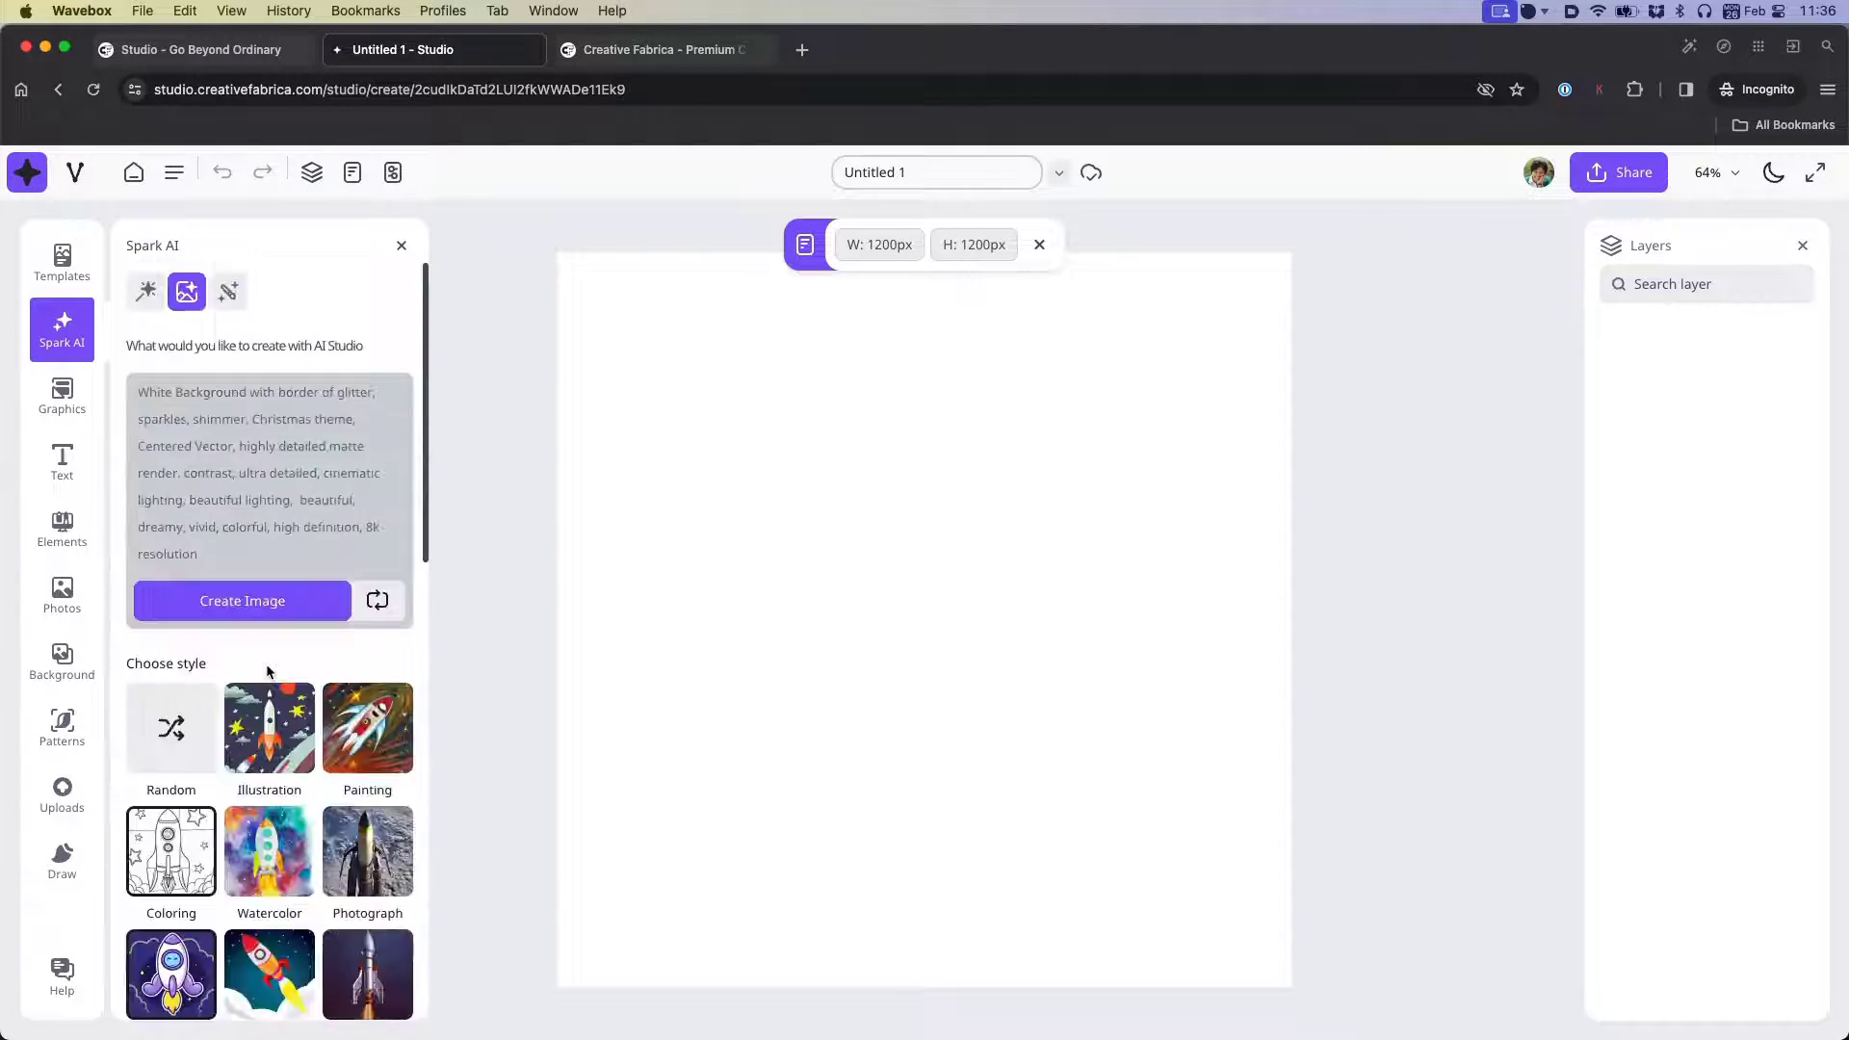
pyautogui.click(227, 293)
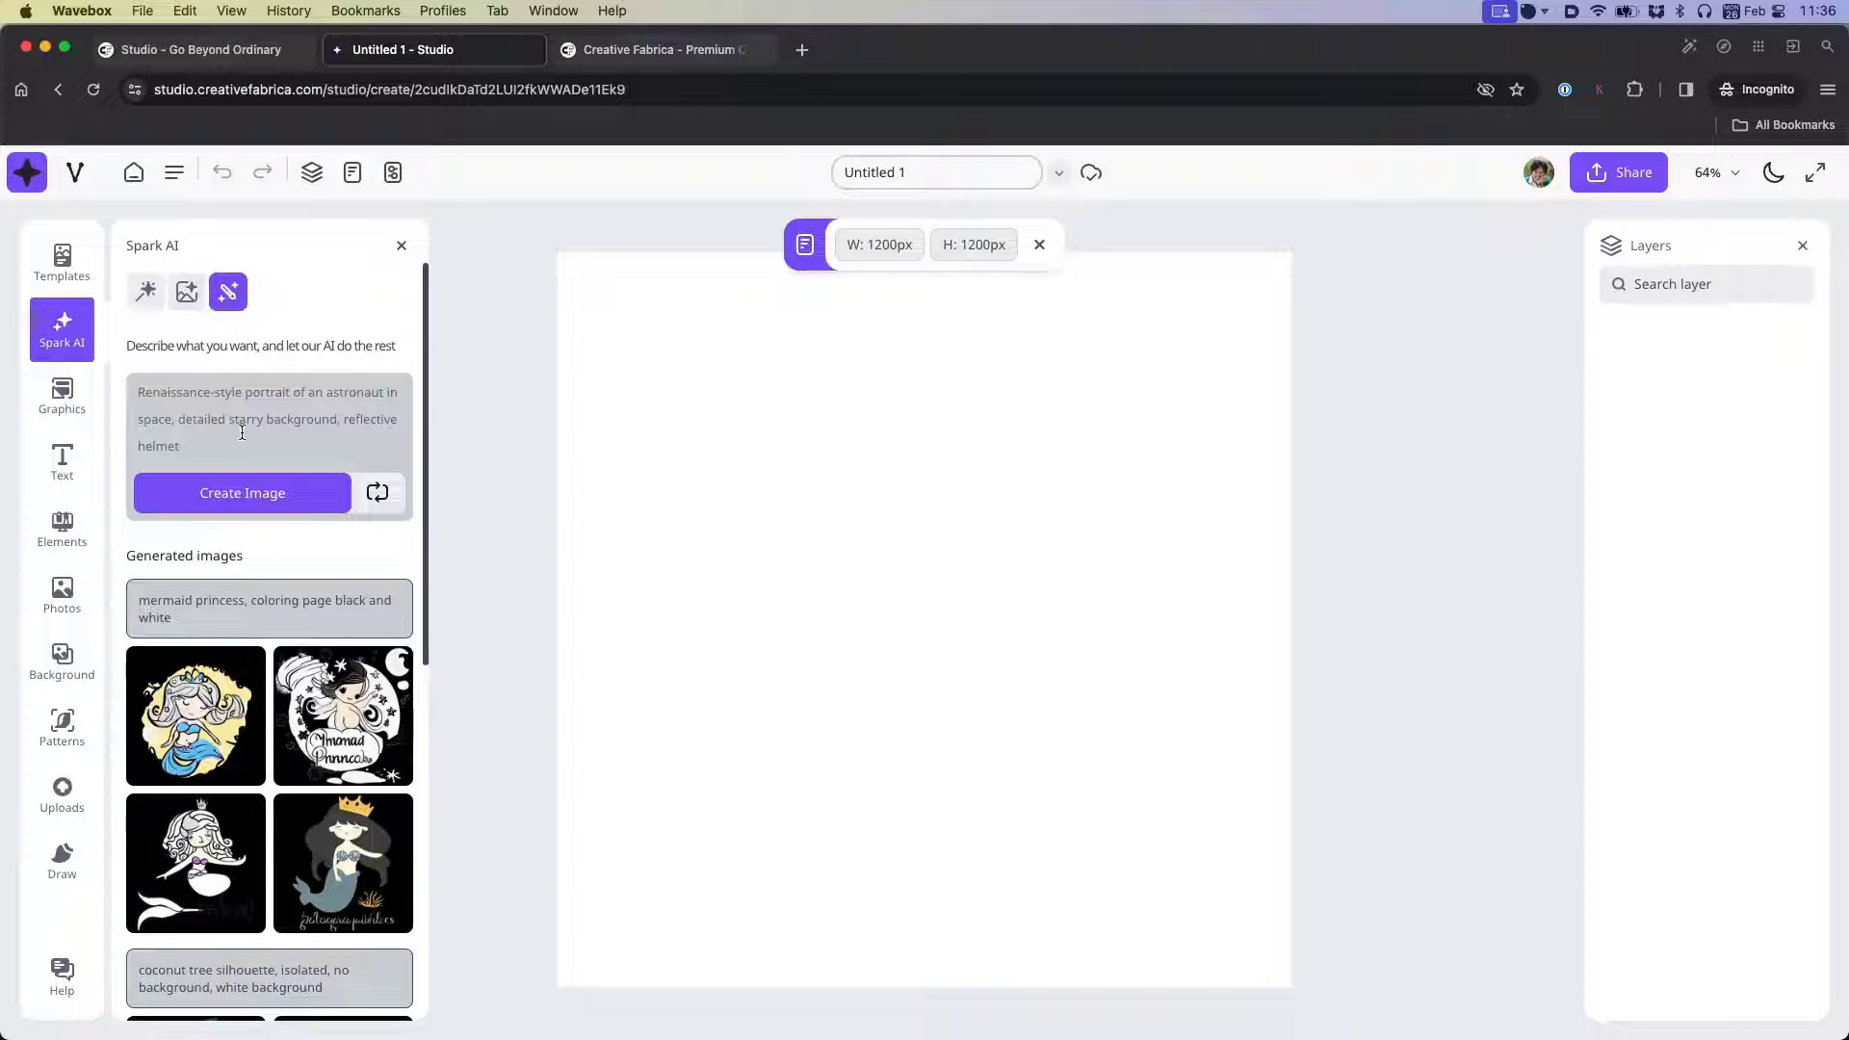
# - Generate four Renaissance astronaut portraits and place the third one on the canvas
pyautogui.click(225, 486)
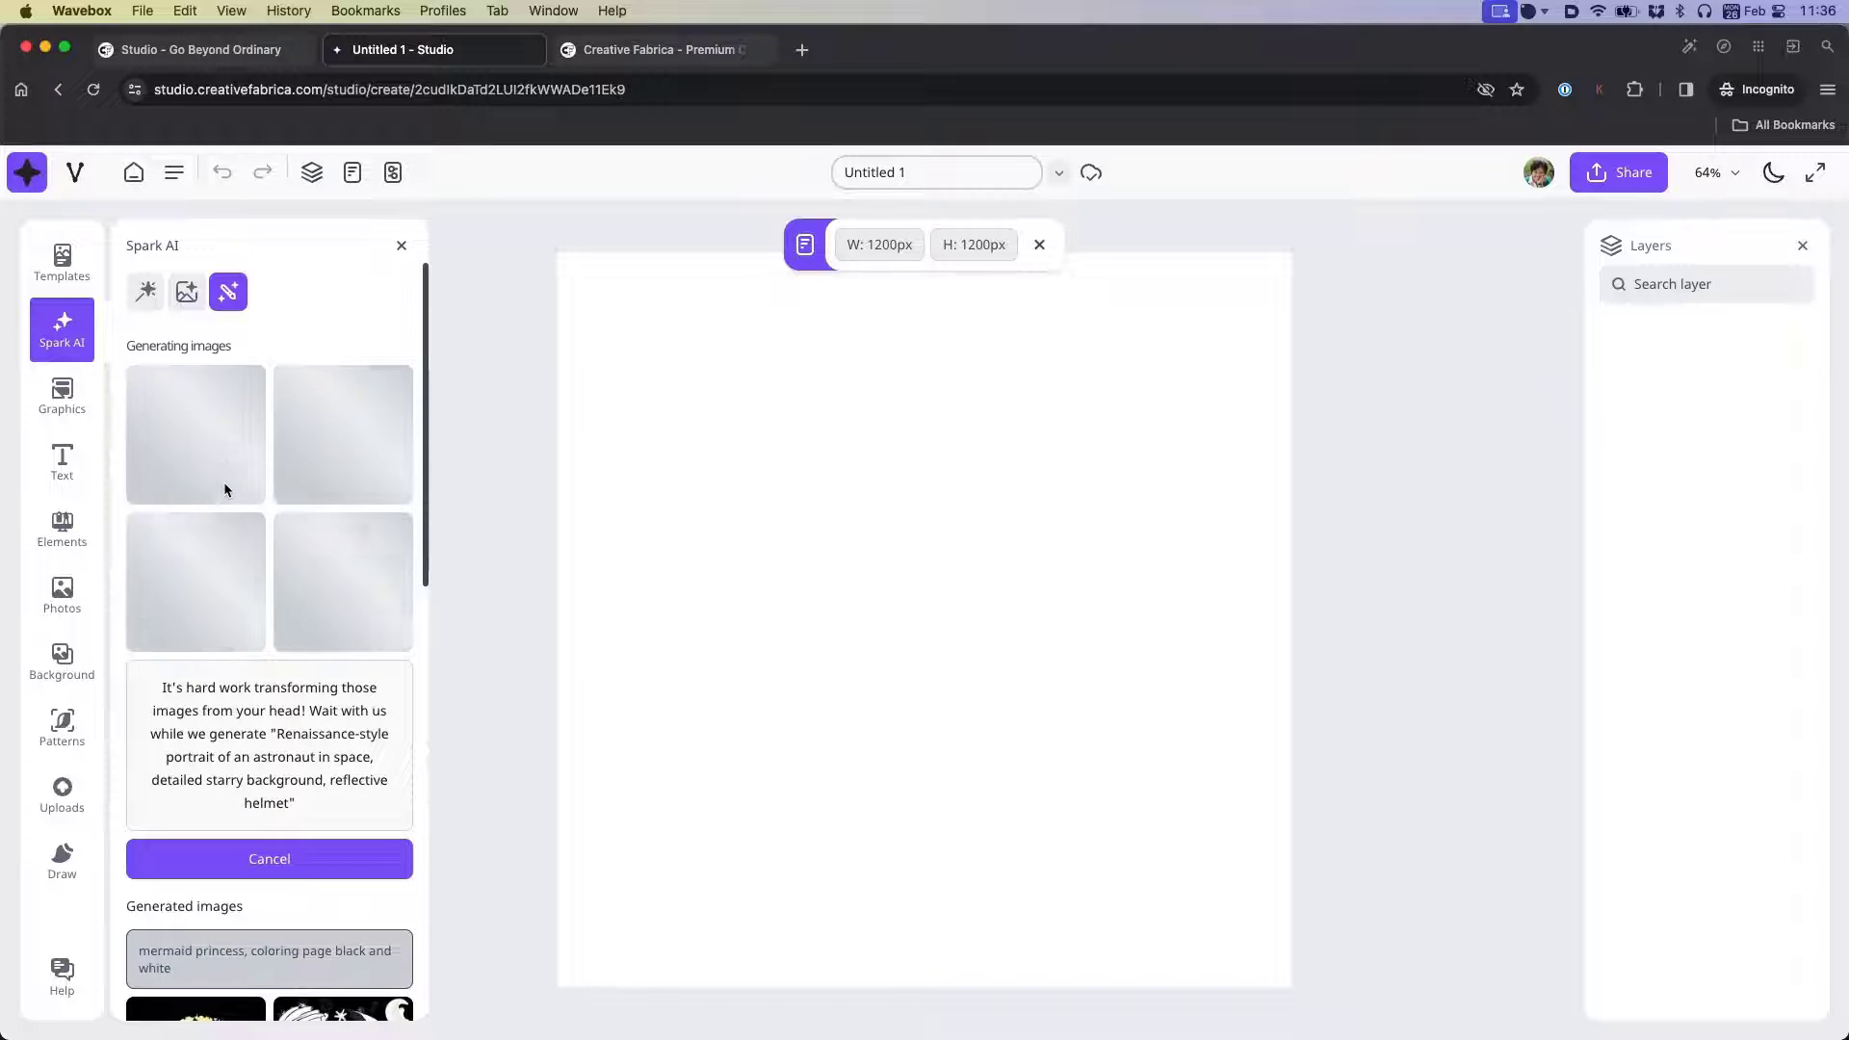
pyautogui.scroll(-1, 259, 645)
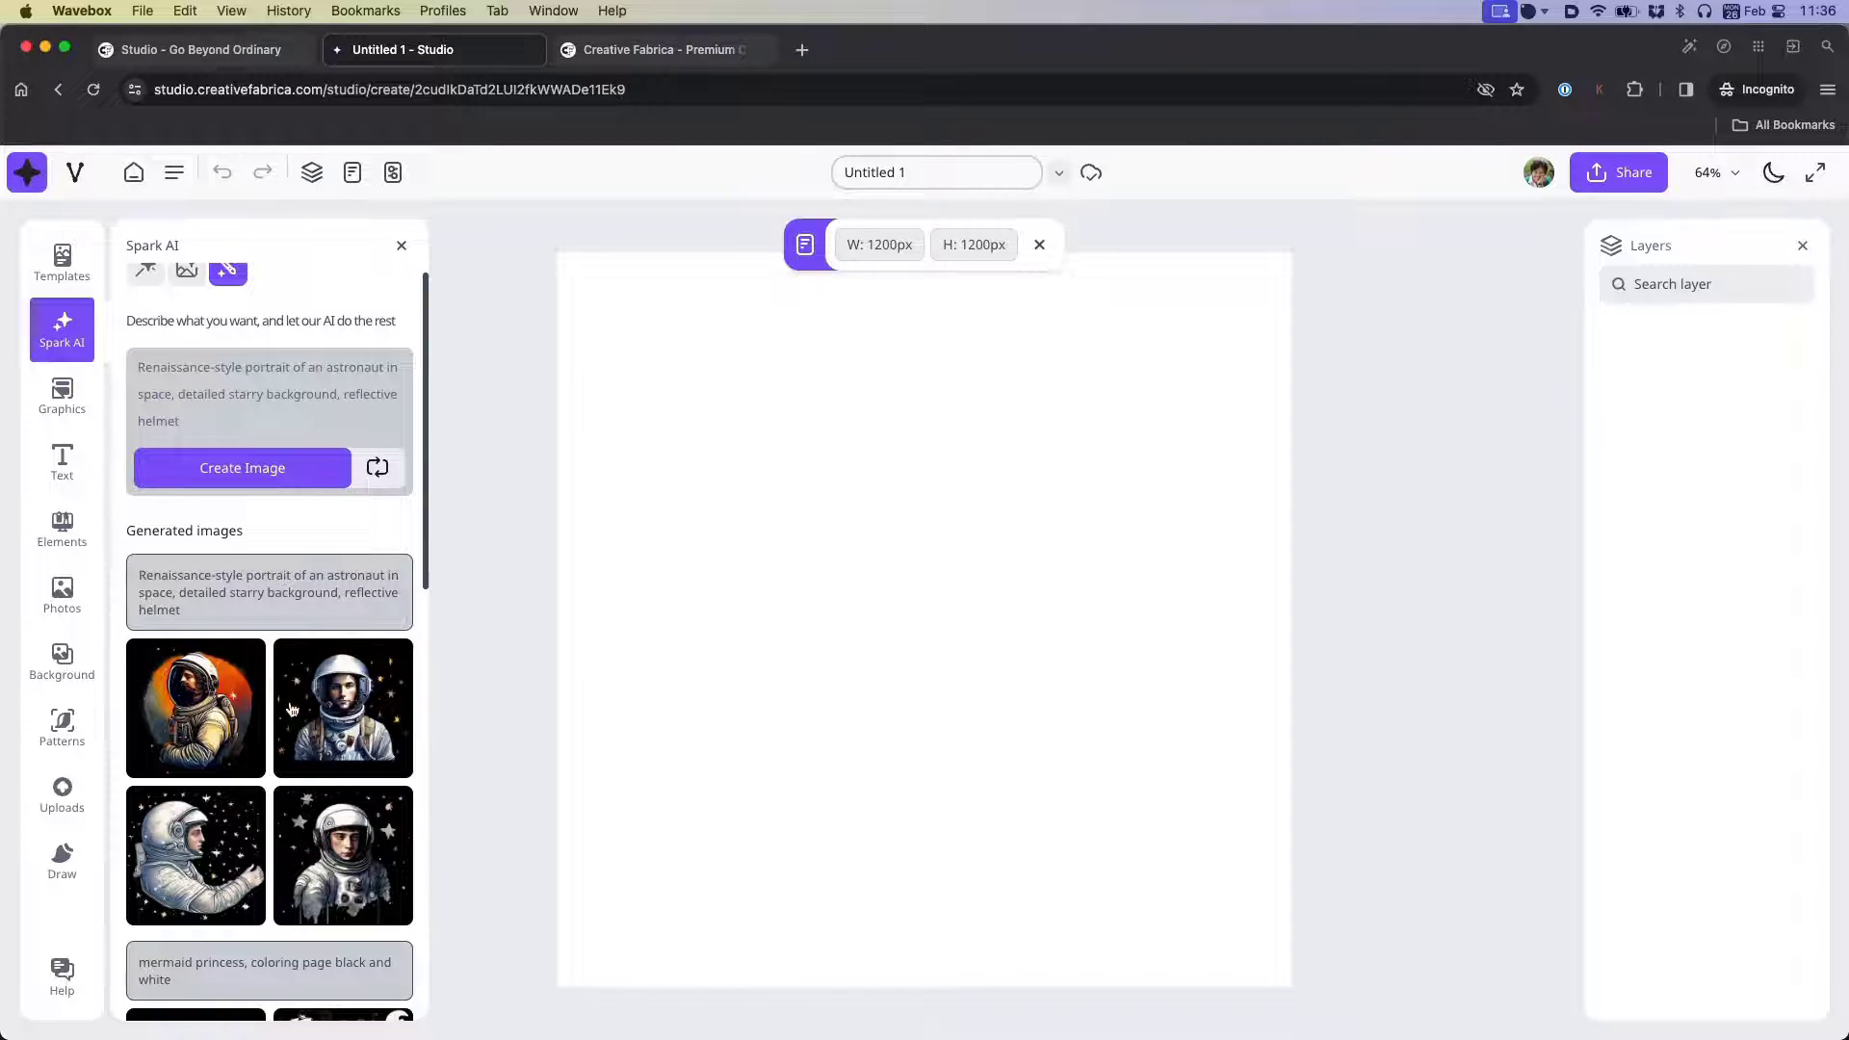
pyautogui.scroll(-3, 279, 872)
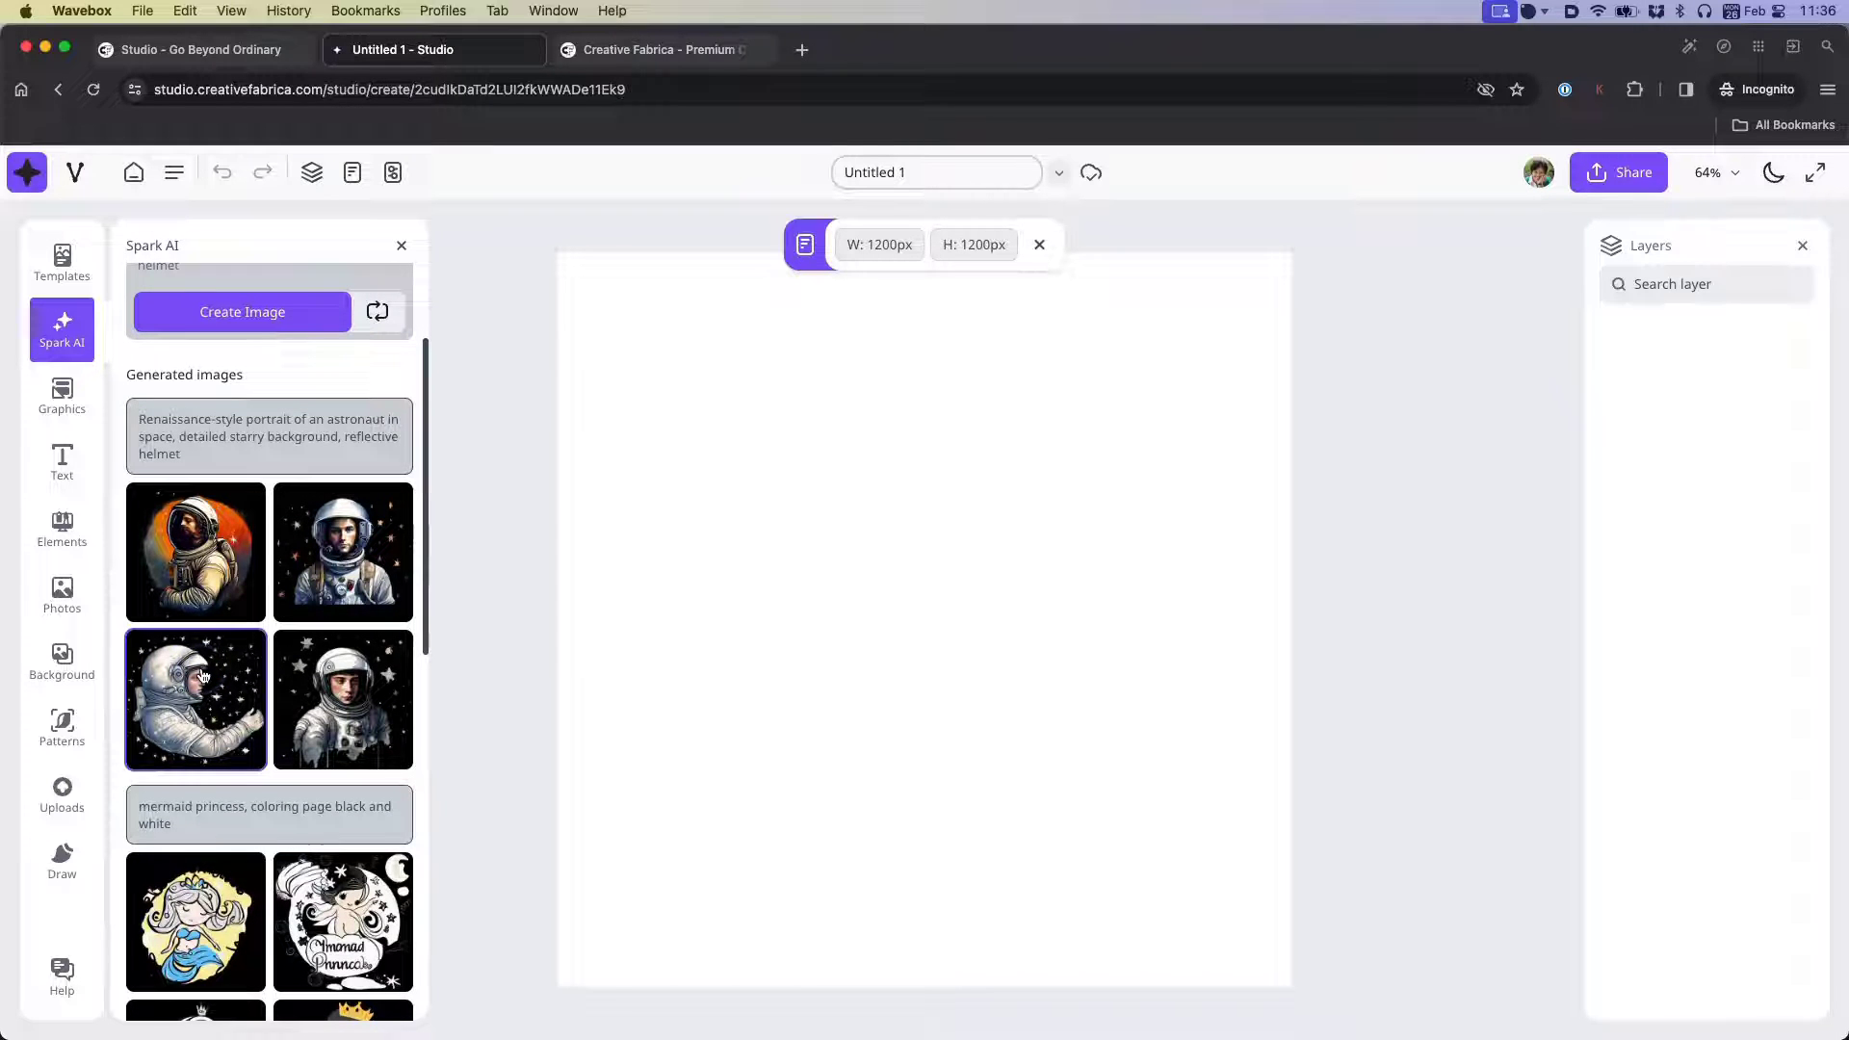
pyautogui.click(213, 701)
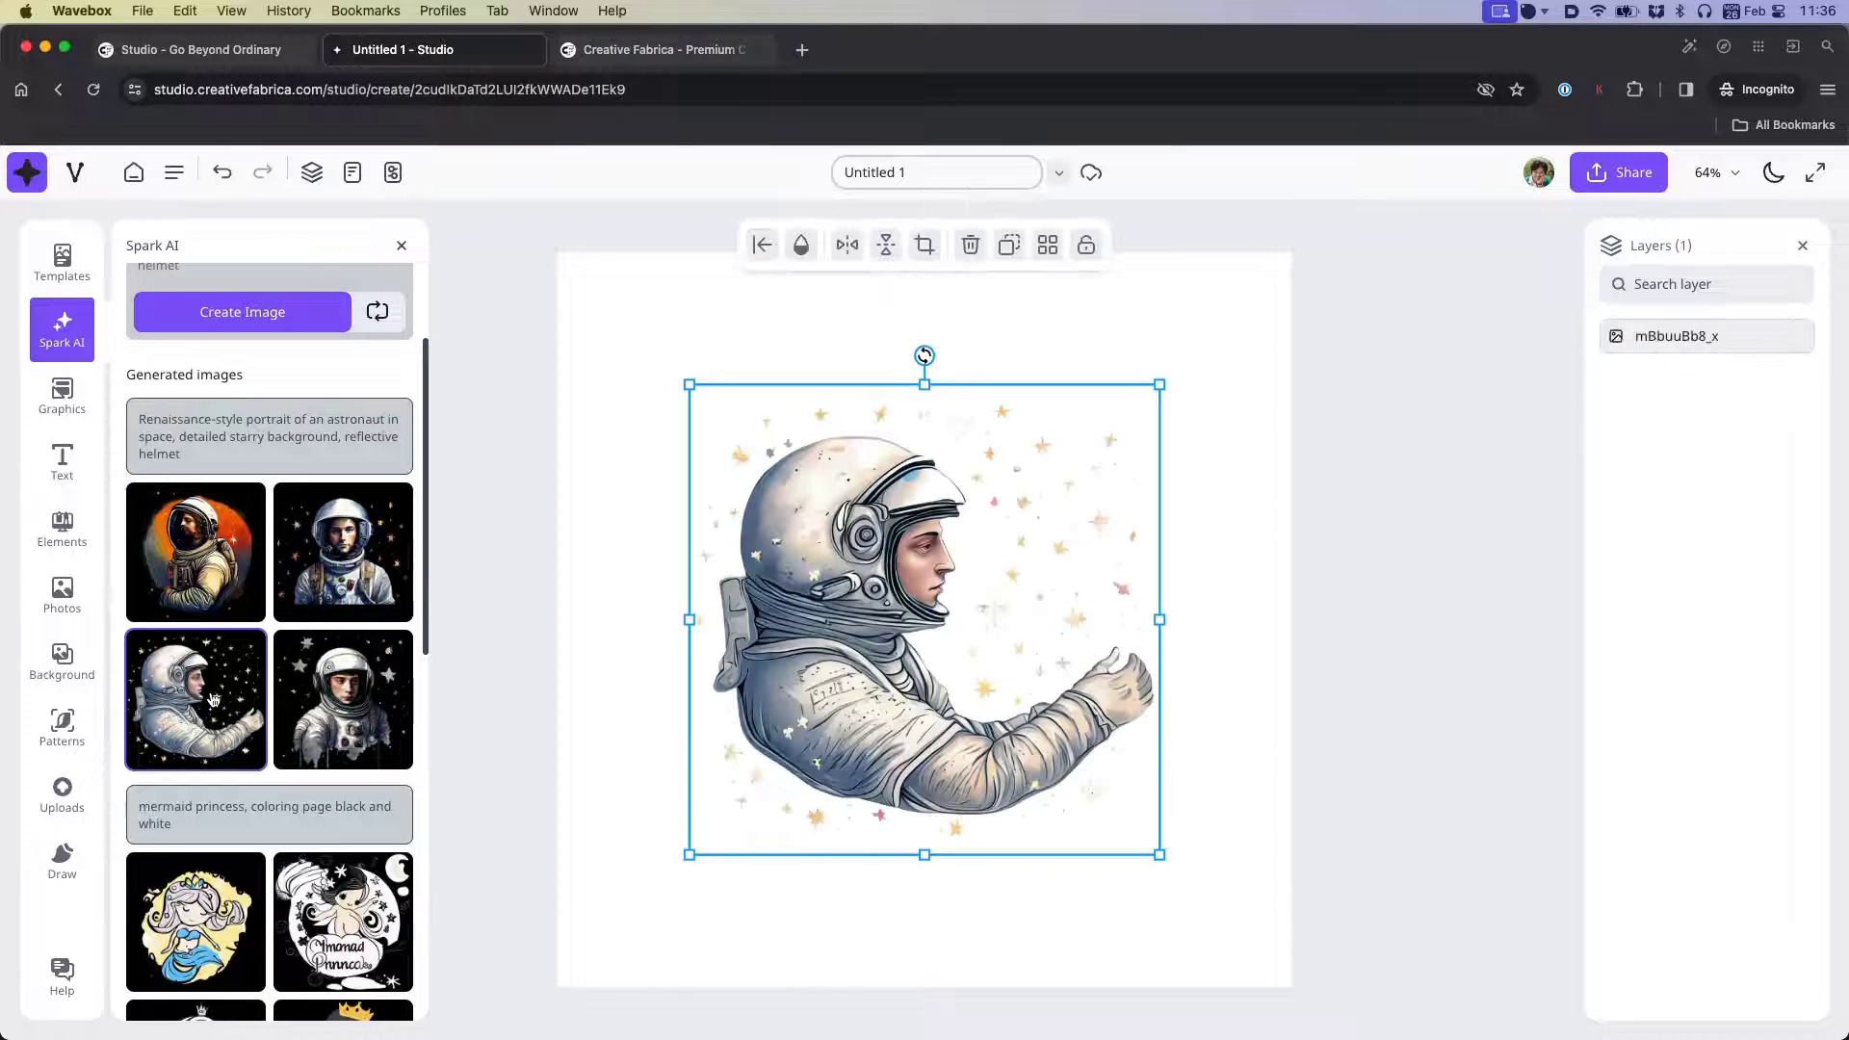
pyautogui.moveTo(1003, 603); pyautogui.dragTo(1065, 725)
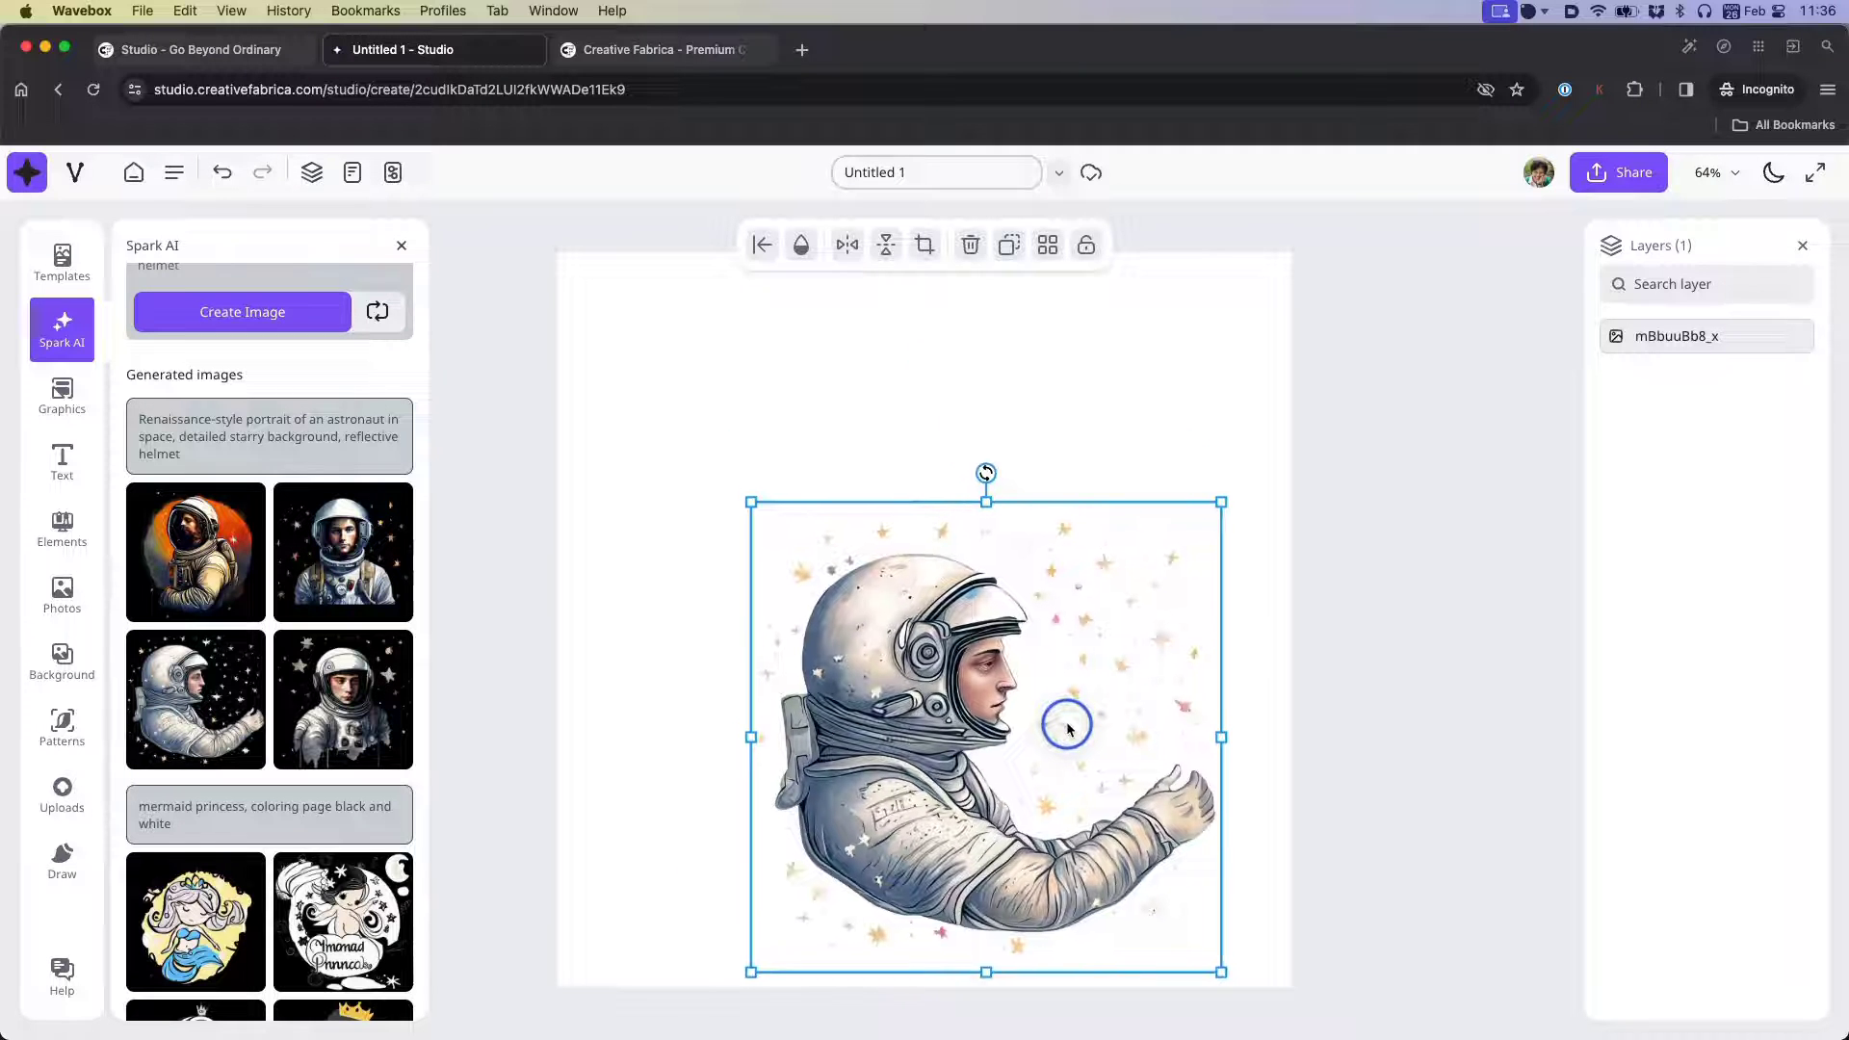
# - Add the first astronaut portrait too, then delete both astronaut images from the canvas
pyautogui.click(204, 576)
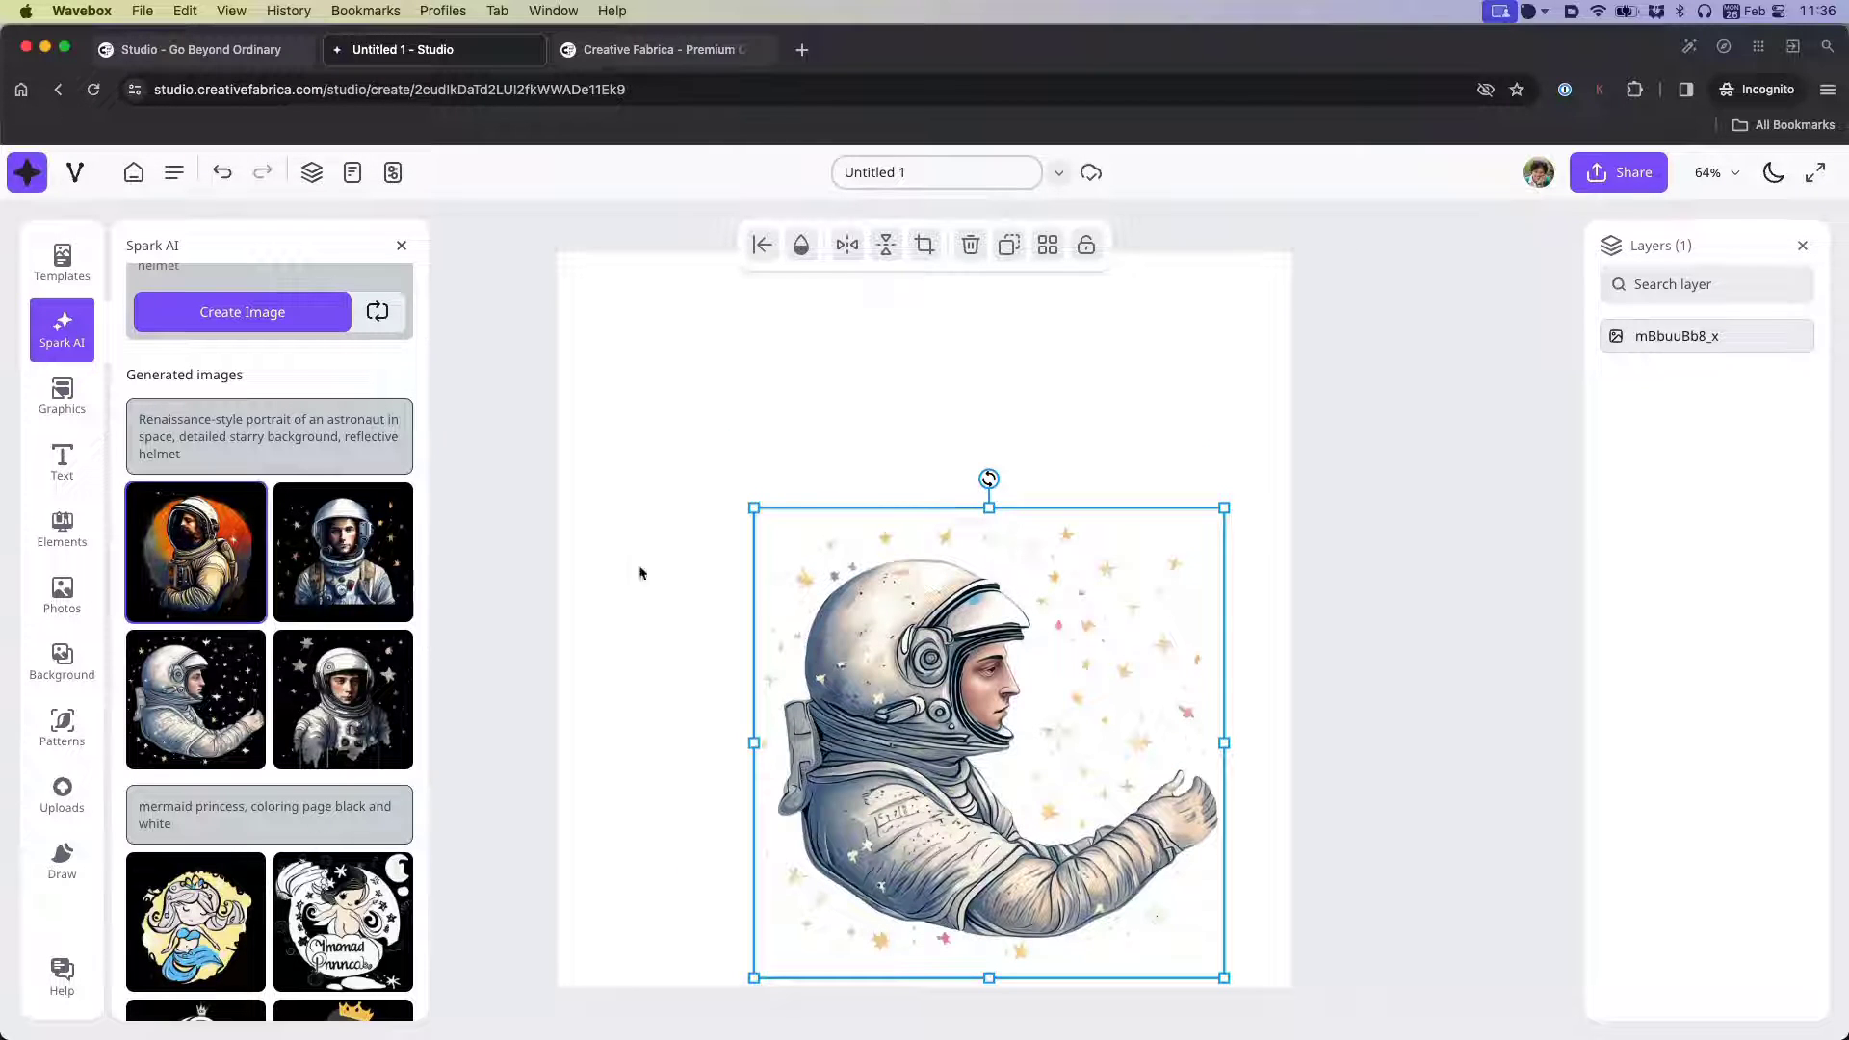
pyautogui.moveTo(950, 616); pyautogui.dragTo(812, 518)
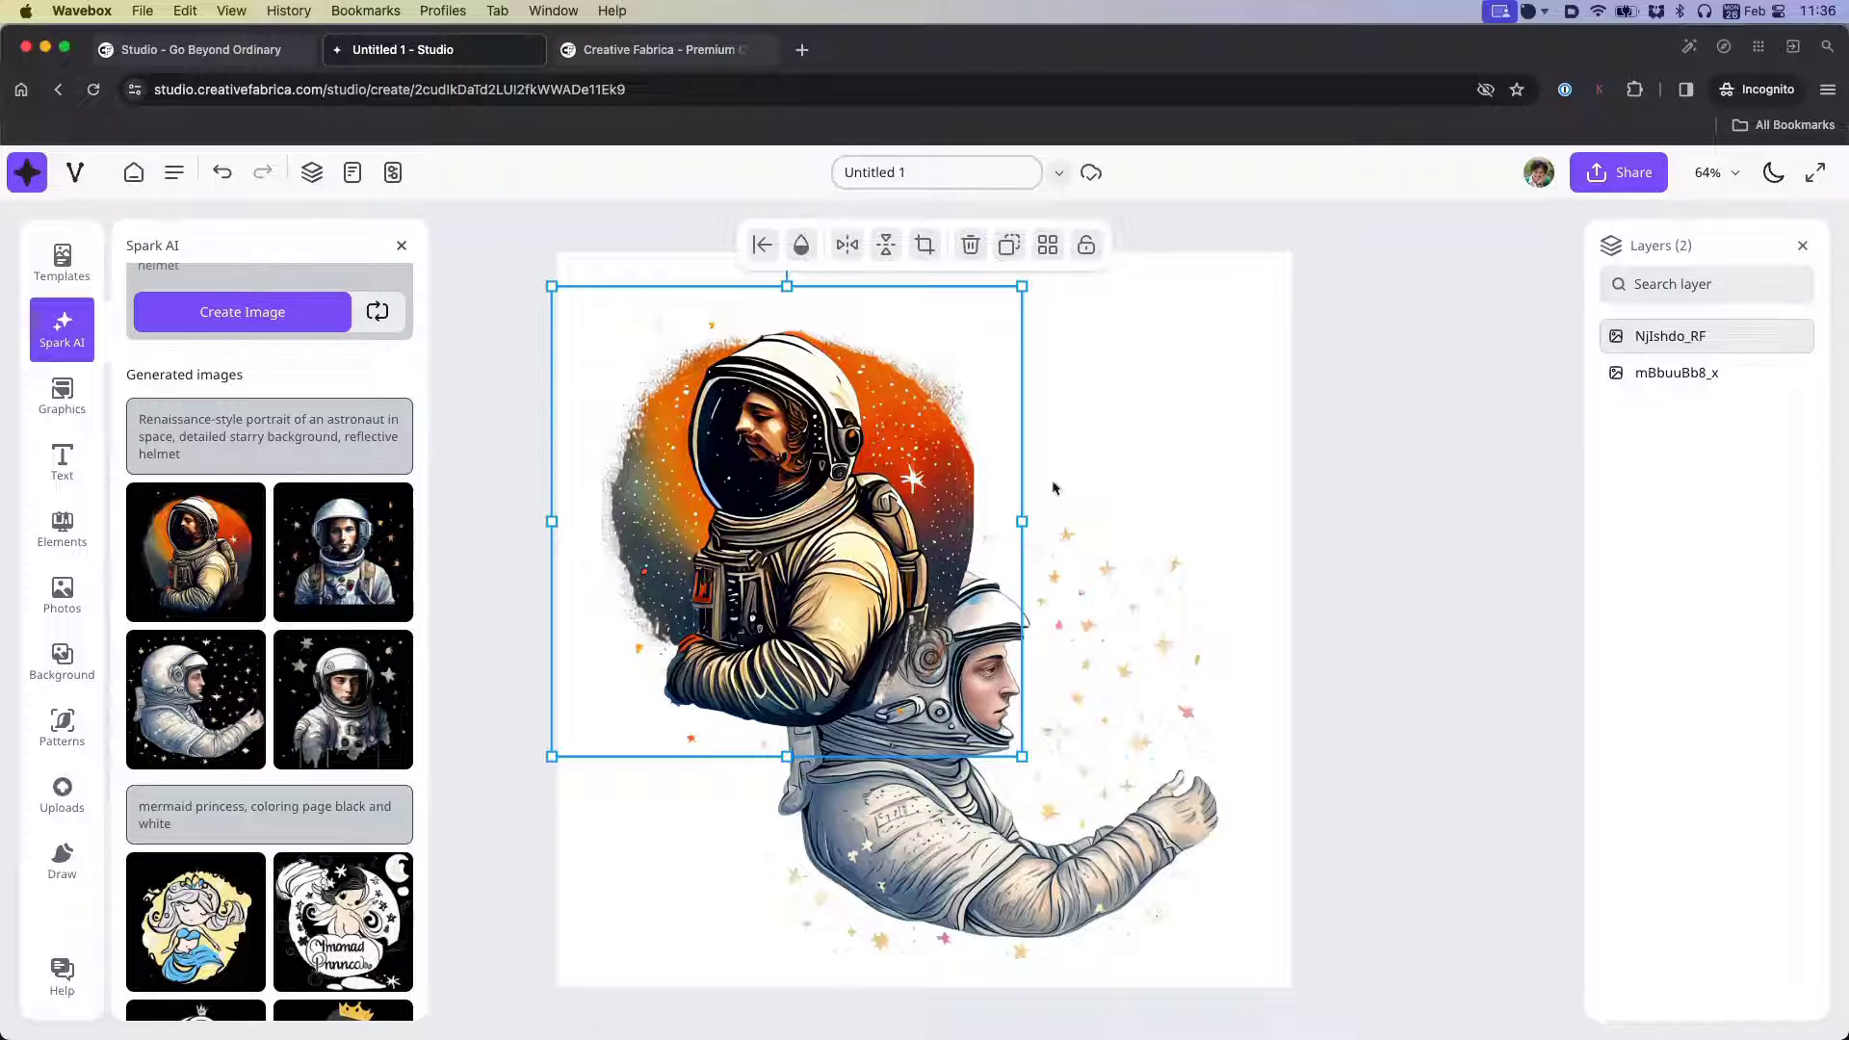
pyautogui.click(969, 246)
pyautogui.click(977, 631)
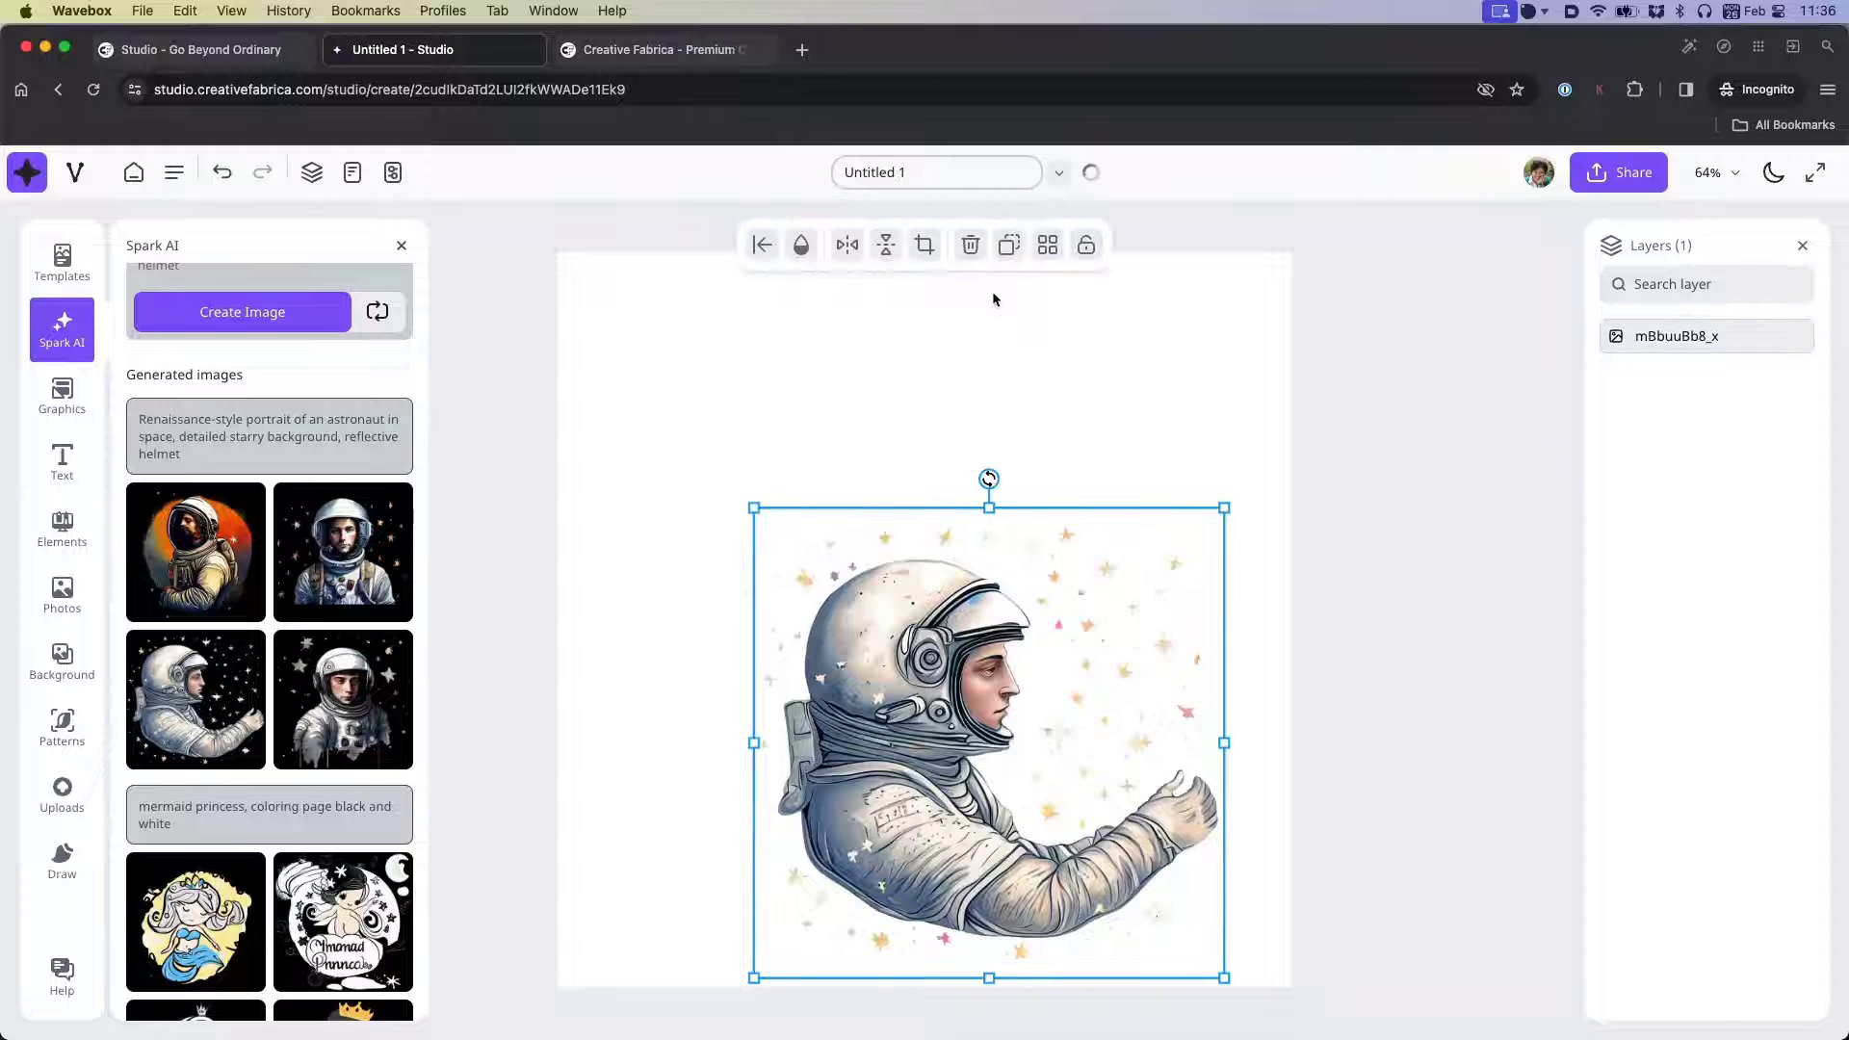
pyautogui.click(971, 245)
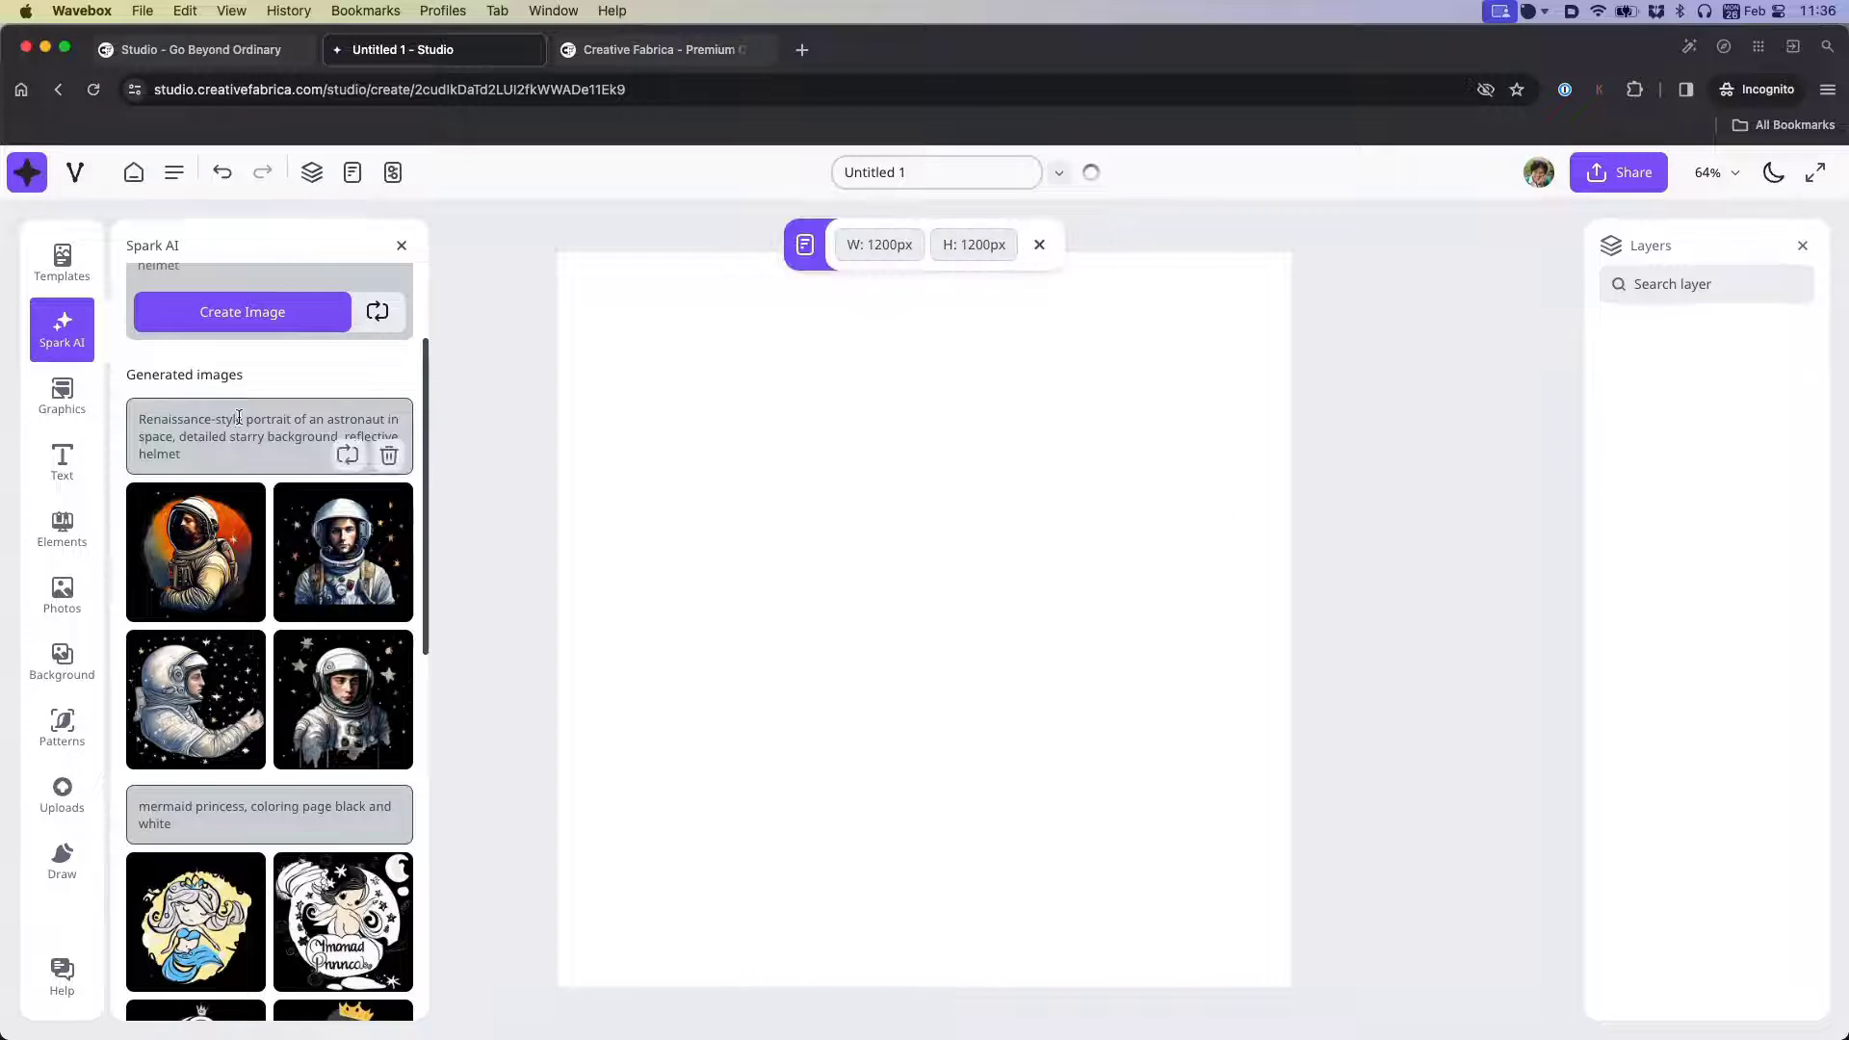
pyautogui.scroll(3, 197, 472)
# - Replace the prompt with 'cratoon unicorn', apply the Coloring style, and create images
pyautogui.click(187, 298)
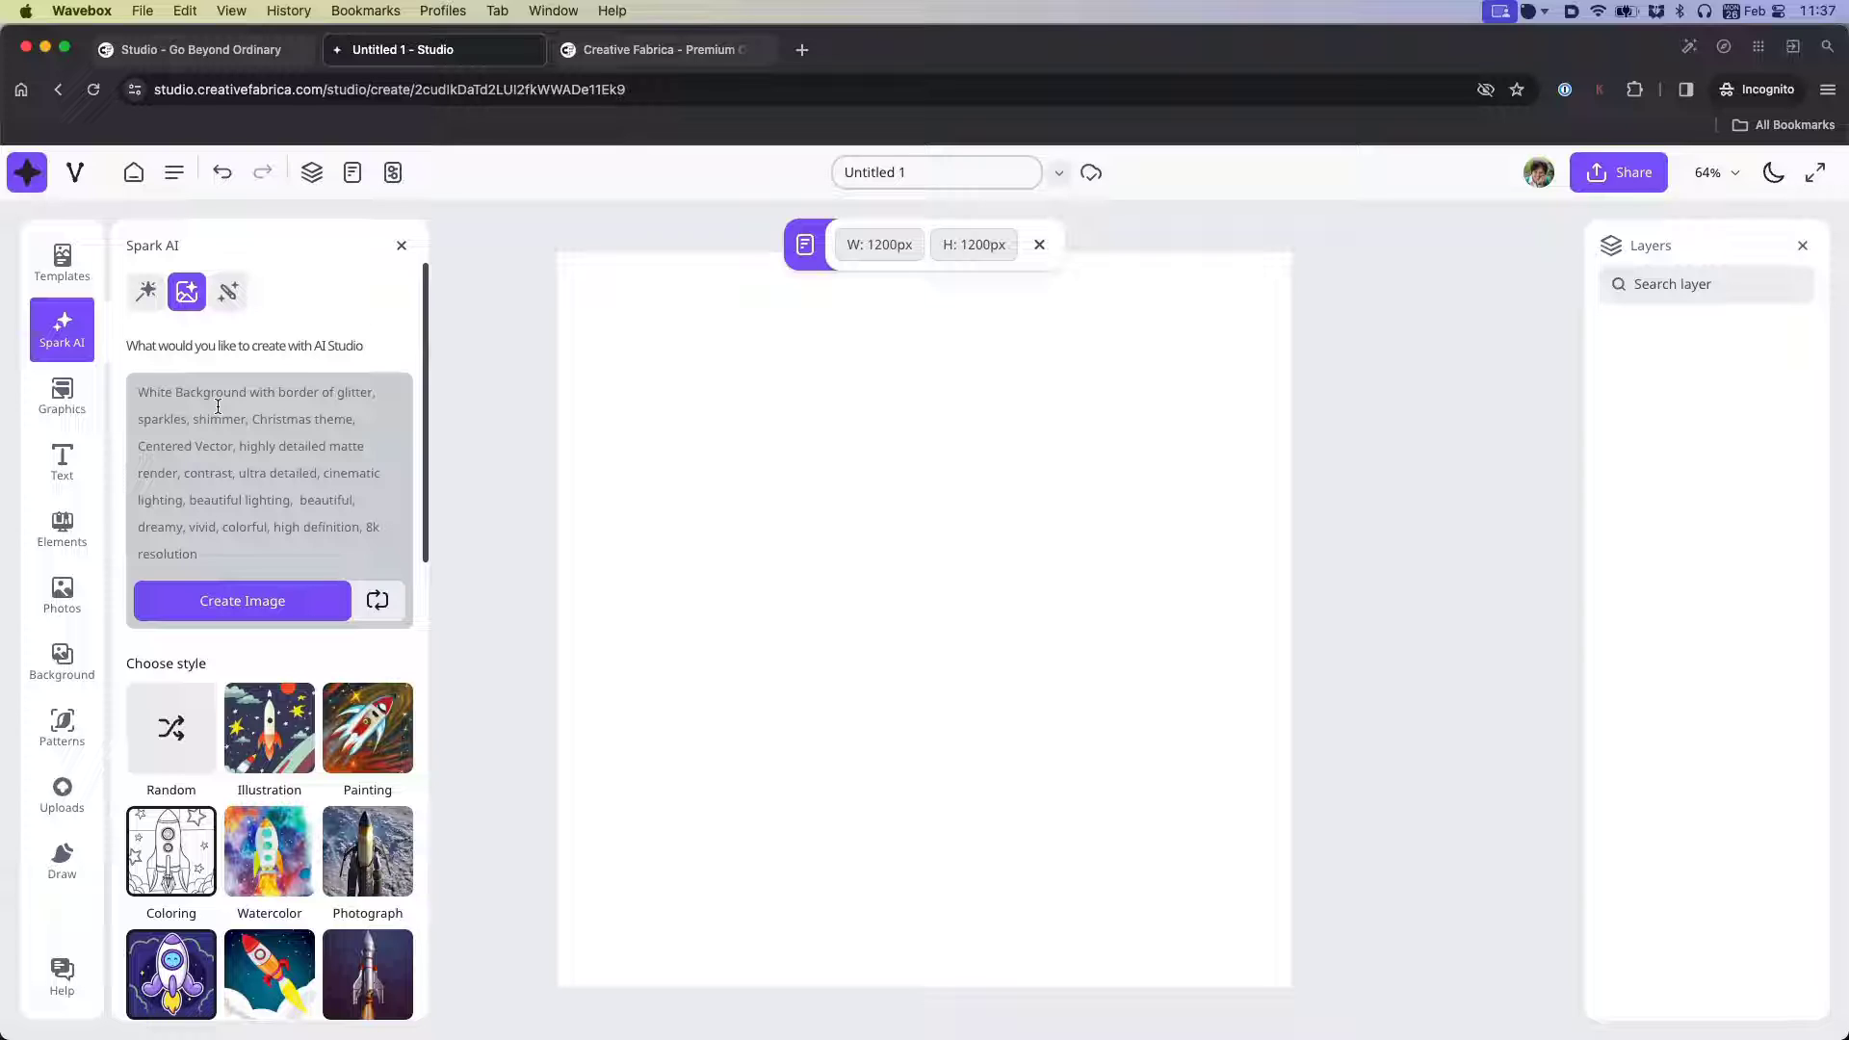
pyautogui.click(239, 527)
pyautogui.press('super+a')
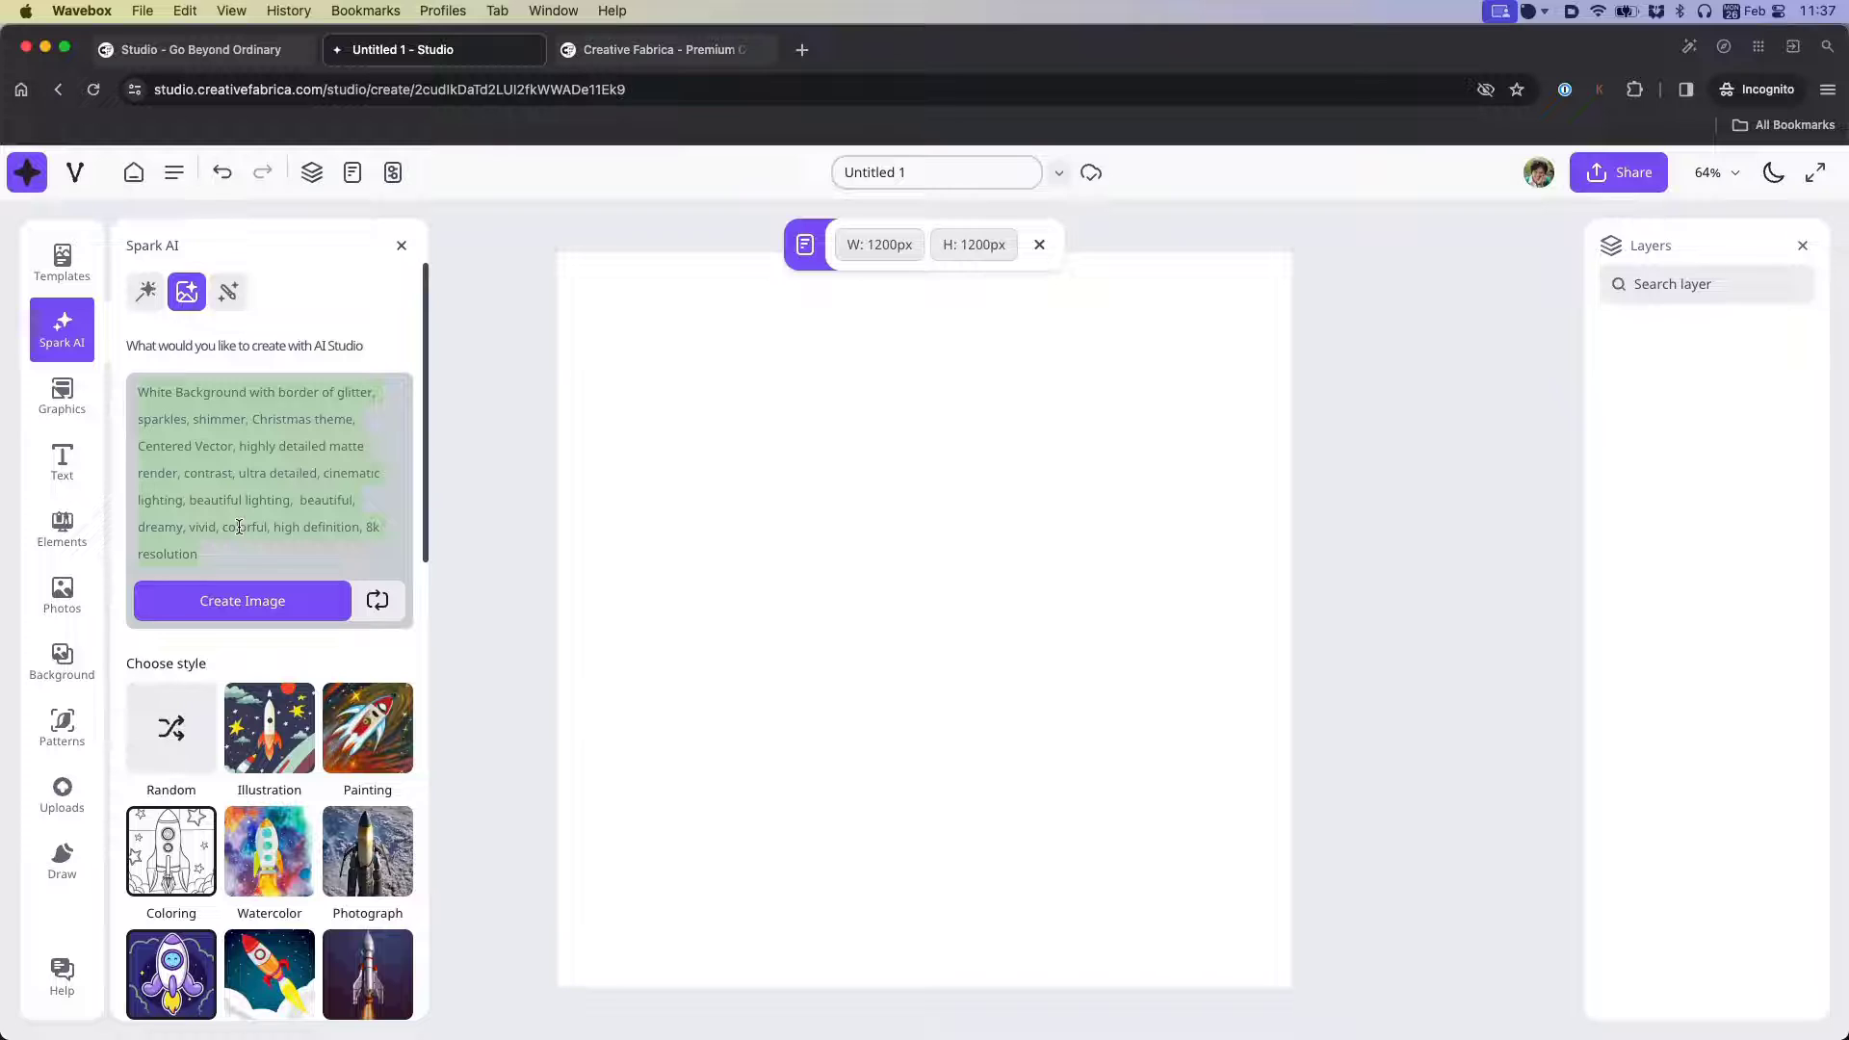
pyautogui.press('BackSpace')
pyautogui.write('cra')
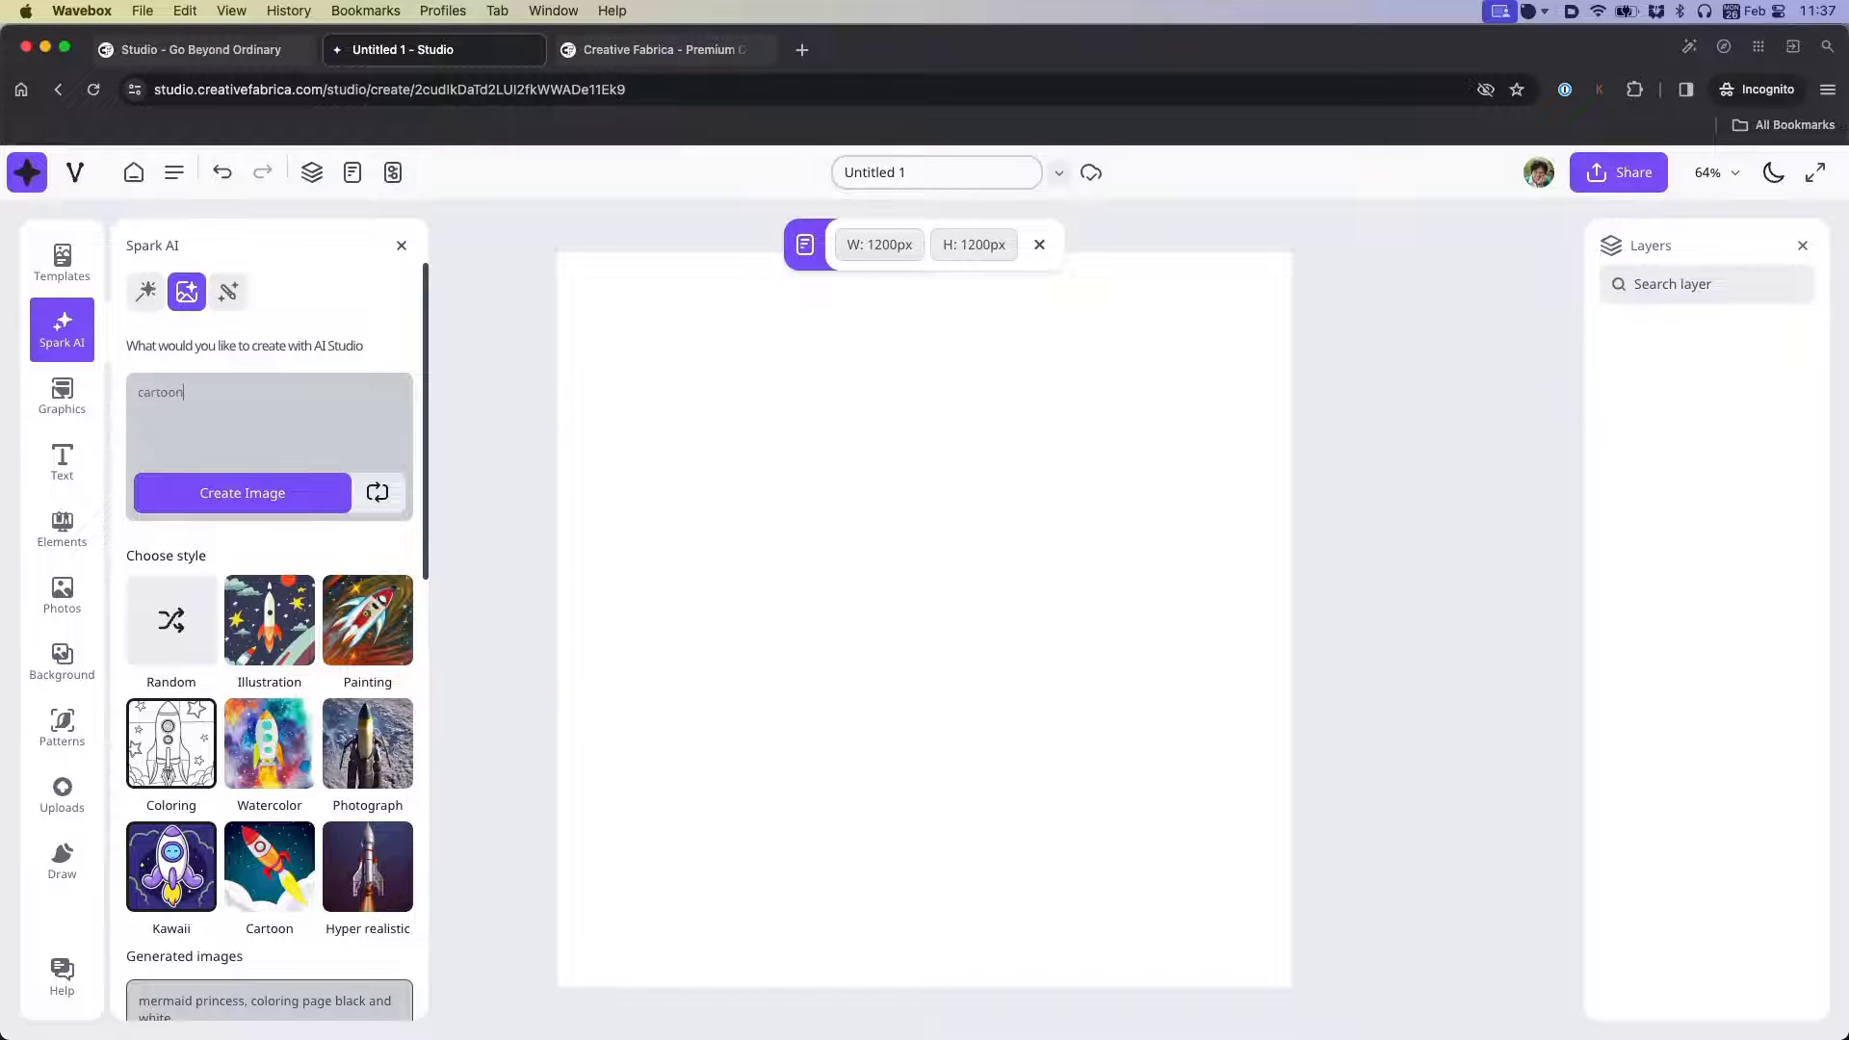
pyautogui.write('toon unicorn, vector, illustration')
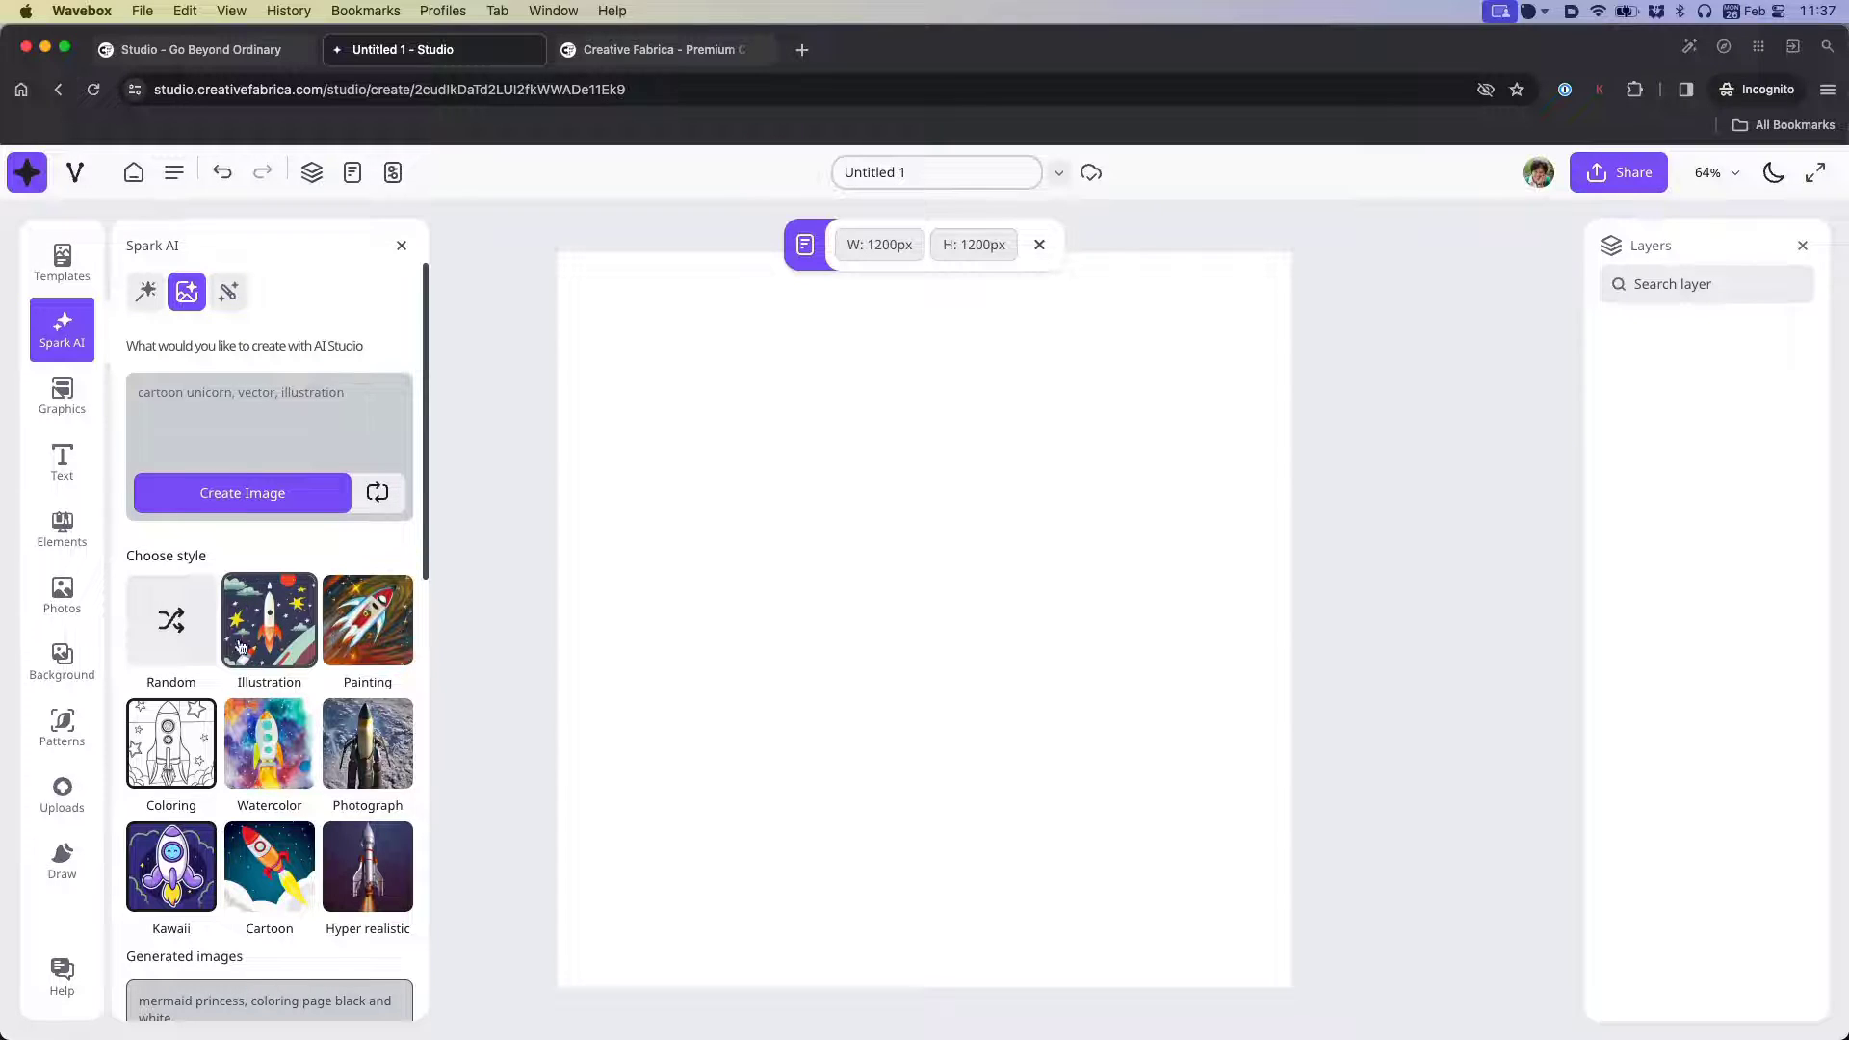
pyautogui.click(193, 737)
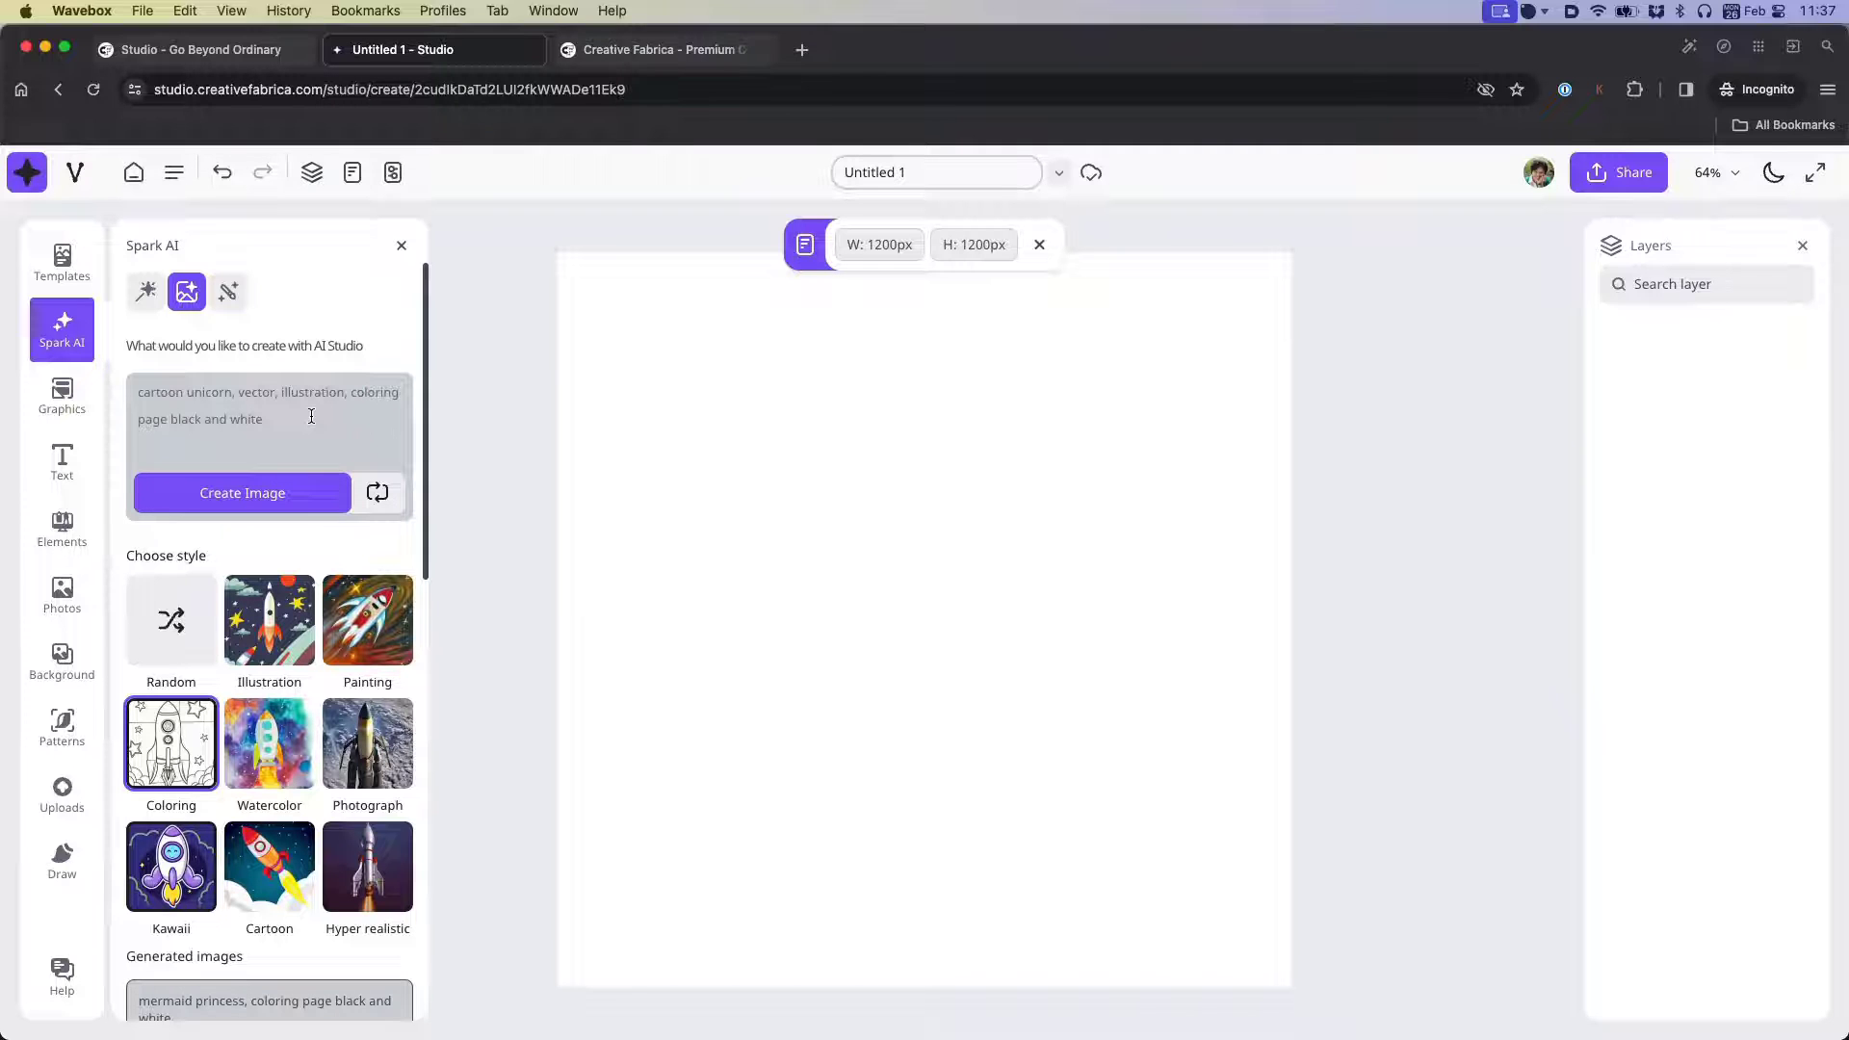
pyautogui.click(268, 493)
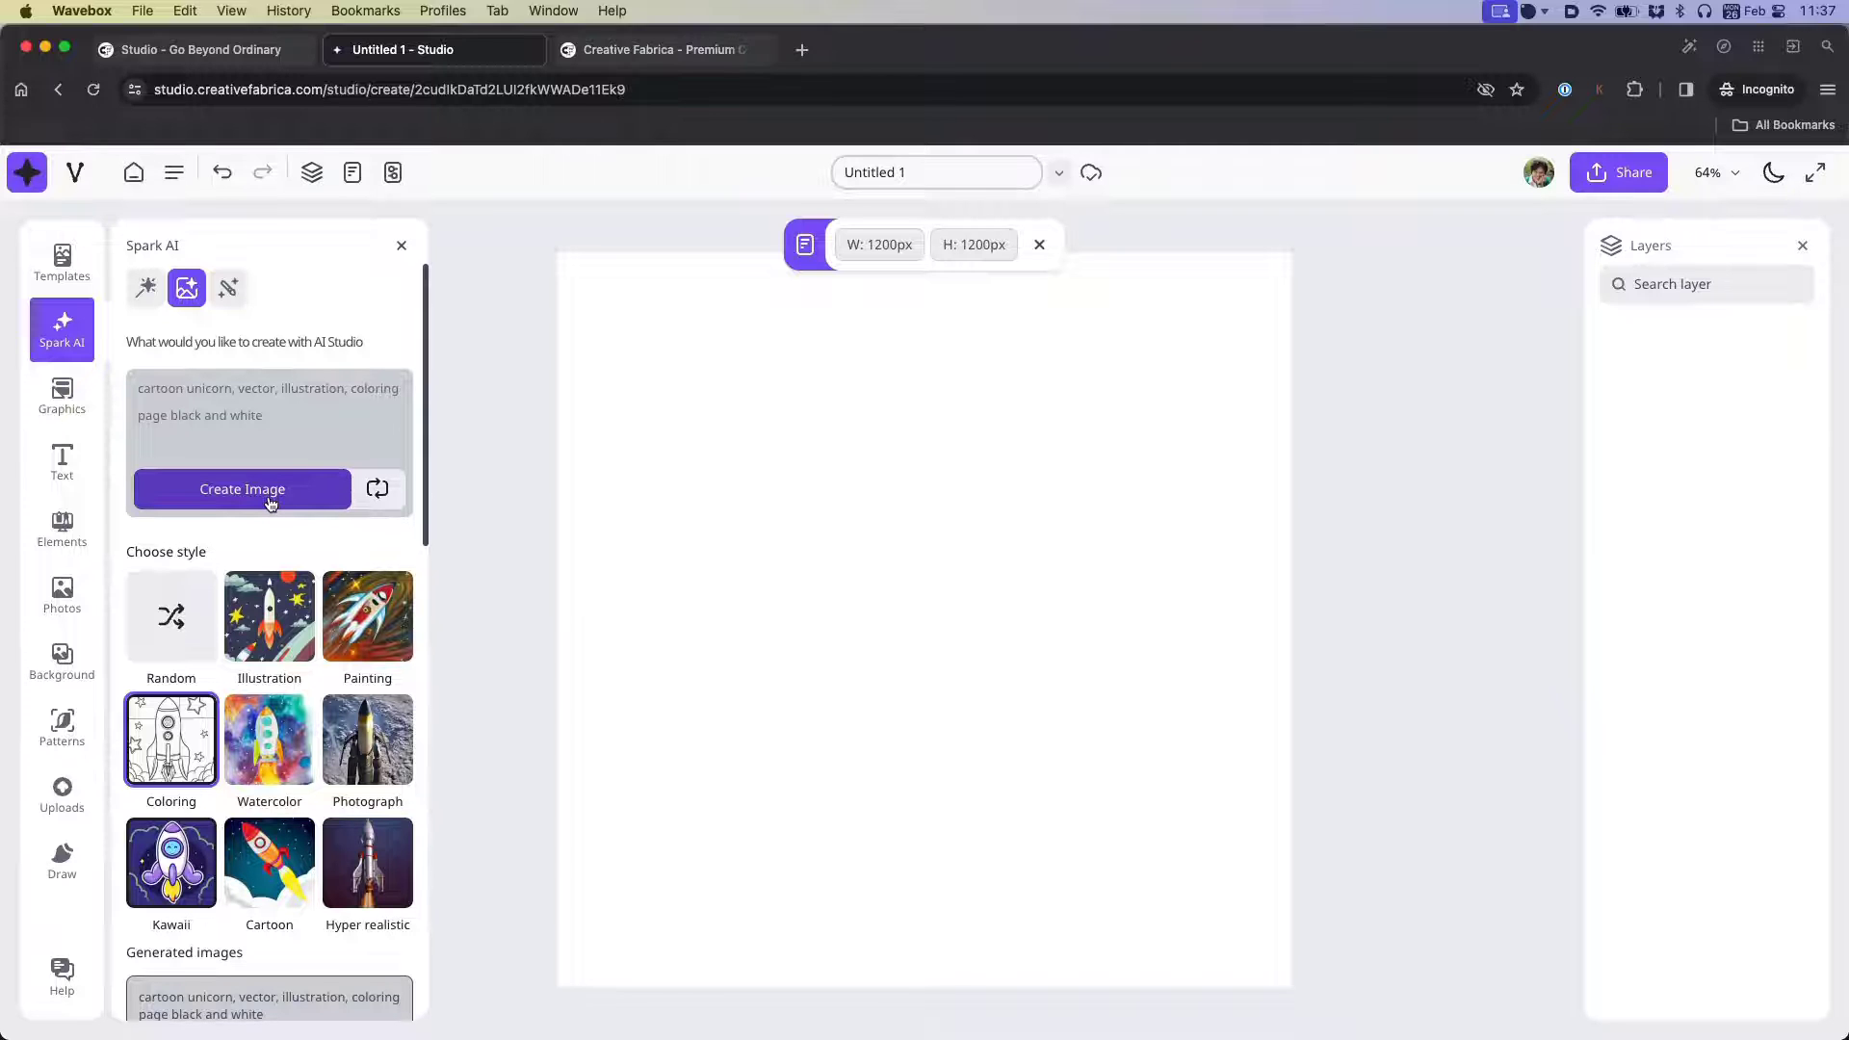
# - Place the floral unicorn image cropped to a circle, nudge it, and add the cartoon unicorn
pyautogui.scroll(-1, 271, 505)
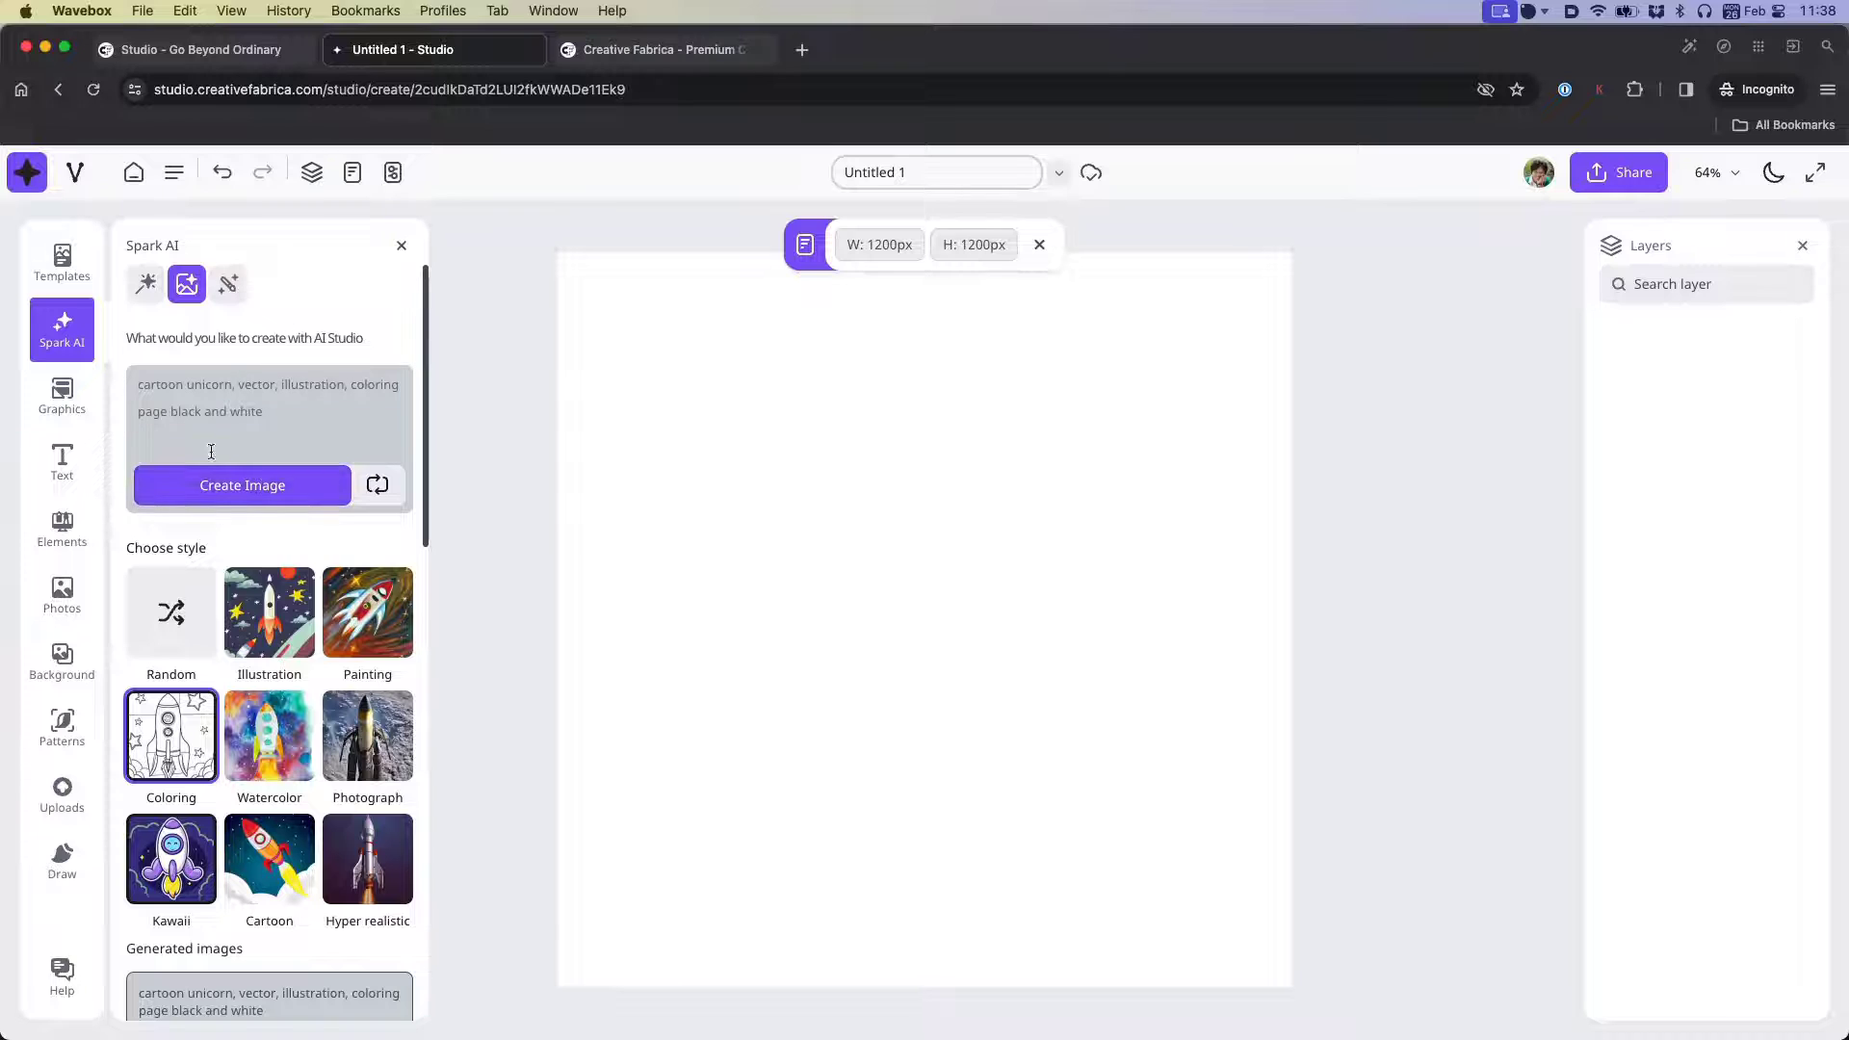
pyautogui.scroll(-4, 312, 626)
pyautogui.scroll(-2, 313, 626)
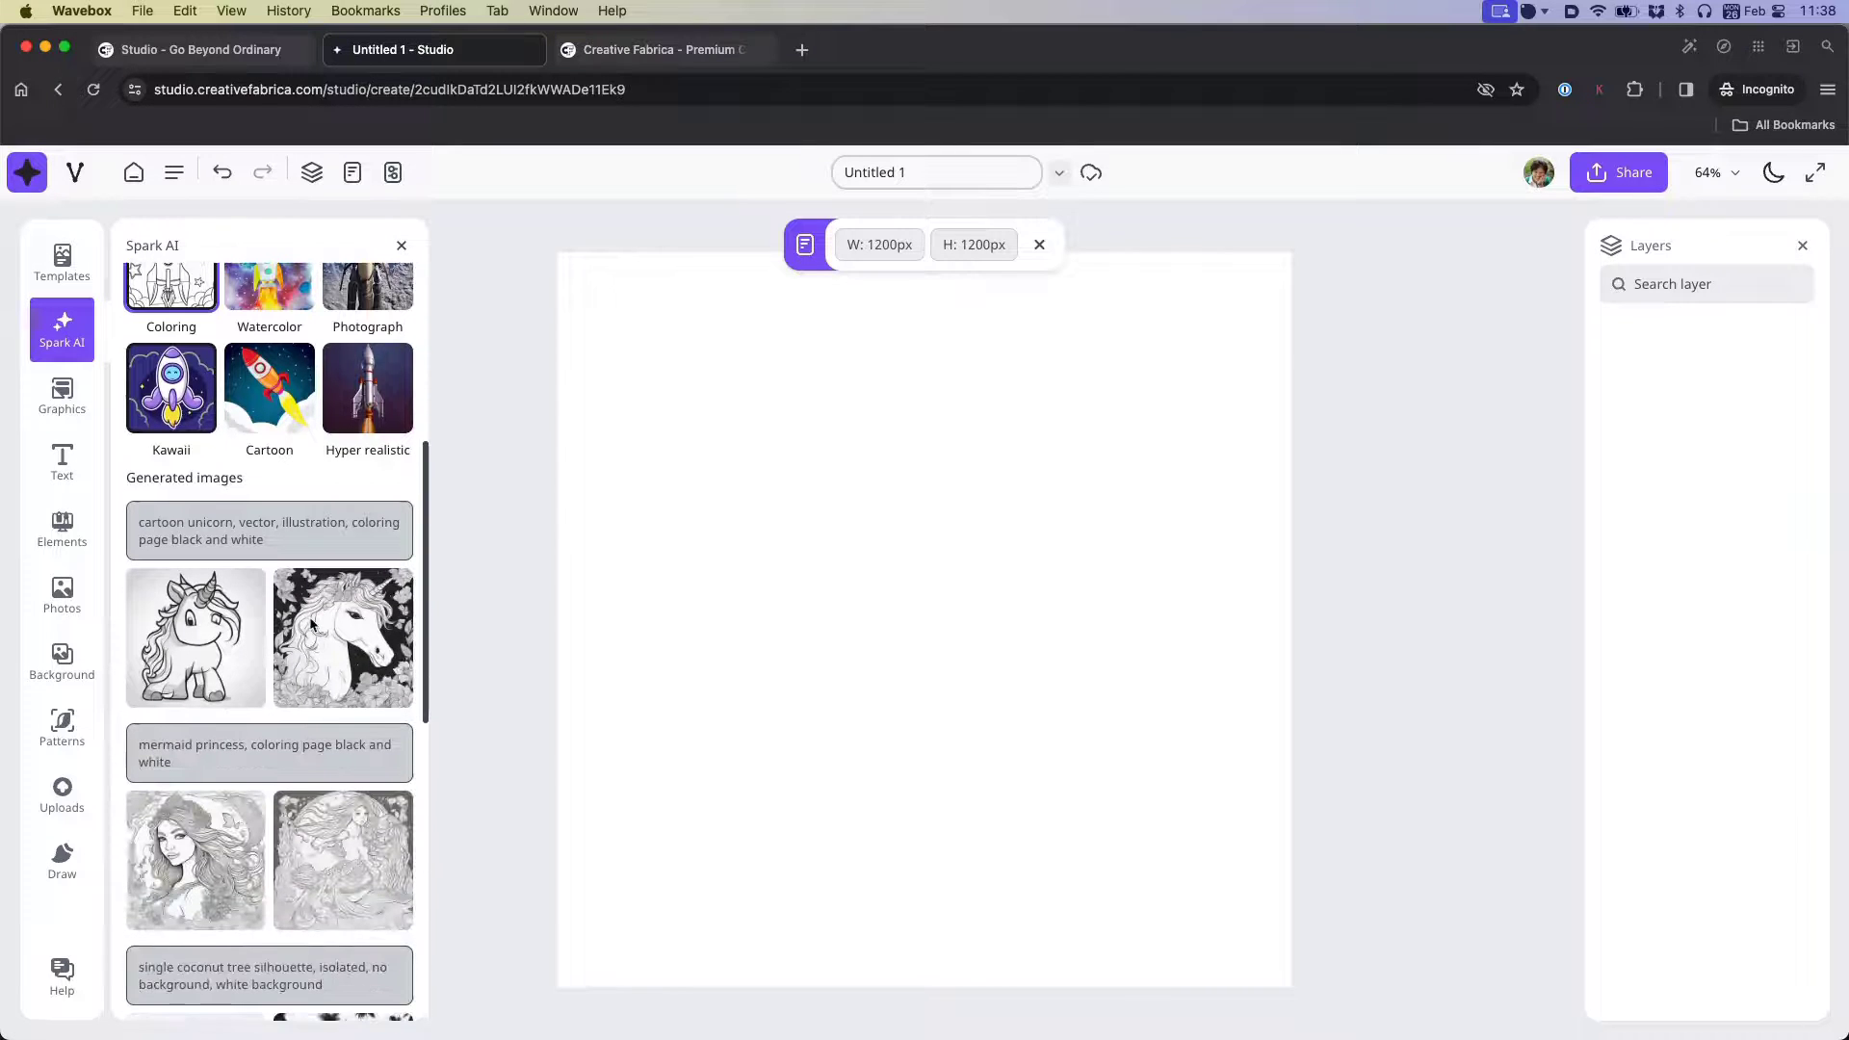
pyautogui.click(357, 644)
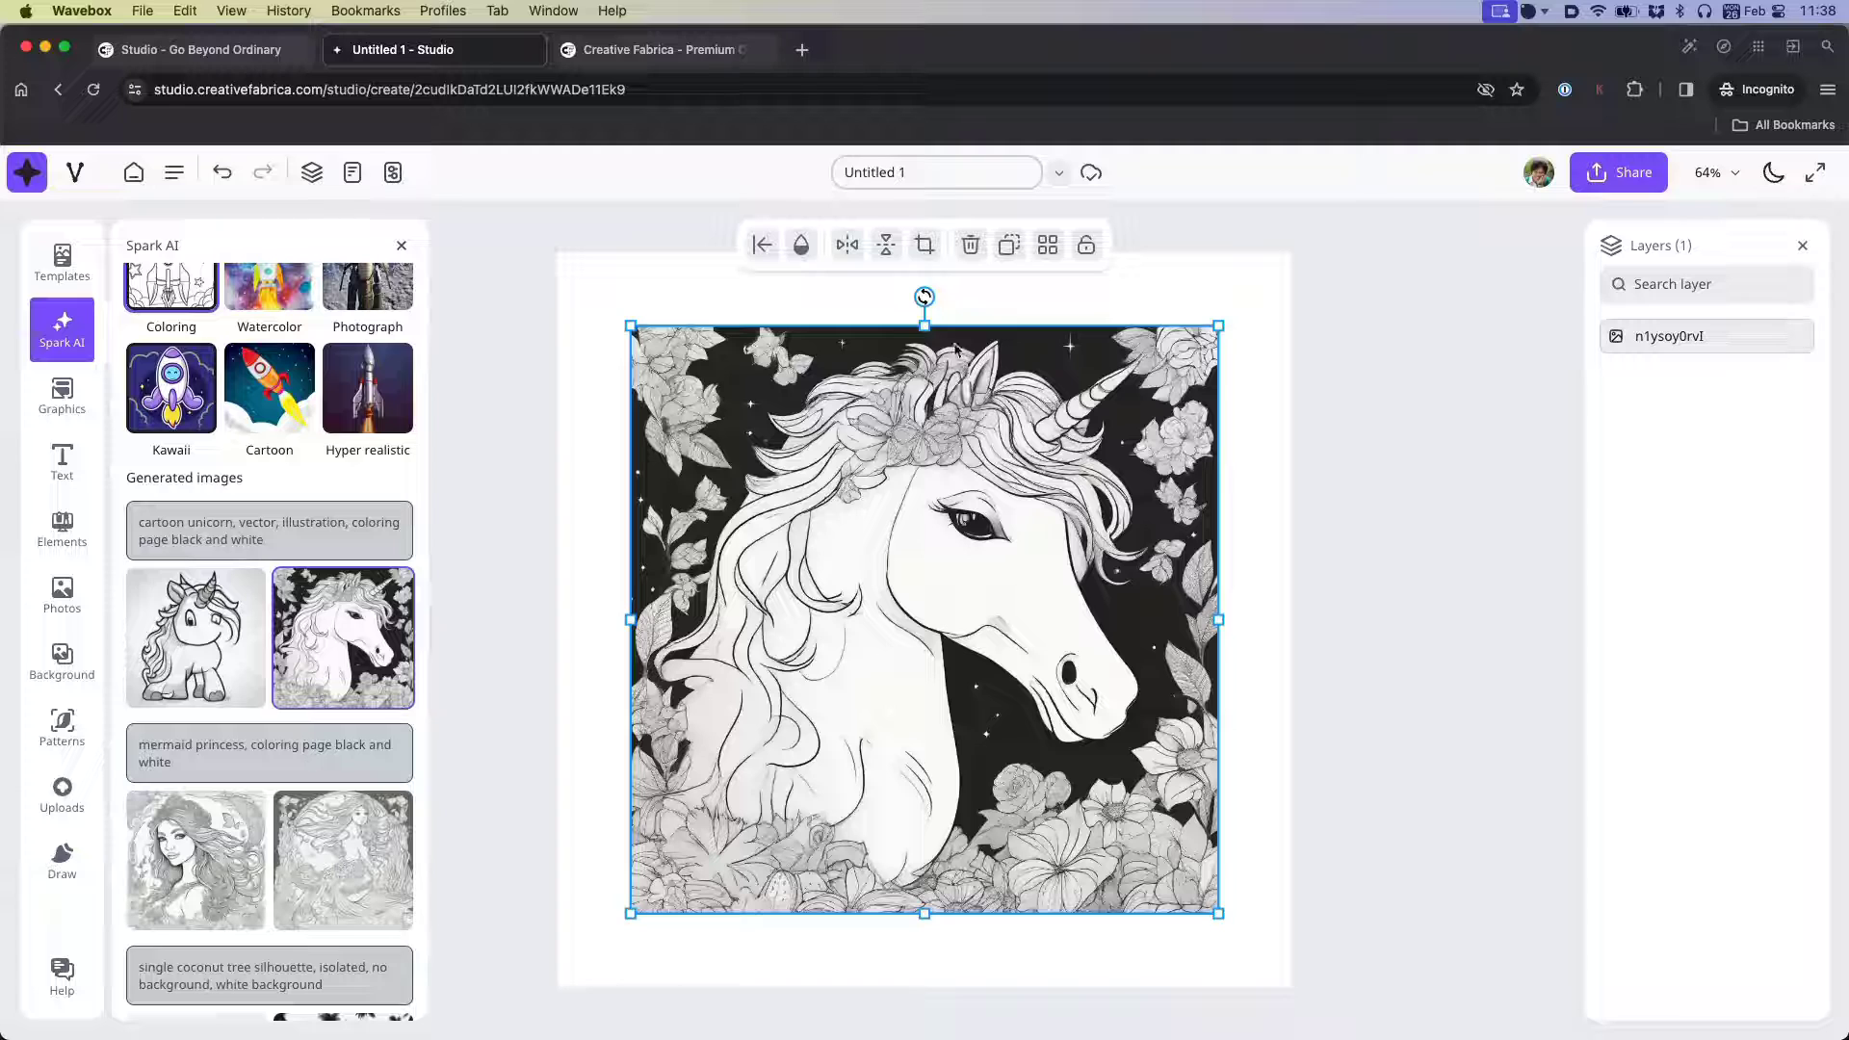
pyautogui.click(925, 257)
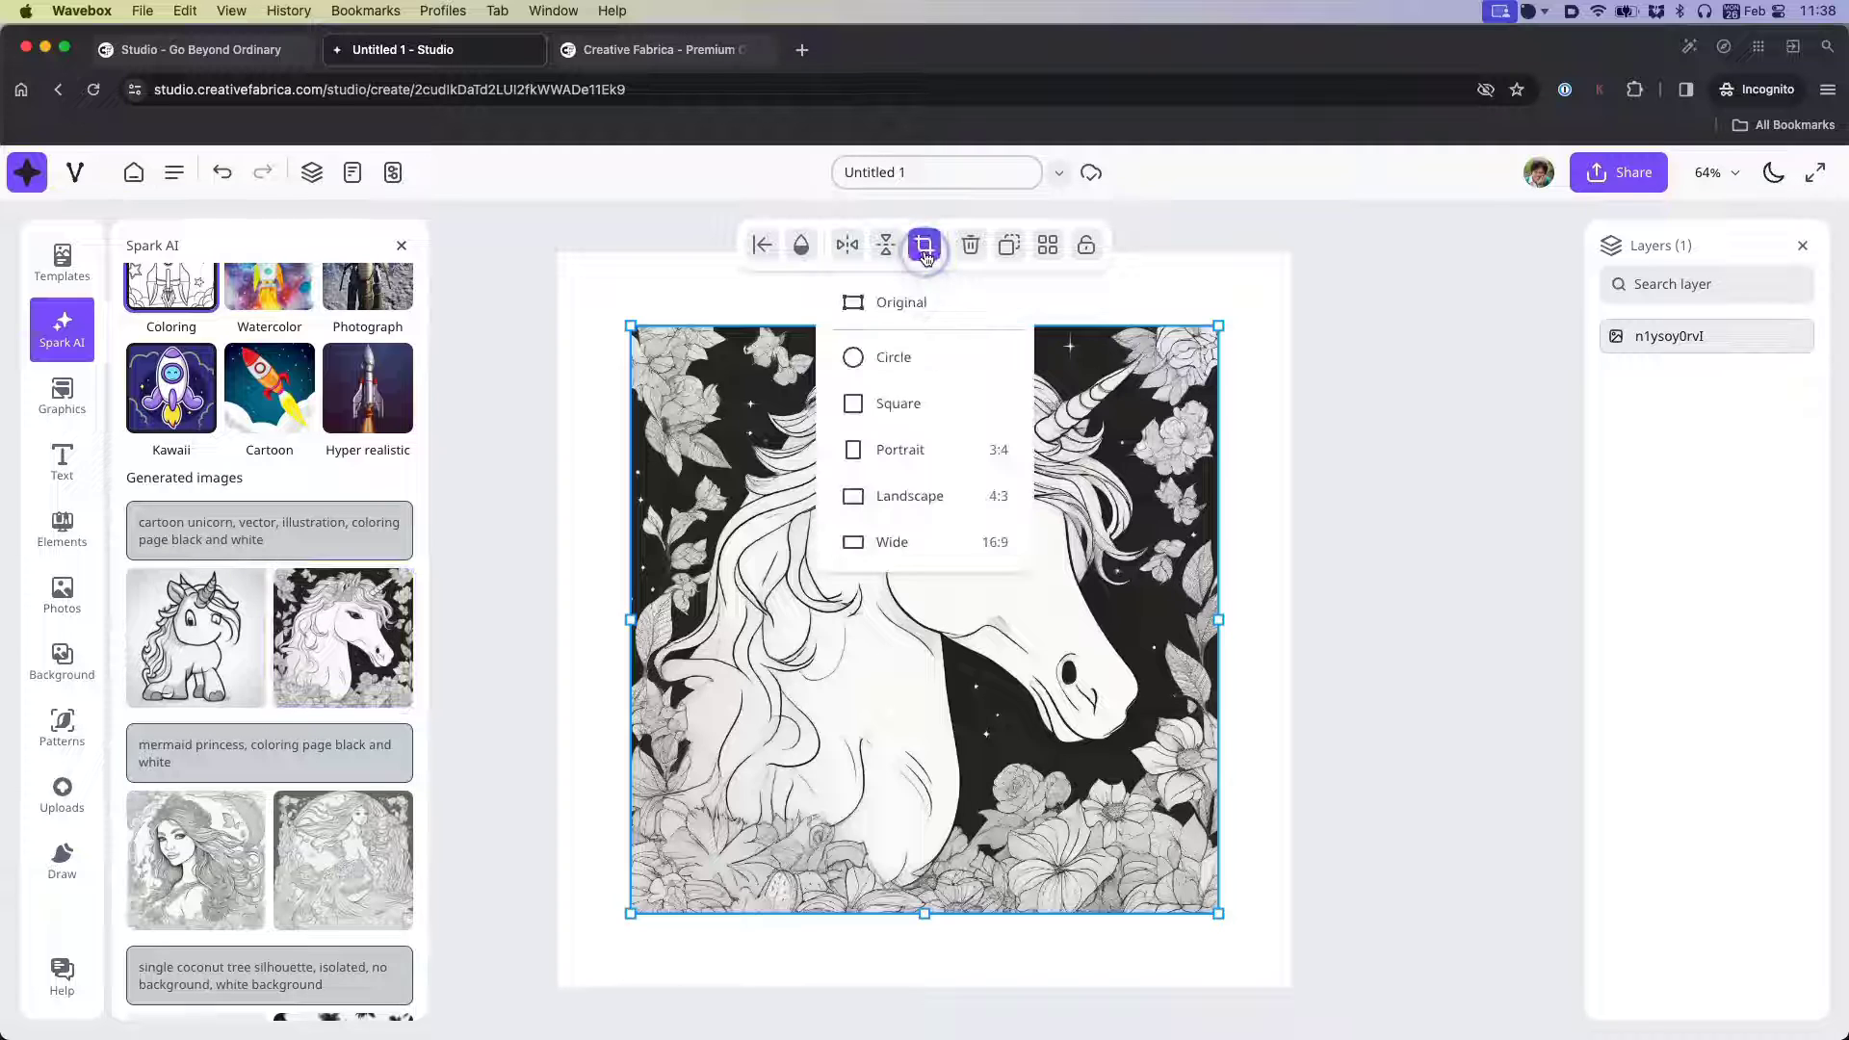
pyautogui.click(882, 361)
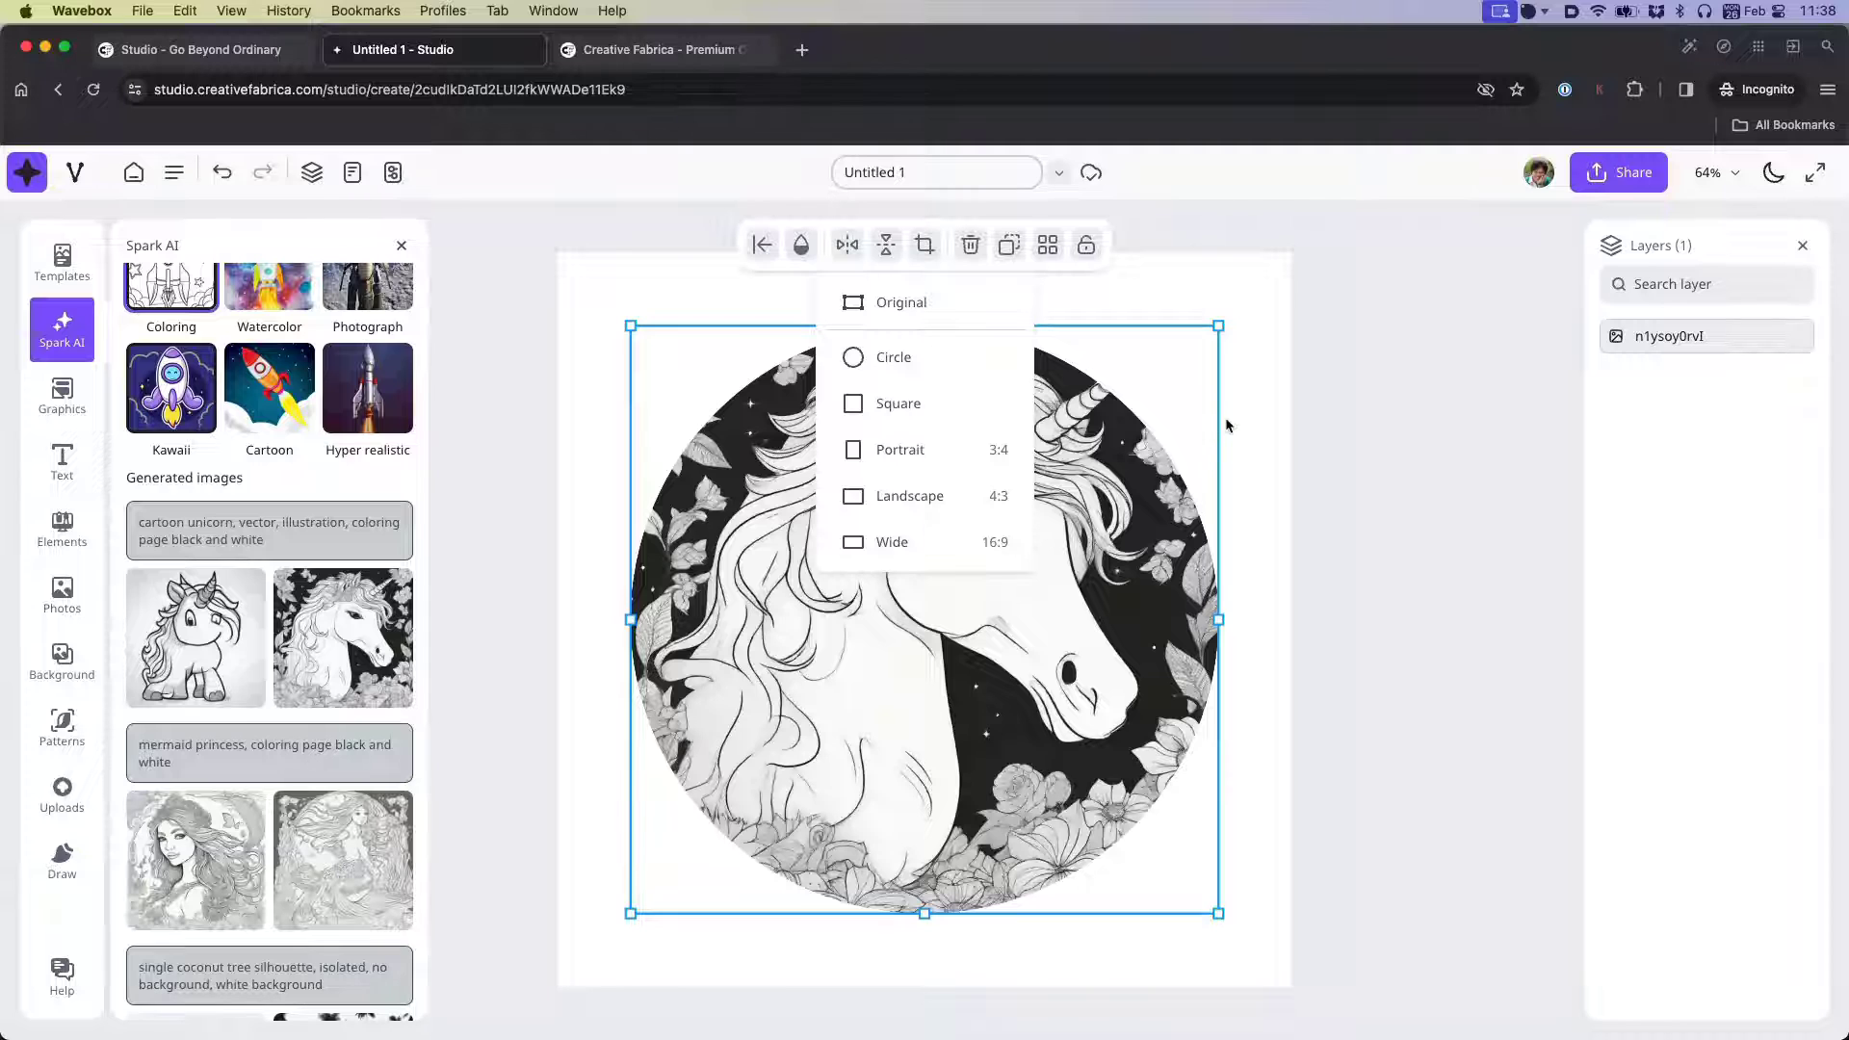
pyautogui.moveTo(948, 466); pyautogui.dragTo(983, 487)
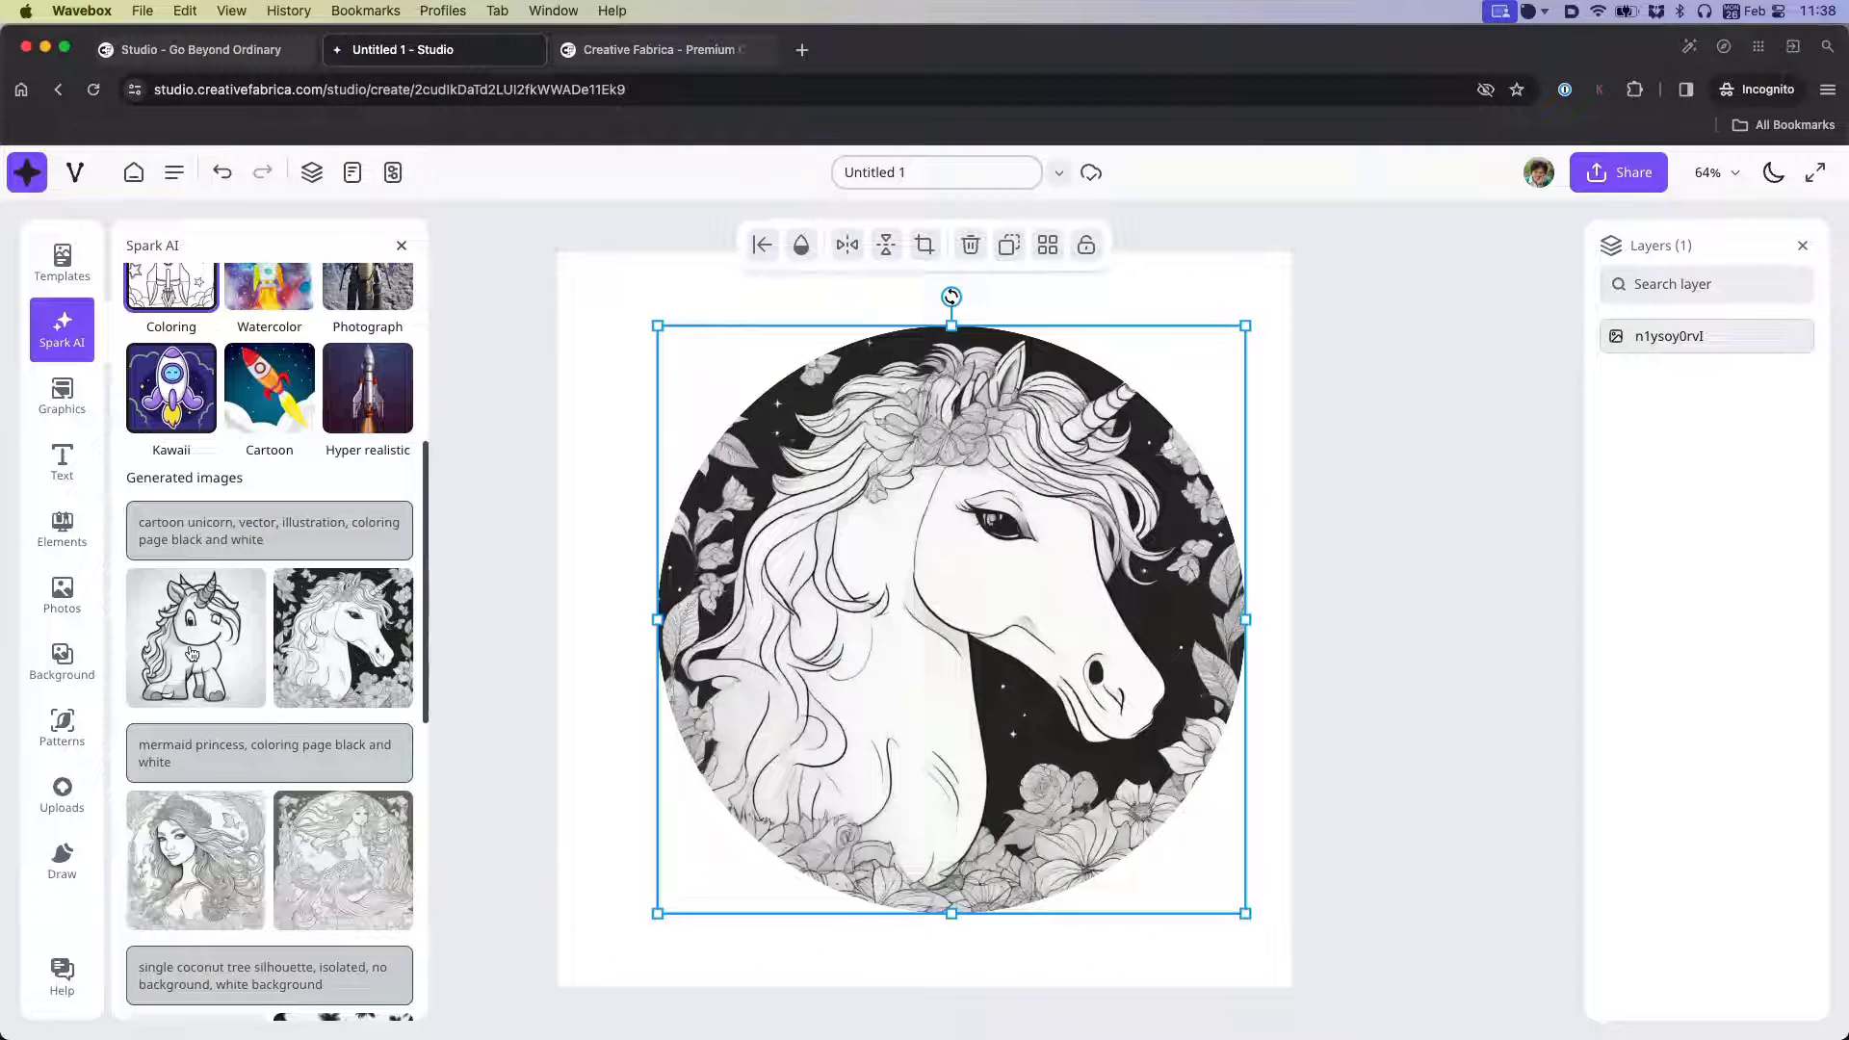
pyautogui.click(265, 644)
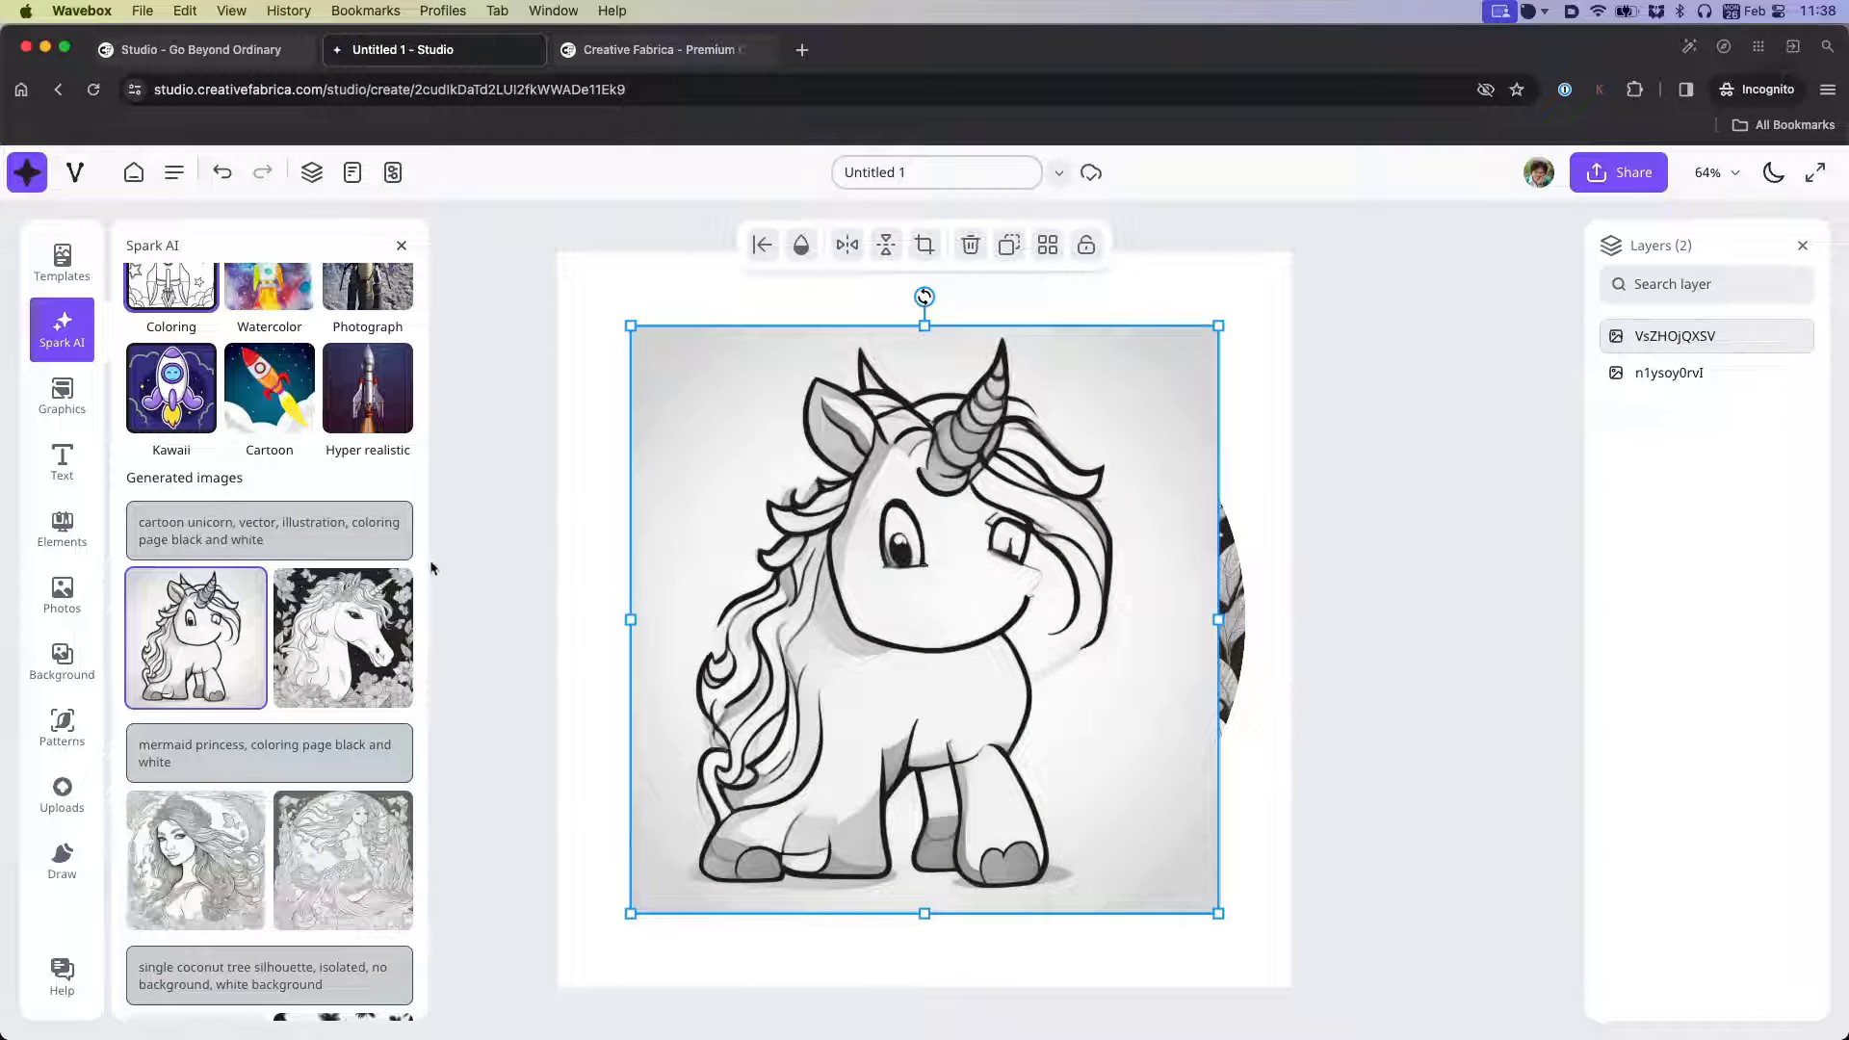
pyautogui.moveTo(391, 533)
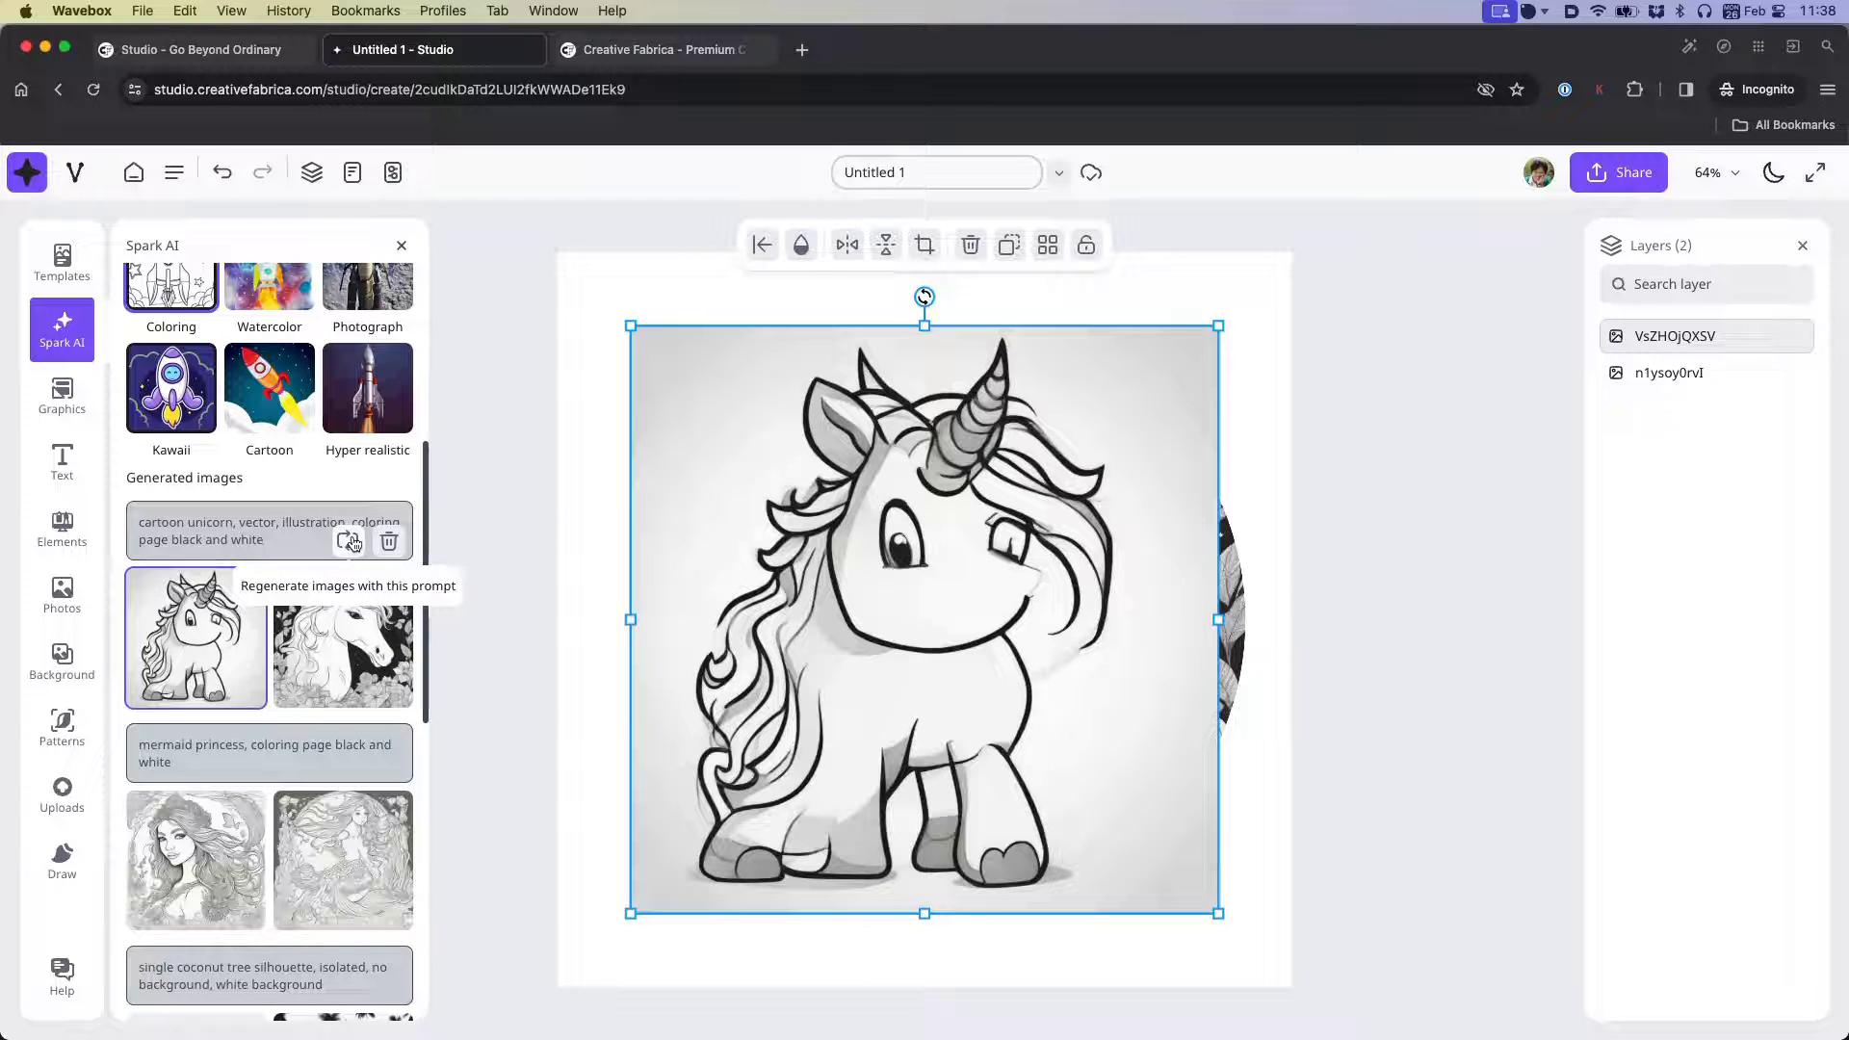
# - Delete the cartoon unicorn, glance at Bg. Remover, return to Generate image, then open sharing
pyautogui.click(971, 245)
pyautogui.click(266, 514)
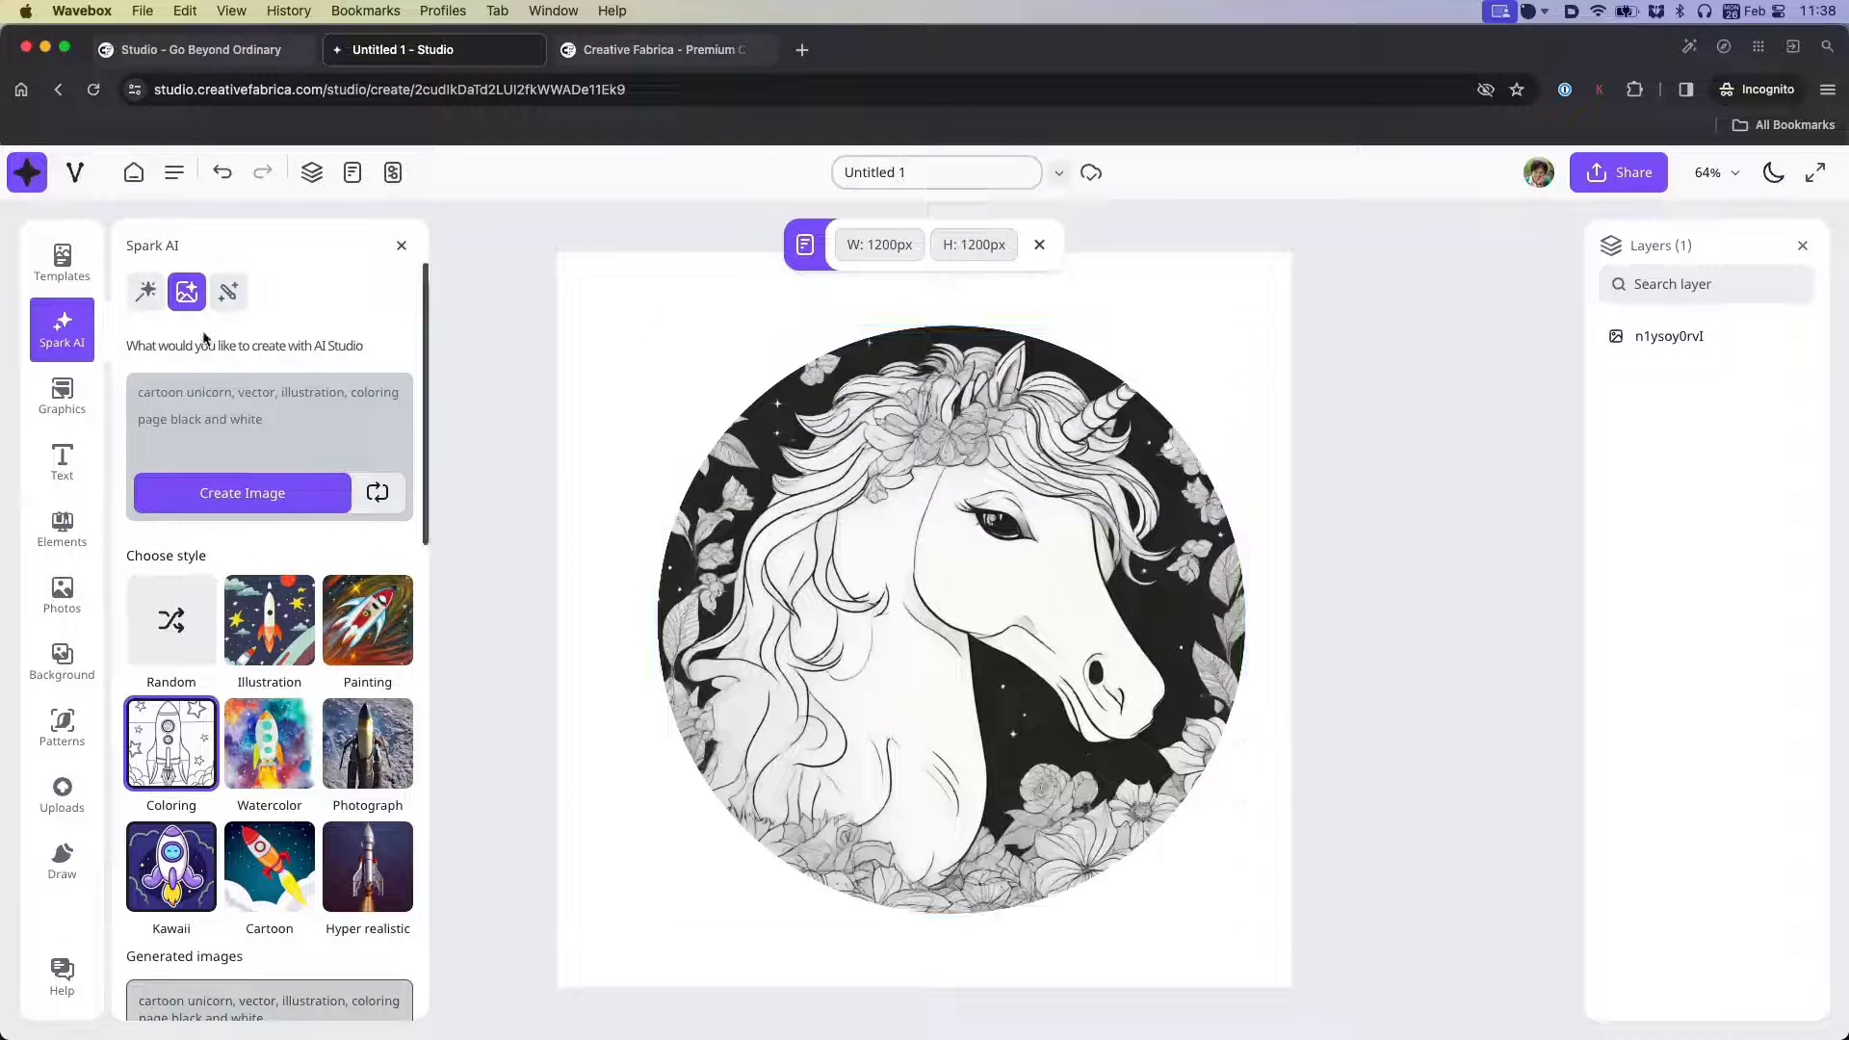
pyautogui.click(146, 291)
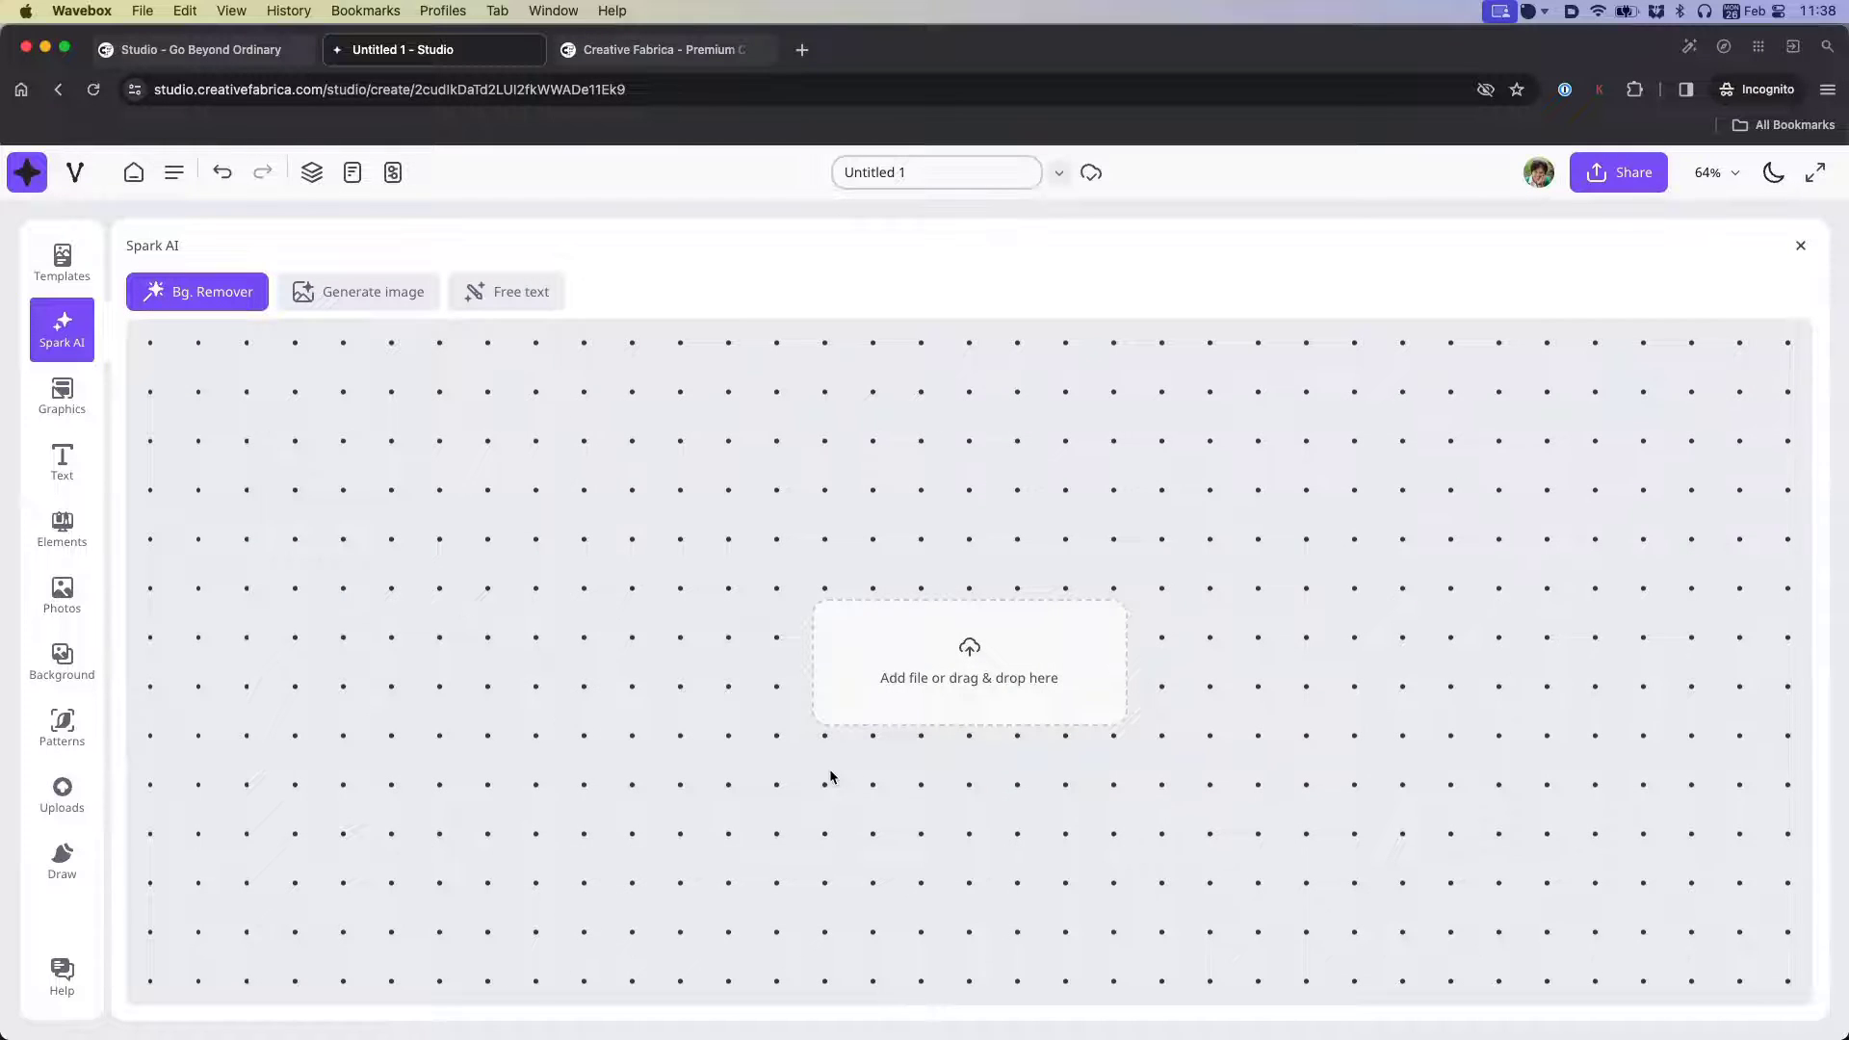
pyautogui.click(365, 292)
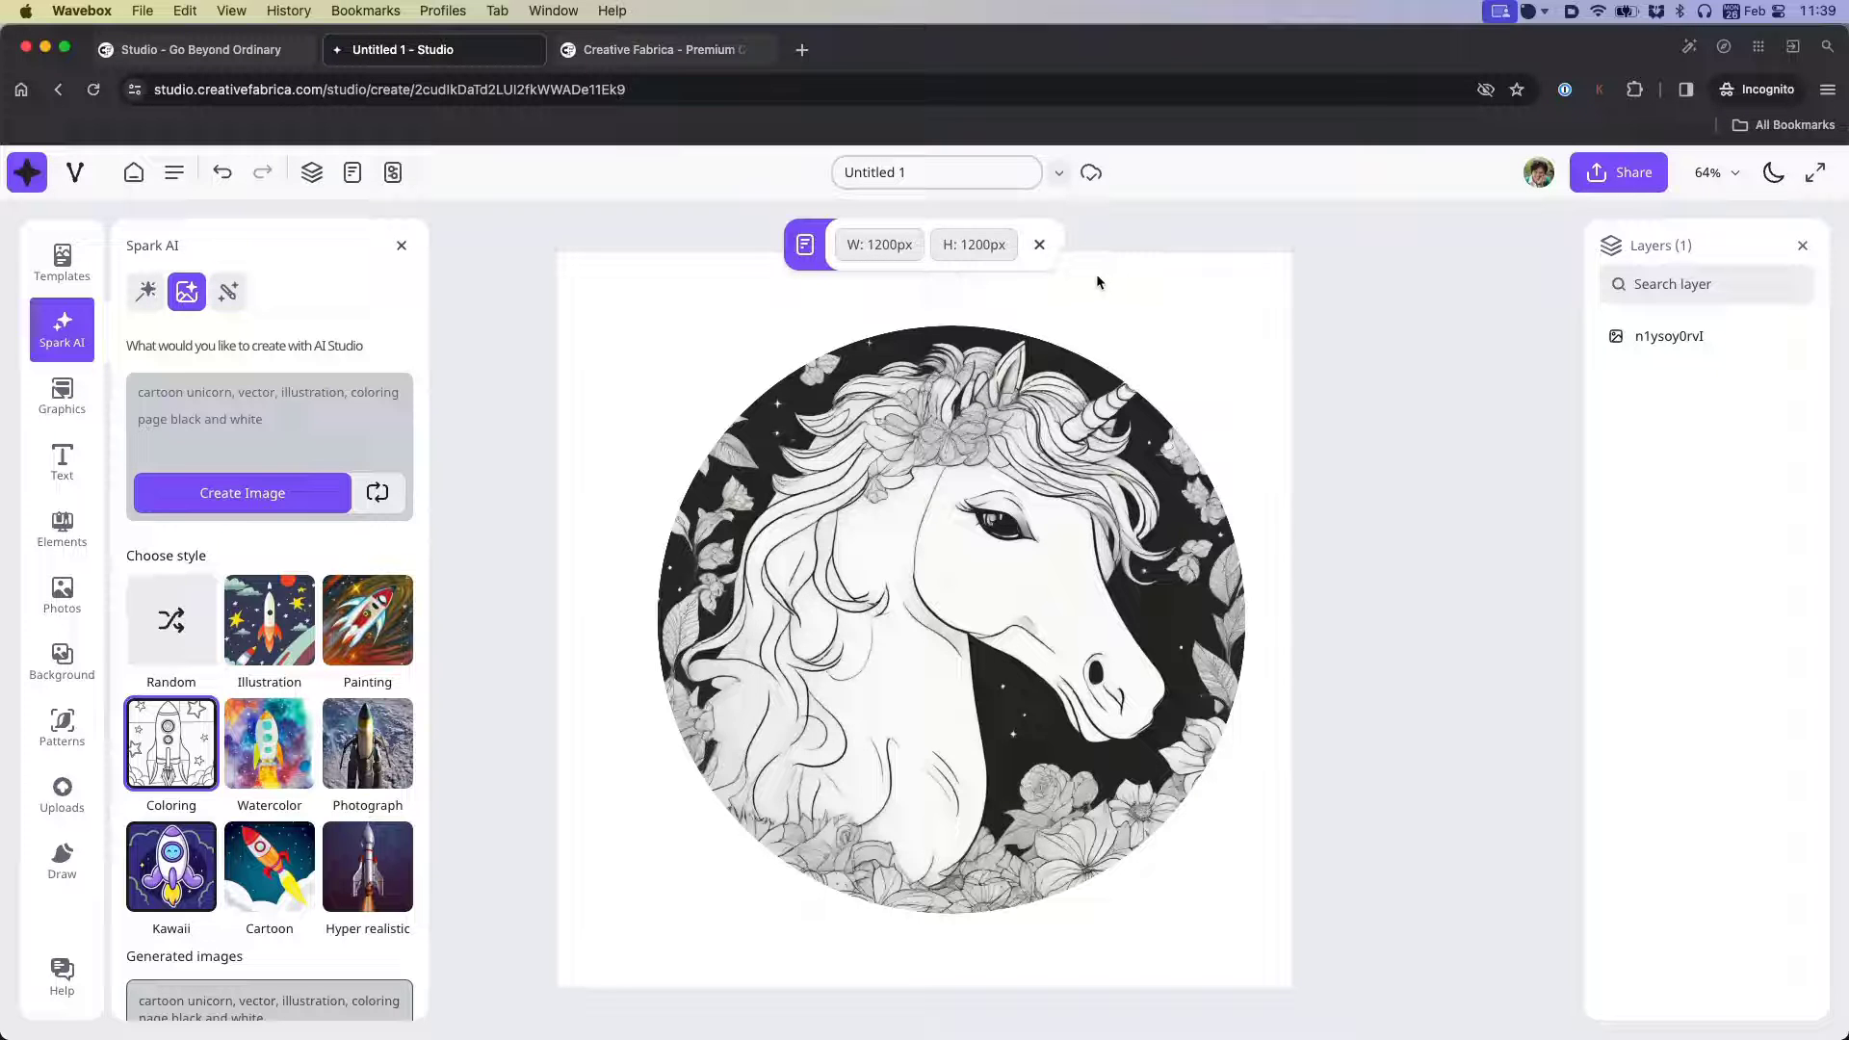
pyautogui.click(1628, 181)
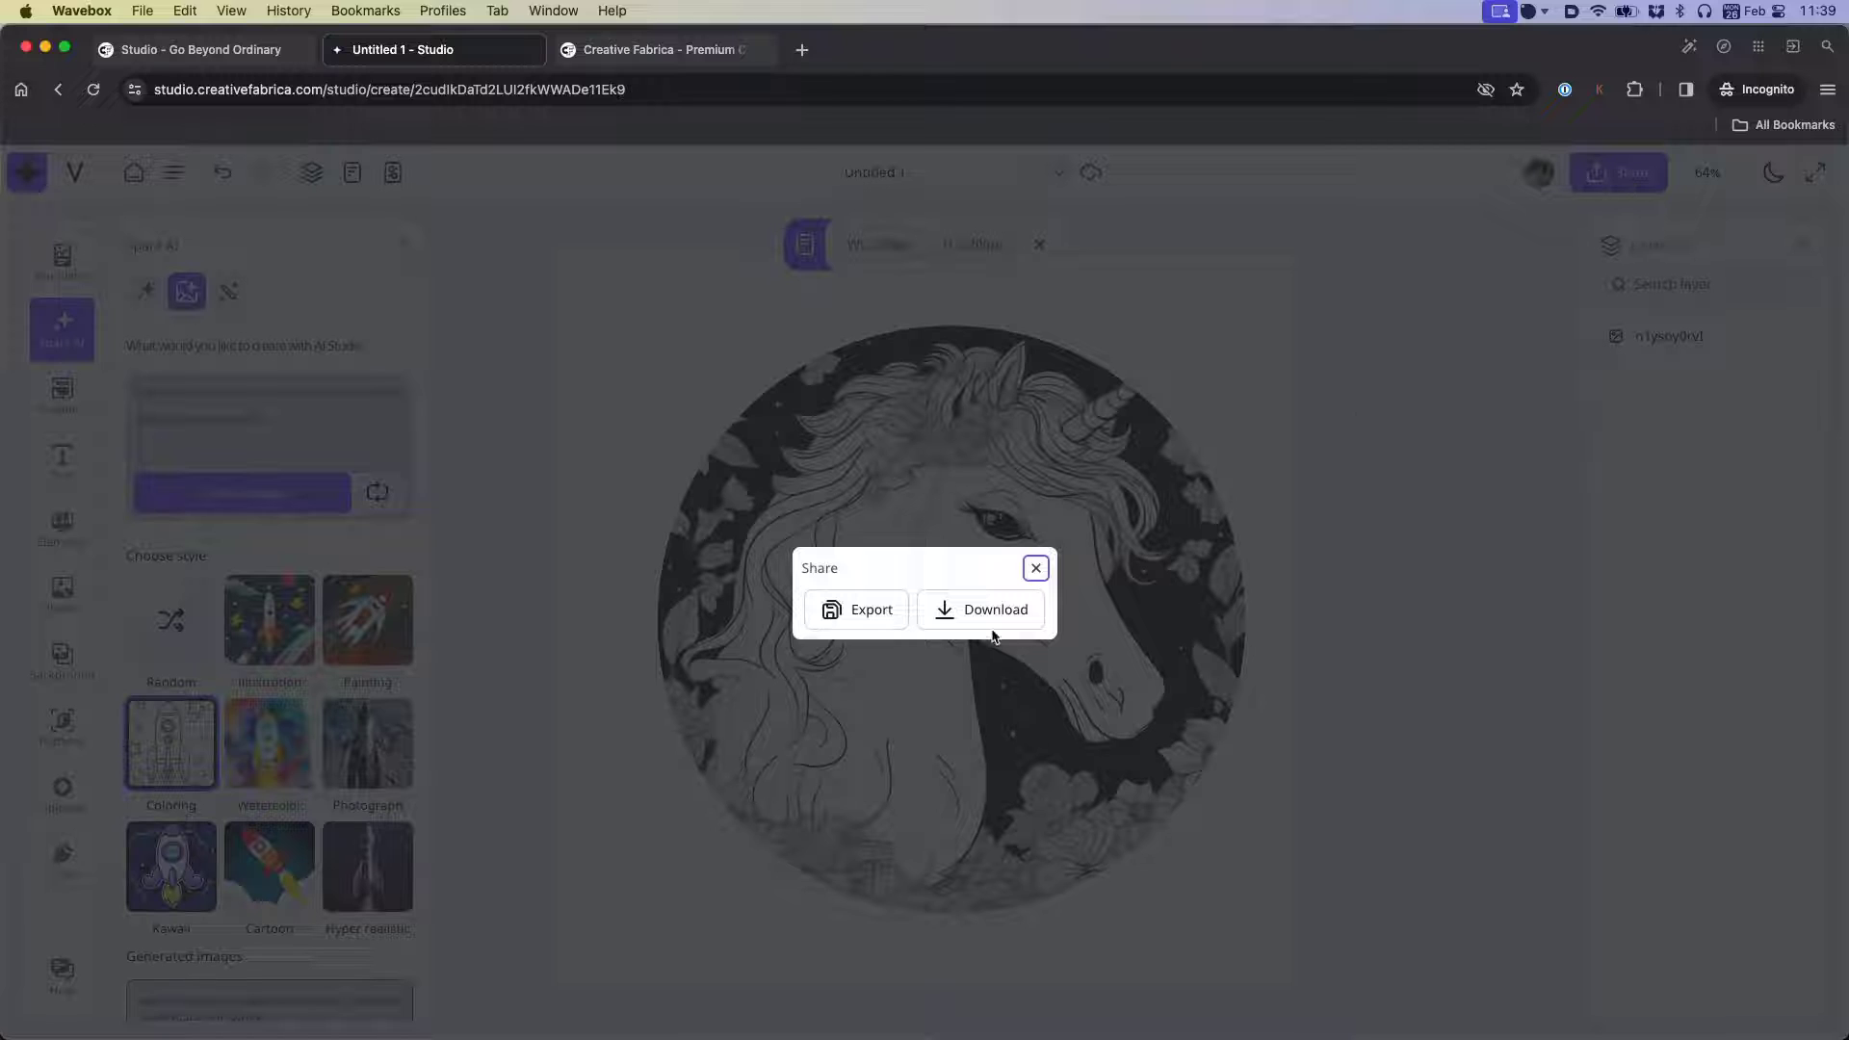
# - Download the circular unicorn design as a PNG, then open the page Background library
pyautogui.click(990, 613)
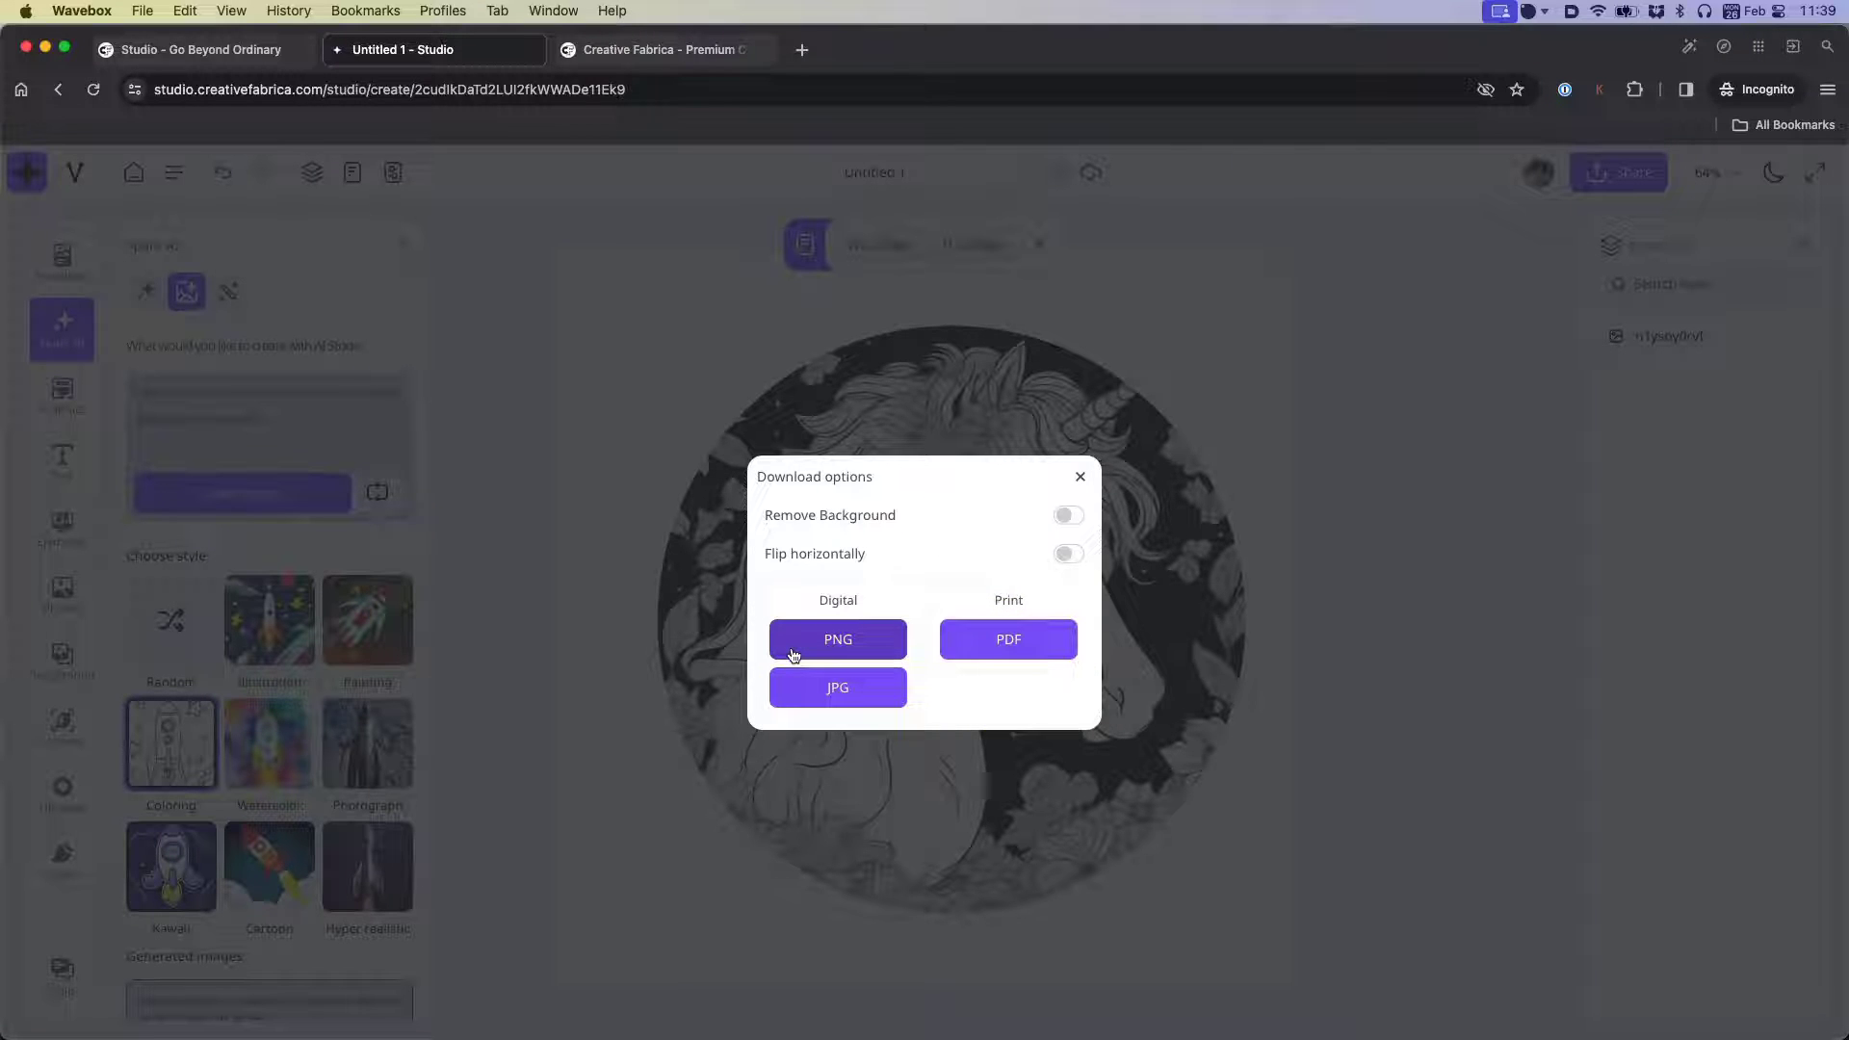
pyautogui.click(882, 641)
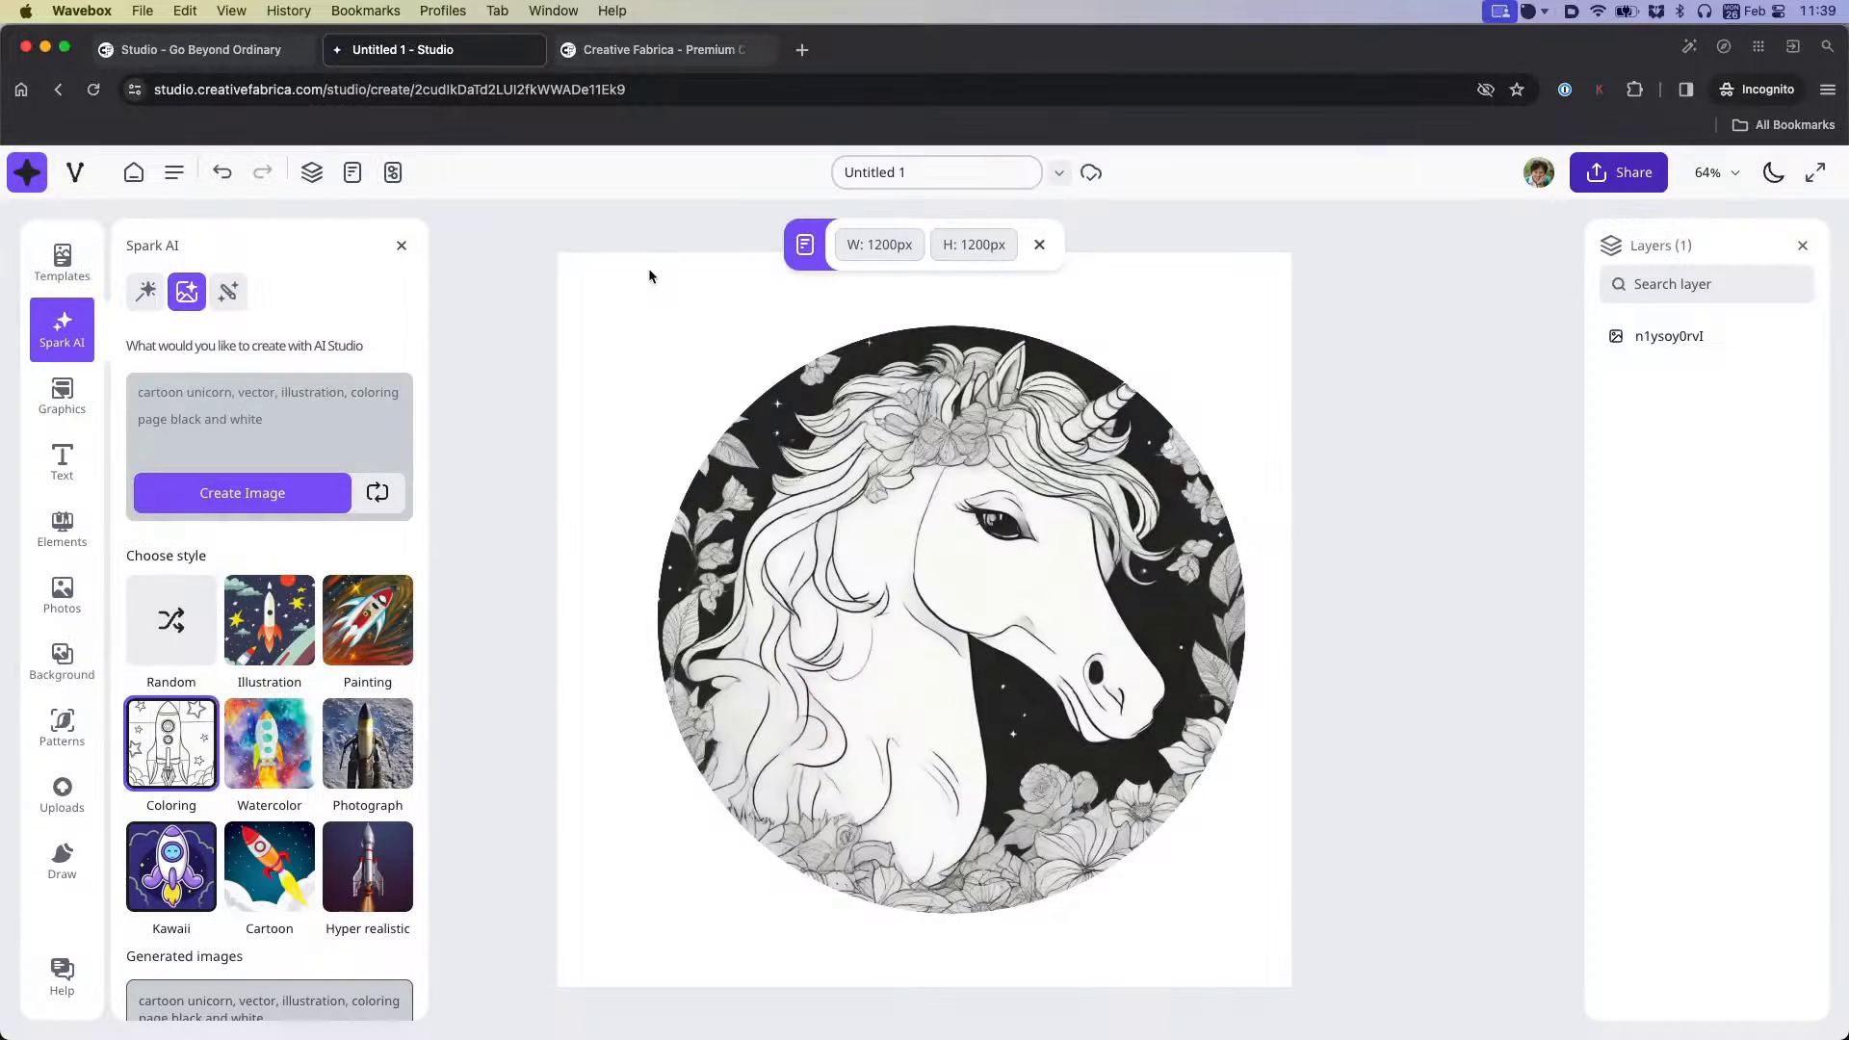
pyautogui.click(146, 291)
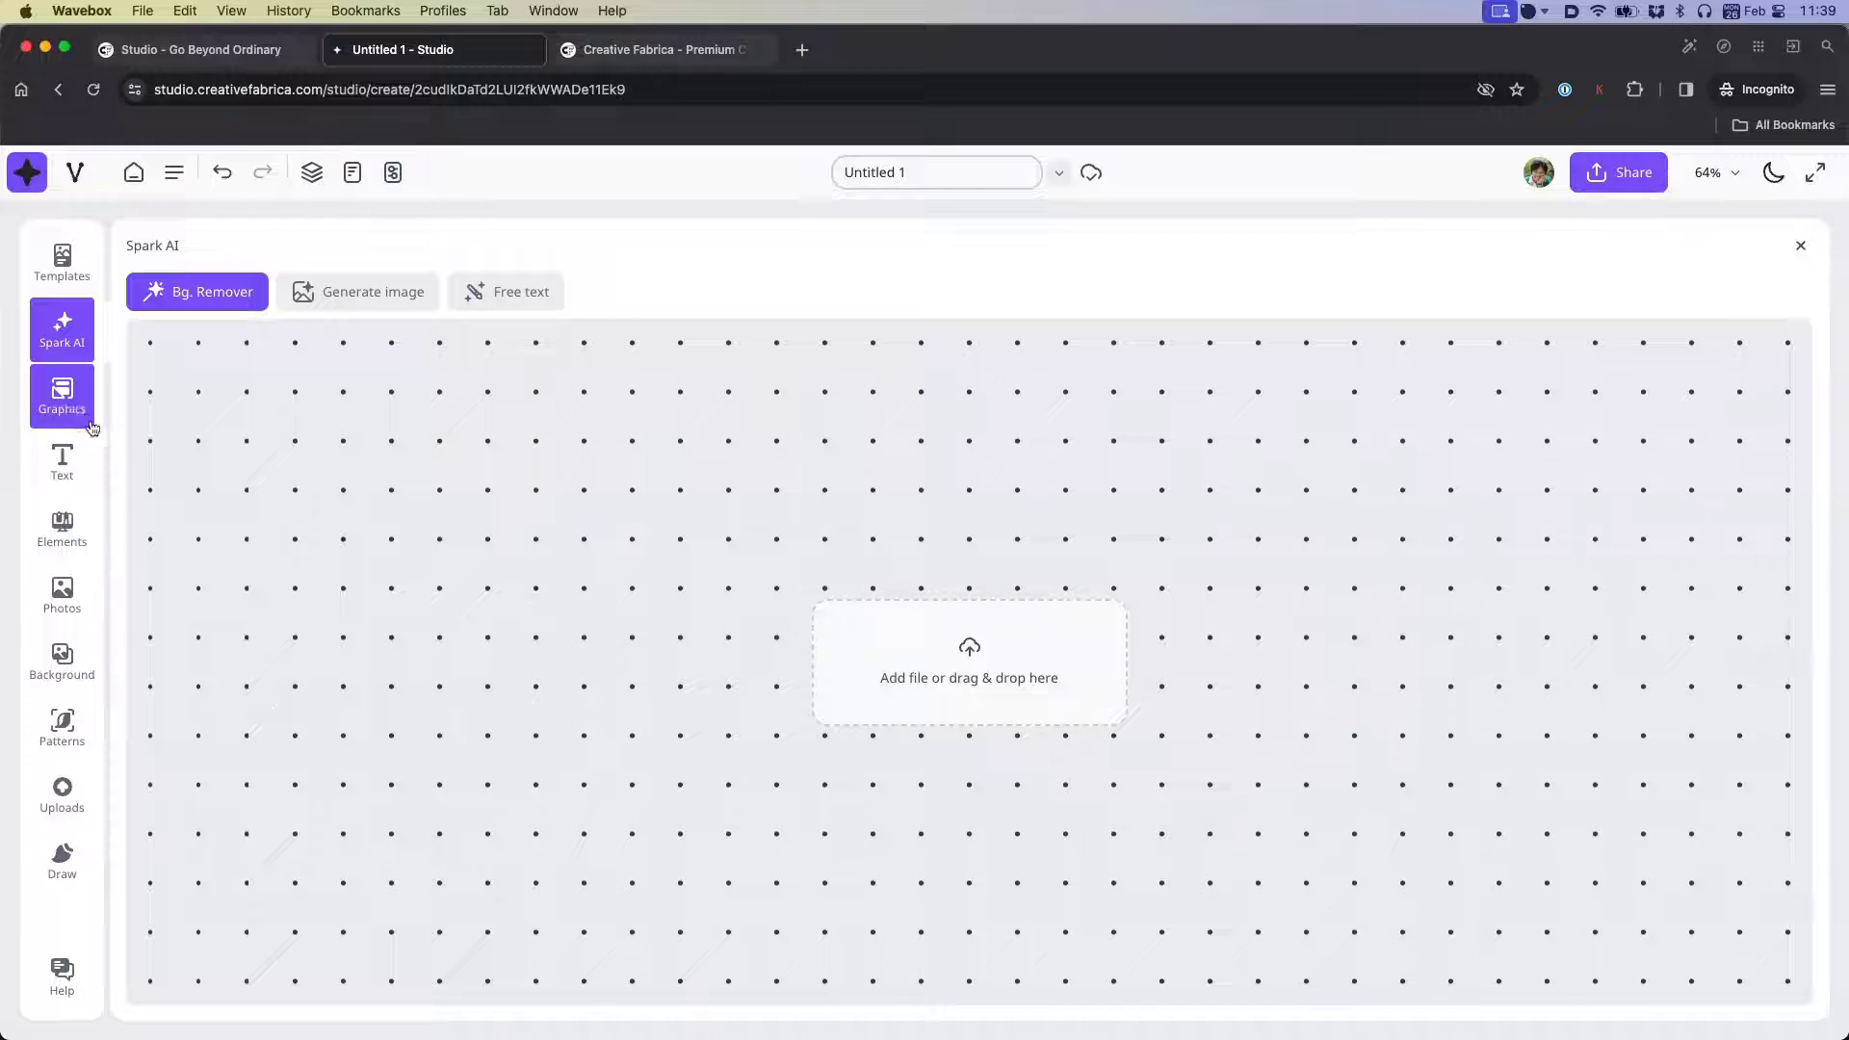
pyautogui.click(67, 658)
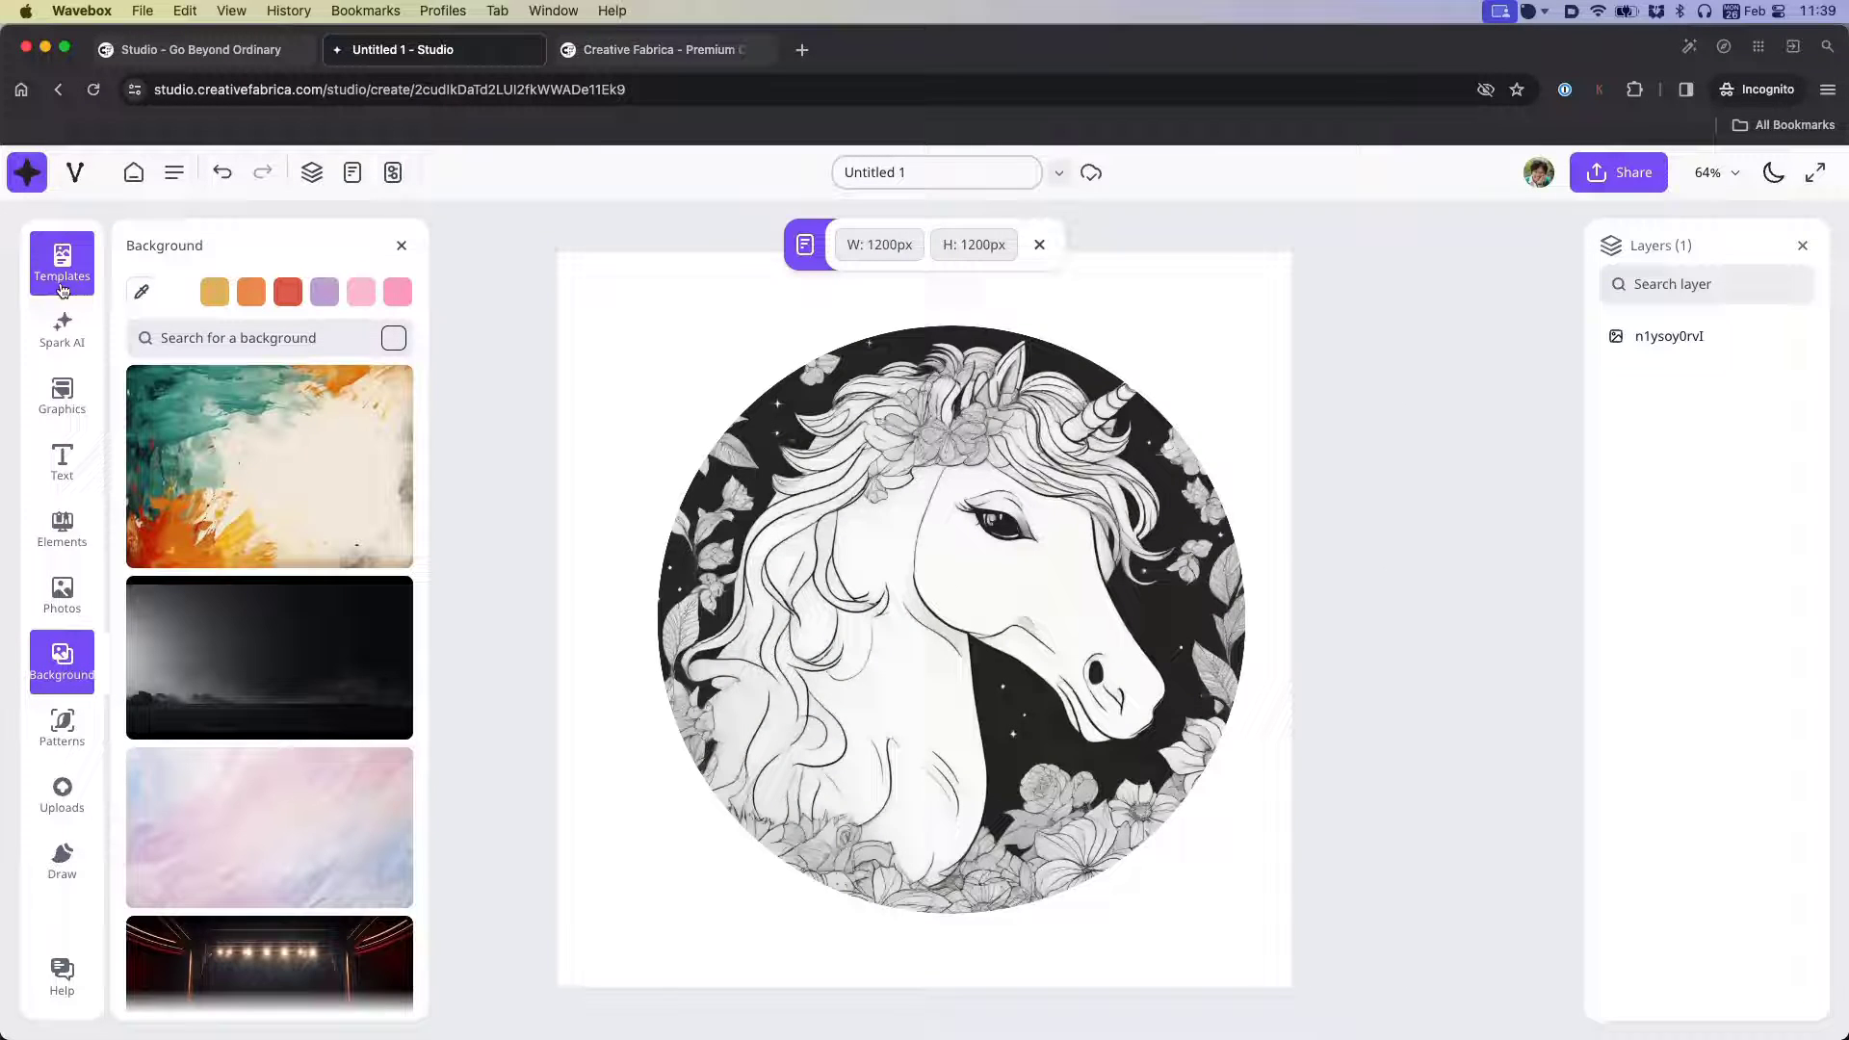
# - Remove the paper-plate photo's background in Spark AI's Bg. Remover and place the cut-out on the unicorn design
pyautogui.click(57, 321)
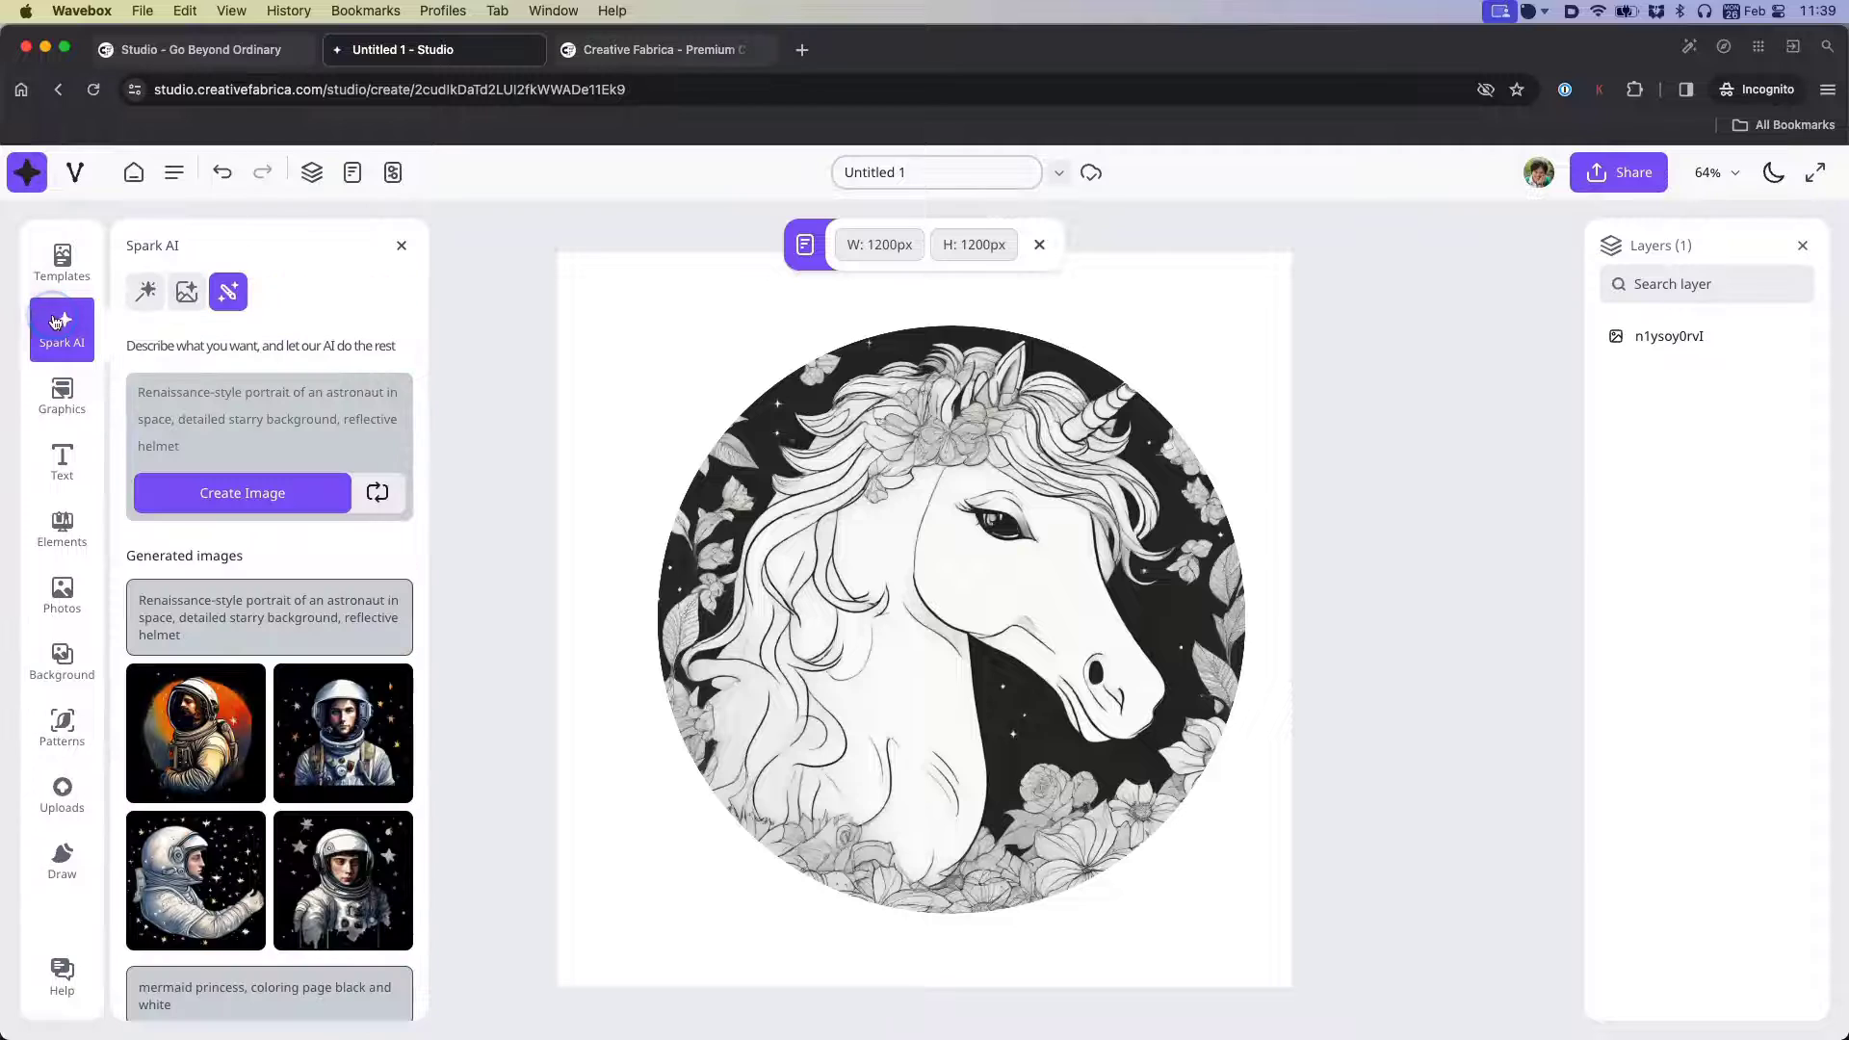
pyautogui.click(145, 291)
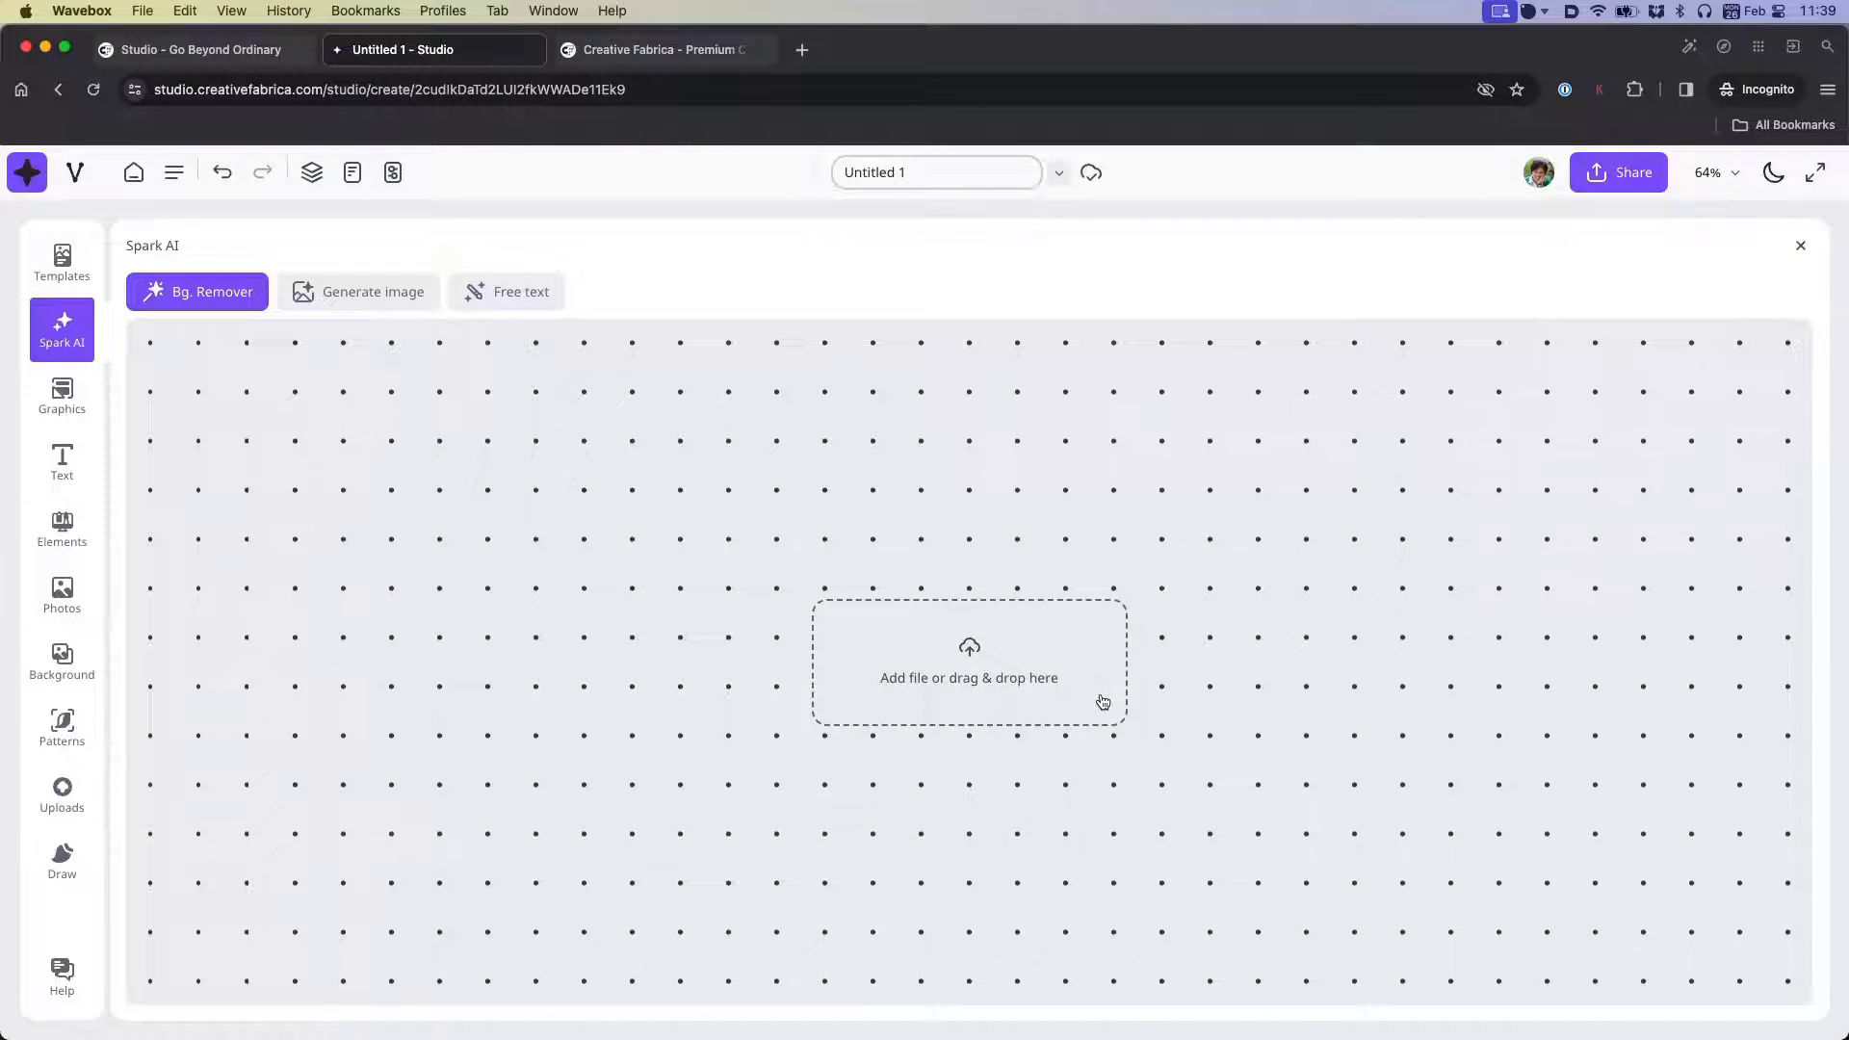
pyautogui.moveTo(1103, 701); pyautogui.dragTo(935, 537)
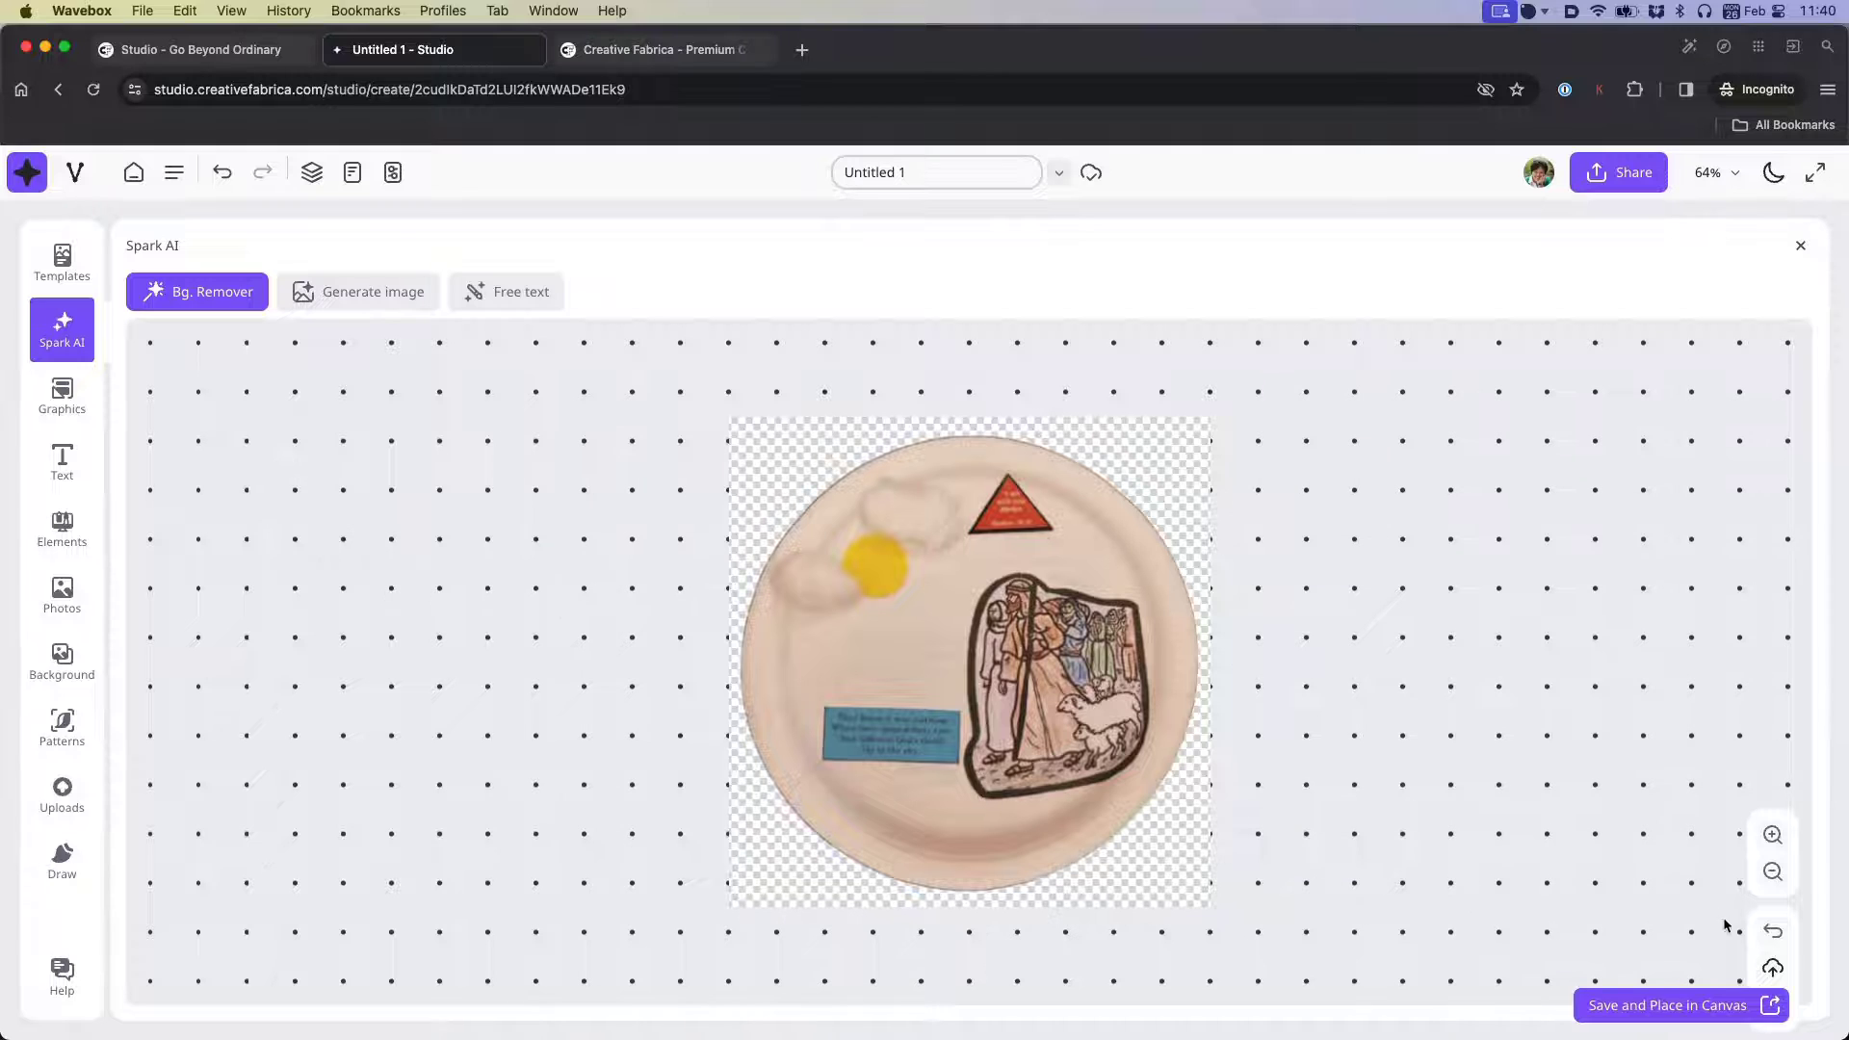
pyautogui.click(1686, 1004)
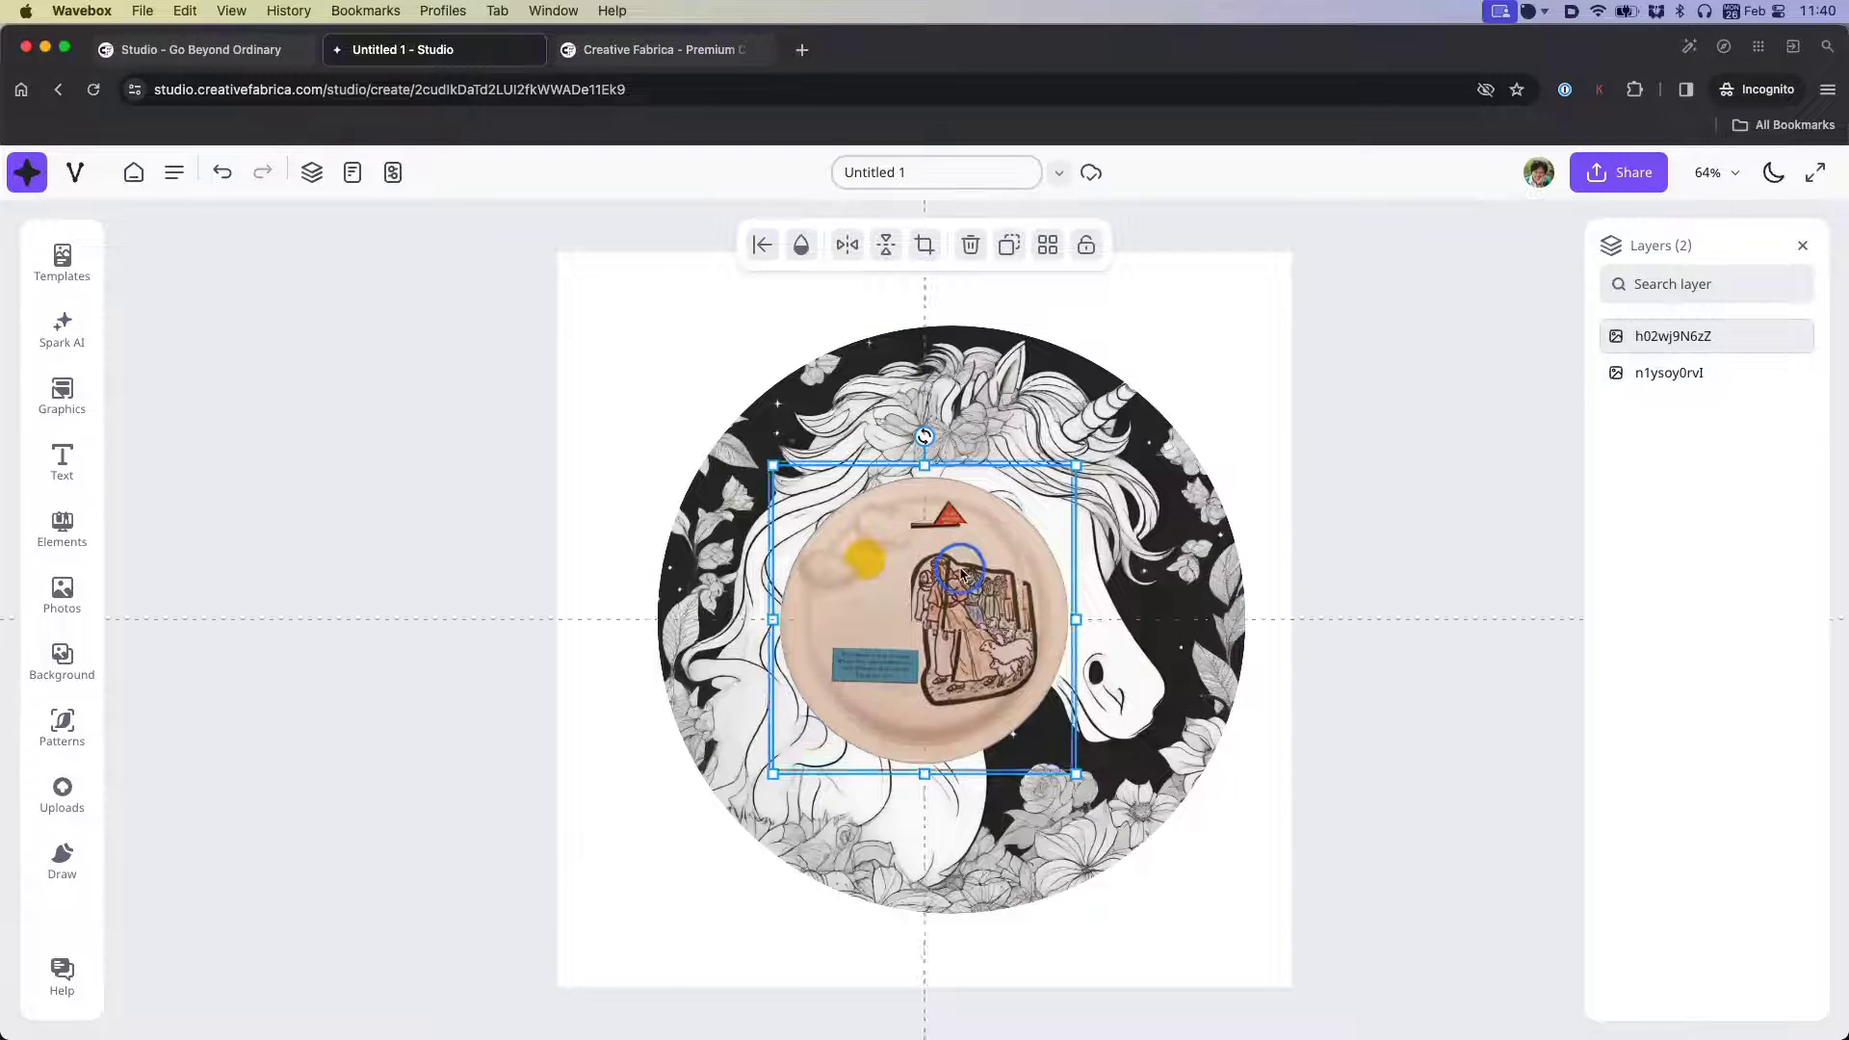
# - Move the plate cut-out up-left, enlarge it, delete it, then go to the Vectorizer
pyautogui.moveTo(990, 590); pyautogui.dragTo(824, 450)
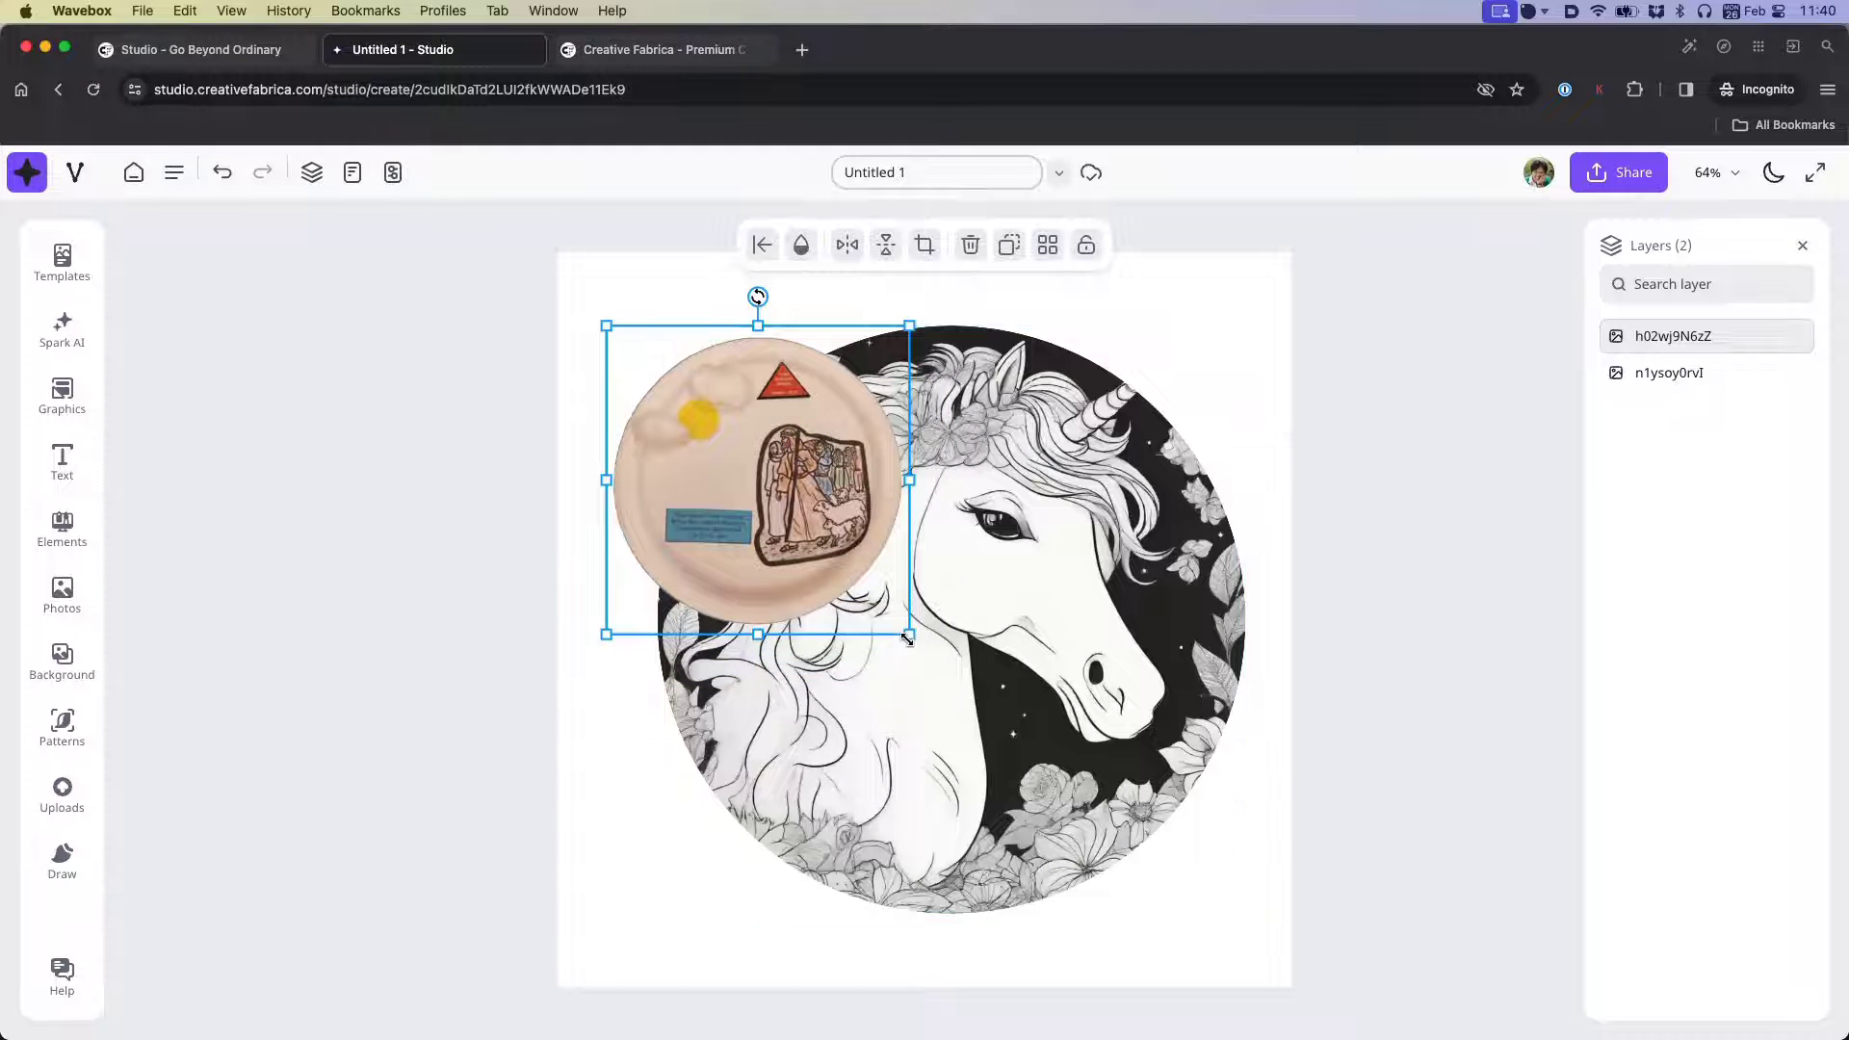
pyautogui.moveTo(923, 663)
pyautogui.mouseDown()
pyautogui.moveTo(1082, 872)
pyautogui.moveTo(928, 653)
pyautogui.mouseUp()
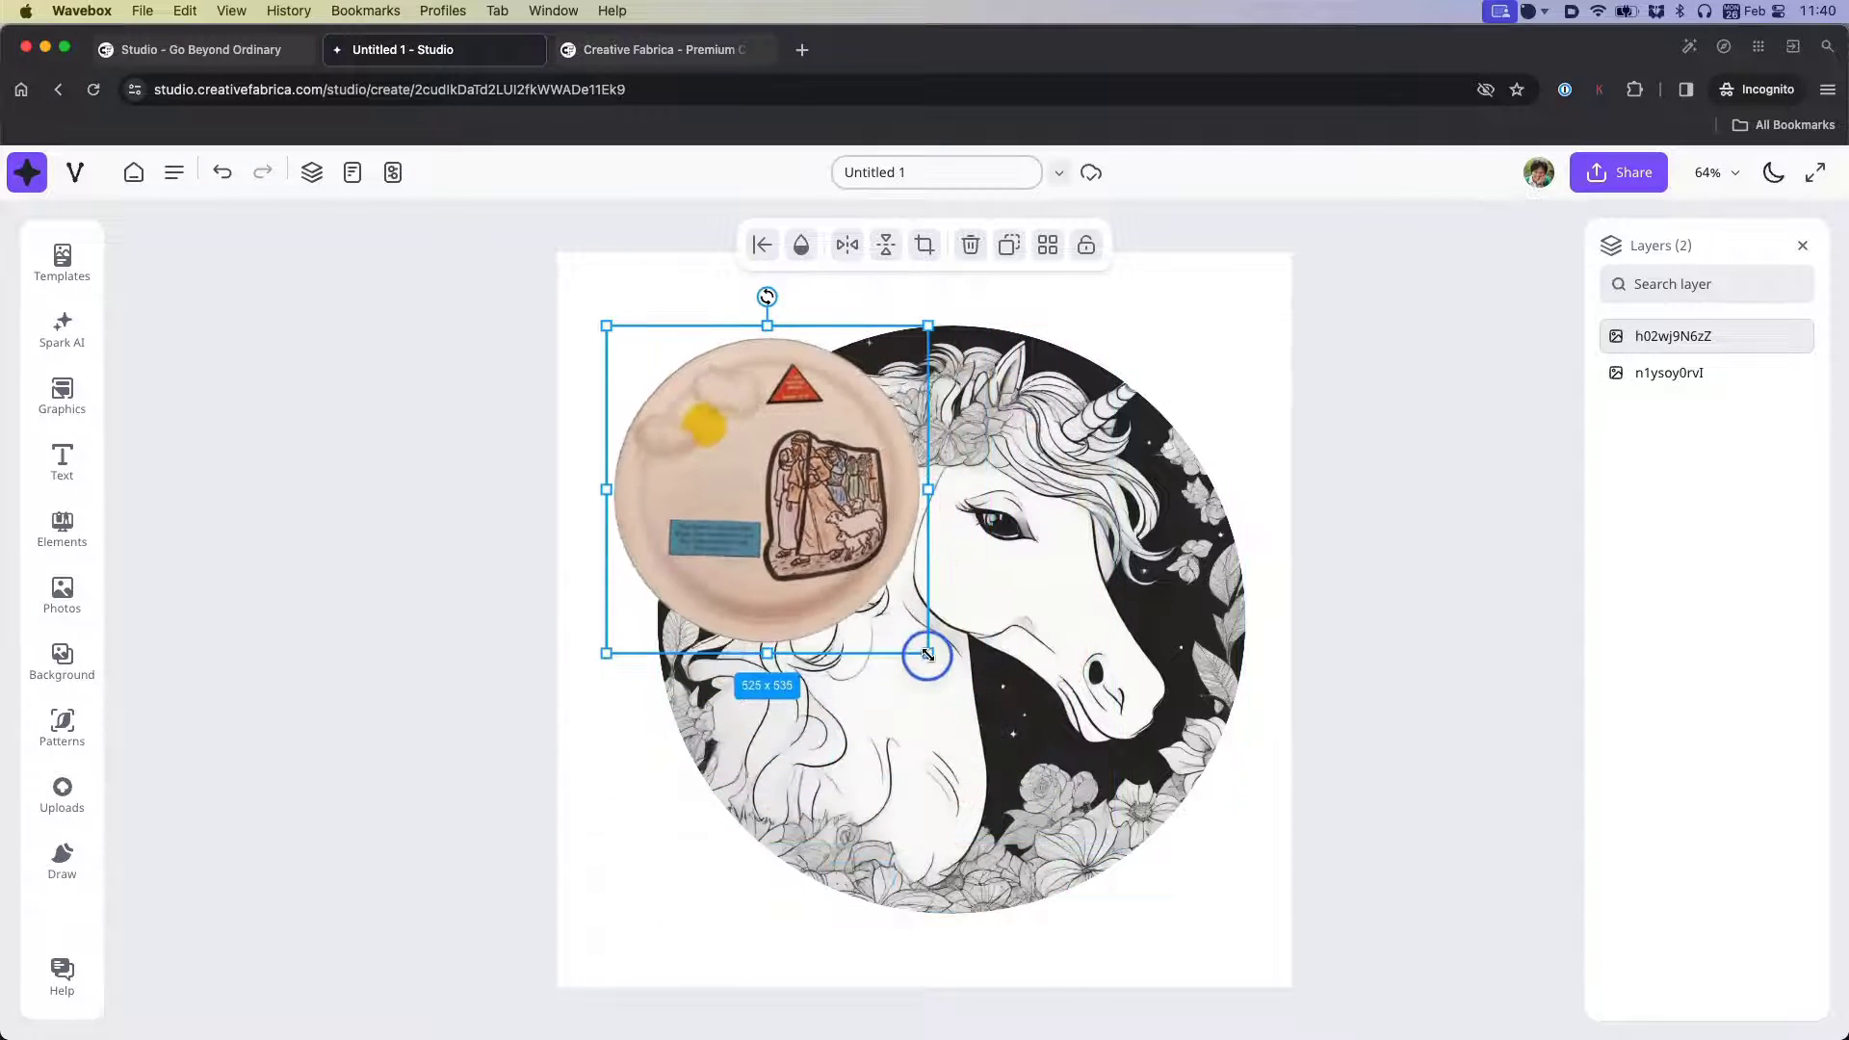
pyautogui.press('Delete')
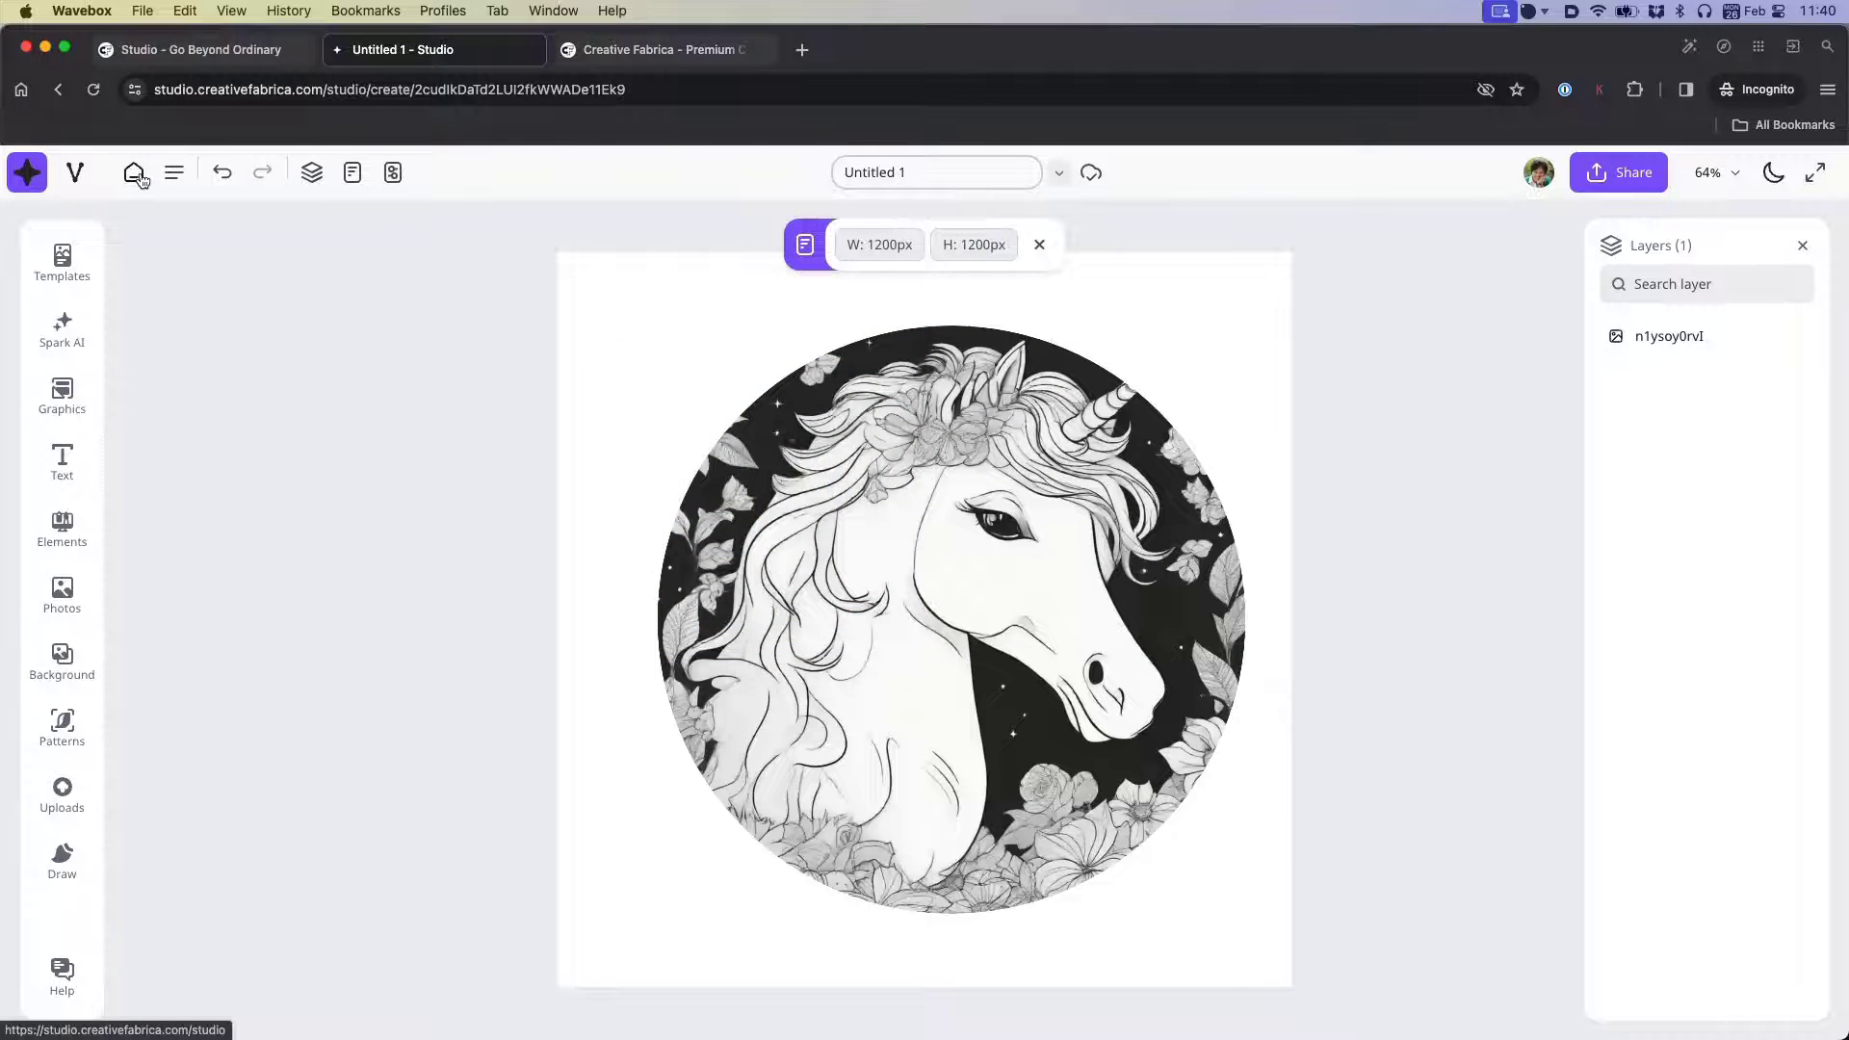
pyautogui.click(86, 178)
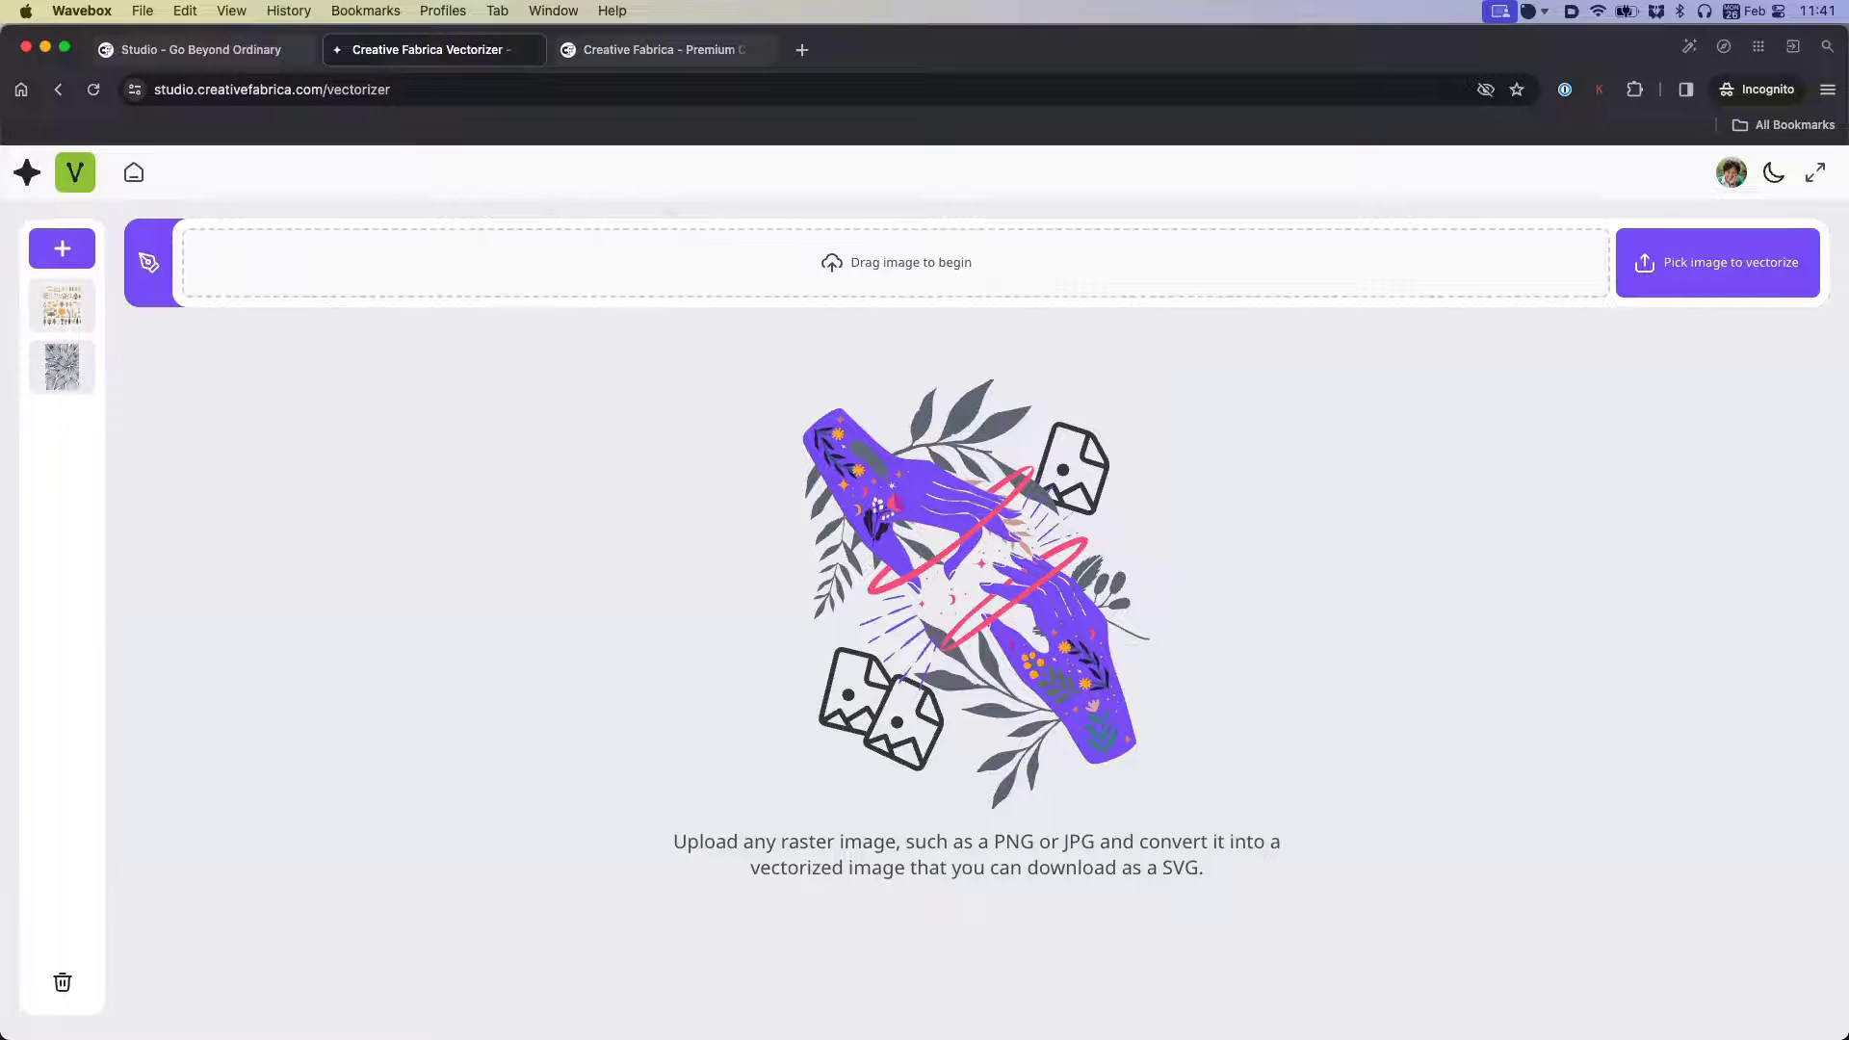
# - Vectorize the trees-and-animals clip-art sheet, add it to Studio uploads, and return to Studio
pyautogui.moveTo(784, 258); pyautogui.dragTo(872, 279)
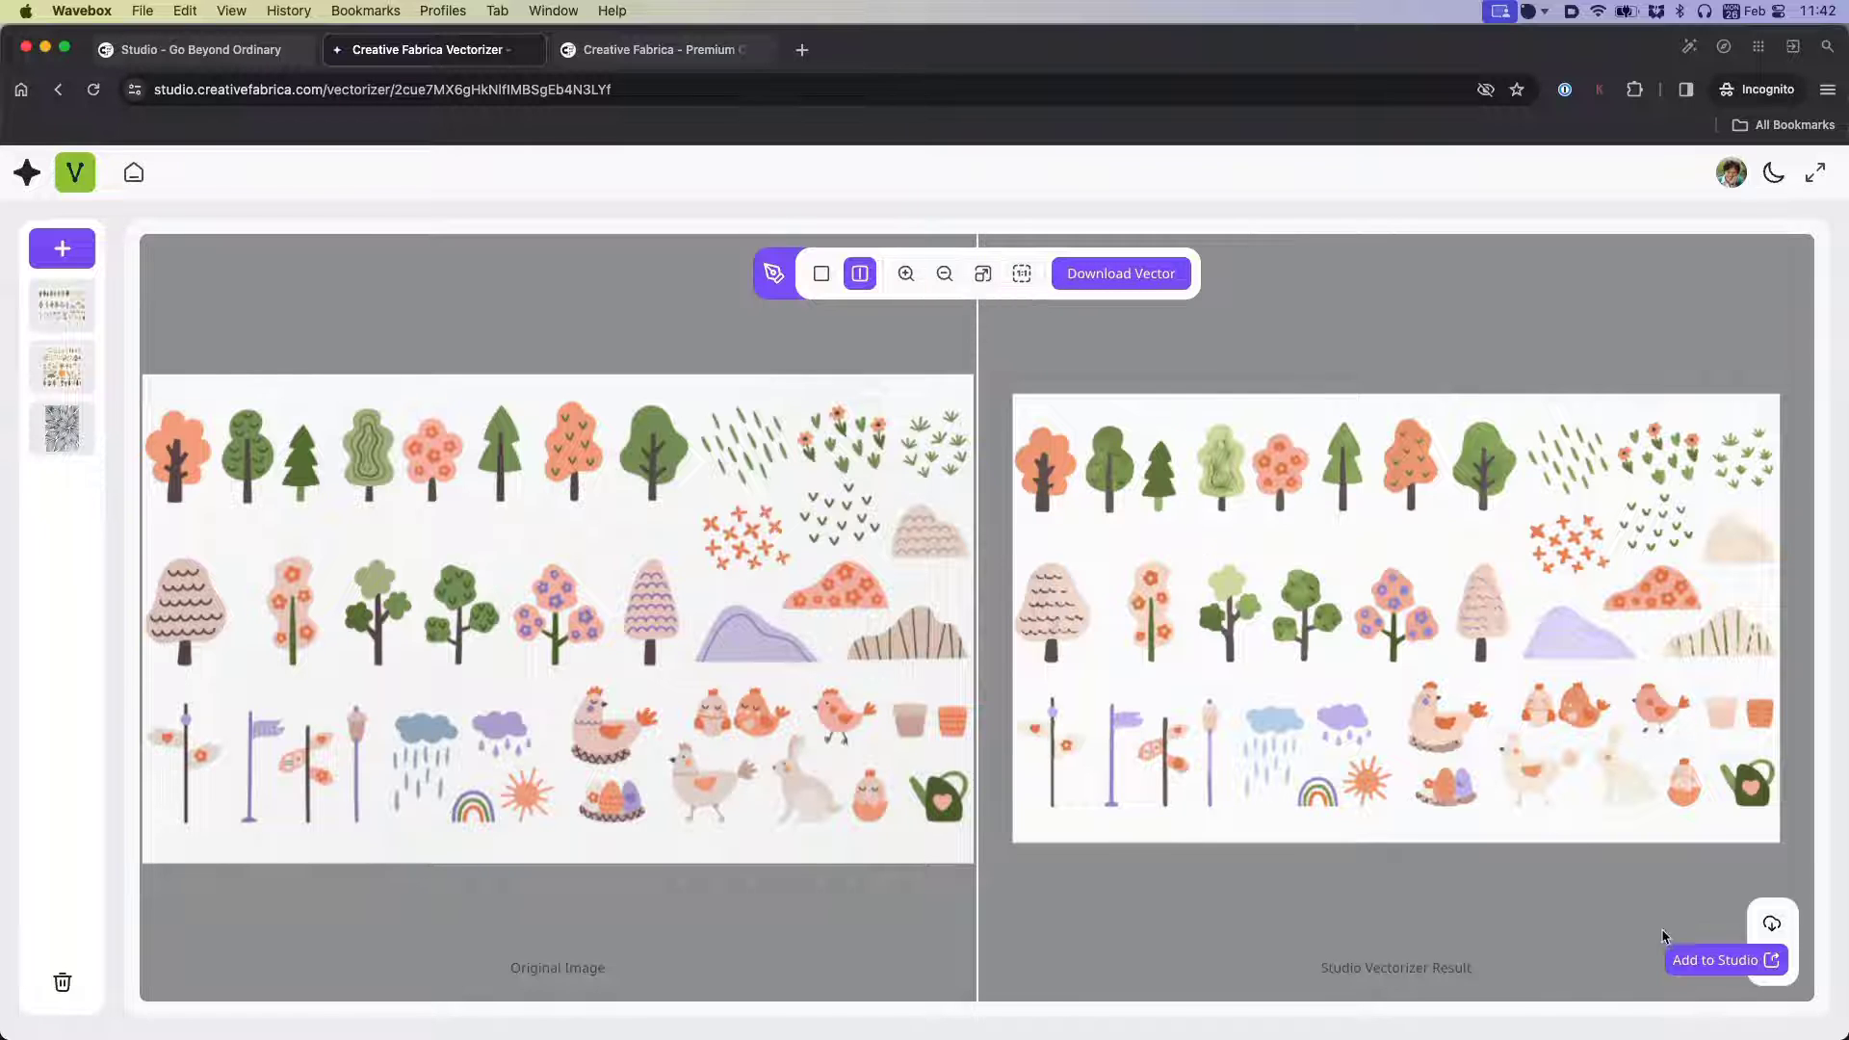
pyautogui.click(1703, 961)
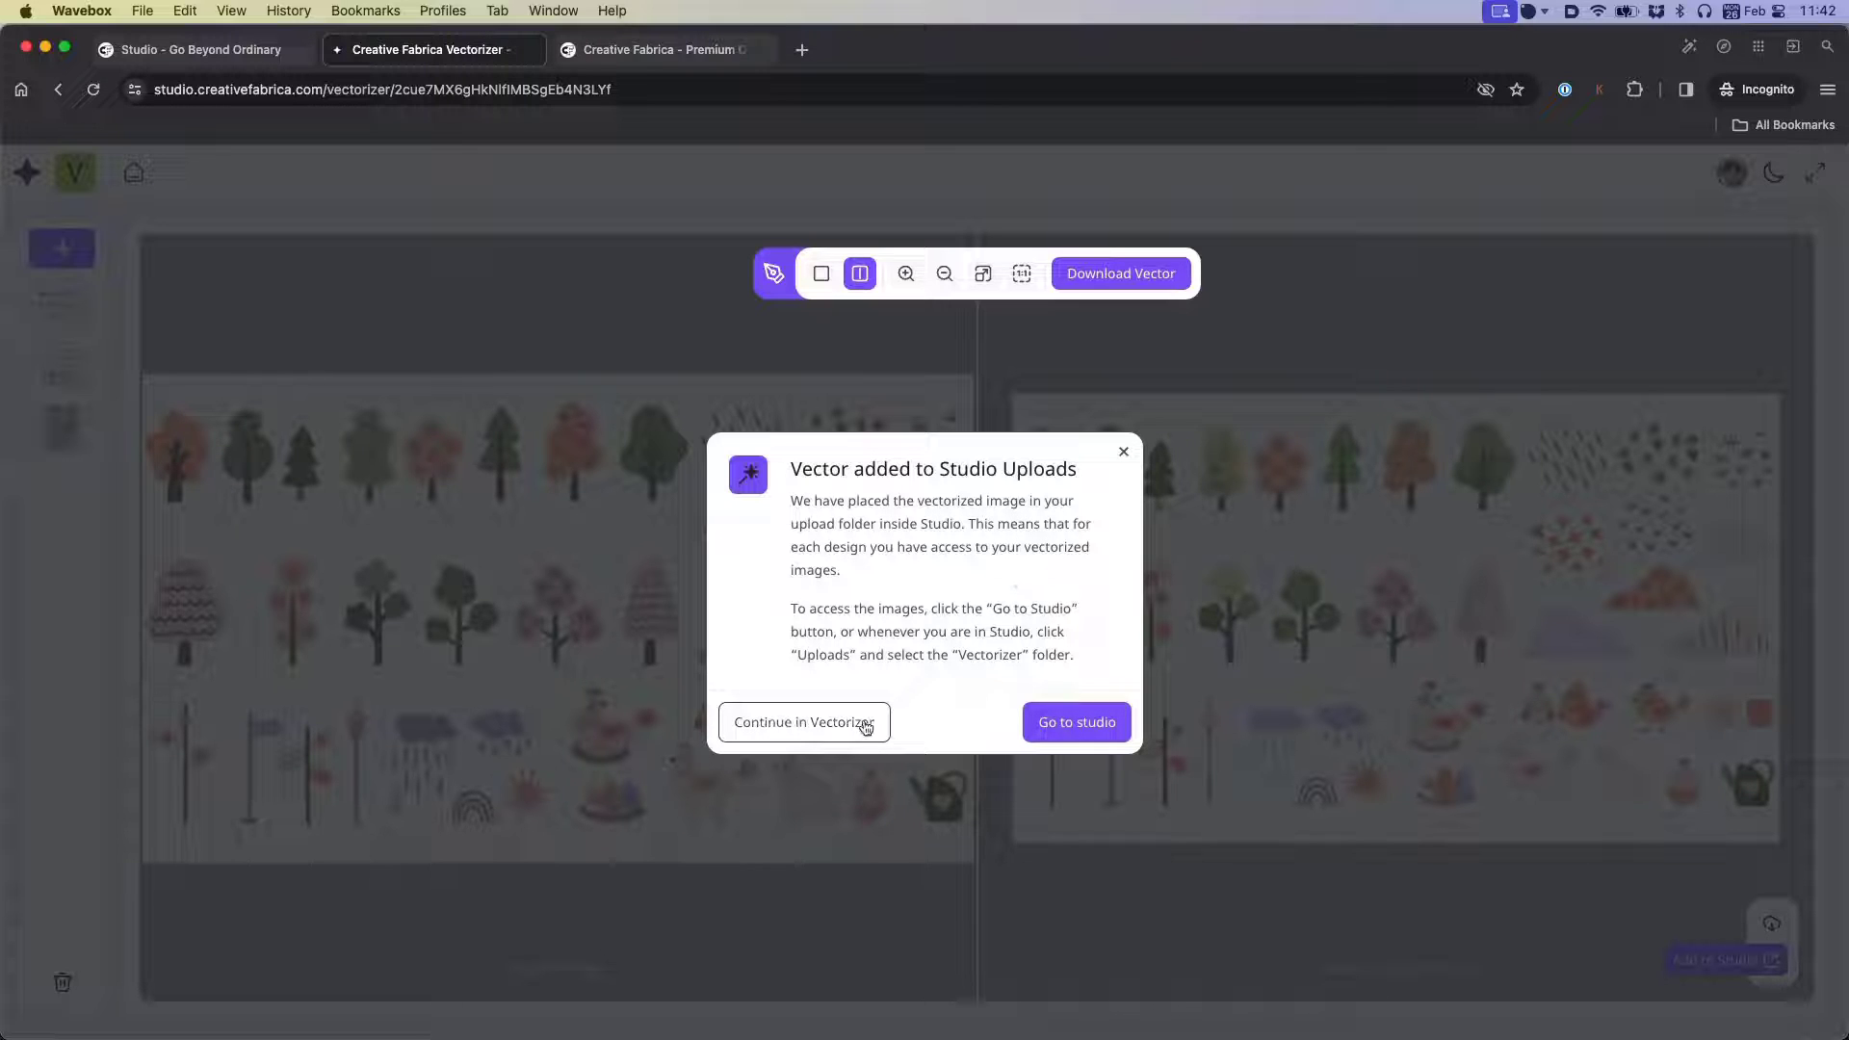
pyautogui.click(1076, 723)
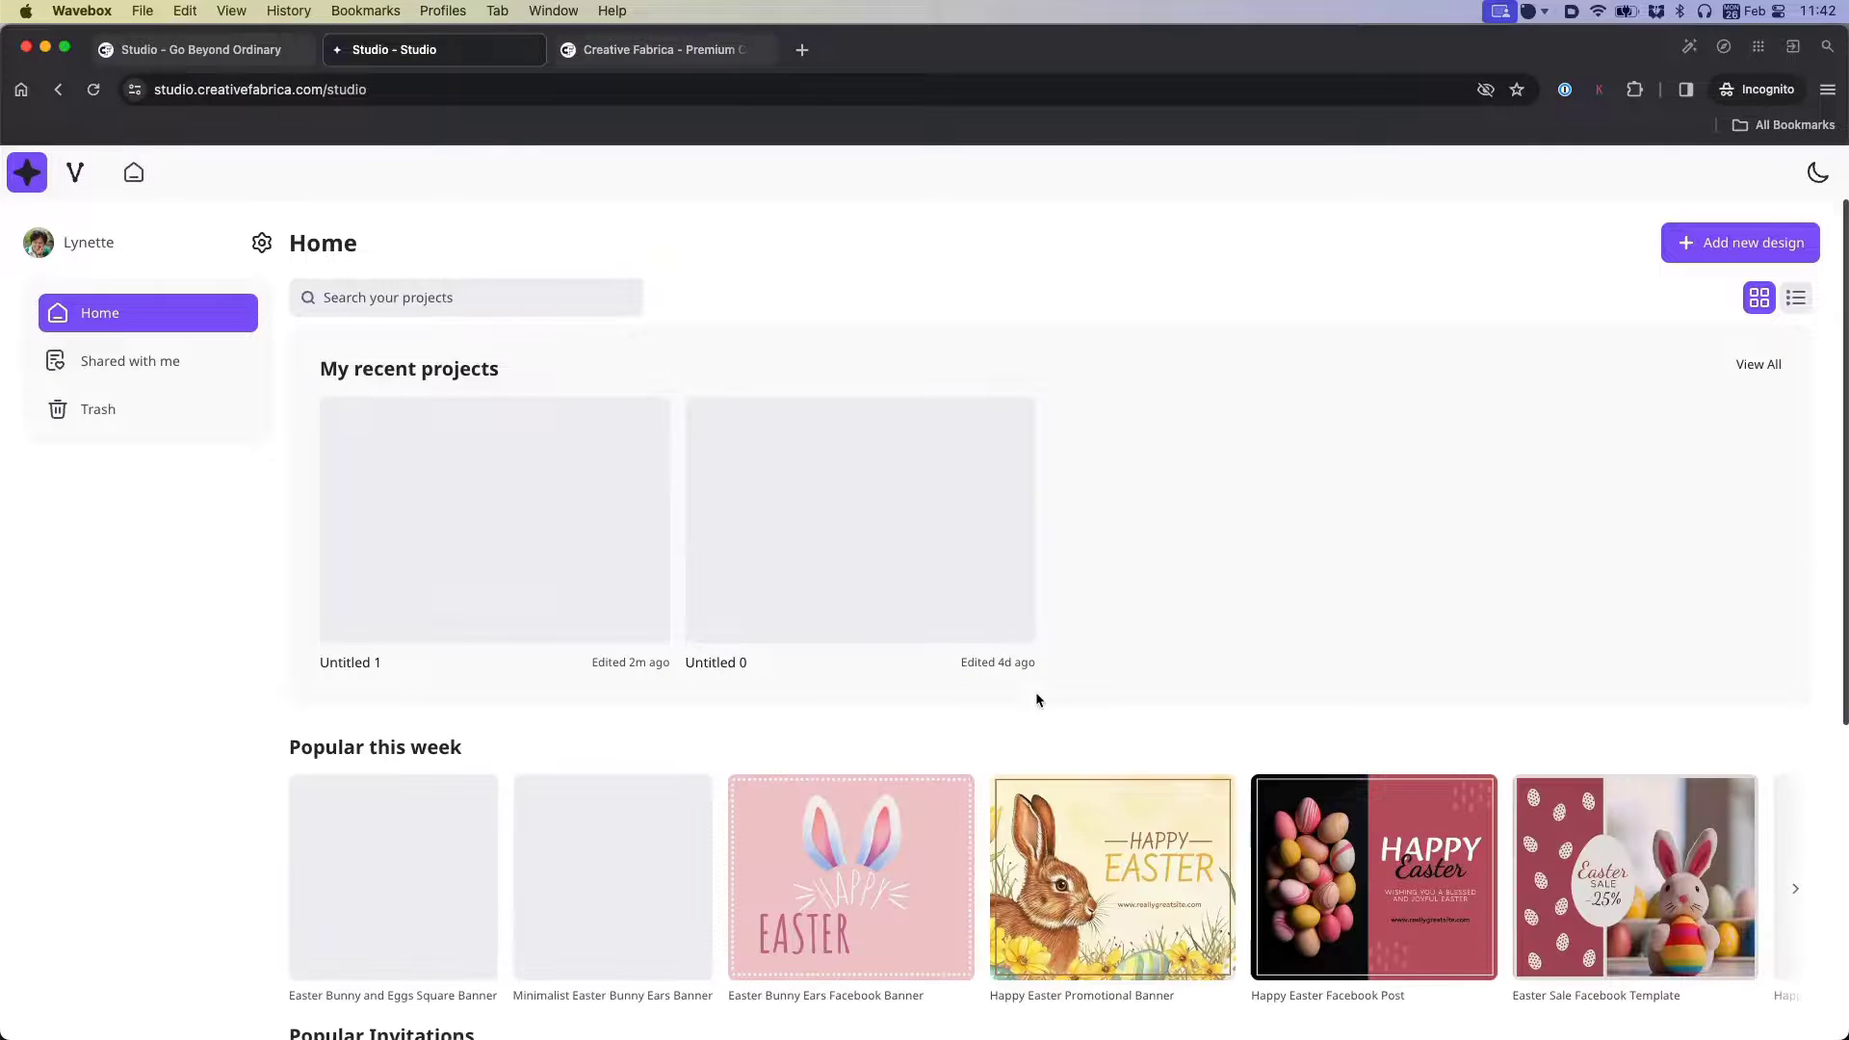
# - Reopen the Untitled 1 design and show the Vectorizer uploads folder
pyautogui.click(402, 451)
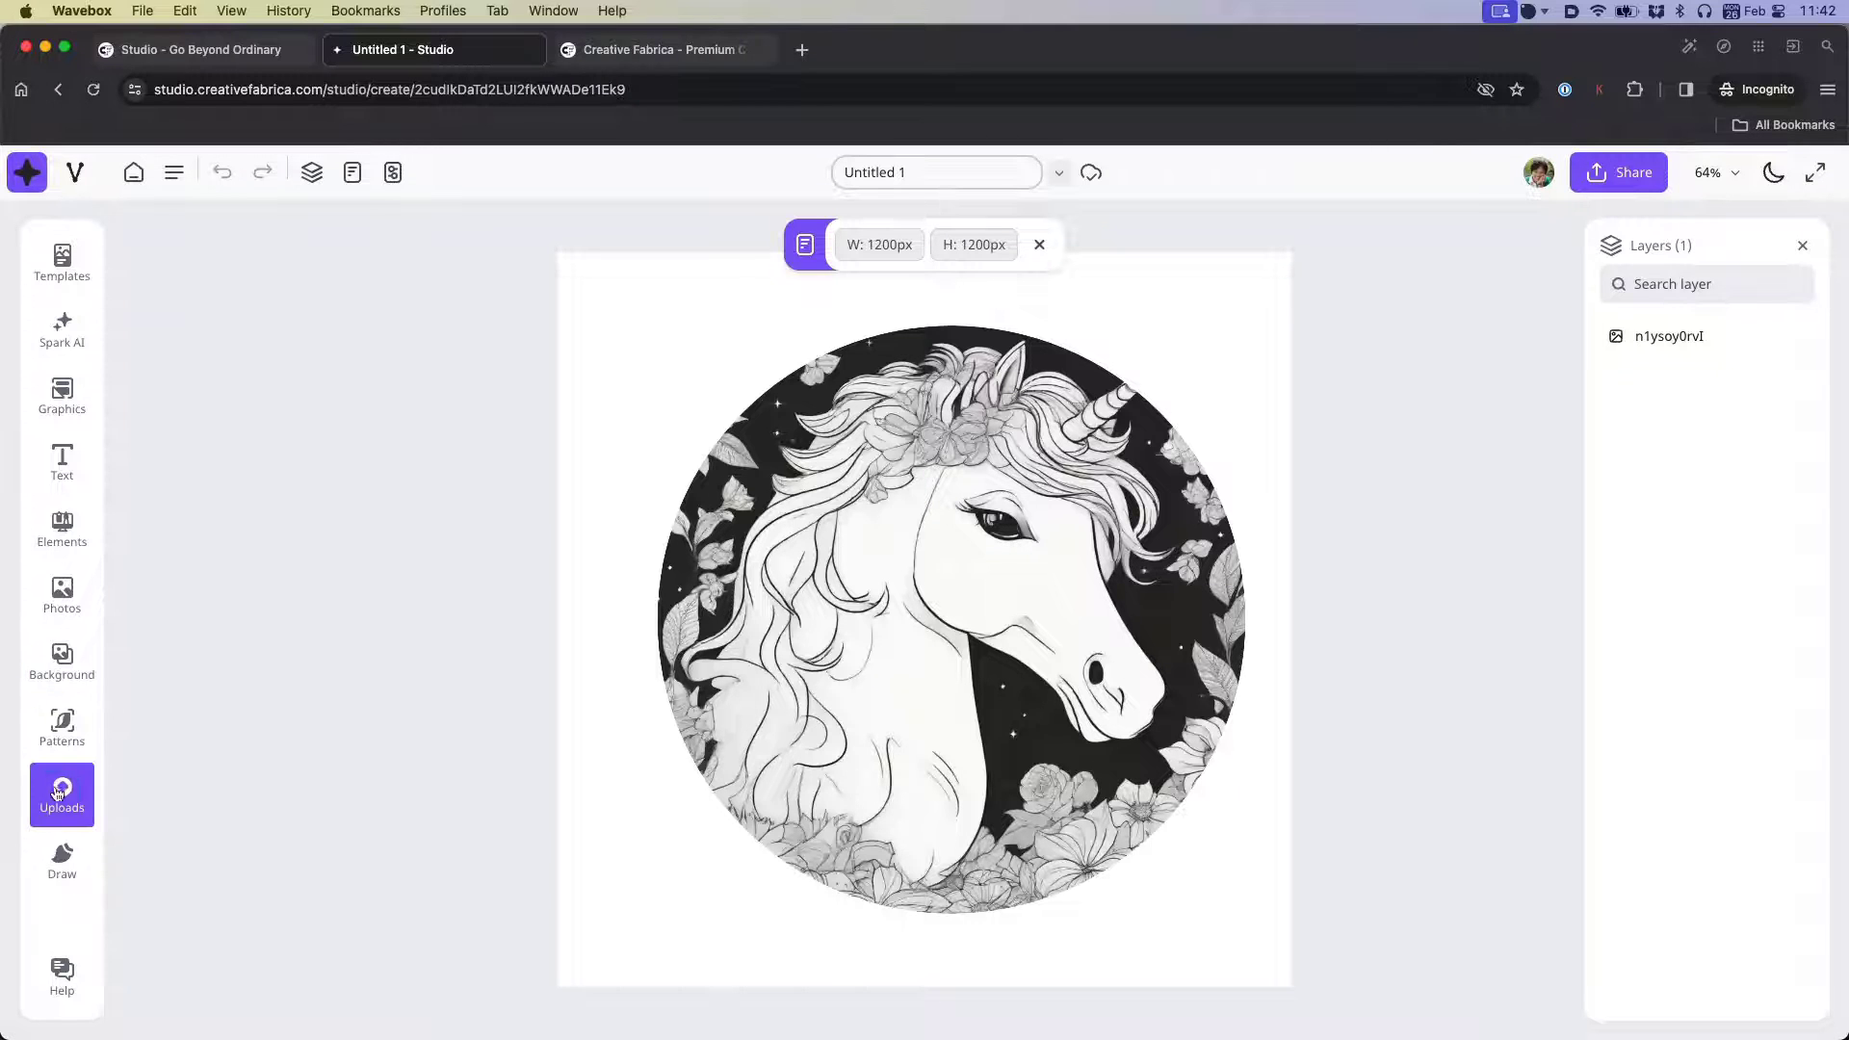
pyautogui.click(62, 795)
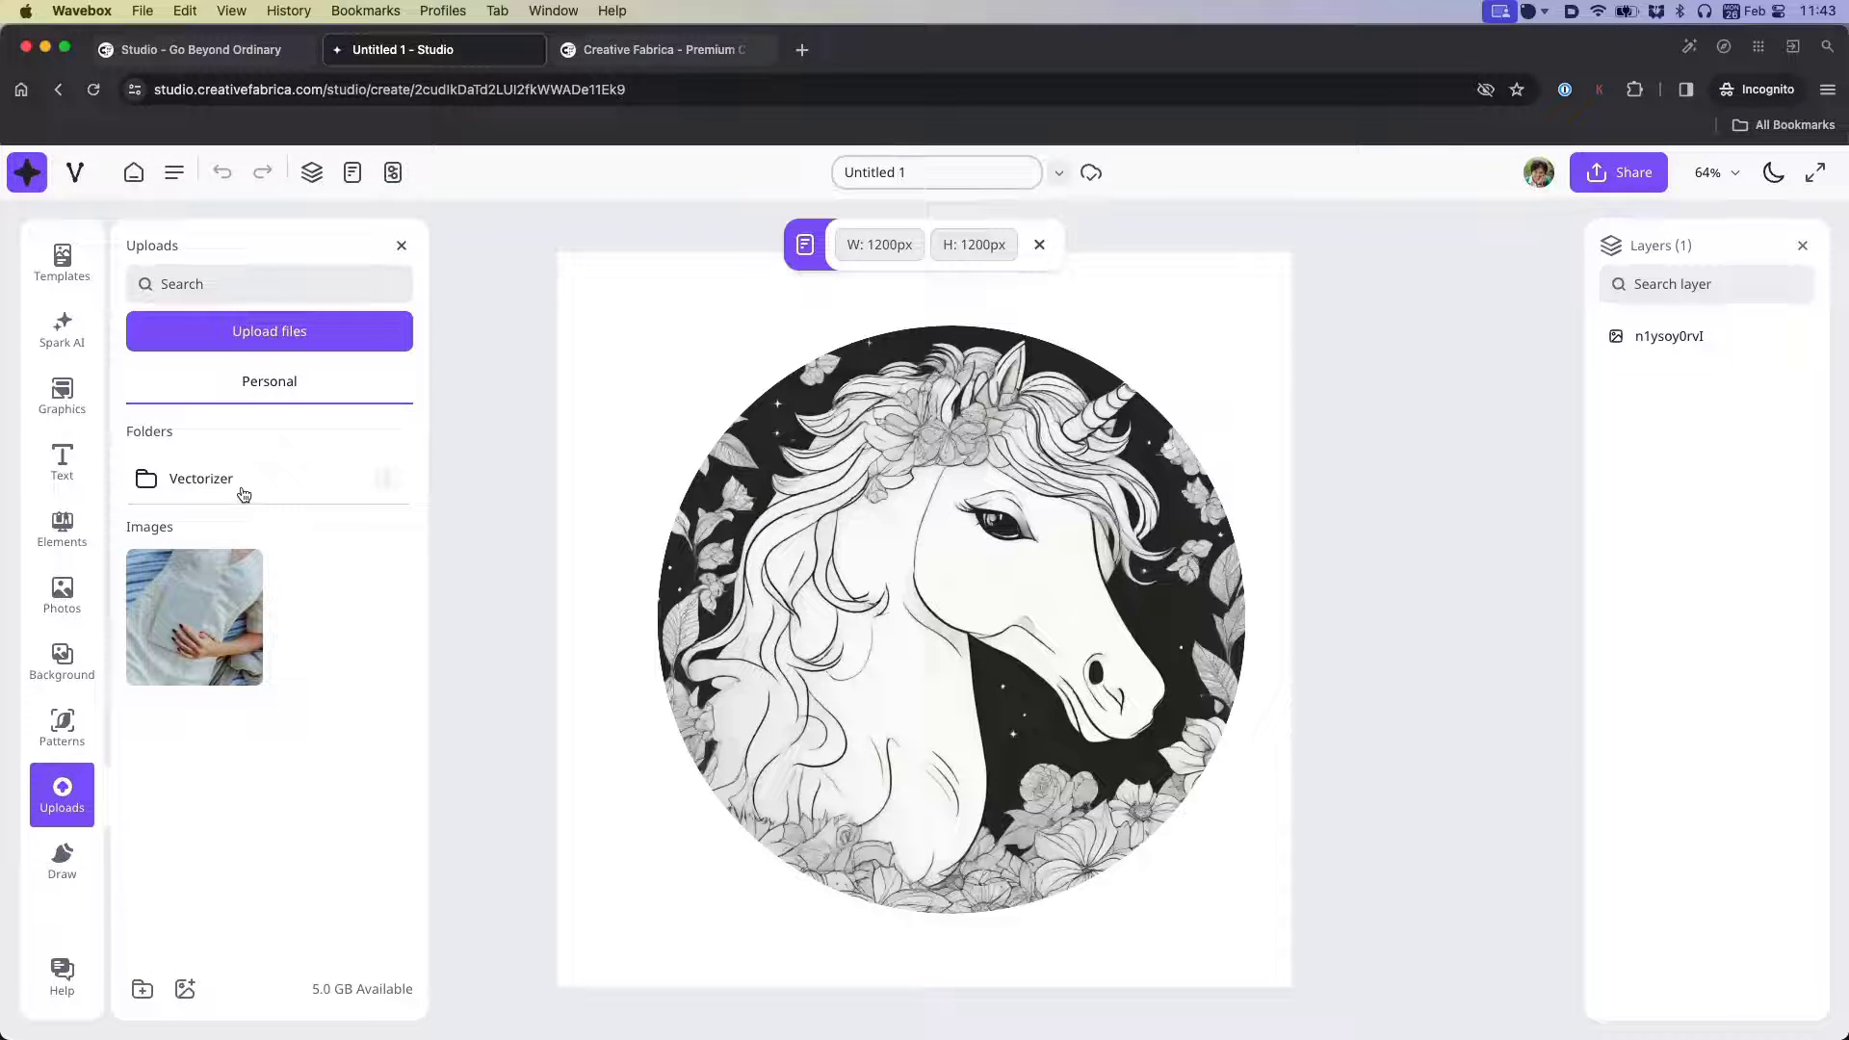
pyautogui.click(246, 492)
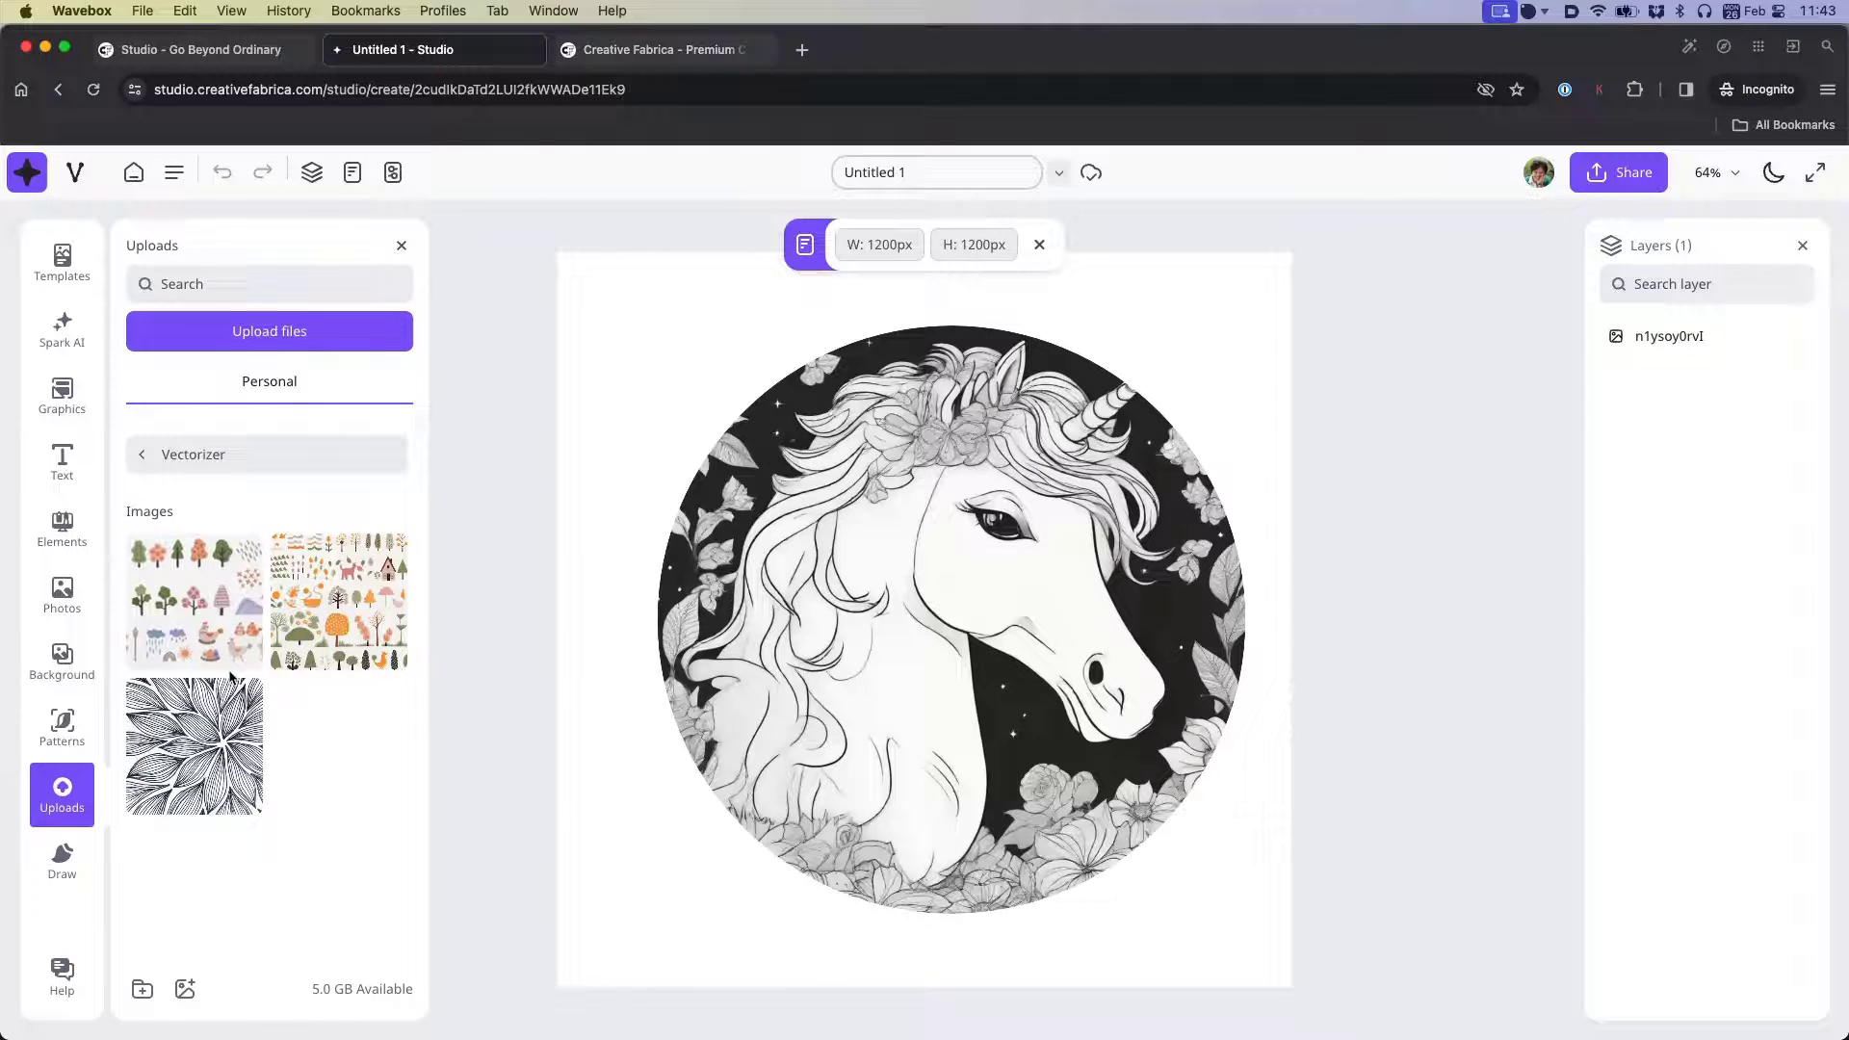
# - Place the tree illustrations on the canvas, move and enlarge them, then delete them
pyautogui.click(205, 640)
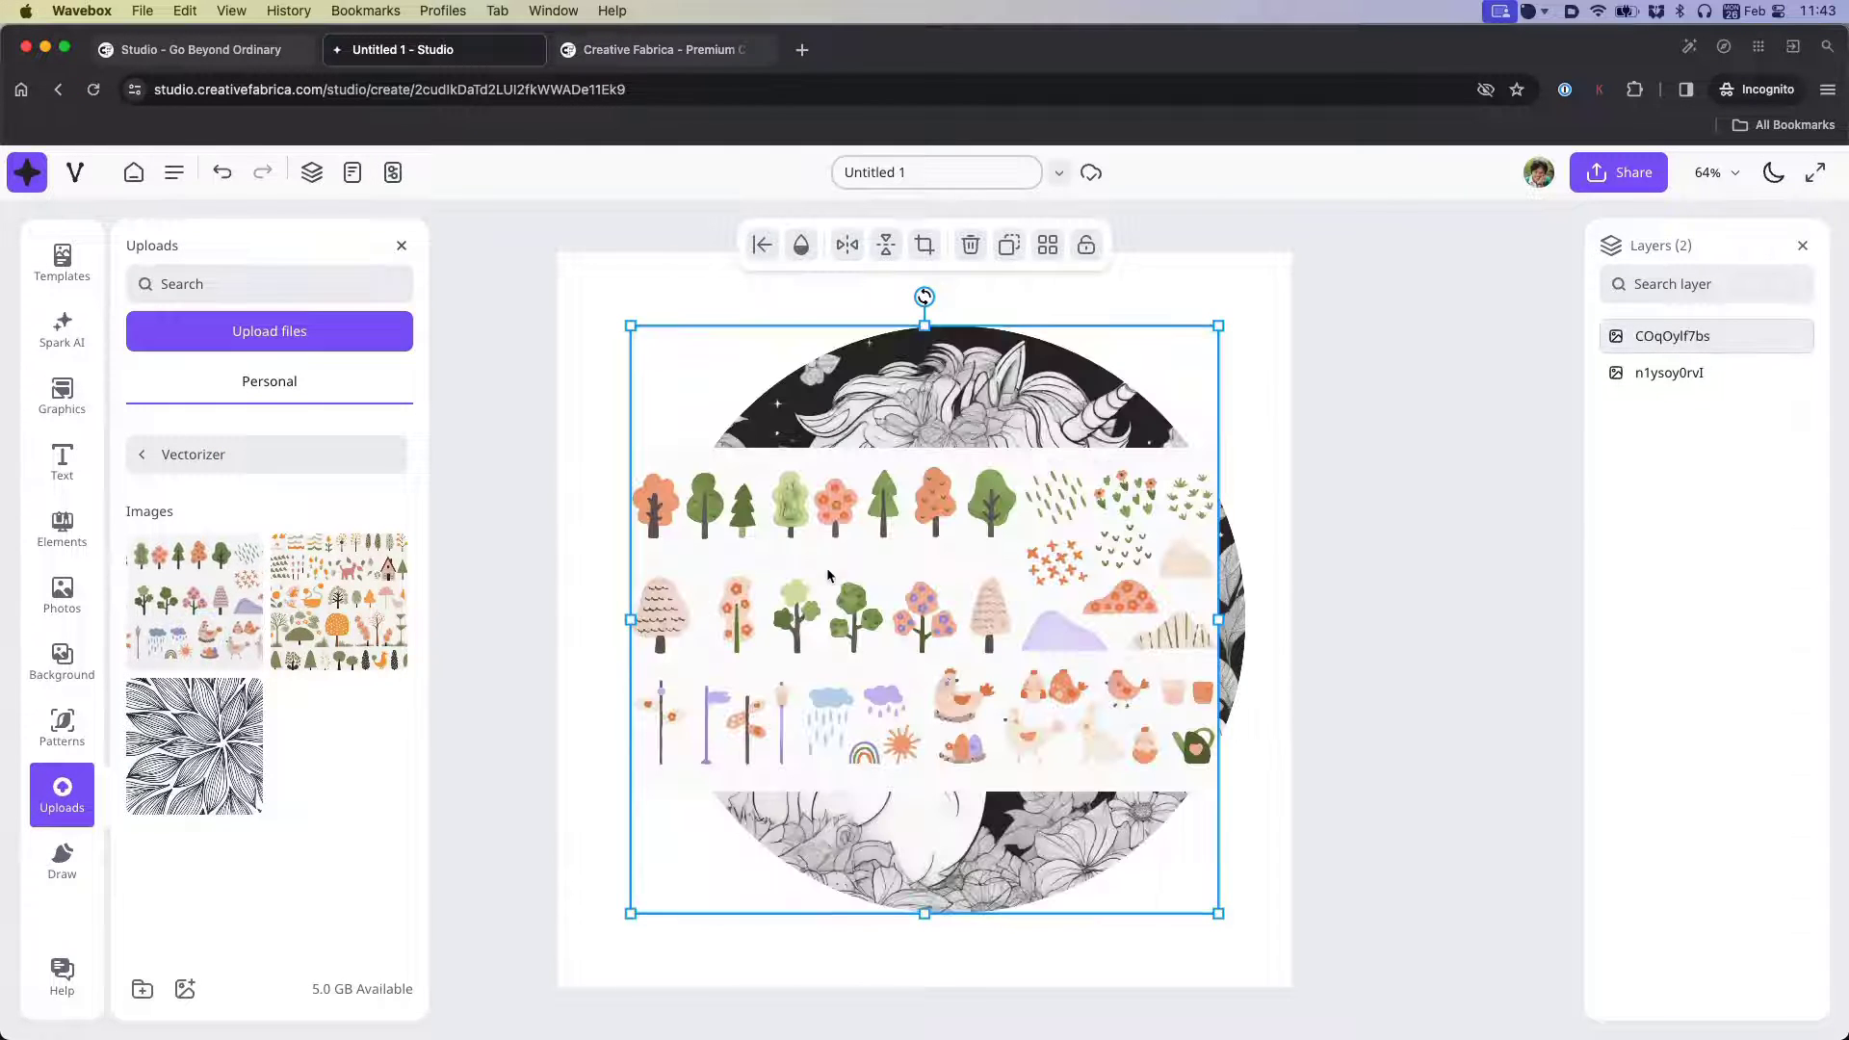
pyautogui.moveTo(823, 527); pyautogui.dragTo(784, 483)
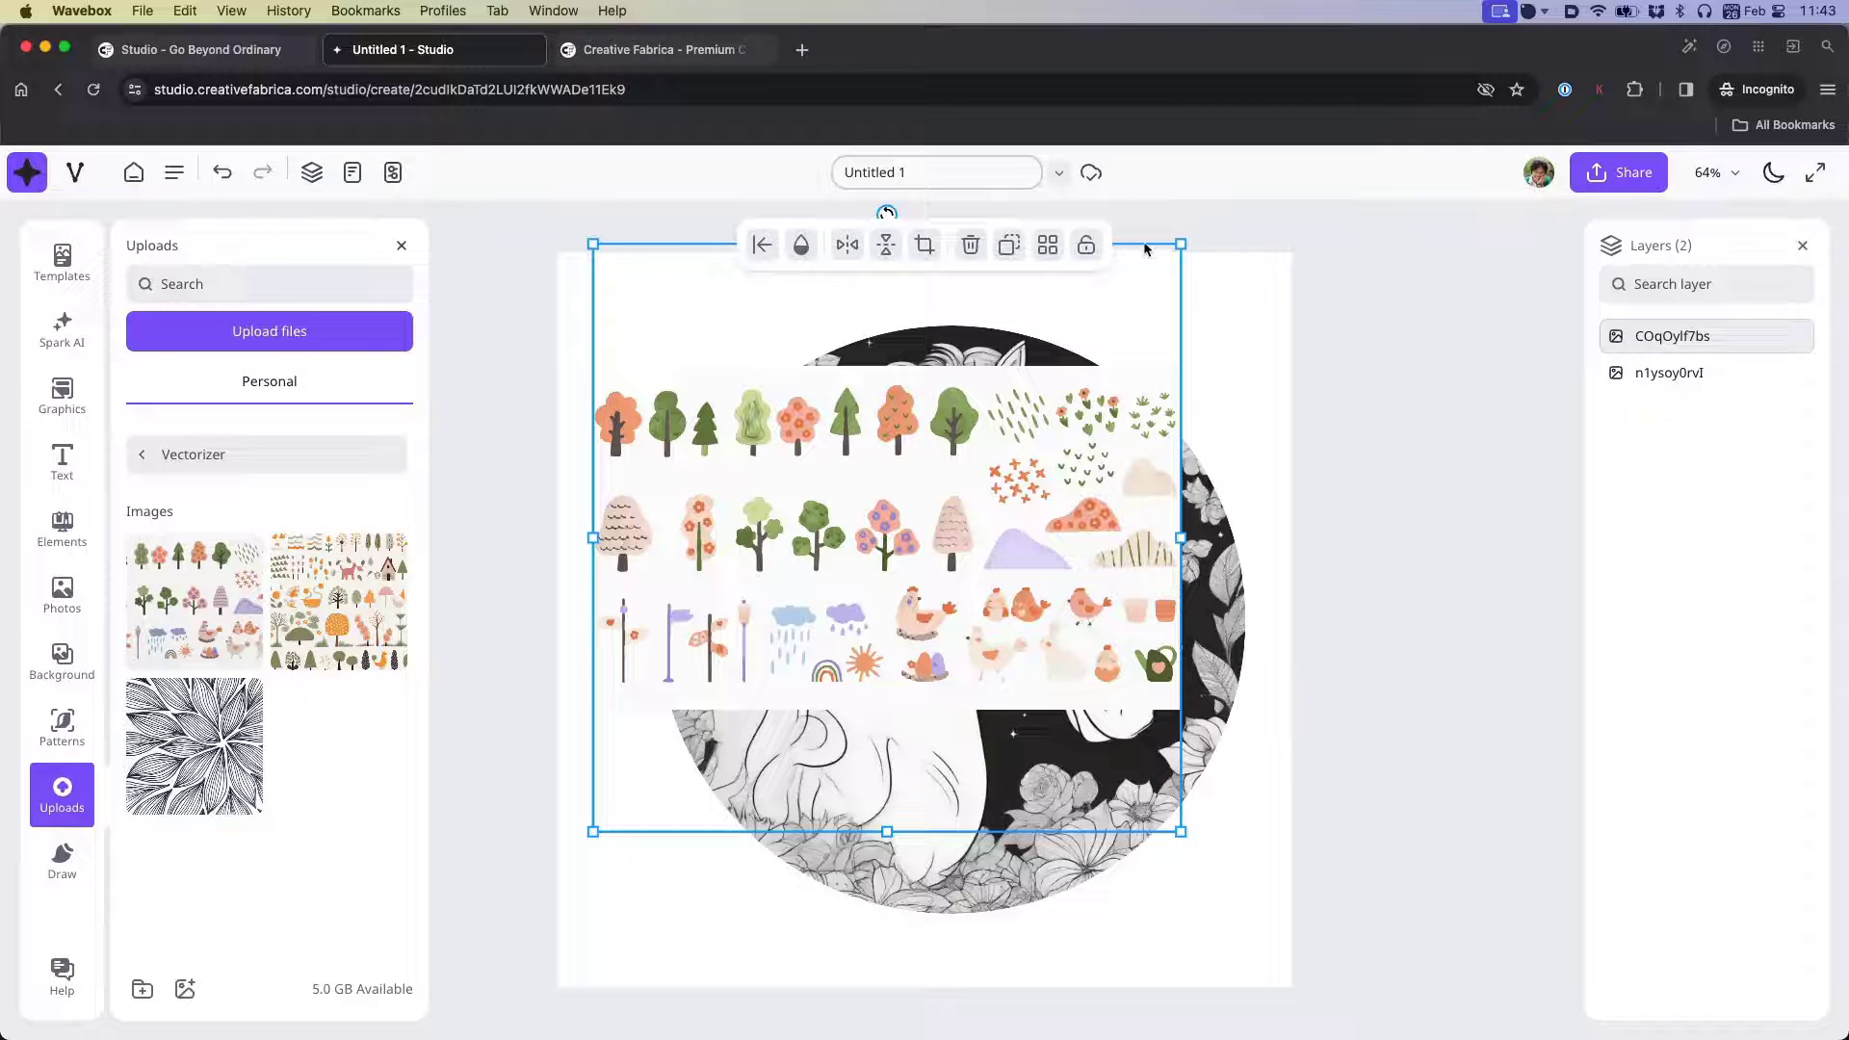
pyautogui.moveTo(1181, 244); pyautogui.dragTo(1083, 342)
pyautogui.moveTo(1181, 409); pyautogui.dragTo(1183, 406)
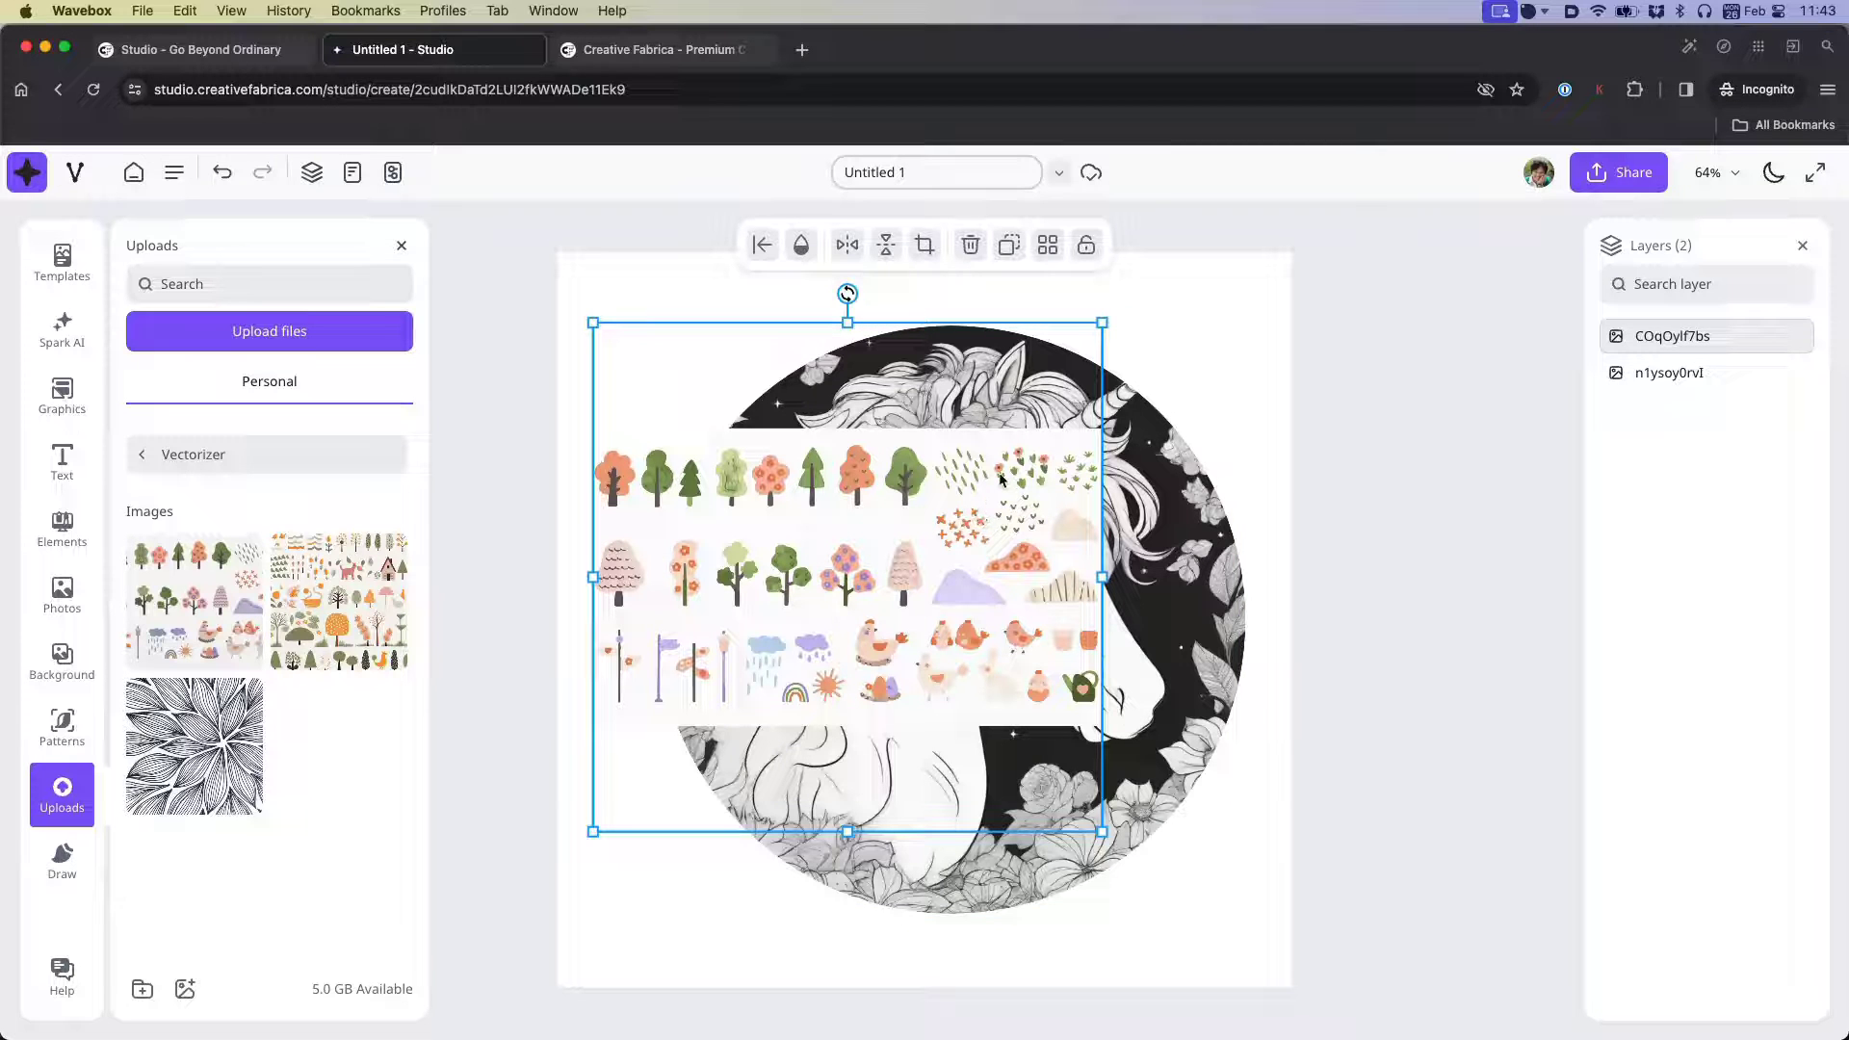
pyautogui.click(971, 245)
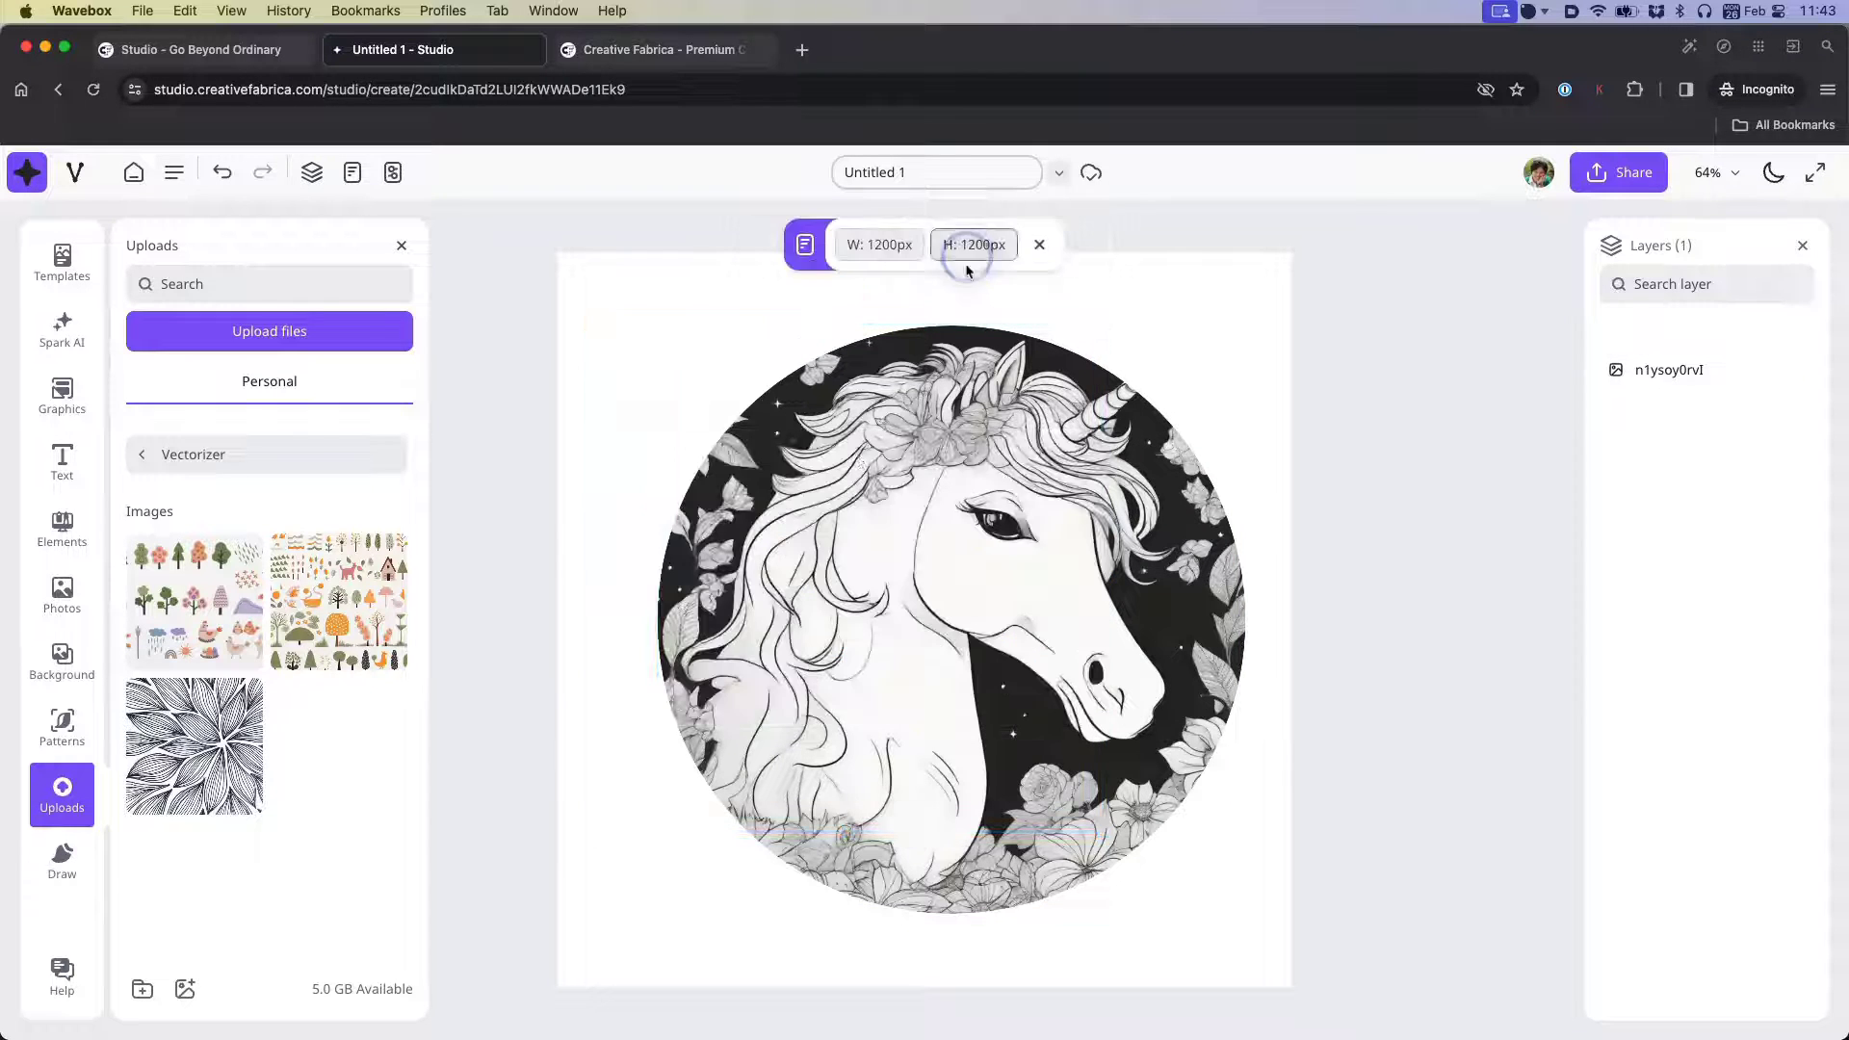
# - Place the black leaf pattern, stretch it across the whole page, and turn on dark mode
pyautogui.click(250, 788)
pyautogui.moveTo(1049, 524); pyautogui.dragTo(906, 496)
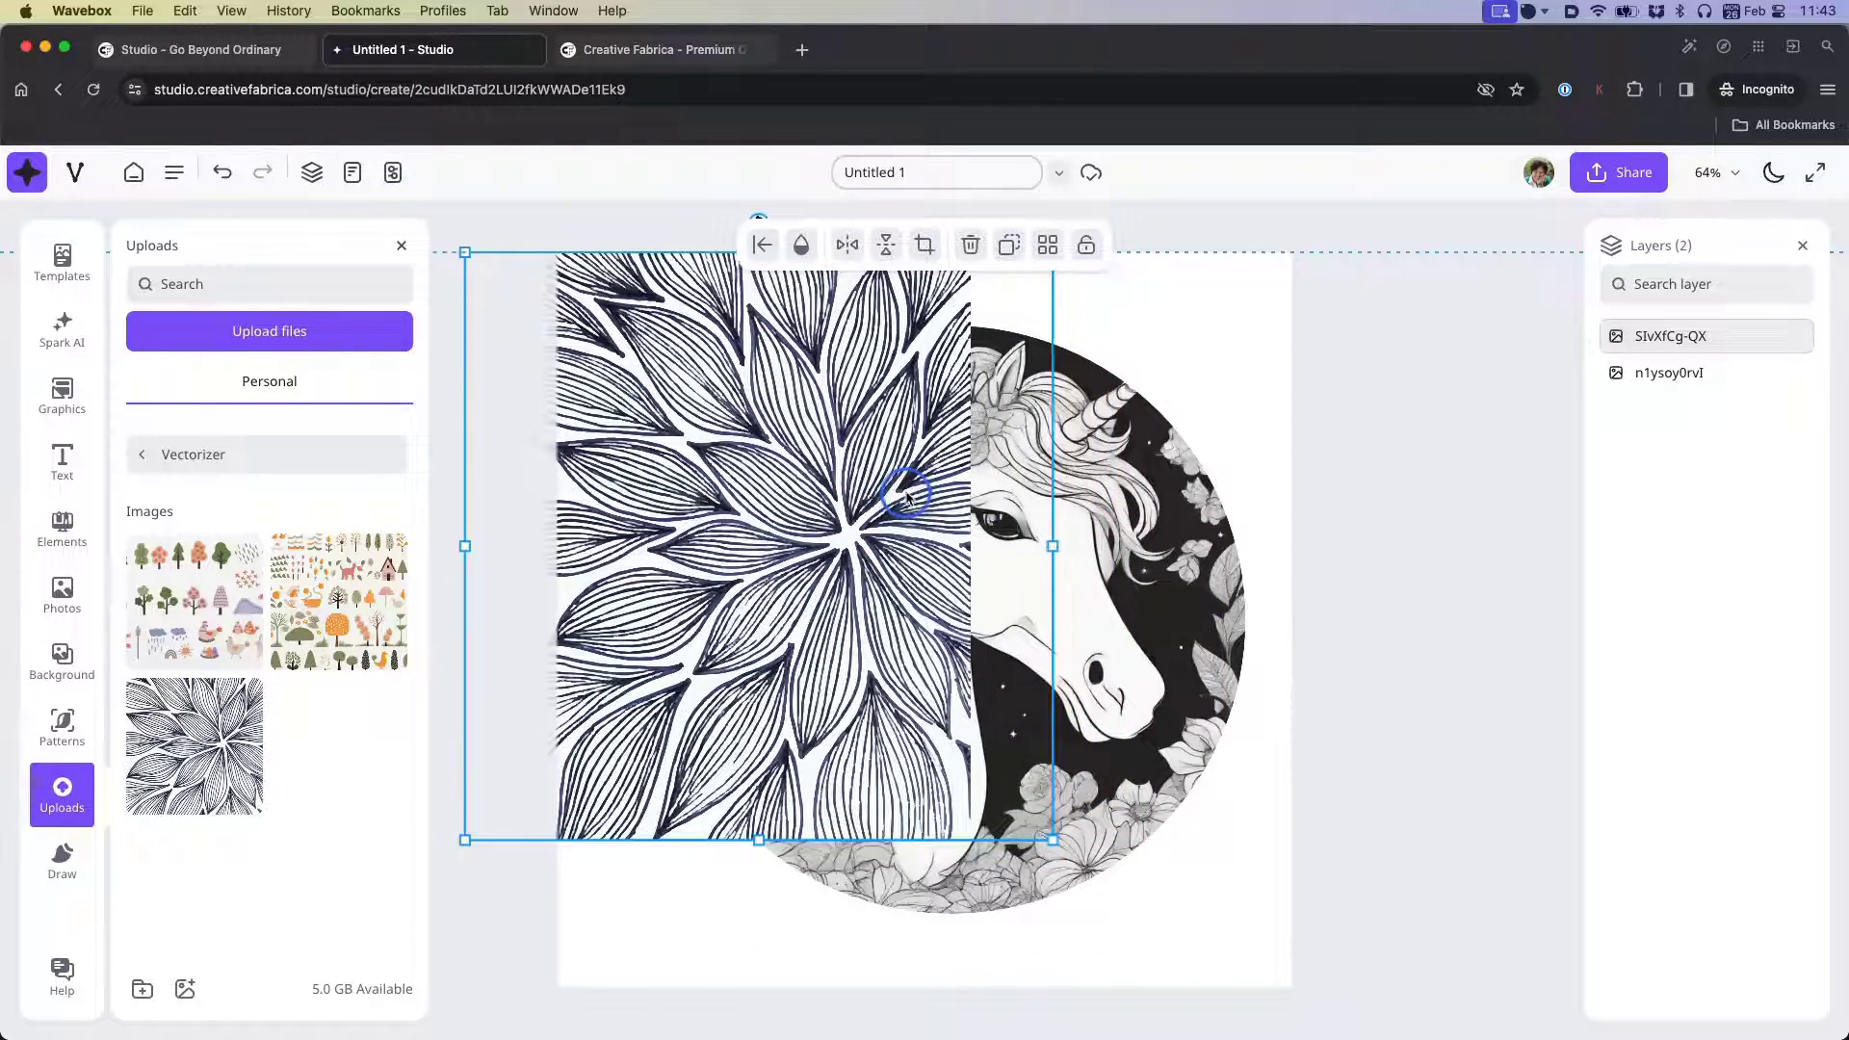
pyautogui.moveTo(1053, 840); pyautogui.dragTo(1506, 1039)
pyautogui.moveTo(1055, 713); pyautogui.dragTo(1053, 655)
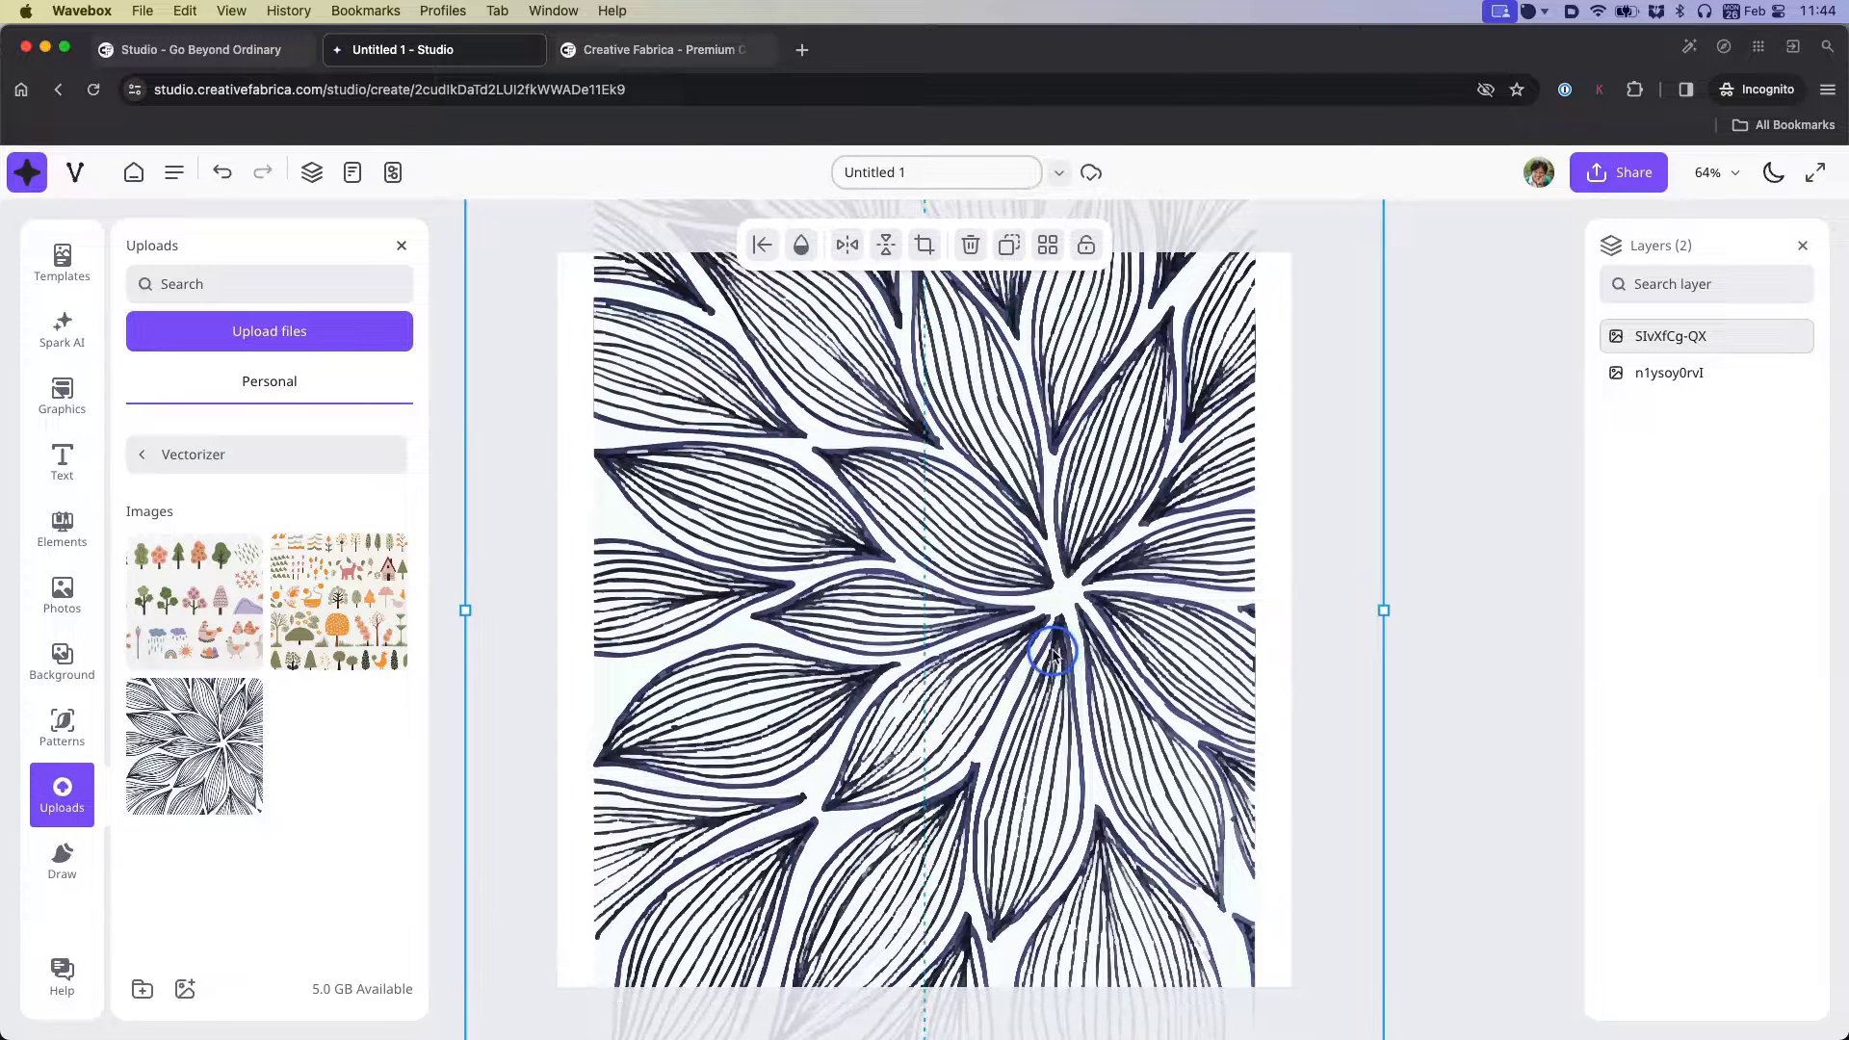
pyautogui.hscroll(-5, 1554, 355)
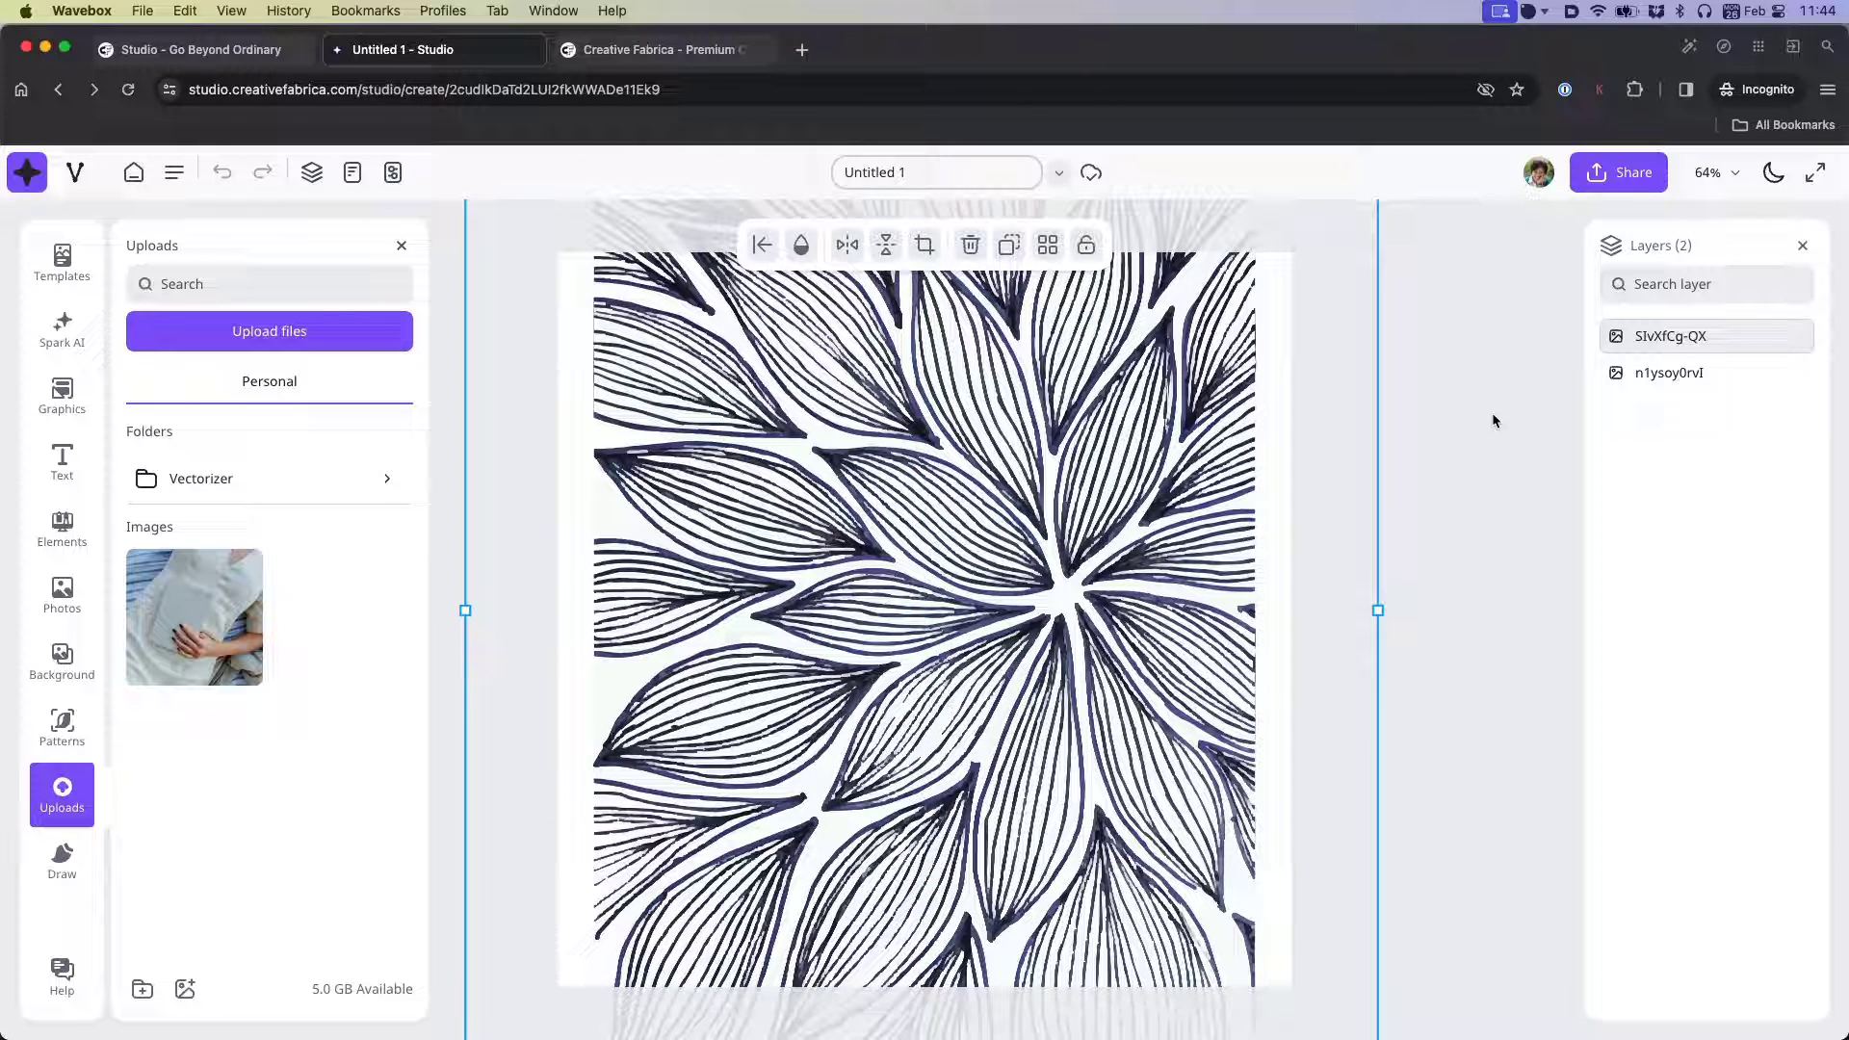
pyautogui.click(1774, 177)
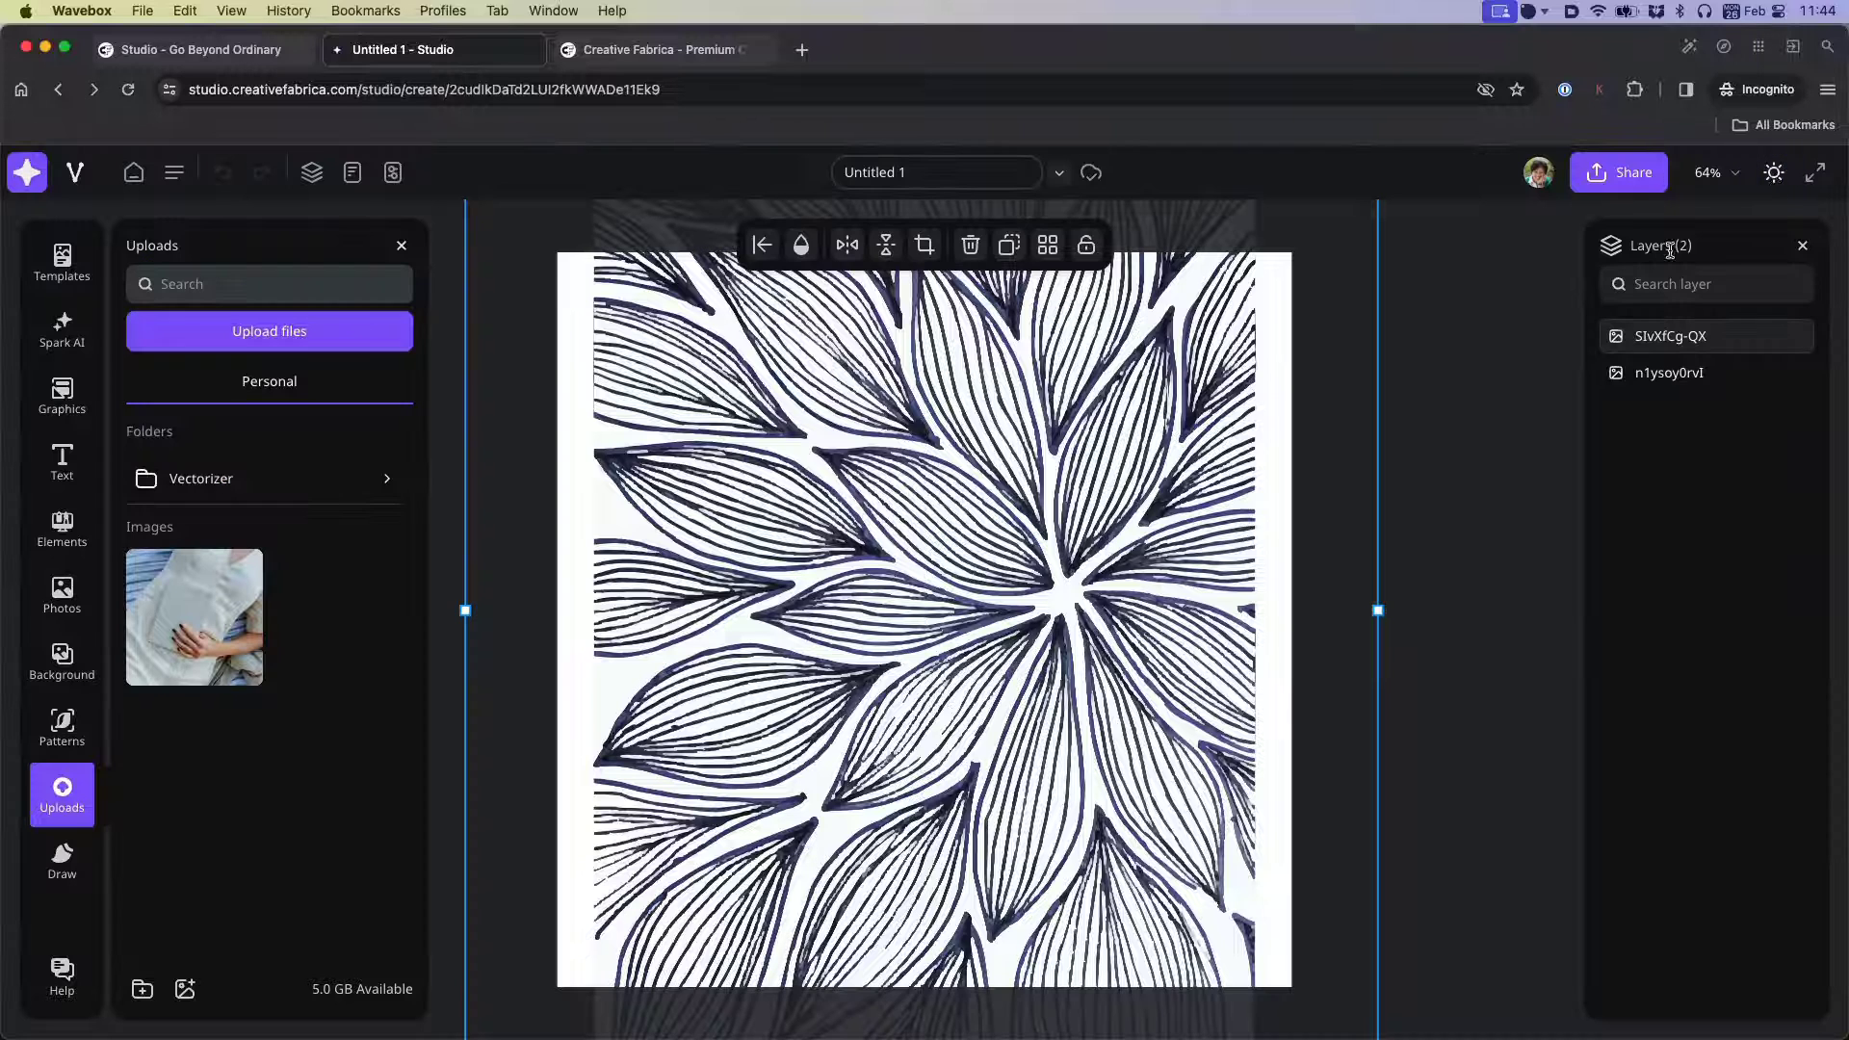
# - Check Share > Export, cancel the Save dialog, close Share, and close the Uploads panel
pyautogui.click(1626, 173)
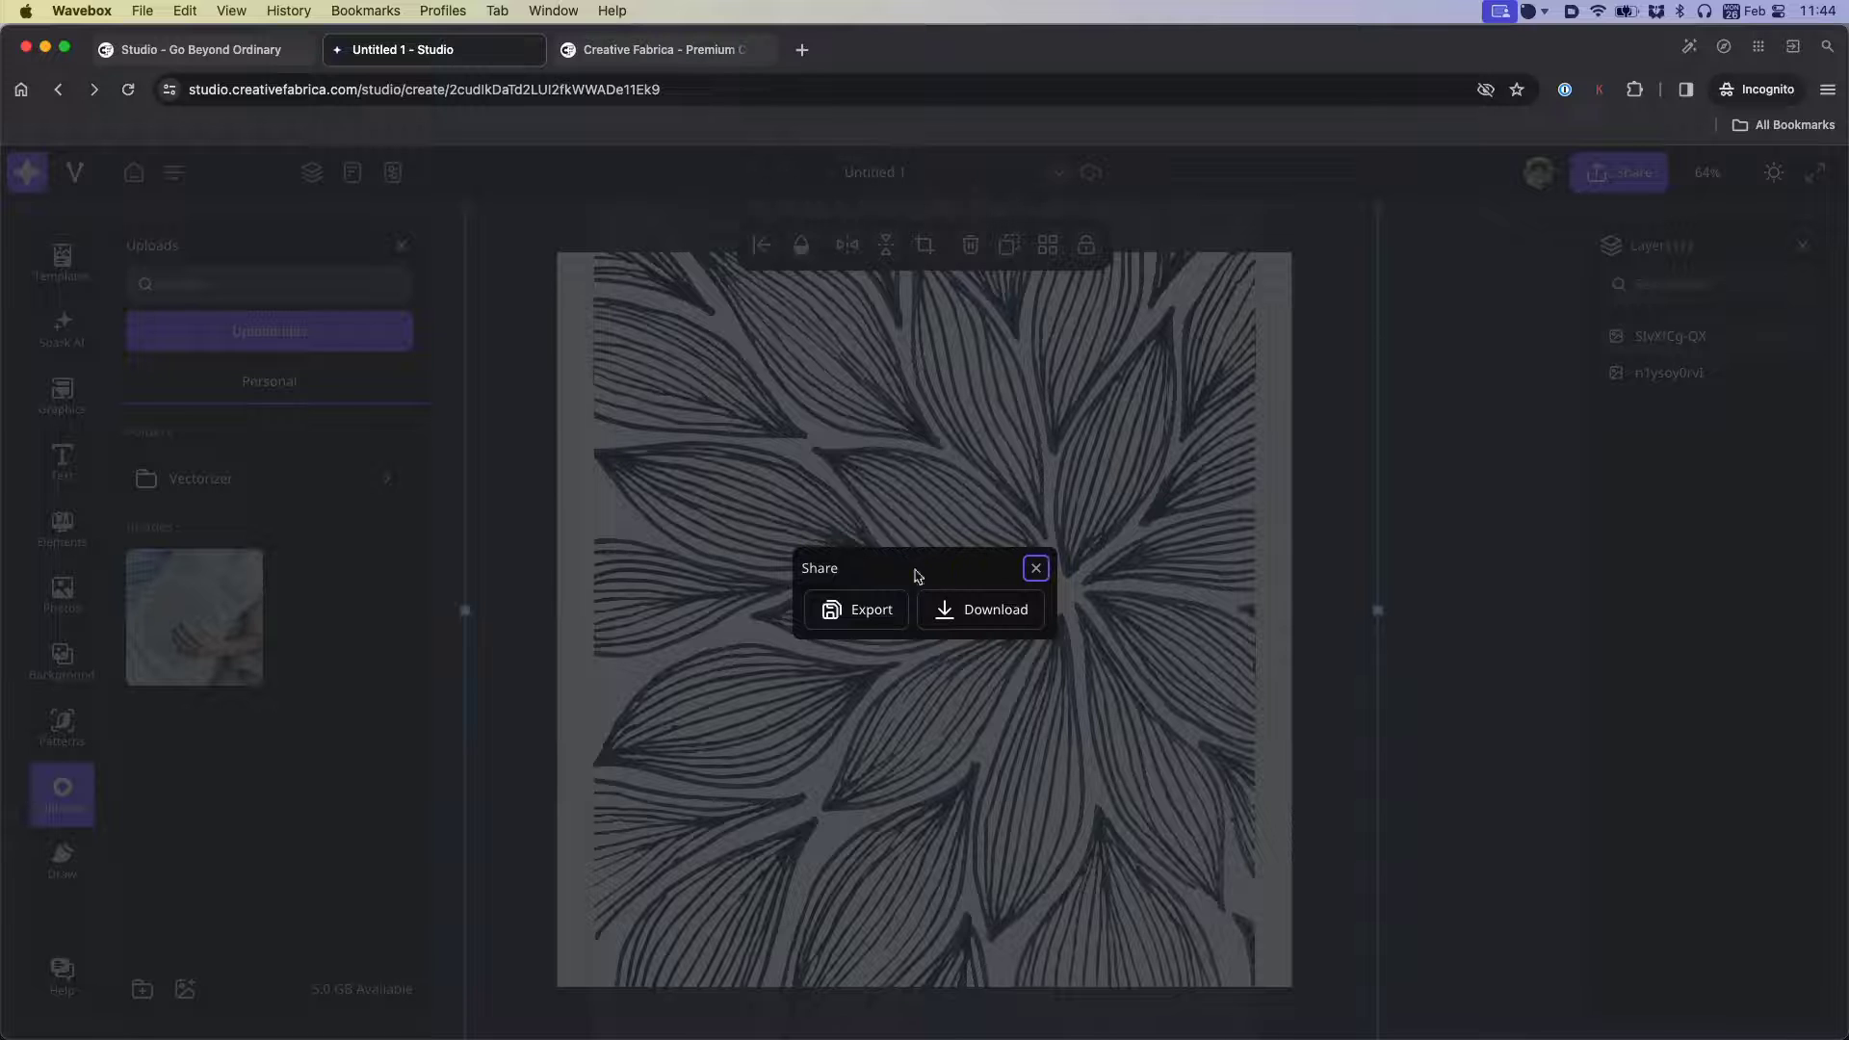
pyautogui.click(853, 623)
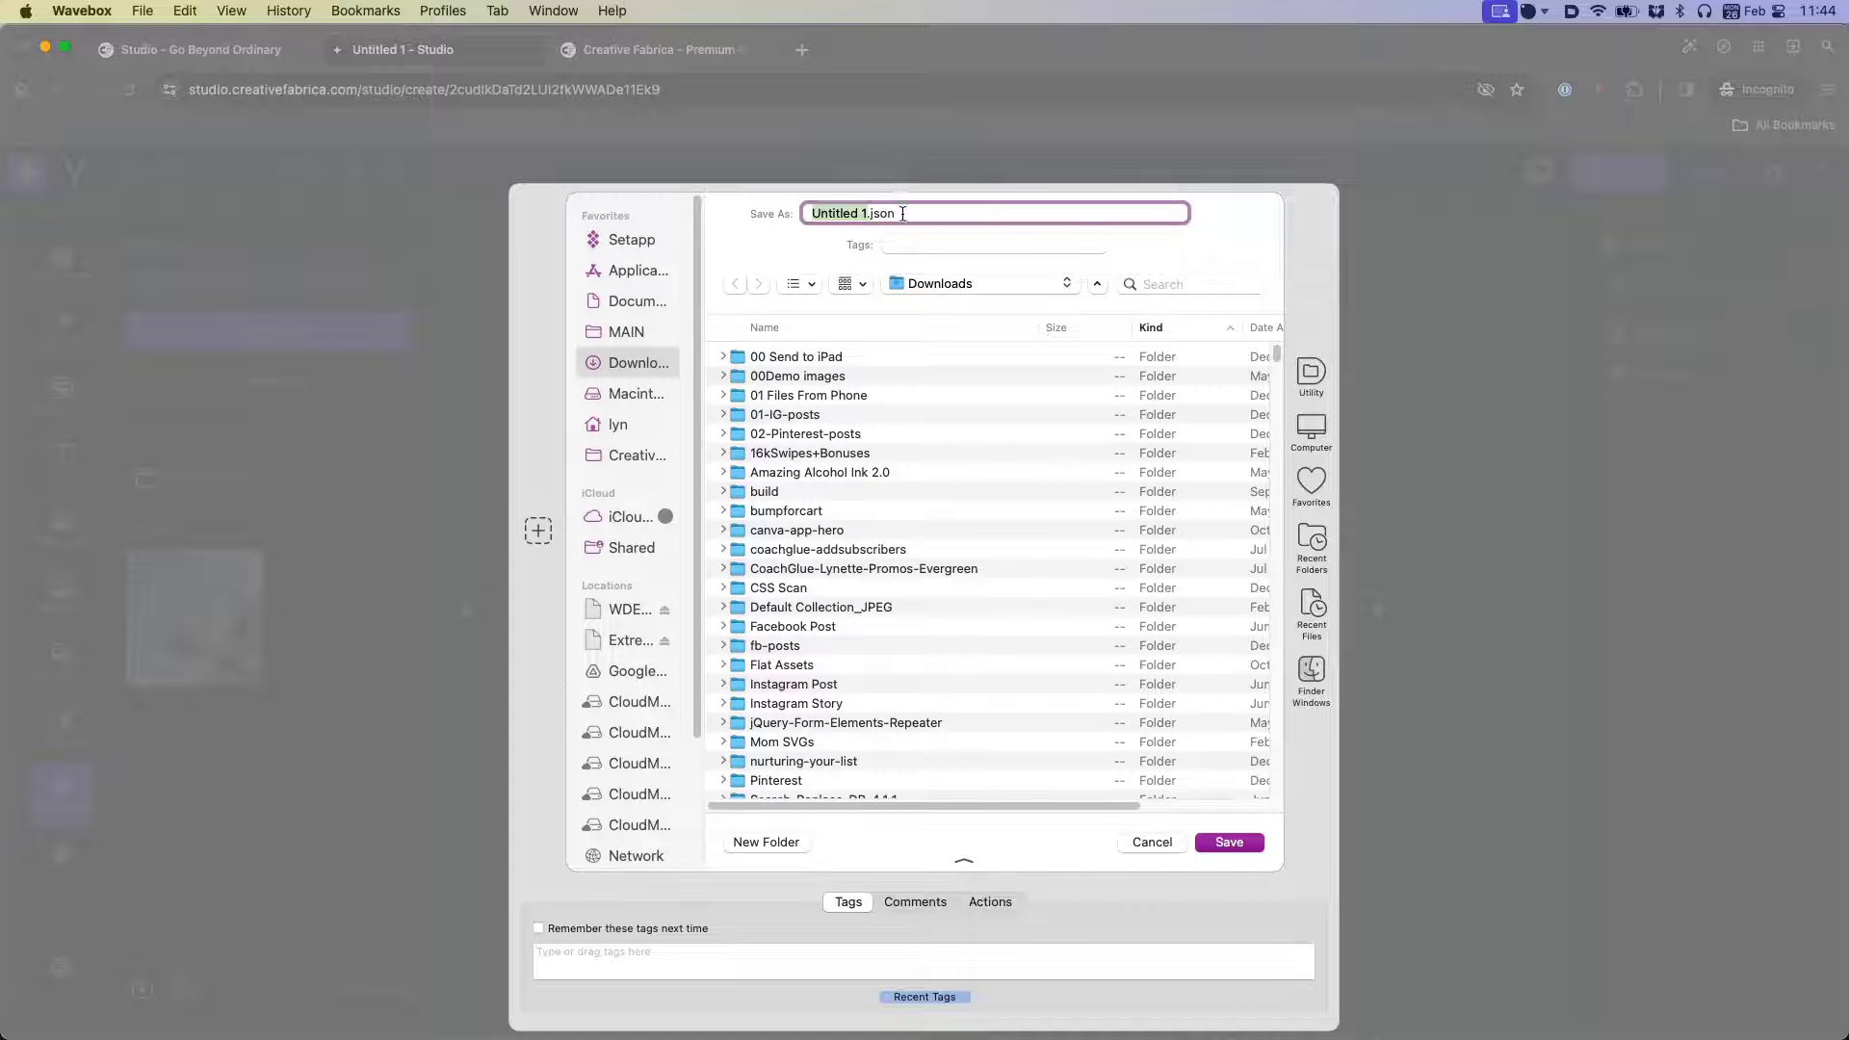
pyautogui.click(1152, 845)
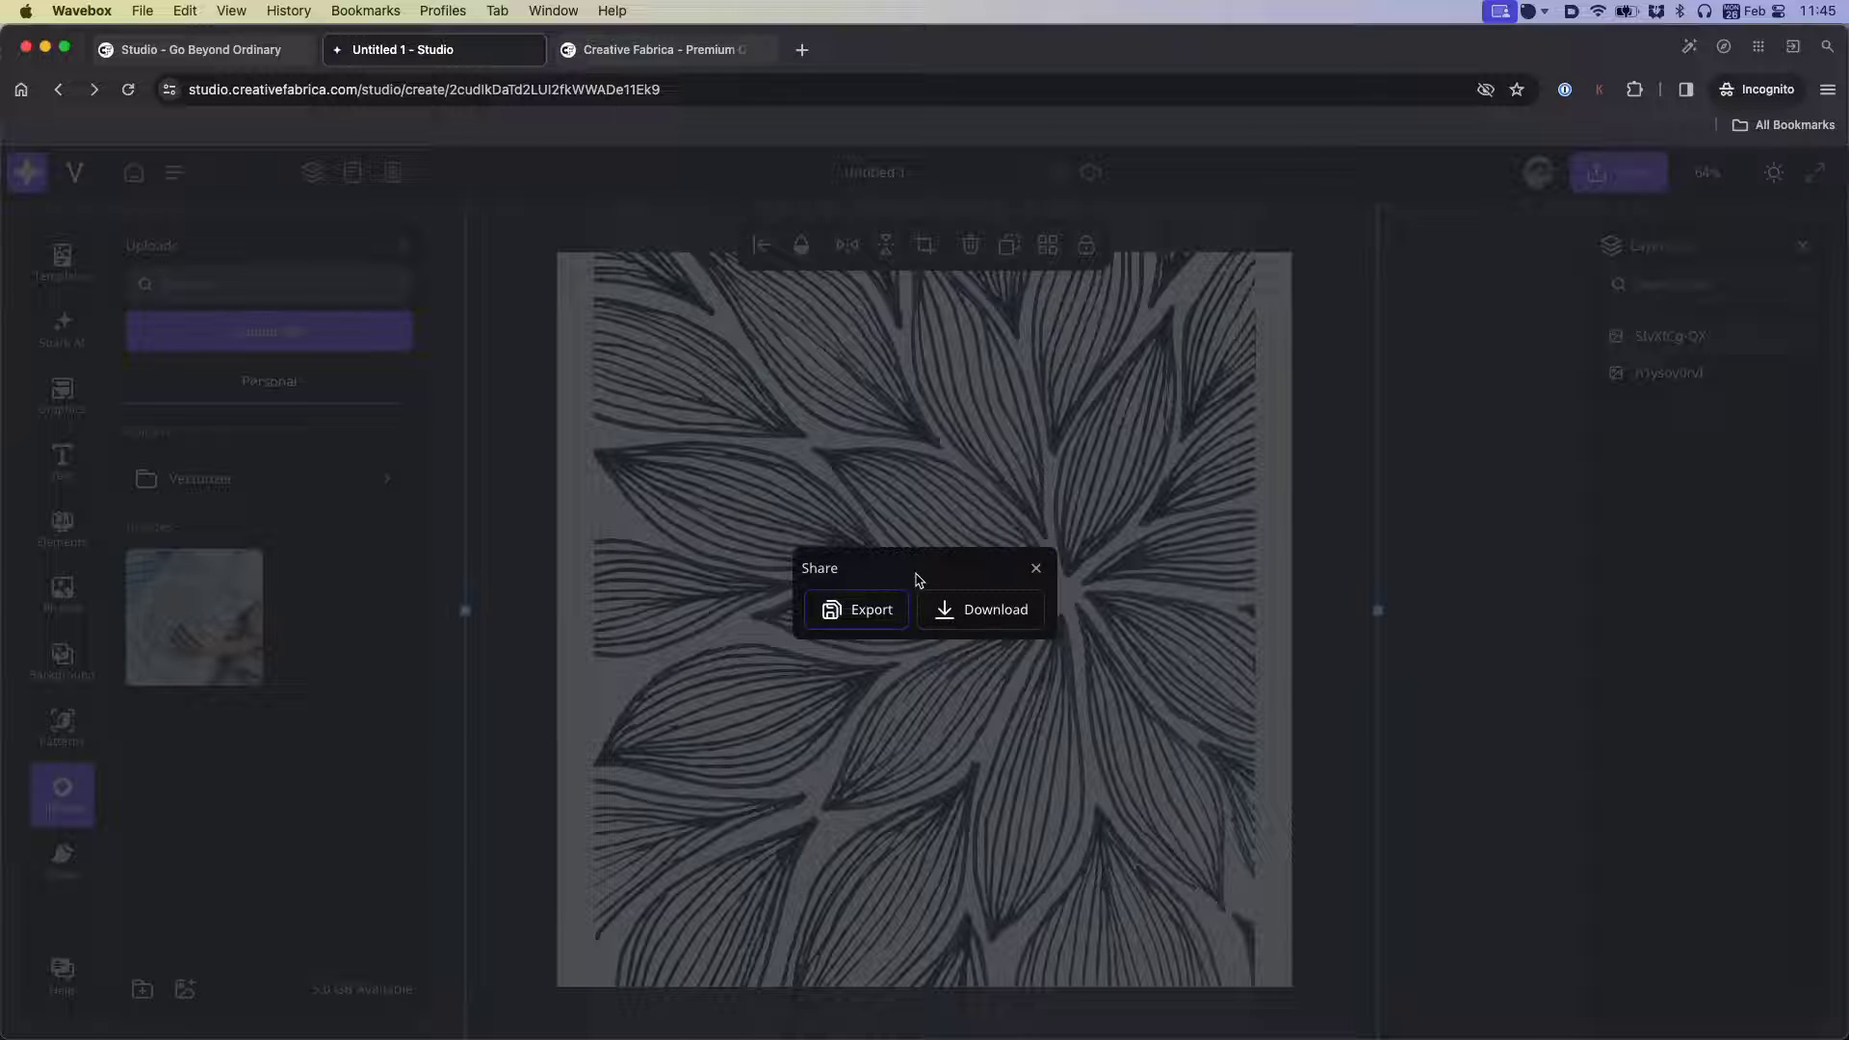
pyautogui.click(1296, 409)
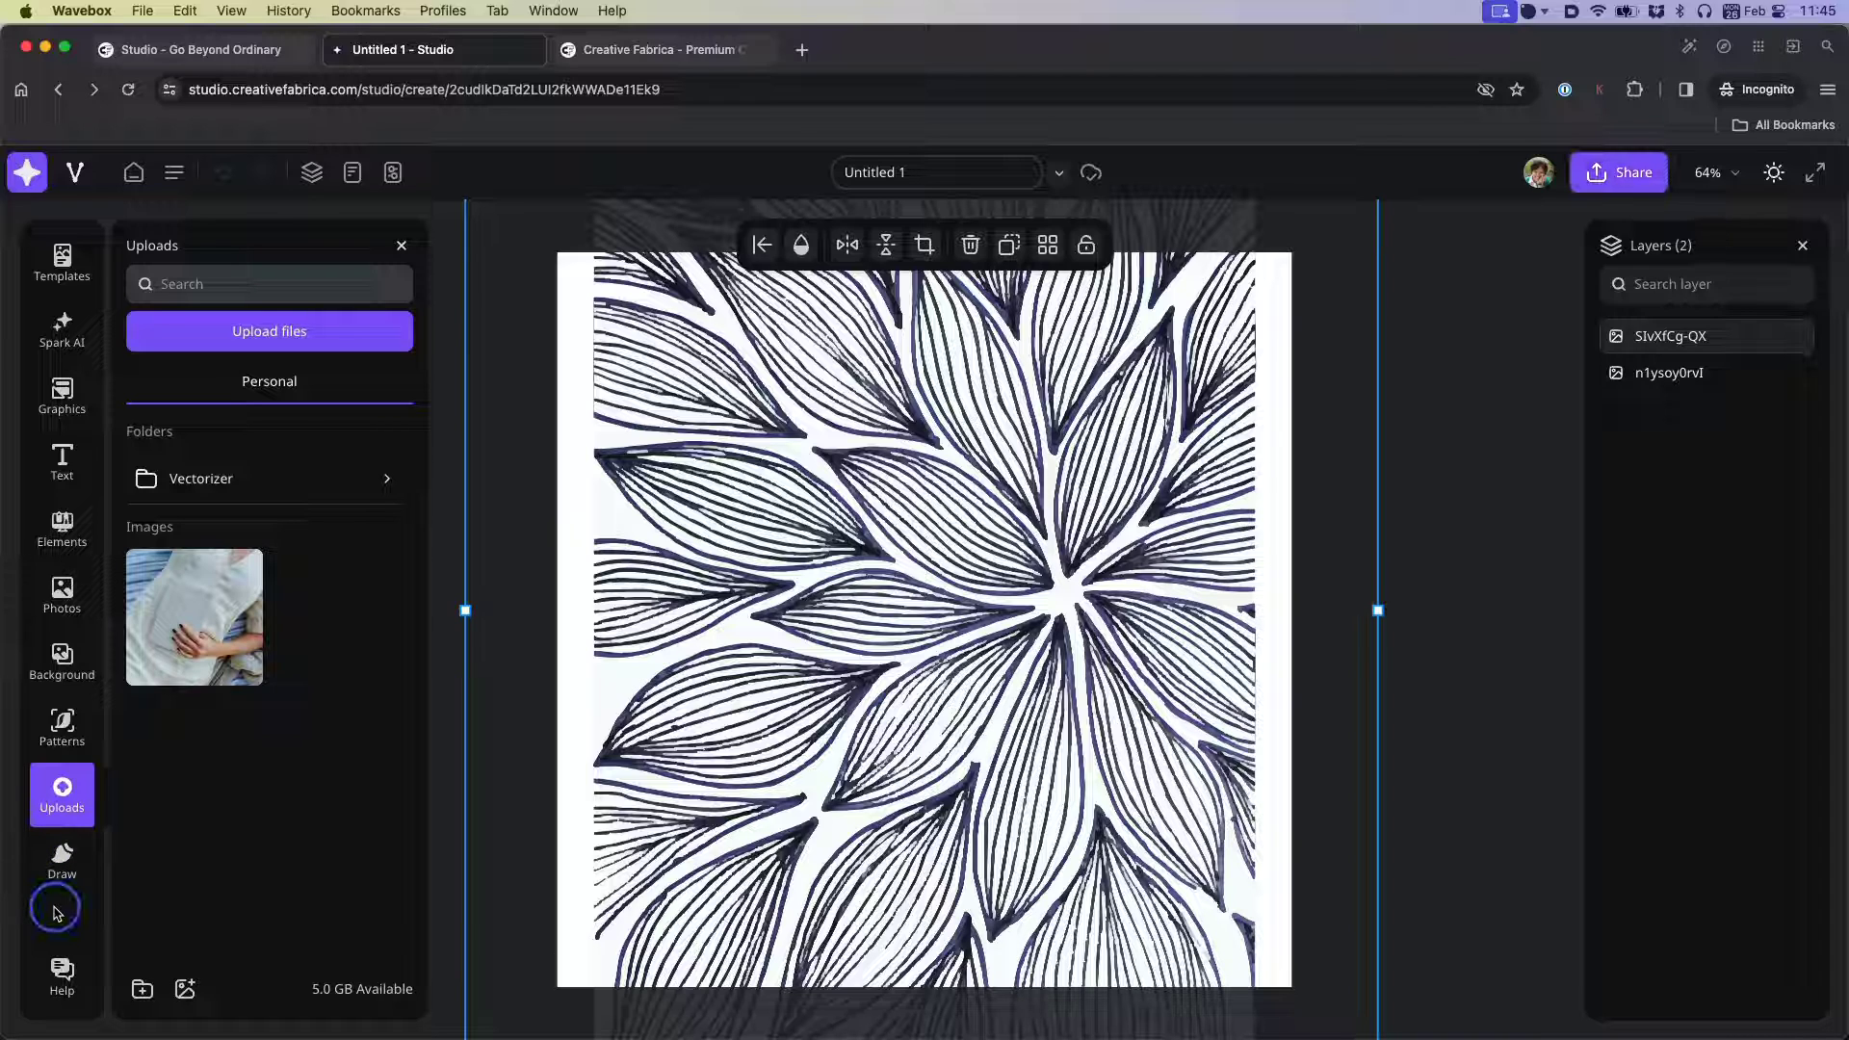
pyautogui.click(62, 853)
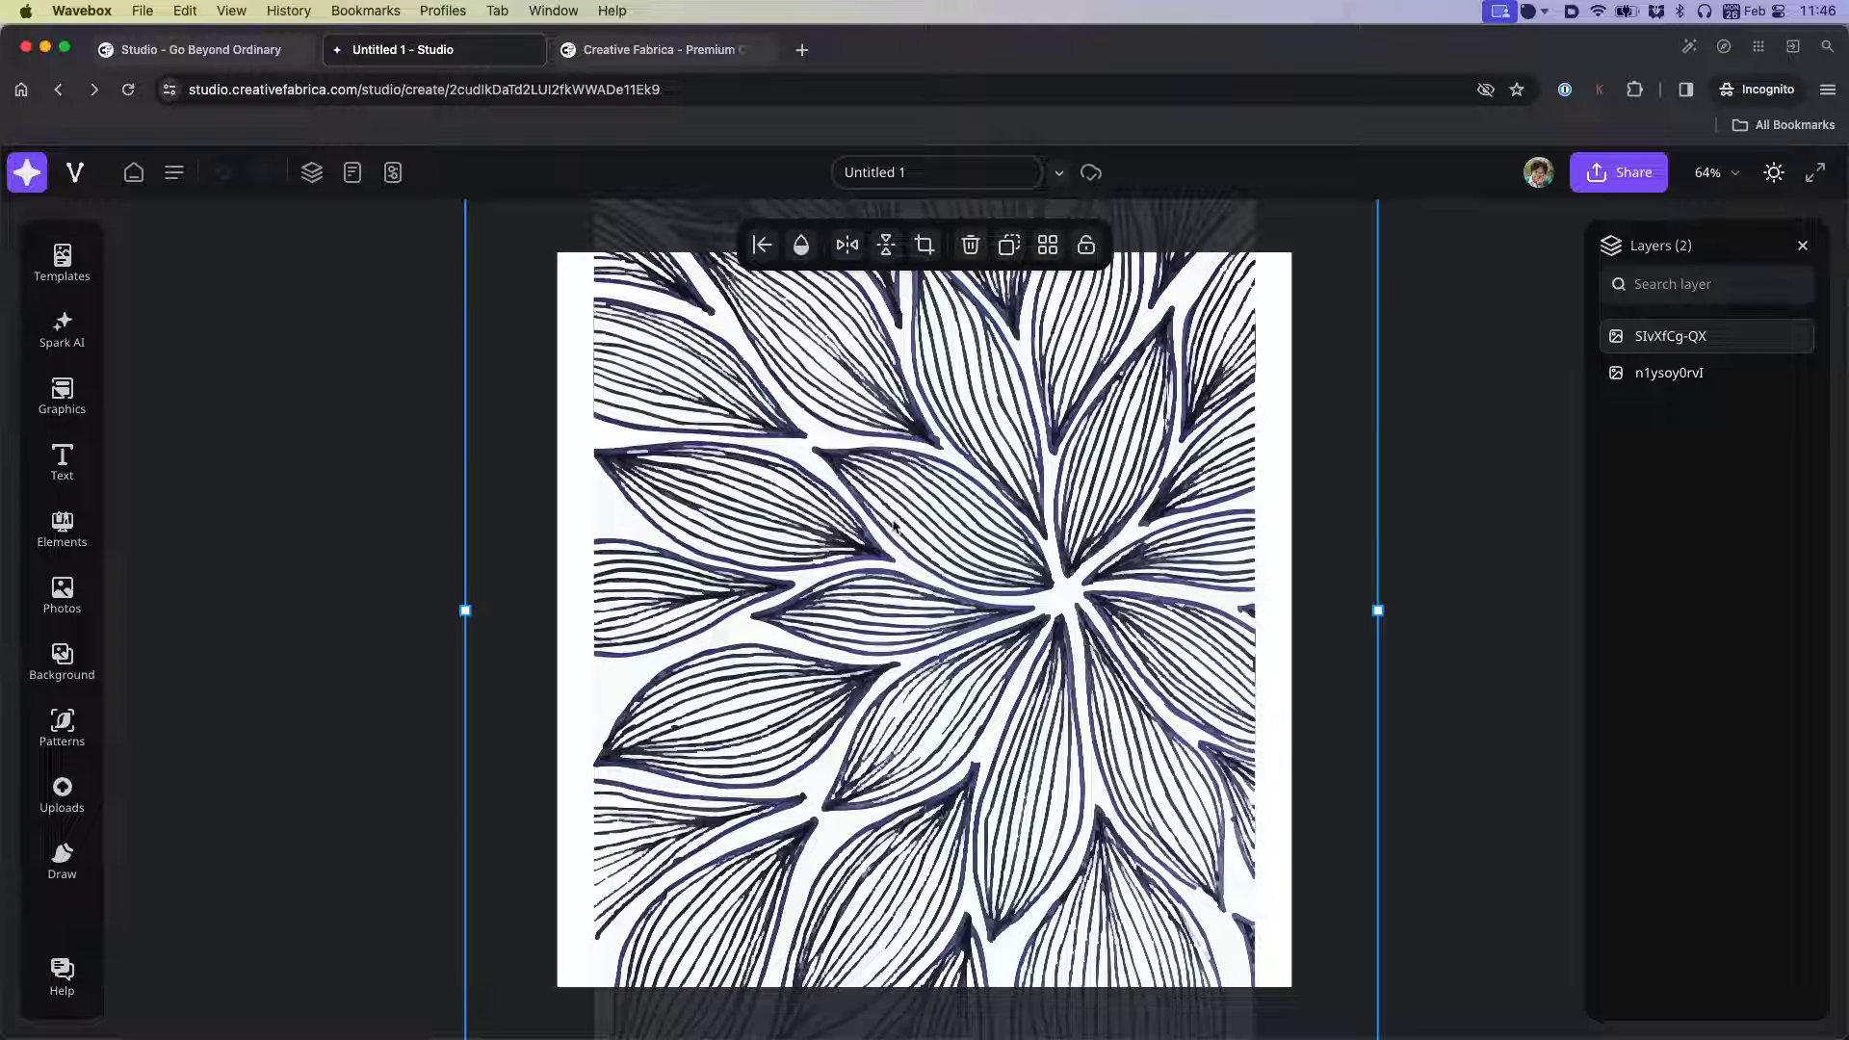
# - Shrink the leaf pattern from its top-right corner and move it up over the page's left and centre
pyautogui.moveTo(893, 523); pyautogui.dragTo(973, 603)
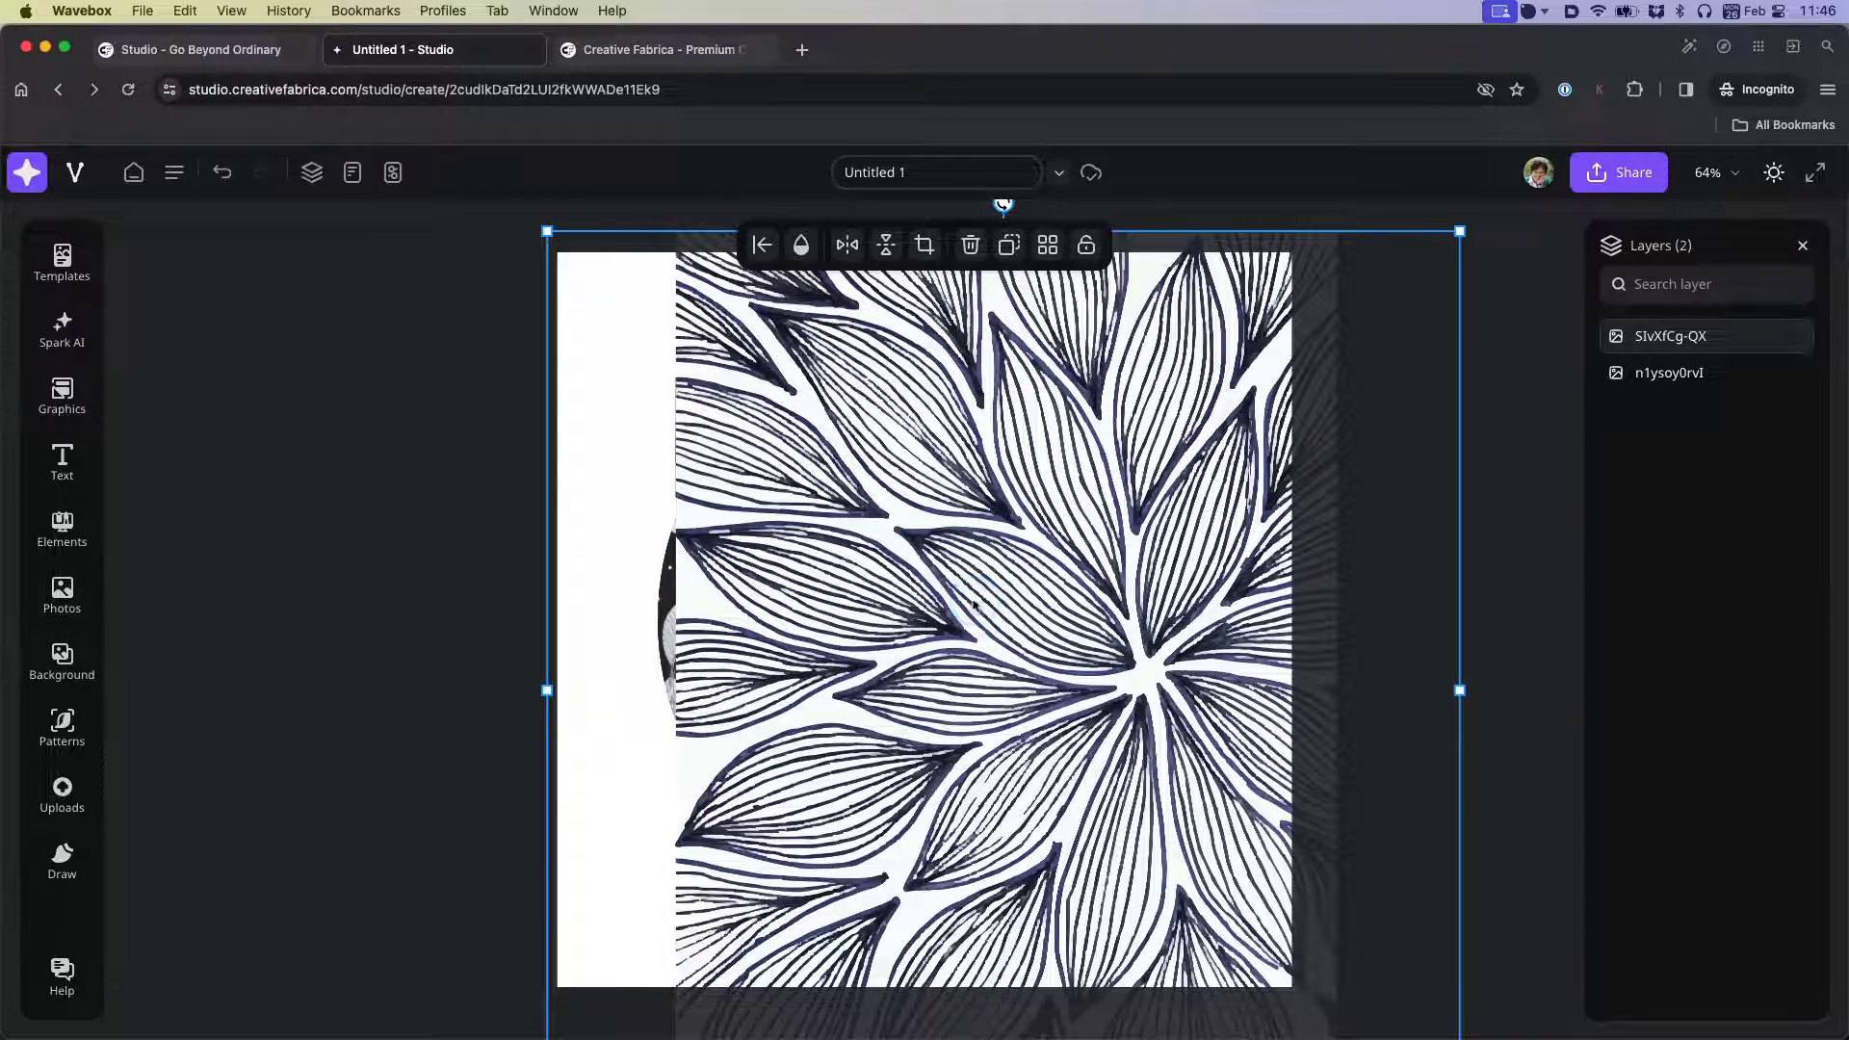
pyautogui.click(1462, 232)
pyautogui.moveTo(1461, 232); pyautogui.dragTo(1115, 612)
pyautogui.moveTo(946, 743); pyautogui.dragTo(984, 493)
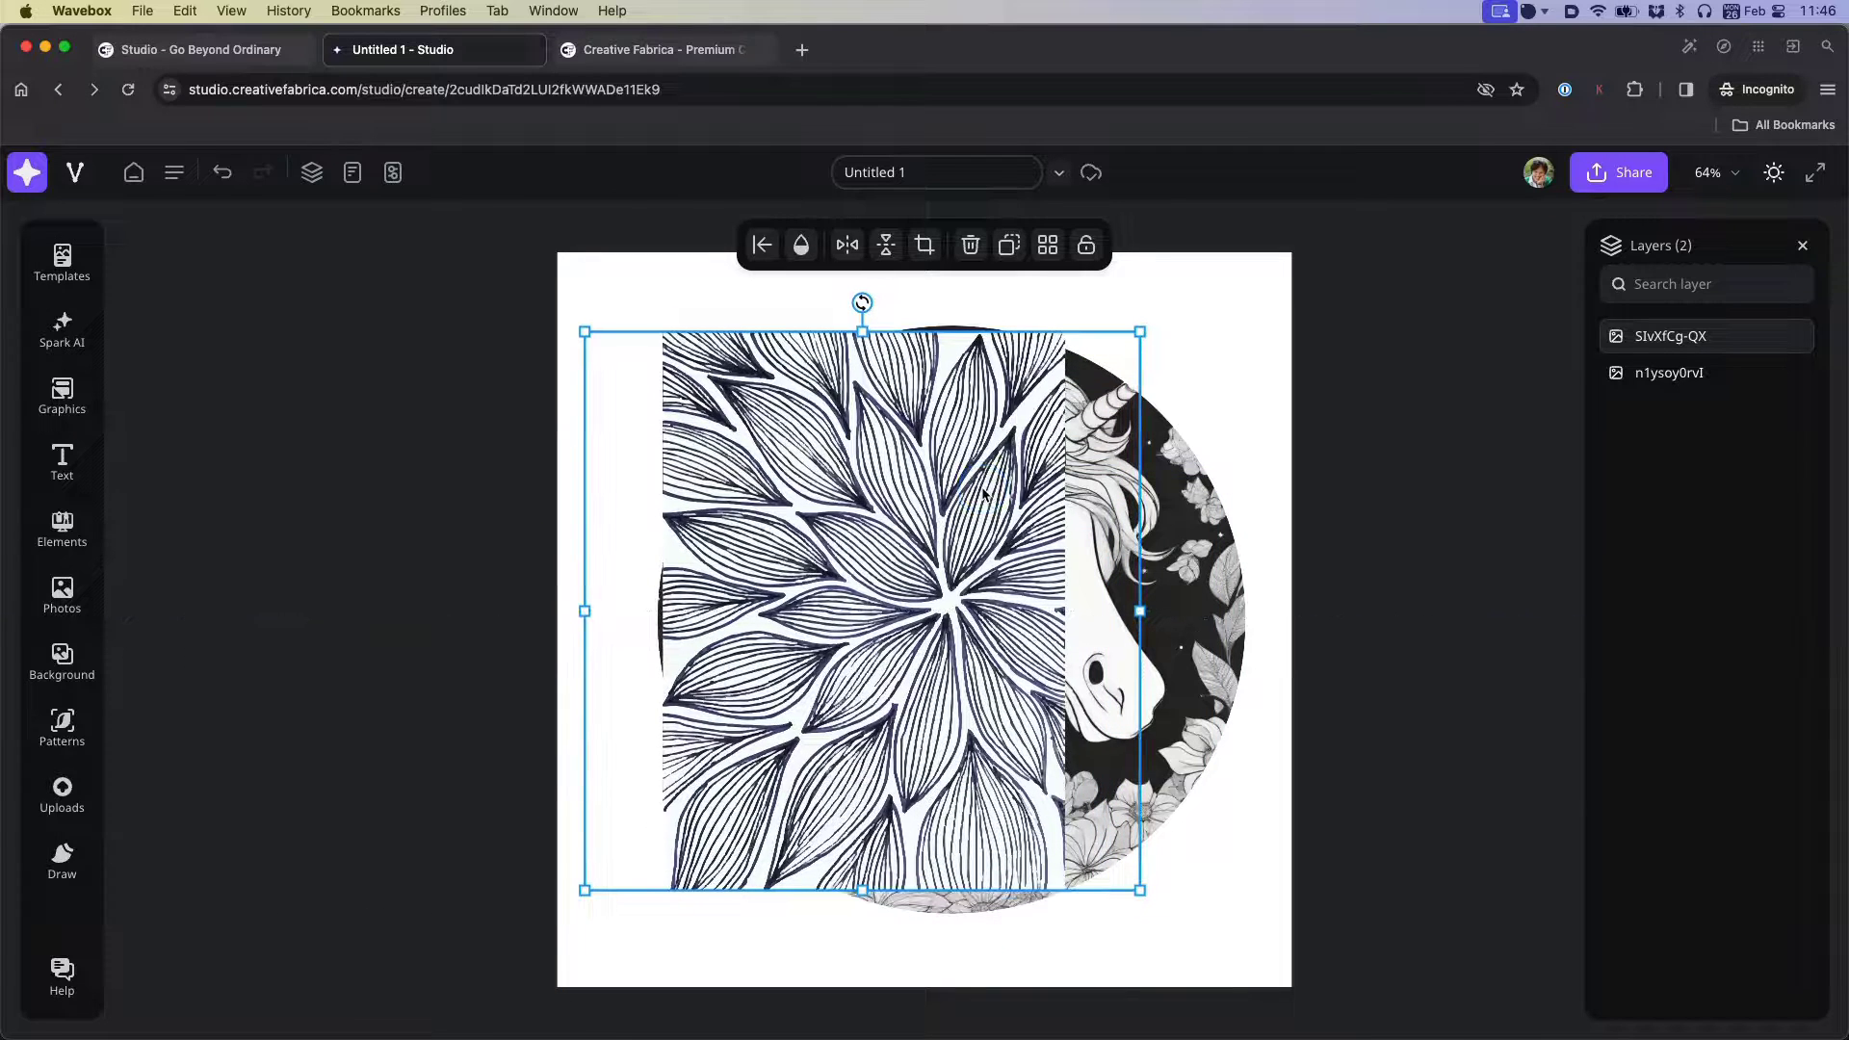